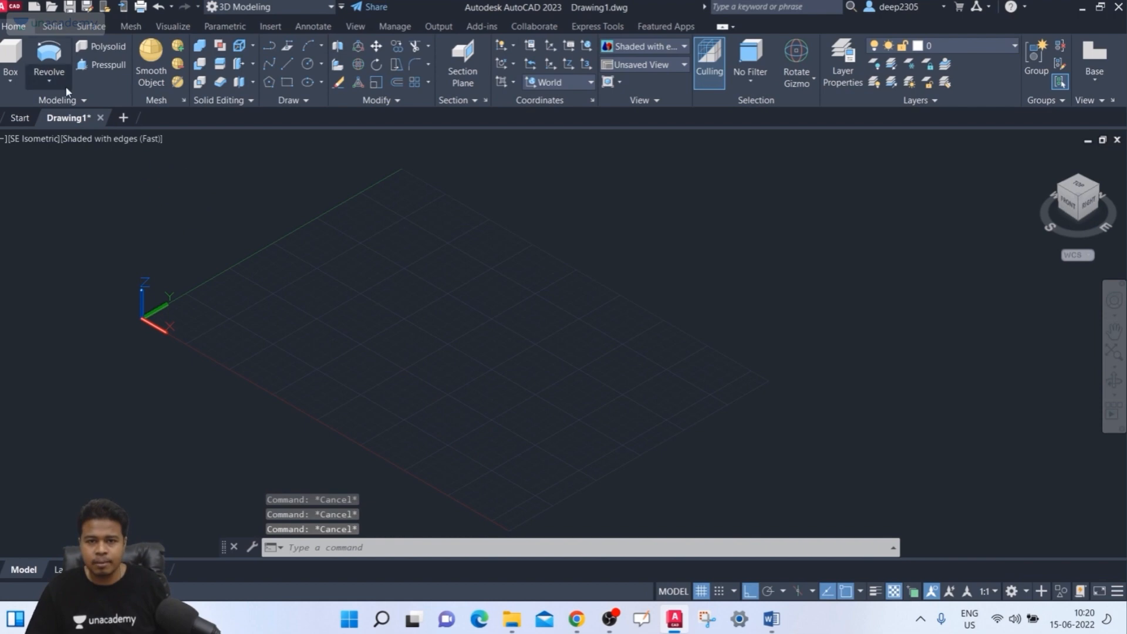
{"action": "left_click", "coordinate": [62, 83]}
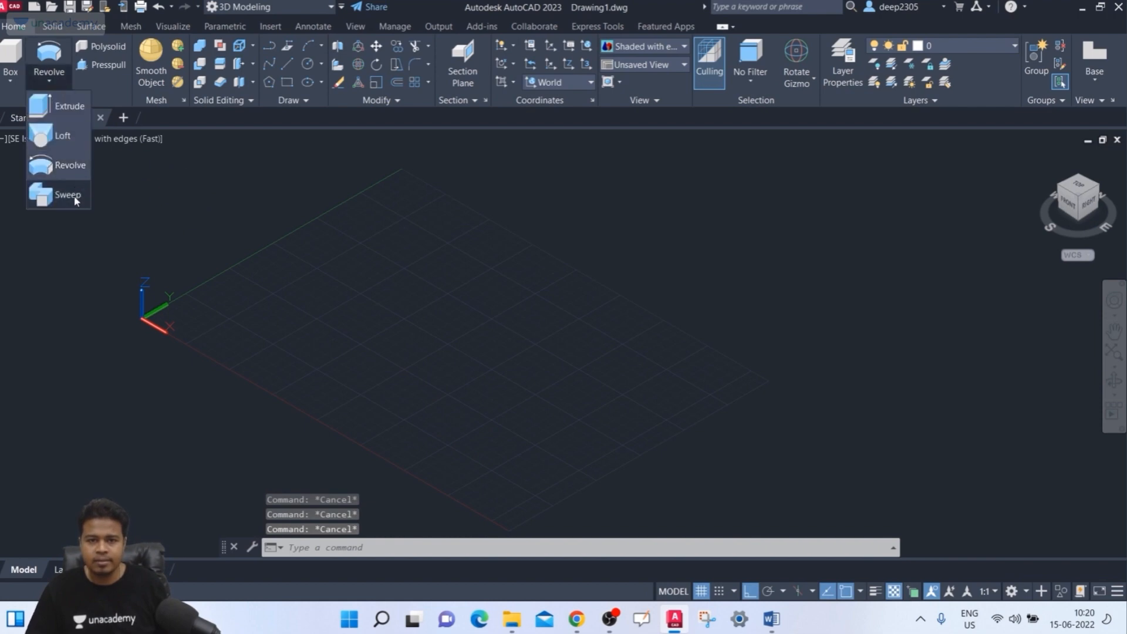
{"action": "key", "text": "Escape"}
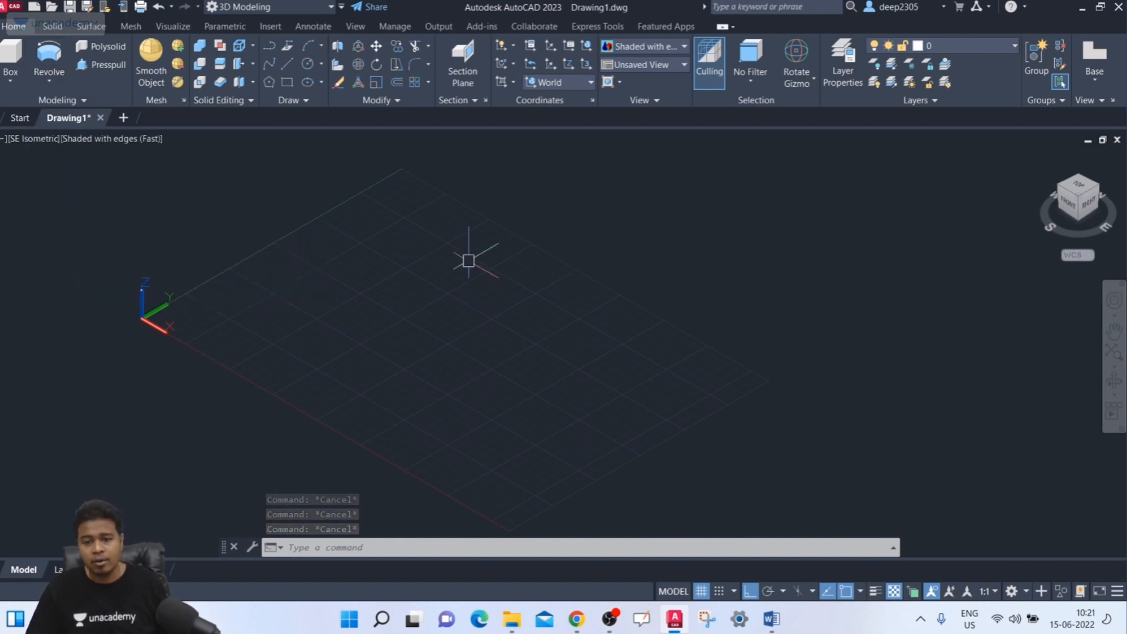
{"action": "type", "text": "sw"}
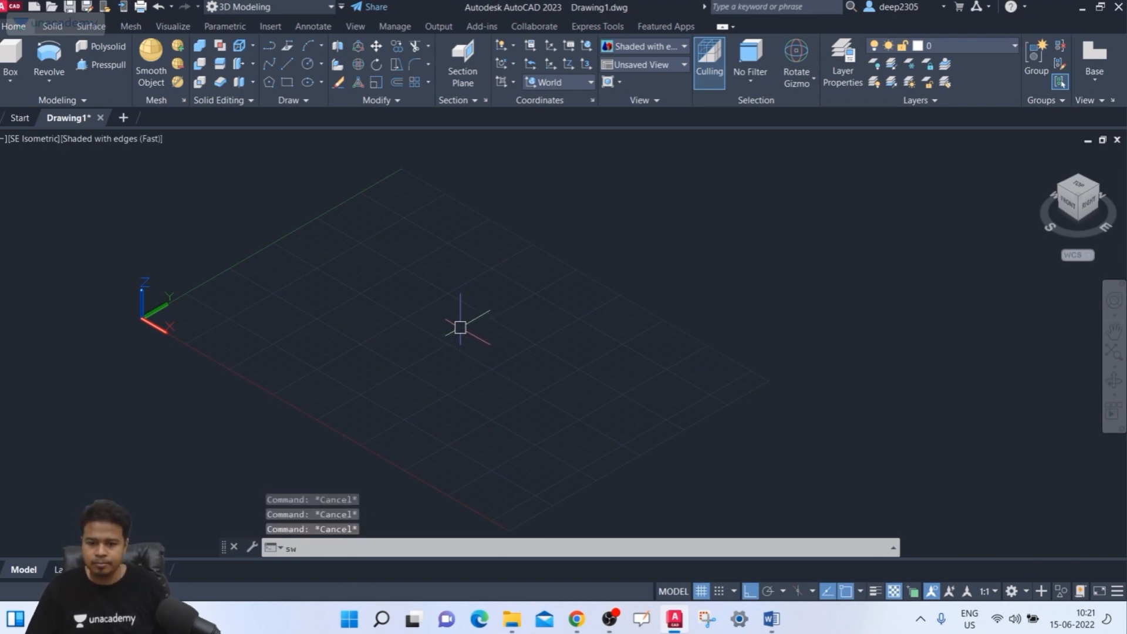
{"action": "key", "text": "Return"}
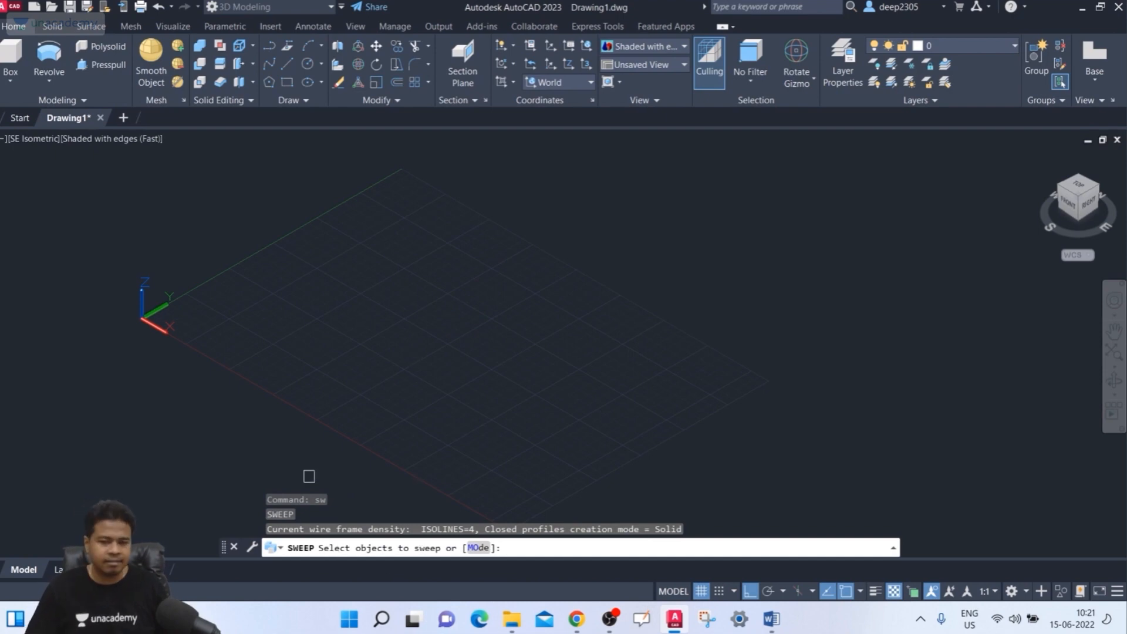
{"action": "key", "text": "Escape"}
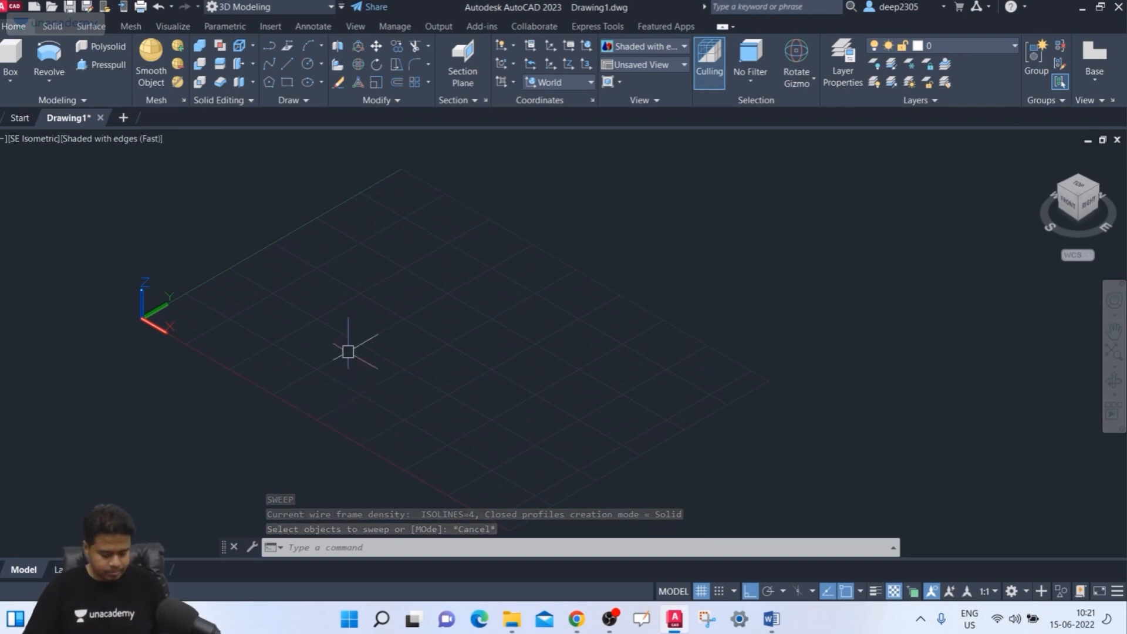
- Draw a small rectangle on the ground plane near the origin as a sweep profile
{"action": "type", "text": "rec"}
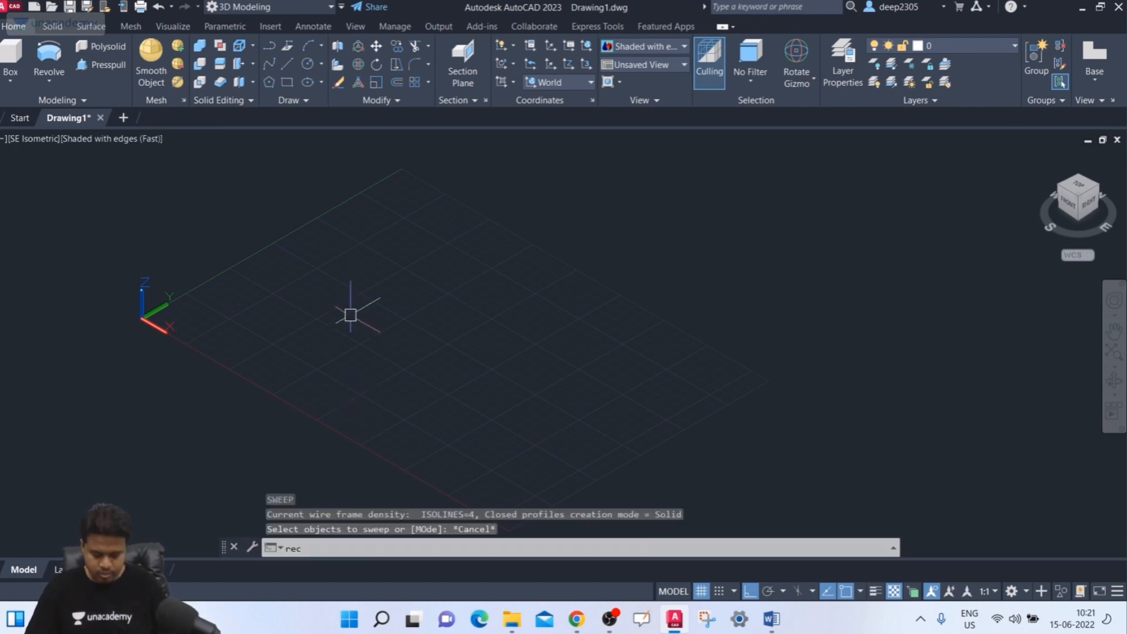
{"action": "key", "text": "Return"}
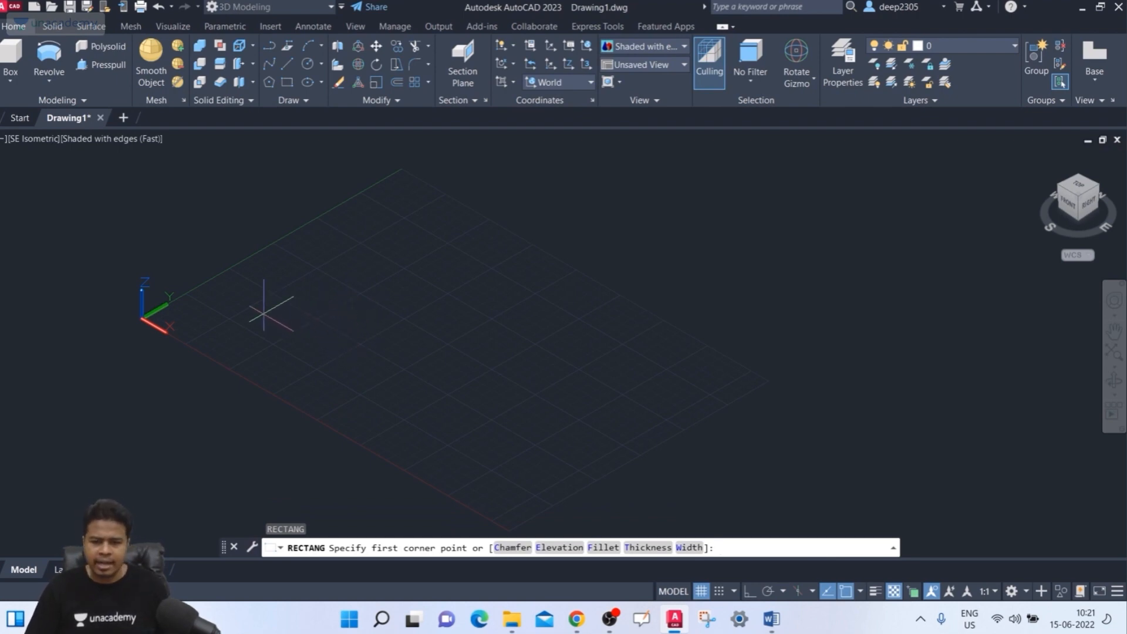
{"action": "left_click", "coordinate": [263, 309]}
{"action": "left_click", "coordinate": [297, 317]}
{"action": "key", "text": "F8"}
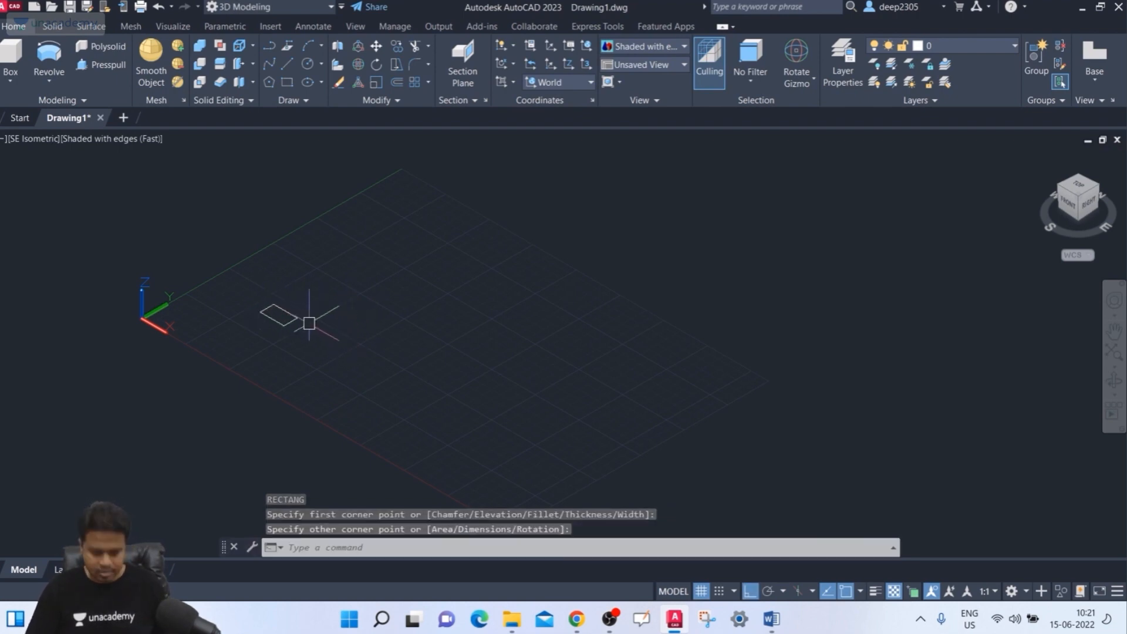
- Draw a small circle on the ground plane beside the rectangle, slightly larger in outline, as a second profile
{"action": "type", "text": "c"}
{"action": "key", "text": "Return"}
{"action": "scroll", "coordinate": [344, 399], "scroll_direction": "up", "scroll_amount": 2}
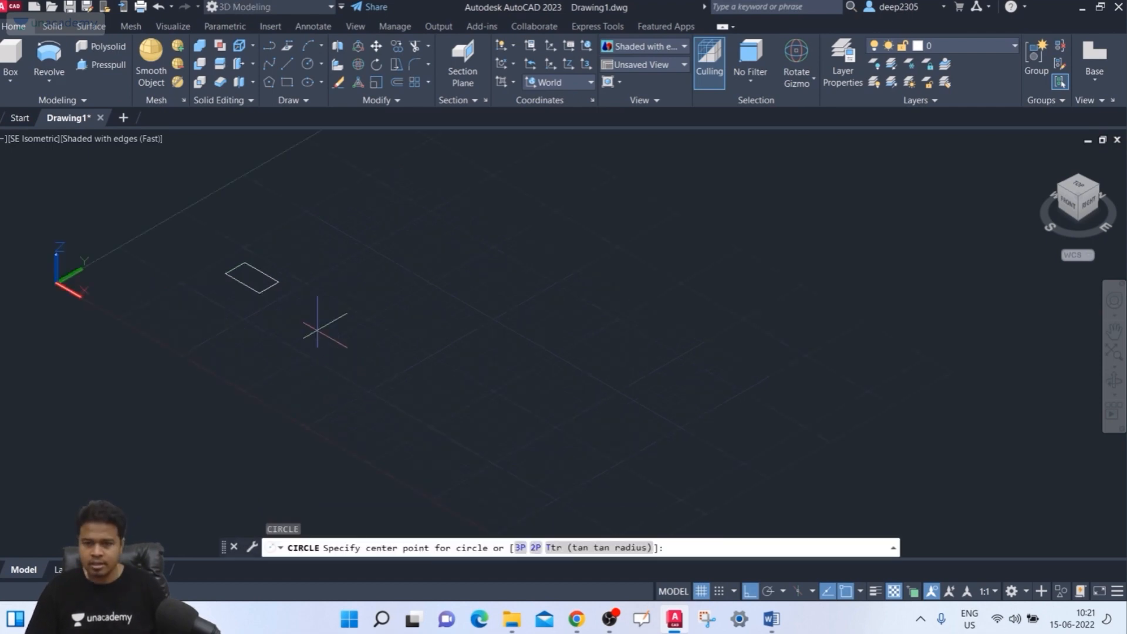
{"action": "left_click", "coordinate": [351, 337]}
{"action": "left_click", "coordinate": [354, 353]}
{"action": "middle_click_drag", "start_coordinate": [402, 391], "coordinate": [372, 405]}
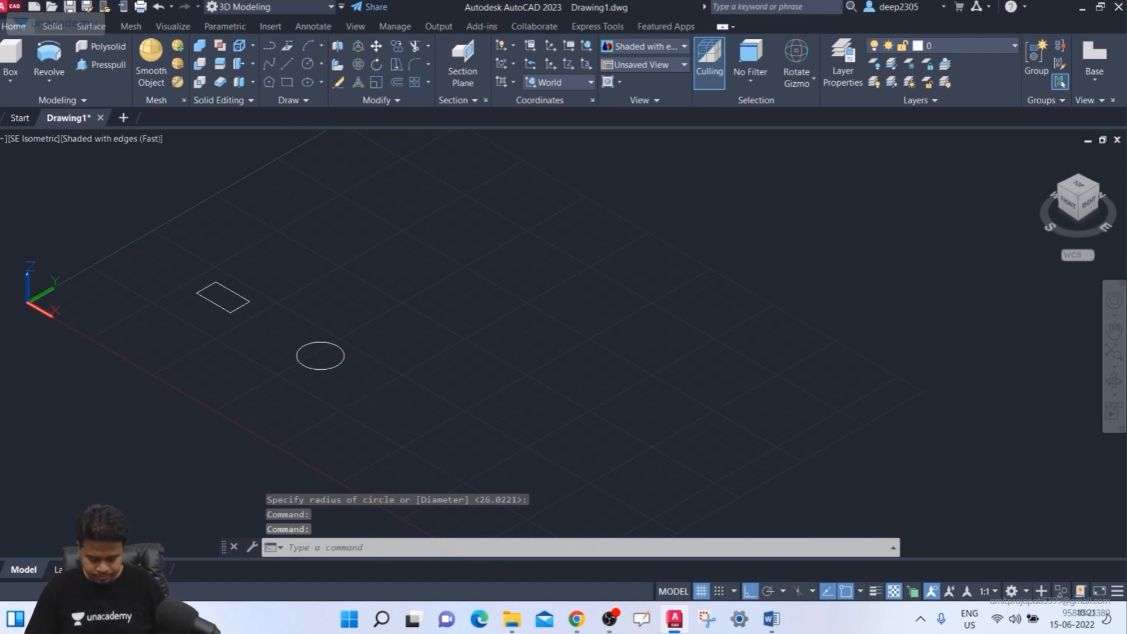
{"action": "type", "text": "l"}
{"action": "key", "text": "Return"}
{"action": "scroll", "coordinate": [276, 288], "scroll_direction": "up", "scroll_amount": 3}
{"action": "middle_click_drag", "start_coordinate": [275, 286], "coordinate": [307, 330]}
{"action": "scroll", "coordinate": [285, 314], "scroll_direction": "down", "scroll_amount": 4}
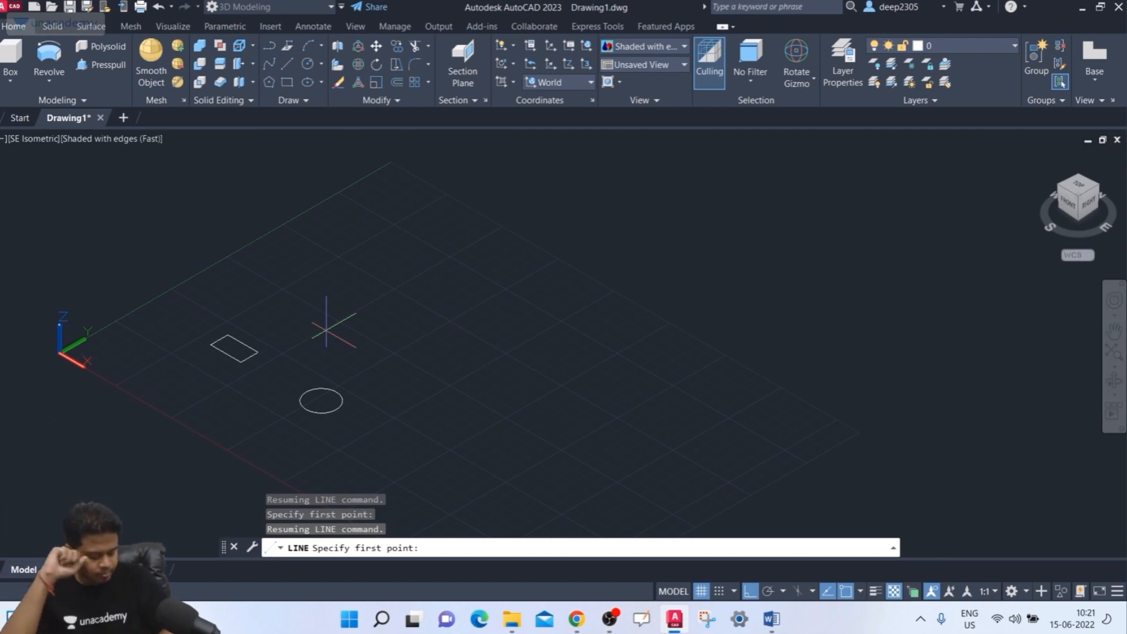
{"action": "key", "text": "Escape"}
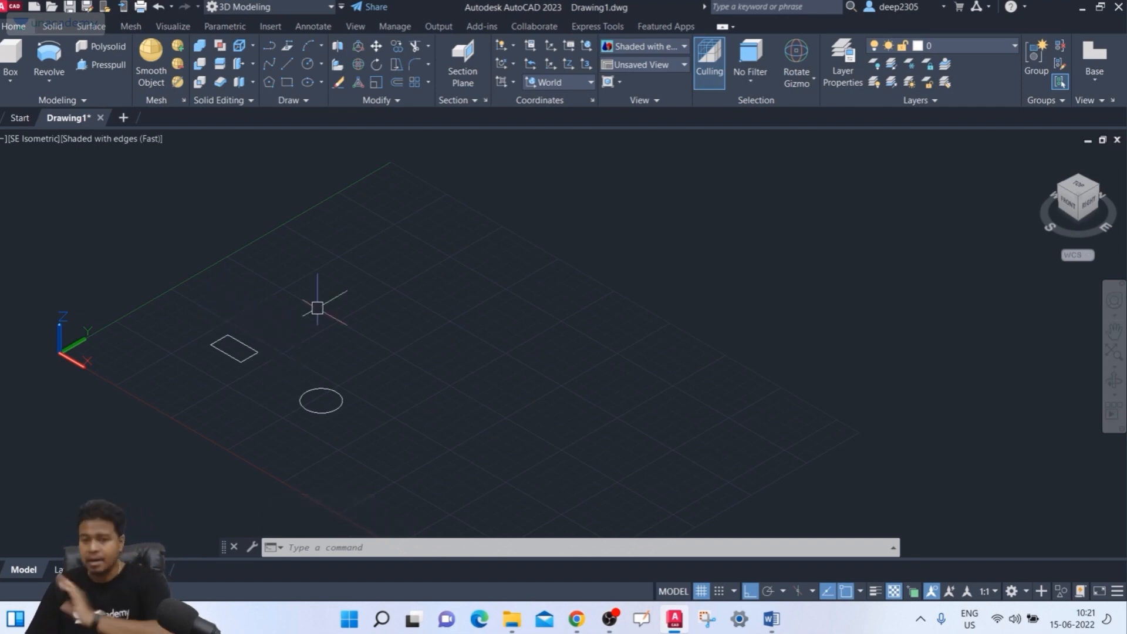
- Draw a three-segment line path behind the profiles, running along Y, straight up in Z, and along Y again
{"action": "type", "text": "l"}
{"action": "key", "text": "Return"}
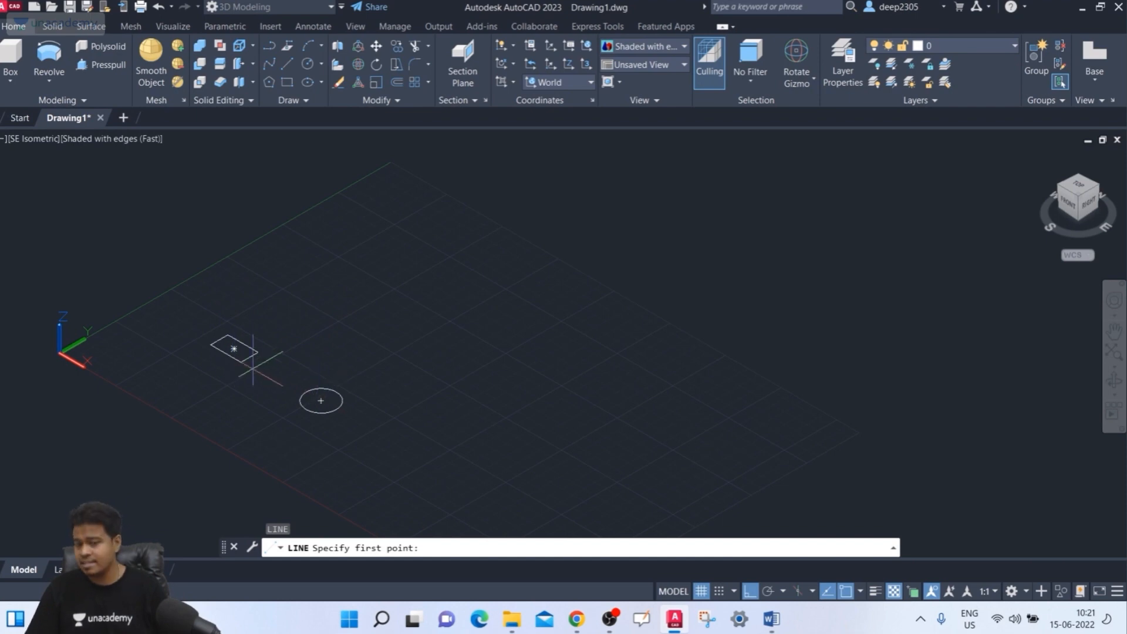
{"action": "middle_click_drag", "start_coordinate": [234, 360], "coordinate": [192, 414]}
{"action": "scroll", "coordinate": [207, 391], "scroll_direction": "down", "scroll_amount": 2}
{"action": "left_click", "coordinate": [248, 353]}
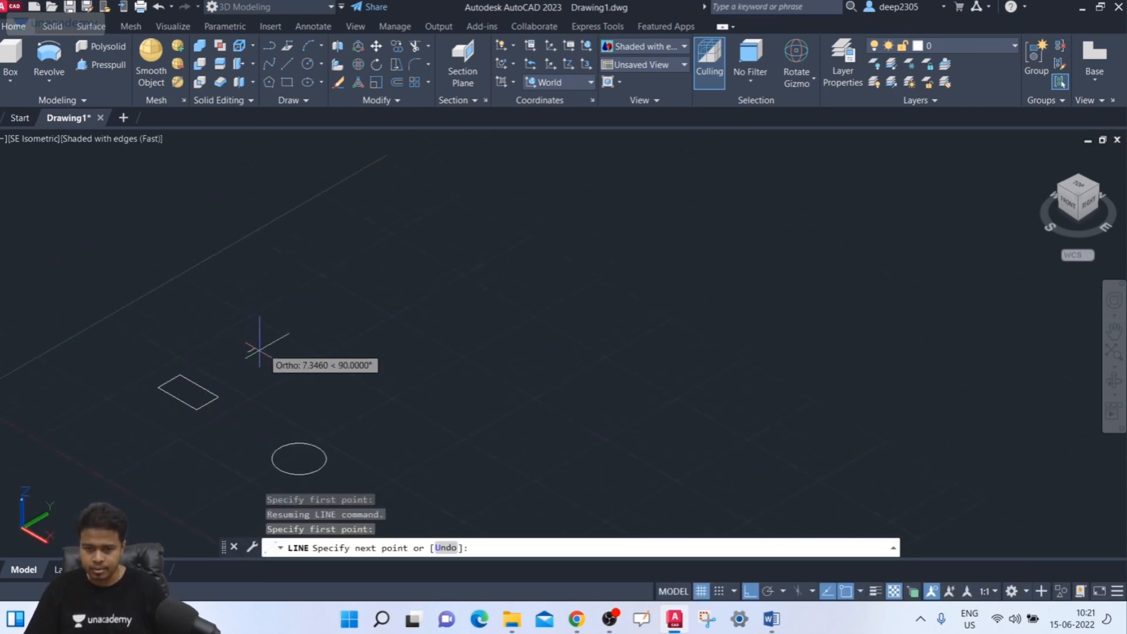
{"action": "left_click", "coordinate": [393, 286]}
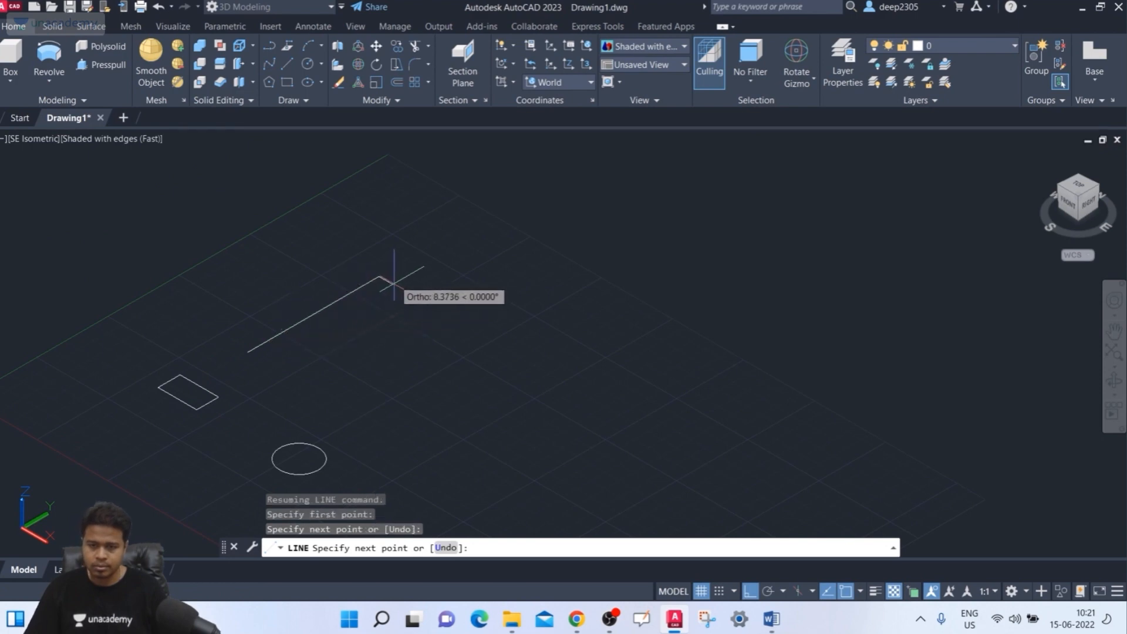
{"action": "middle_click_drag", "start_coordinate": [379, 224], "coordinate": [322, 320]}
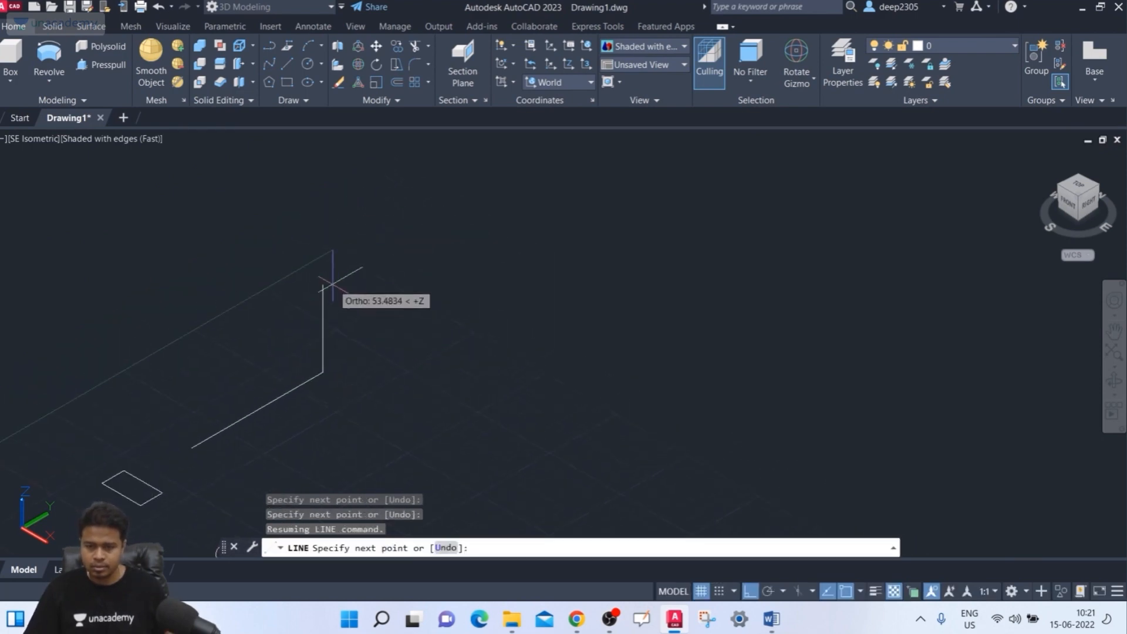
{"action": "left_click", "coordinate": [329, 236]}
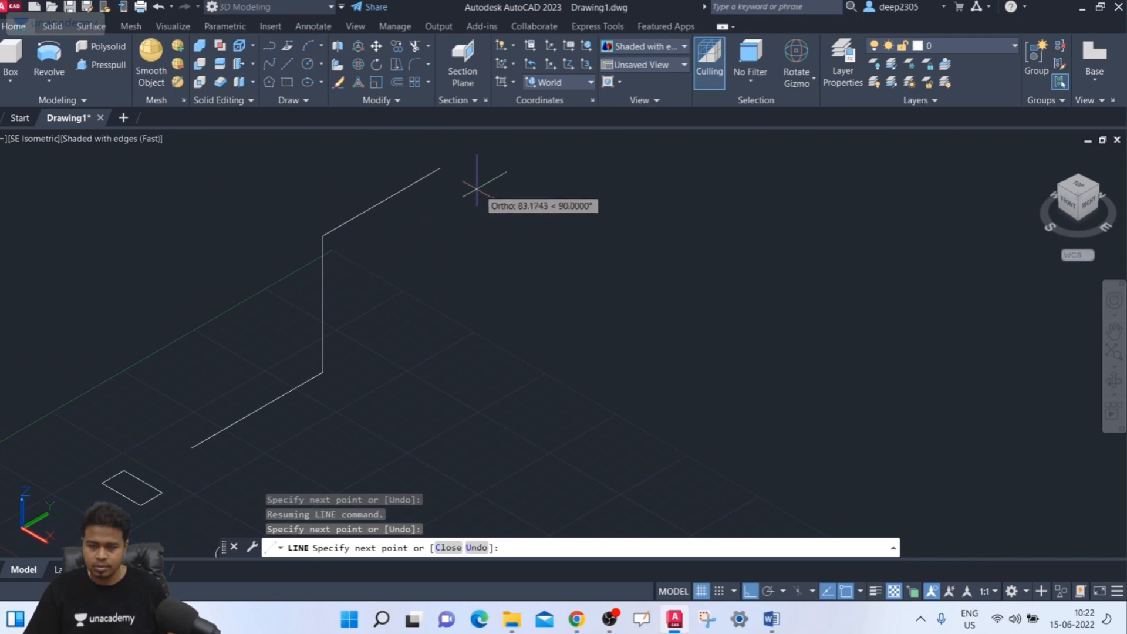
{"action": "left_click", "coordinate": [484, 145]}
{"action": "key", "text": "Escape"}
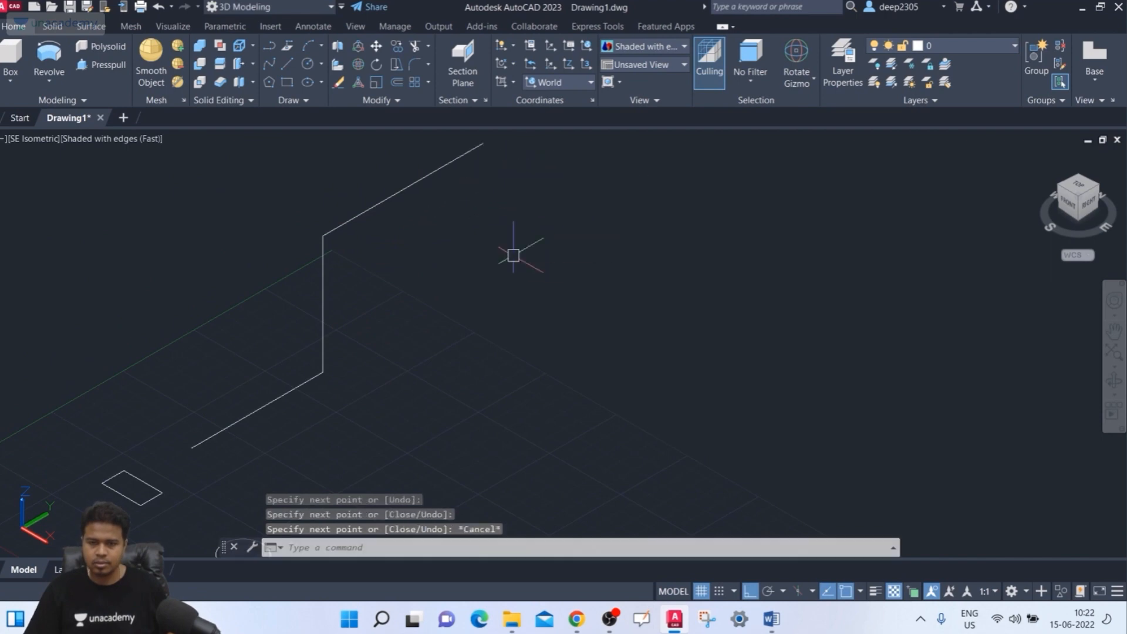
- Erase all three lines of the stepped path, keeping the rectangle and circle
{"action": "scroll", "coordinate": [505, 263], "scroll_direction": "down", "scroll_amount": 3}
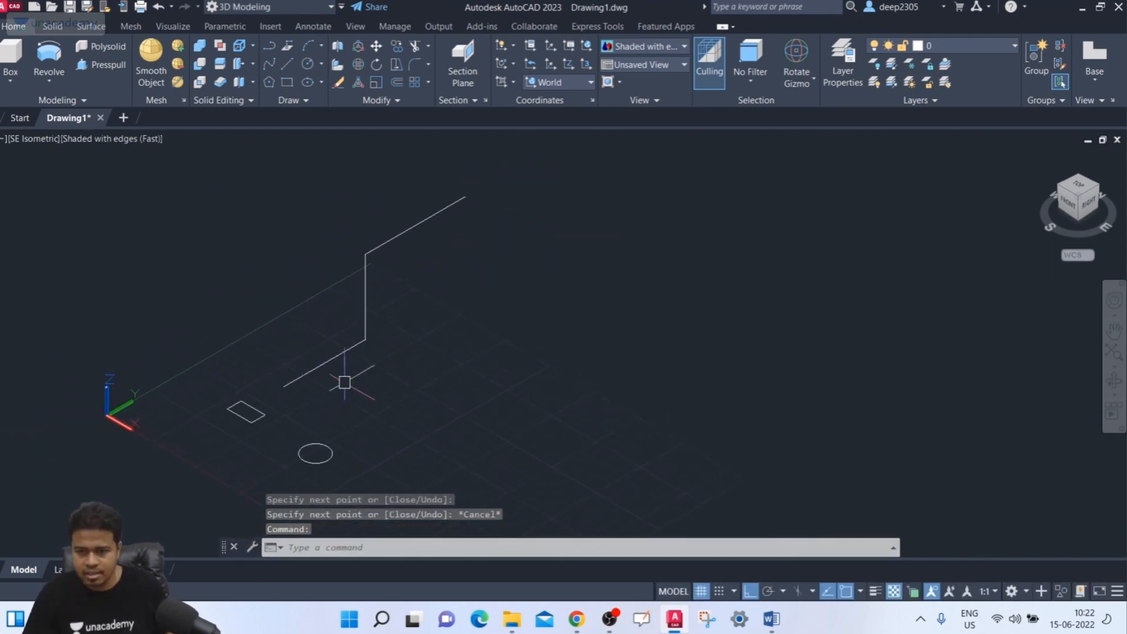
{"action": "mouse_move", "coordinate": [360, 357]}
{"action": "middle_mouse_down", "text": "shift"}
{"action": "mouse_move", "coordinate": [348, 344]}
{"action": "mouse_move", "coordinate": [347, 292]}
{"action": "mouse_move", "coordinate": [398, 347]}
{"action": "mouse_move", "coordinate": [358, 380]}
{"action": "mouse_move", "coordinate": [378, 352]}
{"action": "middle_mouse_up", "text": "shift"}
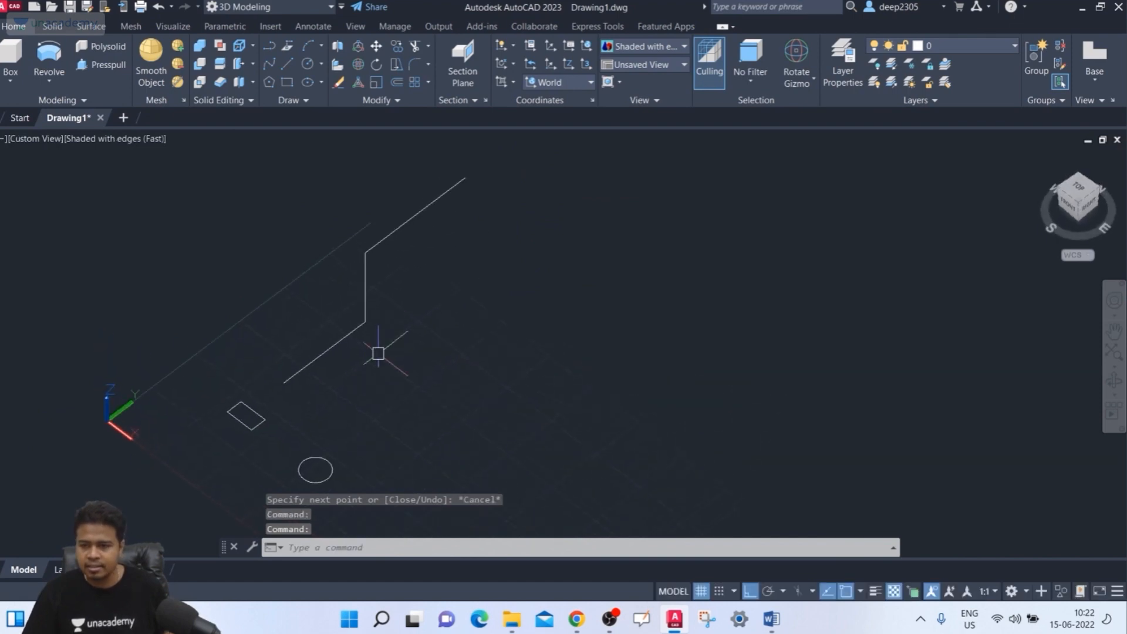
{"action": "left_click", "coordinate": [1079, 207]}
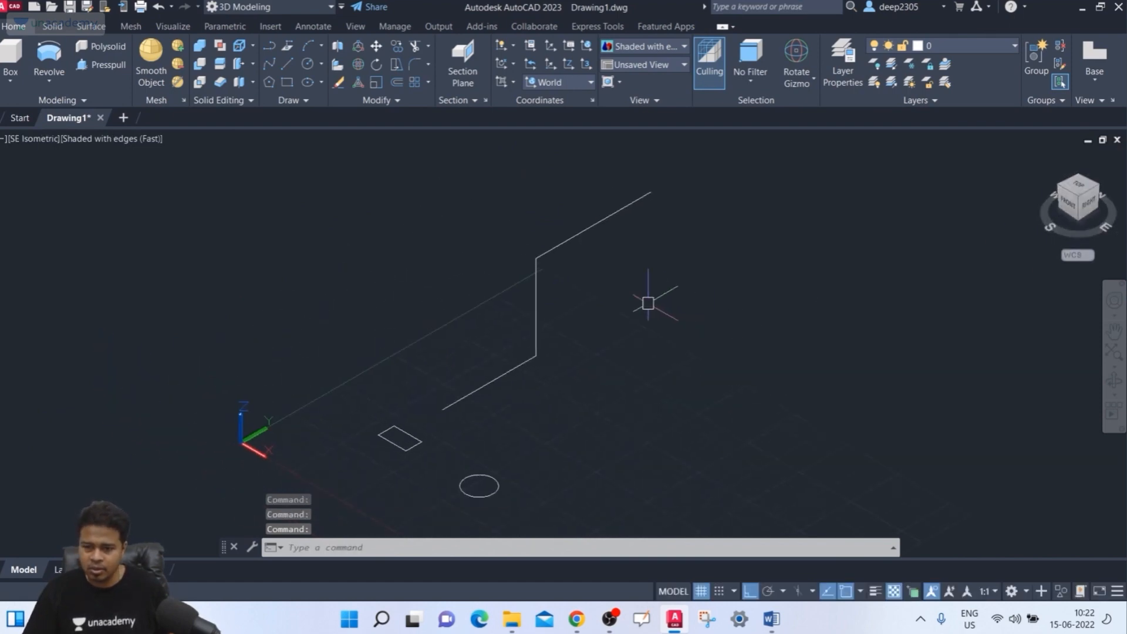
{"action": "key", "text": "Escape"}
{"action": "left_click", "coordinate": [623, 300]}
{"action": "left_click", "coordinate": [558, 354]}
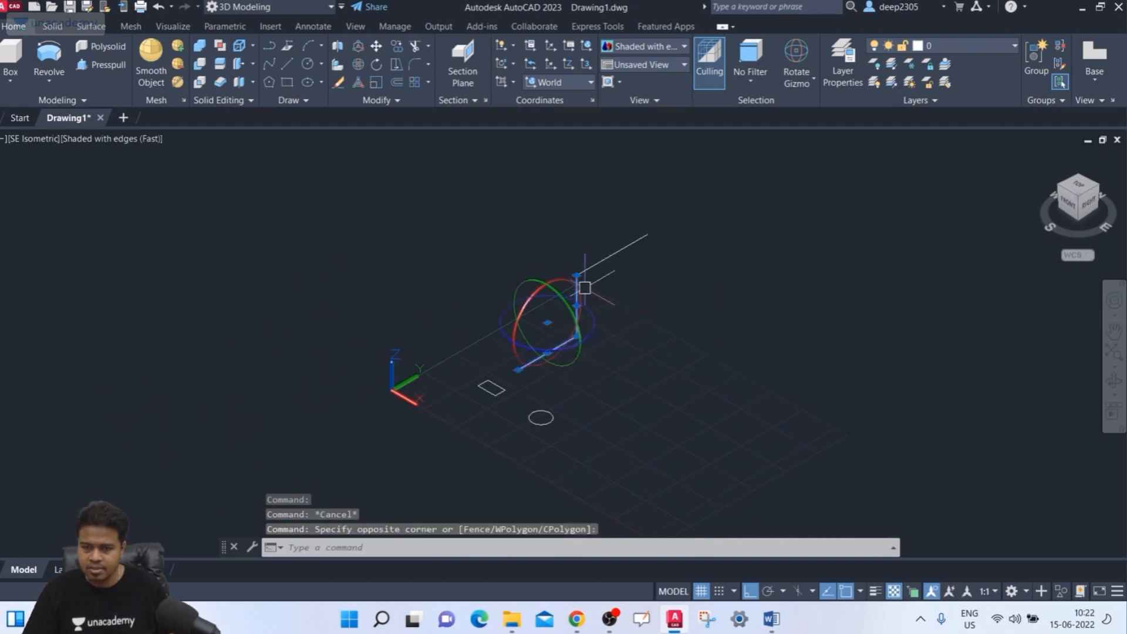
{"action": "key", "text": "Delete"}
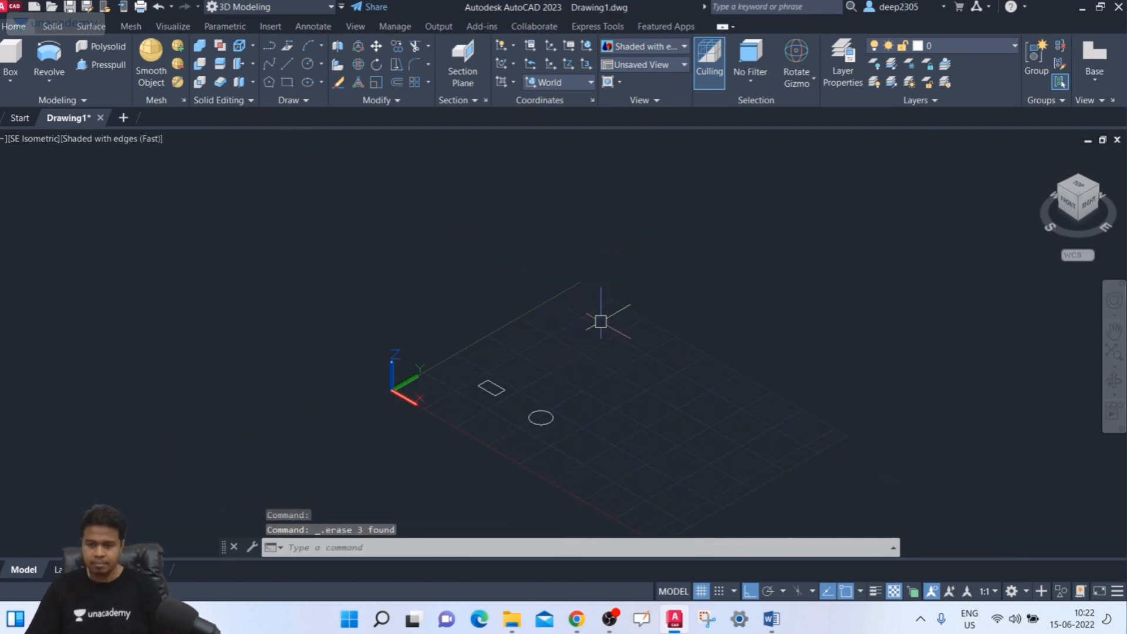
- Draw a larger stepped path of three connected lines beside the rectangle, going along Y, up in Z, and along Y again
{"action": "middle_click_drag", "start_coordinate": [600, 320], "coordinate": [577, 345]}
{"action": "type", "text": "1"}
{"action": "key", "text": "Return"}
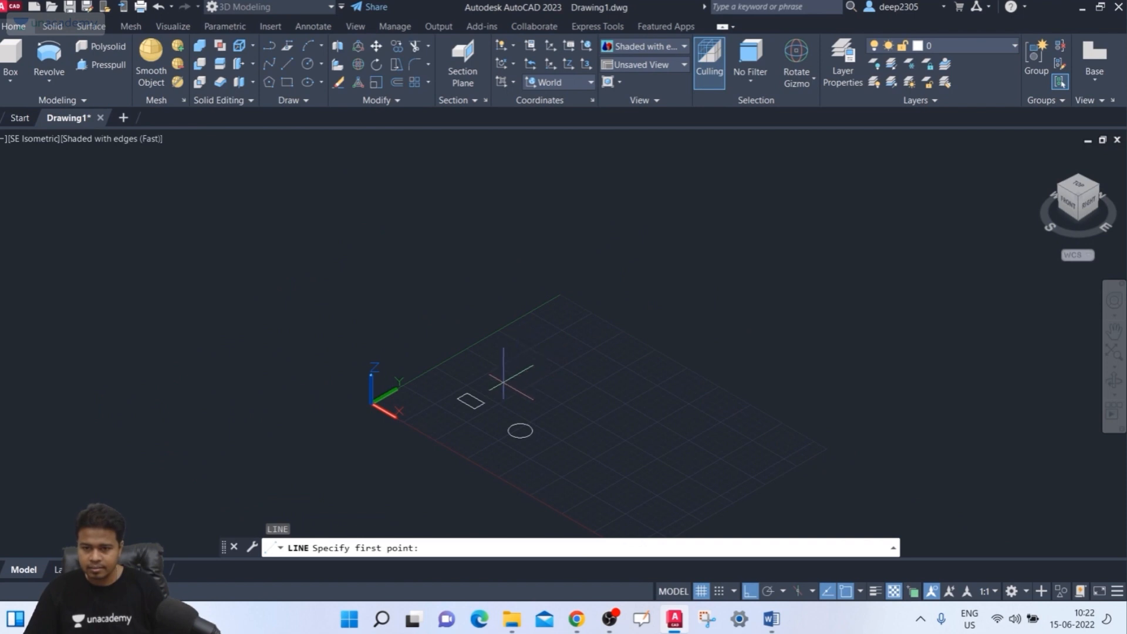
{"action": "scroll", "coordinate": [504, 385], "scroll_direction": "up", "scroll_amount": 5}
{"action": "left_click", "coordinate": [441, 387]}
{"action": "scroll", "coordinate": [581, 252], "scroll_direction": "down", "scroll_amount": 5}
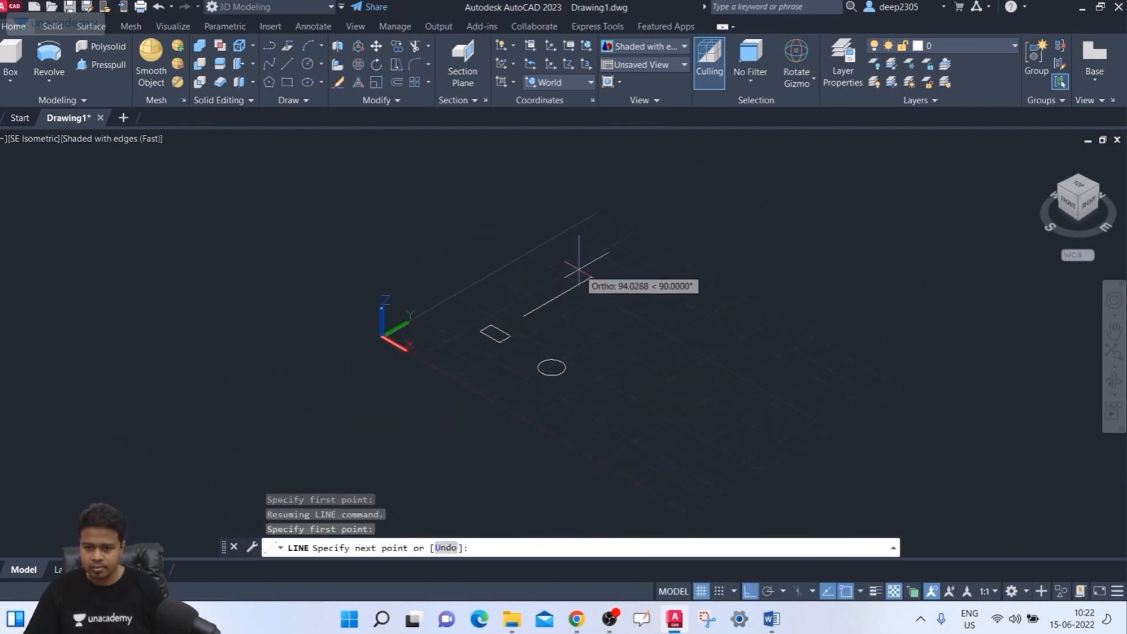
{"action": "middle_click_drag", "start_coordinate": [582, 252], "coordinate": [455, 353]}
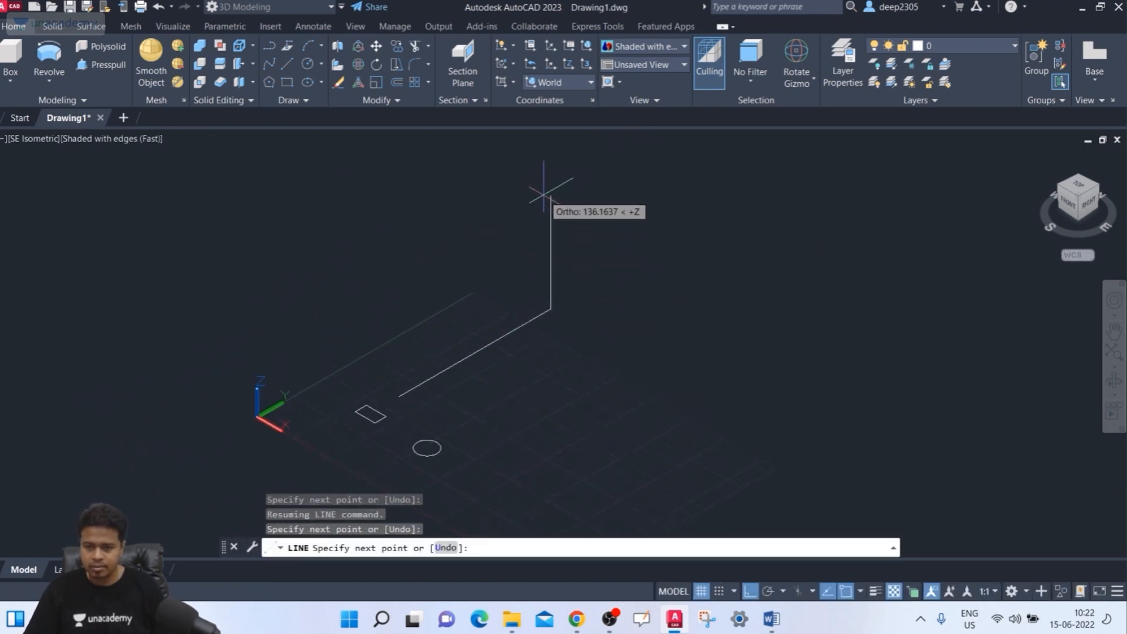
{"action": "left_click", "coordinate": [541, 177]}
{"action": "middle_click_drag", "start_coordinate": [541, 178], "coordinate": [486, 232]}
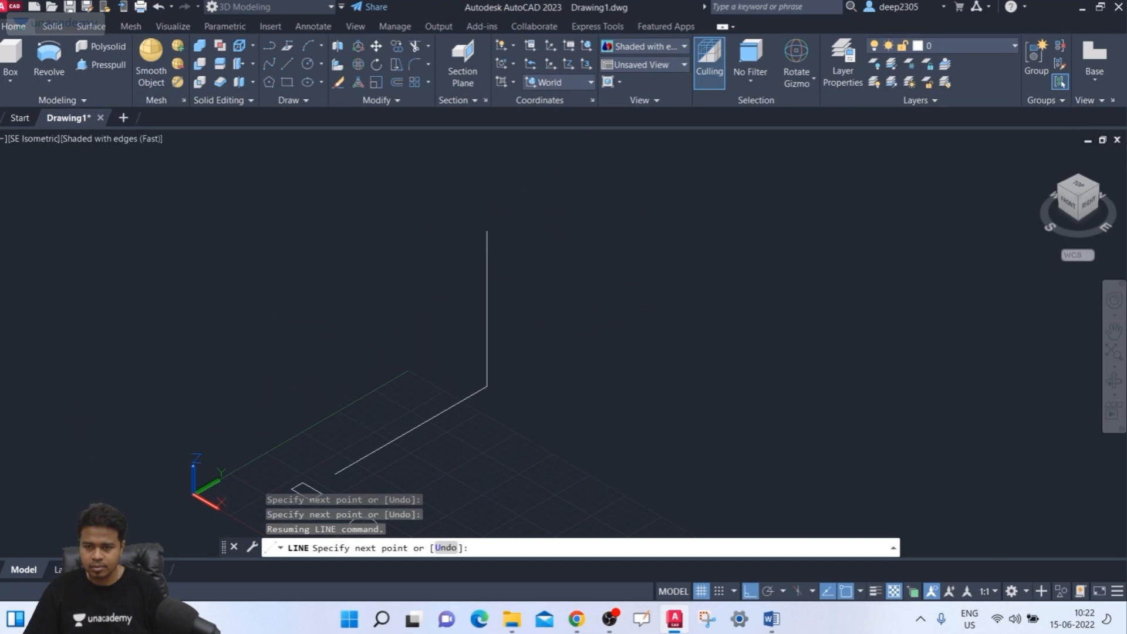
{"action": "left_click", "coordinate": [646, 151]}
{"action": "key", "text": "Return"}
{"action": "scroll", "coordinate": [646, 253], "scroll_direction": "down", "scroll_amount": 5}
{"action": "middle_click_drag", "start_coordinate": [642, 256], "coordinate": [596, 324]}
{"action": "scroll", "coordinate": [567, 297], "scroll_direction": "up", "scroll_amount": 2}
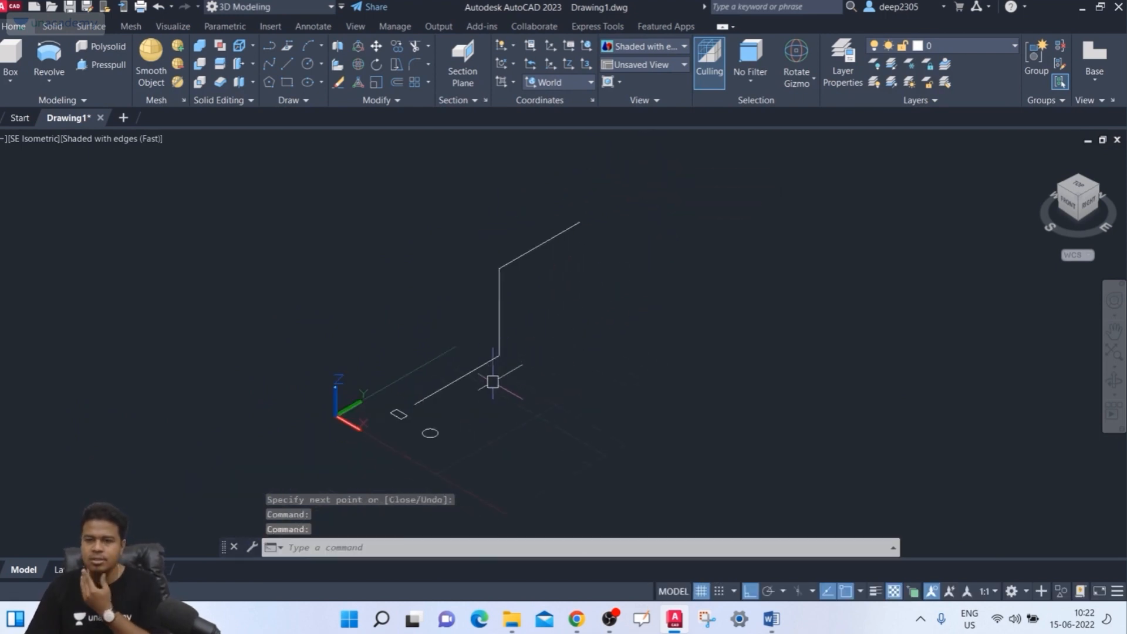
- Fillet the lower corner of the stepped path with a radius of 10, using the Multiple option
{"action": "scroll", "coordinate": [493, 383], "scroll_direction": "up", "scroll_amount": 2}
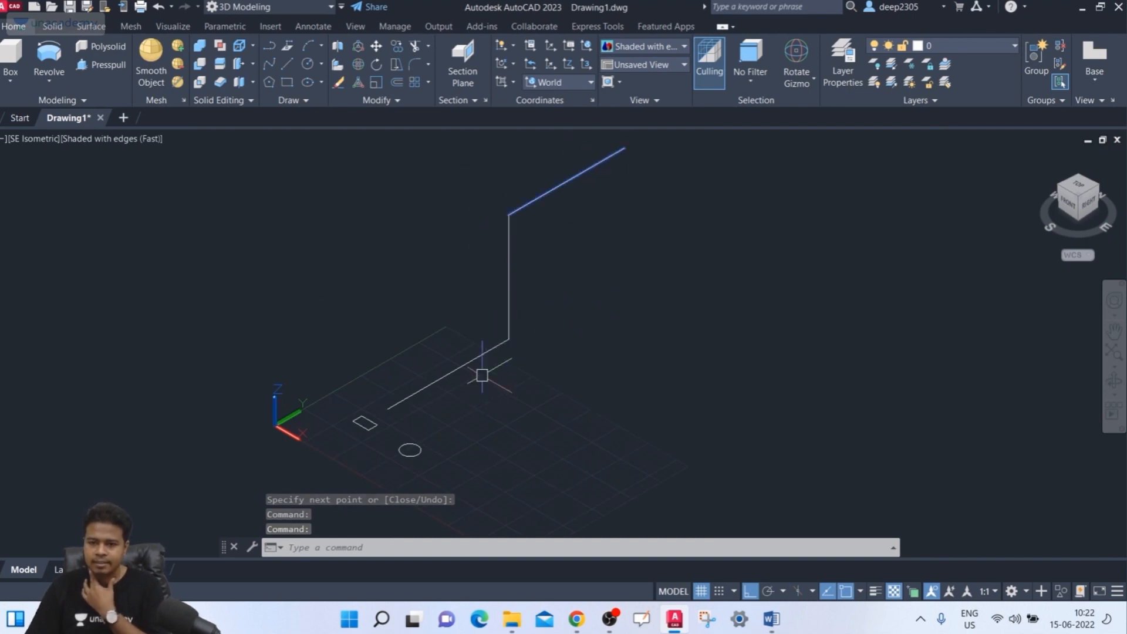
{"action": "left_click", "coordinate": [492, 349]}
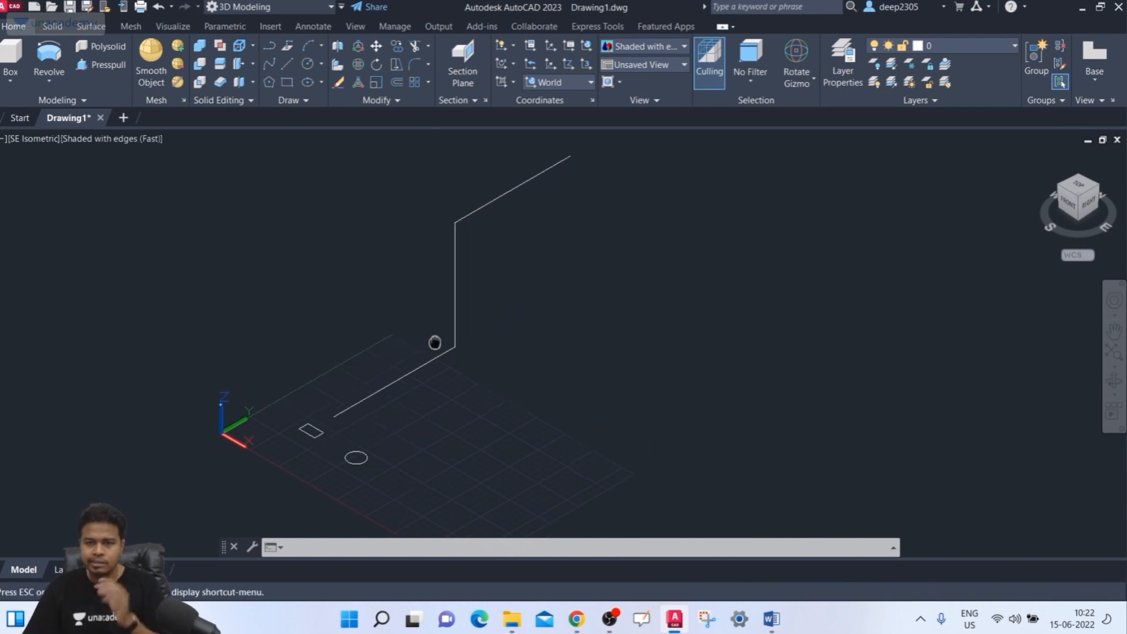
{"action": "middle_click_drag", "start_coordinate": [483, 330], "coordinate": [435, 340]}
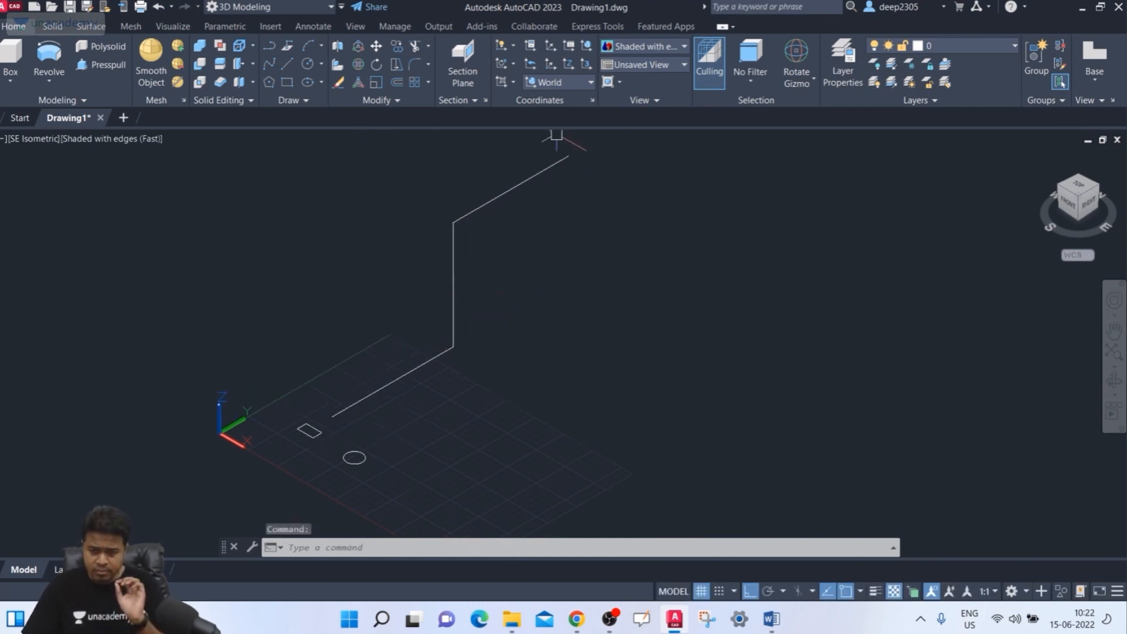
{"action": "type", "text": "f"}
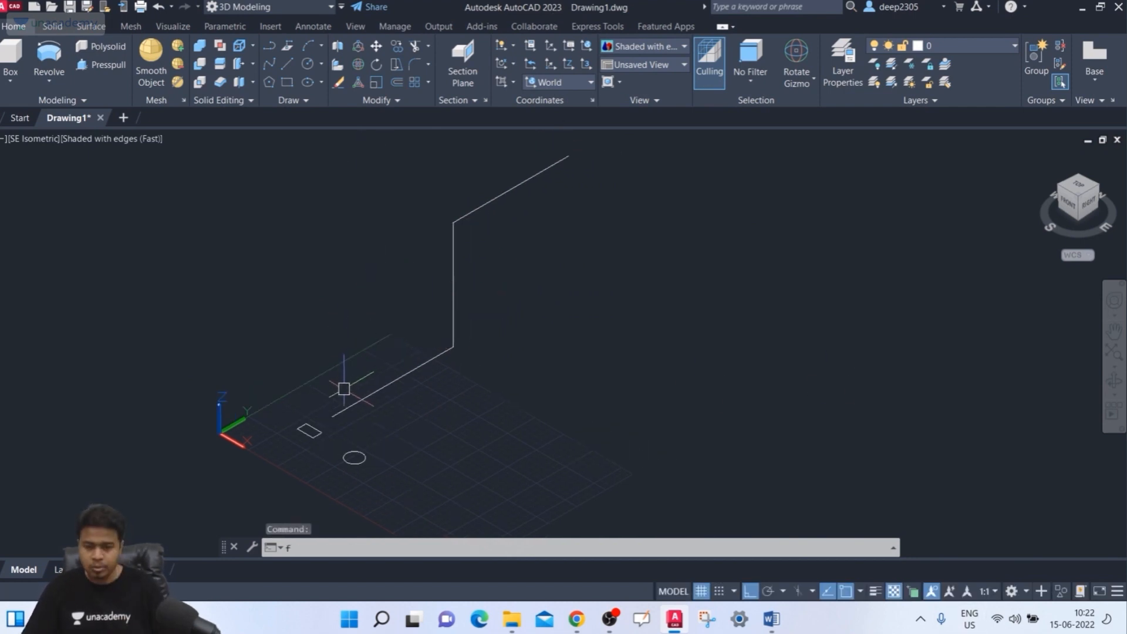
{"action": "key", "text": "Return"}
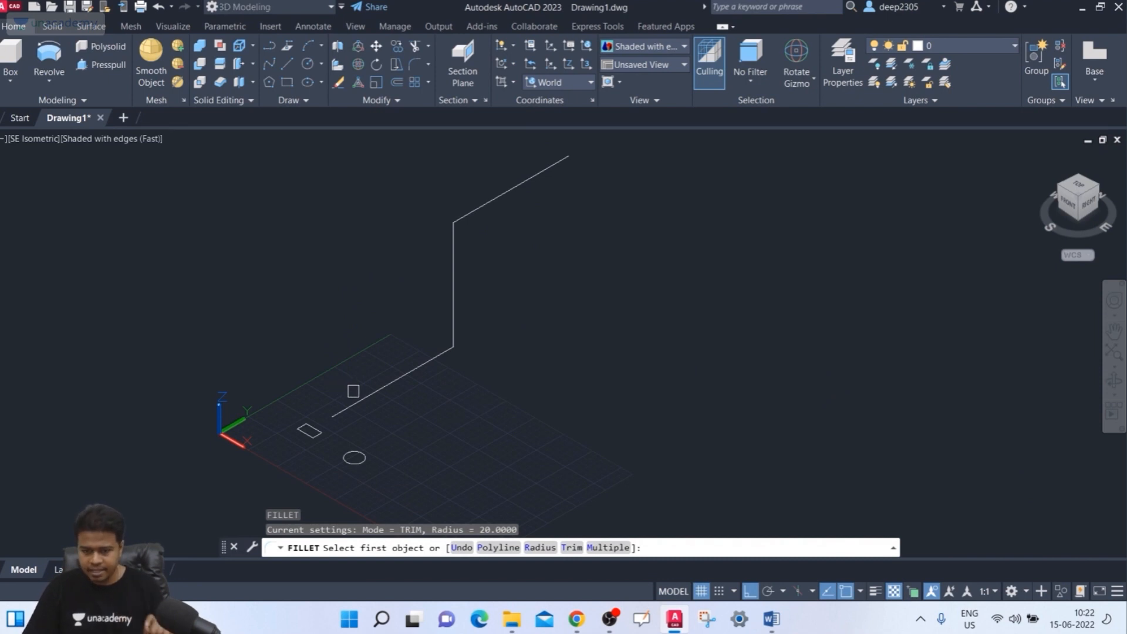
{"action": "left_click", "coordinate": [538, 548]}
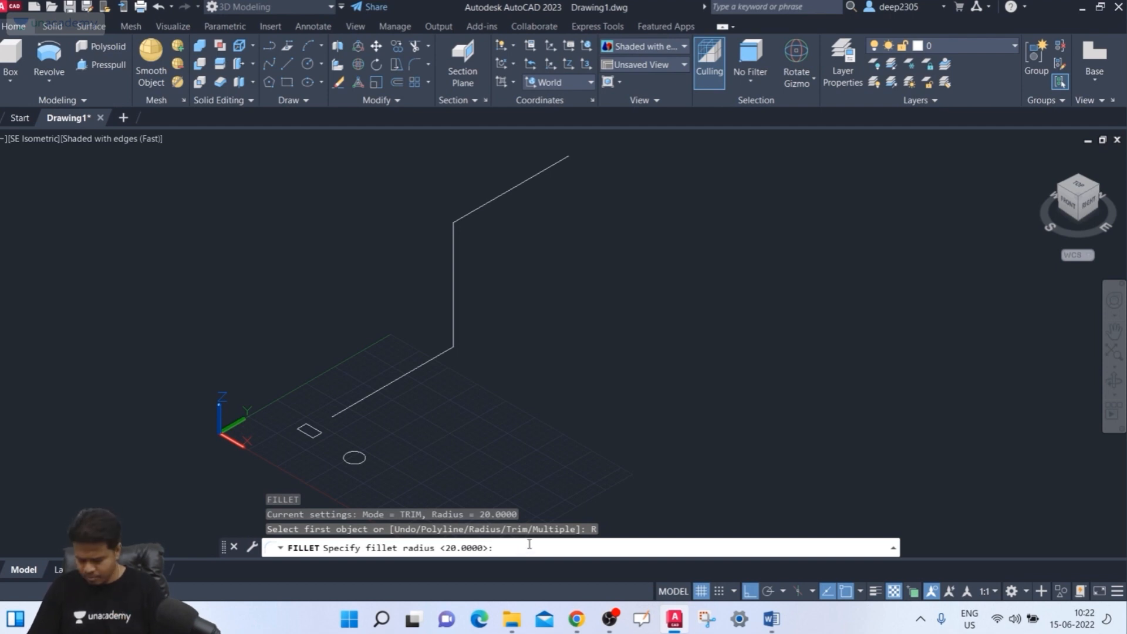
{"action": "type", "text": "10"}
{"action": "key", "text": "Return"}
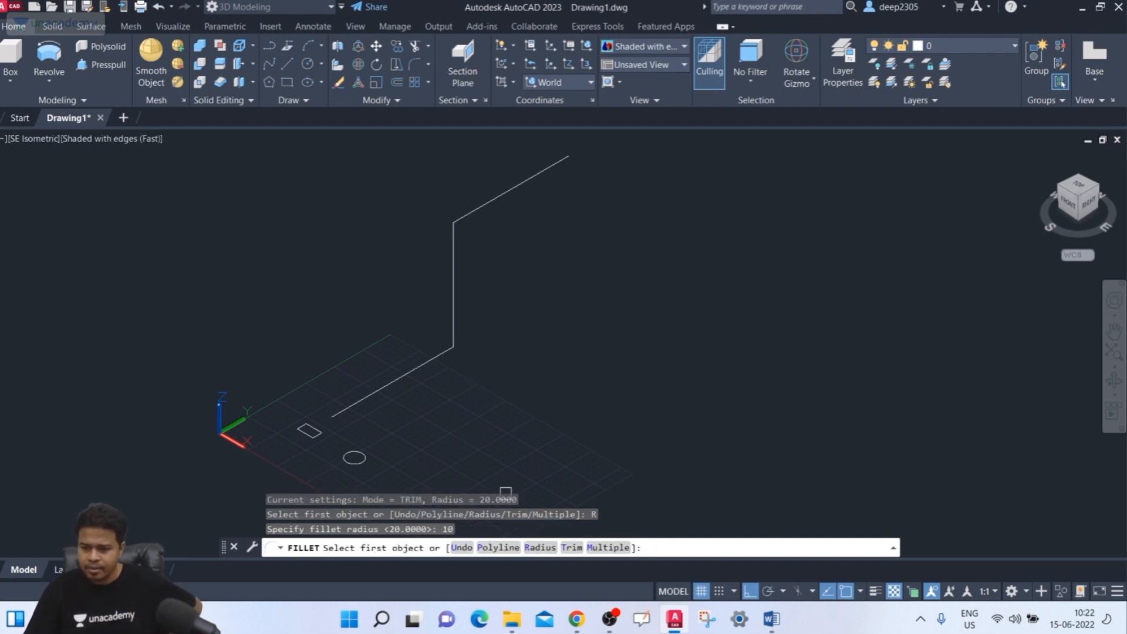
{"action": "left_click", "coordinate": [599, 547]}
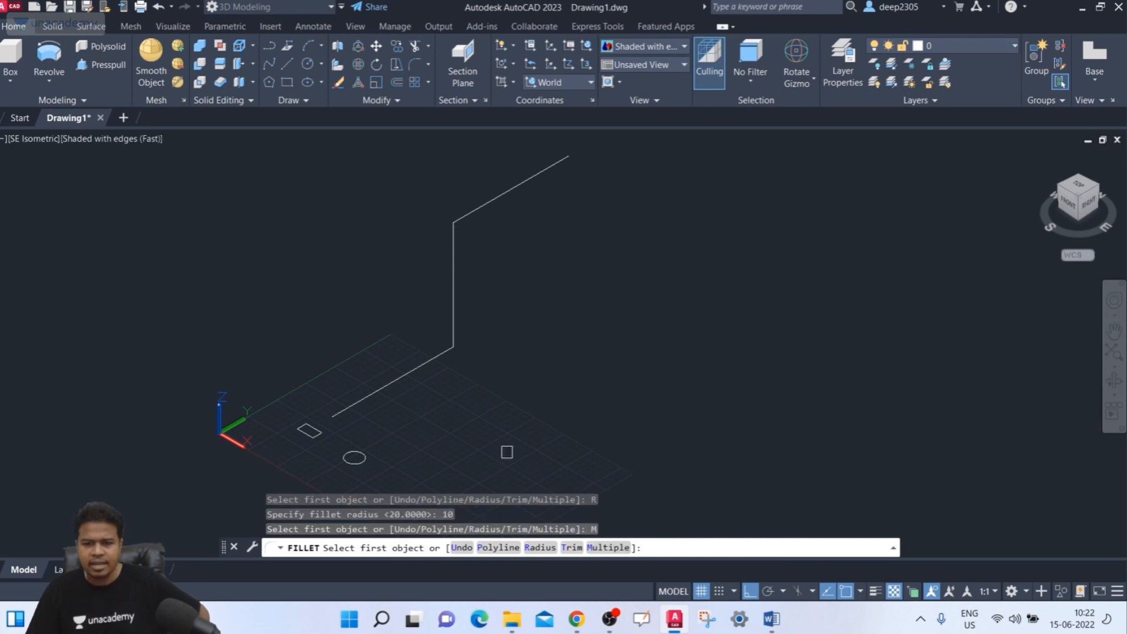
{"action": "left_click", "coordinate": [421, 359]}
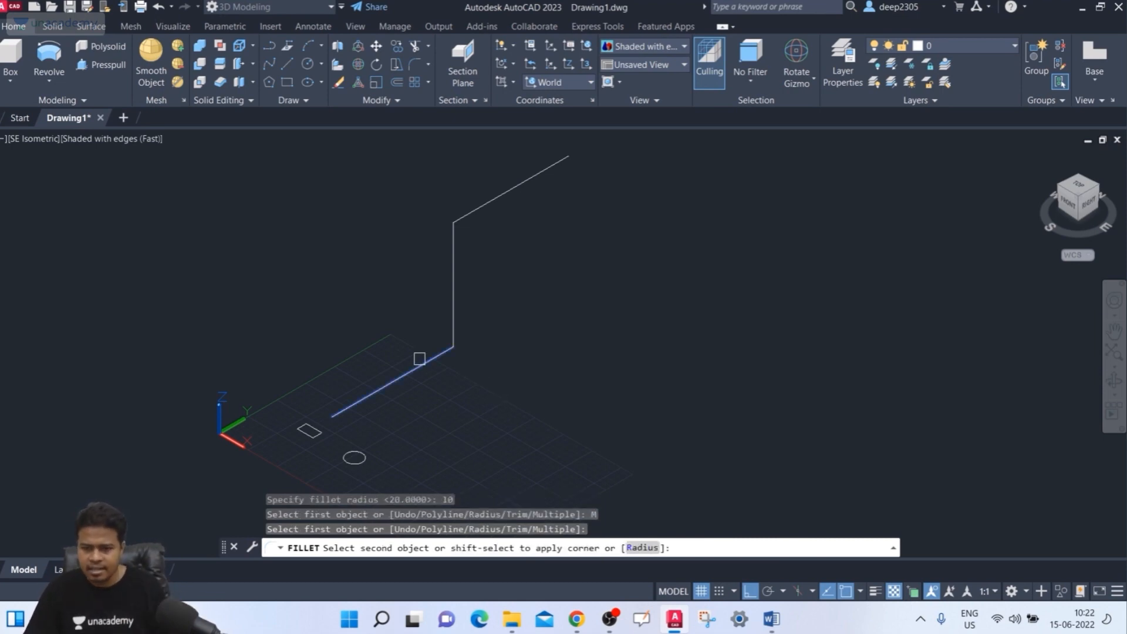
{"action": "left_click", "coordinate": [455, 295]}
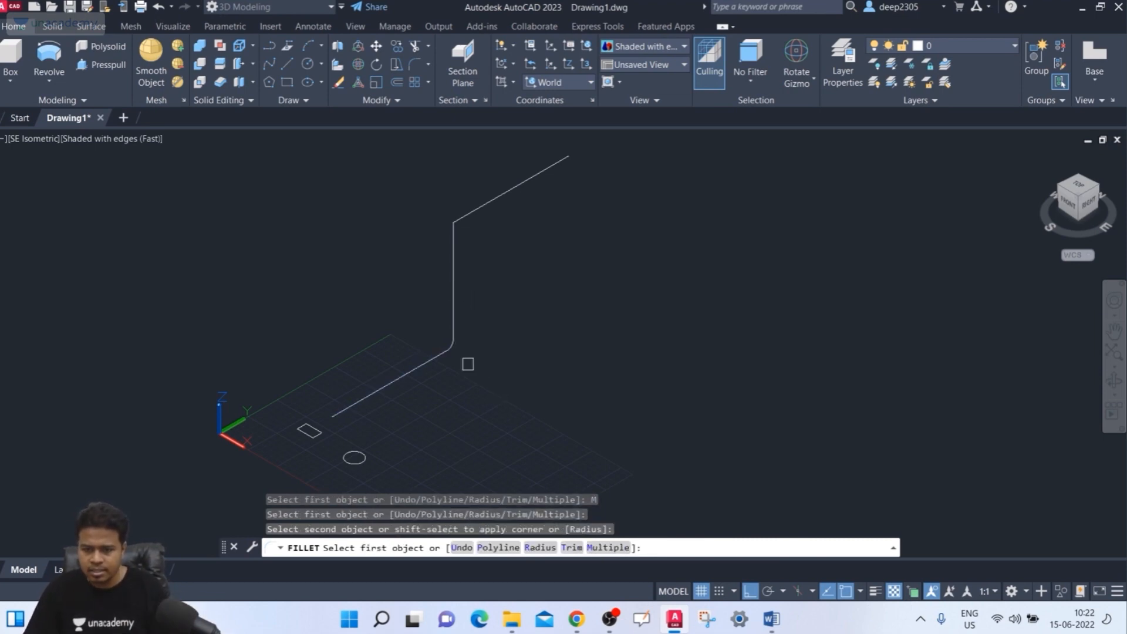
- Fillet the upper corner of the stepped path with the same radius of 10 and end the Fillet command
{"action": "scroll", "coordinate": [472, 377], "scroll_direction": "up", "scroll_amount": 3}
{"action": "scroll", "coordinate": [472, 376], "scroll_direction": "down", "scroll_amount": 3}
{"action": "middle_click_drag", "start_coordinate": [470, 375], "coordinate": [433, 429]}
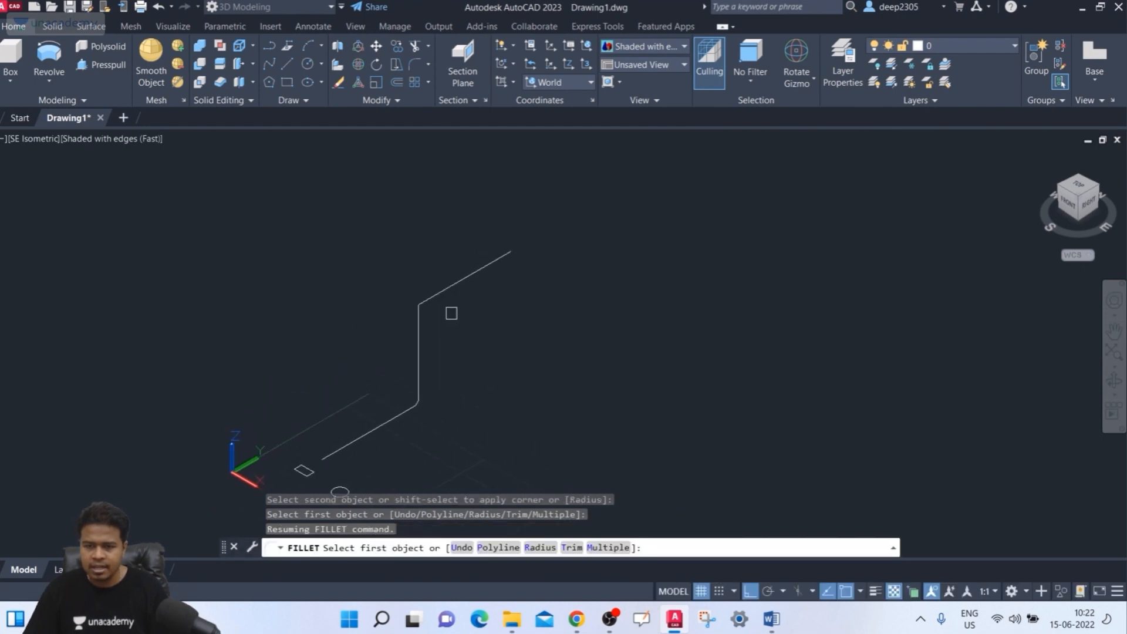
{"action": "left_click", "coordinate": [420, 332]}
{"action": "left_click", "coordinate": [449, 293]}
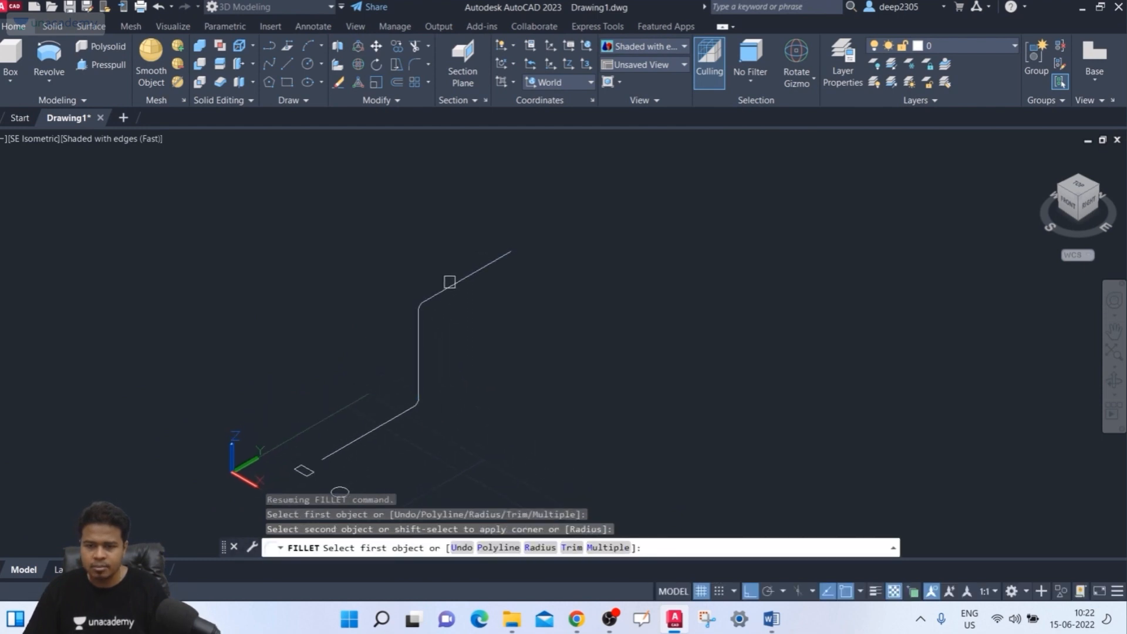
{"action": "scroll", "coordinate": [429, 309], "scroll_direction": "up", "scroll_amount": 3}
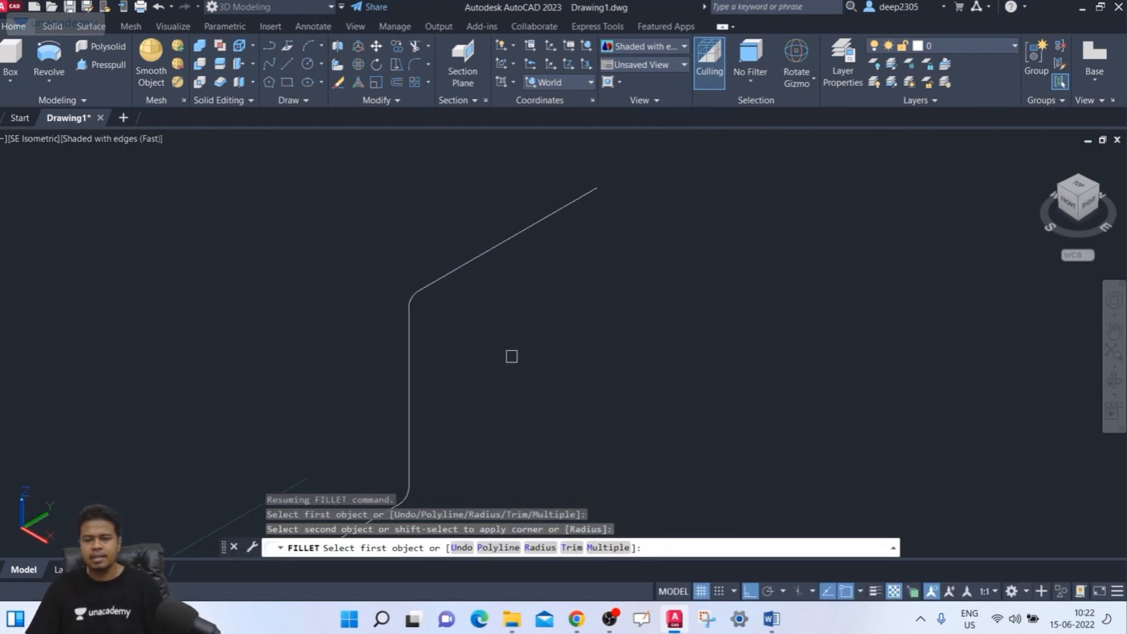
{"action": "scroll", "coordinate": [493, 367], "scroll_direction": "down", "scroll_amount": 2}
{"action": "key", "text": "Escape"}
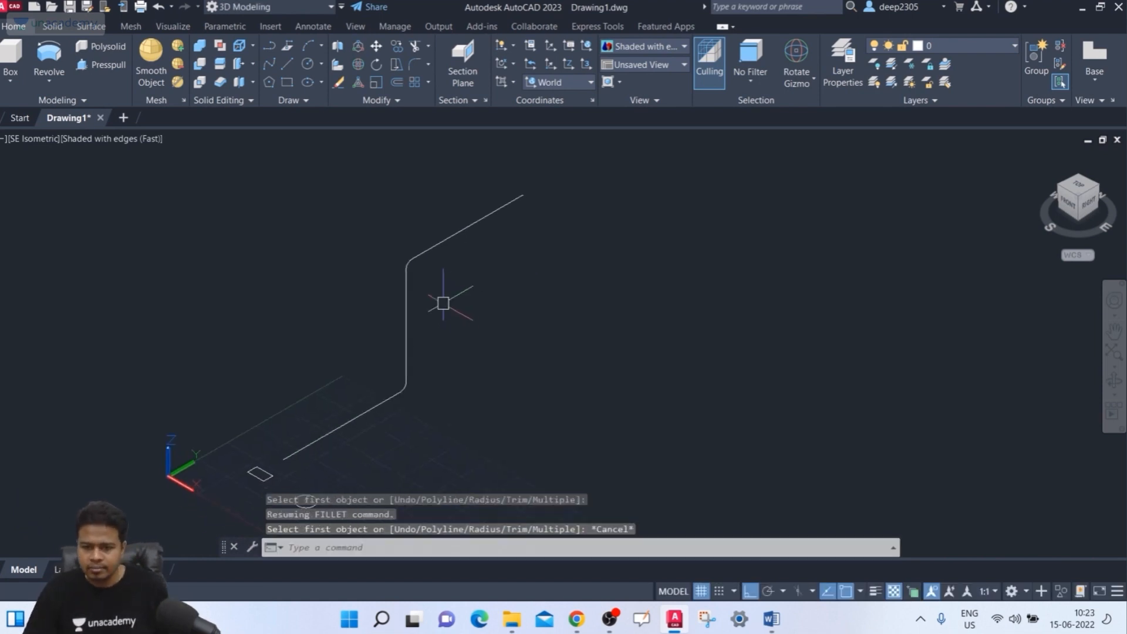
- Undo both radius 10 fillets to restore the sharp corners of the stepped path
{"action": "middle_click_drag", "start_coordinate": [323, 424], "coordinate": [385, 383]}
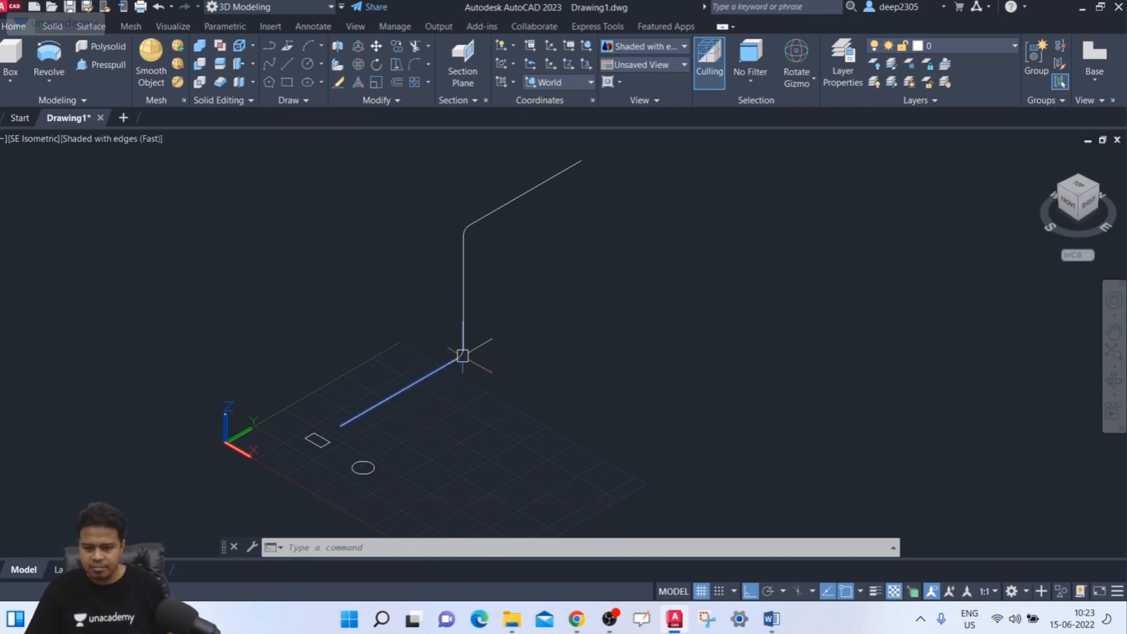
{"action": "key", "text": "ctrl+z"}
{"action": "key", "text": "ctrl+z"}
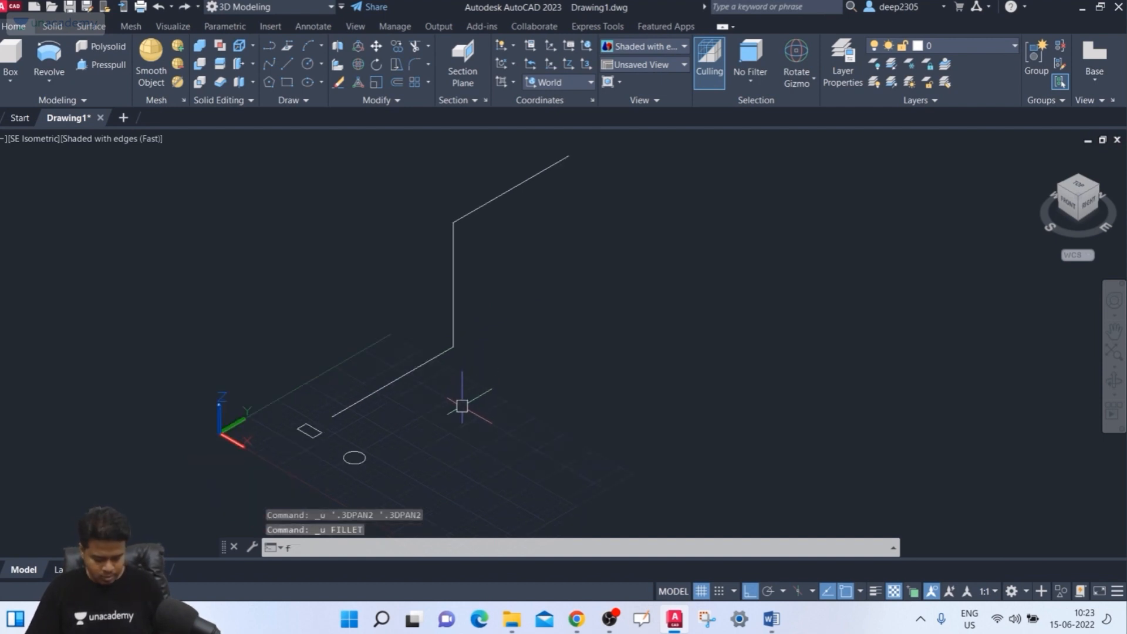
- Fillet the lower and upper corners of the stepped path with a radius of 20, using the Multiple option
{"action": "key", "text": "Return"}
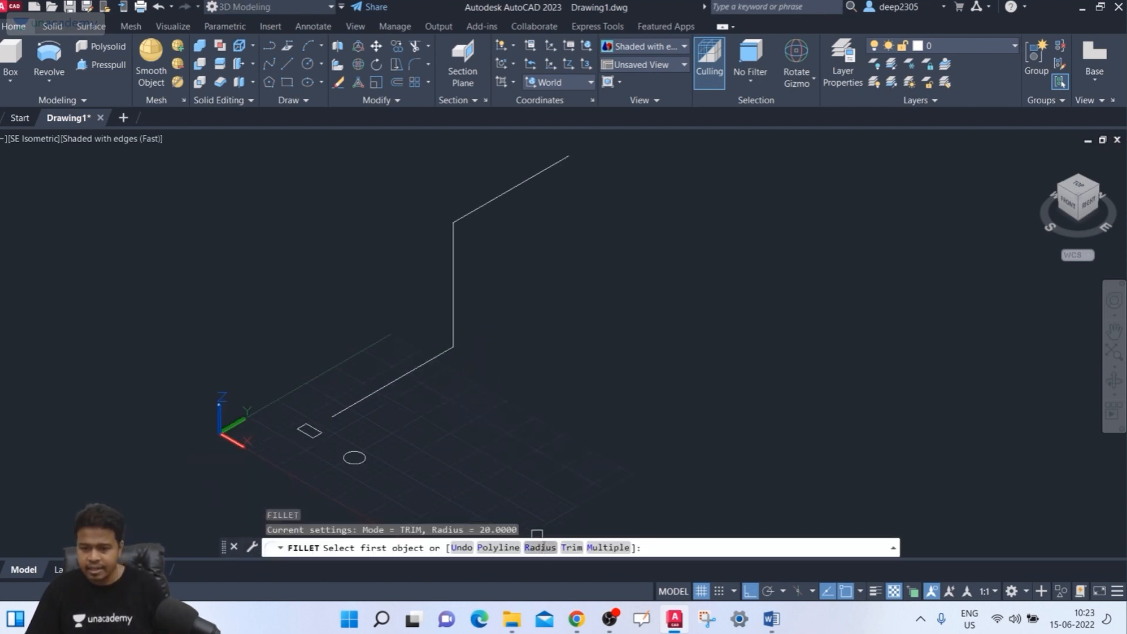
{"action": "left_click", "coordinate": [540, 547]}
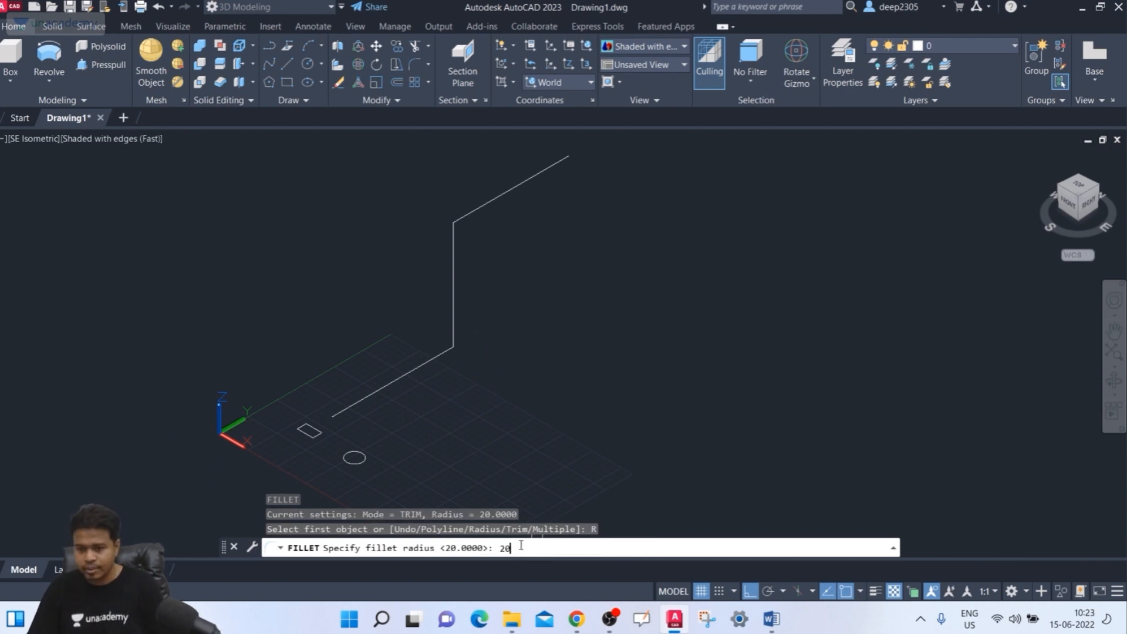
{"action": "type", "text": "20"}
{"action": "key", "text": "Return"}
{"action": "left_click", "coordinate": [601, 547]}
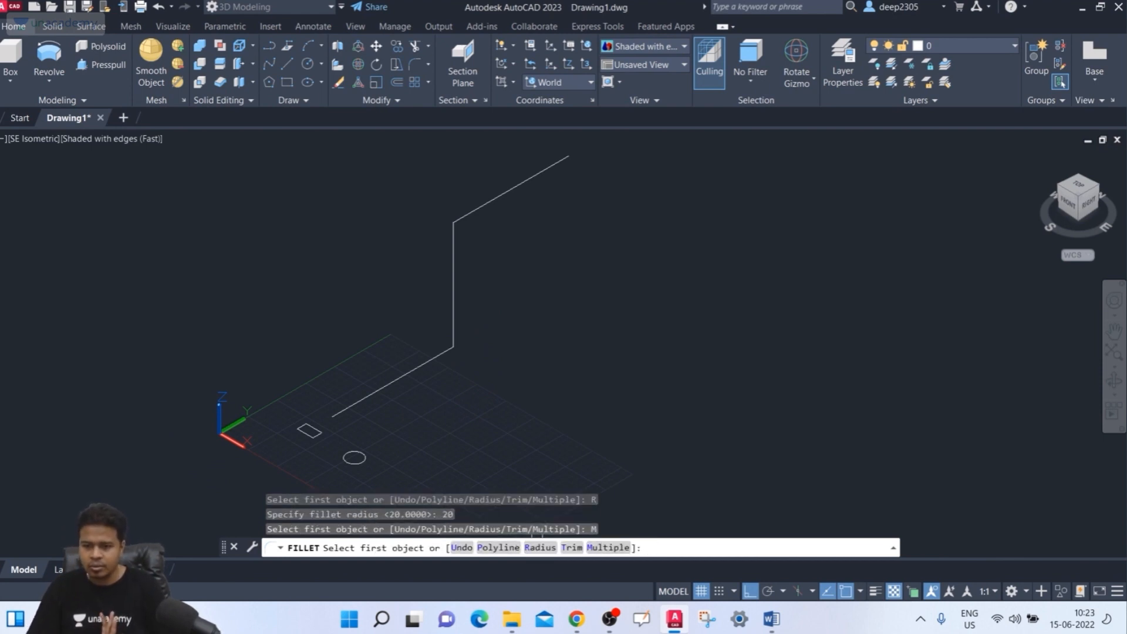
{"action": "left_click", "coordinate": [415, 369]}
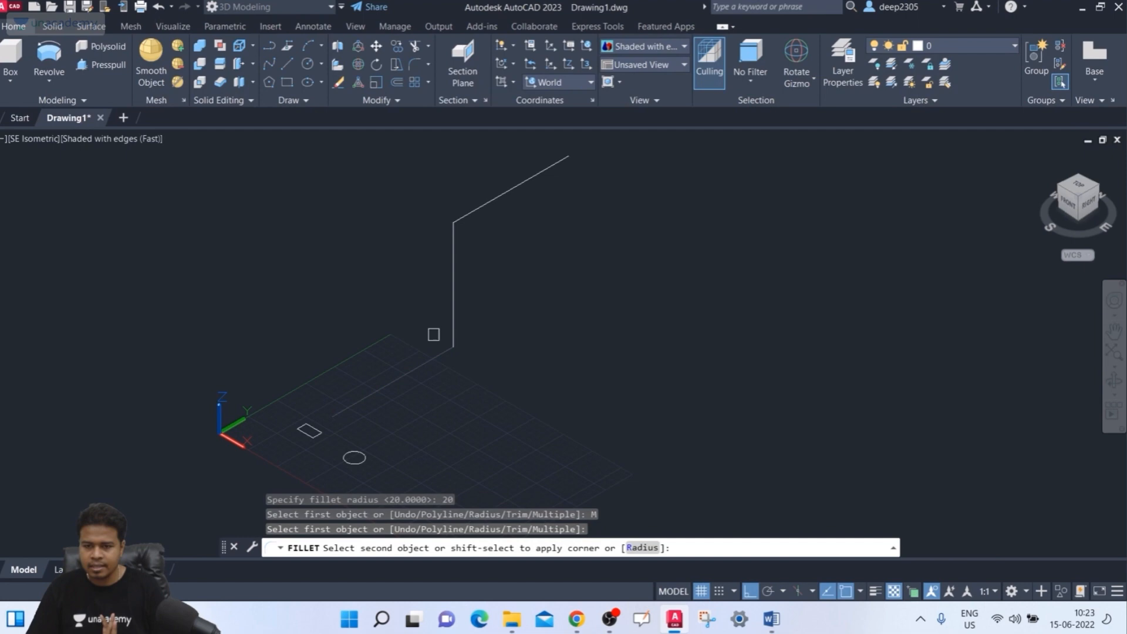
{"action": "left_click", "coordinate": [453, 291]}
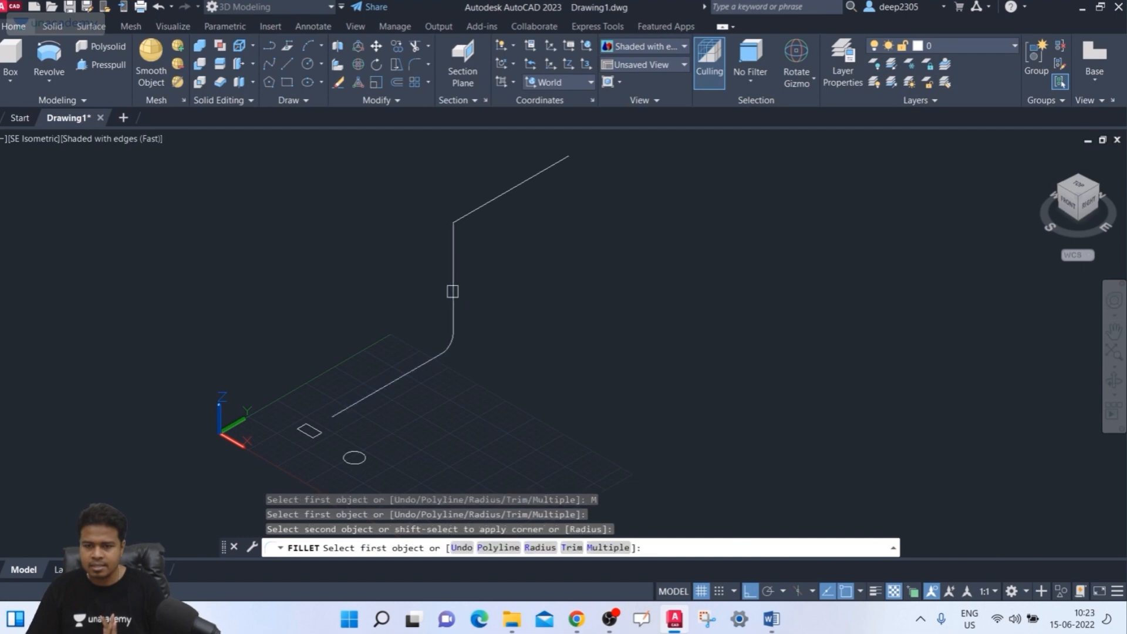
{"action": "left_click", "coordinate": [502, 194]}
{"action": "left_click", "coordinate": [452, 279]}
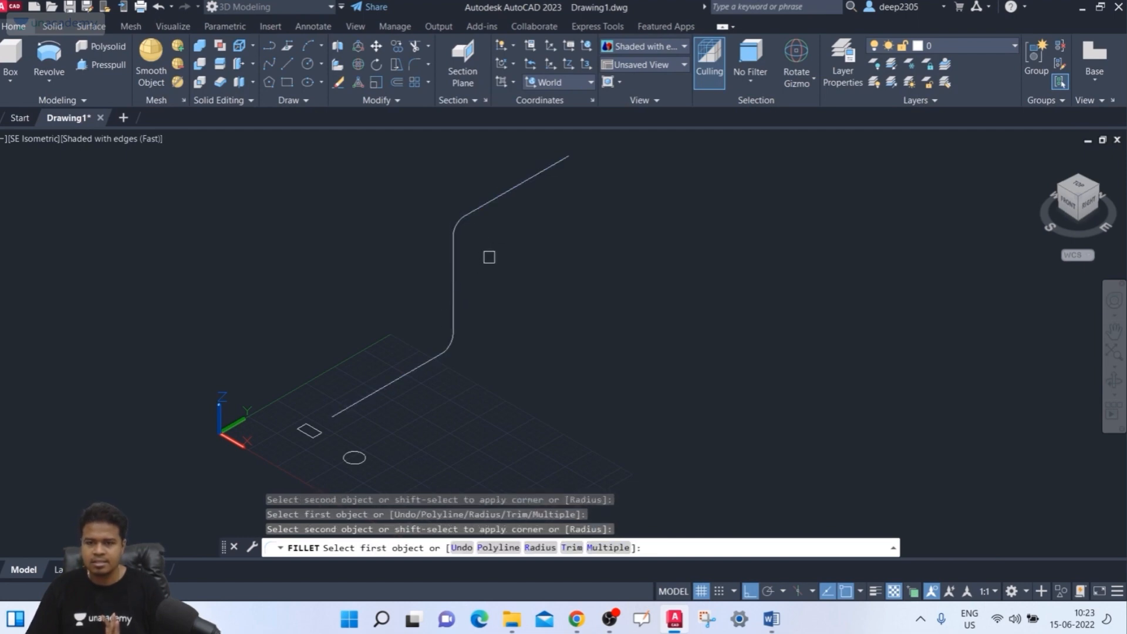
{"action": "middle_click_drag", "start_coordinate": [489, 257], "coordinate": [430, 313]}
{"action": "key", "text": "Escape"}
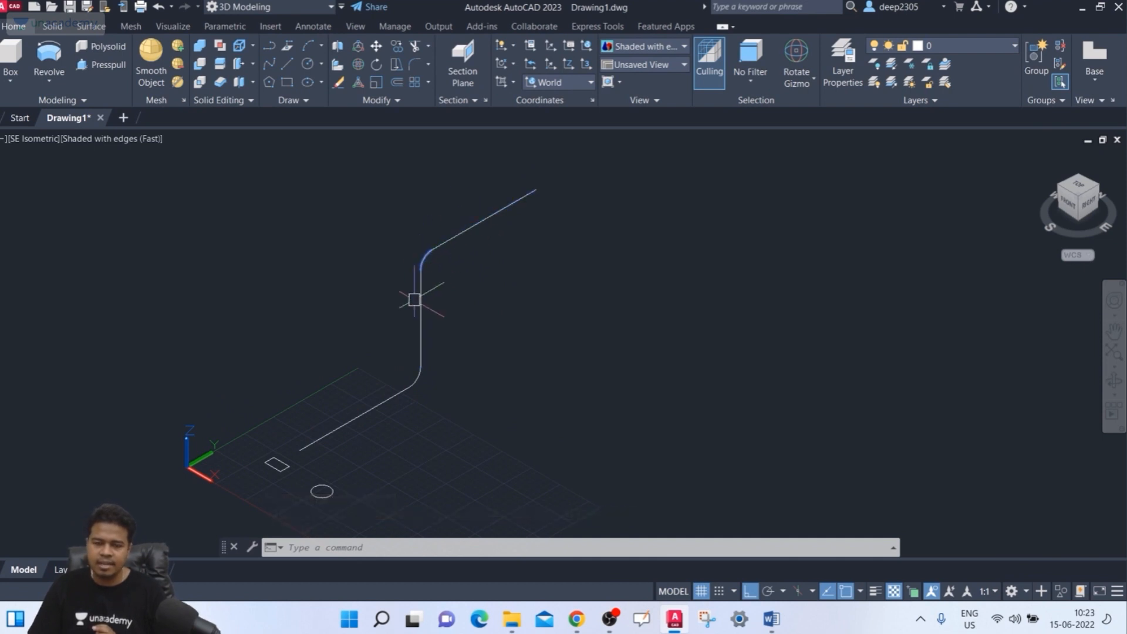
- Join the three lines and two fillet arcs of the stepped path into one continuous curve
{"action": "scroll", "coordinate": [415, 306], "scroll_direction": "down", "scroll_amount": 4}
{"action": "scroll", "coordinate": [424, 320], "scroll_direction": "up", "scroll_amount": 3}
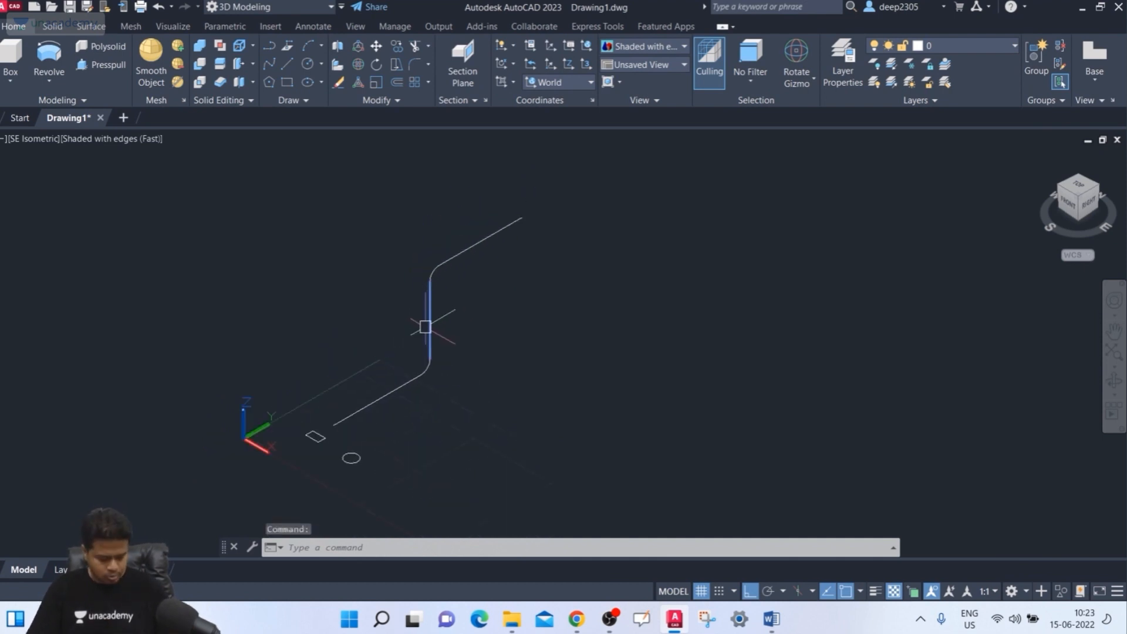
{"action": "key", "text": "Return"}
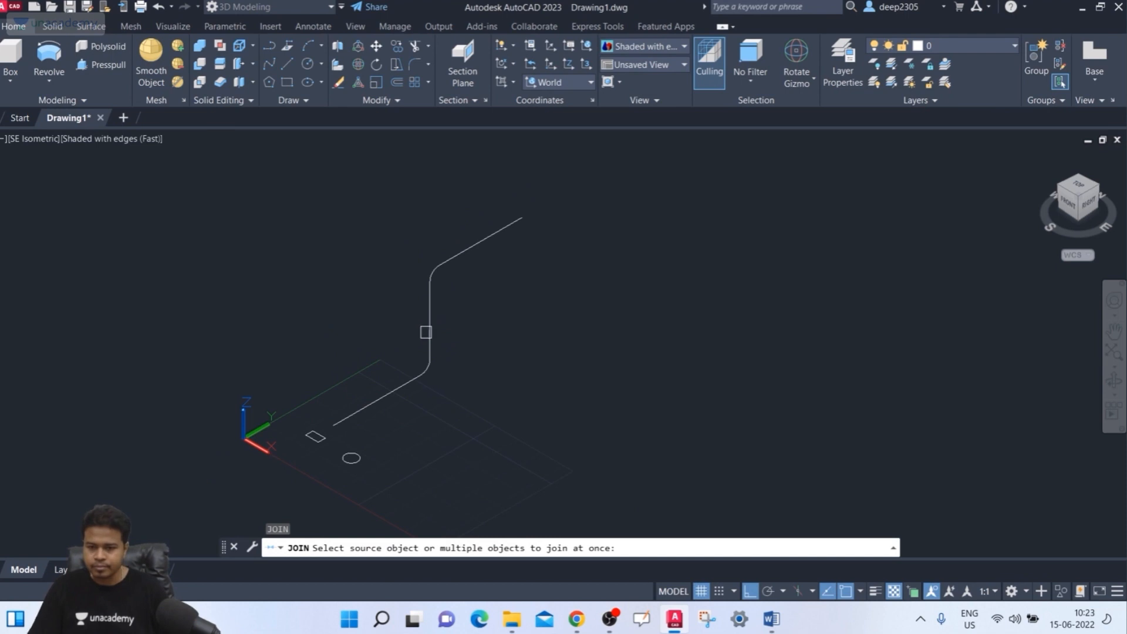
{"action": "left_click", "coordinate": [621, 196]}
{"action": "left_click", "coordinate": [359, 439]}
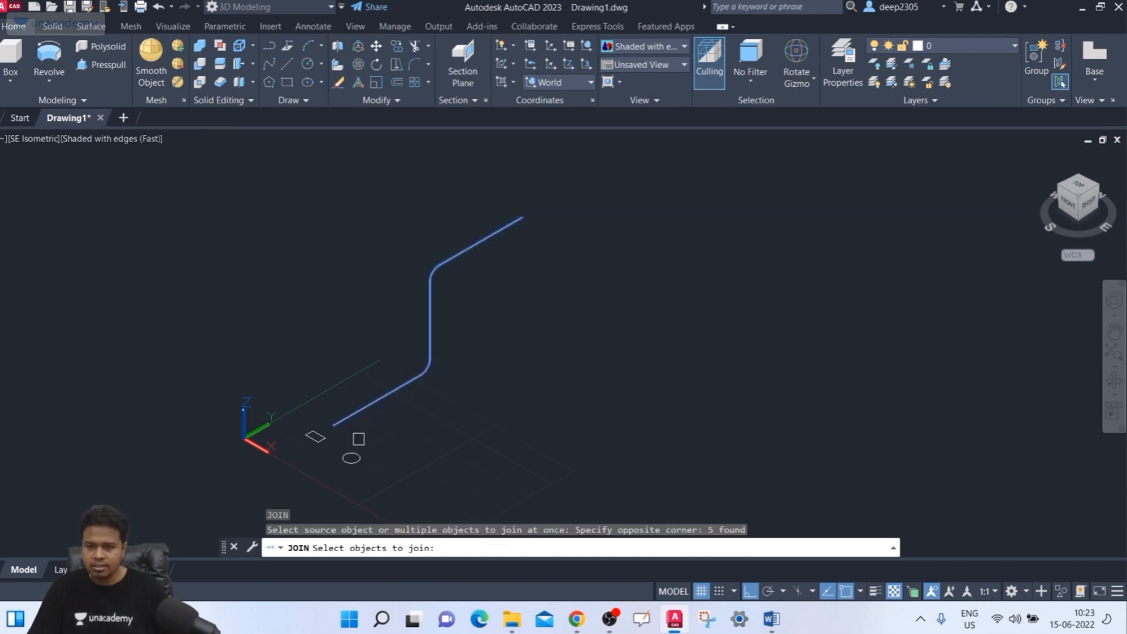
{"action": "key", "text": "Return"}
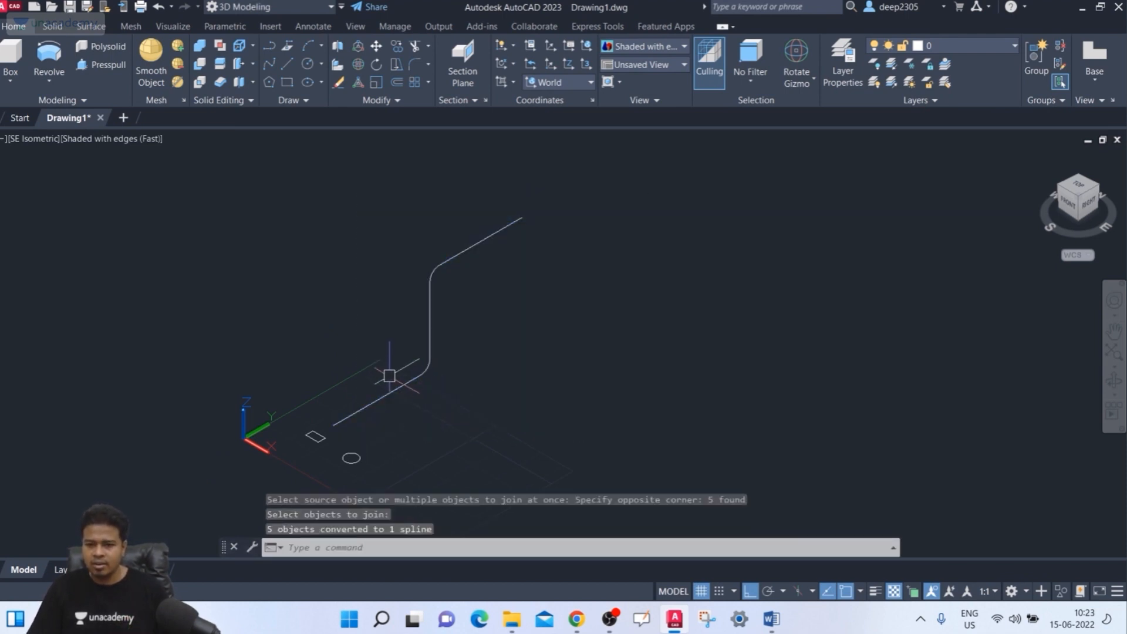
{"action": "left_click", "coordinate": [413, 378]}
{"action": "key", "text": "Escape"}
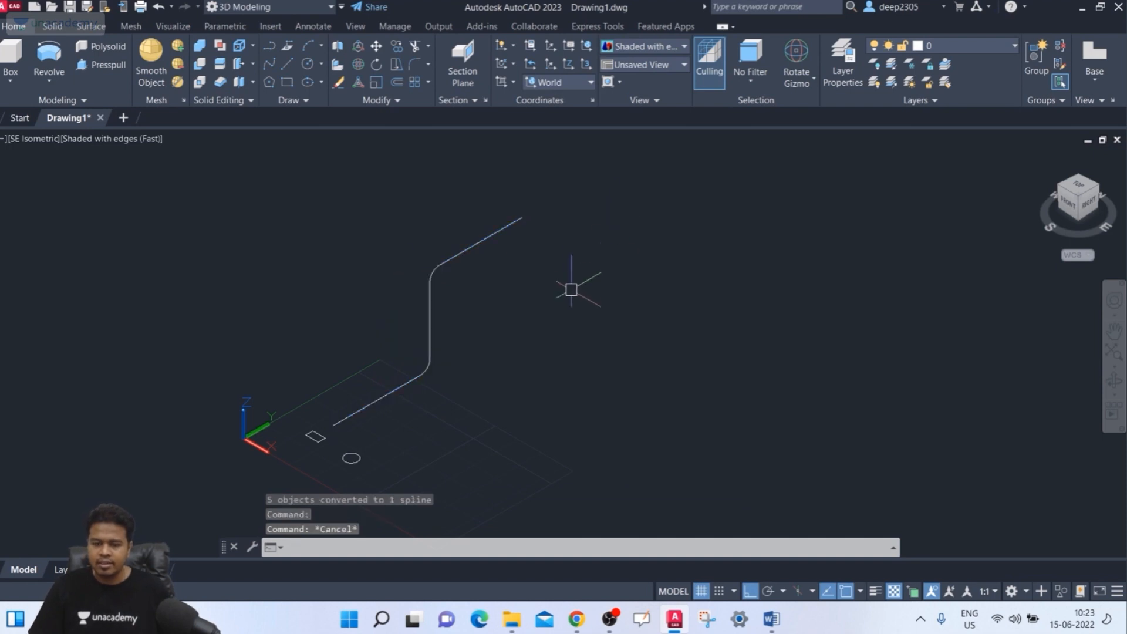
- Sweep the rectangle along the joined stepped path with the closed profiles creation mode set to Solid
{"action": "middle_click_drag", "start_coordinate": [571, 290], "coordinate": [596, 280]}
{"action": "scroll", "coordinate": [435, 359], "scroll_direction": "up", "scroll_amount": 2}
{"action": "middle_click_drag", "start_coordinate": [436, 361], "coordinate": [414, 372]}
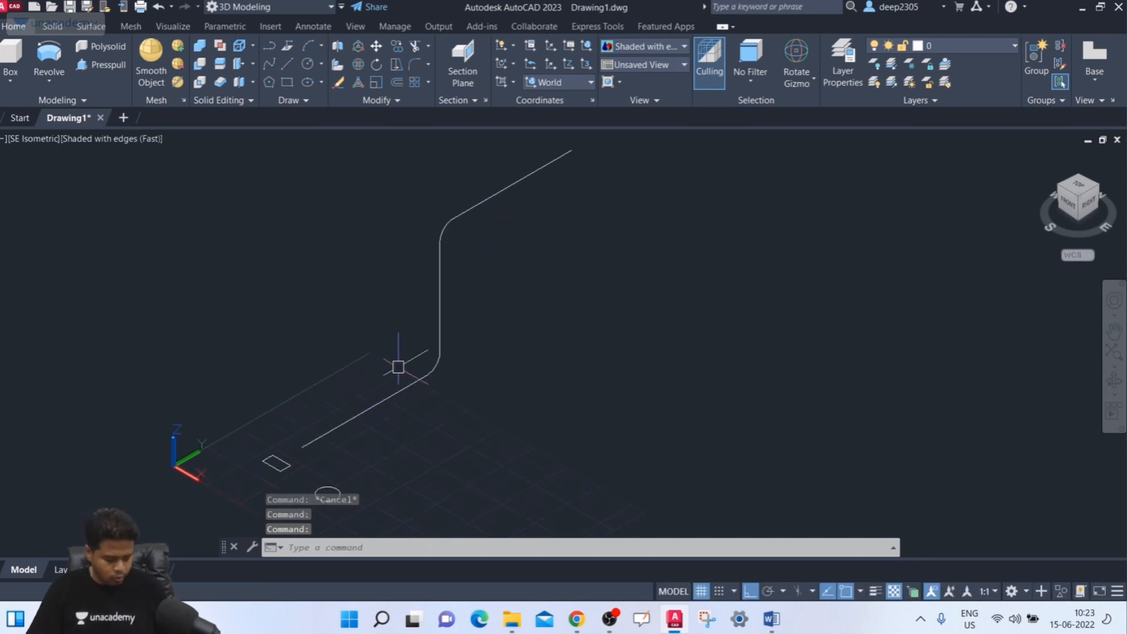
{"action": "type", "text": "sw"}
{"action": "key", "text": "Return"}
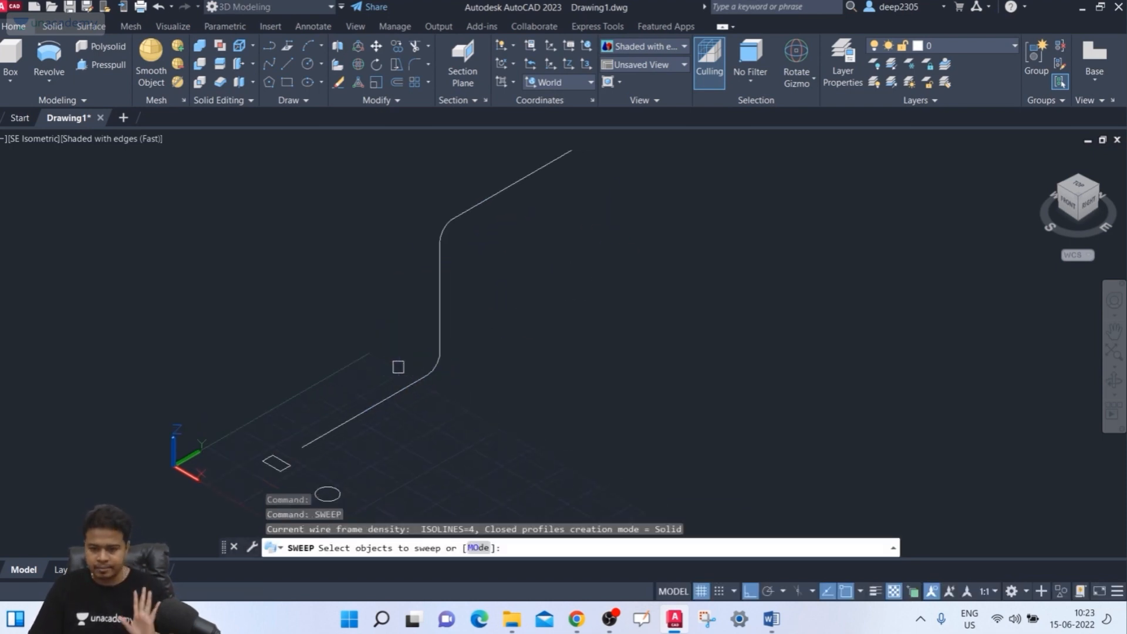
{"action": "left_click", "coordinate": [483, 548]}
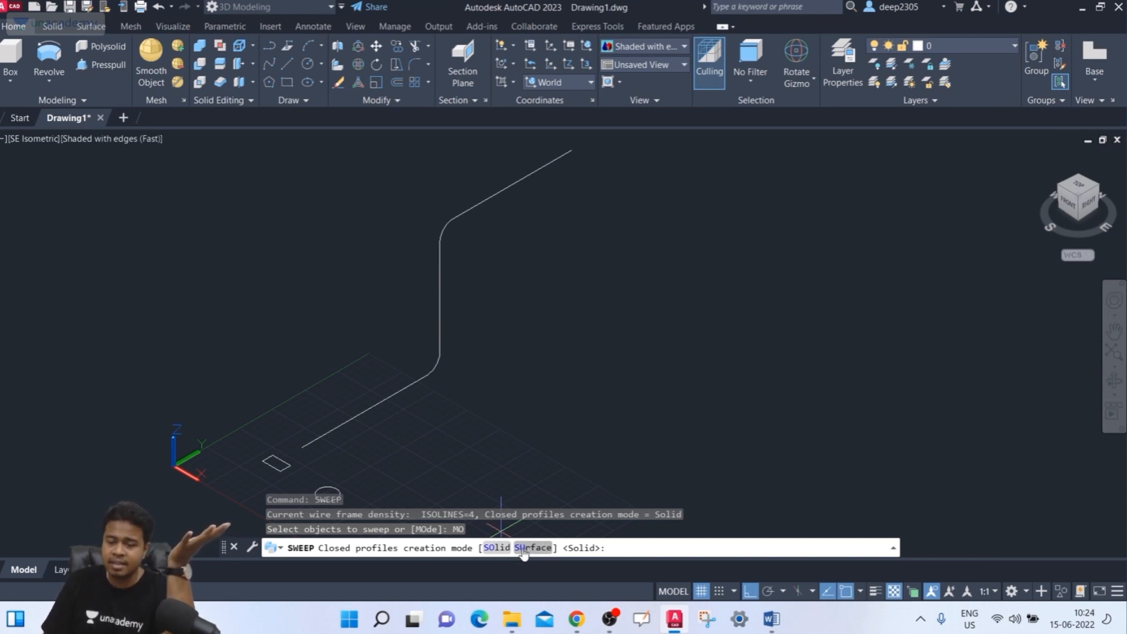
{"action": "left_click", "coordinate": [498, 547]}
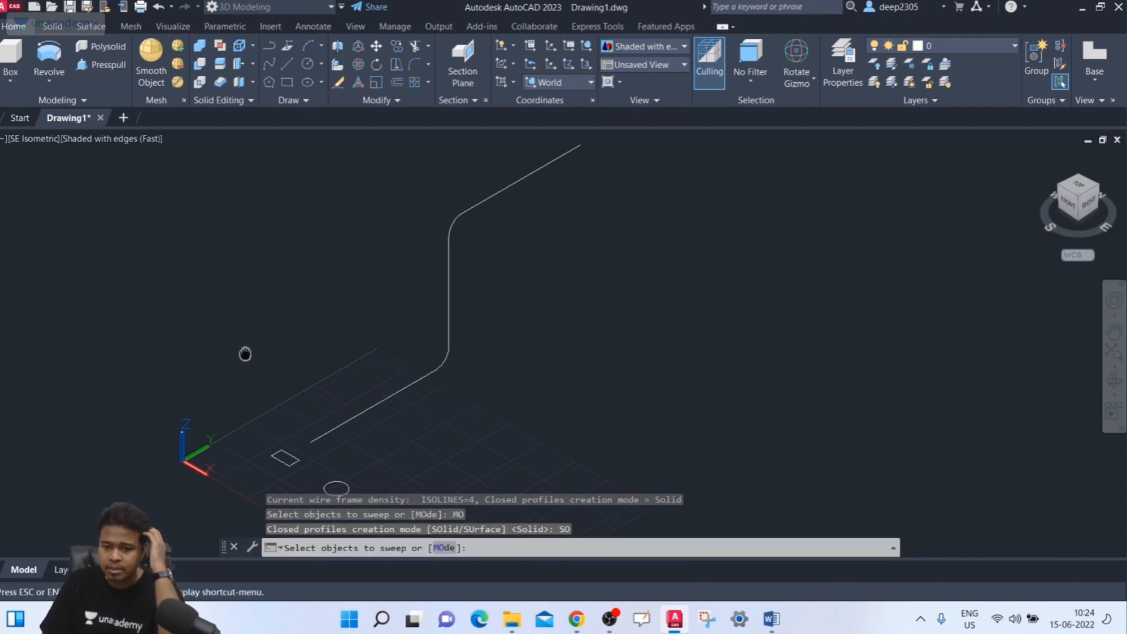
{"action": "scroll", "coordinate": [285, 453], "scroll_direction": "up", "scroll_amount": 2}
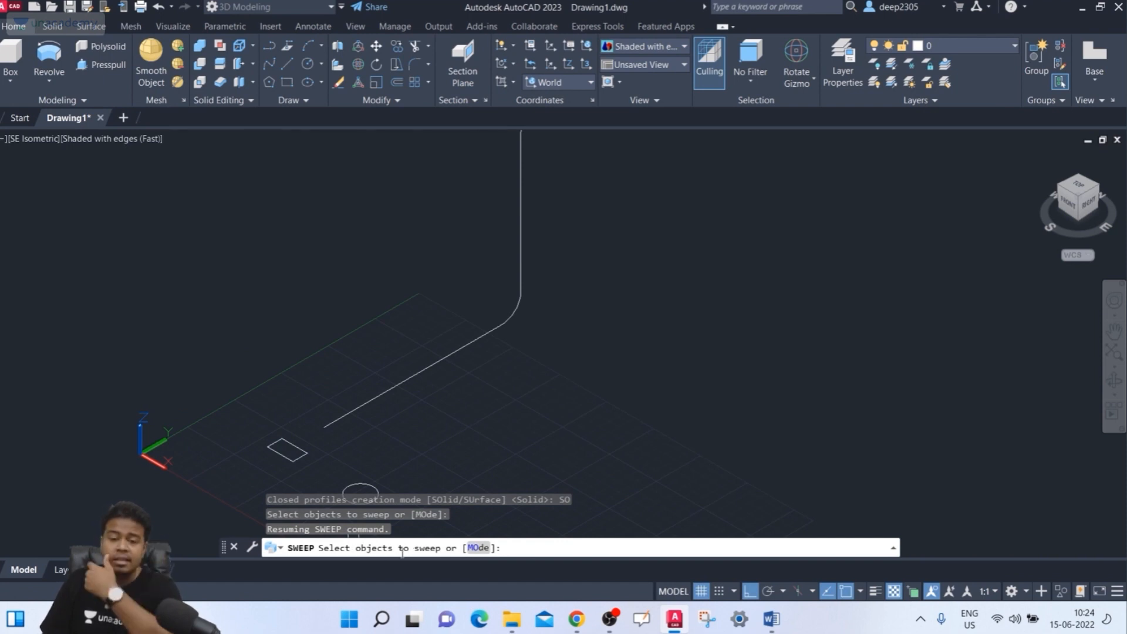
{"action": "left_click", "coordinate": [285, 458]}
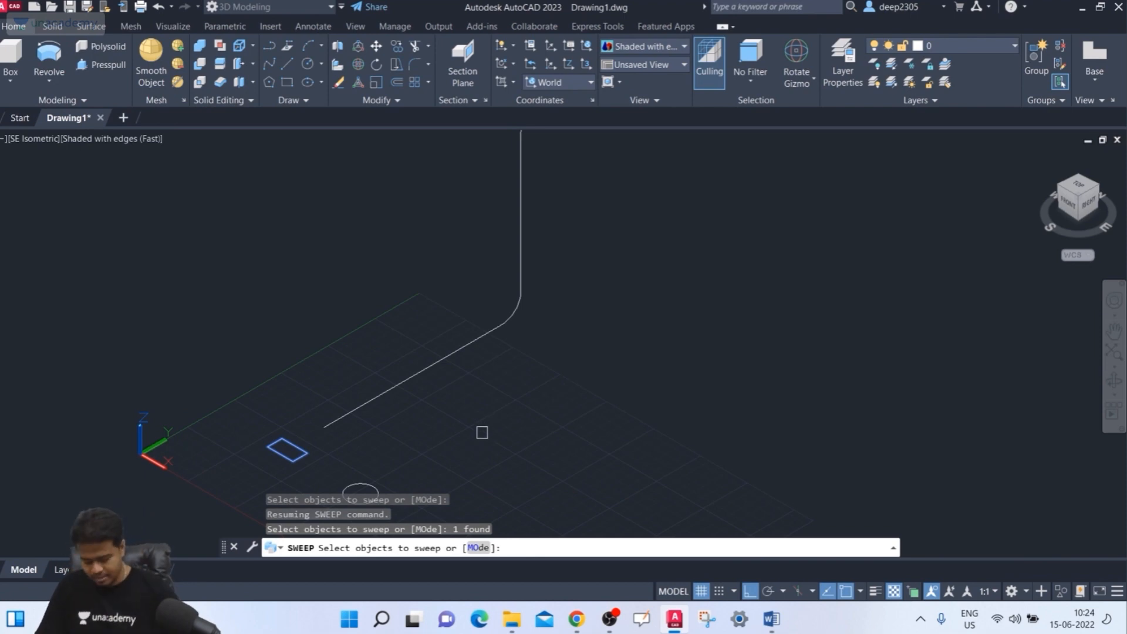
{"action": "key", "text": "Return"}
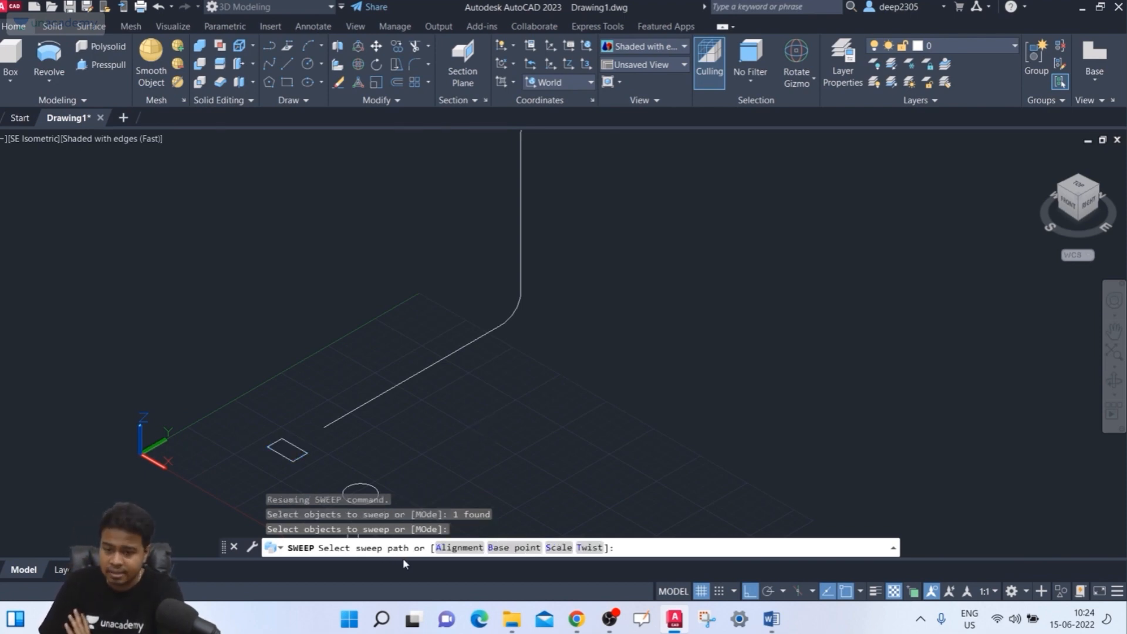
{"action": "scroll", "coordinate": [440, 427], "scroll_direction": "down", "scroll_amount": 2}
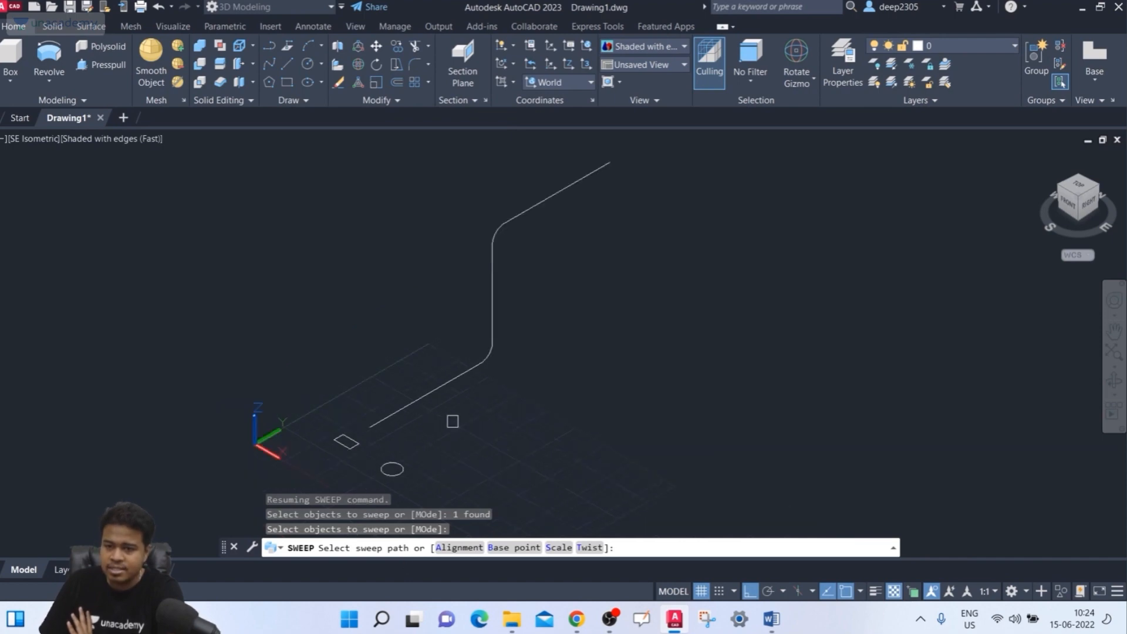
{"action": "left_click", "coordinate": [451, 385]}
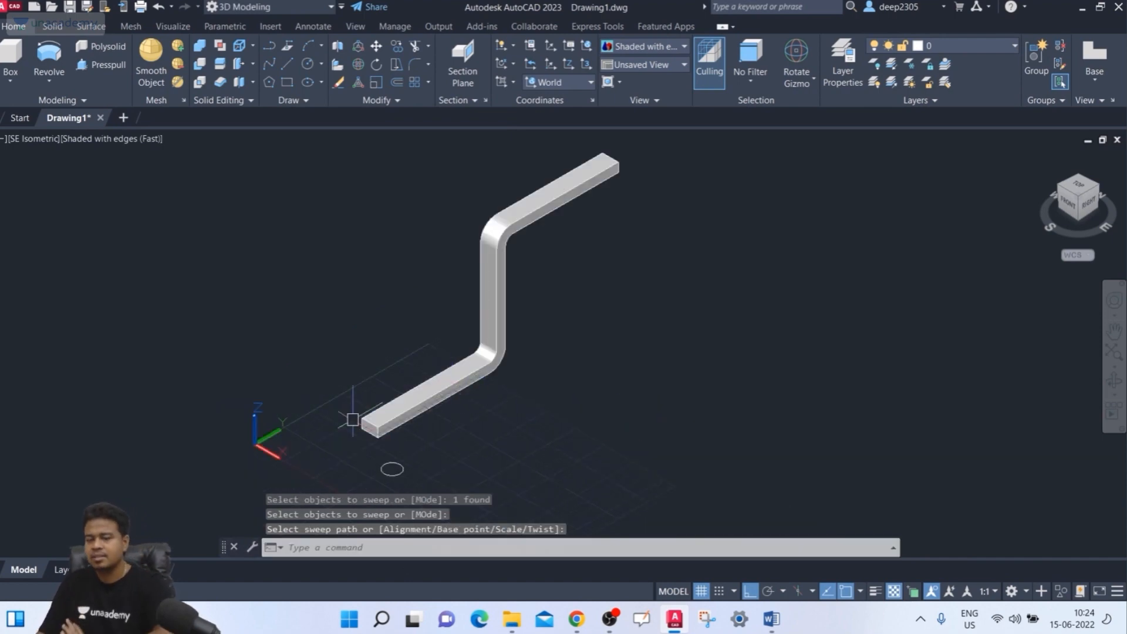
- Examine the swept rectangular bar and its lower end from the front, then restore the southeast isometric view
{"action": "scroll", "coordinate": [339, 467], "scroll_direction": "up", "scroll_amount": 2}
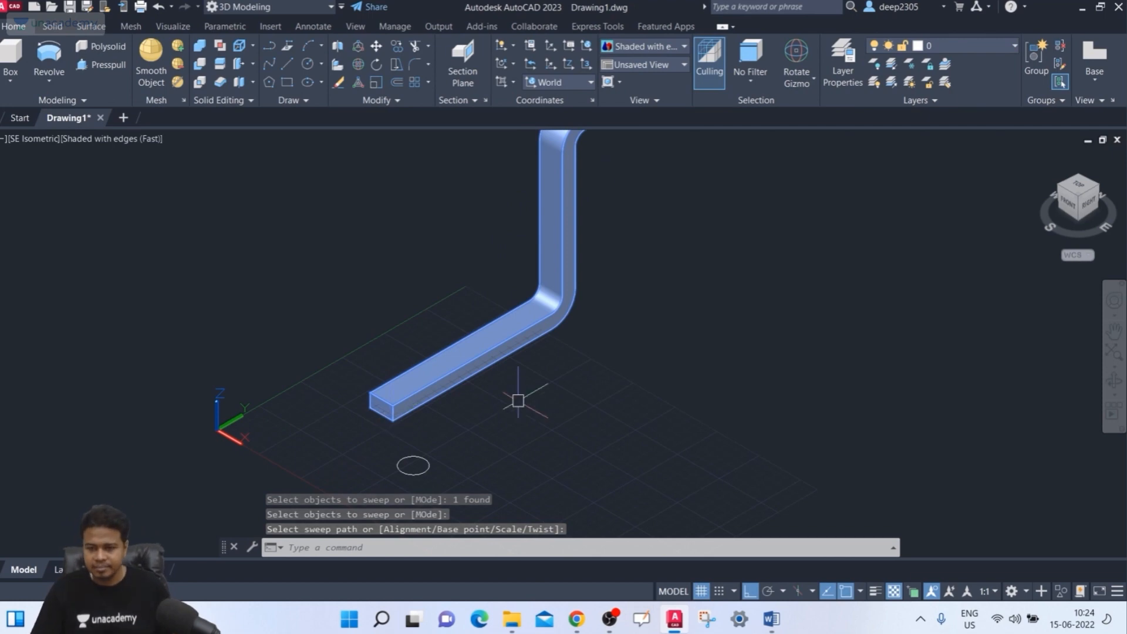
{"action": "scroll", "coordinate": [518, 401], "scroll_direction": "down", "scroll_amount": 1}
{"action": "middle_click_drag", "start_coordinate": [529, 398], "coordinate": [608, 329], "text": "shift"}
{"action": "scroll", "coordinate": [439, 403], "scroll_direction": "up", "scroll_amount": 5}
{"action": "scroll", "coordinate": [582, 394], "scroll_direction": "down", "scroll_amount": 2}
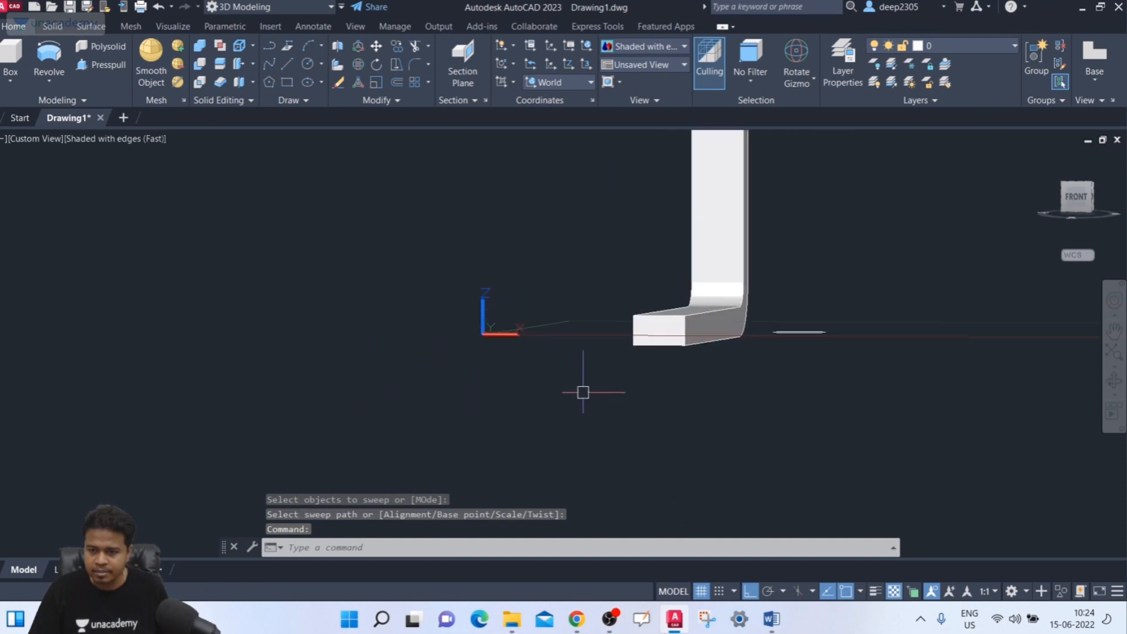
{"action": "scroll", "coordinate": [582, 376], "scroll_direction": "down", "scroll_amount": 2}
{"action": "middle_click_drag", "start_coordinate": [767, 305], "coordinate": [556, 375], "text": "shift"}
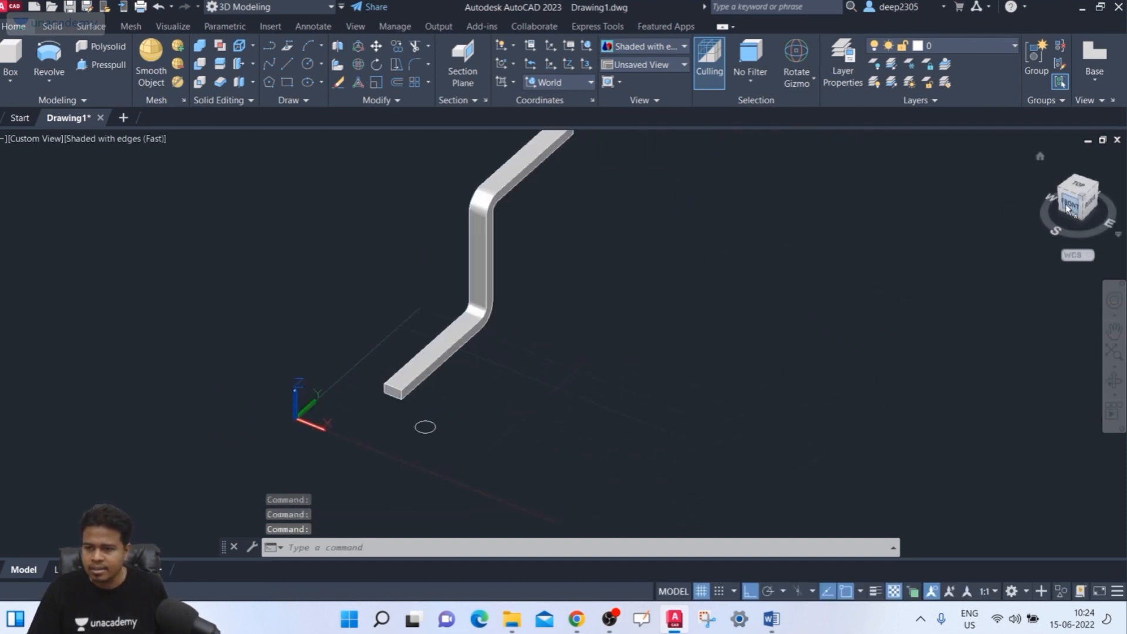
{"action": "left_click", "coordinate": [1081, 203]}
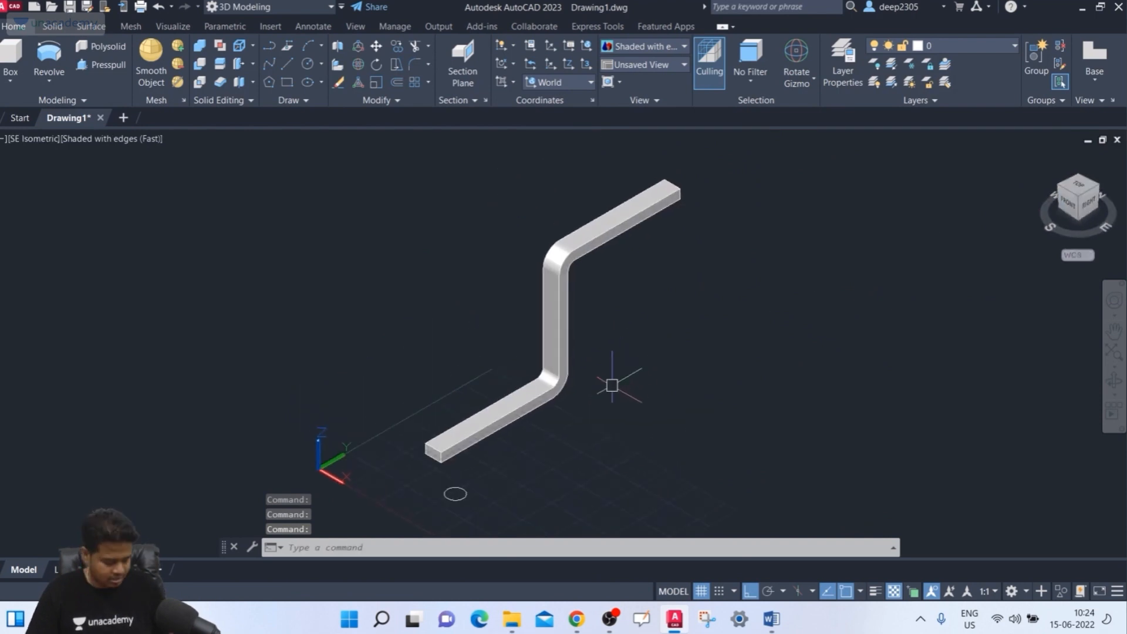
- Undo the rectangle sweep to bring back the rectangle profile and the stepped path
{"action": "key", "text": "ctrl+z"}
{"action": "key", "text": "ctrl+z"}
{"action": "key", "text": "ctrl+z"}
{"action": "key", "text": "ctrl+z"}
{"action": "key", "text": "ctrl+z"}
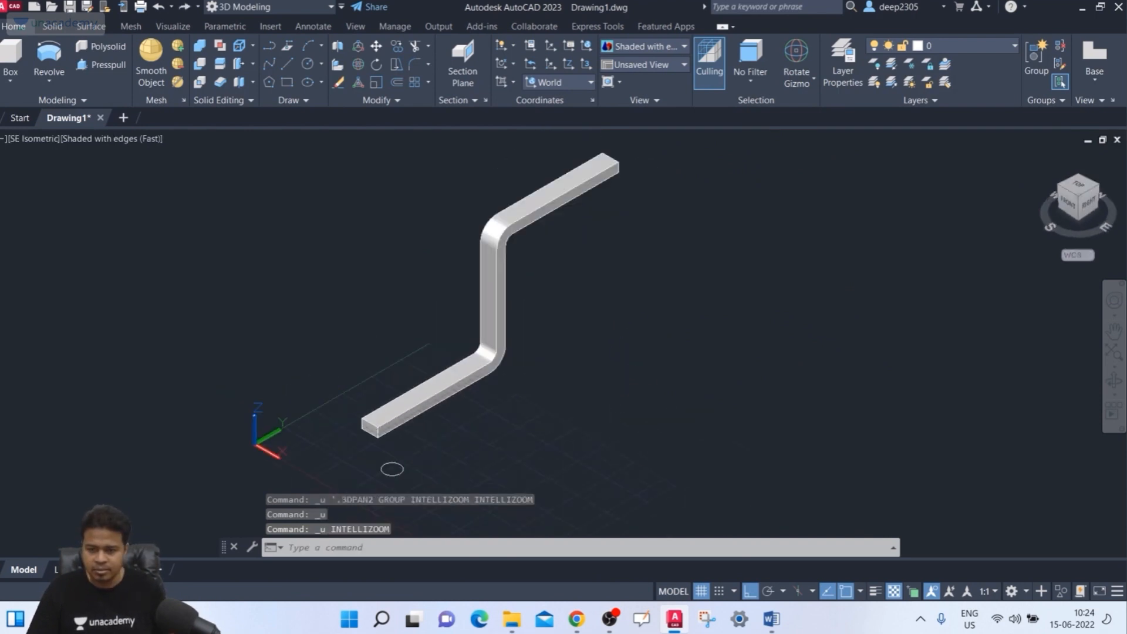
{"action": "middle_click_drag", "start_coordinate": [528, 394], "coordinate": [541, 391]}
{"action": "middle_click_drag", "start_coordinate": [417, 404], "coordinate": [425, 370]}
{"action": "left_click_drag", "start_coordinate": [425, 370], "coordinate": [429, 360]}
{"action": "key", "text": "Escape"}
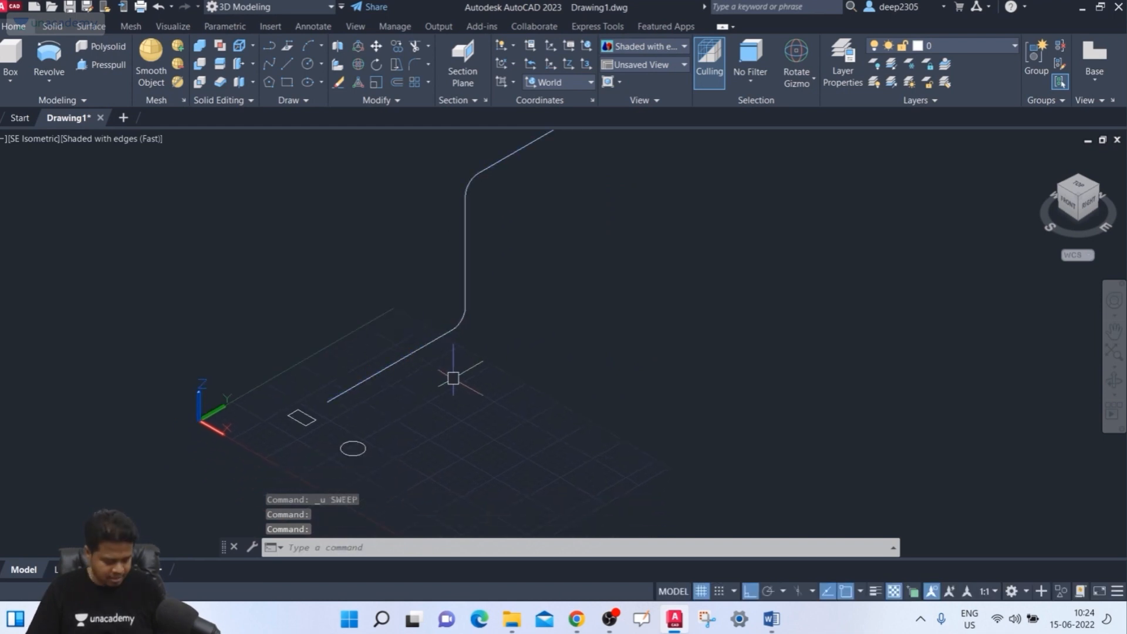
- Copy the joined stepped path from its lower endpoint to a point beside it along the X direction
{"action": "type", "text": "co"}
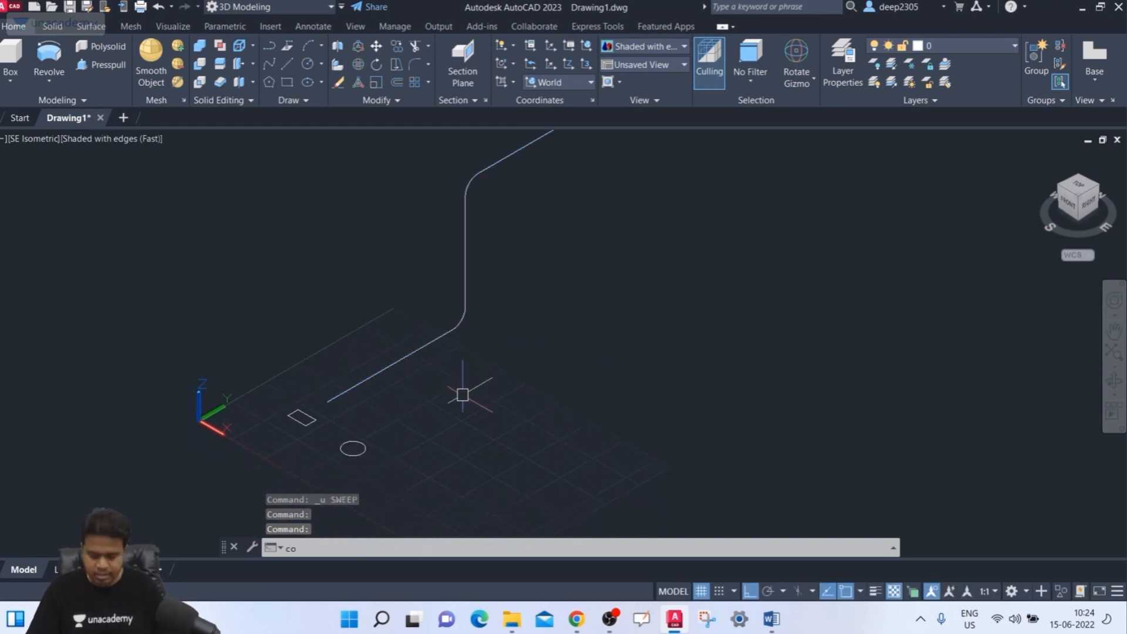
{"action": "key", "text": "Return"}
{"action": "left_click", "coordinate": [440, 347]}
{"action": "key", "text": "Return"}
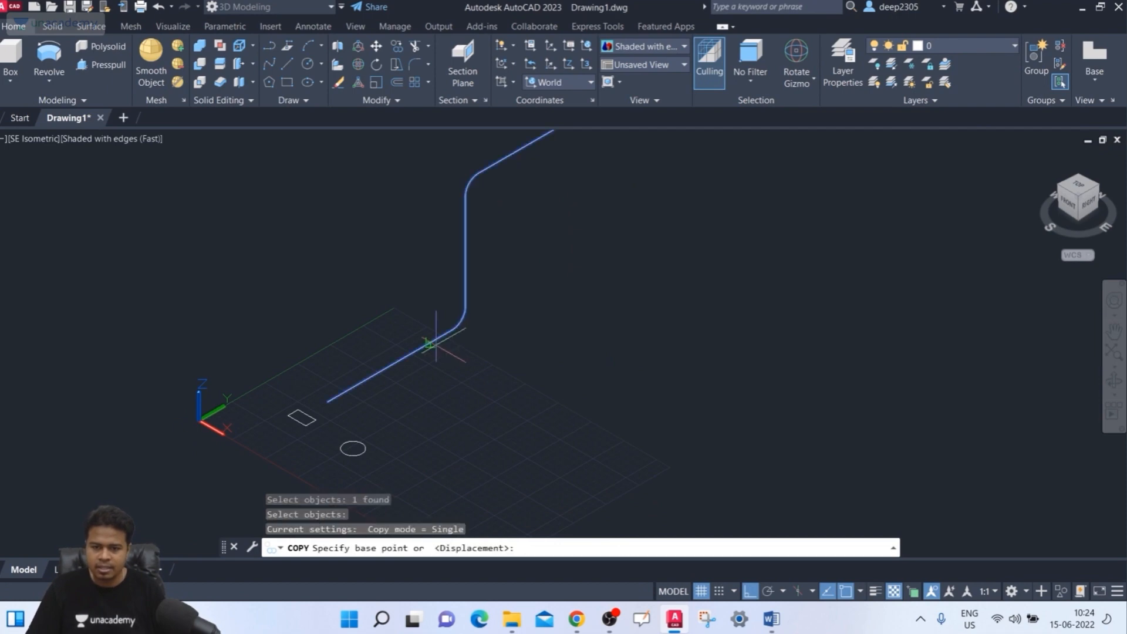
{"action": "left_click", "coordinate": [327, 402]}
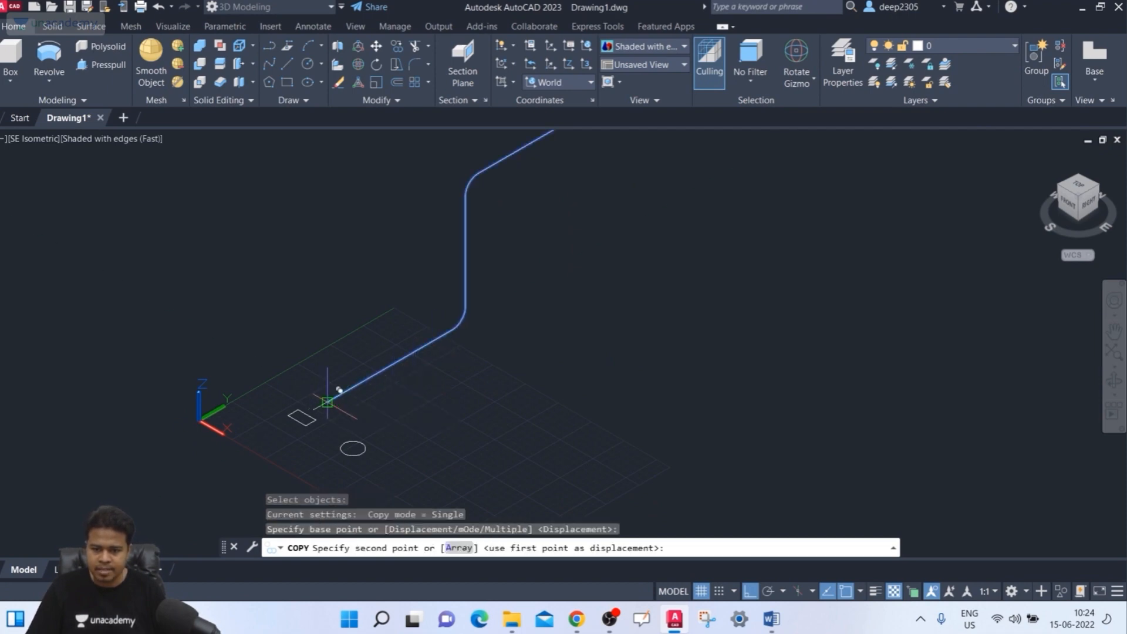
{"action": "left_click", "coordinate": [389, 419]}
- Make five more copies of the second stepped path along the X direction, using the Copy command's Multiple option
{"action": "key", "text": "Return"}
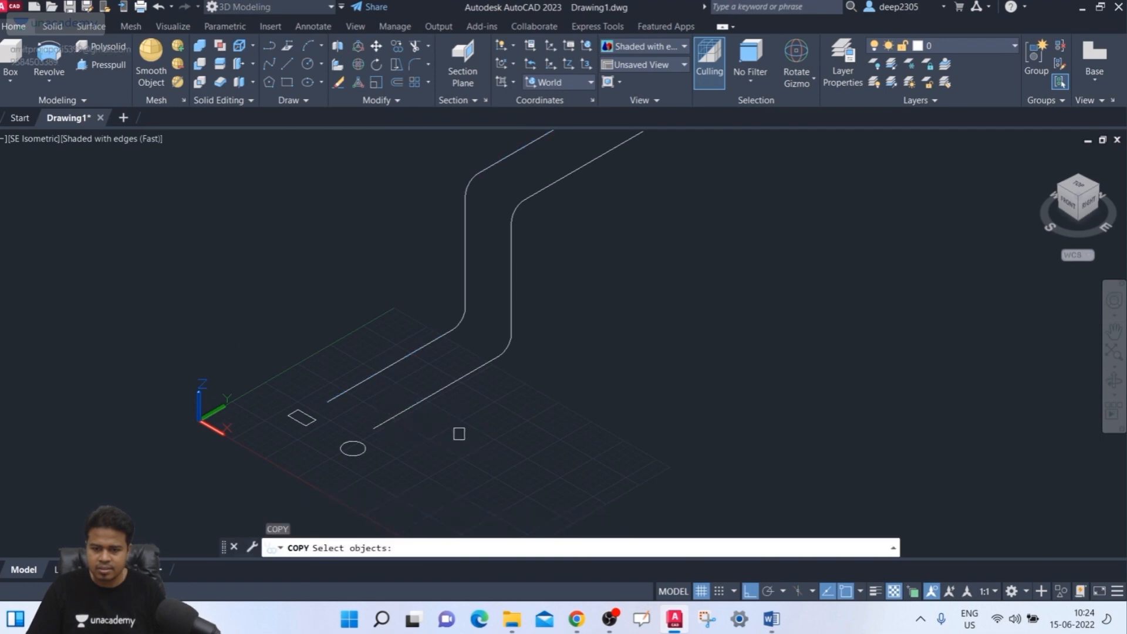
{"action": "left_click", "coordinate": [434, 399]}
{"action": "key", "text": "Return"}
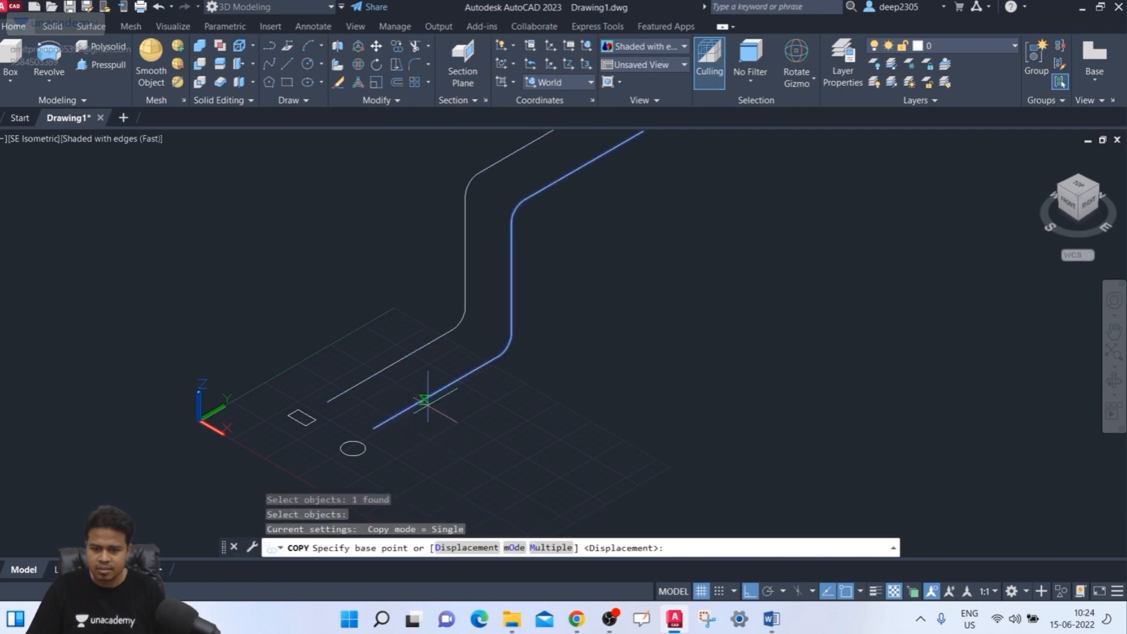
{"action": "left_click", "coordinate": [556, 551]}
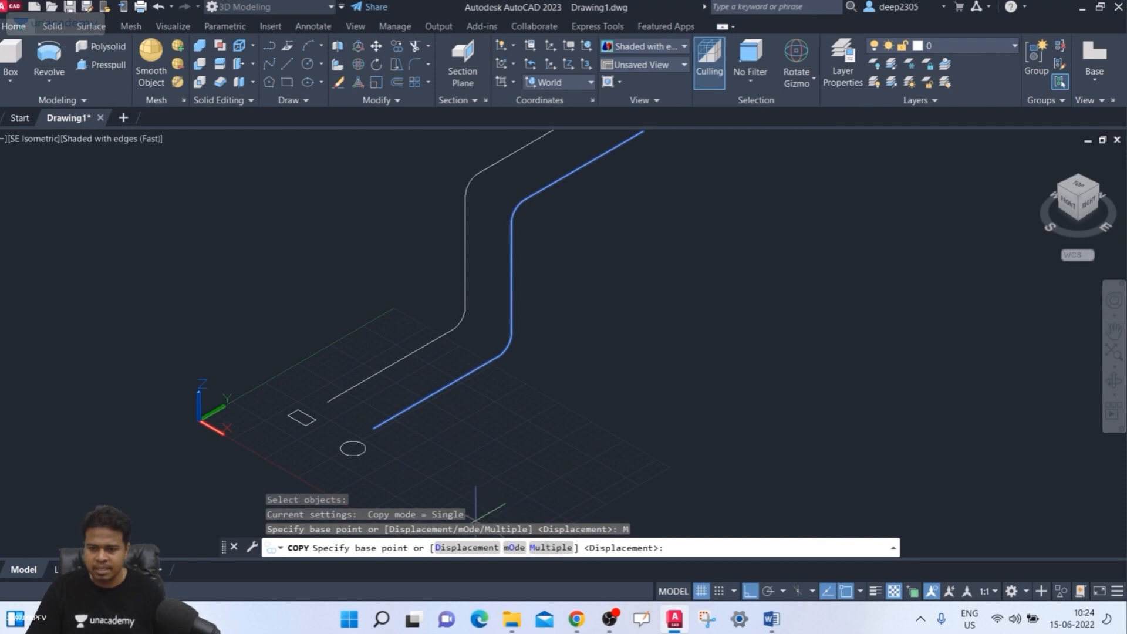
{"action": "left_click", "coordinate": [373, 428]}
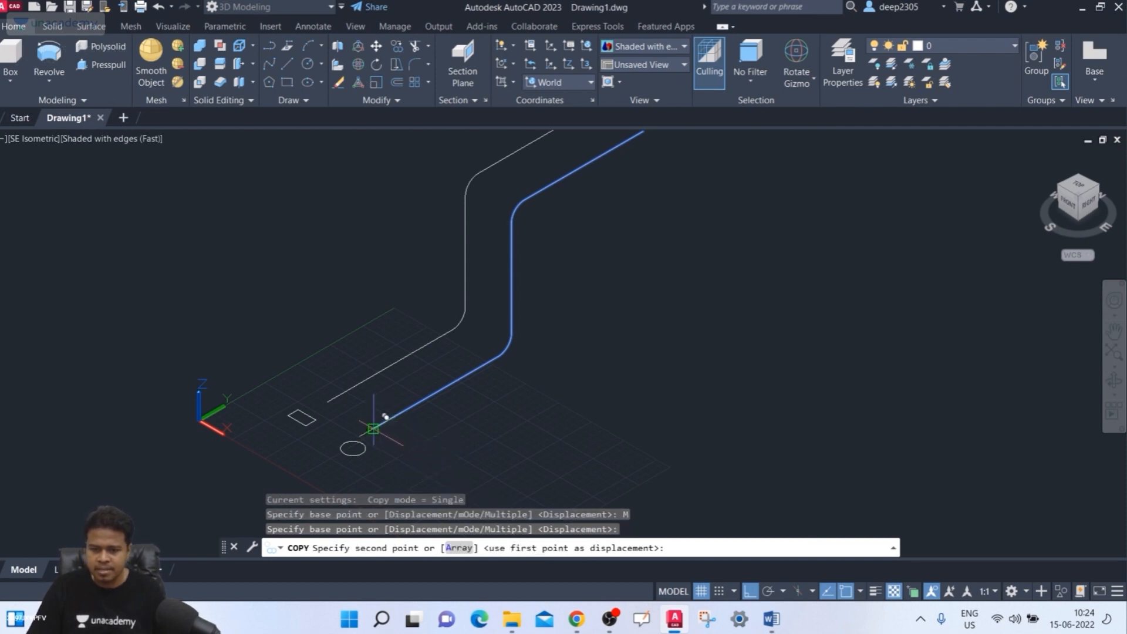
{"action": "left_click", "coordinate": [451, 451]}
{"action": "middle_click_drag", "start_coordinate": [448, 448], "coordinate": [397, 362]}
{"action": "left_click", "coordinate": [481, 380]}
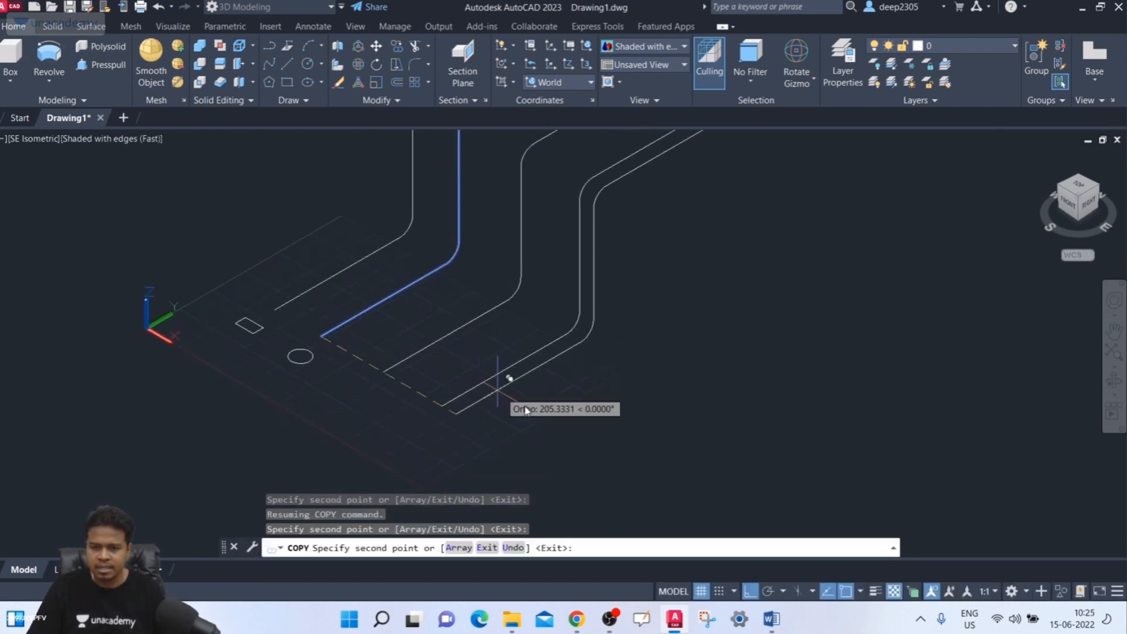
{"action": "left_click", "coordinate": [590, 433]}
{"action": "left_click", "coordinate": [693, 481]}
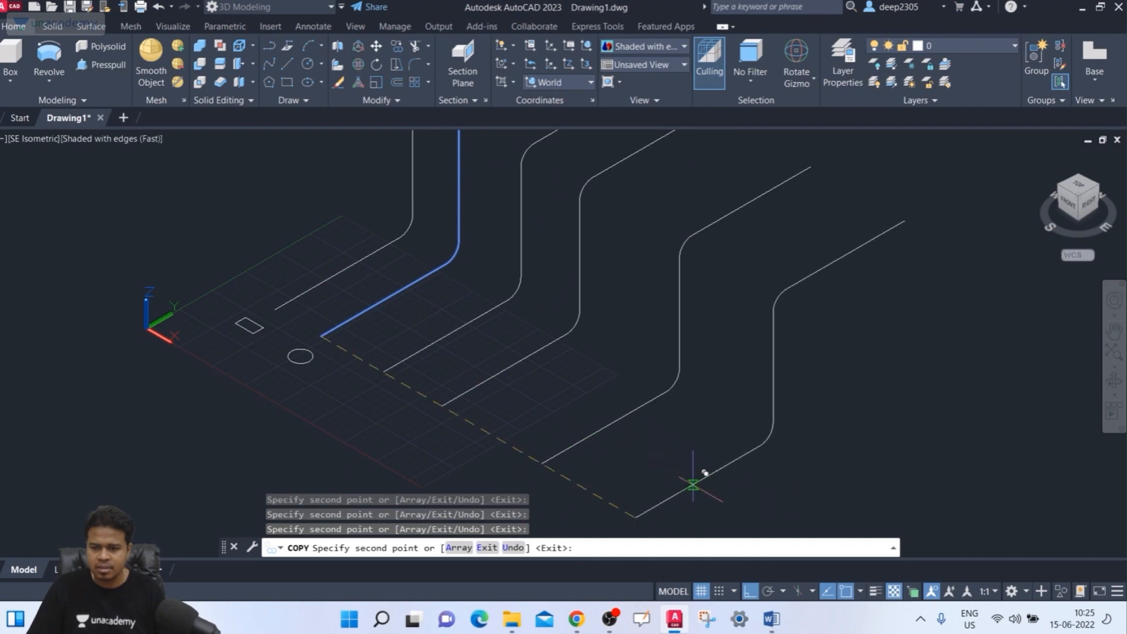
{"action": "middle_click_drag", "start_coordinate": [720, 460], "coordinate": [589, 370]}
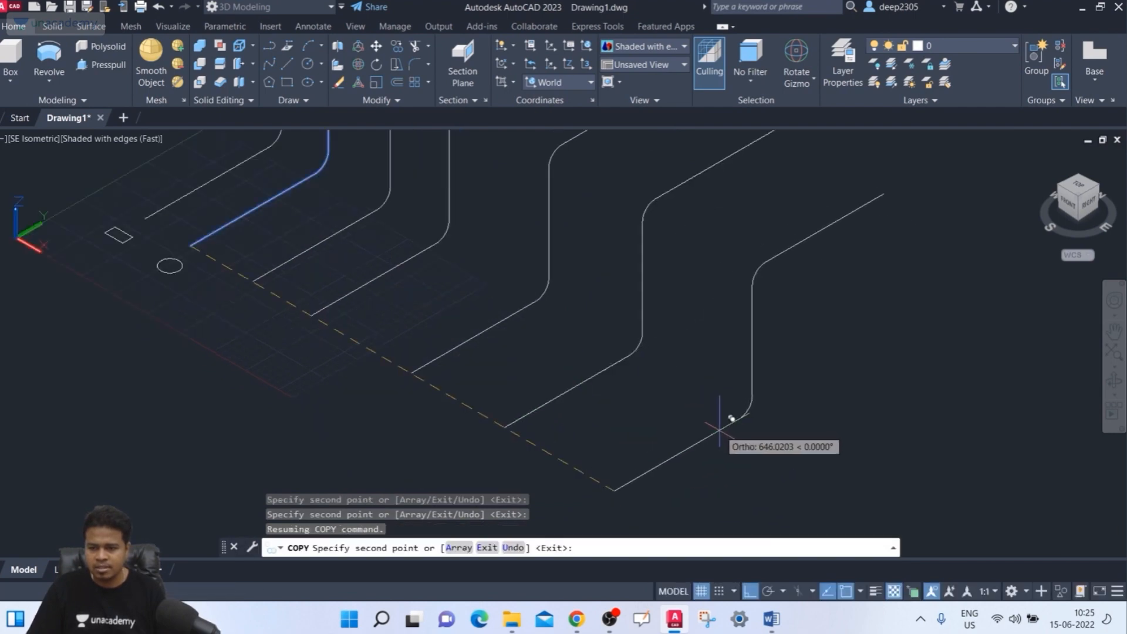
{"action": "left_click", "coordinate": [734, 419]}
{"action": "scroll", "coordinate": [840, 397], "scroll_direction": "down", "scroll_amount": 2}
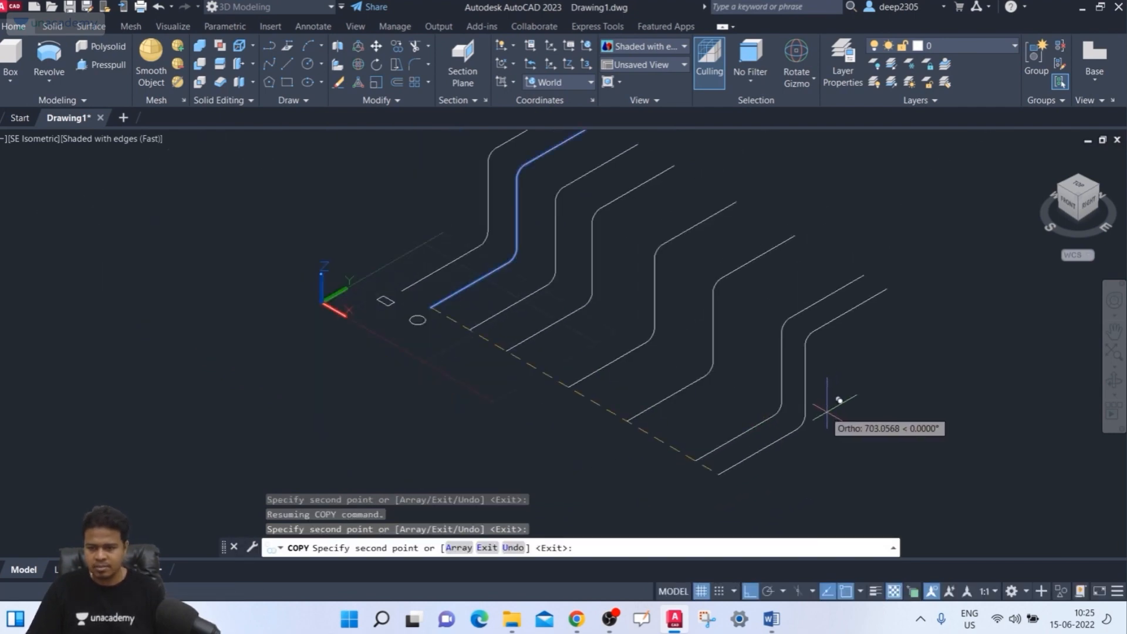
{"action": "key", "text": "Escape"}
- Sweep the circle along the second stepped path to form a solid round pipe
{"action": "scroll", "coordinate": [443, 368], "scroll_direction": "up", "scroll_amount": 2}
{"action": "middle_click_drag", "start_coordinate": [442, 368], "coordinate": [467, 371]}
{"action": "scroll", "coordinate": [464, 372], "scroll_direction": "down", "scroll_amount": 4}
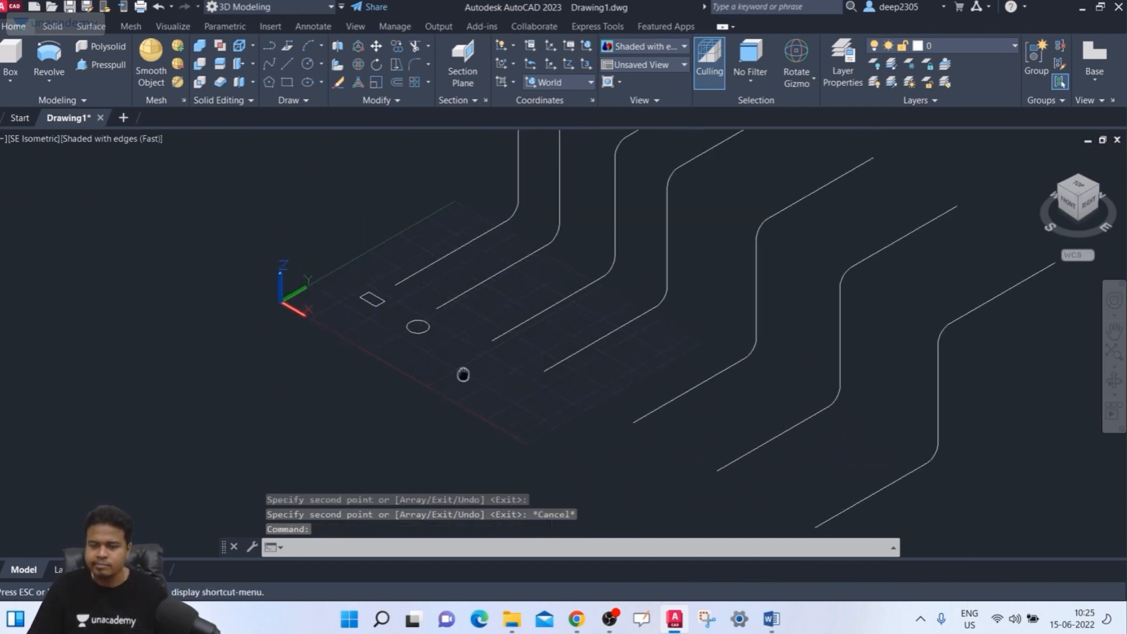
{"action": "scroll", "coordinate": [415, 402], "scroll_direction": "up", "scroll_amount": 2}
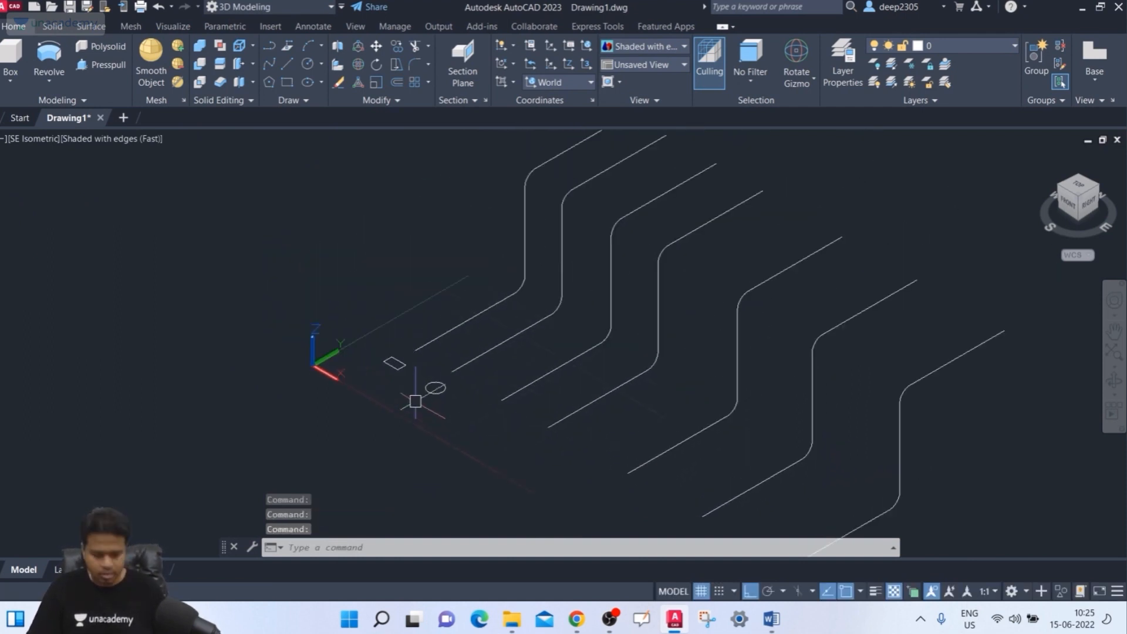
{"action": "type", "text": "sweep"}
{"action": "key", "text": "Return"}
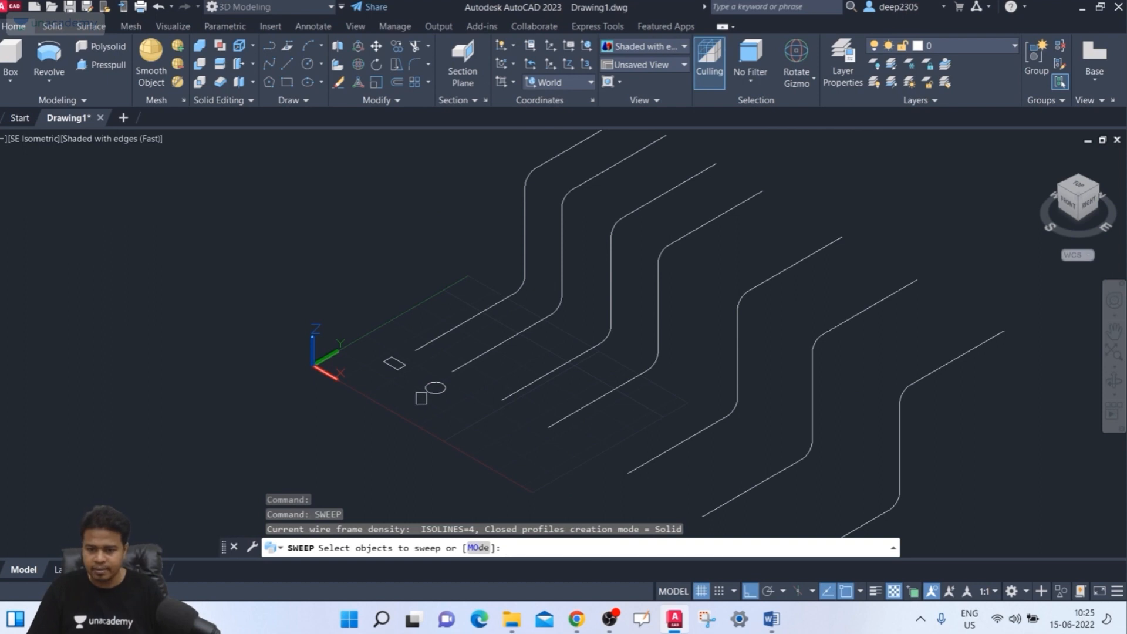
{"action": "left_click", "coordinate": [441, 395]}
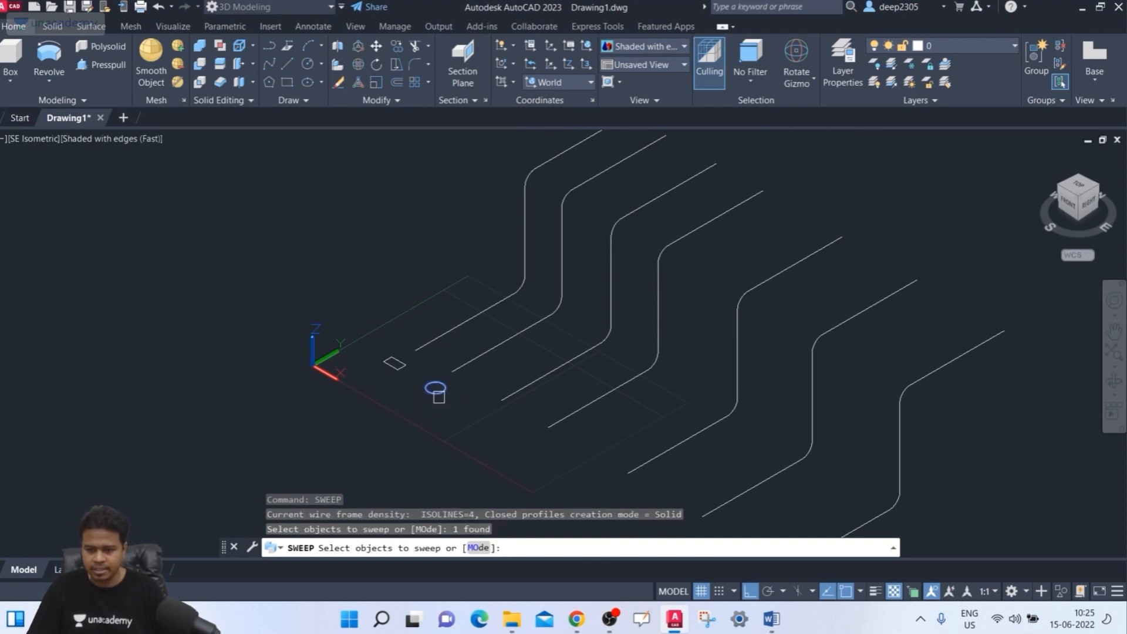
{"action": "key", "text": "Return"}
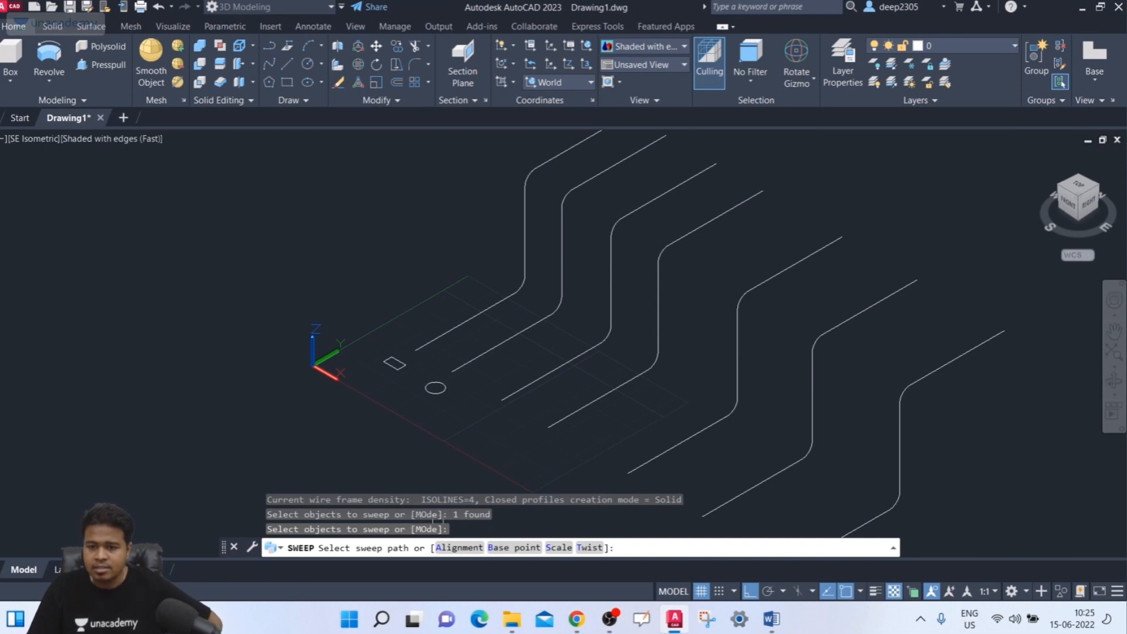
{"action": "left_click", "coordinate": [494, 351]}
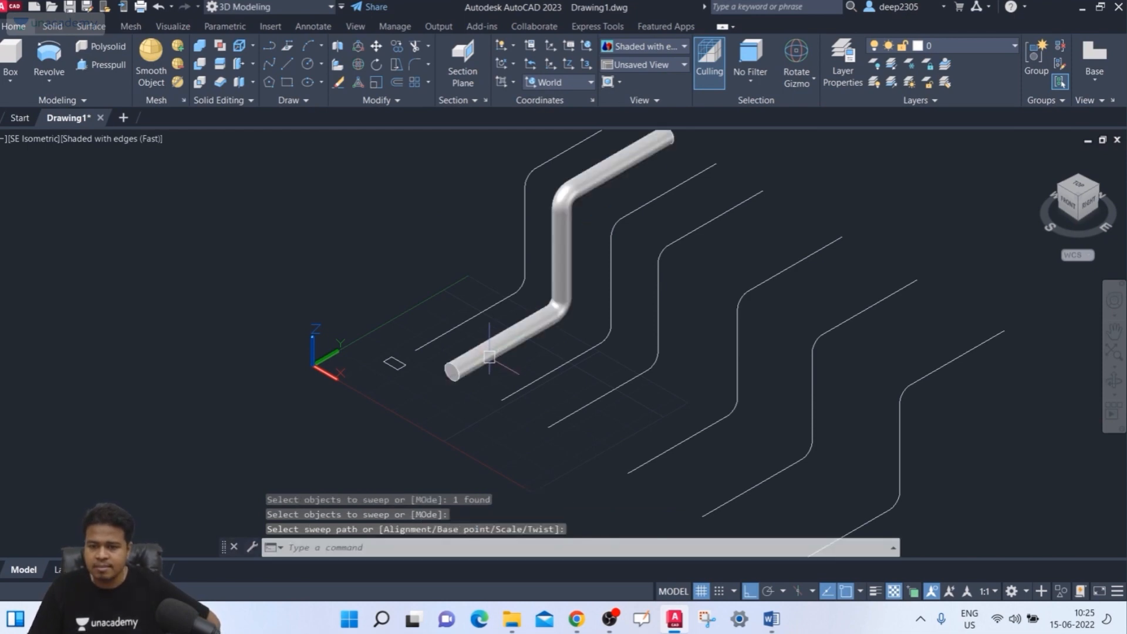
- Examine the solid pipe swept along the second stepped path, from its lower end to its upper end
{"action": "middle_click_drag", "start_coordinate": [464, 390], "coordinate": [347, 455]}
{"action": "scroll", "coordinate": [400, 438], "scroll_direction": "up", "scroll_amount": 3}
{"action": "scroll", "coordinate": [538, 192], "scroll_direction": "down", "scroll_amount": 4}
{"action": "middle_click_drag", "start_coordinate": [538, 192], "coordinate": [466, 221]}
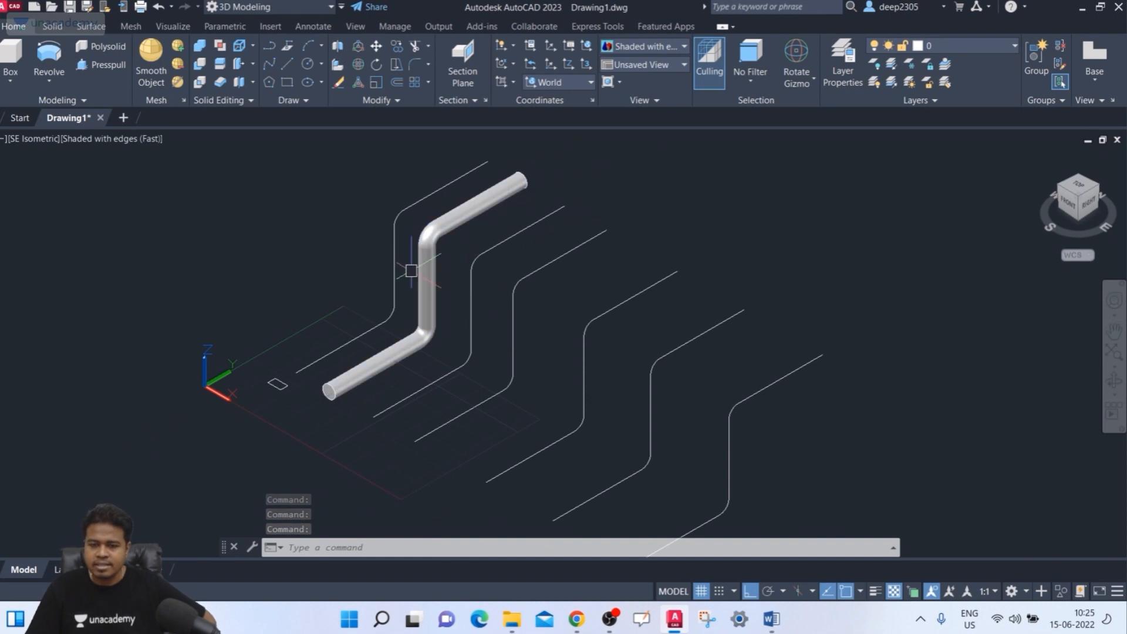
{"action": "scroll", "coordinate": [423, 337], "scroll_direction": "up", "scroll_amount": 2}
{"action": "middle_click_drag", "start_coordinate": [423, 346], "coordinate": [350, 416]}
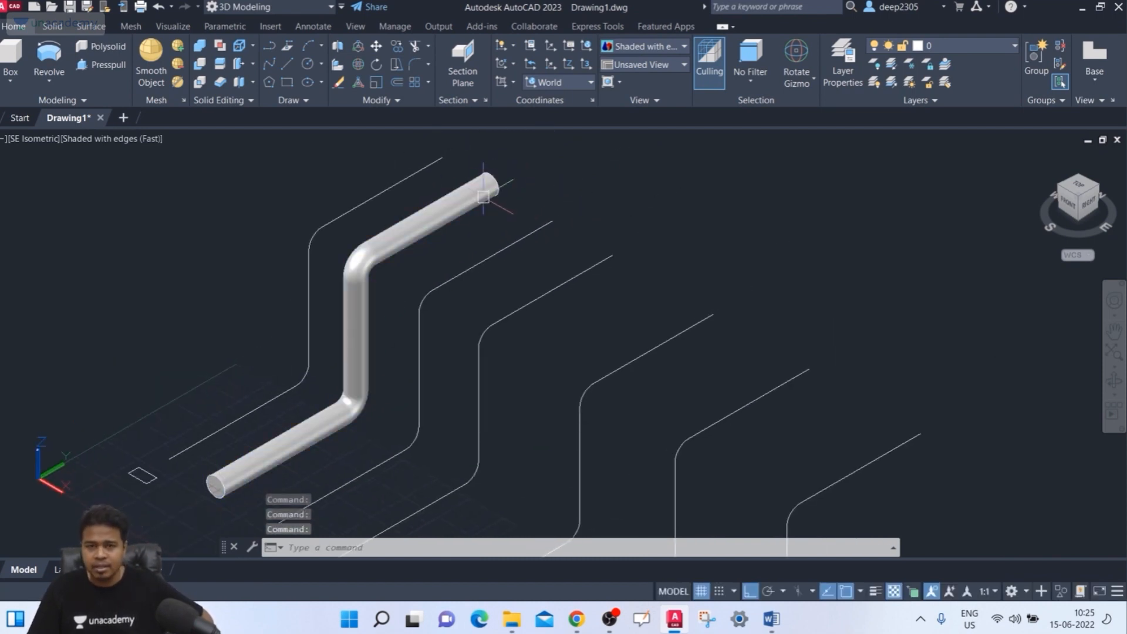
{"action": "left_click", "coordinate": [242, 105]}
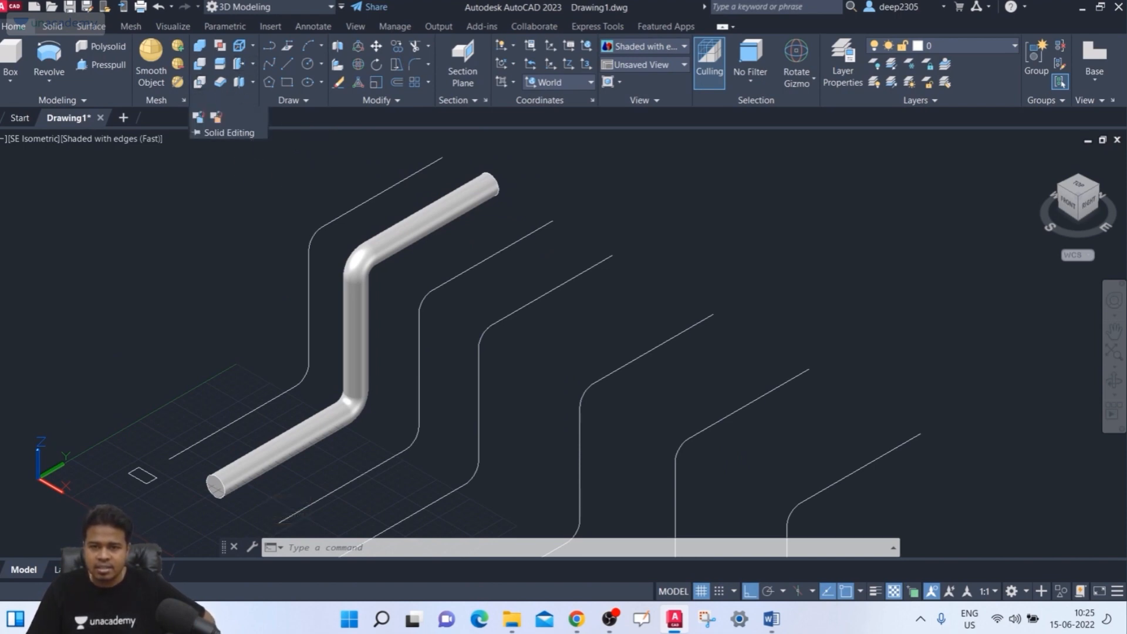
{"action": "left_click", "coordinate": [252, 201]}
{"action": "left_click", "coordinate": [215, 262]}
{"action": "key", "text": "Escape"}
{"action": "key", "text": "Escape"}
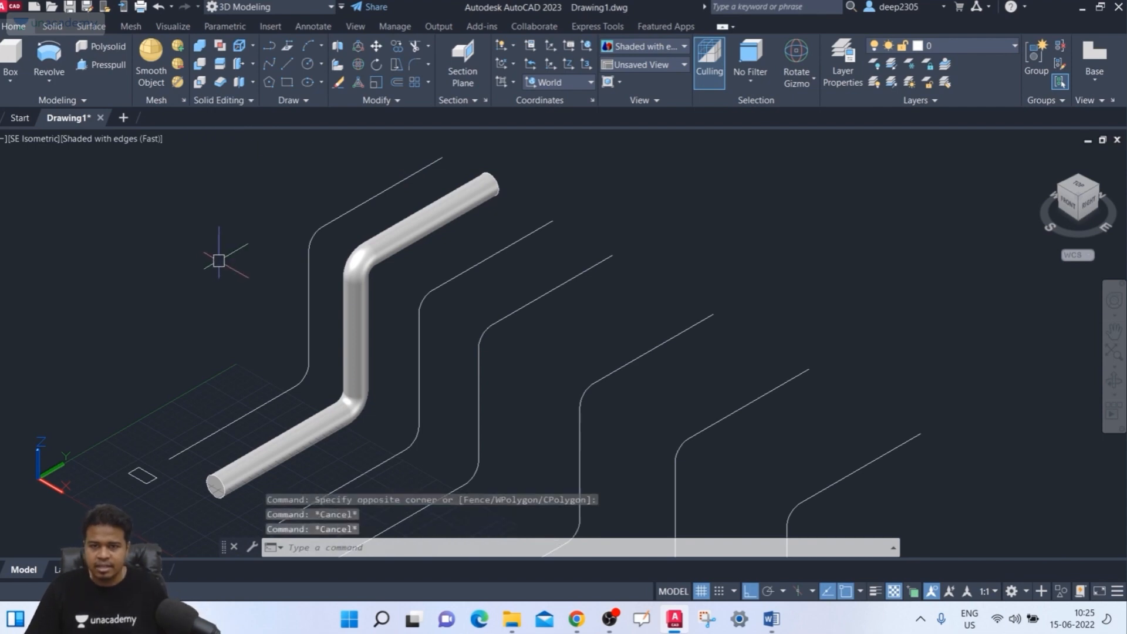
{"action": "key", "text": "Escape"}
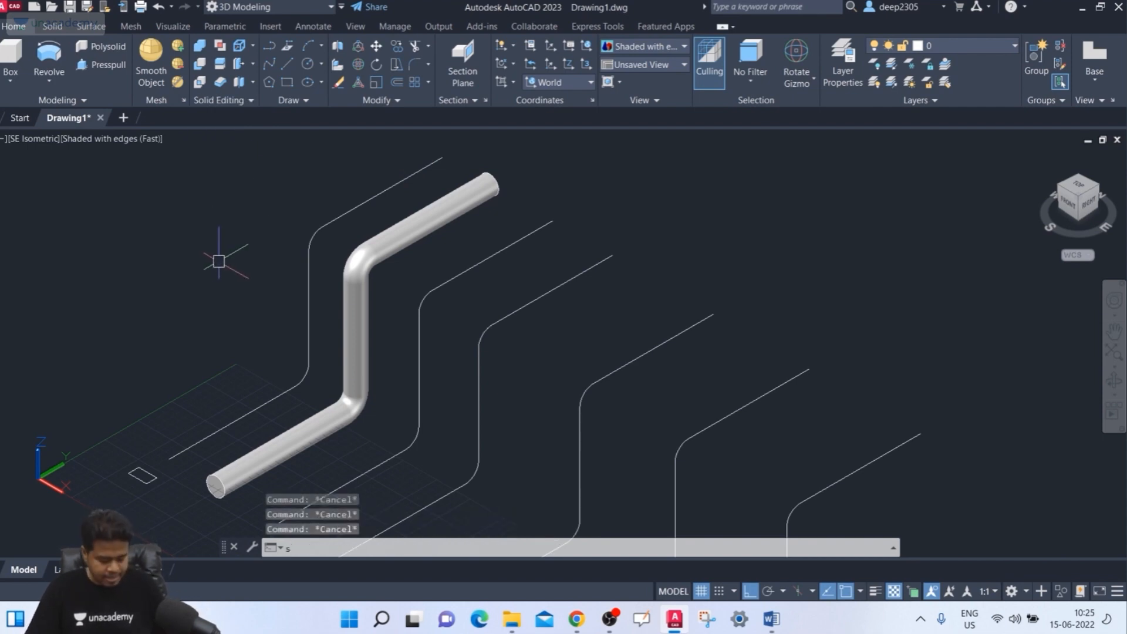
{"action": "type", "text": "shell"}
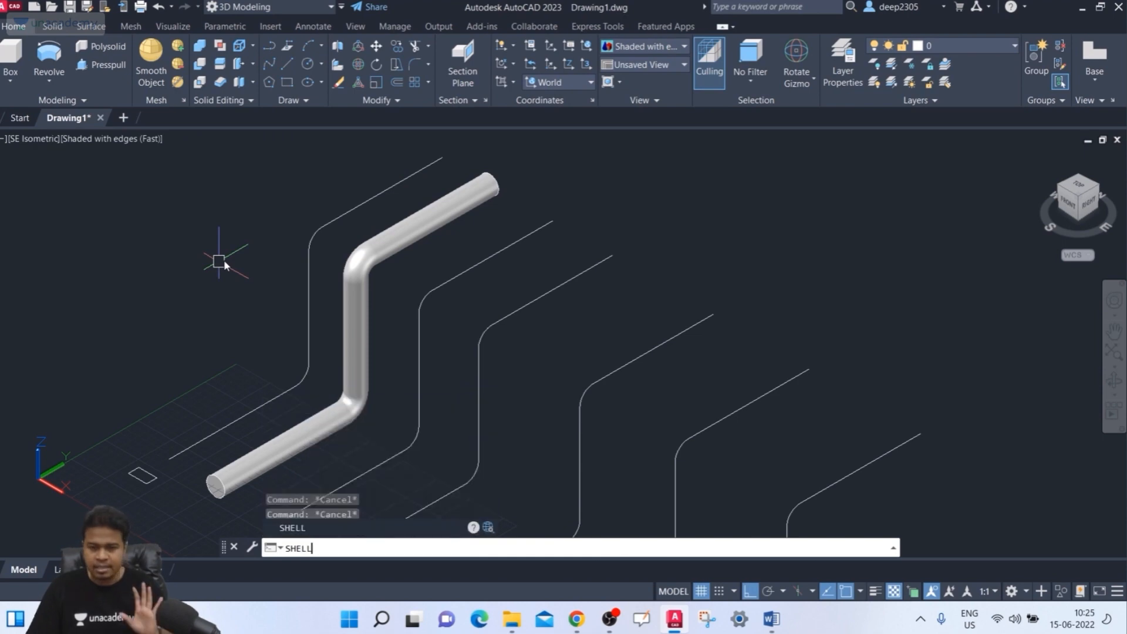
{"action": "key", "text": "Return"}
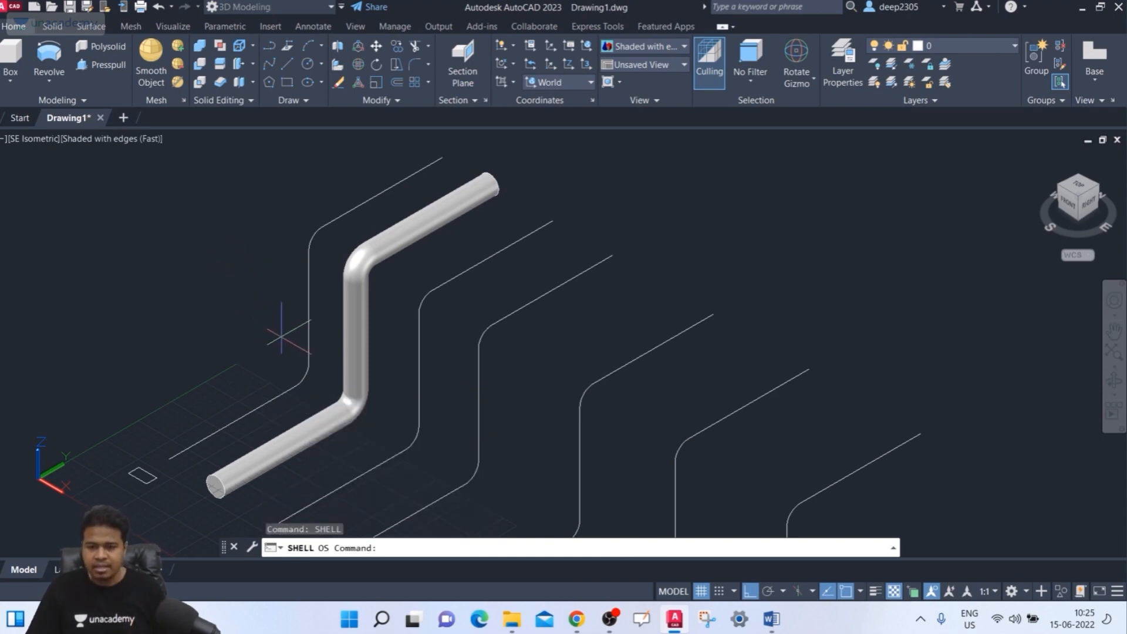
{"action": "key", "text": "Escape"}
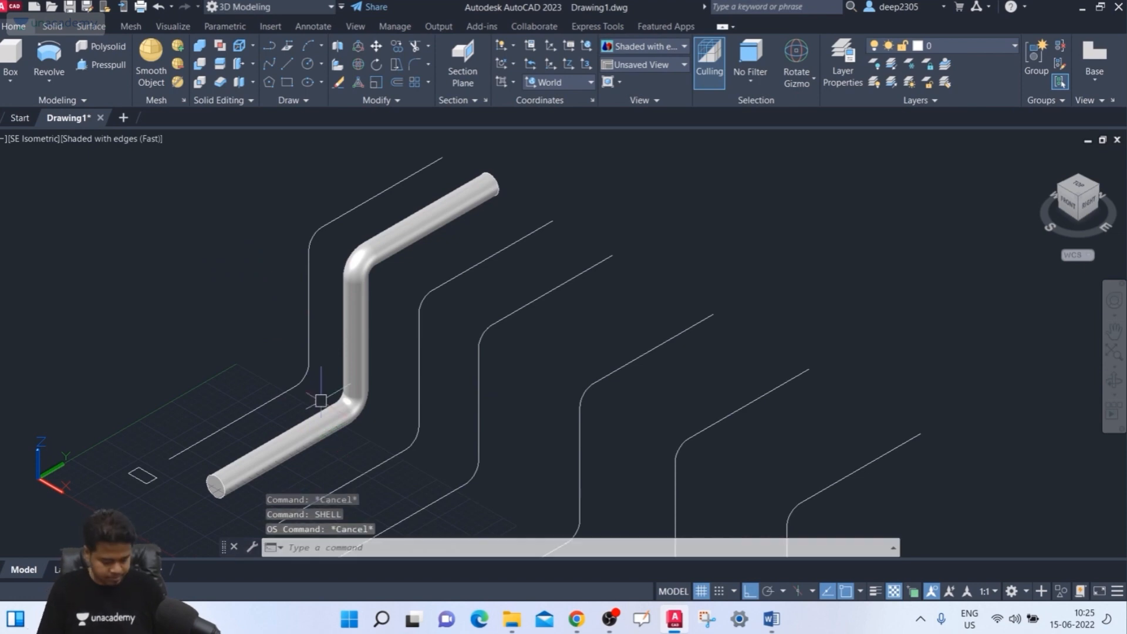
{"action": "type", "text": "she"}
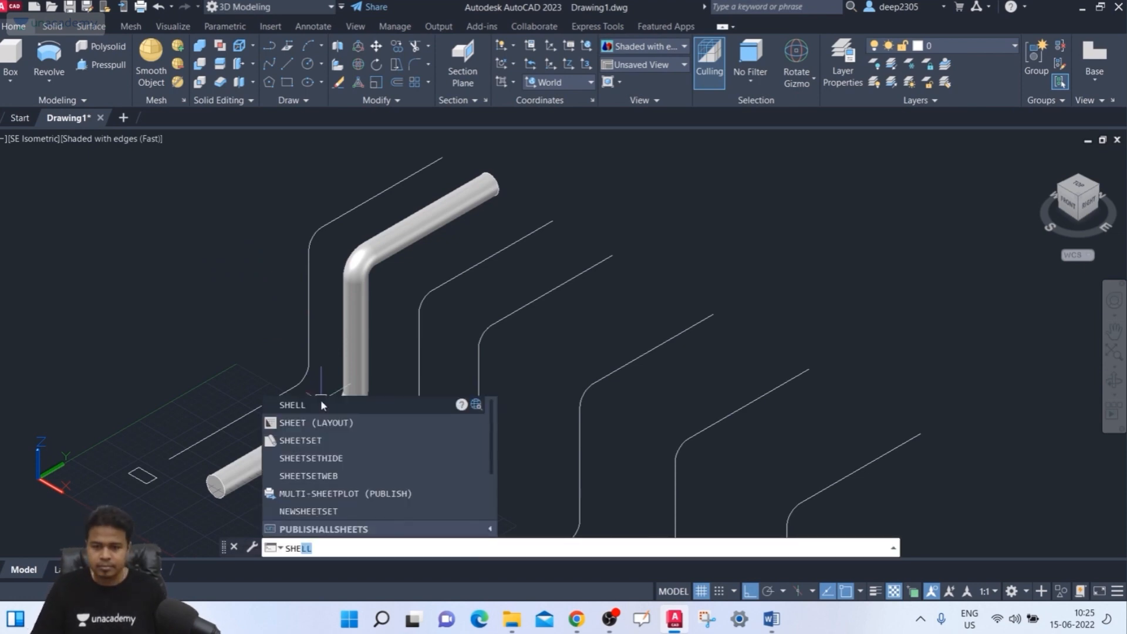
{"action": "key", "text": "Return"}
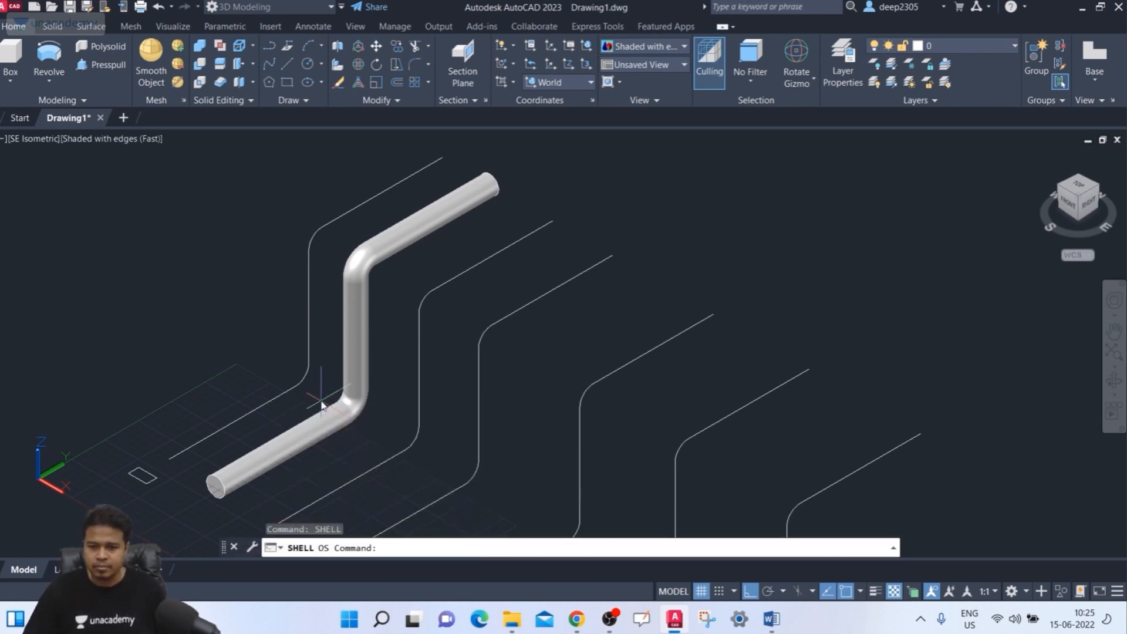
{"action": "key", "text": "Escape"}
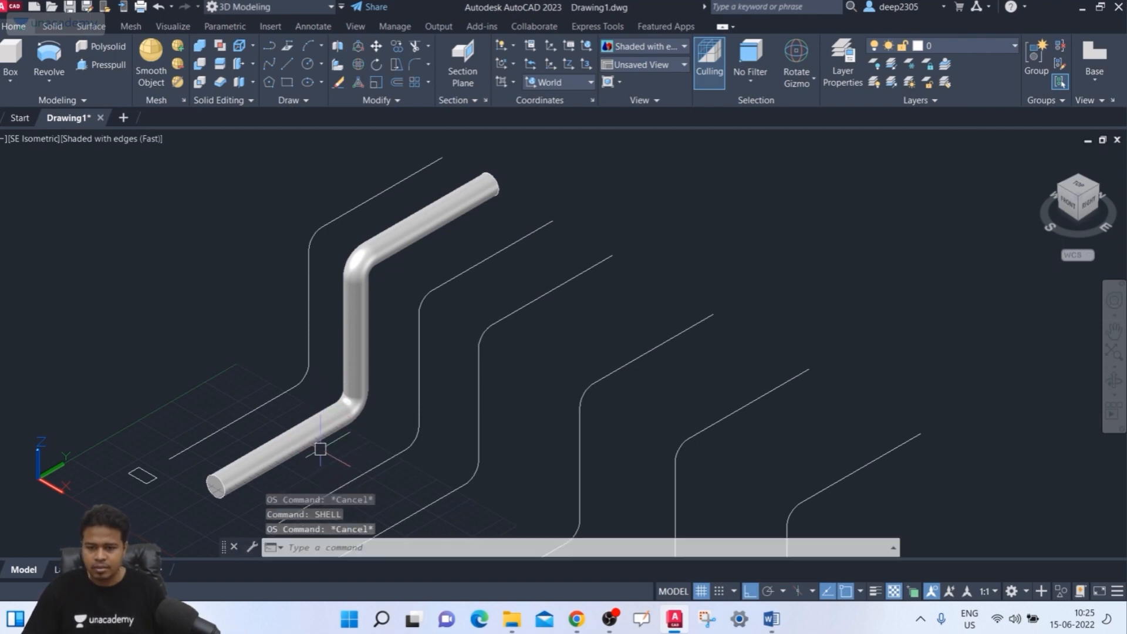
{"action": "key", "text": "Escape"}
{"action": "key", "text": "Escape"}
{"action": "key", "text": "Escape"}
{"action": "left_click", "coordinate": [250, 101]}
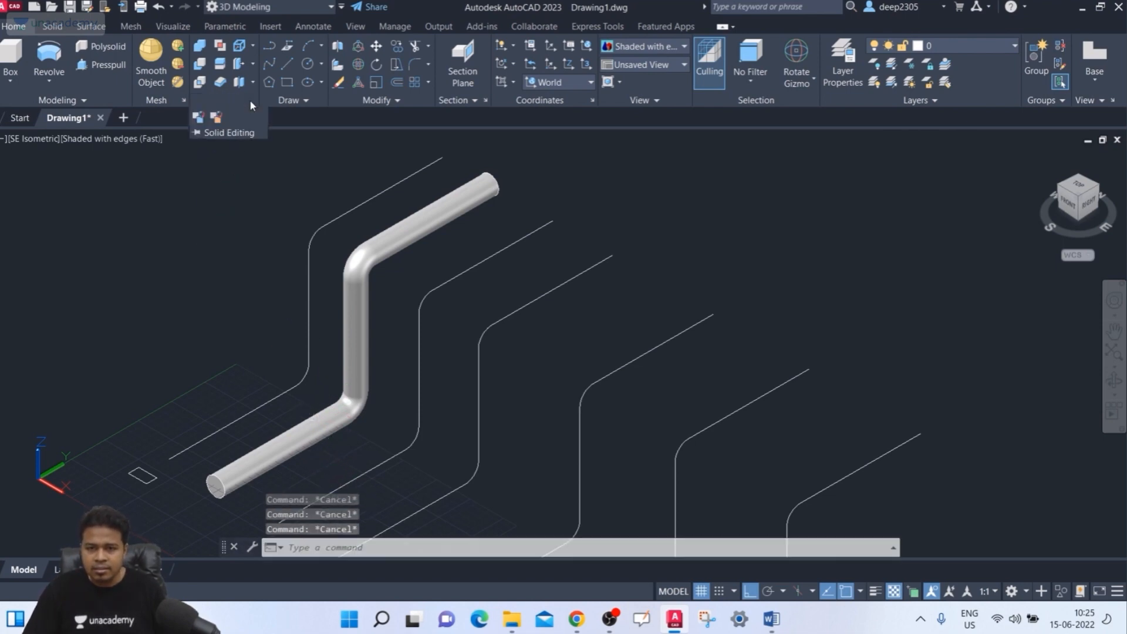
{"action": "left_click", "coordinate": [62, 44]}
{"action": "key", "text": "Escape"}
- Start the Shell solid-editing operation on the swept circular pipe and remove its front lower end face from the shell
{"action": "left_click", "coordinate": [55, 33]}
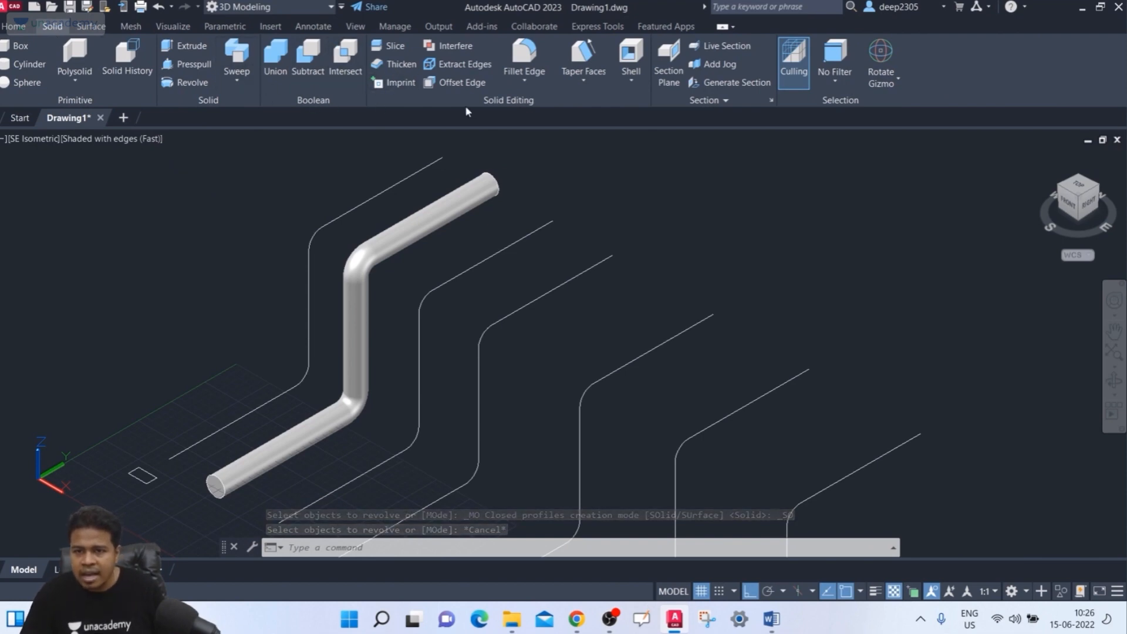
{"action": "left_click", "coordinate": [629, 81]}
{"action": "left_click", "coordinate": [650, 102]}
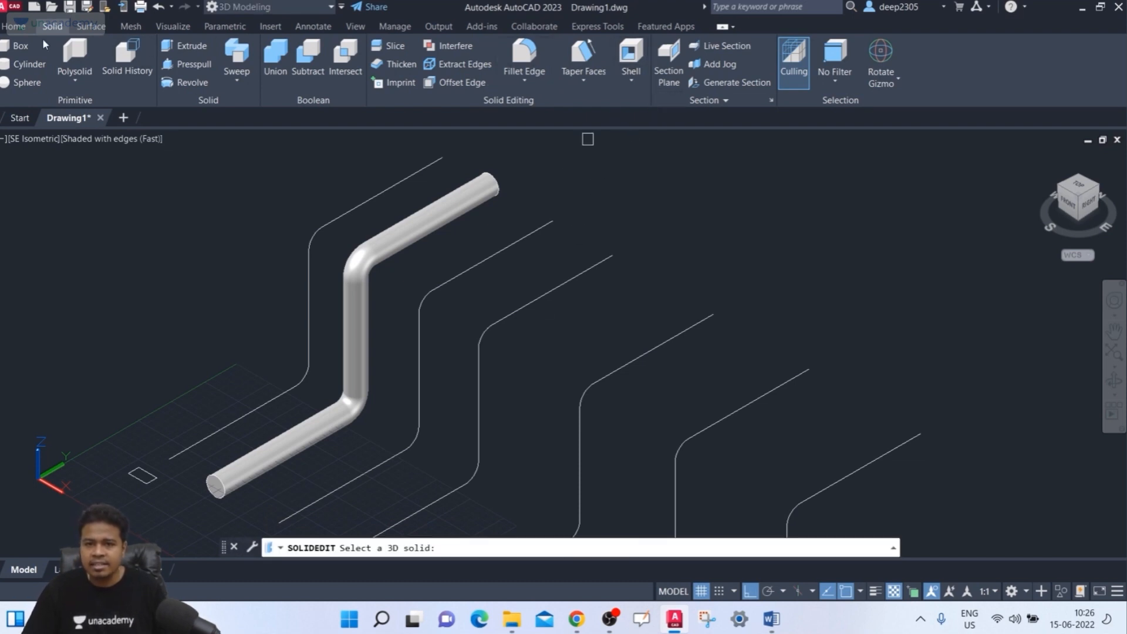
{"action": "left_click", "coordinate": [632, 82]}
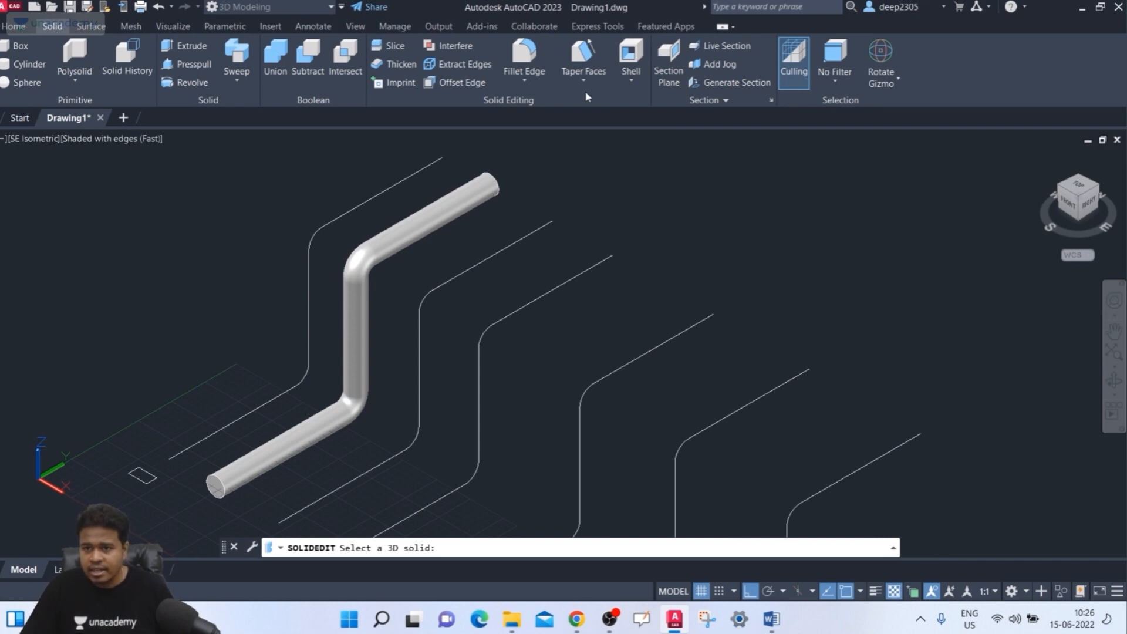
{"action": "left_click", "coordinate": [624, 57]}
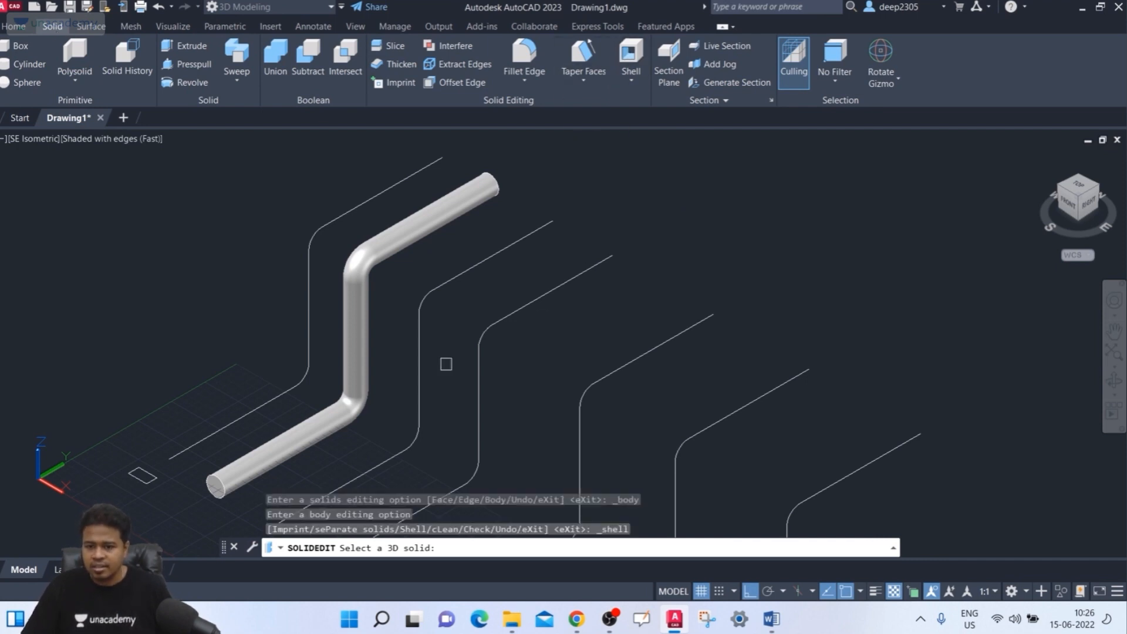
{"action": "middle_click_drag", "start_coordinate": [268, 347], "coordinate": [242, 284]}
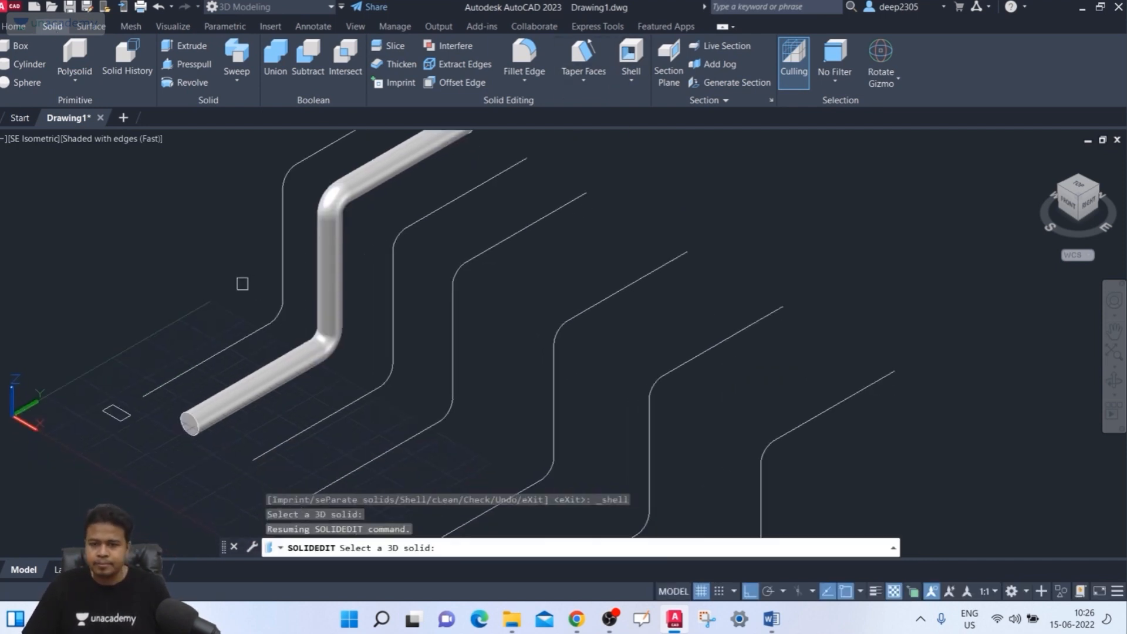
{"action": "left_click", "coordinate": [246, 391]}
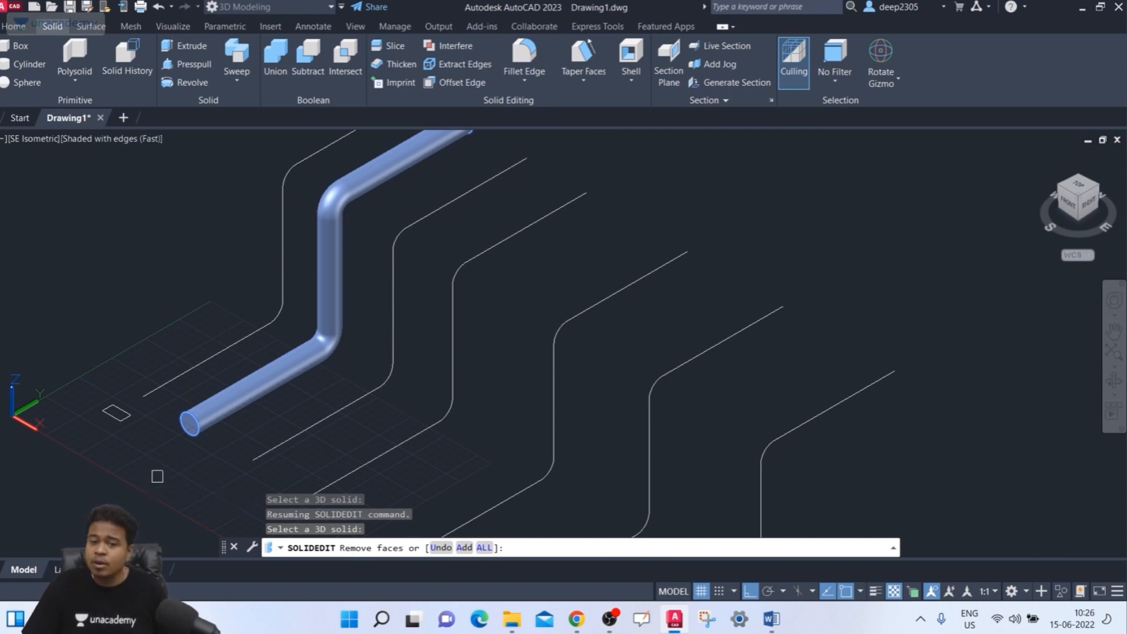
{"action": "scroll", "coordinate": [158, 476], "scroll_direction": "up", "scroll_amount": 4}
{"action": "middle_click_drag", "start_coordinate": [166, 470], "coordinate": [157, 512]}
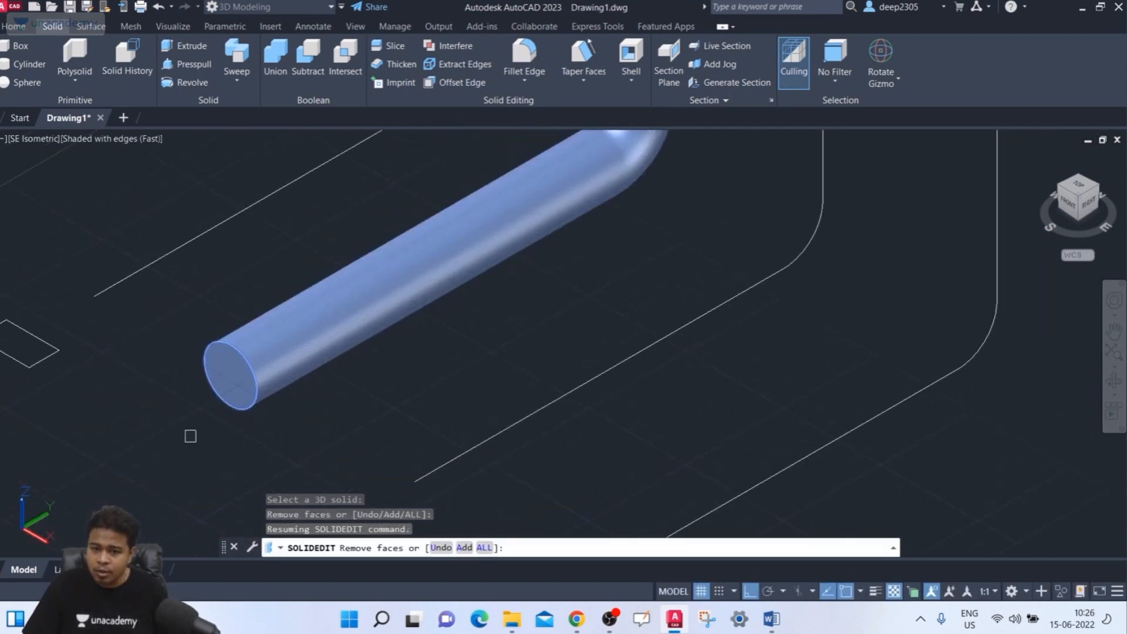
{"action": "left_click", "coordinate": [232, 381]}
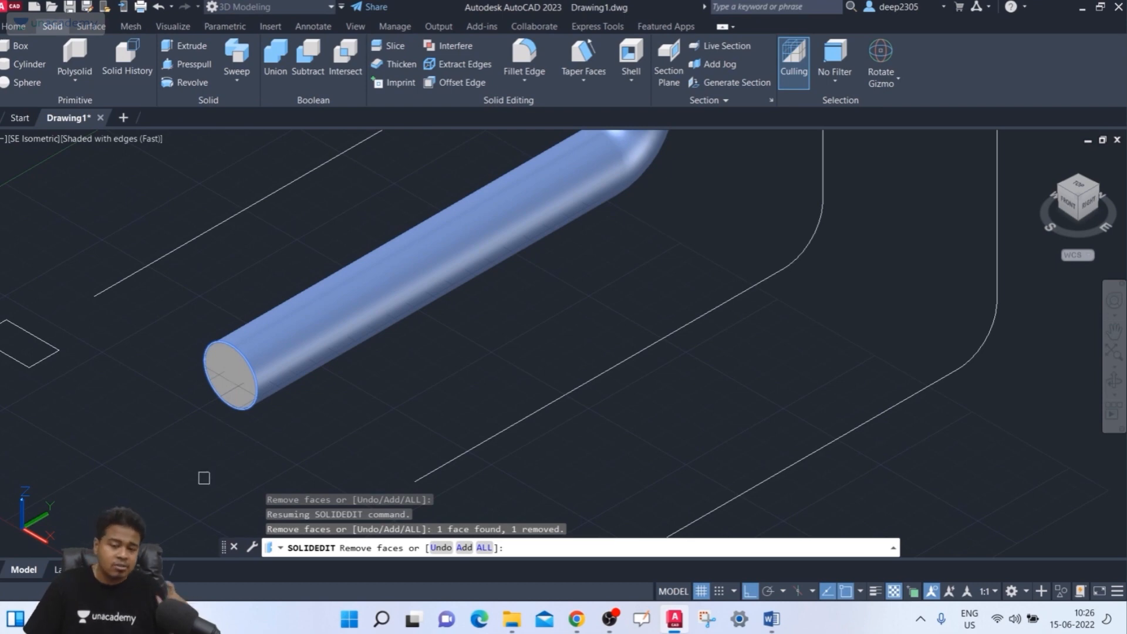
- Remove the circular face at the pipe's opposite, upper end from the shell as well
{"action": "scroll", "coordinate": [201, 458], "scroll_direction": "down", "scroll_amount": 5}
{"action": "middle_click_drag", "start_coordinate": [530, 310], "coordinate": [375, 338], "text": "shift"}
{"action": "middle_click_drag", "start_coordinate": [555, 388], "coordinate": [516, 360], "text": "shift"}
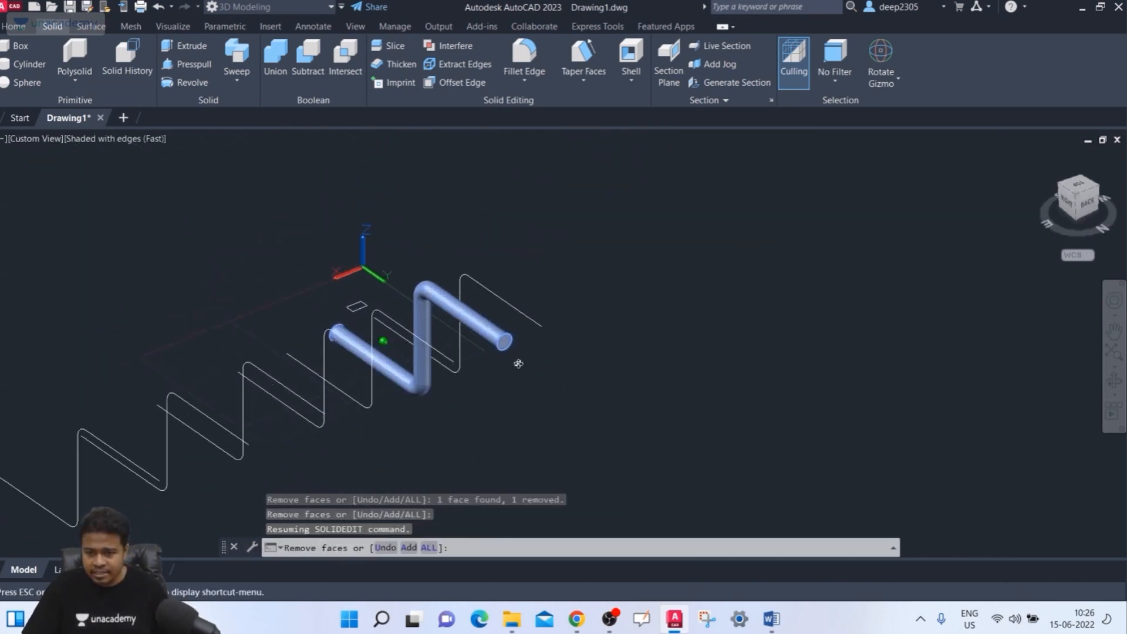
{"action": "scroll", "coordinate": [515, 353], "scroll_direction": "up", "scroll_amount": 6}
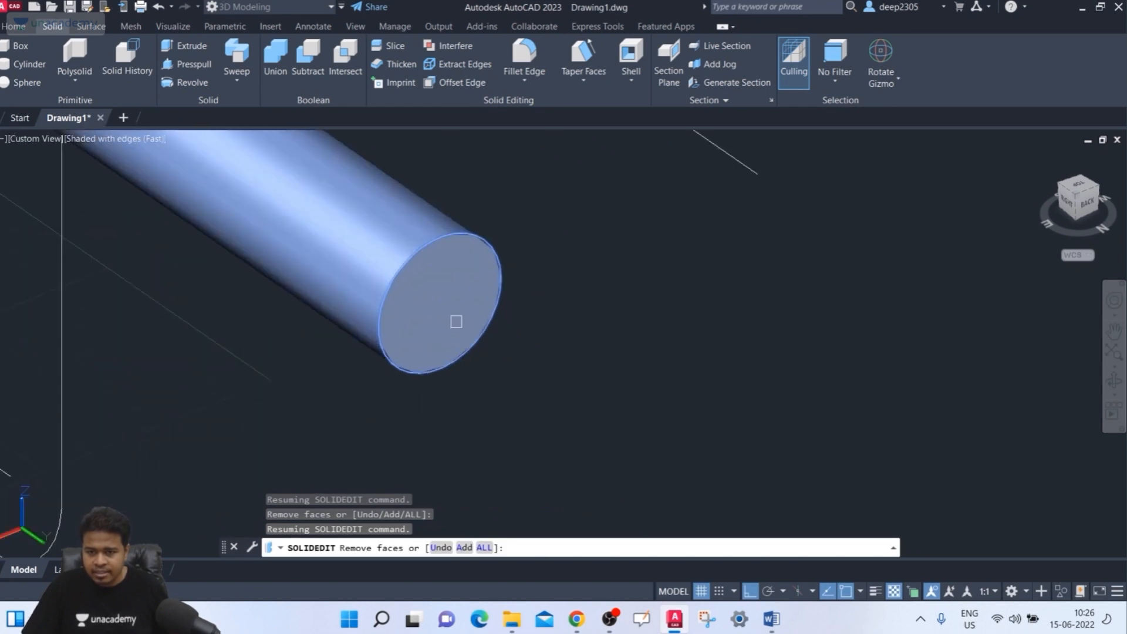
{"action": "left_click", "coordinate": [425, 299]}
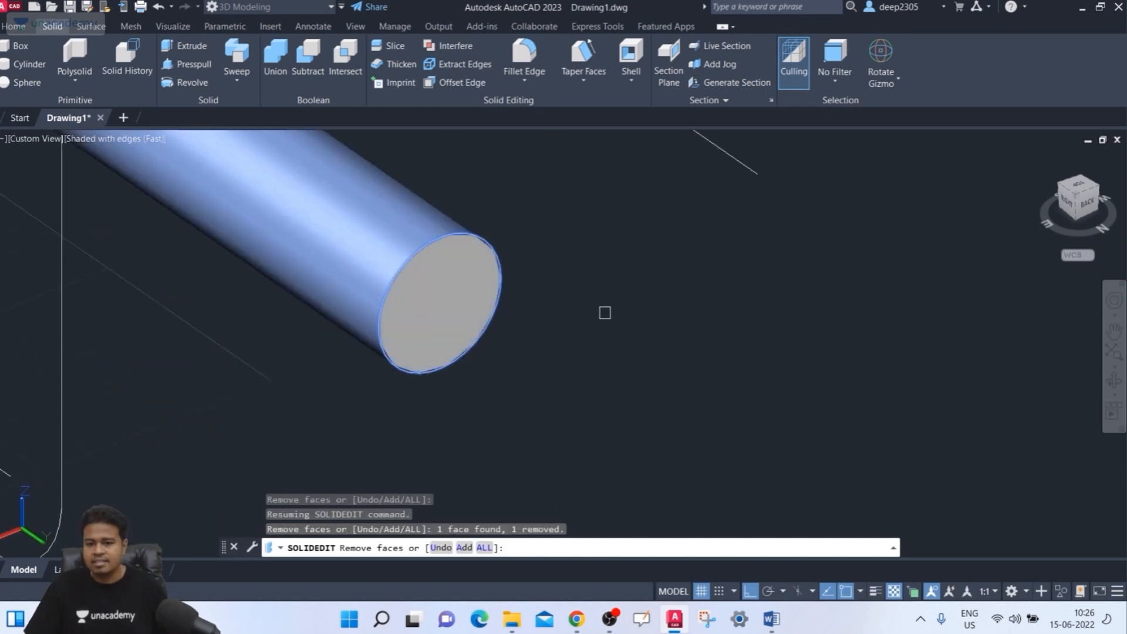
- Shell the pipe with an offset distance of 2 to make it hollow, and exit solid editing
{"action": "key", "text": "Return"}
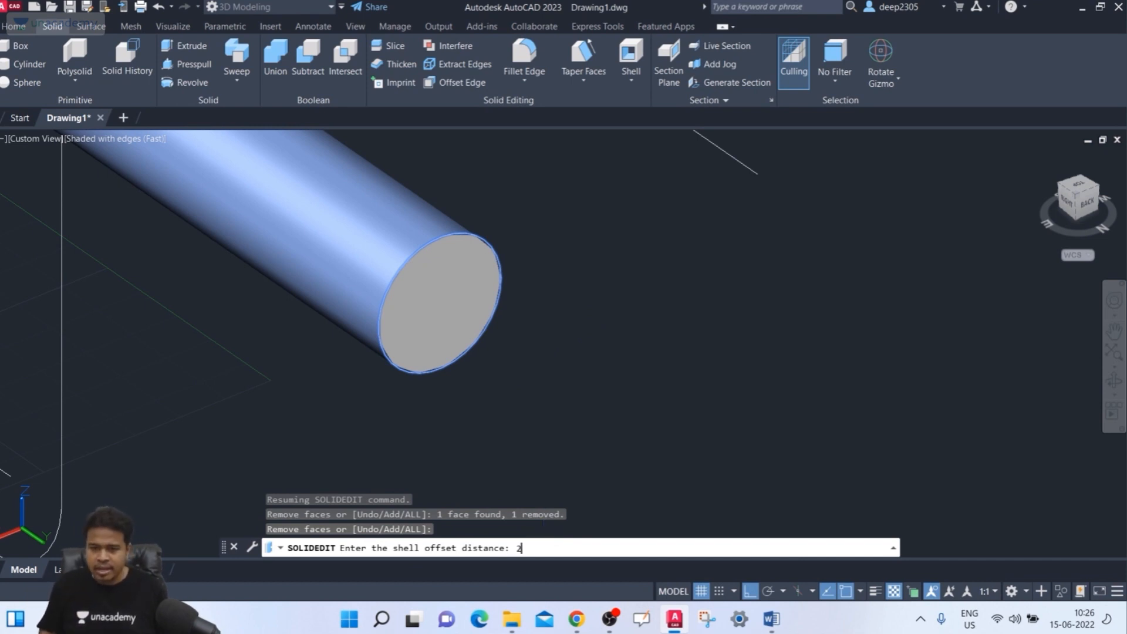
{"action": "key", "text": "Return"}
{"action": "scroll", "coordinate": [518, 290], "scroll_direction": "up", "scroll_amount": 3}
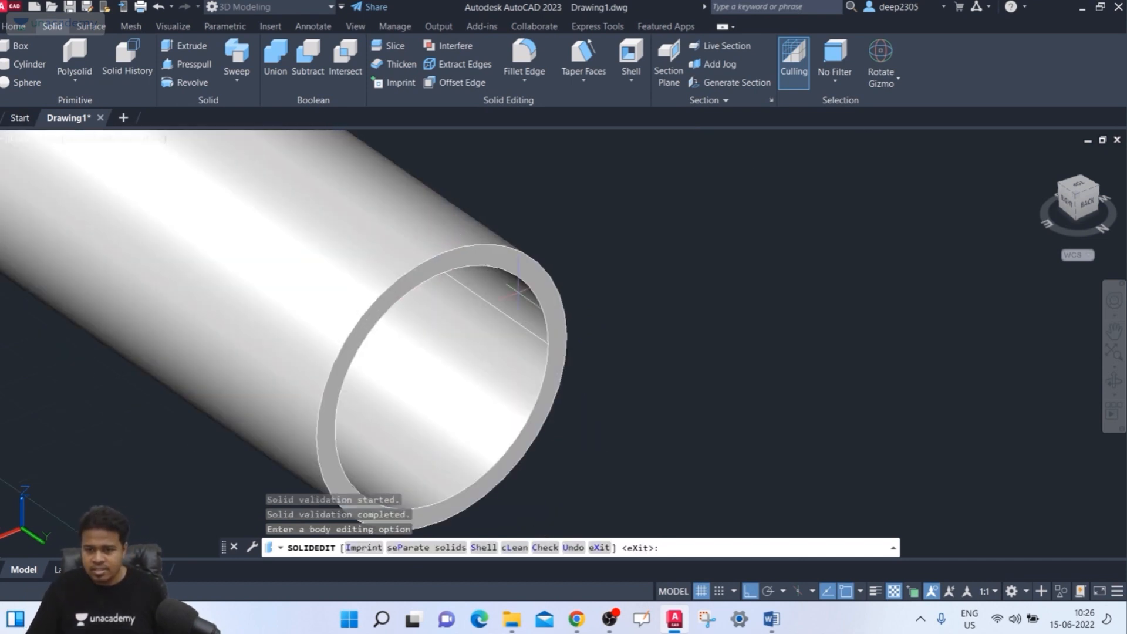
{"action": "scroll", "coordinate": [558, 297], "scroll_direction": "up", "scroll_amount": 4}
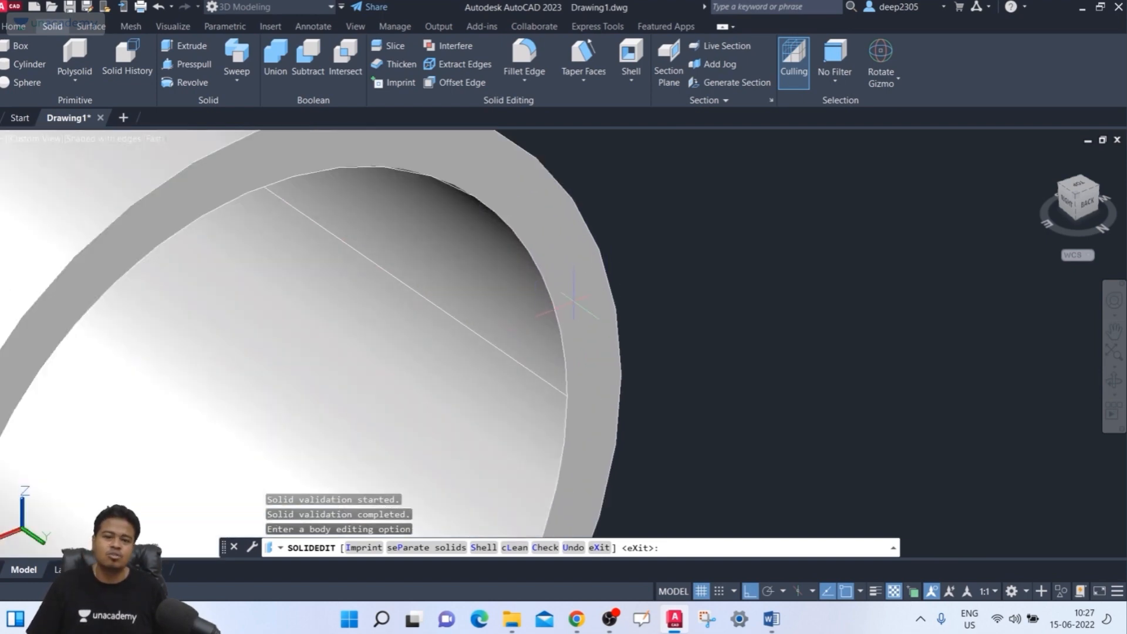
{"action": "scroll", "coordinate": [562, 309], "scroll_direction": "down", "scroll_amount": 7}
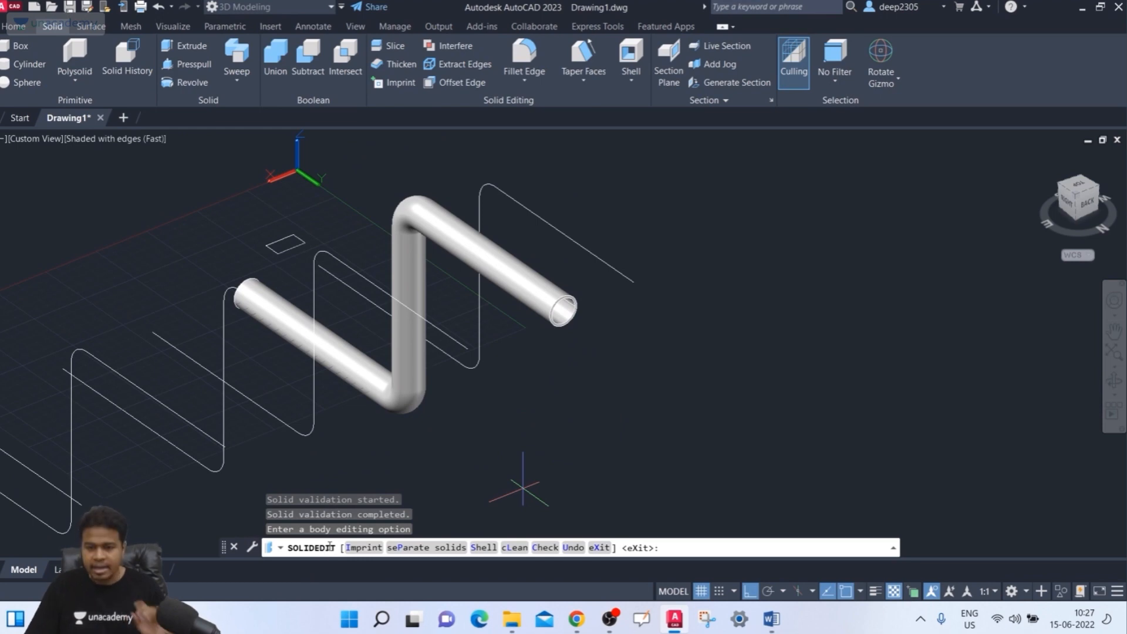
{"action": "key", "text": "Return"}
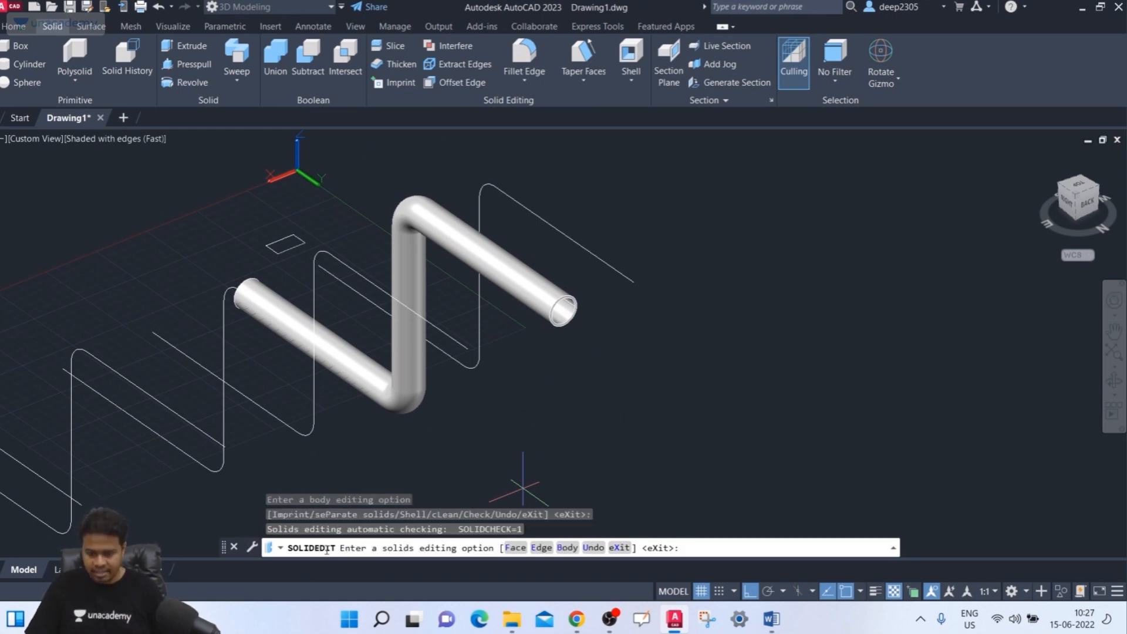
{"action": "key", "text": "Return"}
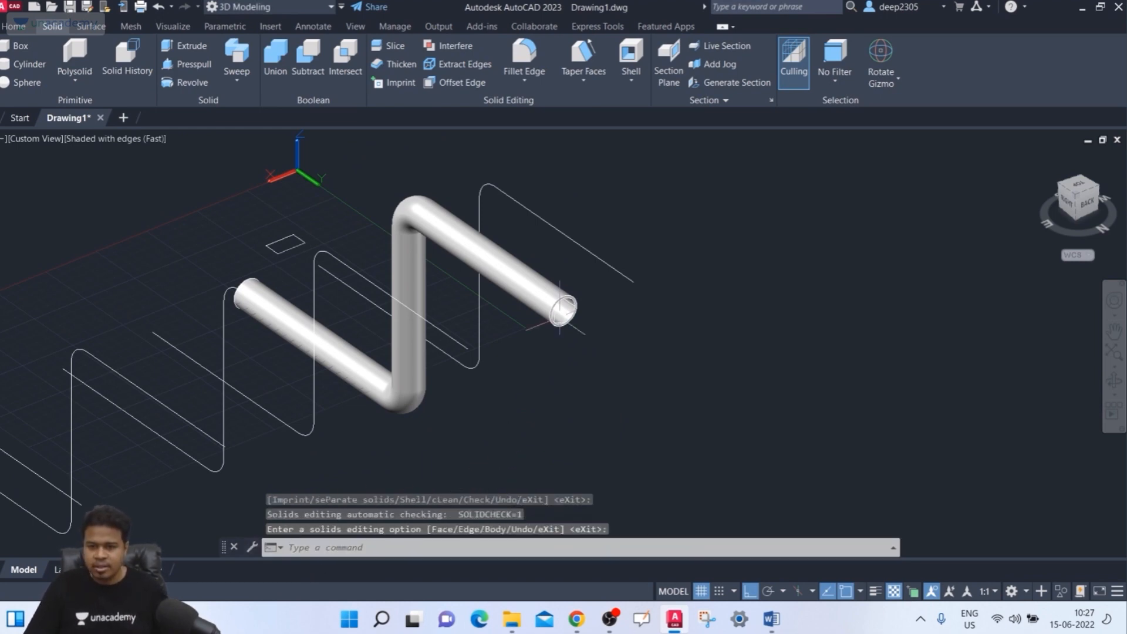
- Examine the hollow pipe's open ends and wall thickness from several angles, including the SE Isometric and front directions
{"action": "scroll", "coordinate": [585, 224], "scroll_direction": "down", "scroll_amount": 2}
{"action": "scroll", "coordinate": [585, 223], "scroll_direction": "up", "scroll_amount": 5}
{"action": "scroll", "coordinate": [532, 246], "scroll_direction": "down", "scroll_amount": 4}
{"action": "middle_click_drag", "start_coordinate": [534, 252], "coordinate": [738, 251], "text": "shift"}
{"action": "scroll", "coordinate": [445, 319], "scroll_direction": "up", "scroll_amount": 4}
{"action": "scroll", "coordinate": [365, 323], "scroll_direction": "down", "scroll_amount": 11}
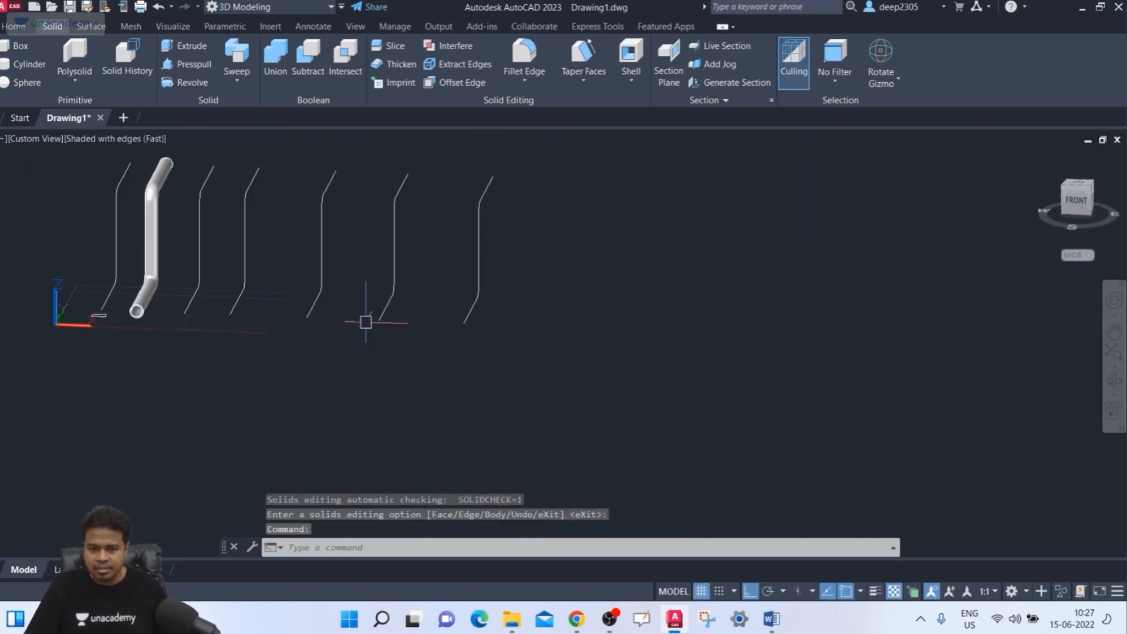
{"action": "middle_click_drag", "start_coordinate": [365, 322], "coordinate": [480, 347]}
{"action": "scroll", "coordinate": [411, 350], "scroll_direction": "up", "scroll_amount": 5}
{"action": "middle_click_drag", "start_coordinate": [411, 347], "coordinate": [337, 406], "text": "shift"}
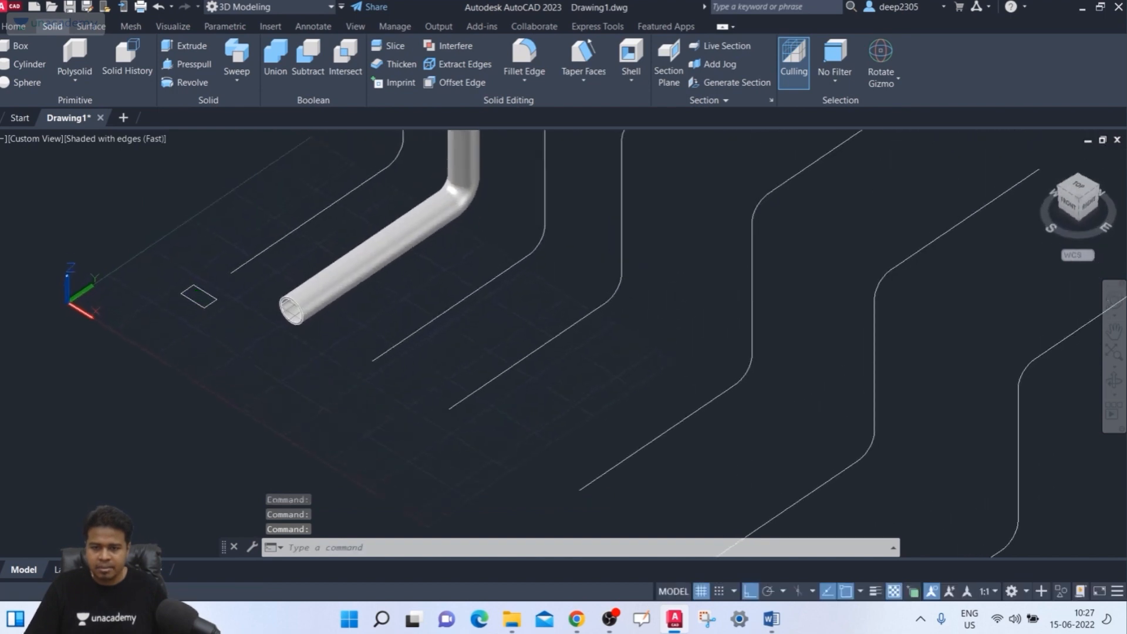
{"action": "scroll", "coordinate": [306, 315], "scroll_direction": "up", "scroll_amount": 6}
{"action": "scroll", "coordinate": [307, 316], "scroll_direction": "down", "scroll_amount": 6}
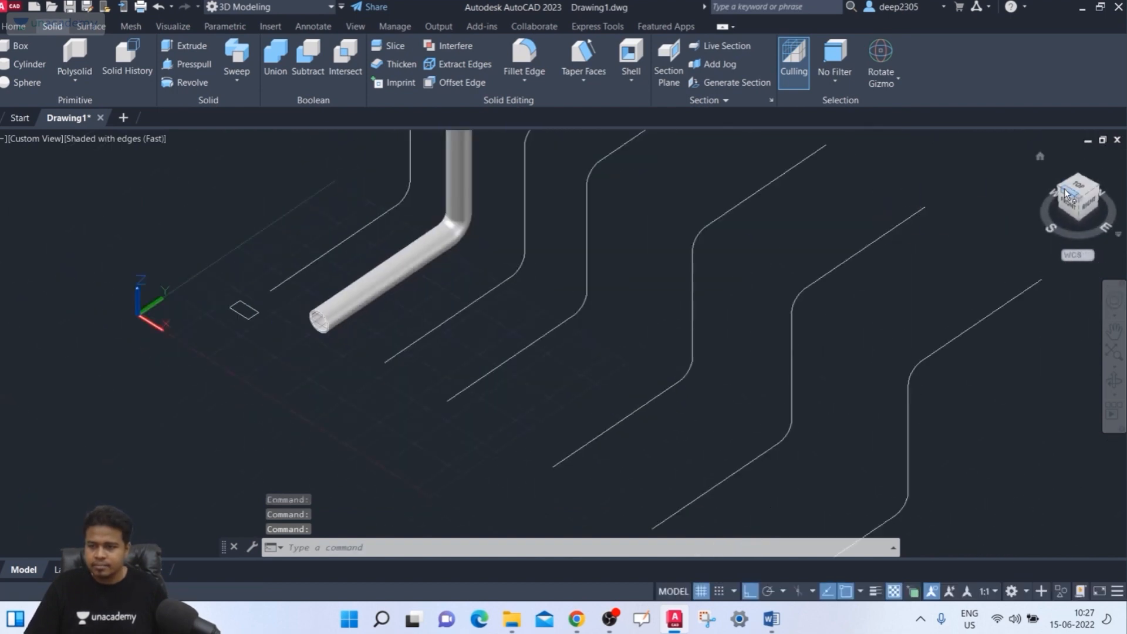
{"action": "left_click", "coordinate": [1082, 203]}
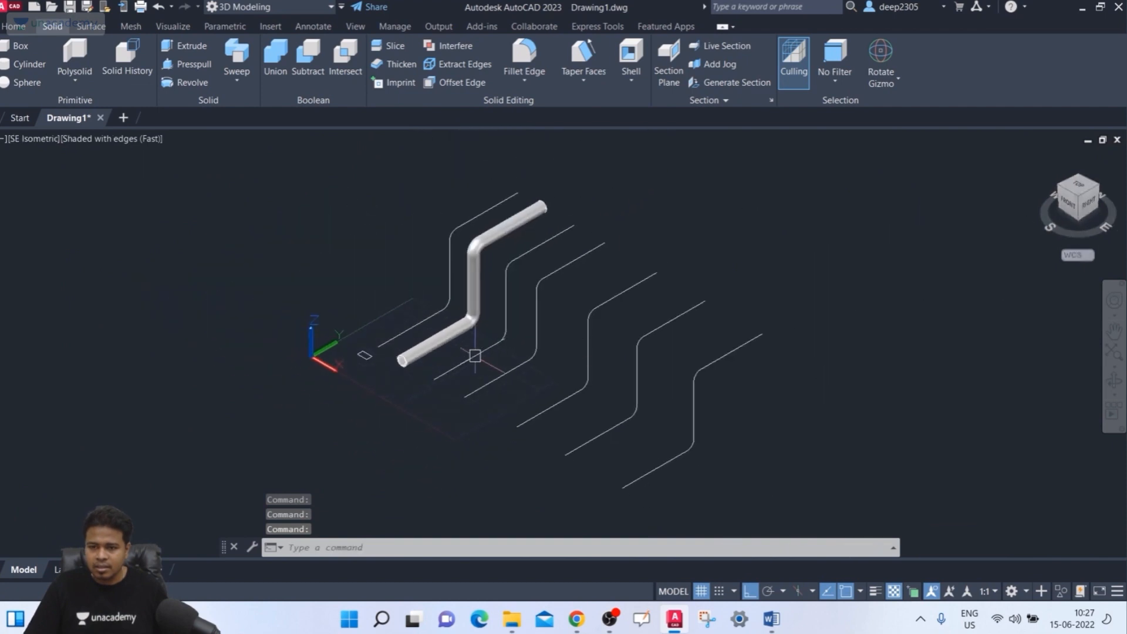
{"action": "scroll", "coordinate": [411, 367], "scroll_direction": "up", "scroll_amount": 5}
{"action": "middle_click_drag", "start_coordinate": [404, 338], "coordinate": [480, 256], "text": "shift"}
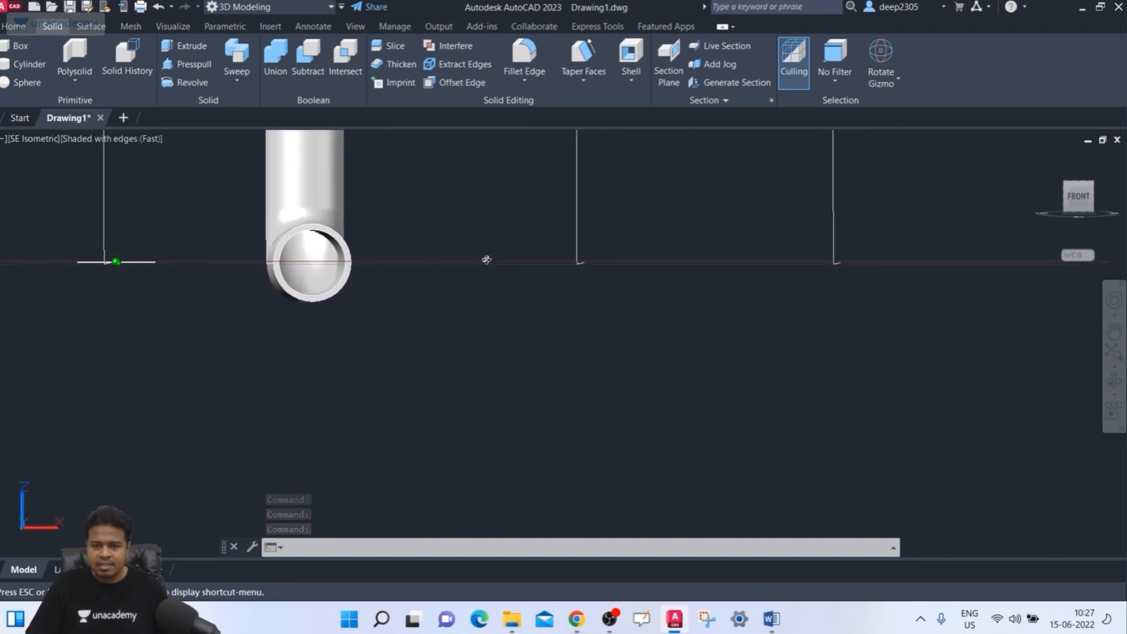
{"action": "scroll", "coordinate": [316, 280], "scroll_direction": "up", "scroll_amount": 3}
{"action": "scroll", "coordinate": [315, 277], "scroll_direction": "down", "scroll_amount": 2}
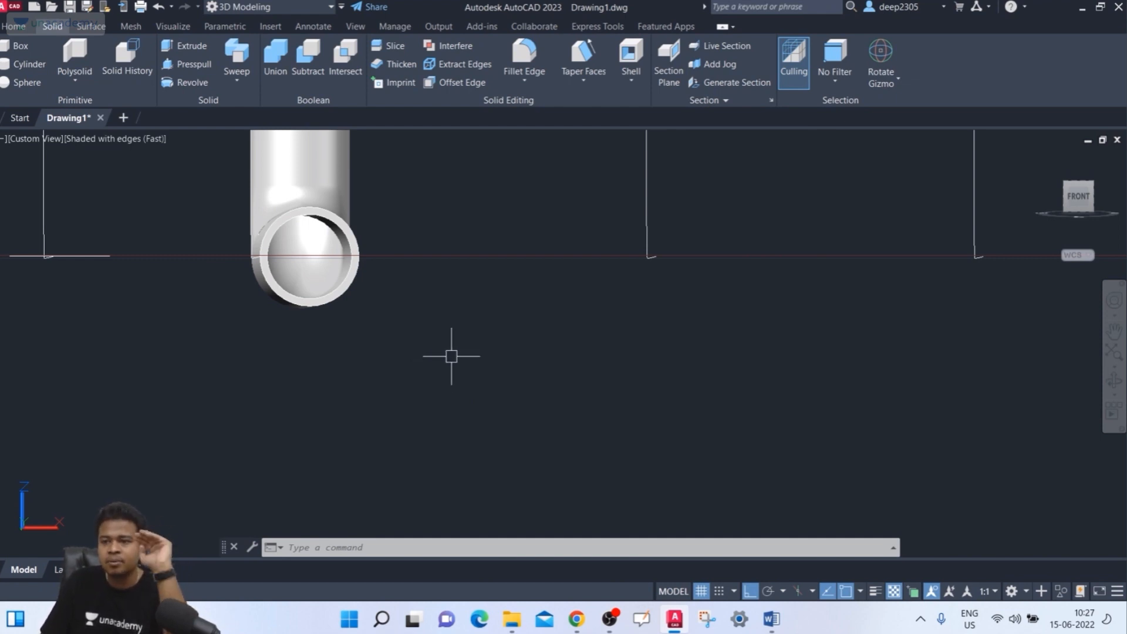
- Draw a circle with a radius of about 15 on the ground plane, between the hollow pipe's front end and the next path
{"action": "middle_click_drag", "start_coordinate": [529, 348], "coordinate": [501, 368], "text": "shift"}
{"action": "middle_click_drag", "start_coordinate": [1077, 261], "coordinate": [1086, 217], "text": "shift"}
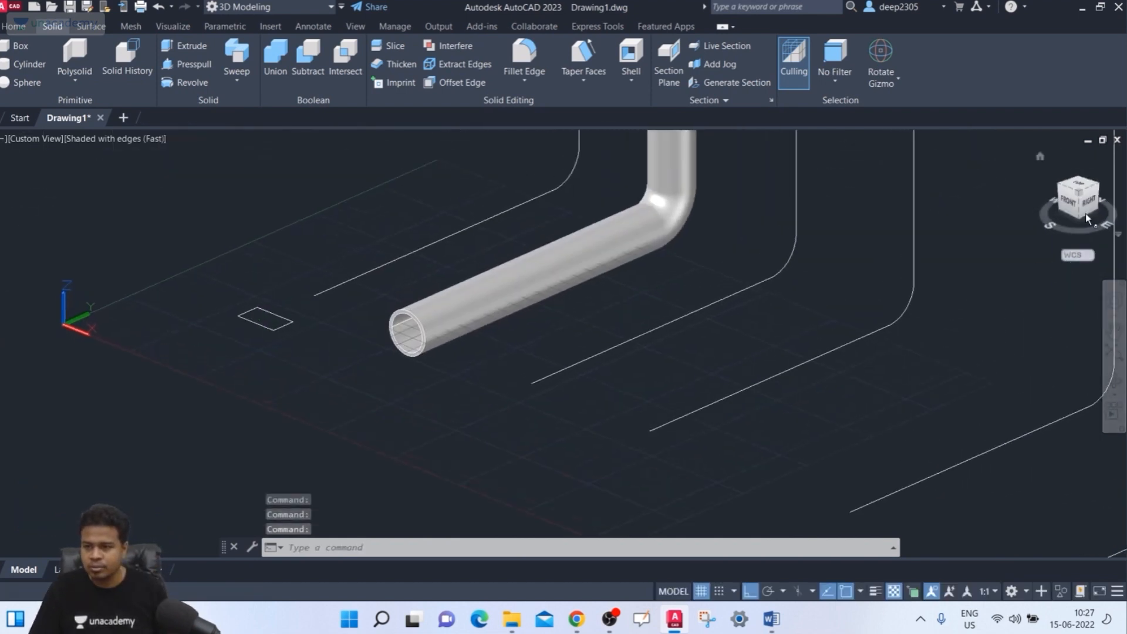
{"action": "left_click", "coordinate": [1082, 195]}
{"action": "scroll", "coordinate": [411, 335], "scroll_direction": "up", "scroll_amount": 3}
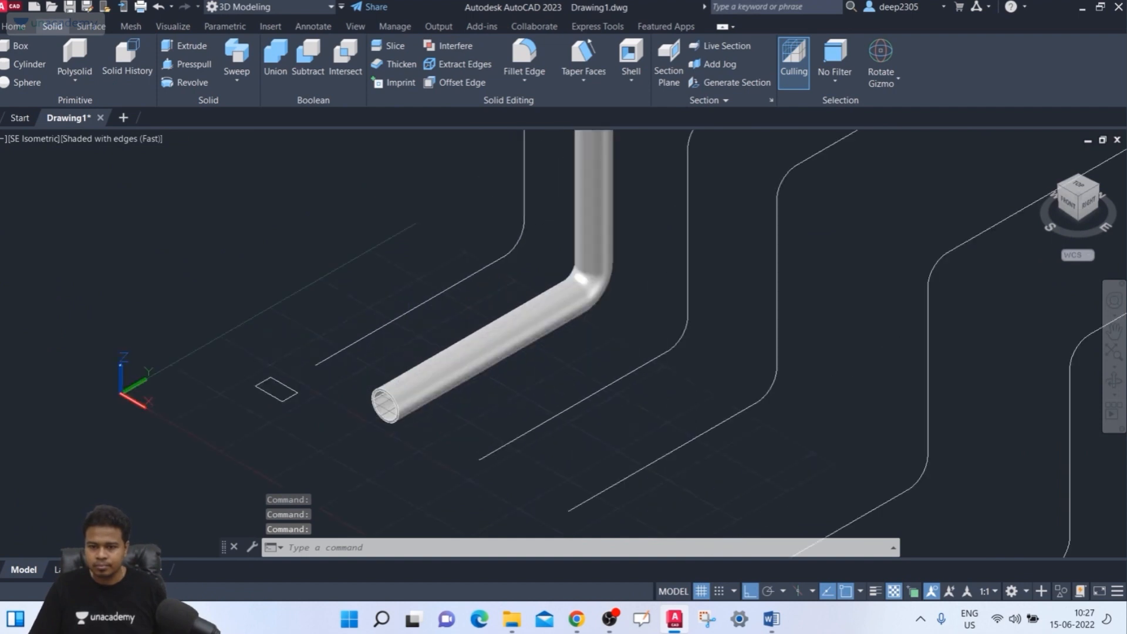
{"action": "middle_click_drag", "start_coordinate": [435, 346], "coordinate": [399, 340]}
{"action": "scroll", "coordinate": [347, 322], "scroll_direction": "down", "scroll_amount": 3}
{"action": "type", "text": "c"}
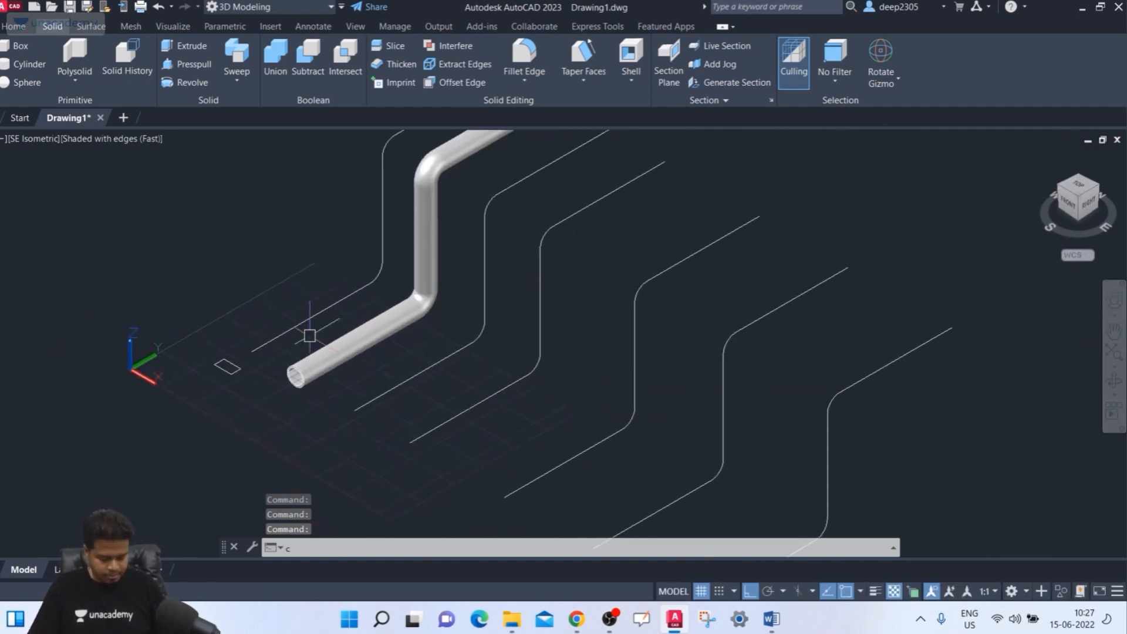
{"action": "key", "text": "Return"}
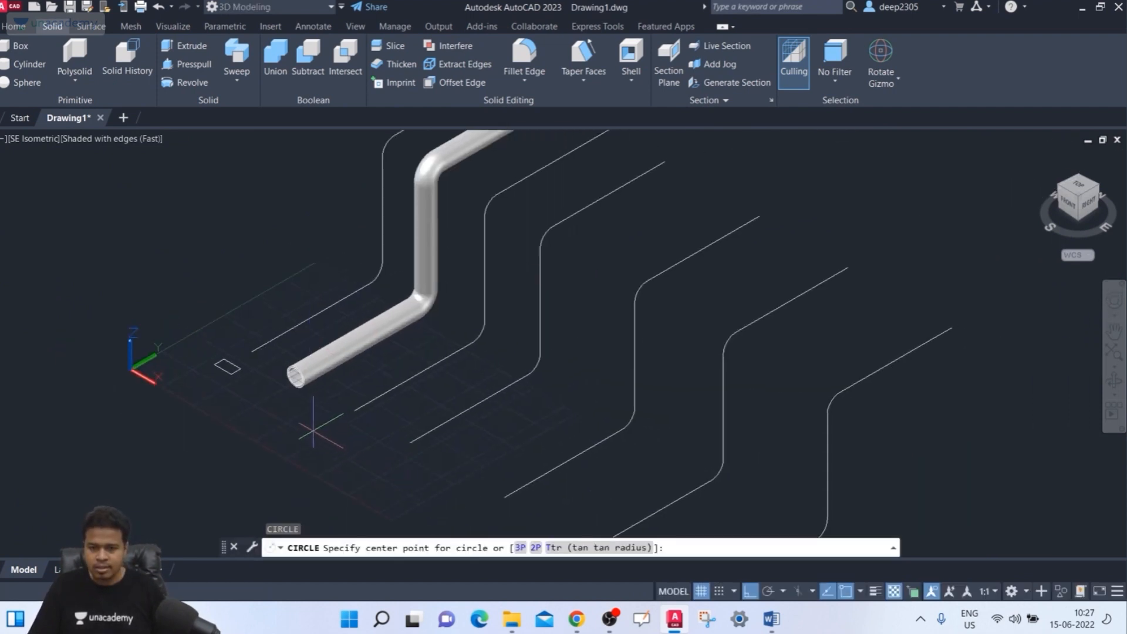
{"action": "scroll", "coordinate": [314, 430], "scroll_direction": "up", "scroll_amount": 2}
{"action": "left_click", "coordinate": [321, 423]}
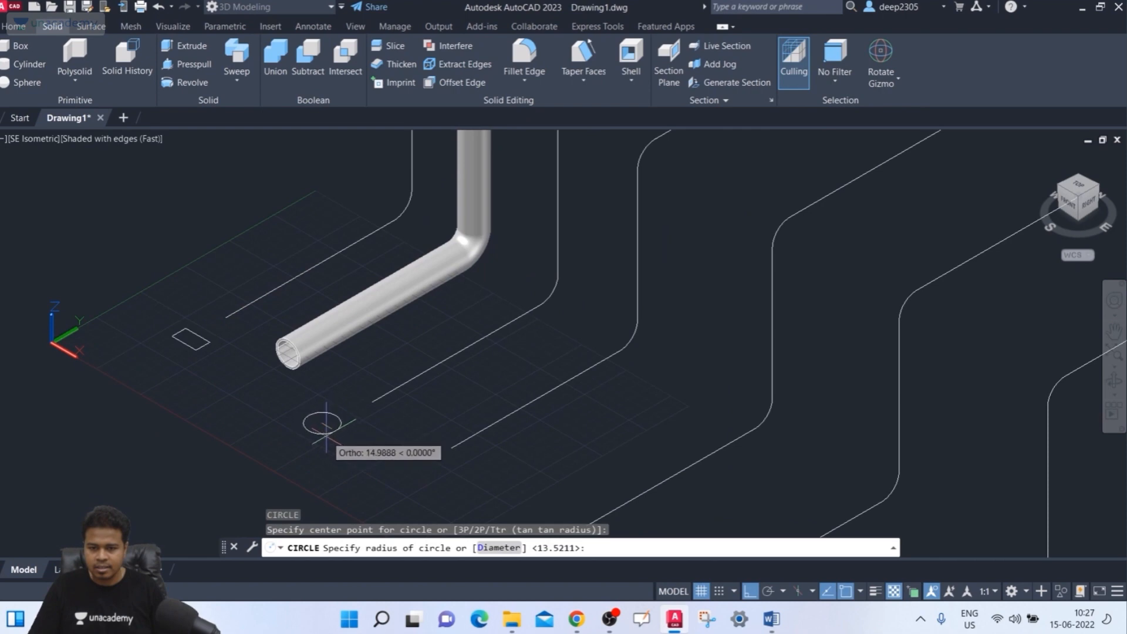
{"action": "left_click", "coordinate": [326, 435]}
{"action": "middle_click_drag", "start_coordinate": [347, 460], "coordinate": [335, 467]}
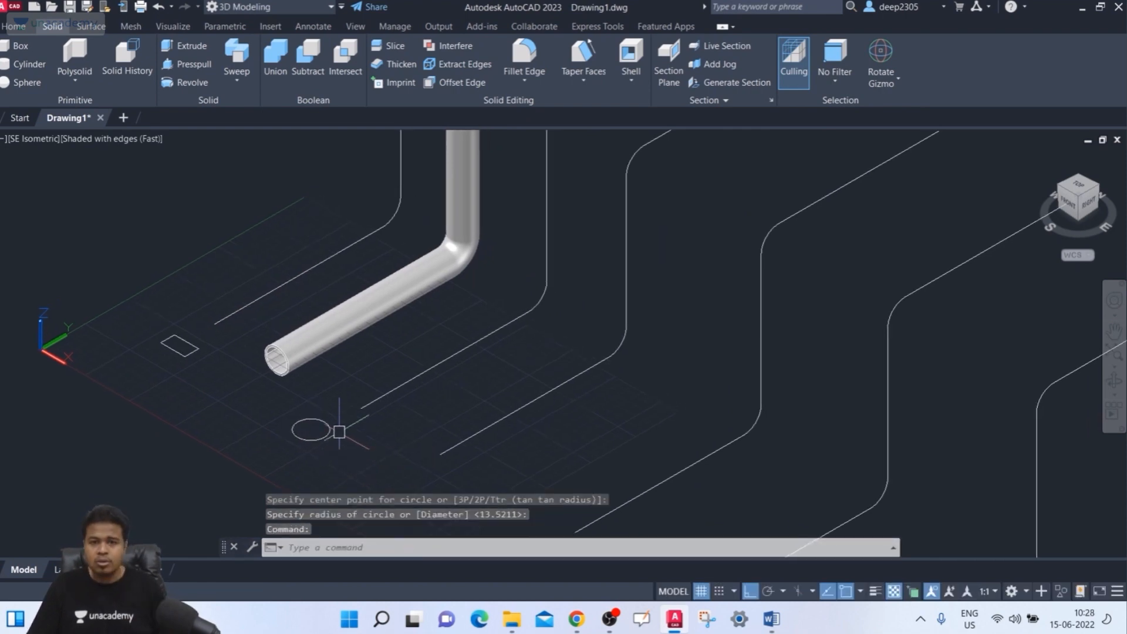
{"action": "key", "text": "Escape"}
- Try to sweep the circle along the stepped path next to the pipe, with the base point on the circle's side away from the path
{"action": "left_click", "coordinate": [13, 25]}
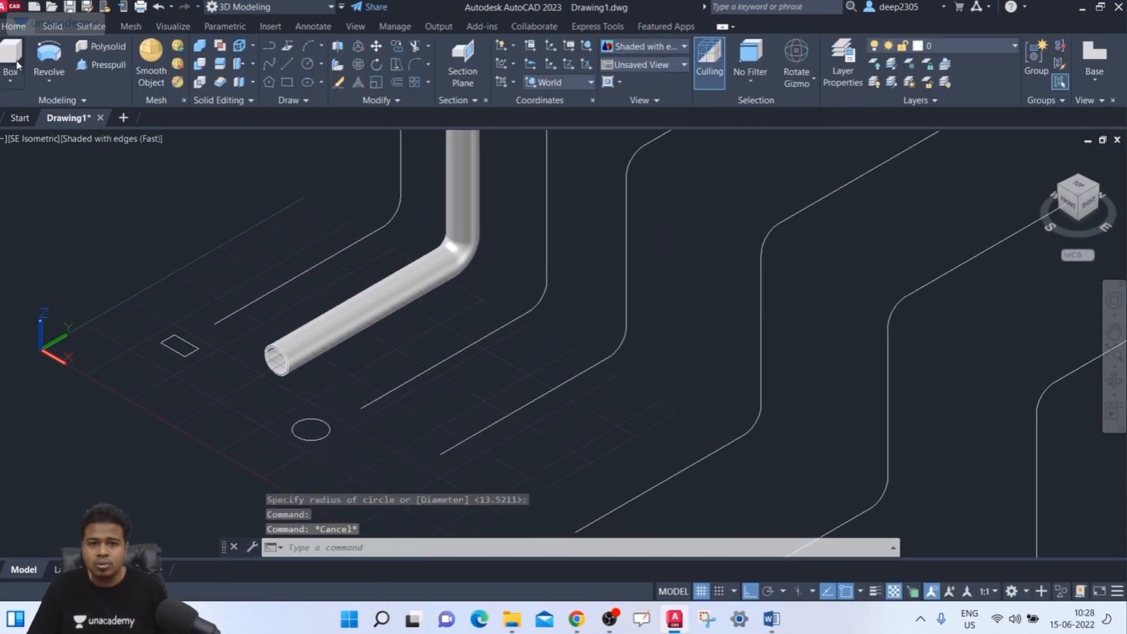
{"action": "left_click", "coordinate": [51, 82]}
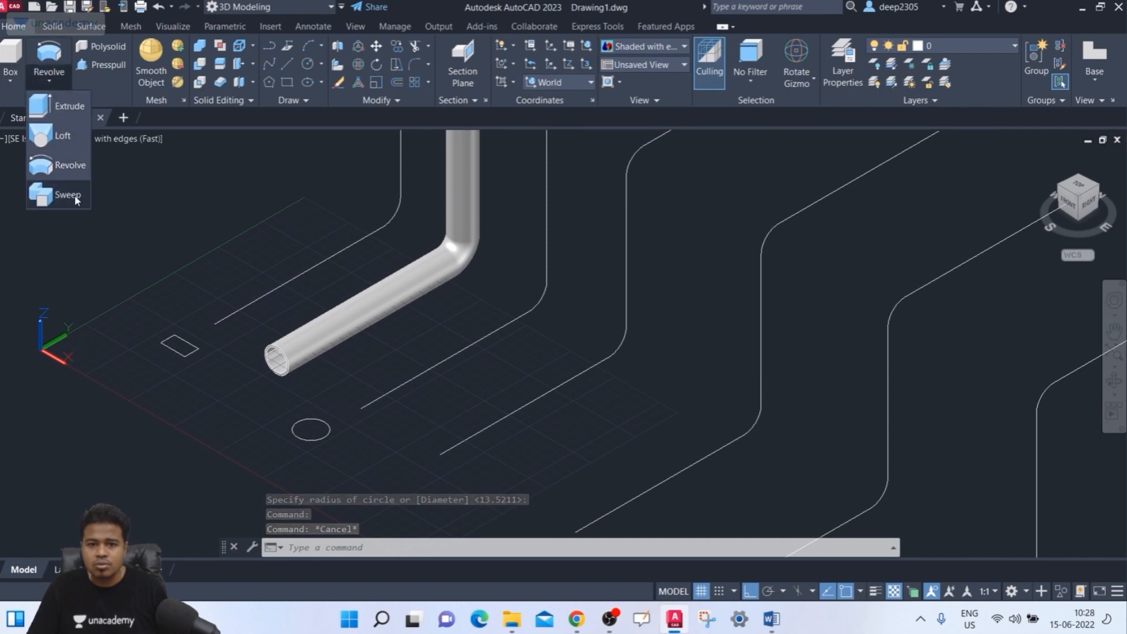
{"action": "left_click", "coordinate": [53, 188]}
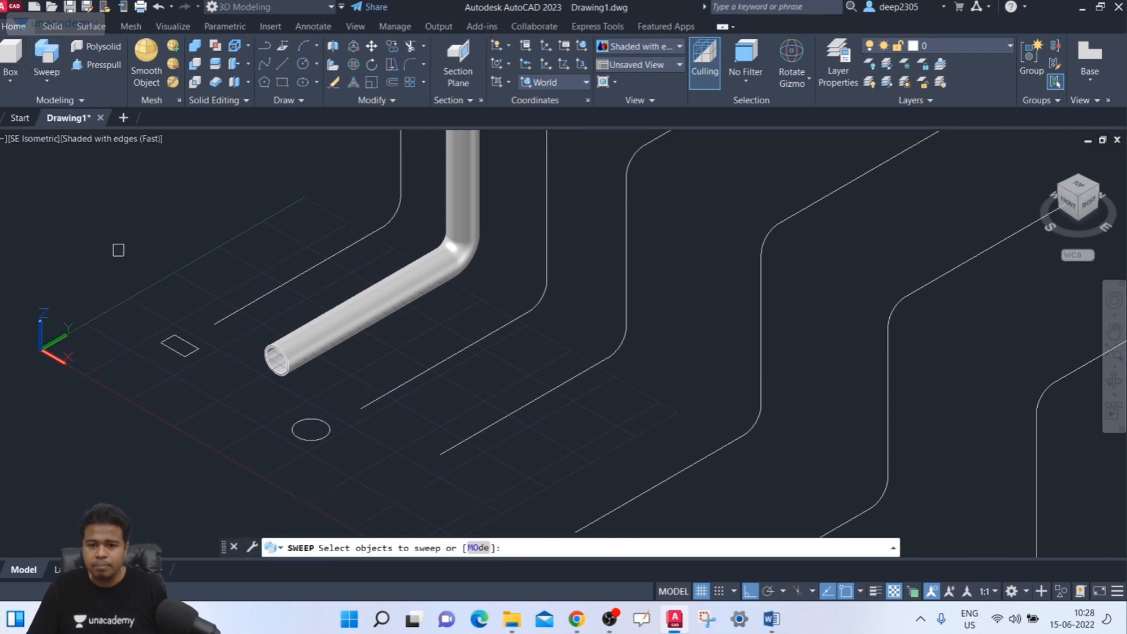
{"action": "left_click", "coordinate": [310, 438]}
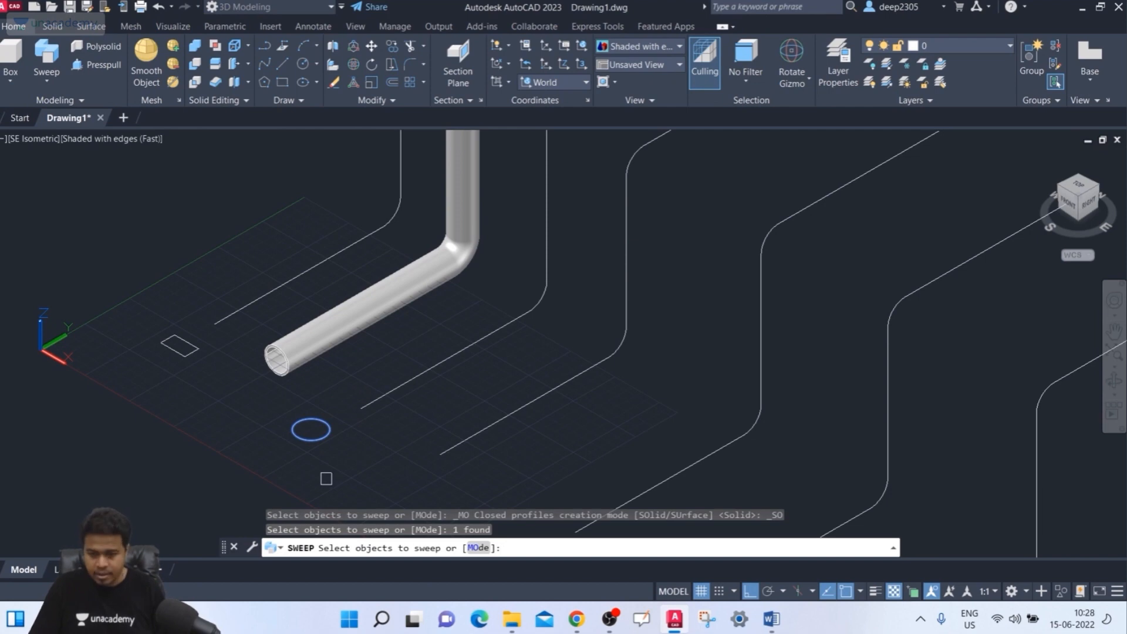
{"action": "key", "text": "Return"}
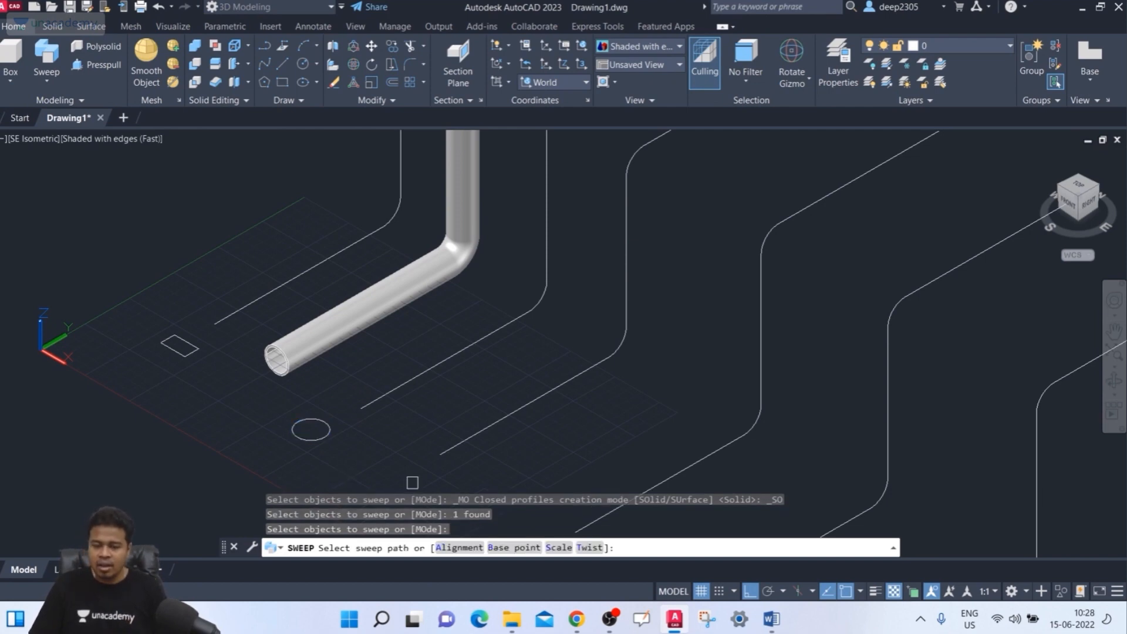
{"action": "left_click", "coordinate": [508, 552]}
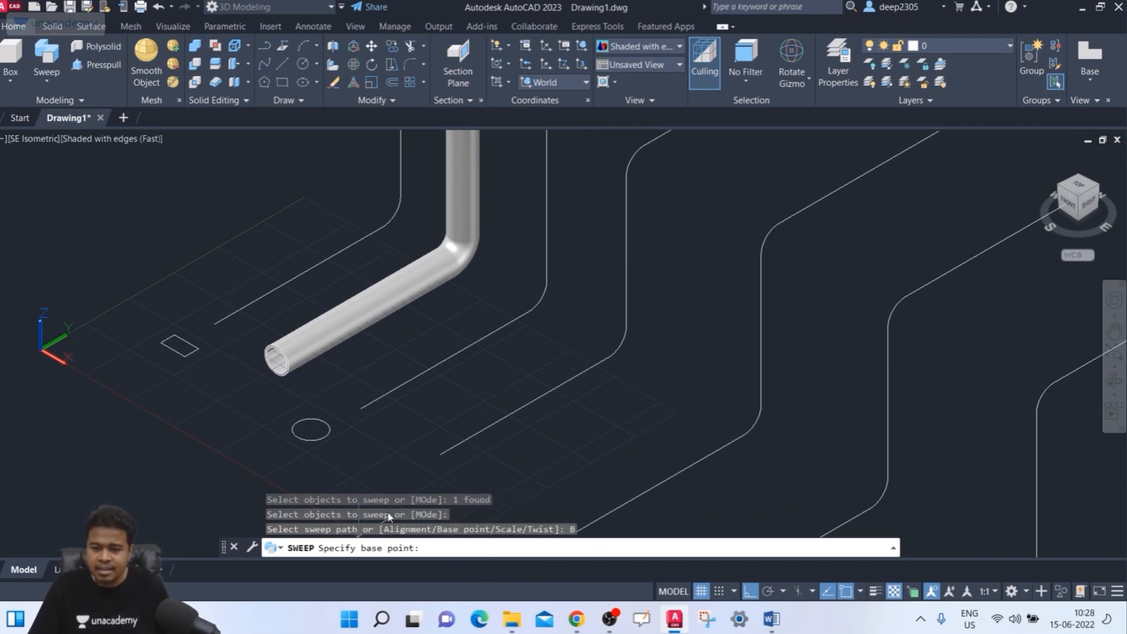
{"action": "scroll", "coordinate": [284, 443], "scroll_direction": "up", "scroll_amount": 5}
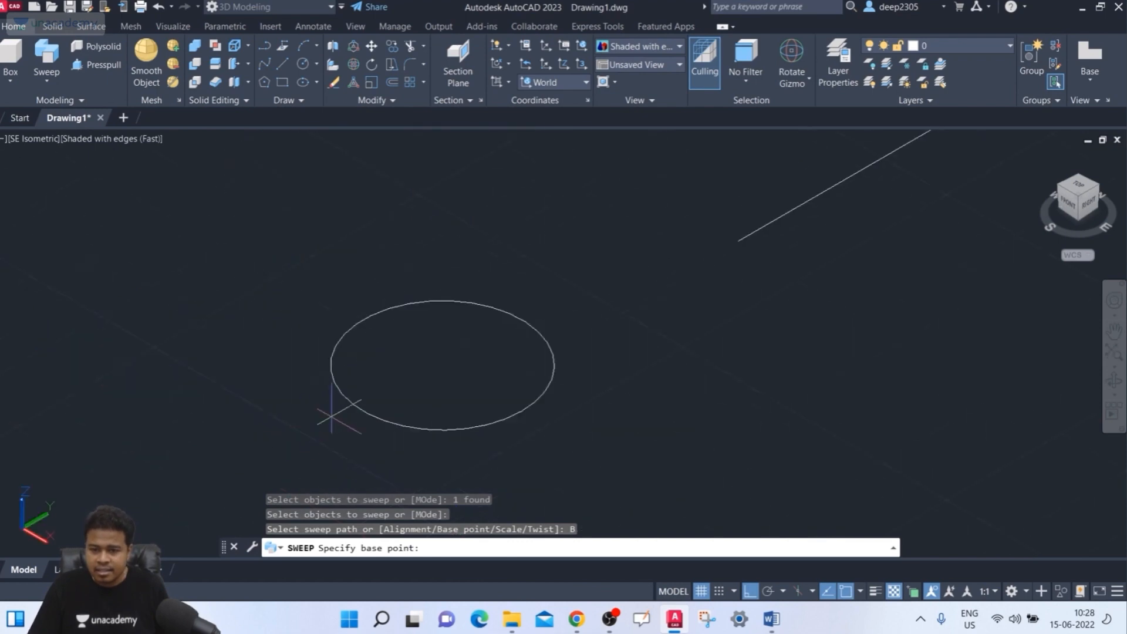
{"action": "left_click", "coordinate": [364, 411]}
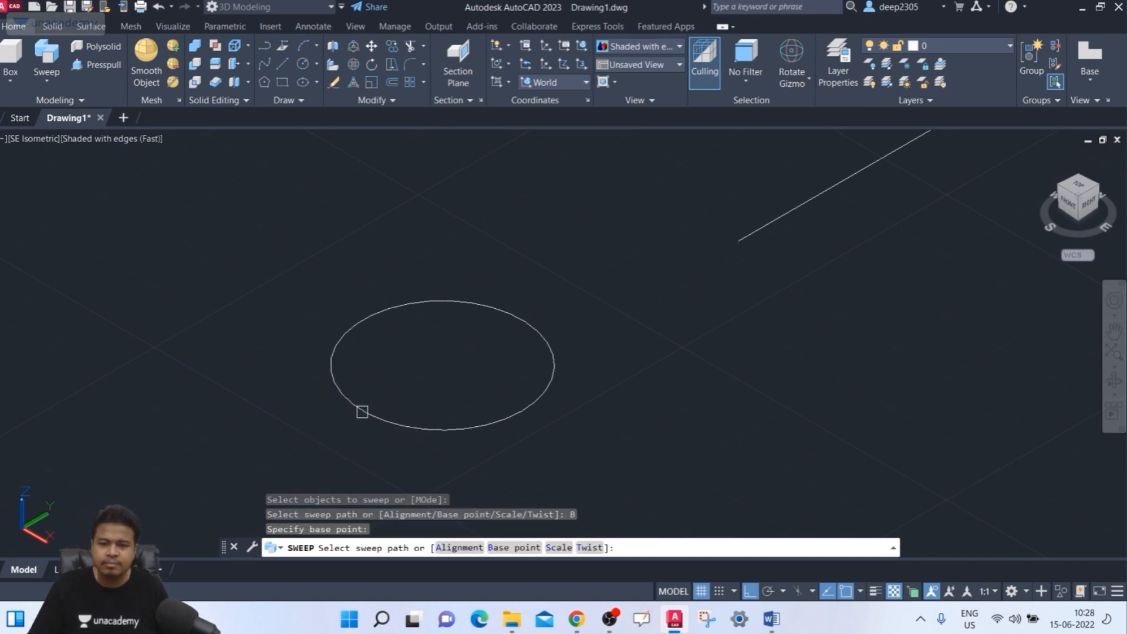
{"action": "scroll", "coordinate": [534, 395], "scroll_direction": "down", "scroll_amount": 4}
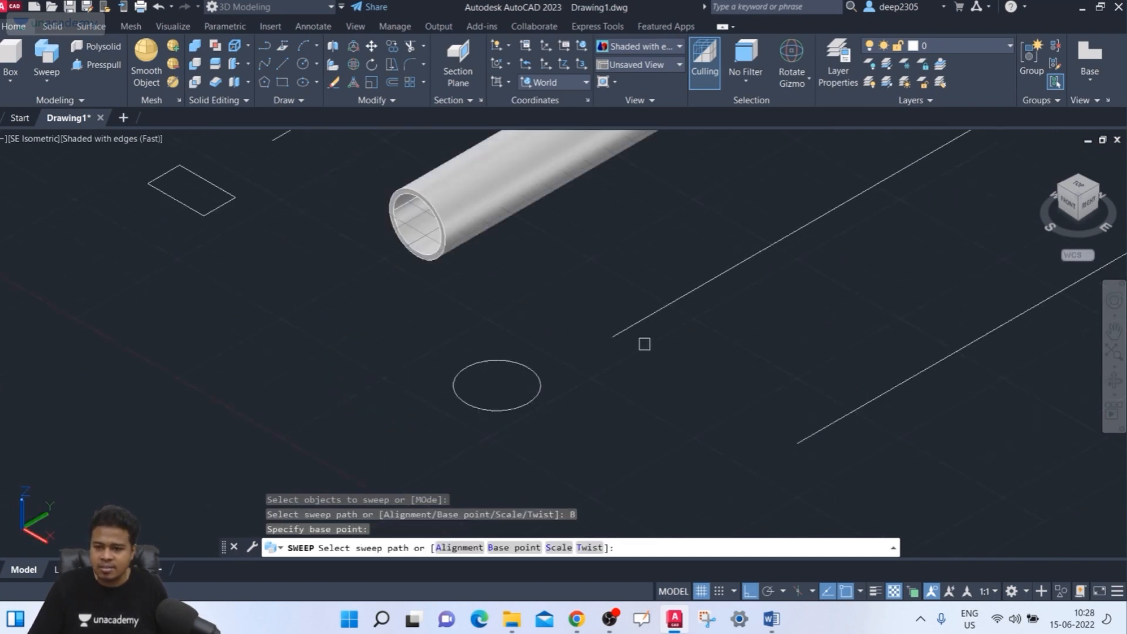
{"action": "left_click", "coordinate": [646, 325]}
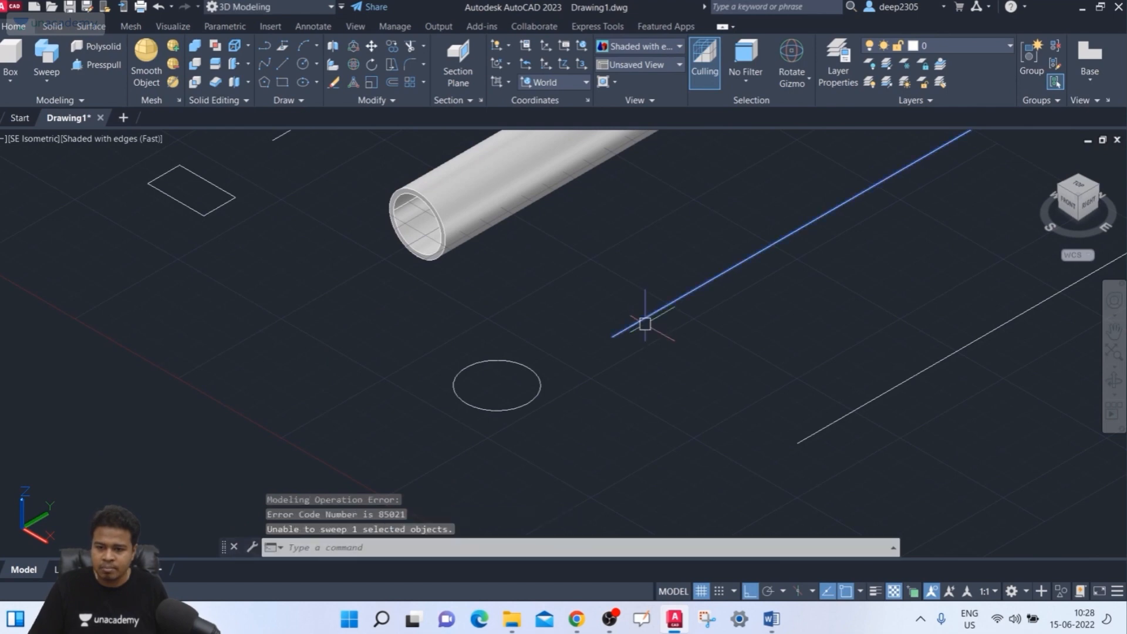
- Examine the circle's size and position relative to the adjacent stepped path and its rounded bends
{"action": "middle_click_drag", "start_coordinate": [429, 521], "coordinate": [336, 478]}
{"action": "scroll", "coordinate": [328, 455], "scroll_direction": "down", "scroll_amount": 6}
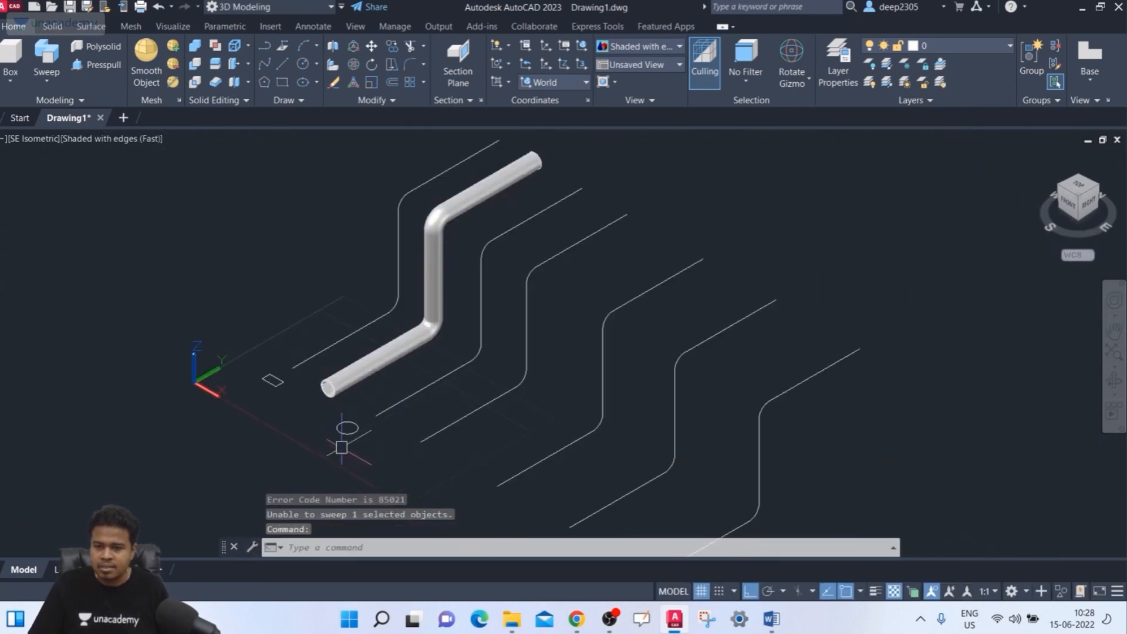
{"action": "scroll", "coordinate": [397, 422], "scroll_direction": "up", "scroll_amount": 2}
{"action": "key", "text": "Escape"}
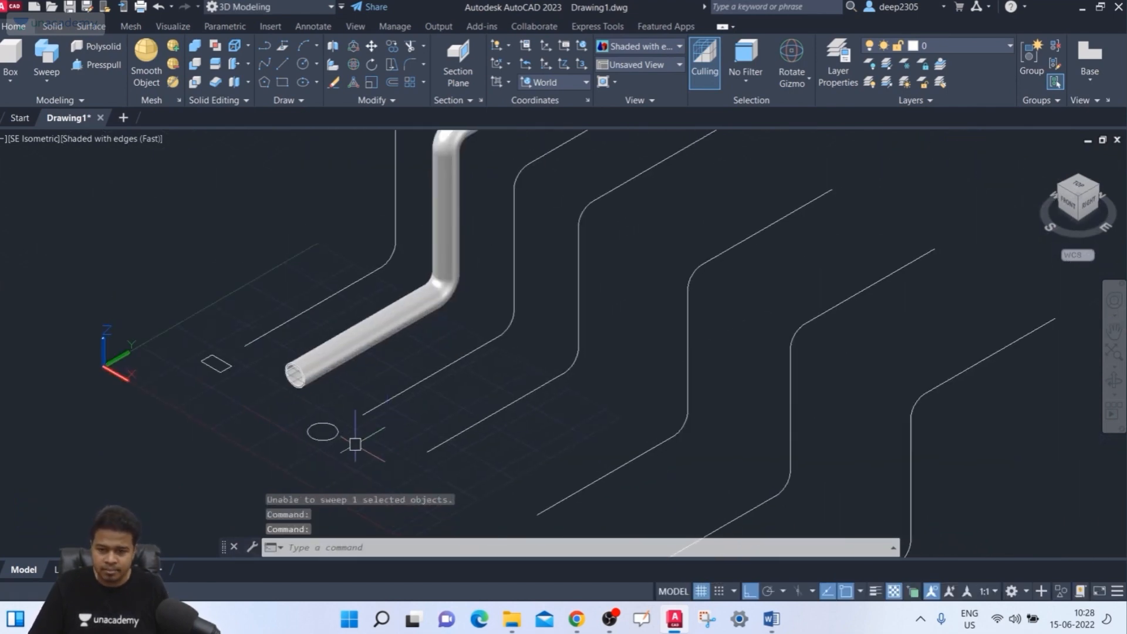
{"action": "scroll", "coordinate": [359, 443], "scroll_direction": "up", "scroll_amount": 2}
{"action": "scroll", "coordinate": [328, 434], "scroll_direction": "up", "scroll_amount": 2}
{"action": "scroll", "coordinate": [352, 446], "scroll_direction": "down", "scroll_amount": 5}
{"action": "key", "text": "Escape"}
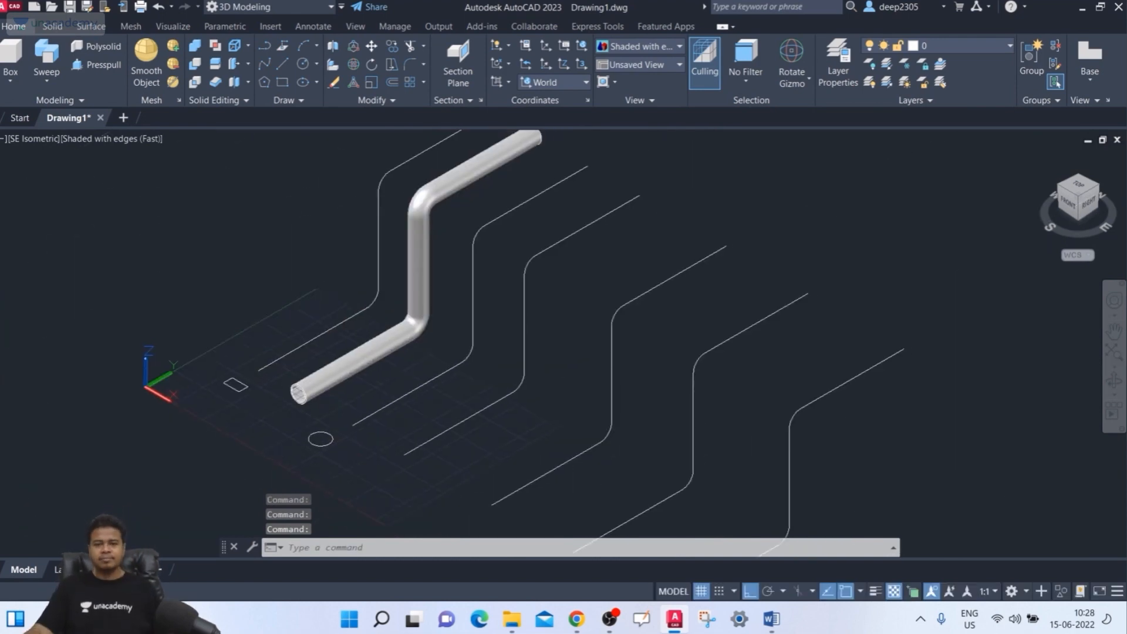
{"action": "scroll", "coordinate": [329, 434], "scroll_direction": "up", "scroll_amount": 4}
{"action": "scroll", "coordinate": [337, 455], "scroll_direction": "up", "scroll_amount": 3}
{"action": "scroll", "coordinate": [343, 470], "scroll_direction": "down", "scroll_amount": 5}
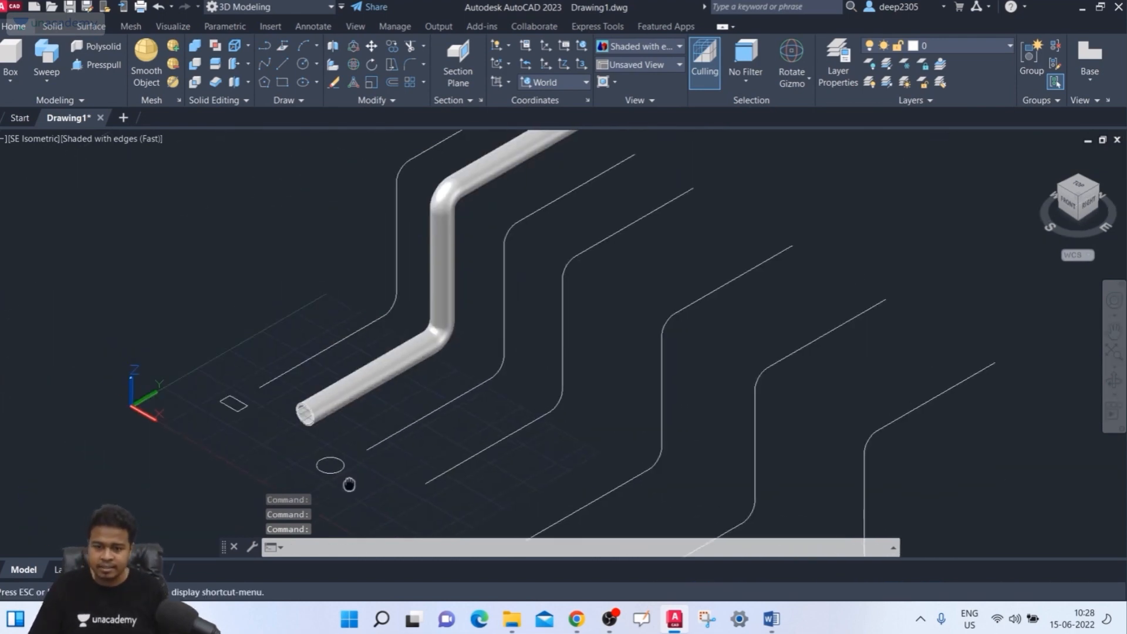
{"action": "scroll", "coordinate": [347, 484], "scroll_direction": "up", "scroll_amount": 1}
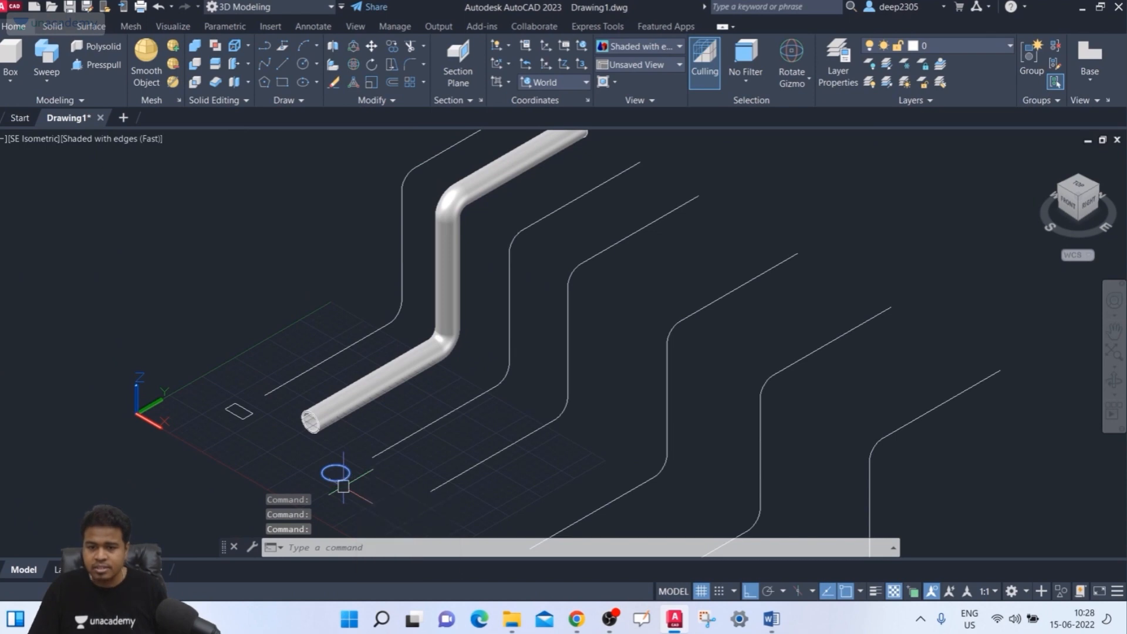
{"action": "scroll", "coordinate": [341, 497], "scroll_direction": "up", "scroll_amount": 3}
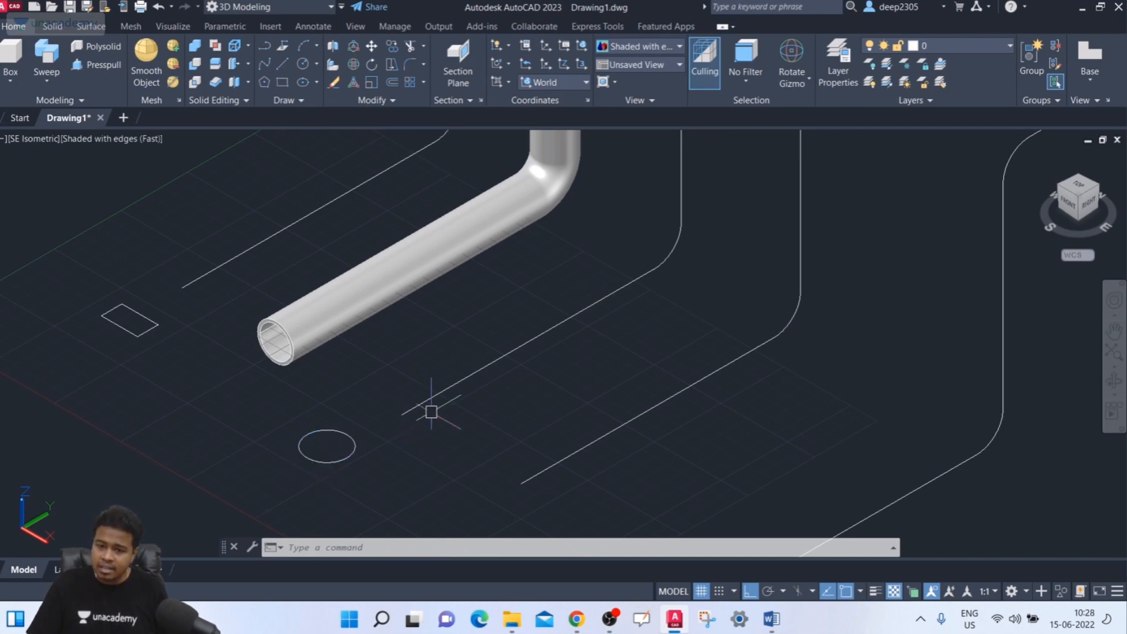
{"action": "scroll", "coordinate": [638, 370], "scroll_direction": "down", "scroll_amount": 3}
{"action": "scroll", "coordinate": [644, 341], "scroll_direction": "up", "scroll_amount": 4}
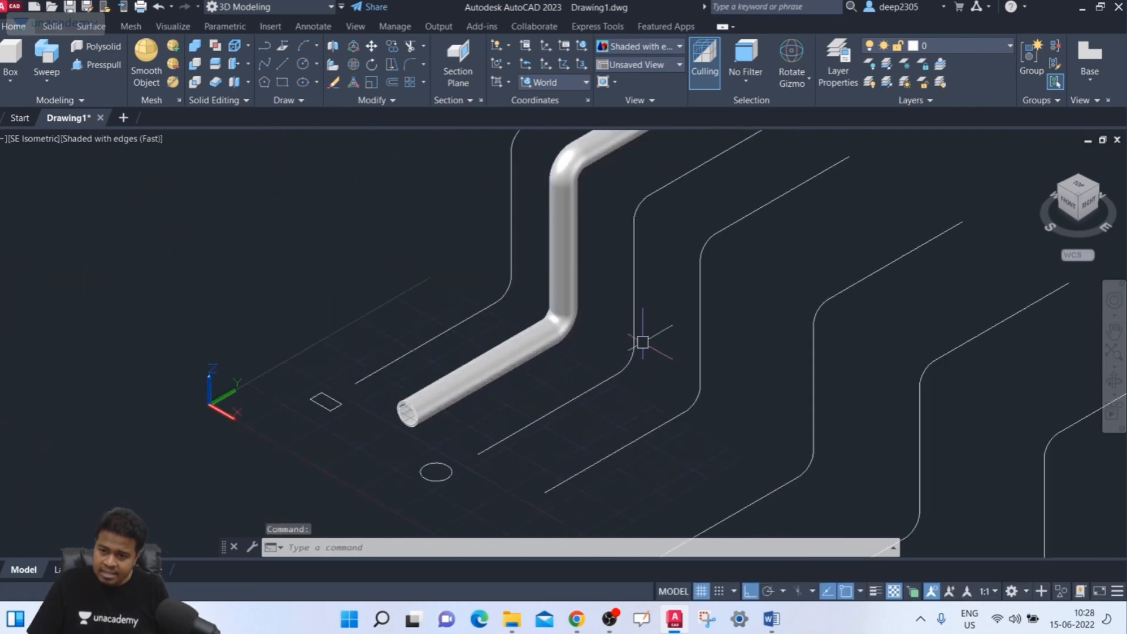
{"action": "scroll", "coordinate": [588, 410], "scroll_direction": "down", "scroll_amount": 3}
{"action": "scroll", "coordinate": [587, 410], "scroll_direction": "down", "scroll_amount": 2}
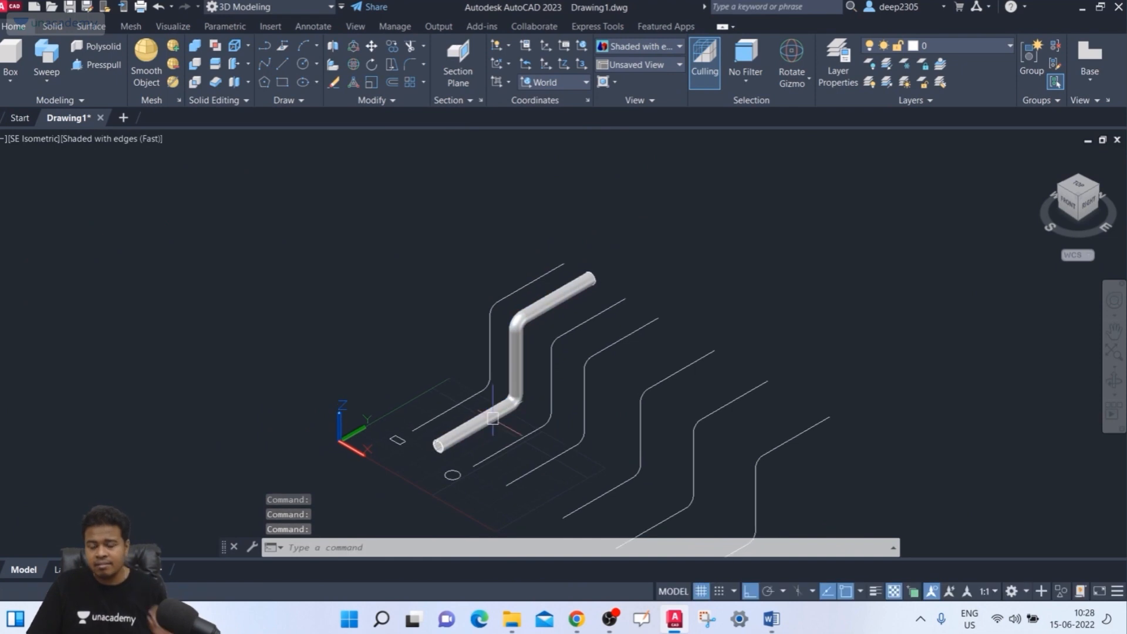
- Try to sweep the circle along the same path again, with the base point at the circle's quadrant facing the path
{"action": "scroll", "coordinate": [464, 493], "scroll_direction": "up", "scroll_amount": 3}
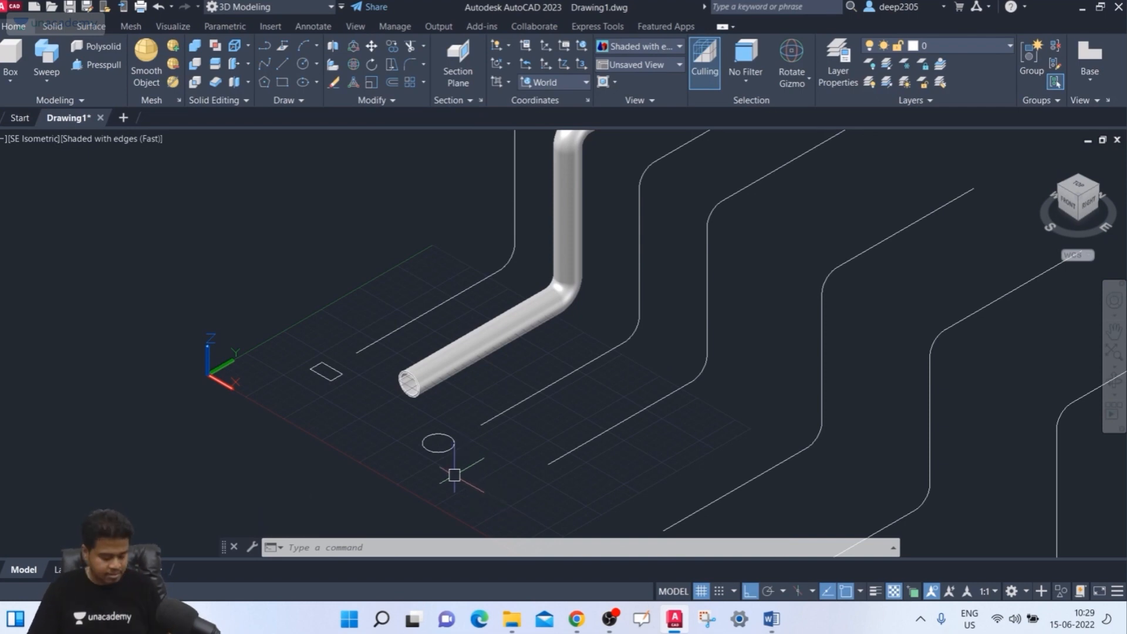
{"action": "type", "text": "sw"}
{"action": "key", "text": "Return"}
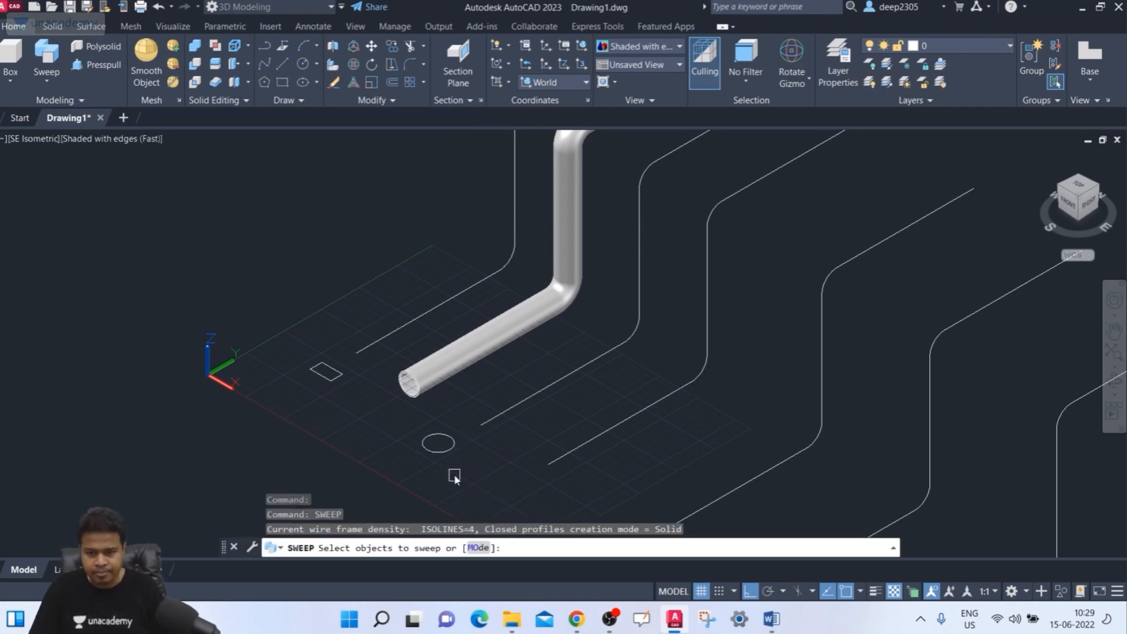
{"action": "left_click", "coordinate": [438, 454]}
{"action": "key", "text": "Return"}
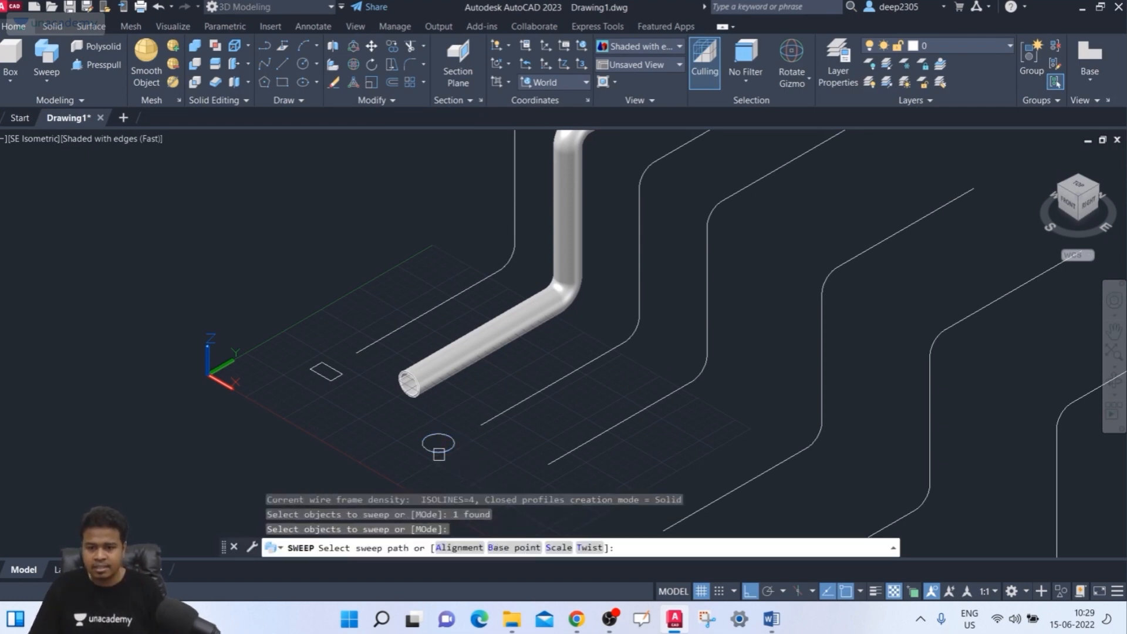
{"action": "left_click", "coordinate": [506, 547]}
{"action": "scroll", "coordinate": [452, 444], "scroll_direction": "up", "scroll_amount": 4}
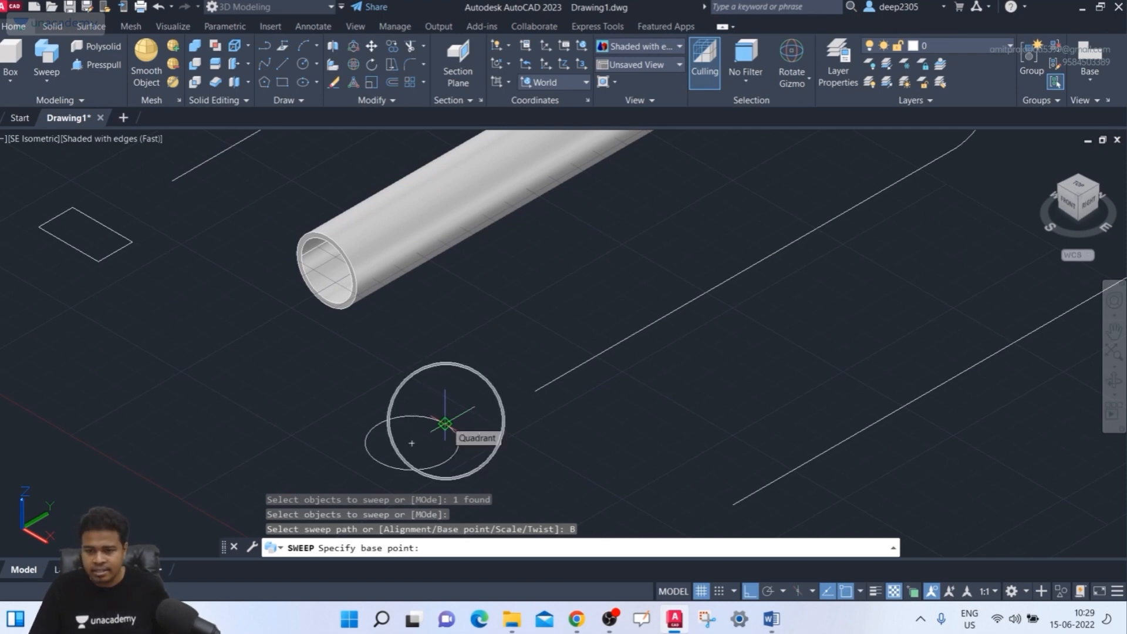
{"action": "left_click", "coordinate": [445, 423]}
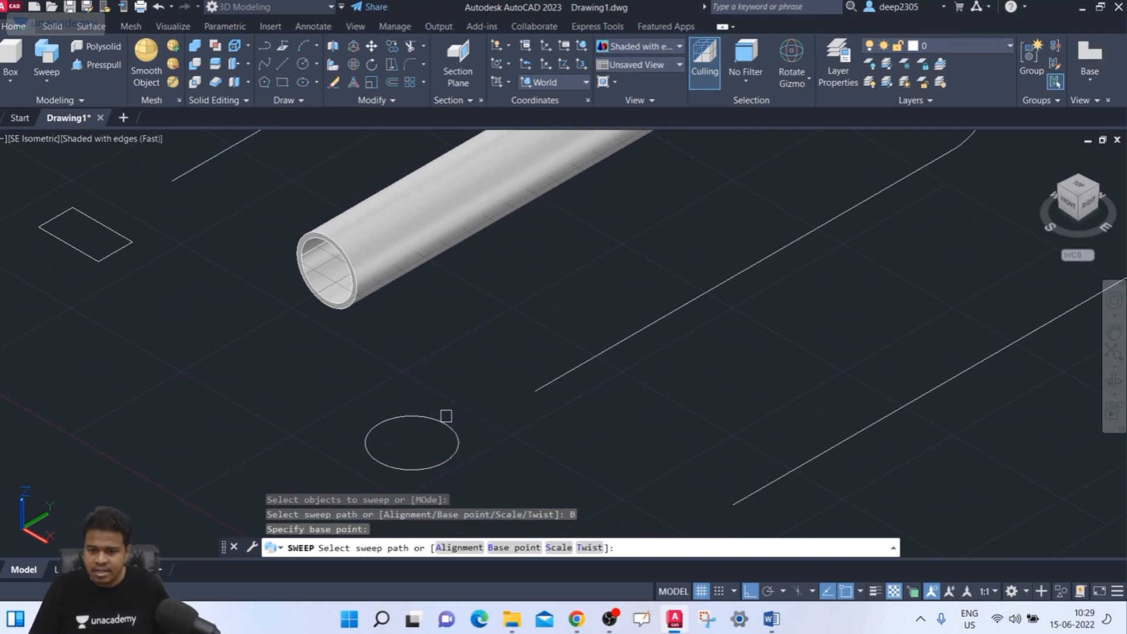
{"action": "left_click", "coordinate": [541, 385]}
- Erase the circle drawn in front of the path next to the hollow pipe
{"action": "scroll", "coordinate": [403, 512], "scroll_direction": "down", "scroll_amount": 3}
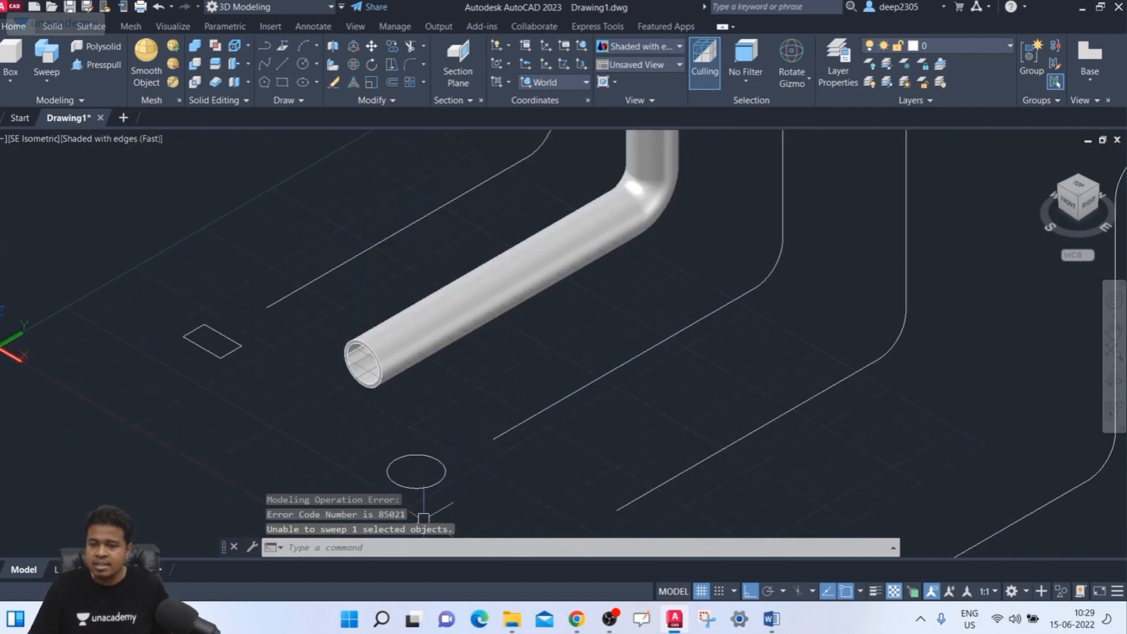
{"action": "scroll", "coordinate": [619, 417], "scroll_direction": "down", "scroll_amount": 3}
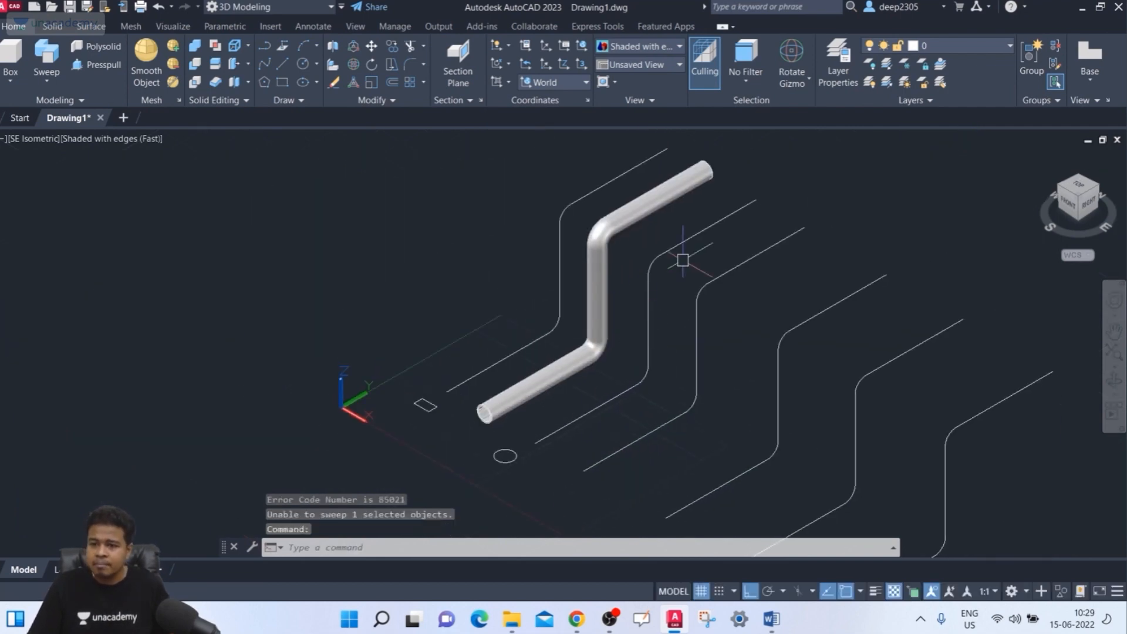
{"action": "scroll", "coordinate": [680, 256], "scroll_direction": "up", "scroll_amount": 2}
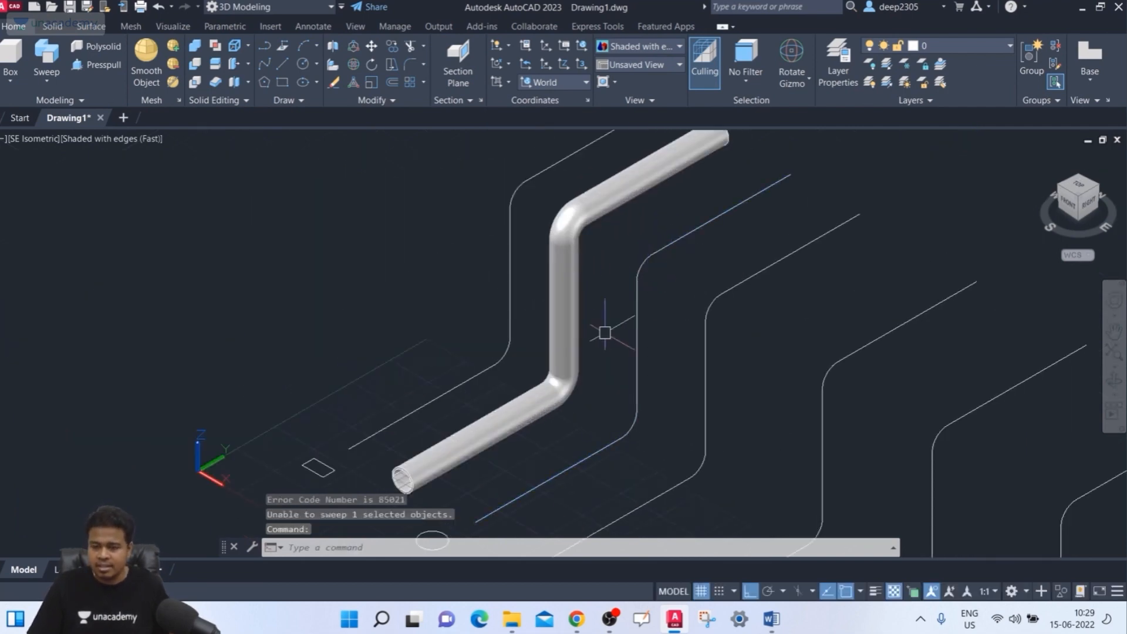
{"action": "scroll", "coordinate": [603, 327], "scroll_direction": "down", "scroll_amount": 2}
{"action": "scroll", "coordinate": [468, 485], "scroll_direction": "up", "scroll_amount": 3}
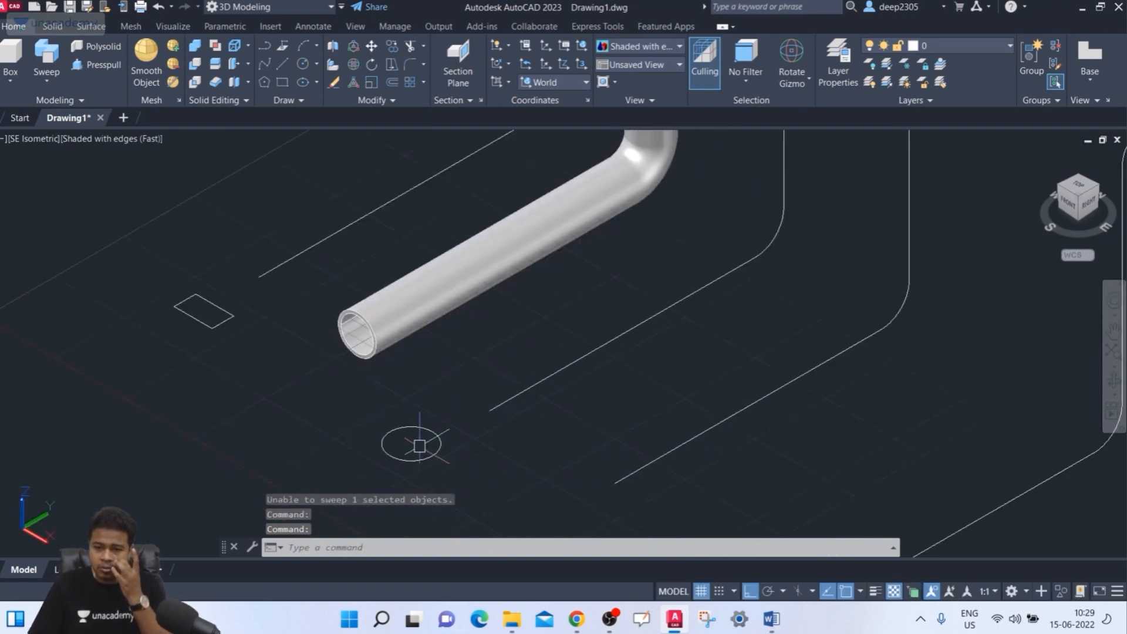
{"action": "scroll", "coordinate": [409, 443], "scroll_direction": "up", "scroll_amount": 2}
{"action": "left_click", "coordinate": [441, 425]}
{"action": "key", "text": "Escape"}
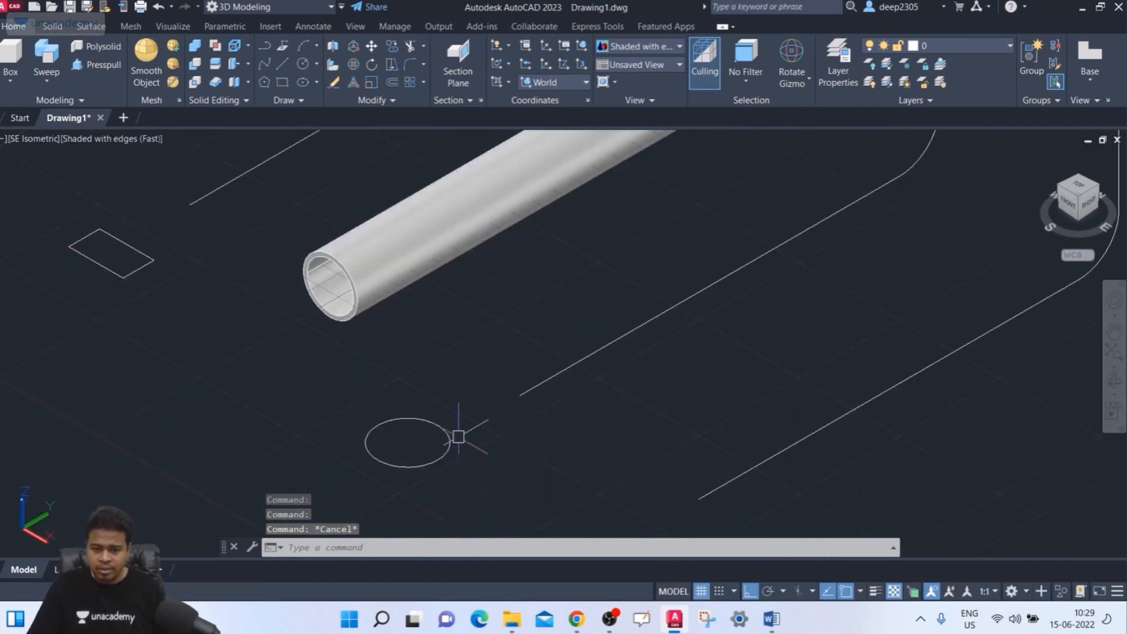
{"action": "left_click", "coordinate": [461, 450]}
{"action": "left_click", "coordinate": [438, 468]}
{"action": "key", "text": "Delete"}
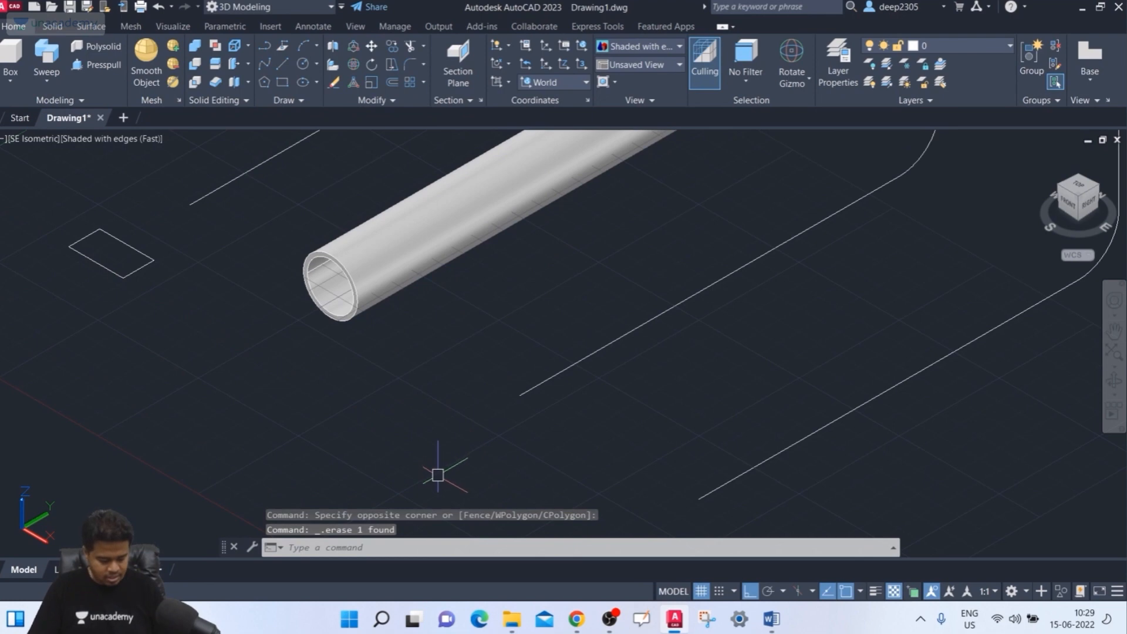
- Draw a circle of radius 5 in front of the stepped path next to the hollow pipe
{"action": "key", "text": "Return"}
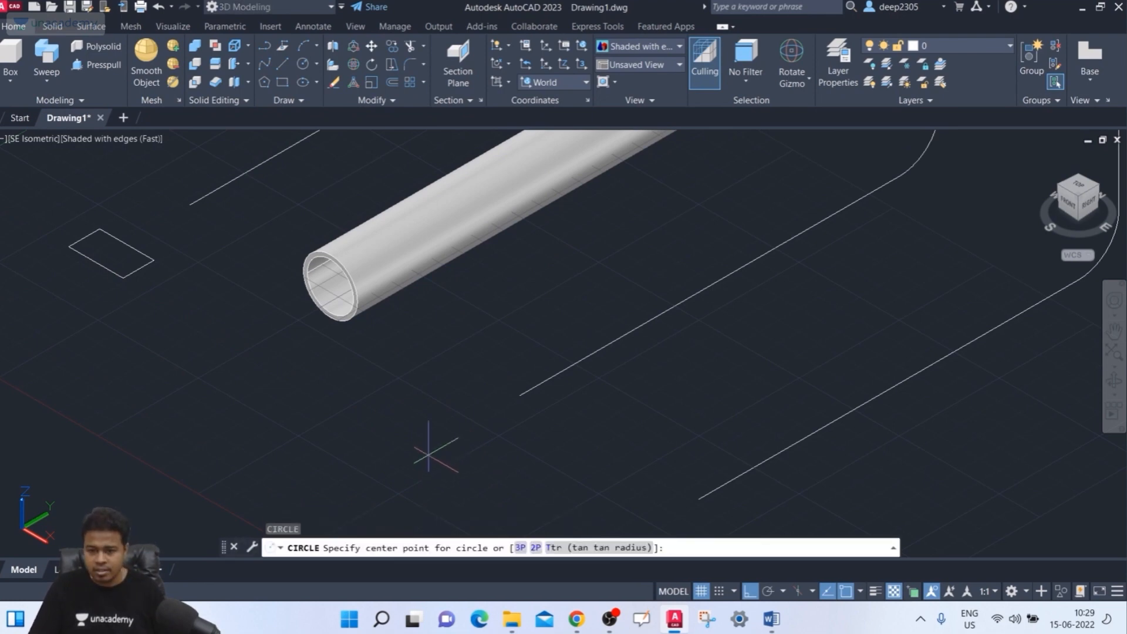
{"action": "left_click", "coordinate": [421, 451]}
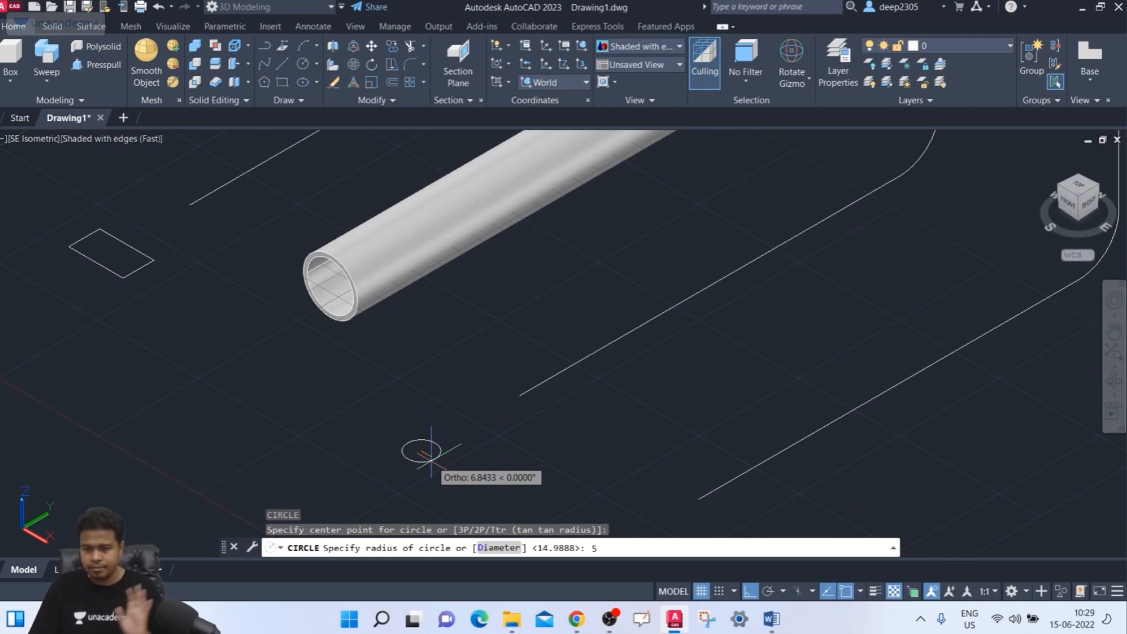
{"action": "key", "text": "Return"}
{"action": "scroll", "coordinate": [433, 468], "scroll_direction": "up", "scroll_amount": 3}
{"action": "scroll", "coordinate": [433, 469], "scroll_direction": "down", "scroll_amount": 4}
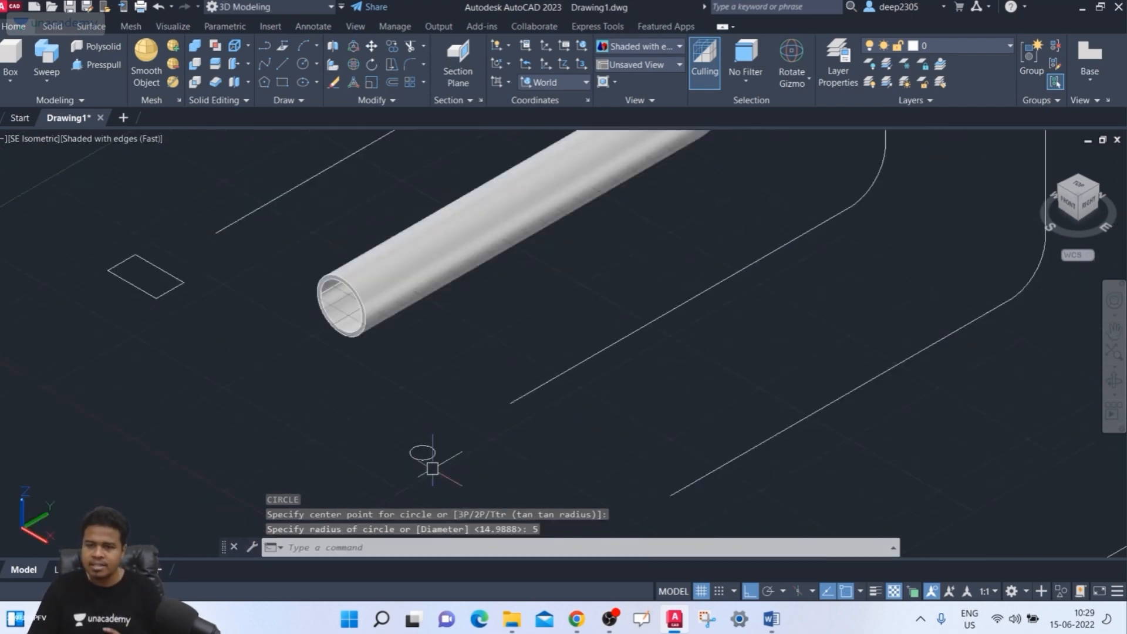
- Sweep the radius 5 circle along the path next to the hollow pipe, using the circle's front quadrant, facing away from the path, as base point
{"action": "type", "text": "sw"}
{"action": "key", "text": "Return"}
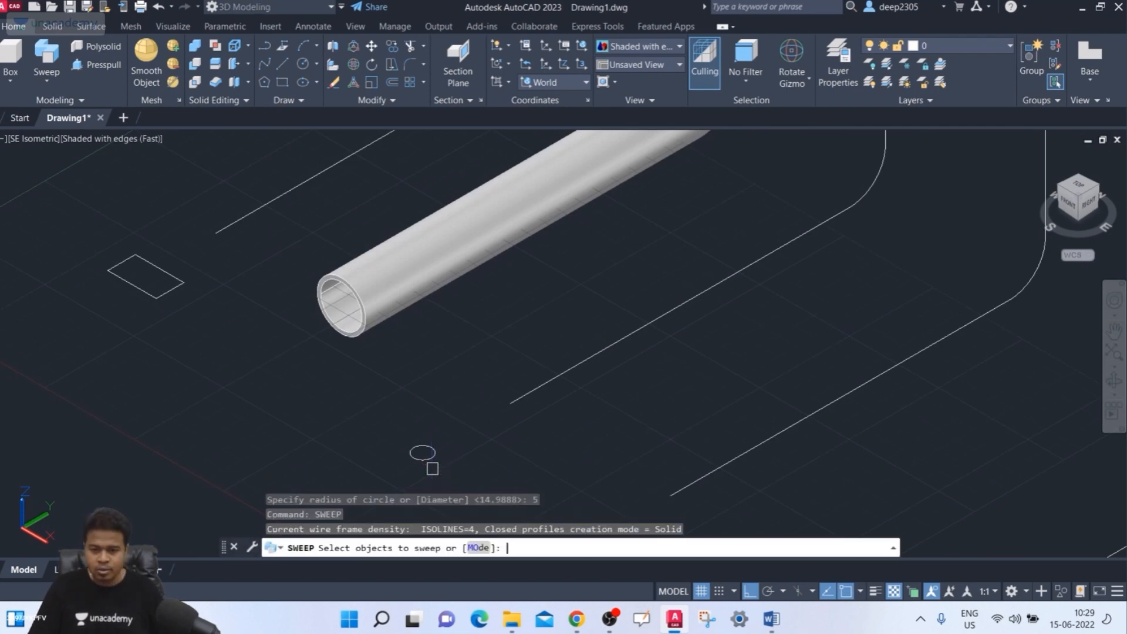
{"action": "left_click", "coordinate": [422, 462]}
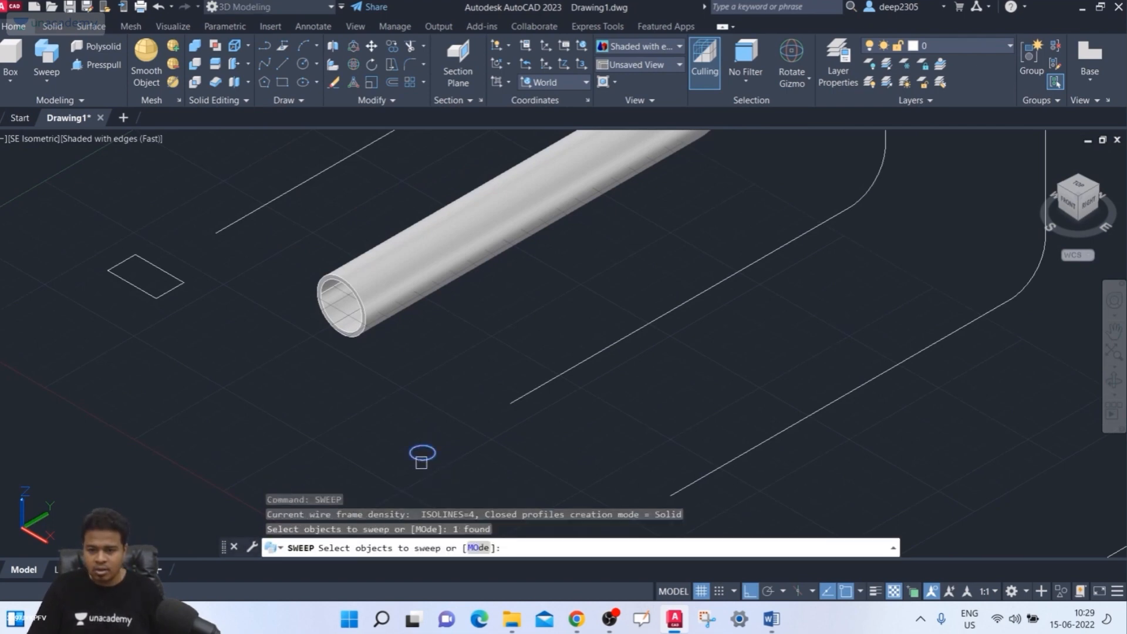
{"action": "key", "text": "Return"}
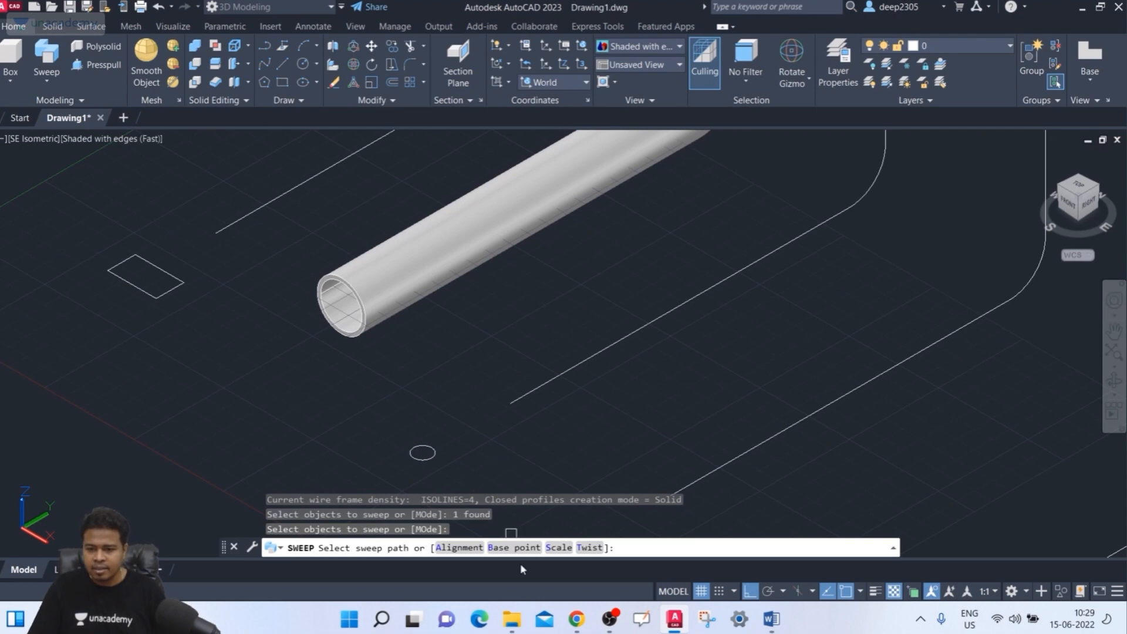
{"action": "left_click", "coordinate": [516, 547]}
{"action": "scroll", "coordinate": [428, 461], "scroll_direction": "up", "scroll_amount": 5}
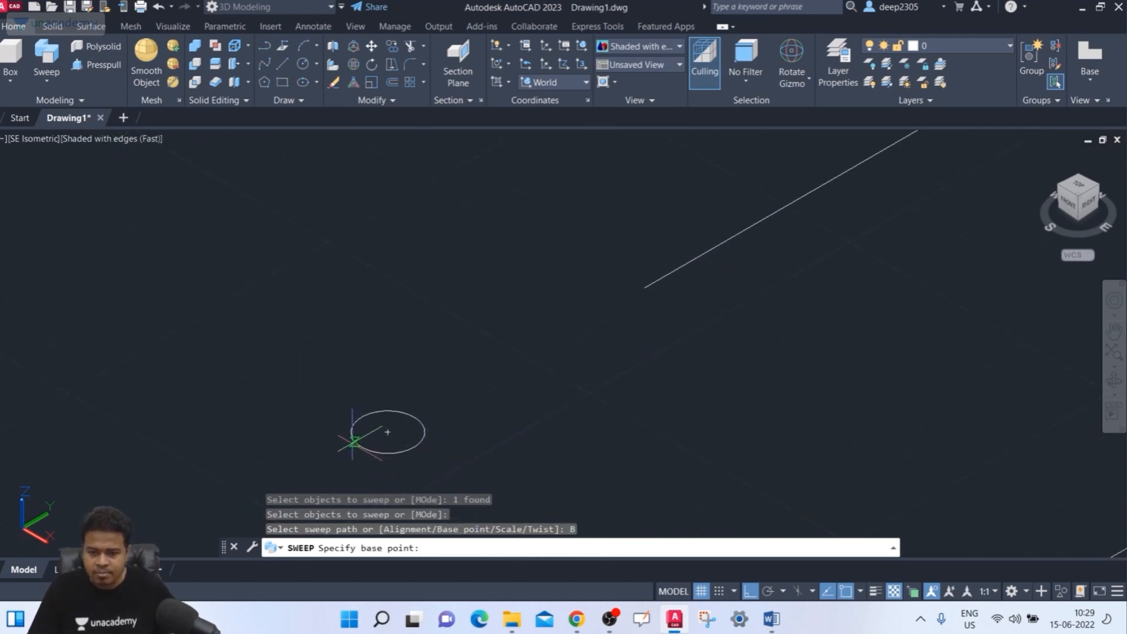
{"action": "scroll", "coordinate": [352, 433], "scroll_direction": "up", "scroll_amount": 4}
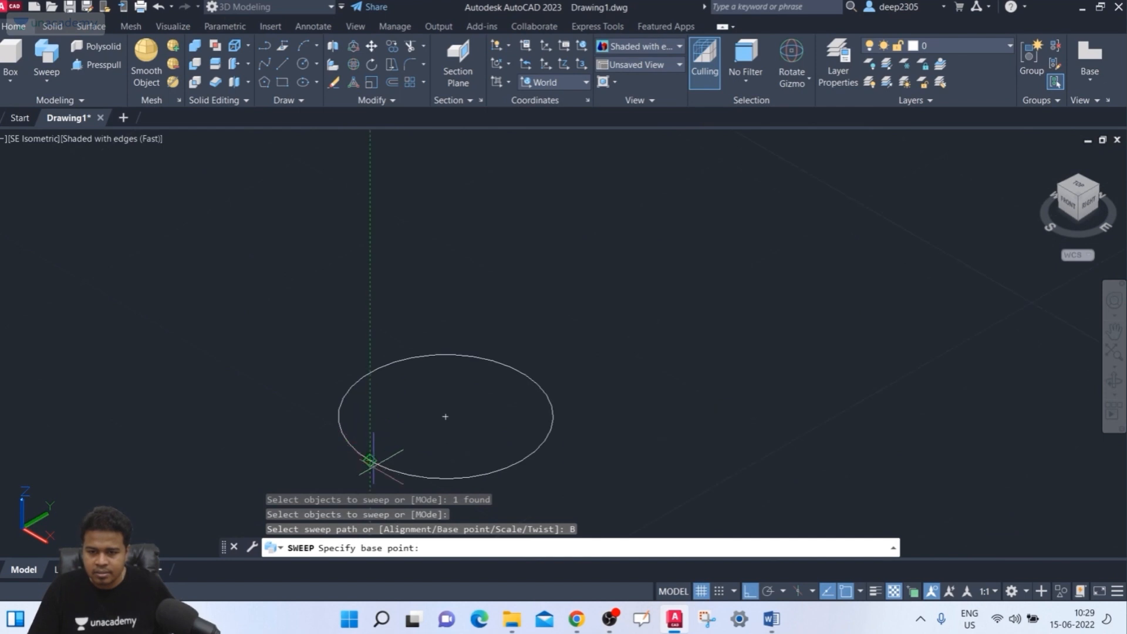
{"action": "left_click", "coordinate": [370, 461]}
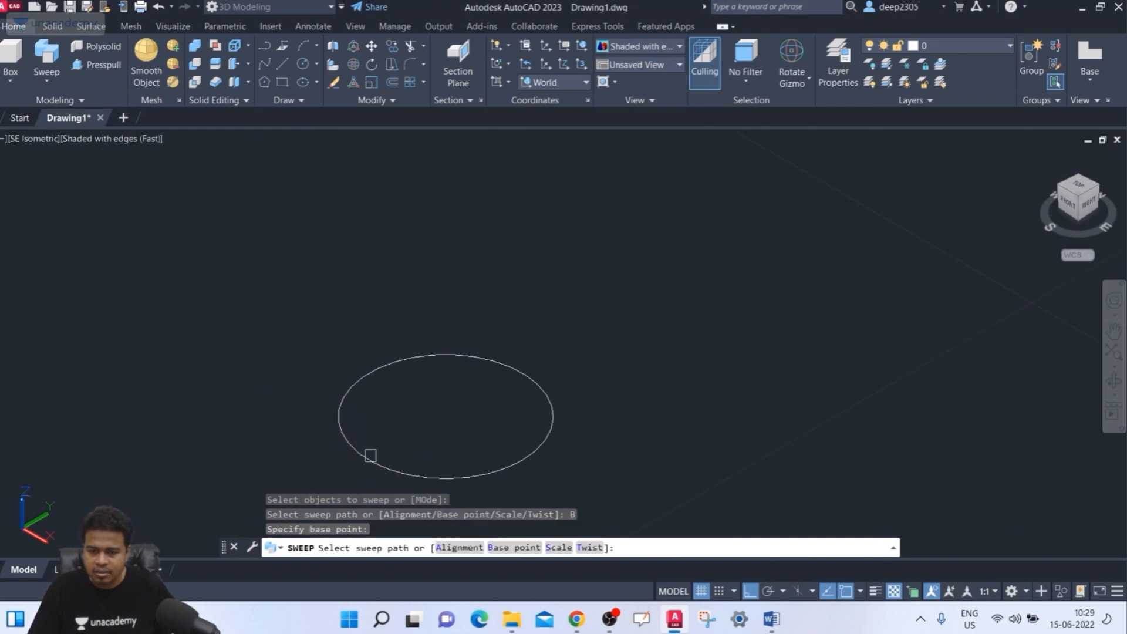
{"action": "scroll", "coordinate": [506, 401], "scroll_direction": "down", "scroll_amount": 6}
{"action": "middle_click_drag", "start_coordinate": [548, 399], "coordinate": [437, 398]}
{"action": "left_click", "coordinate": [491, 332]}
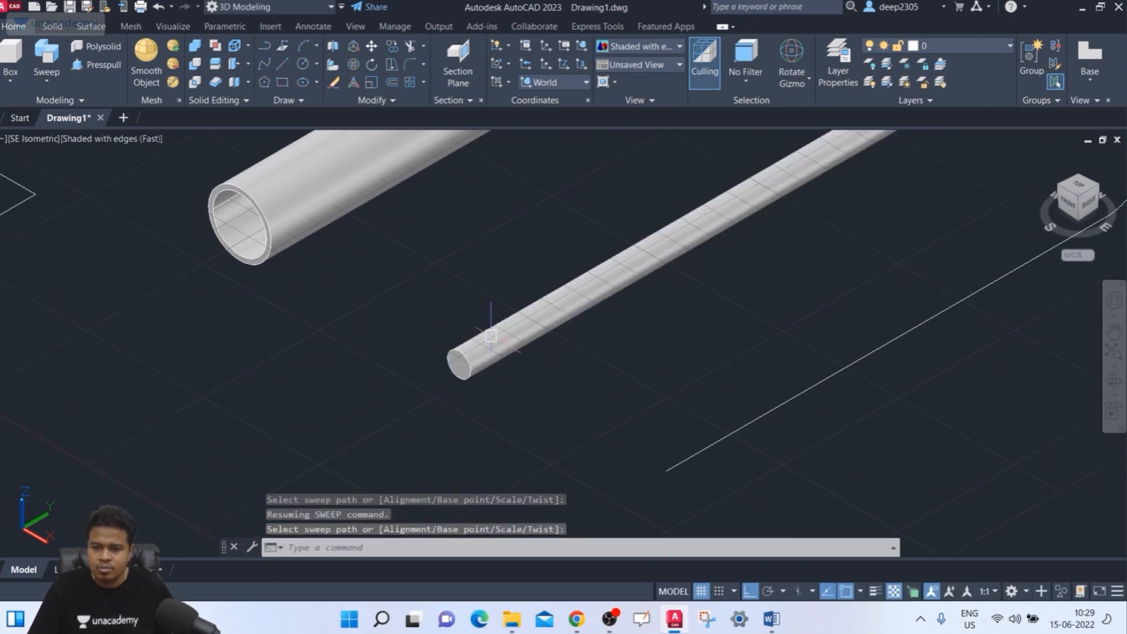
- Compare the ends of the hollow pipe and the thin swept pipe from the front to see how each sits relative to its path
{"action": "middle_click_drag", "start_coordinate": [481, 410], "coordinate": [579, 342], "text": "shift"}
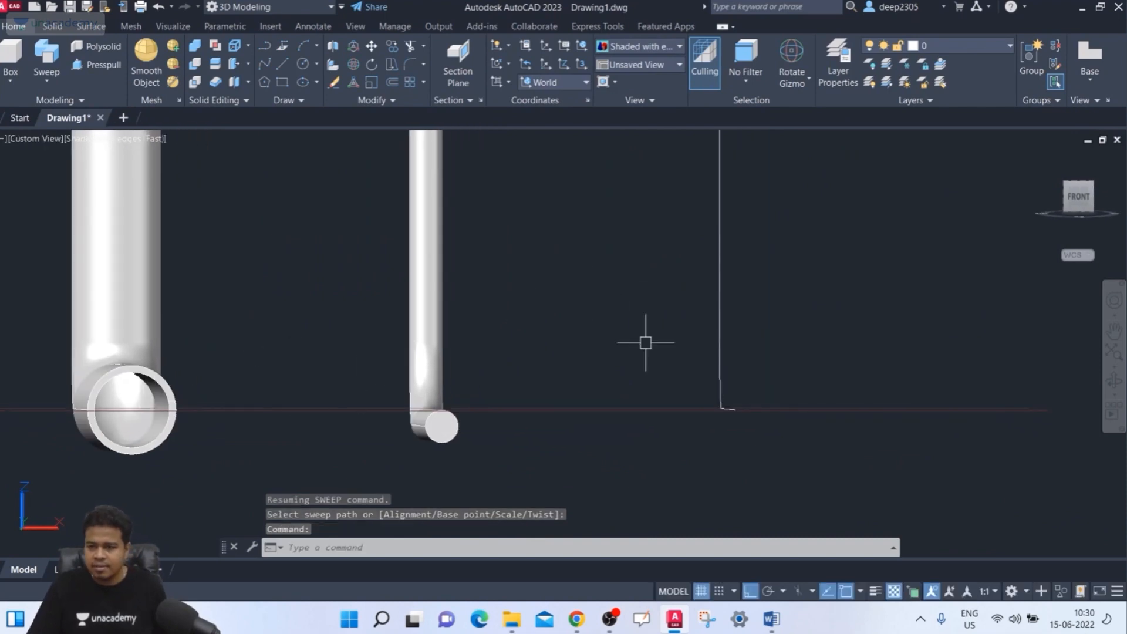
{"action": "left_click", "coordinate": [1083, 199]}
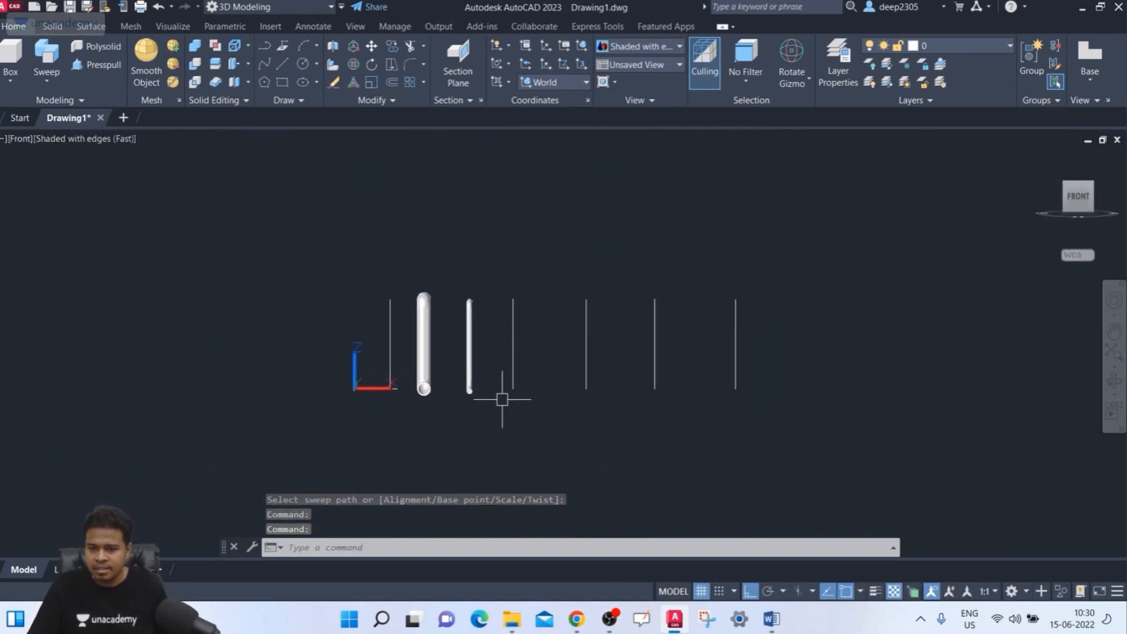
{"action": "scroll", "coordinate": [572, 418], "scroll_direction": "up", "scroll_amount": 3}
{"action": "middle_click_drag", "start_coordinate": [872, 405], "coordinate": [780, 403]}
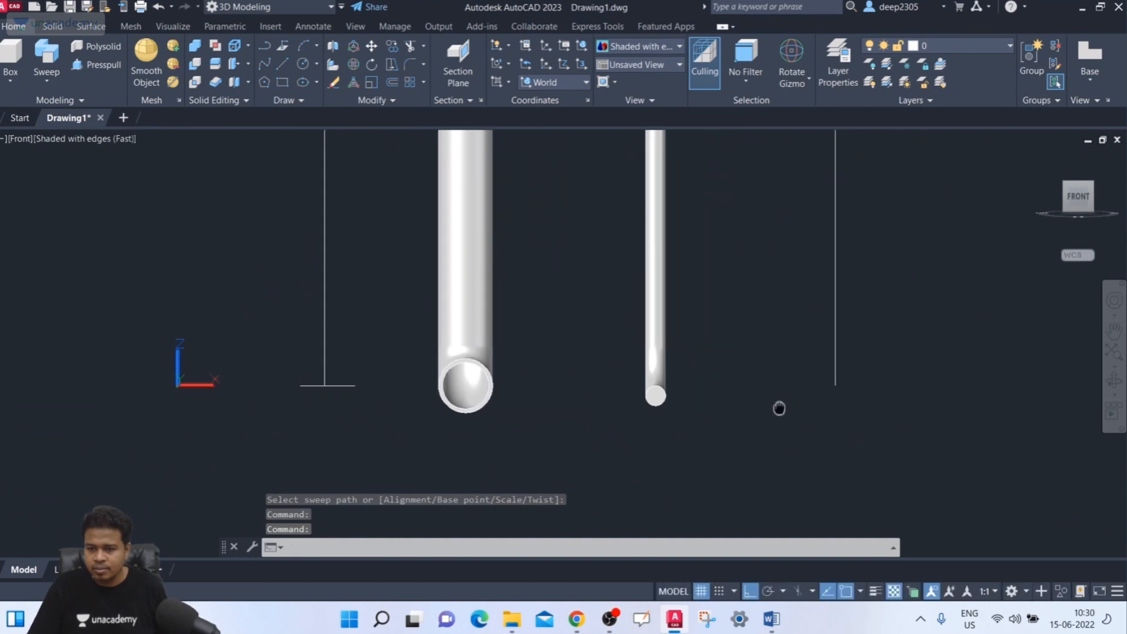
{"action": "scroll", "coordinate": [687, 414], "scroll_direction": "up", "scroll_amount": 3}
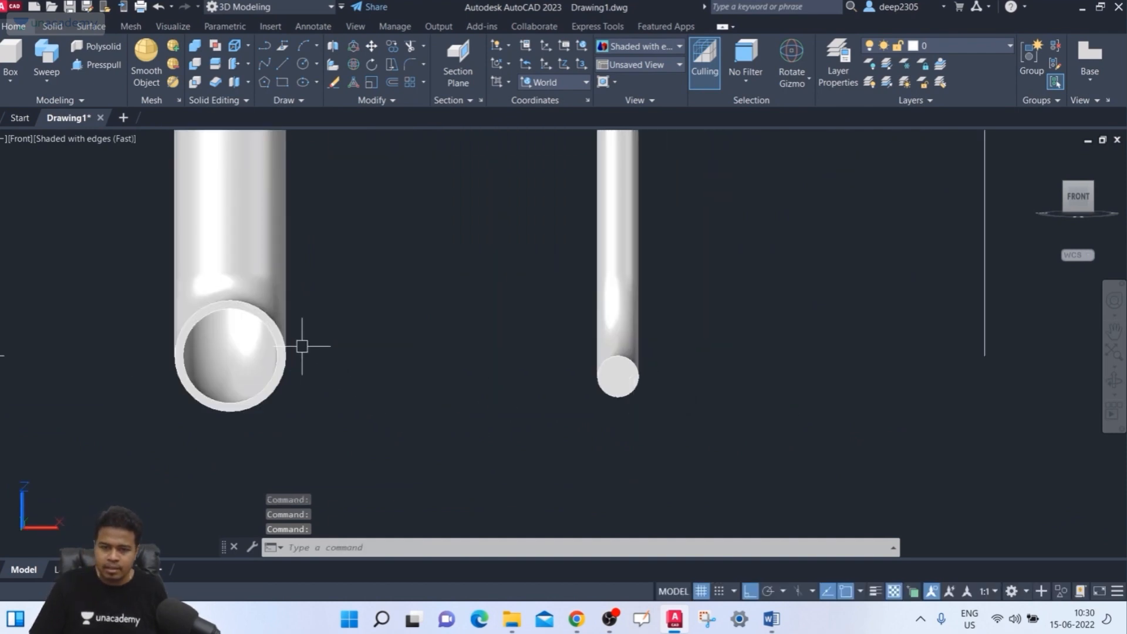
{"action": "scroll", "coordinate": [302, 346], "scroll_direction": "down", "scroll_amount": 4}
{"action": "middle_click_drag", "start_coordinate": [214, 361], "coordinate": [366, 423], "text": "shift"}
{"action": "scroll", "coordinate": [260, 357], "scroll_direction": "up", "scroll_amount": 3}
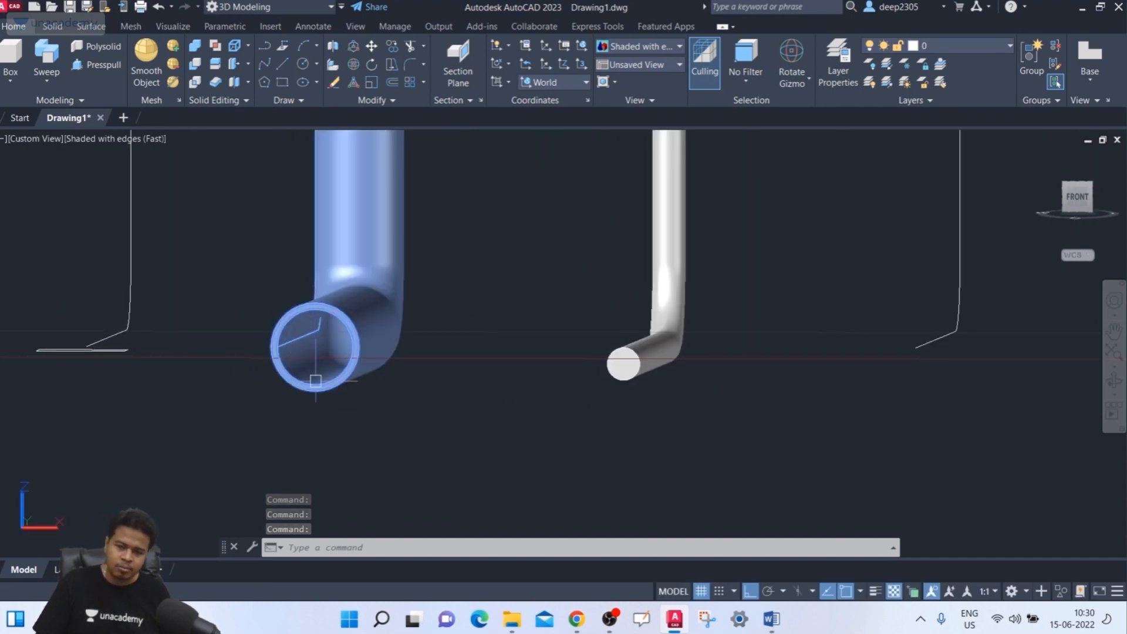
{"action": "mouse_move", "coordinate": [461, 433]}
{"action": "middle_mouse_down", "text": "shift"}
{"action": "mouse_move", "coordinate": [478, 428]}
{"action": "mouse_move", "coordinate": [468, 431]}
{"action": "middle_mouse_up", "text": "shift"}
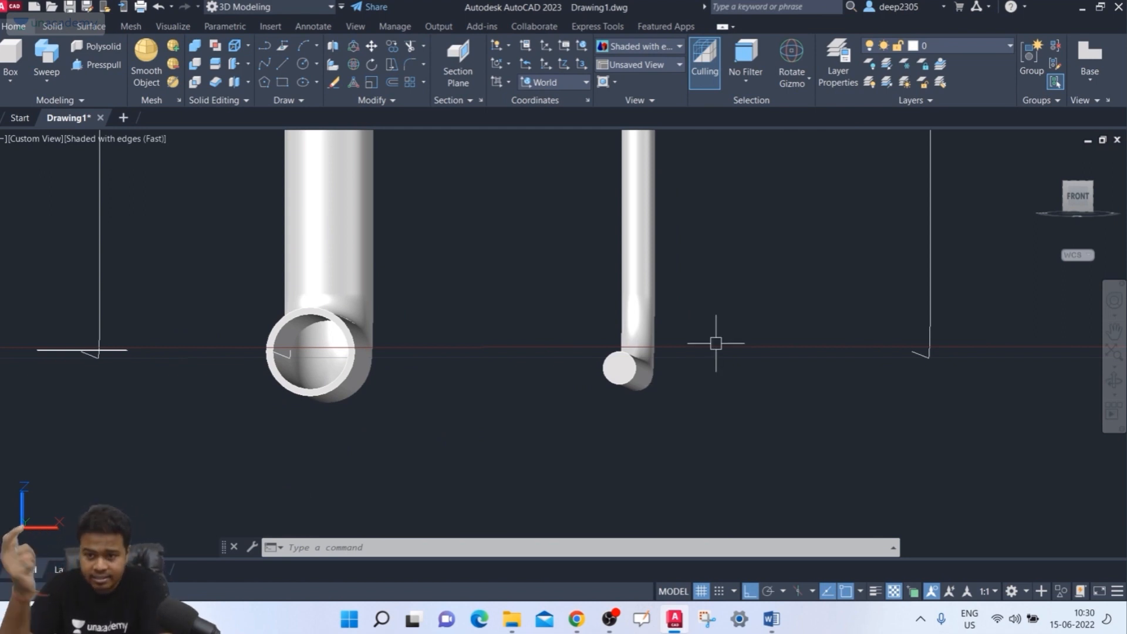
{"action": "scroll", "coordinate": [623, 359], "scroll_direction": "up", "scroll_amount": 4}
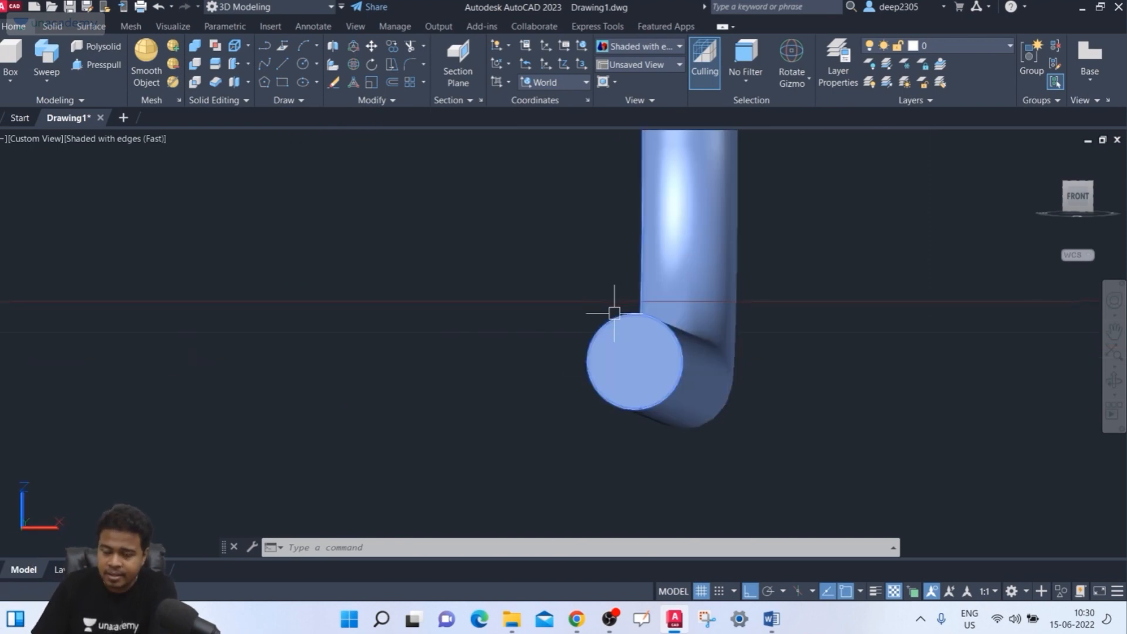
- Return to the SE Isometric view and draw a circle of radius 5 in front of the path next to the thin pipe
{"action": "scroll", "coordinate": [612, 311], "scroll_direction": "down", "scroll_amount": 6}
{"action": "mouse_move", "coordinate": [642, 339]}
{"action": "middle_mouse_down", "text": "shift"}
{"action": "mouse_move", "coordinate": [593, 390]}
{"action": "mouse_move", "coordinate": [634, 359]}
{"action": "middle_mouse_up", "text": "shift"}
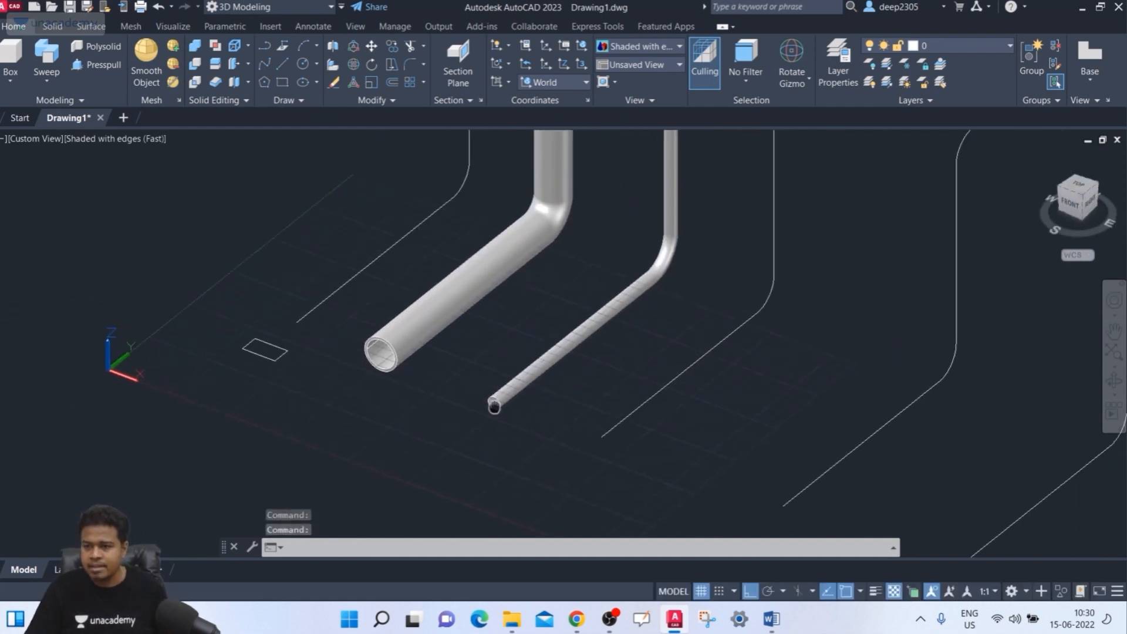
{"action": "left_click", "coordinate": [1084, 198]}
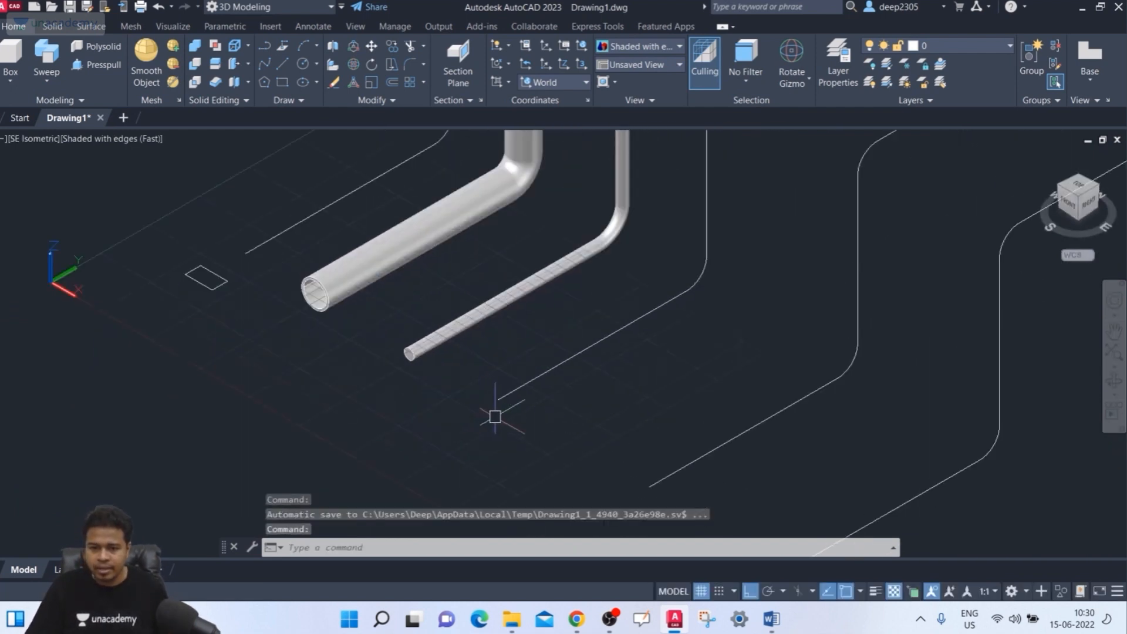
{"action": "type", "text": "c"}
{"action": "key", "text": "Return"}
{"action": "scroll", "coordinate": [452, 435], "scroll_direction": "up", "scroll_amount": 3}
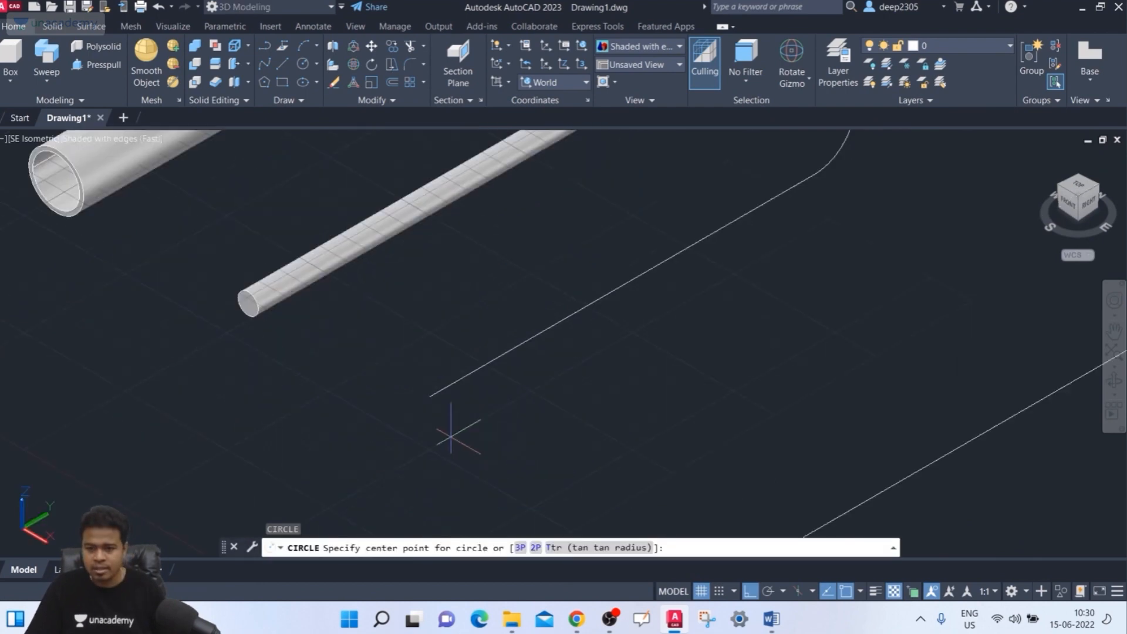
{"action": "left_click", "coordinate": [351, 445]}
{"action": "type", "text": "5"}
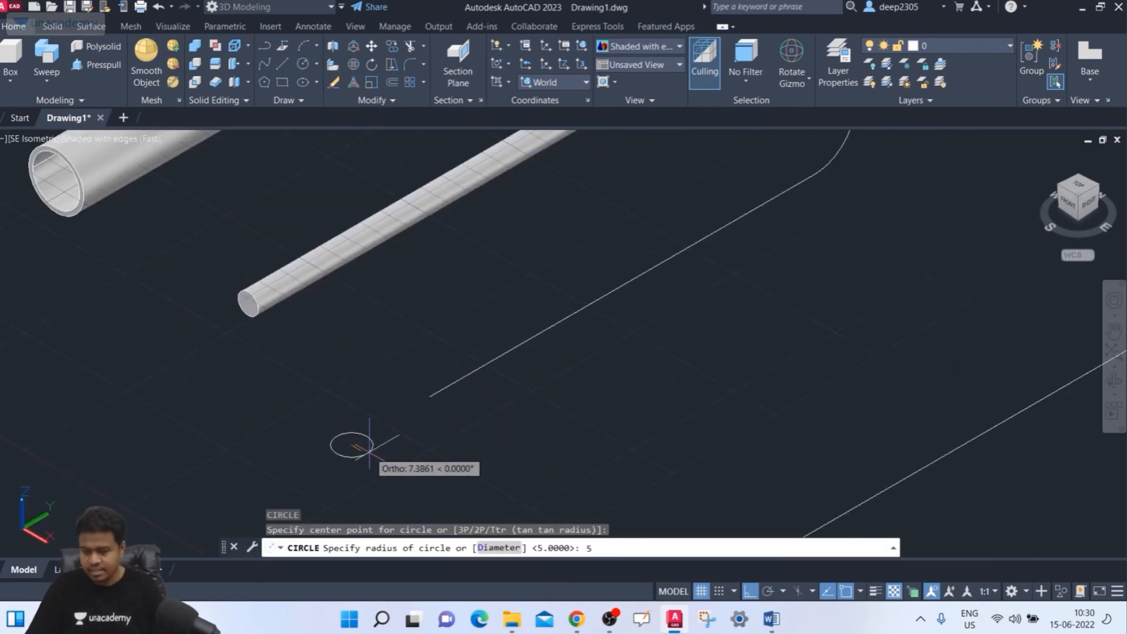
{"action": "key", "text": "Return"}
{"action": "scroll", "coordinate": [364, 440], "scroll_direction": "up", "scroll_amount": 4}
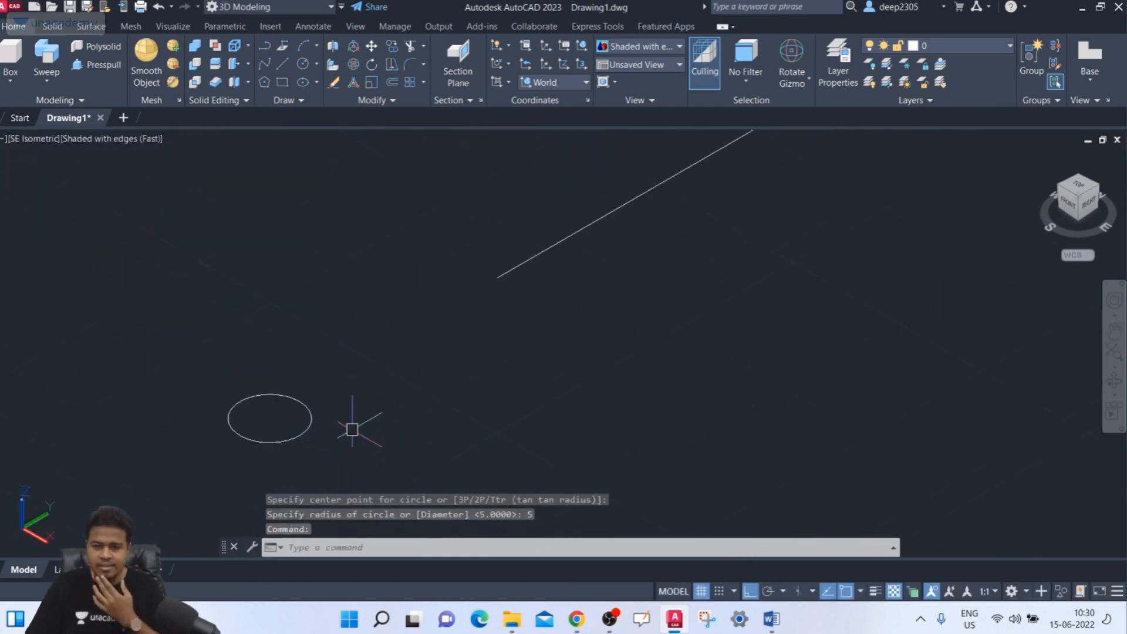
{"action": "scroll", "coordinate": [314, 352], "scroll_direction": "down", "scroll_amount": 4}
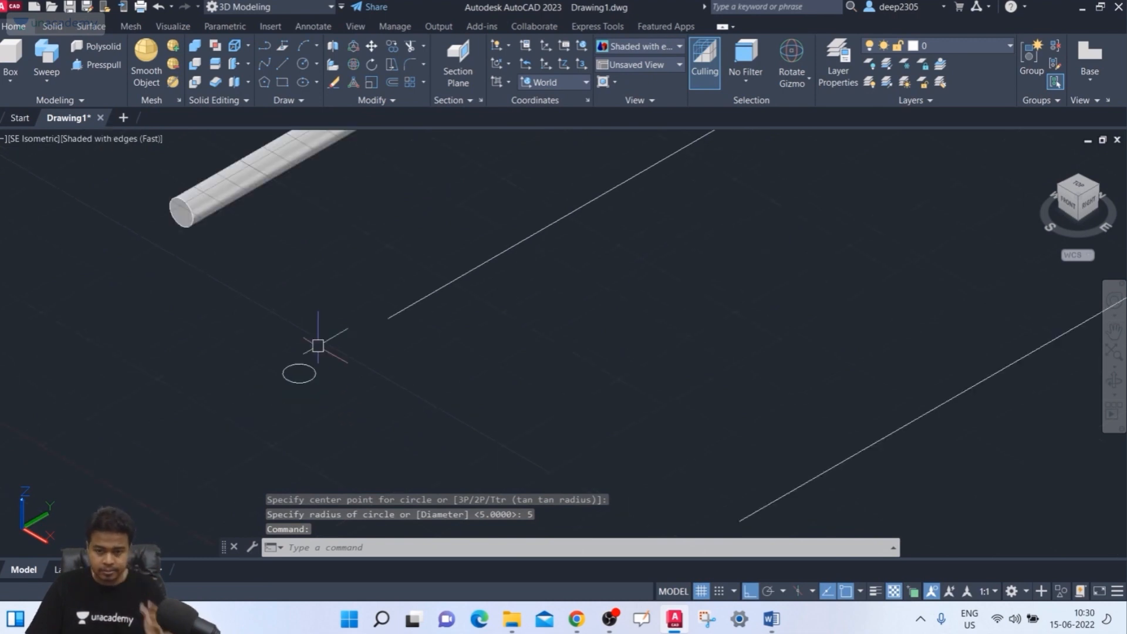
- Sweep the new circle along the path next to the thin pipe, with the base point at its rear quadrant, and compare the pipe ends from the front
{"action": "middle_click_drag", "start_coordinate": [314, 346], "coordinate": [340, 380]}
{"action": "type", "text": "sw"}
{"action": "key", "text": "Return"}
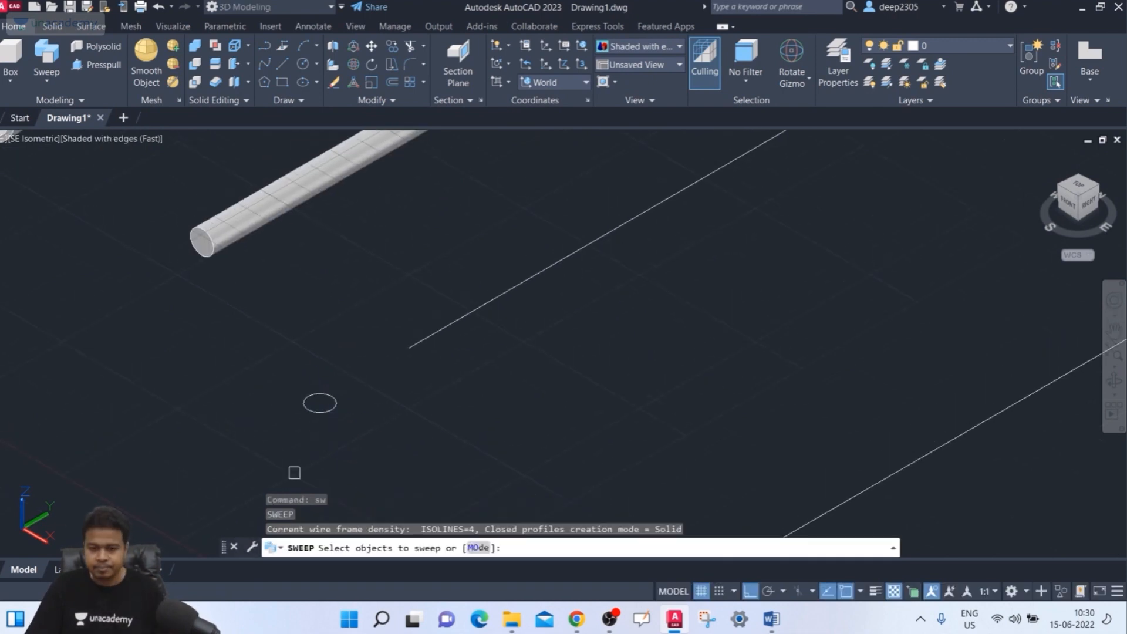
{"action": "left_click", "coordinate": [334, 401]}
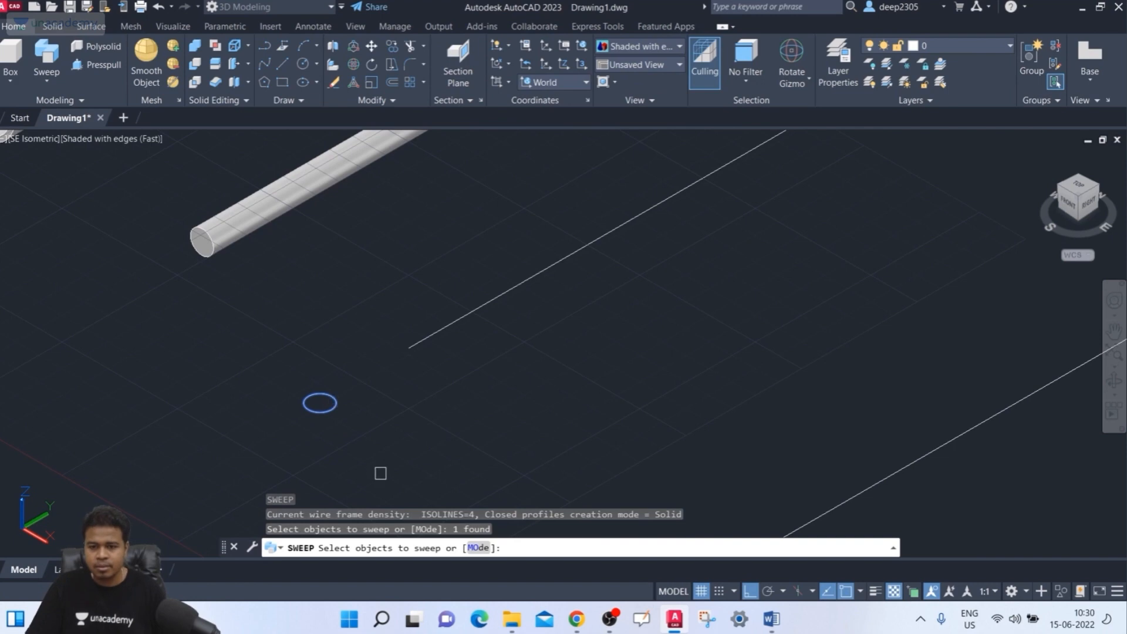
{"action": "key", "text": "Return"}
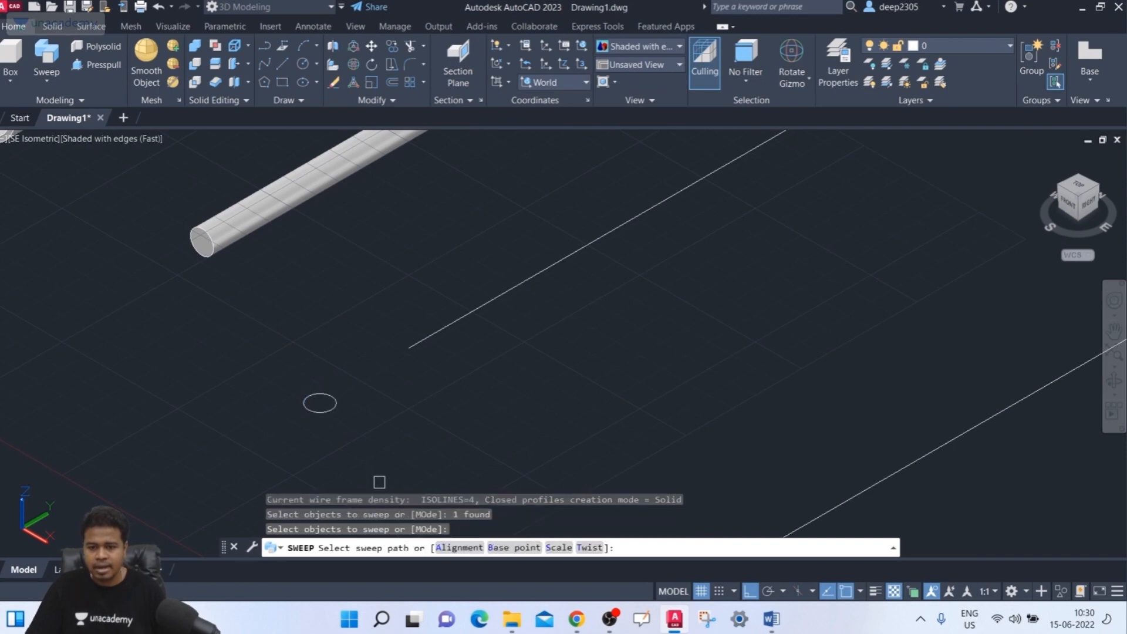
{"action": "left_click", "coordinate": [515, 551]}
{"action": "scroll", "coordinate": [354, 384], "scroll_direction": "up", "scroll_amount": 5}
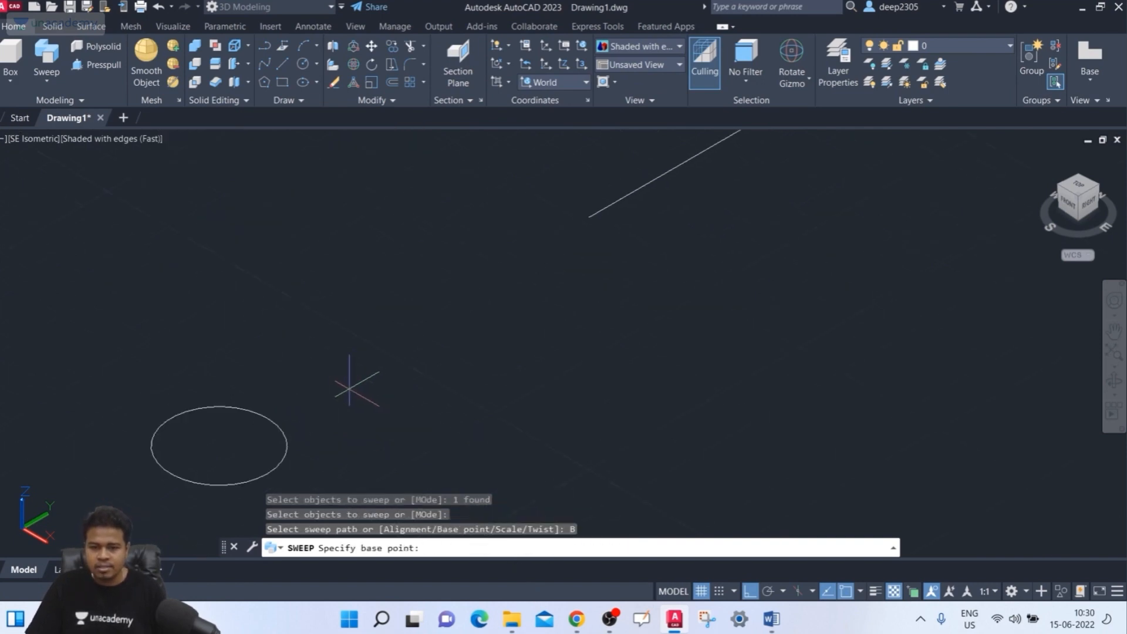
{"action": "left_click", "coordinate": [267, 419]}
{"action": "scroll", "coordinate": [411, 384], "scroll_direction": "down", "scroll_amount": 3}
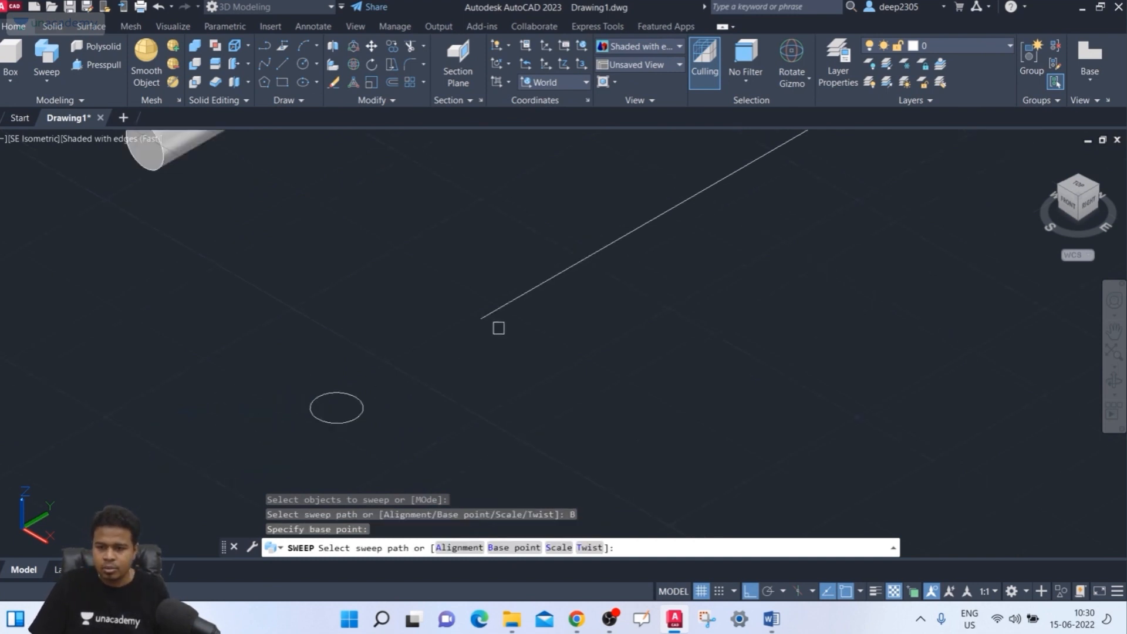
{"action": "left_click", "coordinate": [509, 303]}
{"action": "scroll", "coordinate": [522, 379], "scroll_direction": "up", "scroll_amount": 2}
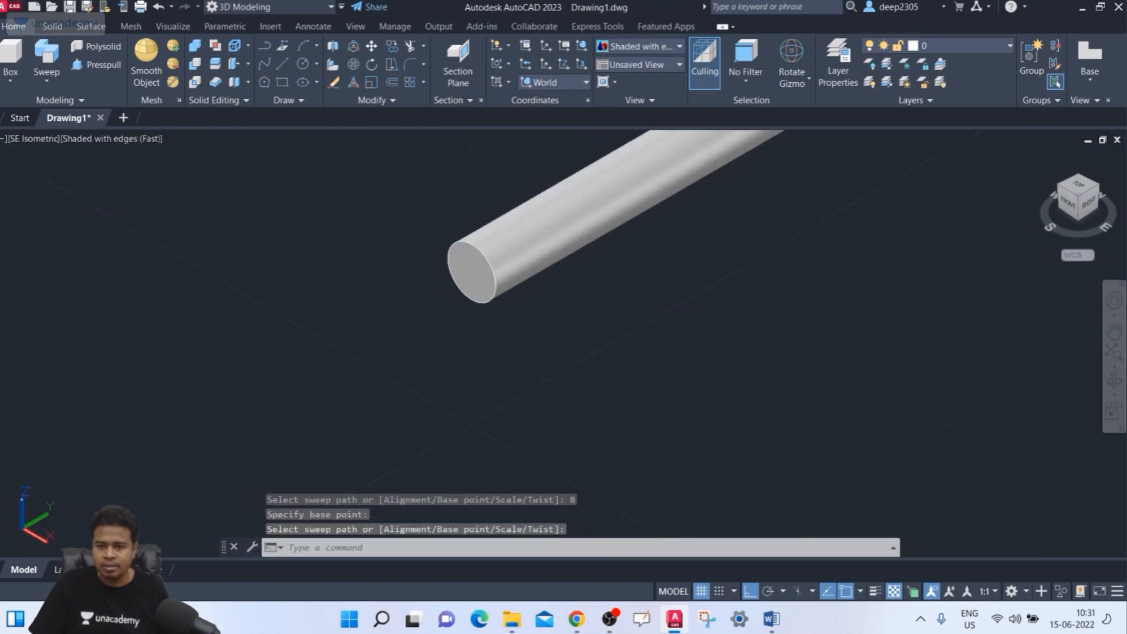
{"action": "scroll", "coordinate": [515, 404], "scroll_direction": "down", "scroll_amount": 3}
{"action": "middle_click_drag", "start_coordinate": [518, 404], "coordinate": [581, 339], "text": "shift"}
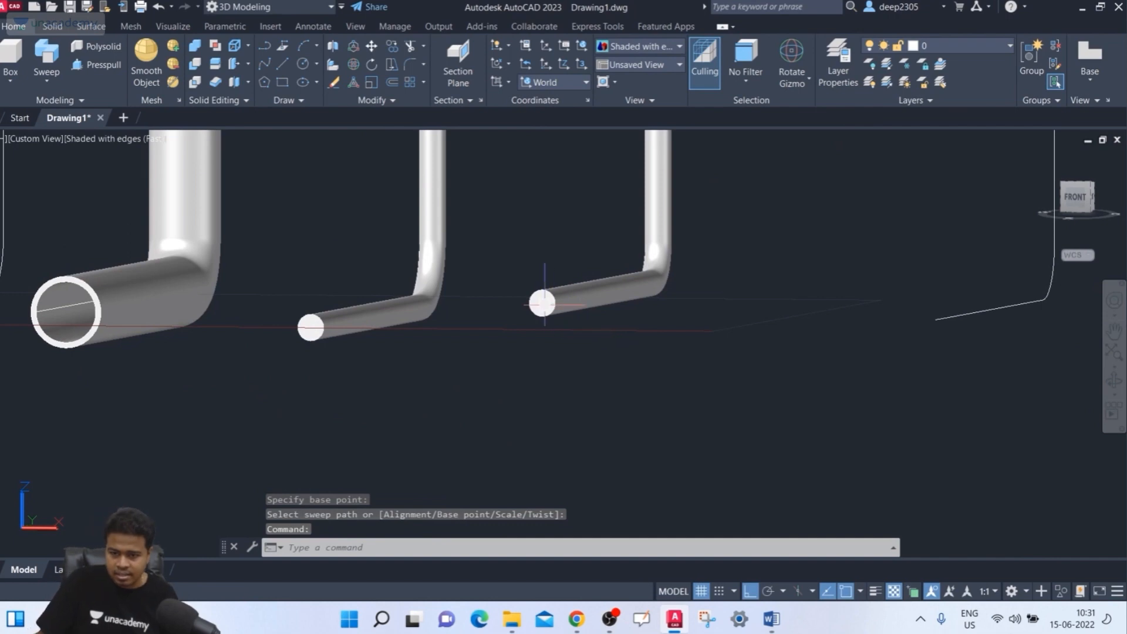
{"action": "middle_click_drag", "start_coordinate": [543, 303], "coordinate": [564, 304], "text": "shift"}
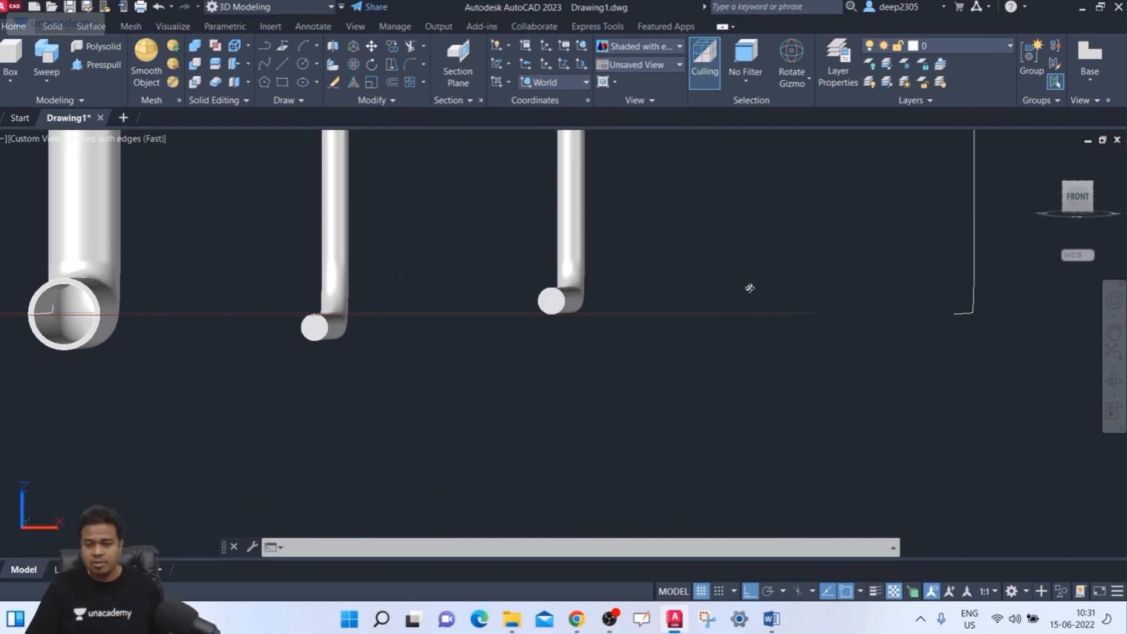
- Draw another circle of radius 5 in front of the first unswept path beside the two thin pipes
{"action": "middle_click_drag", "start_coordinate": [747, 287], "coordinate": [577, 354], "text": "shift"}
{"action": "scroll", "coordinate": [702, 381], "scroll_direction": "down", "scroll_amount": 2}
{"action": "type", "text": "c"}
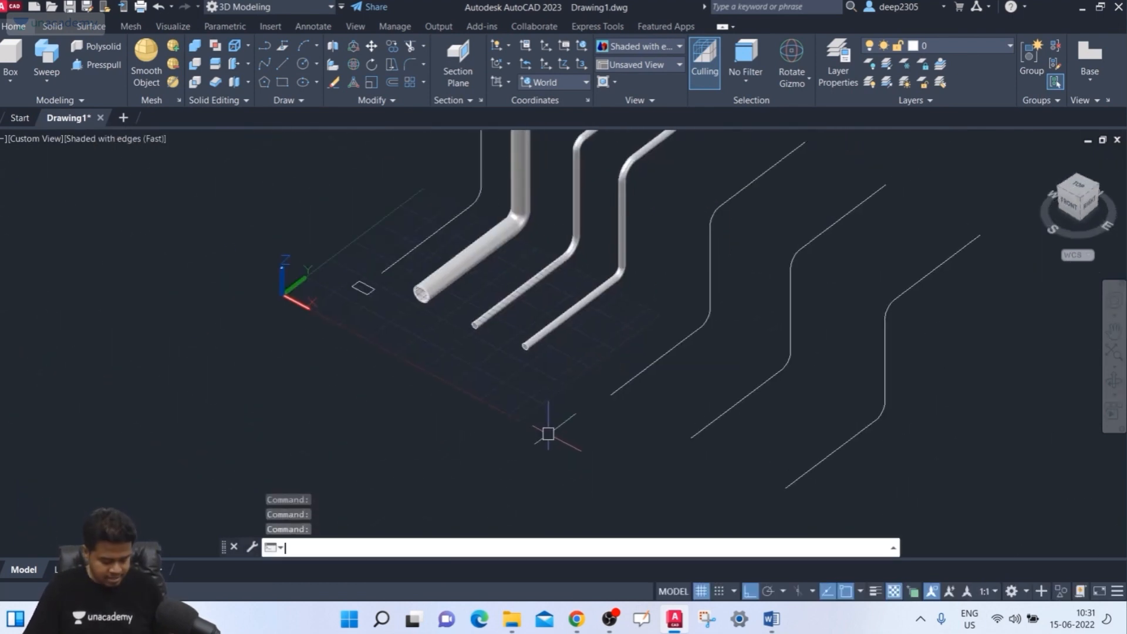
{"action": "key", "text": "Return"}
{"action": "scroll", "coordinate": [588, 414], "scroll_direction": "up", "scroll_amount": 3}
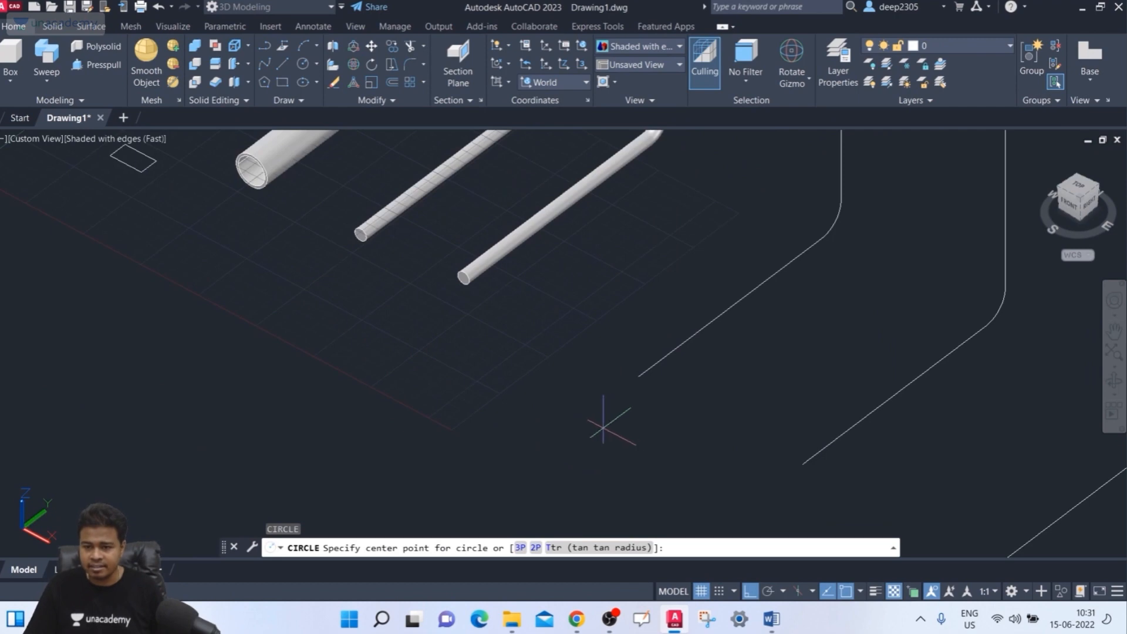
{"action": "left_click", "coordinate": [571, 422]}
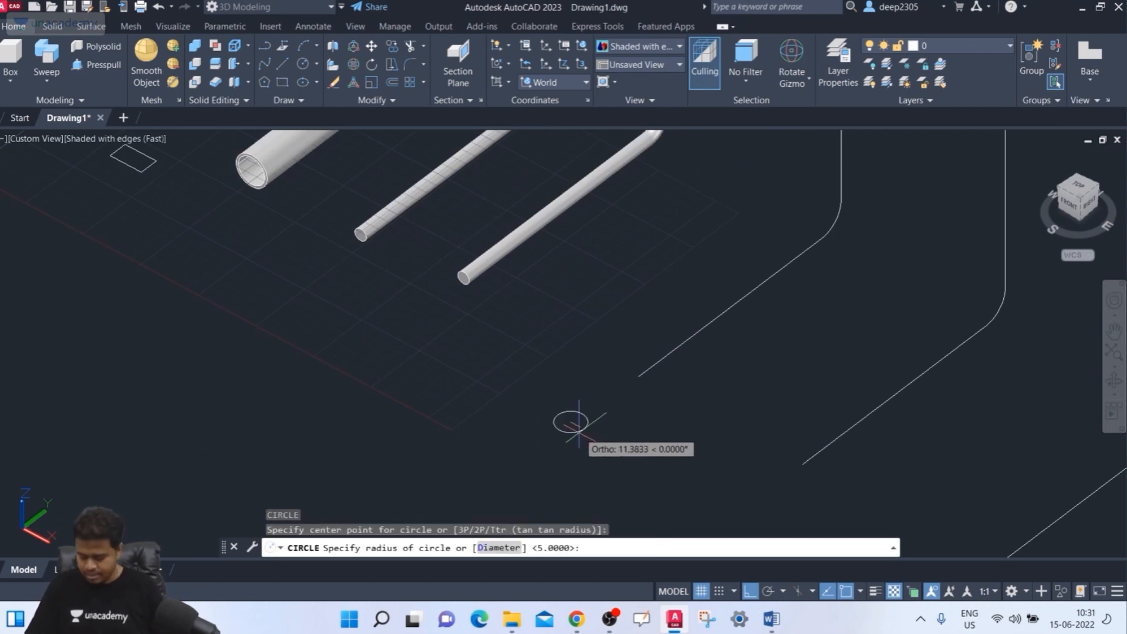
{"action": "key", "text": "Return"}
{"action": "scroll", "coordinate": [571, 422], "scroll_direction": "up", "scroll_amount": 3}
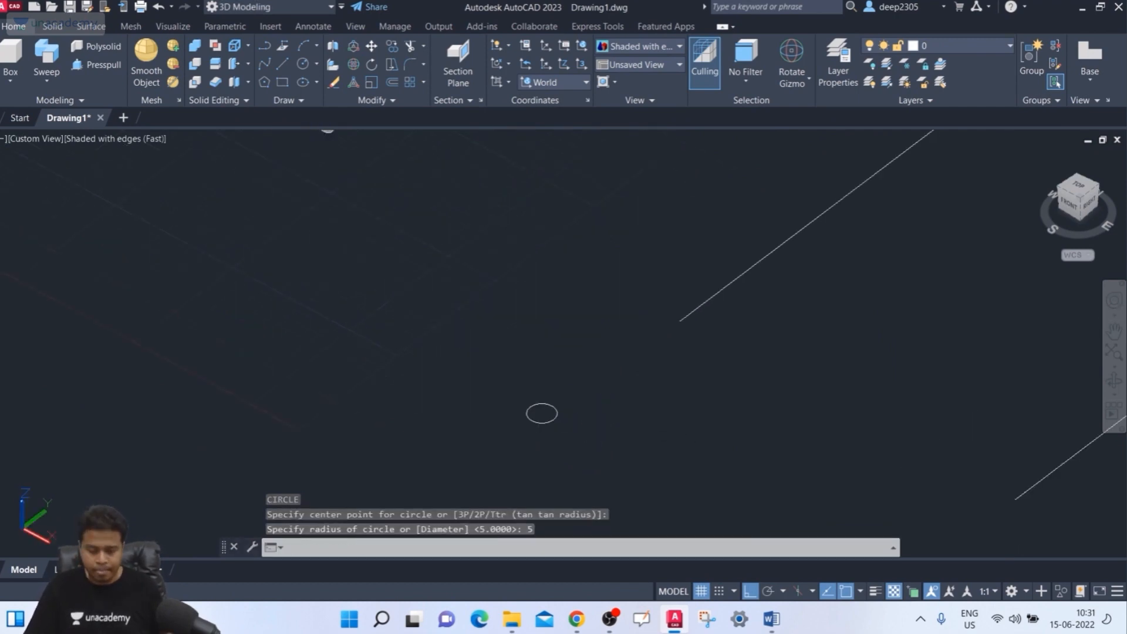
- Sweep the new circle along the first unswept path beside the two thin pipes, with the base point at the circle's center
{"action": "type", "text": "s"}
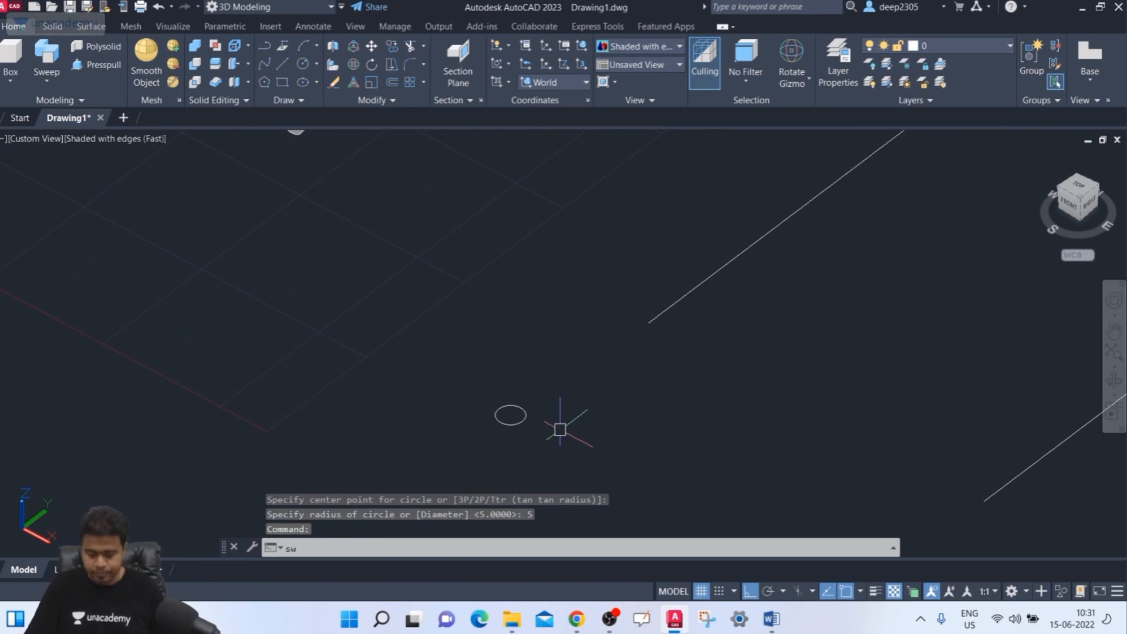
{"action": "type", "text": "w"}
{"action": "key", "text": "Return"}
{"action": "left_click", "coordinate": [512, 429]}
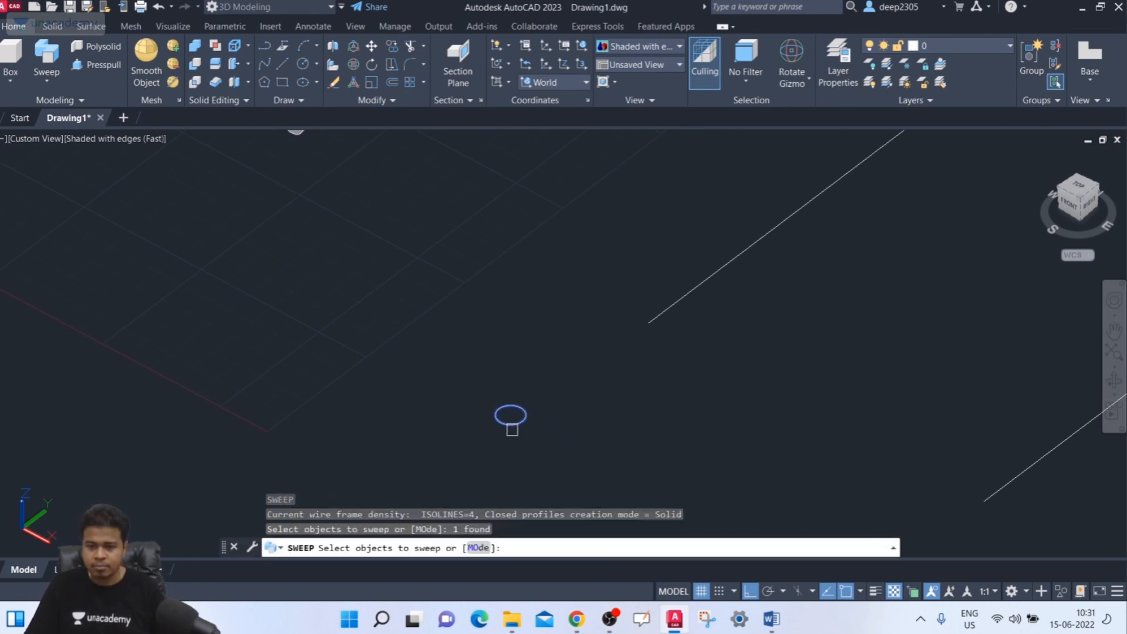
{"action": "key", "text": "Return"}
{"action": "left_click", "coordinate": [537, 549]}
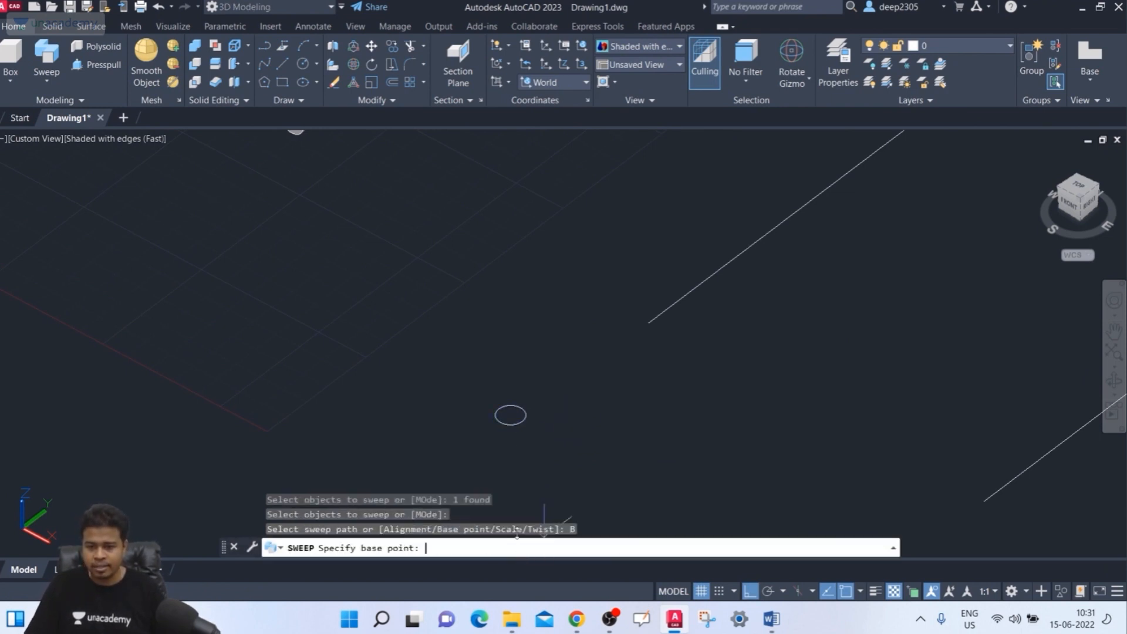
{"action": "scroll", "coordinate": [516, 467], "scroll_direction": "up", "scroll_amount": 3}
{"action": "scroll", "coordinate": [517, 467], "scroll_direction": "up", "scroll_amount": 2}
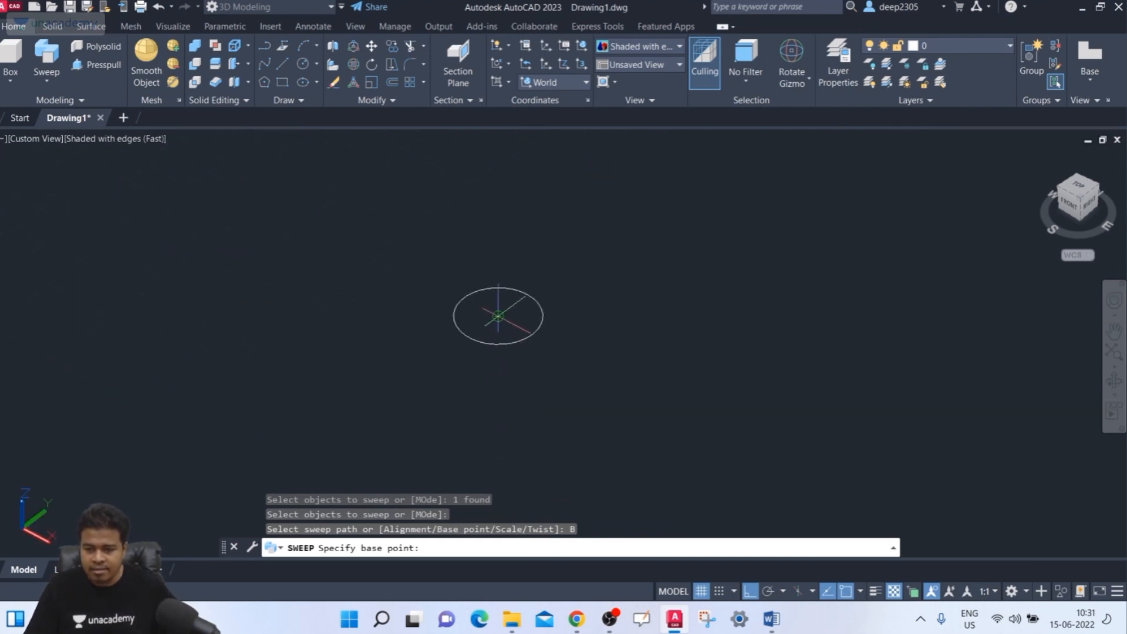
{"action": "left_click", "coordinate": [497, 317]}
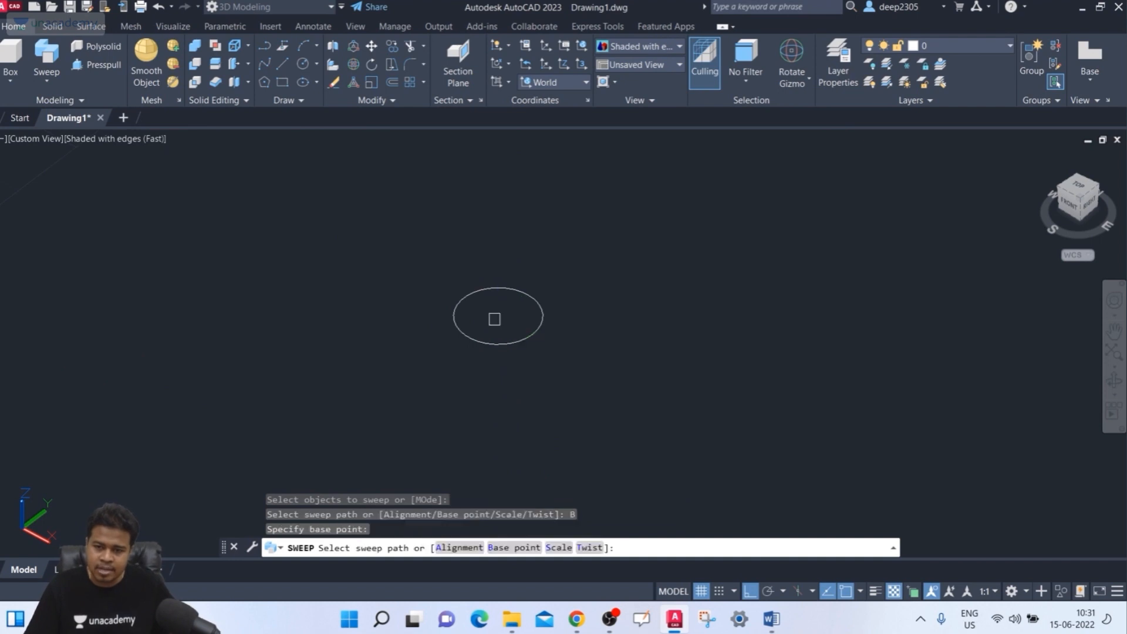
{"action": "scroll", "coordinate": [702, 271], "scroll_direction": "down", "scroll_amount": 3}
{"action": "middle_click_drag", "start_coordinate": [702, 270], "coordinate": [543, 391]}
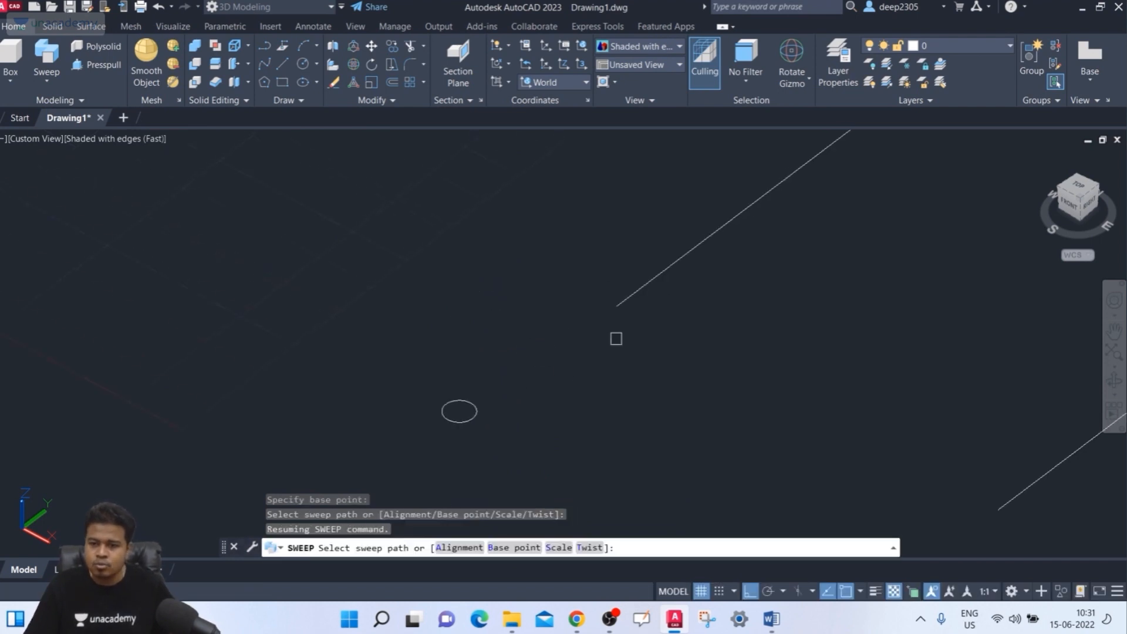
{"action": "left_click", "coordinate": [650, 283]}
- Compare the ends of the swept pipes in the Front view to see how each base point positions its pipe relative to the path
{"action": "scroll", "coordinate": [597, 372], "scroll_direction": "down", "scroll_amount": 2}
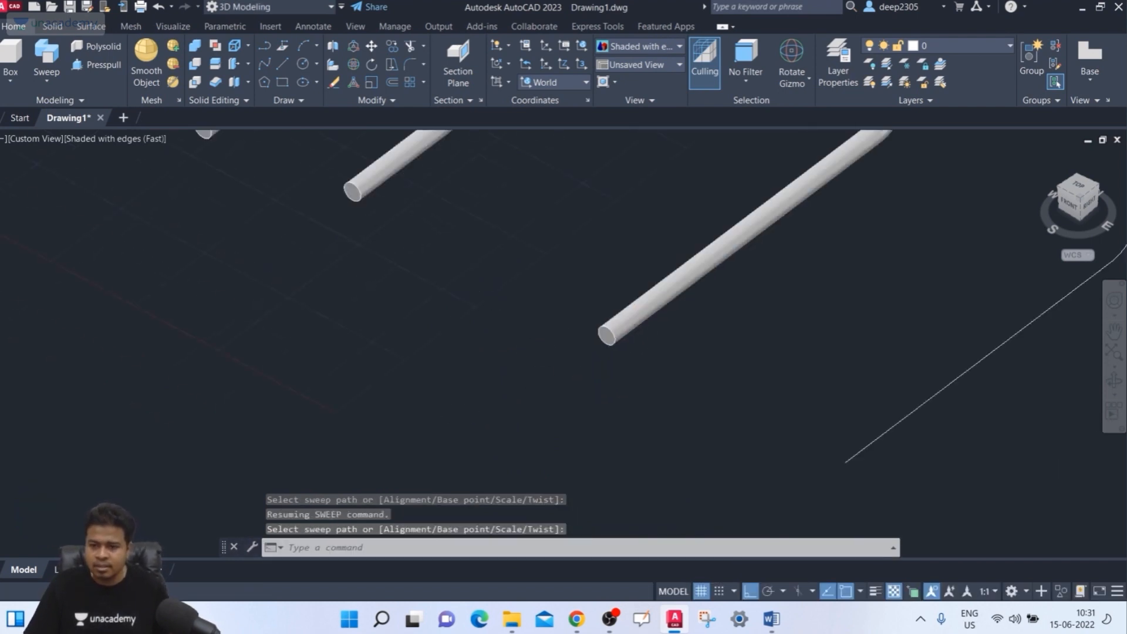
{"action": "scroll", "coordinate": [593, 379], "scroll_direction": "down", "scroll_amount": 2}
{"action": "middle_click_drag", "start_coordinate": [589, 383], "coordinate": [652, 309], "text": "shift"}
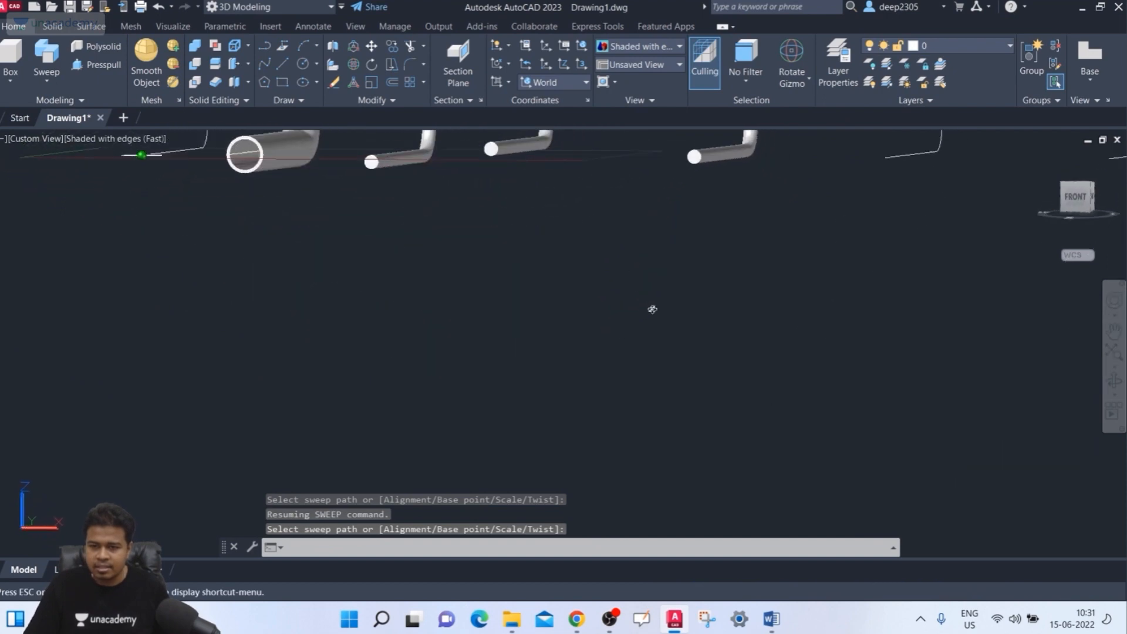
{"action": "key", "text": "Escape"}
{"action": "scroll", "coordinate": [721, 167], "scroll_direction": "up", "scroll_amount": 5}
{"action": "key", "text": "Escape"}
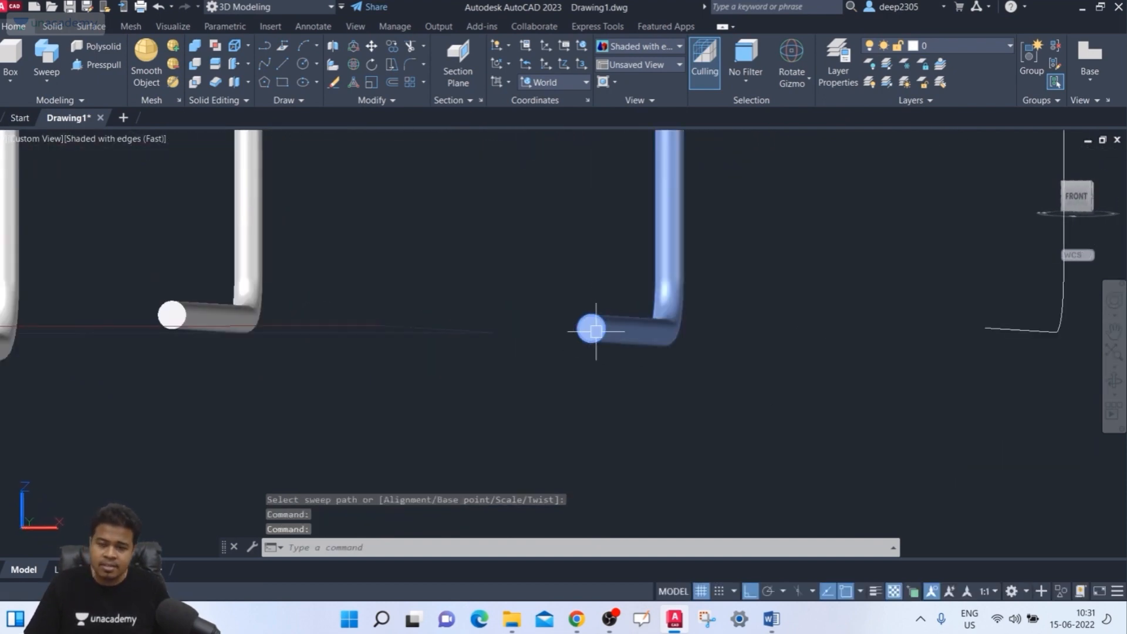
{"action": "middle_click_drag", "start_coordinate": [596, 332], "coordinate": [609, 328], "text": "shift"}
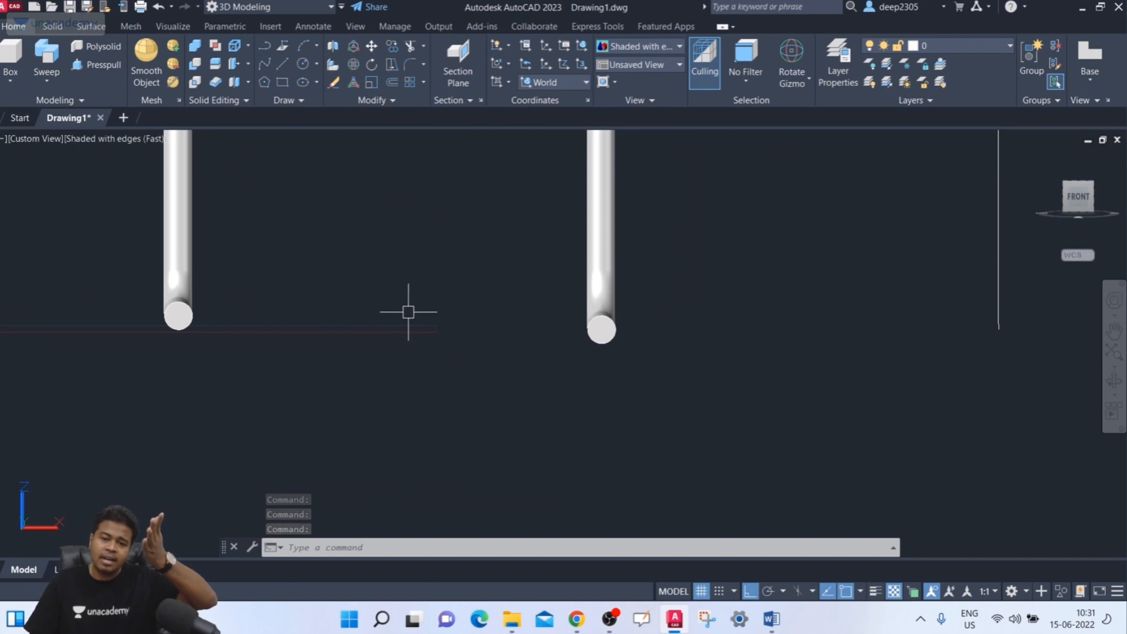
{"action": "scroll", "coordinate": [503, 373], "scroll_direction": "down", "scroll_amount": 2}
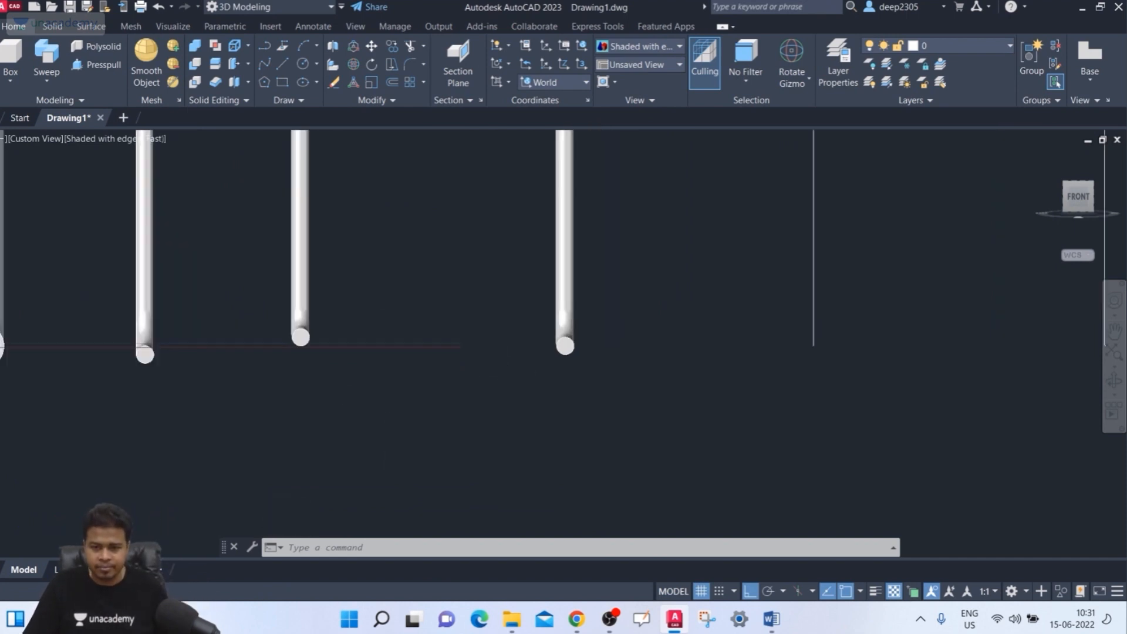
{"action": "middle_click_drag", "start_coordinate": [504, 376], "coordinate": [526, 369]}
{"action": "left_click", "coordinate": [1081, 203]}
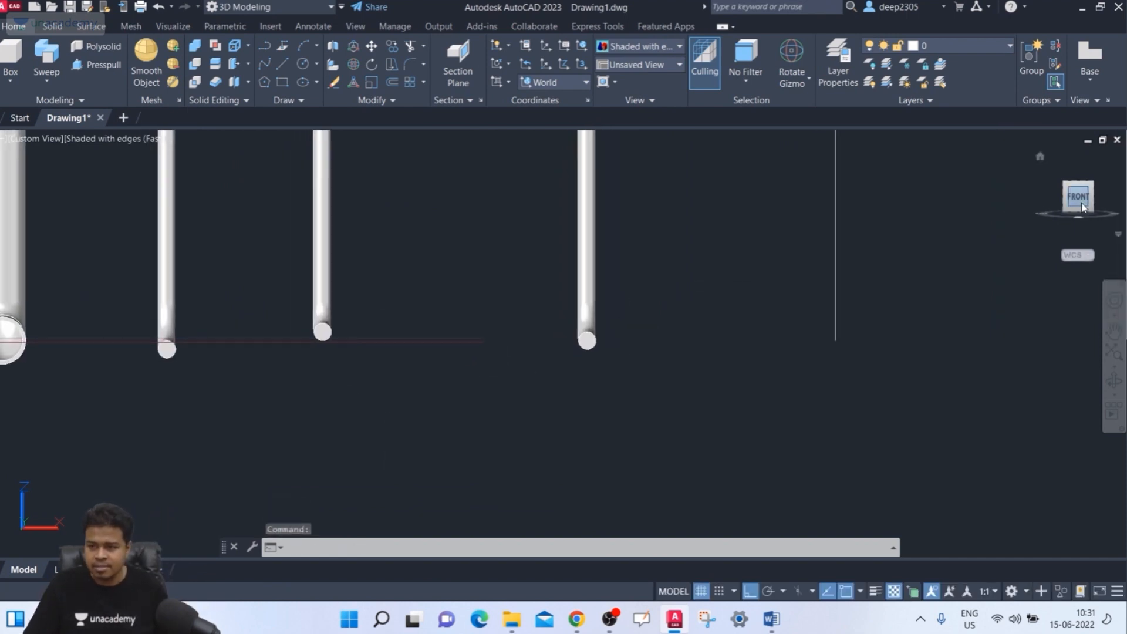
{"action": "scroll", "coordinate": [579, 411], "scroll_direction": "up", "scroll_amount": 5}
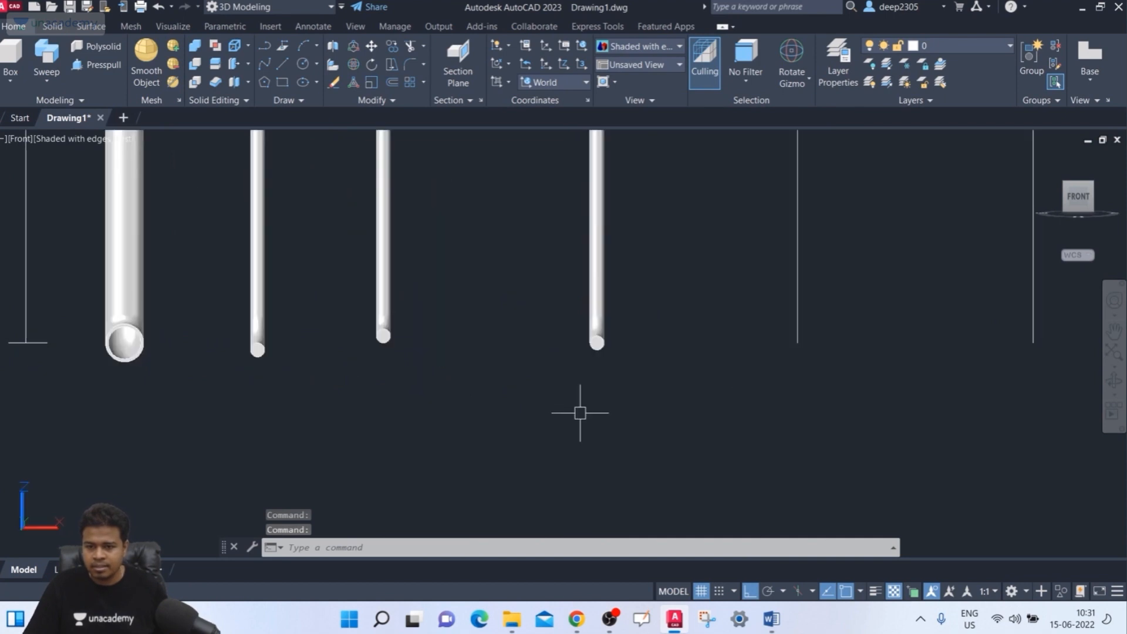
{"action": "middle_click_drag", "start_coordinate": [580, 420], "coordinate": [581, 445]}
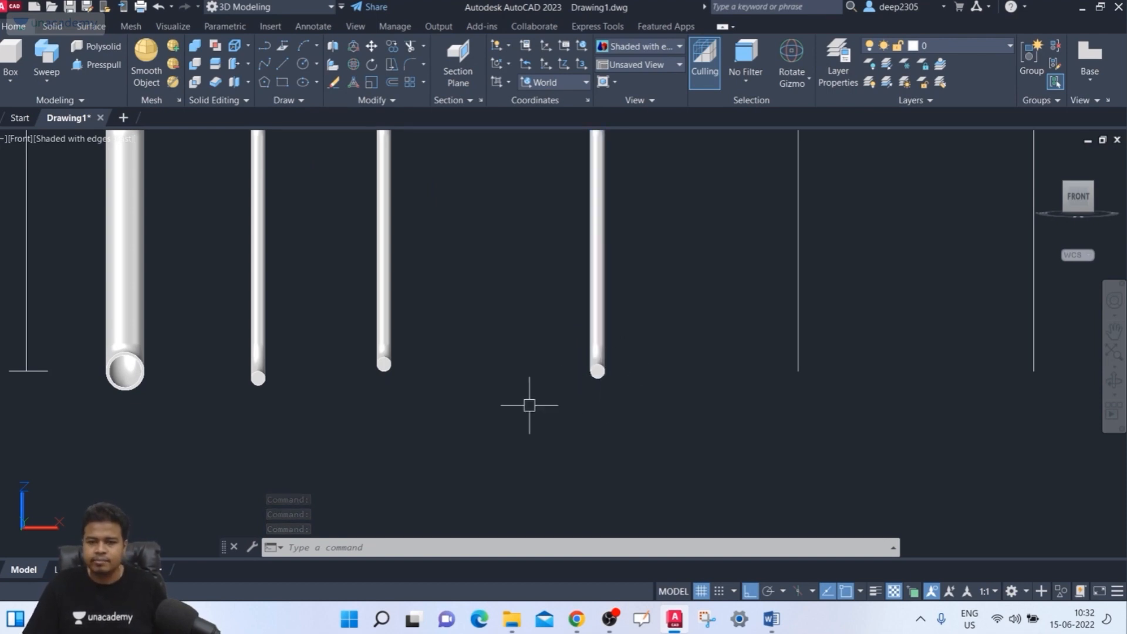
- In the SE Isometric view, copy the rectangle and its path to the side away from the hollow pipe, using the rectangle's center as base point
{"action": "middle_click_drag", "start_coordinate": [708, 450], "coordinate": [731, 398], "text": "shift"}
{"action": "scroll", "coordinate": [731, 397], "scroll_direction": "down", "scroll_amount": 4}
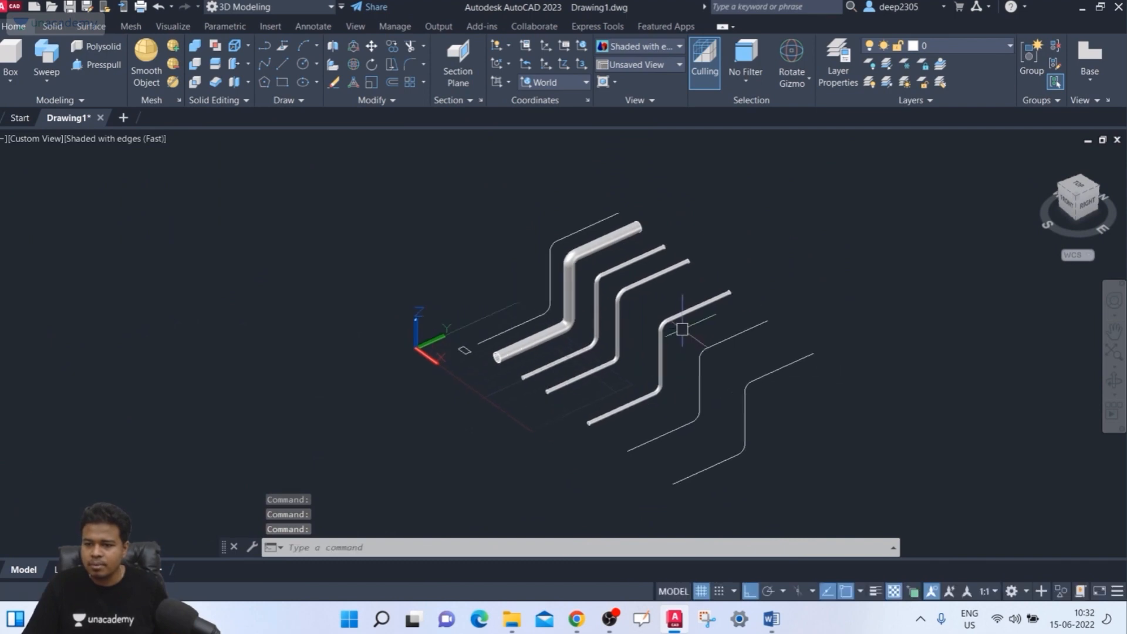
{"action": "left_click", "coordinate": [1081, 198]}
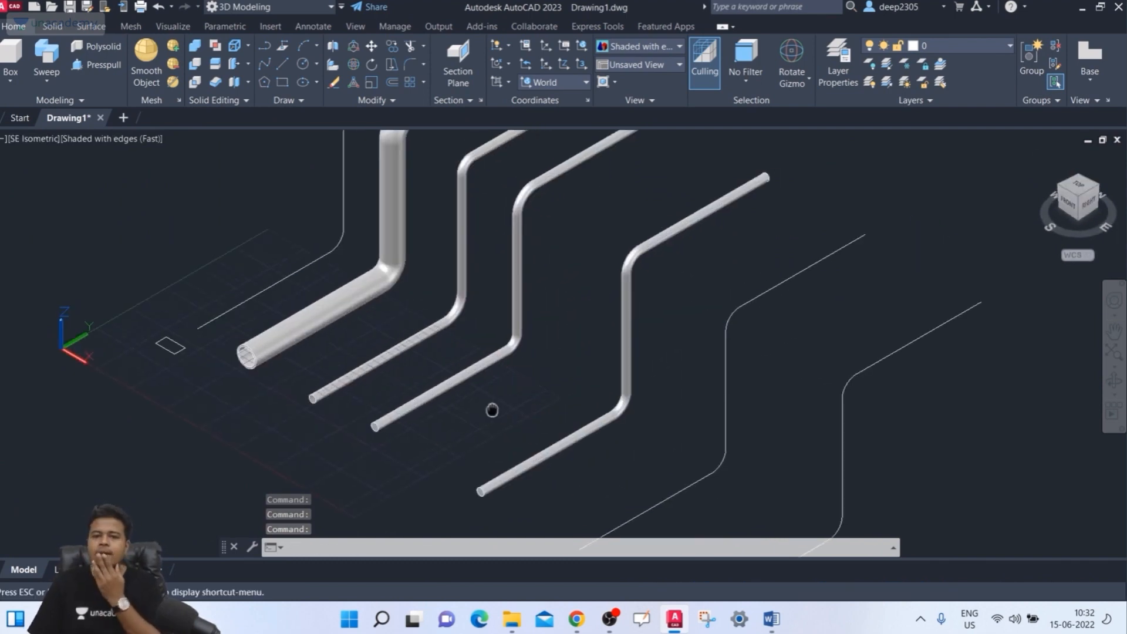
{"action": "scroll", "coordinate": [162, 411], "scroll_direction": "up", "scroll_amount": 2}
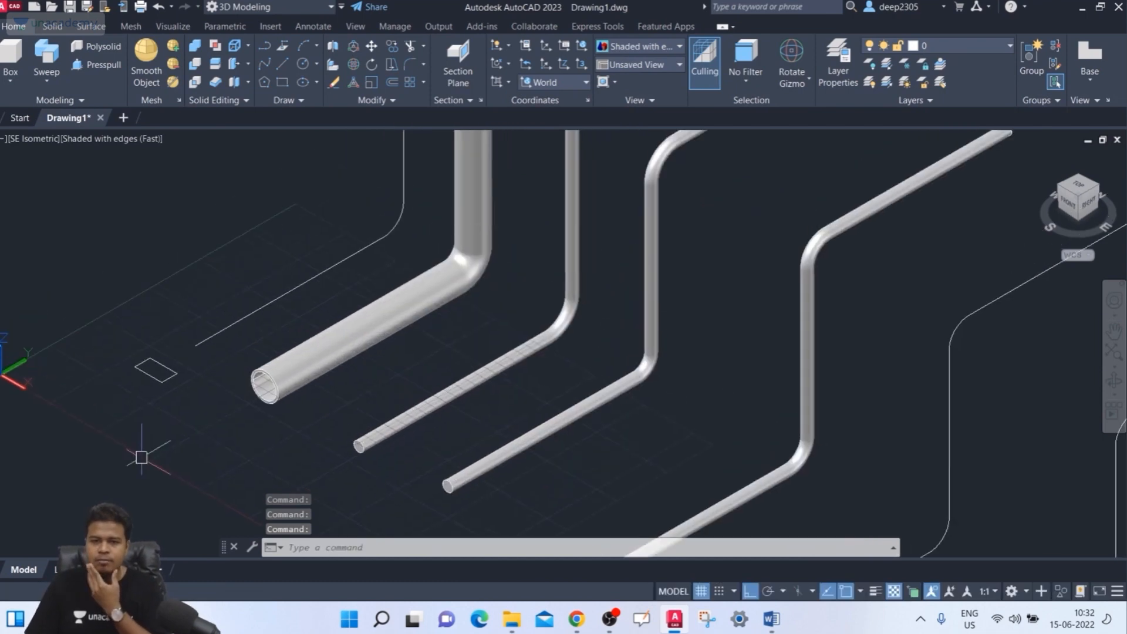
{"action": "middle_click_drag", "start_coordinate": [182, 415], "coordinate": [178, 441]}
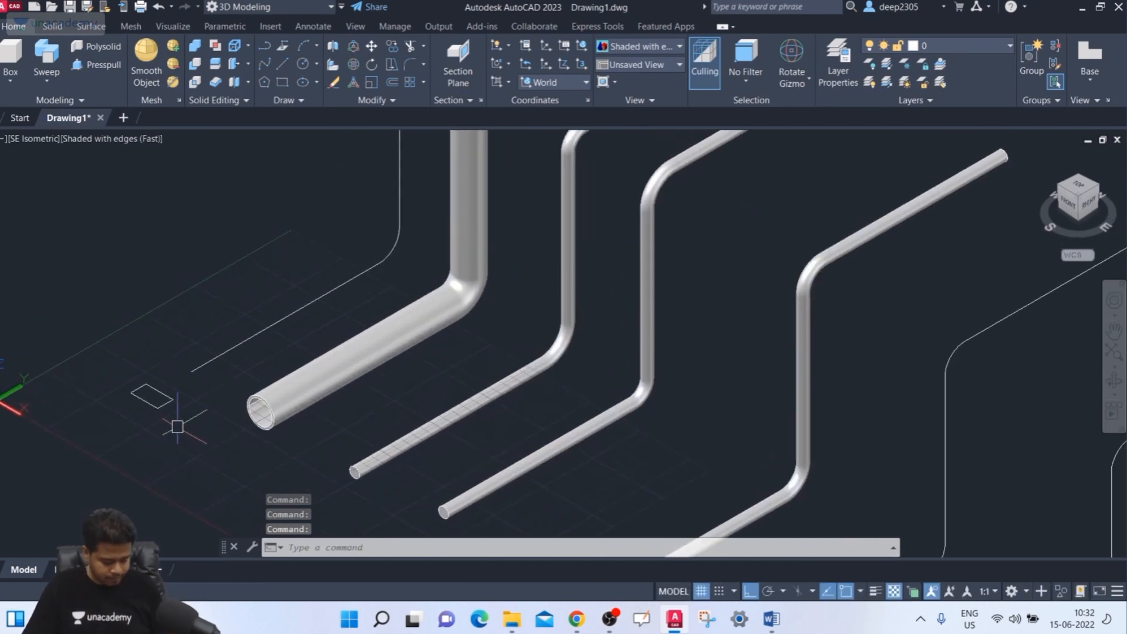
{"action": "type", "text": "o"}
{"action": "key", "text": "Return"}
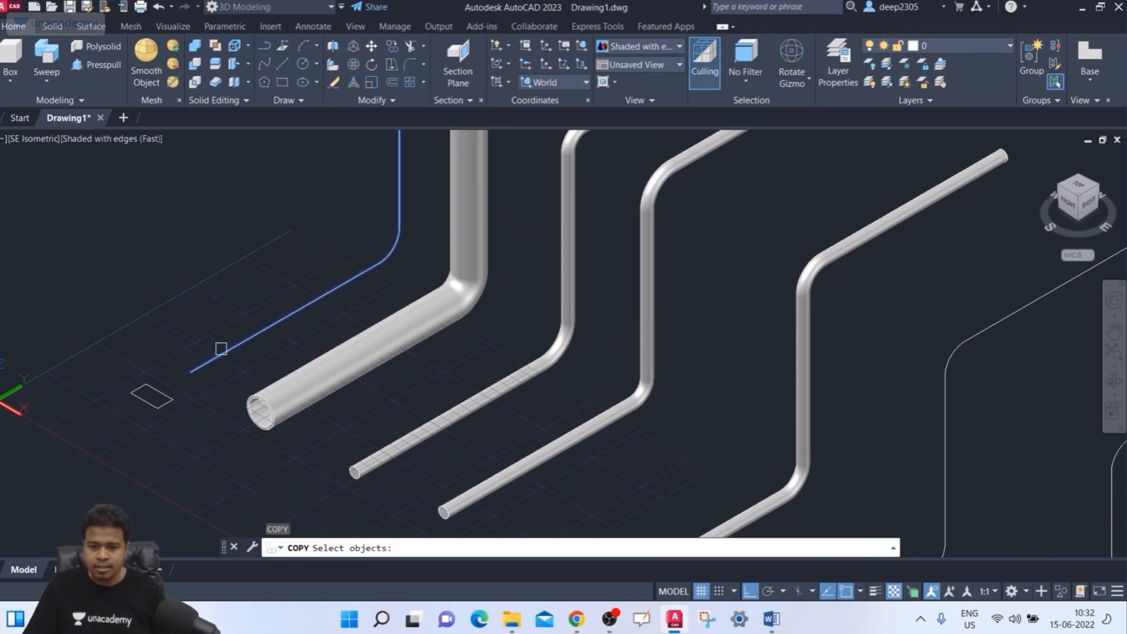
{"action": "left_click", "coordinate": [221, 351]}
{"action": "left_click", "coordinate": [170, 395]}
{"action": "key", "text": "Return"}
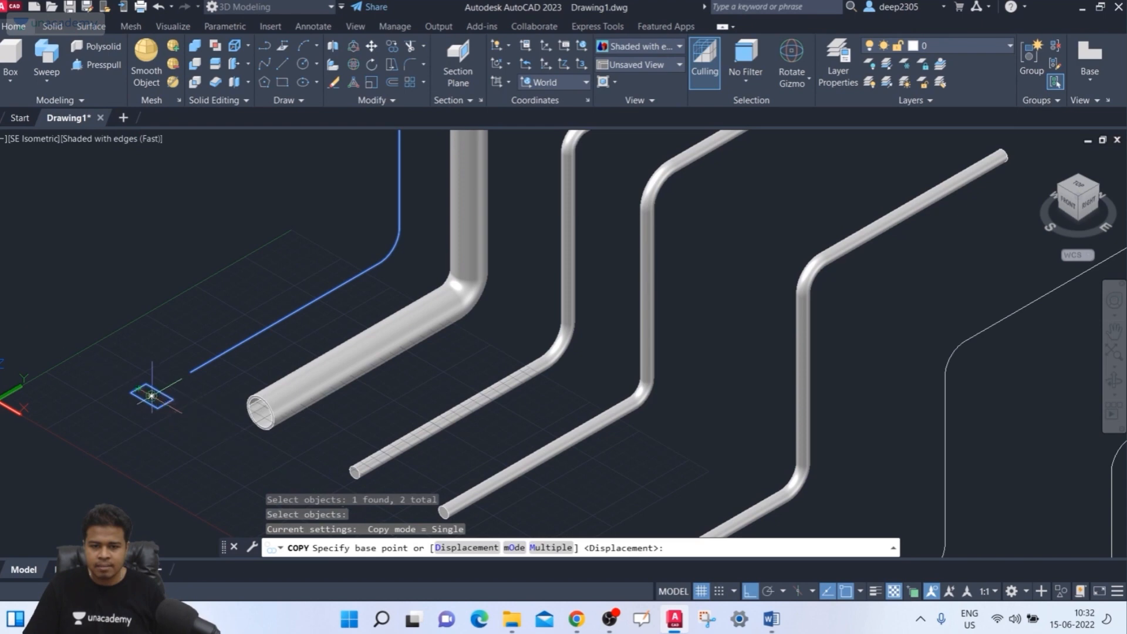
{"action": "left_click", "coordinate": [151, 392]}
{"action": "left_click", "coordinate": [51, 336]}
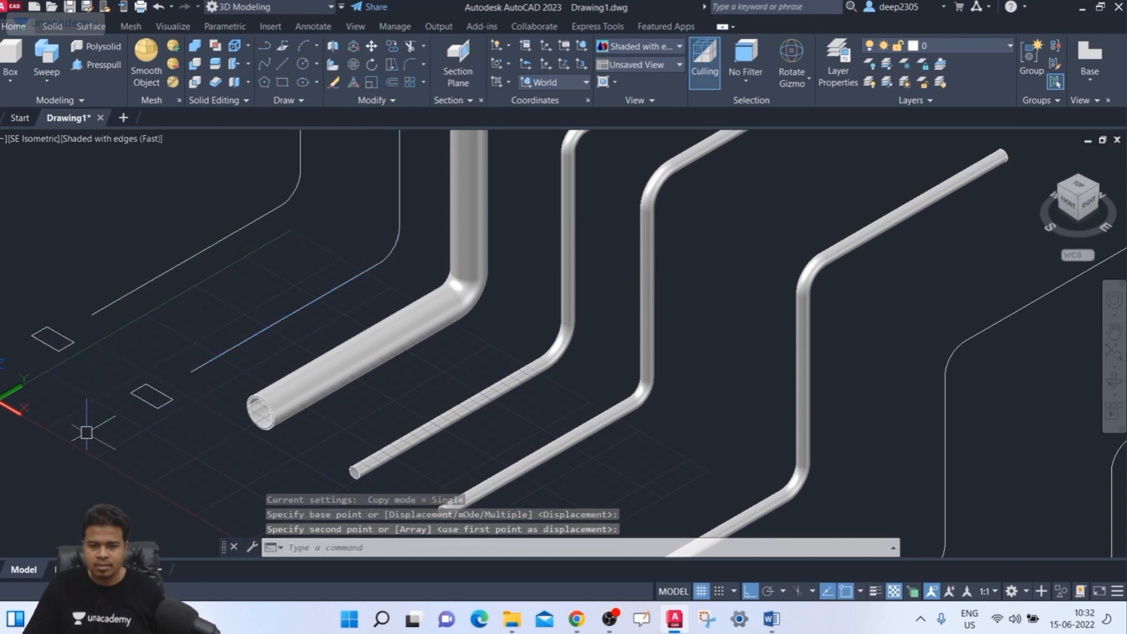
{"action": "middle_click_drag", "start_coordinate": [91, 420], "coordinate": [111, 428]}
{"action": "key", "text": "Escape"}
{"action": "key", "text": "Escape"}
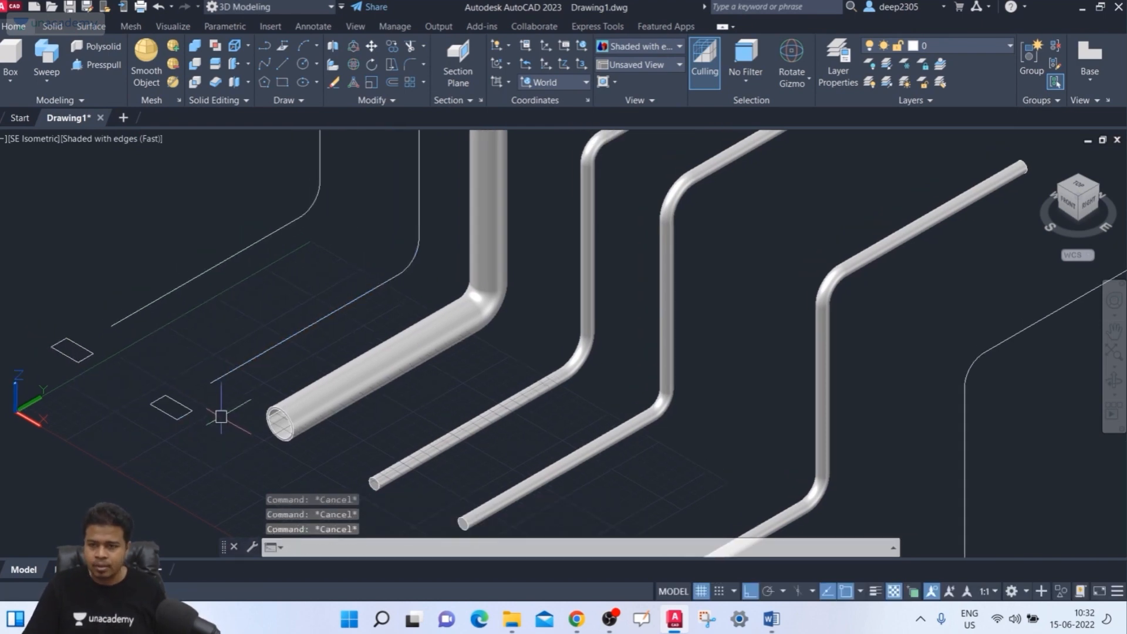
- Rotate the original rectangle nearest the hollow pipe 30 degrees about the X axis with the rotate gizmo
{"action": "middle_click_drag", "start_coordinate": [212, 407], "coordinate": [290, 444]}
{"action": "scroll", "coordinate": [215, 401], "scroll_direction": "up", "scroll_amount": 2}
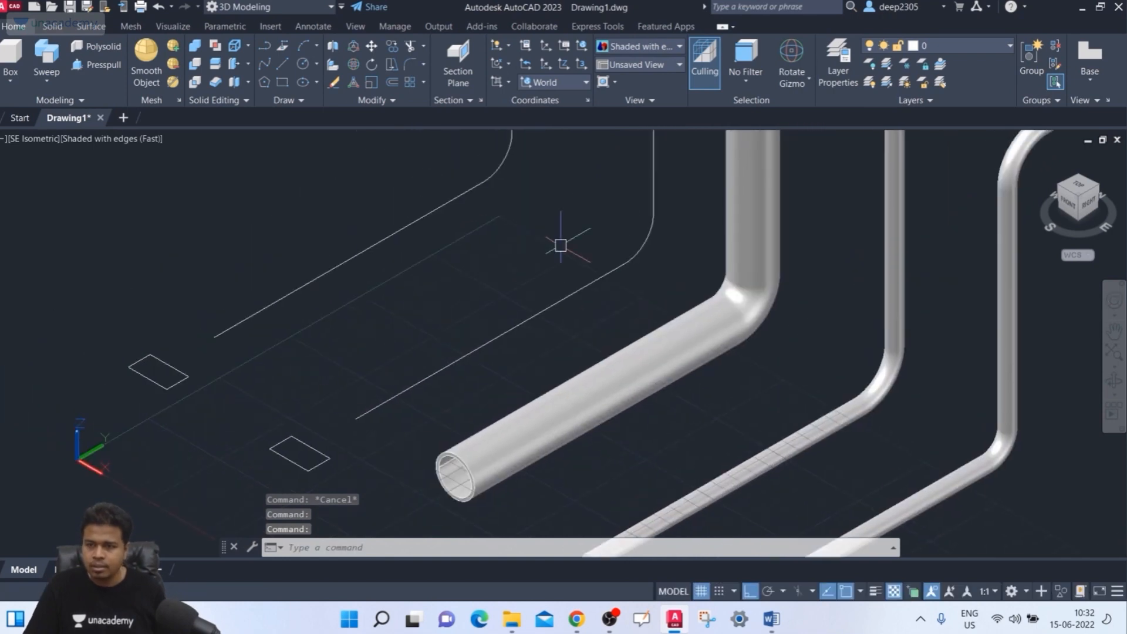
{"action": "left_click", "coordinate": [753, 224]}
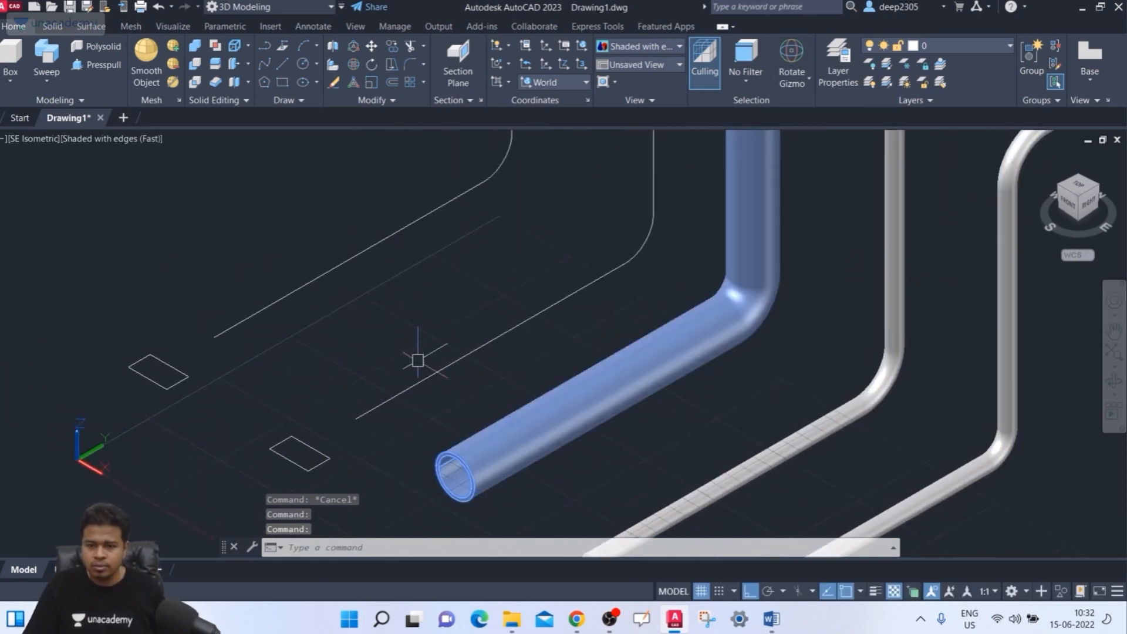
{"action": "key", "text": "Escape"}
{"action": "left_click", "coordinate": [296, 464]}
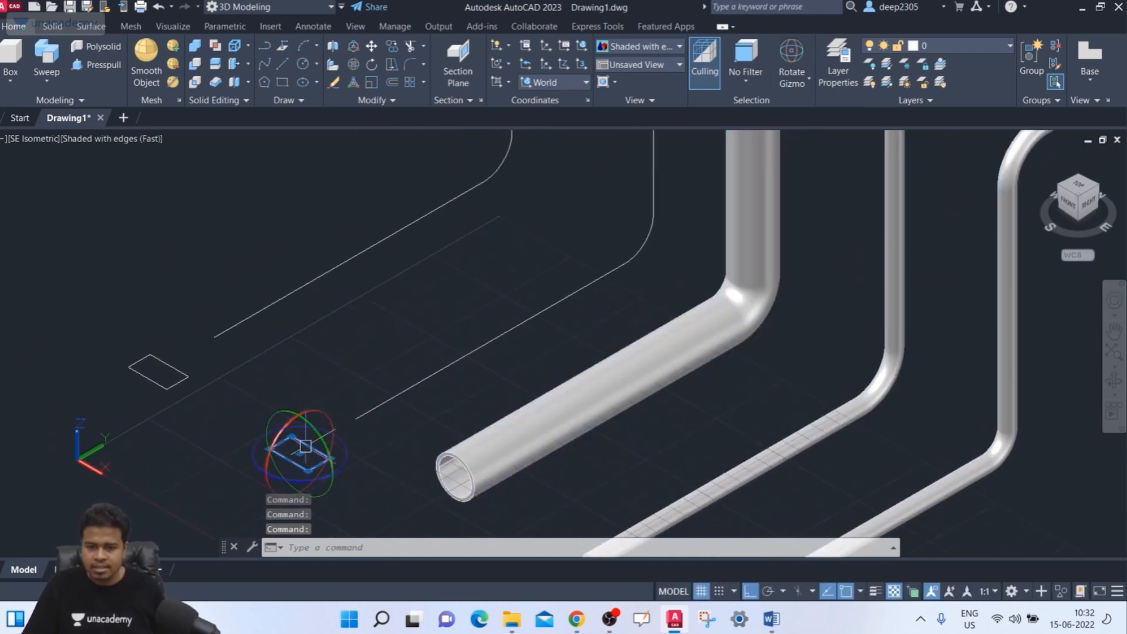
{"action": "scroll", "coordinate": [289, 498], "scroll_direction": "up", "scroll_amount": 4}
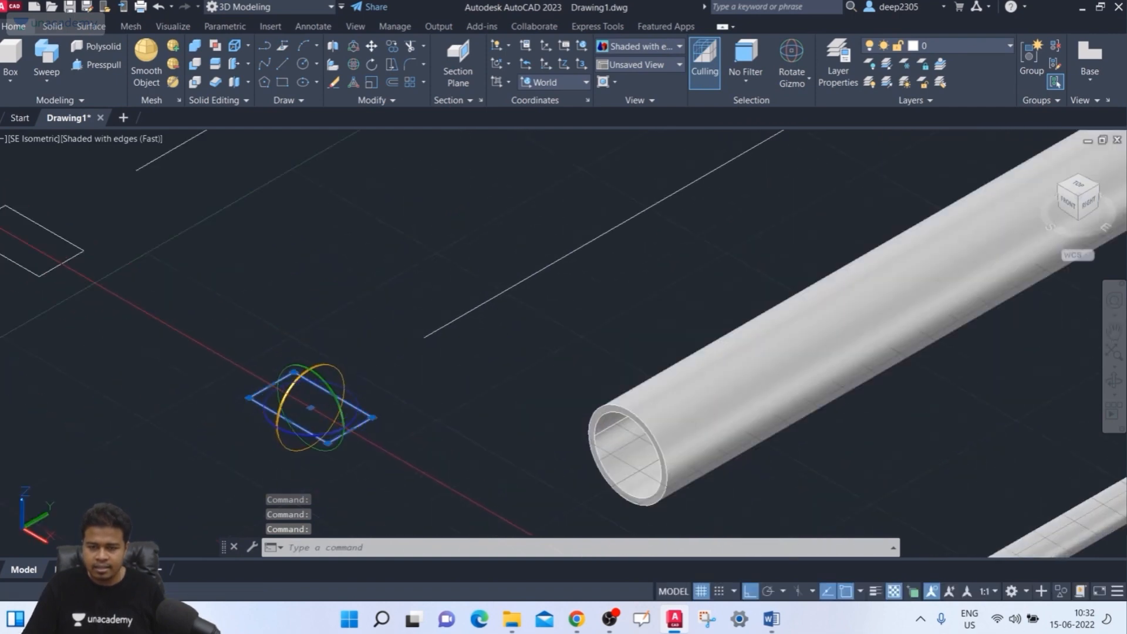
{"action": "left_click", "coordinate": [338, 371]}
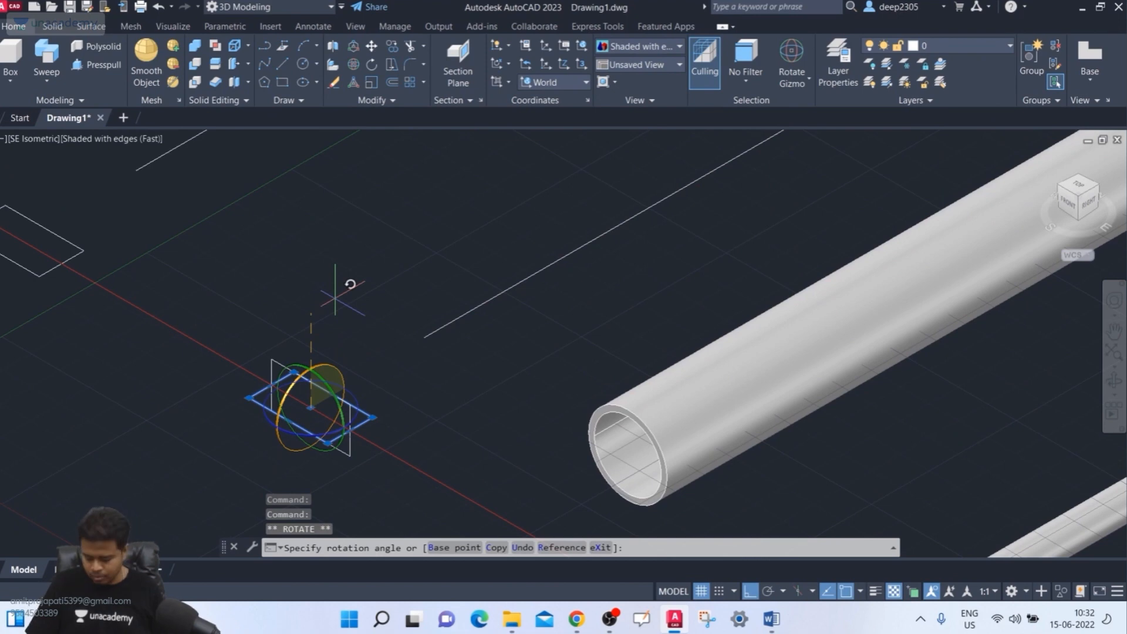
{"action": "scroll", "coordinate": [390, 312], "scroll_direction": "down", "scroll_amount": 5}
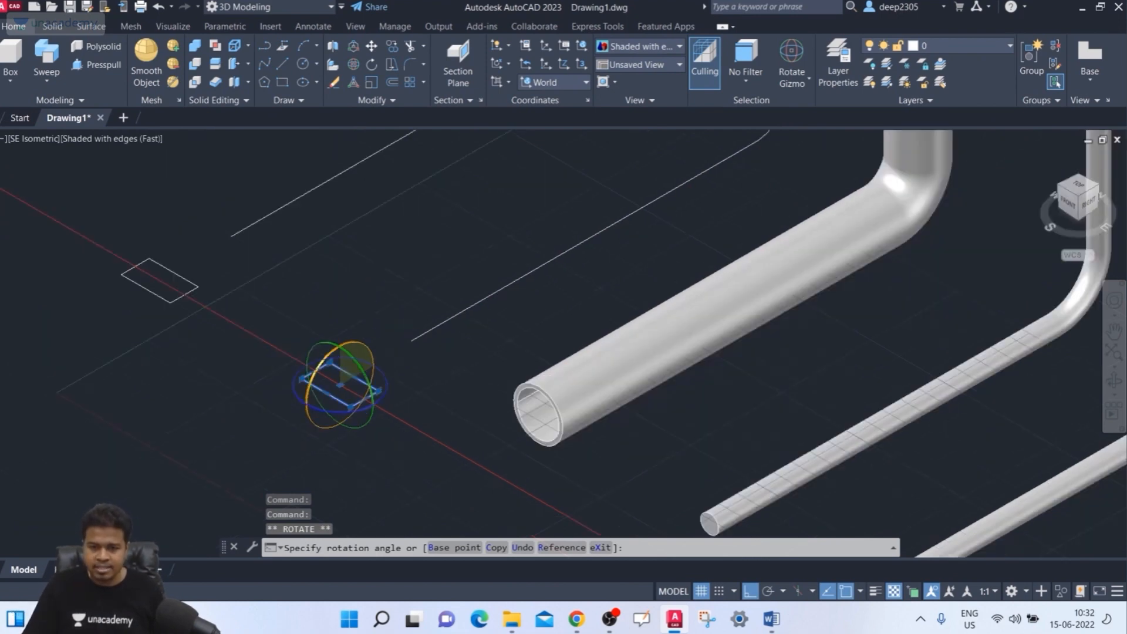
{"action": "key", "text": "Escape"}
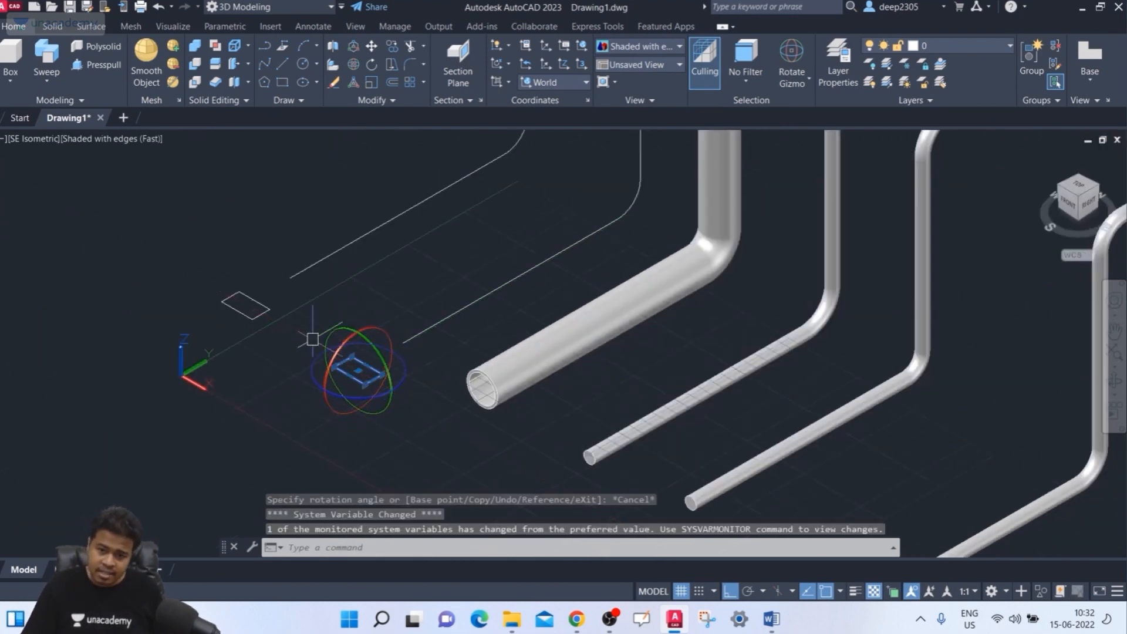
{"action": "left_click", "coordinate": [377, 330]}
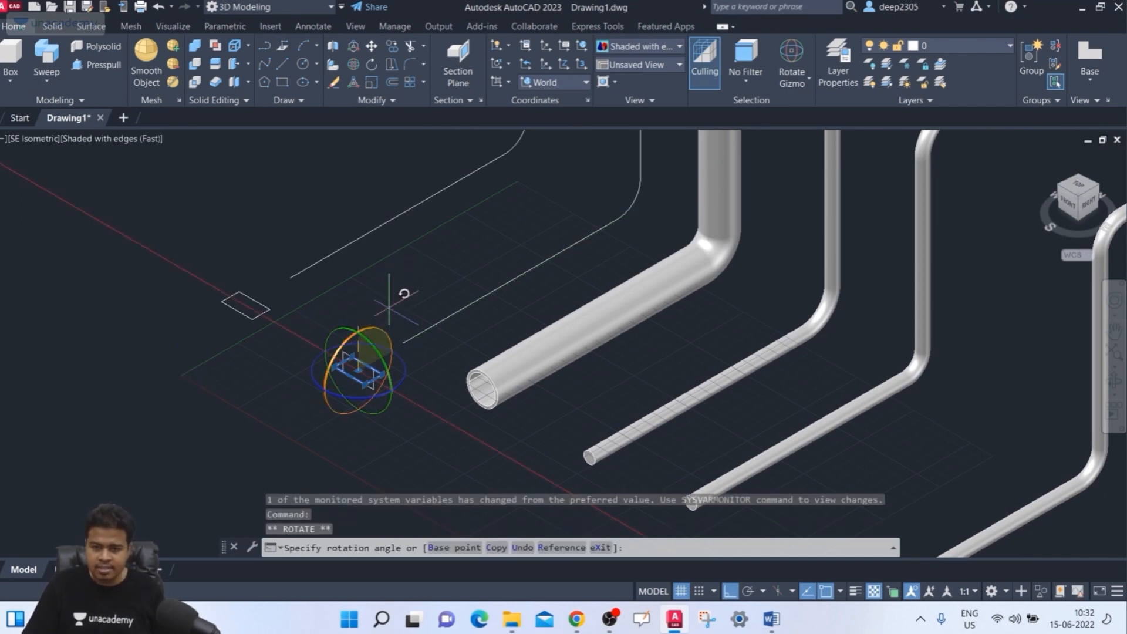
{"action": "type", "text": "30"}
{"action": "key", "text": "Return"}
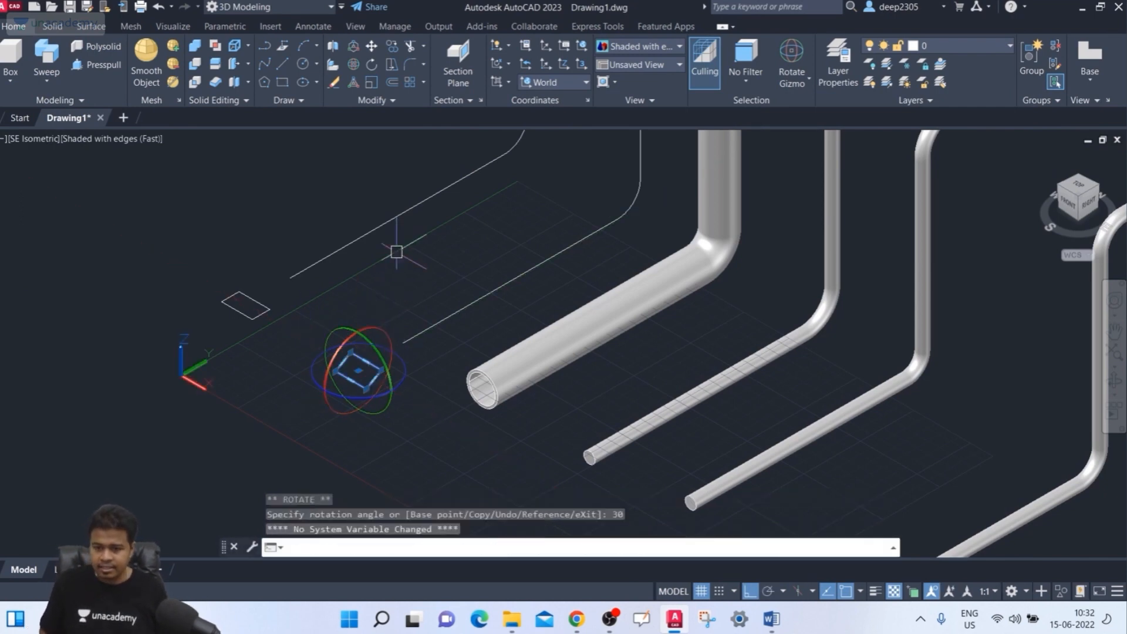
{"action": "key", "text": "Escape"}
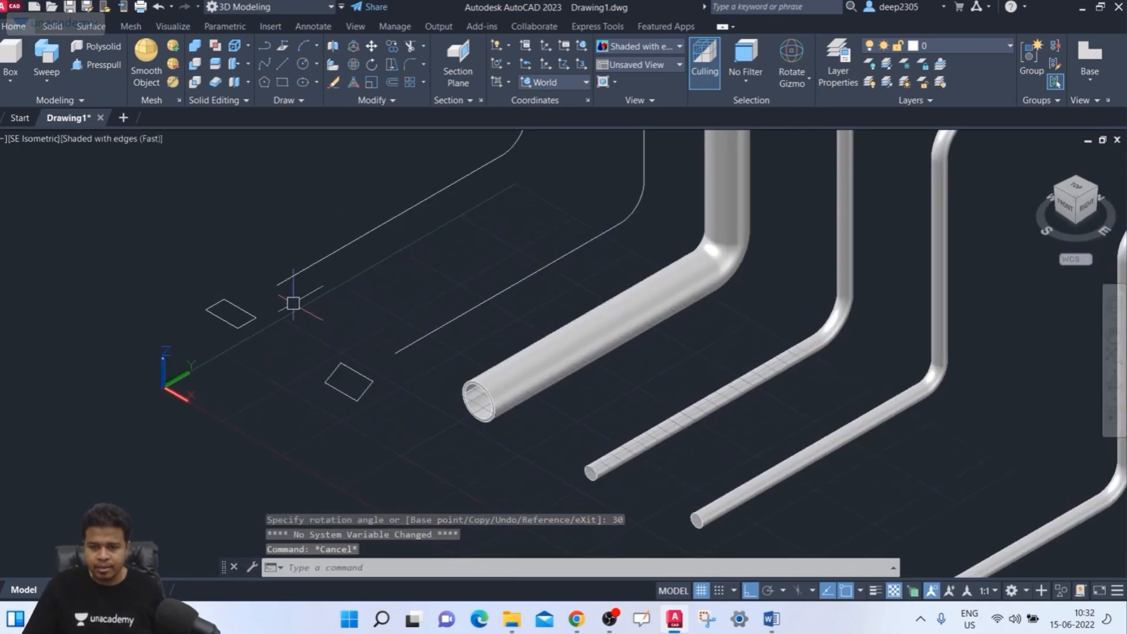
- Rotate the copied rectangle 30 degrees about the X axis with the rotate gizmo
{"action": "left_click", "coordinate": [250, 318]}
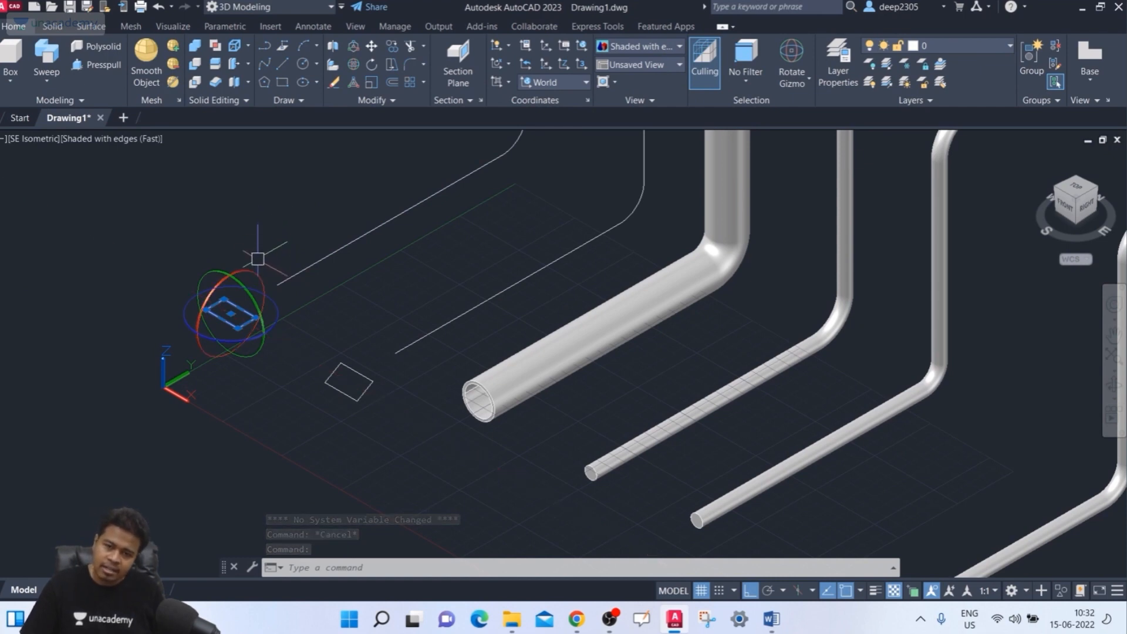
{"action": "left_click", "coordinate": [263, 276]}
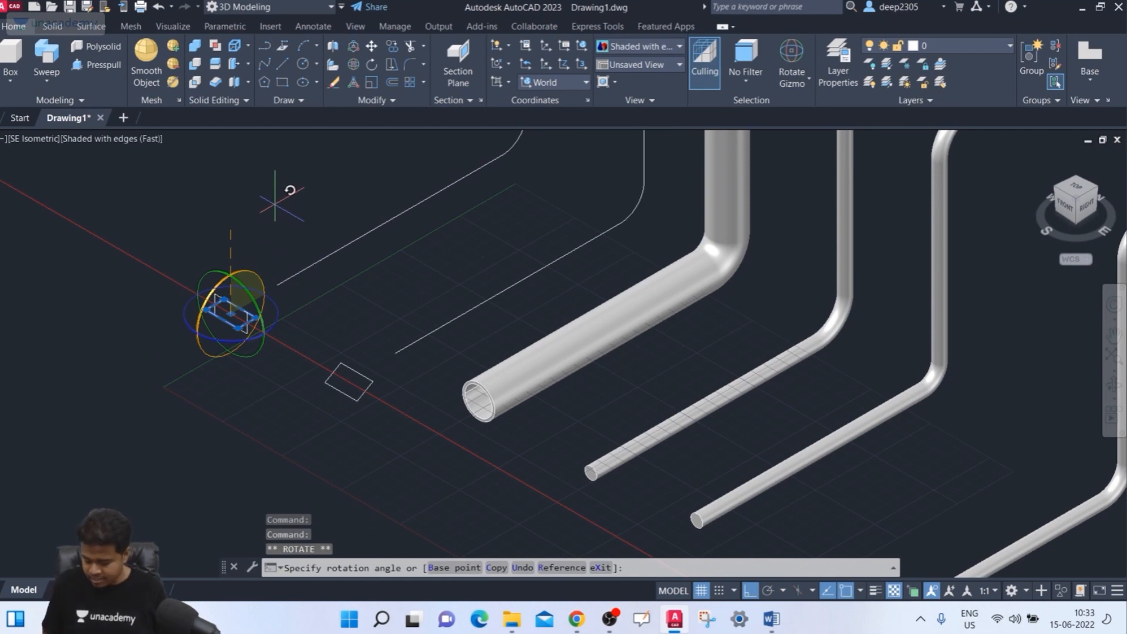
{"action": "type", "text": "30"}
{"action": "key", "text": "Return"}
{"action": "key", "text": "Escape"}
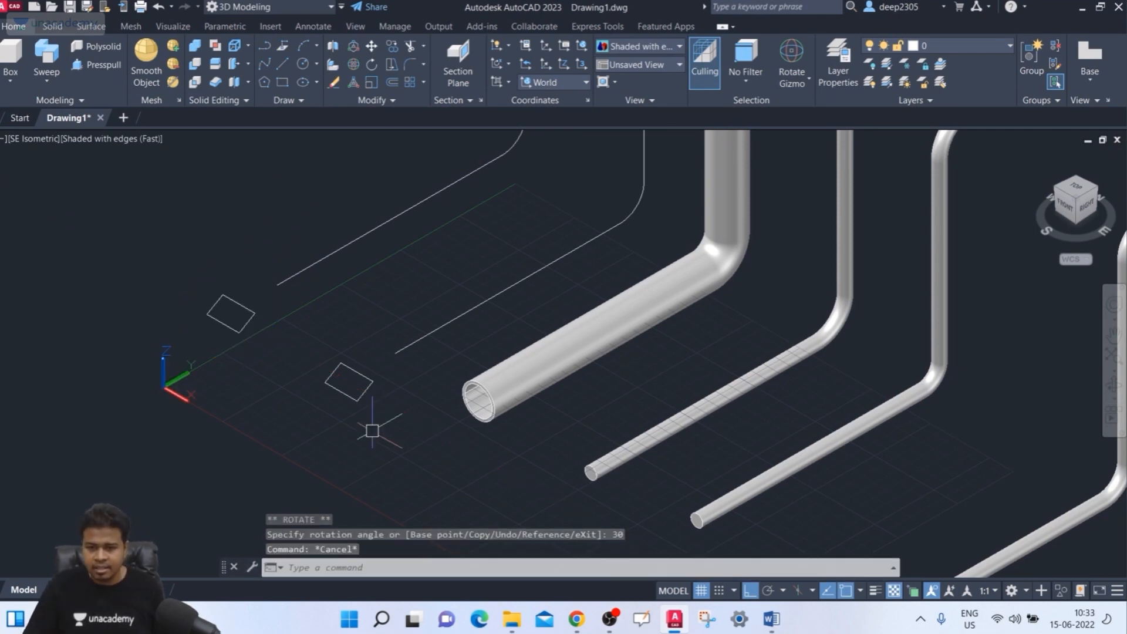
- Sweep the tilted rectangle nearest the hollow pipe along its path, with the Alignment option set to Yes
{"action": "middle_click_drag", "start_coordinate": [360, 473], "coordinate": [264, 388], "text": "shift"}
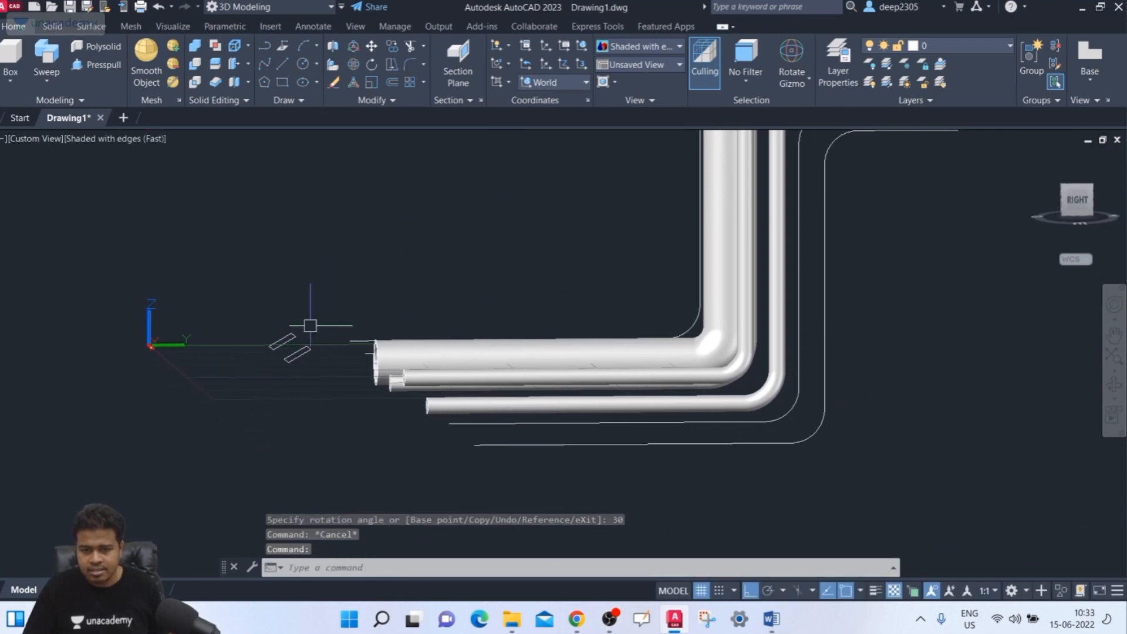
{"action": "middle_click_drag", "start_coordinate": [311, 326], "coordinate": [202, 421], "text": "shift"}
{"action": "scroll", "coordinate": [298, 428], "scroll_direction": "down", "scroll_amount": 5}
{"action": "scroll", "coordinate": [266, 447], "scroll_direction": "up", "scroll_amount": 2}
{"action": "type", "text": "sw"}
{"action": "key", "text": "Return"}
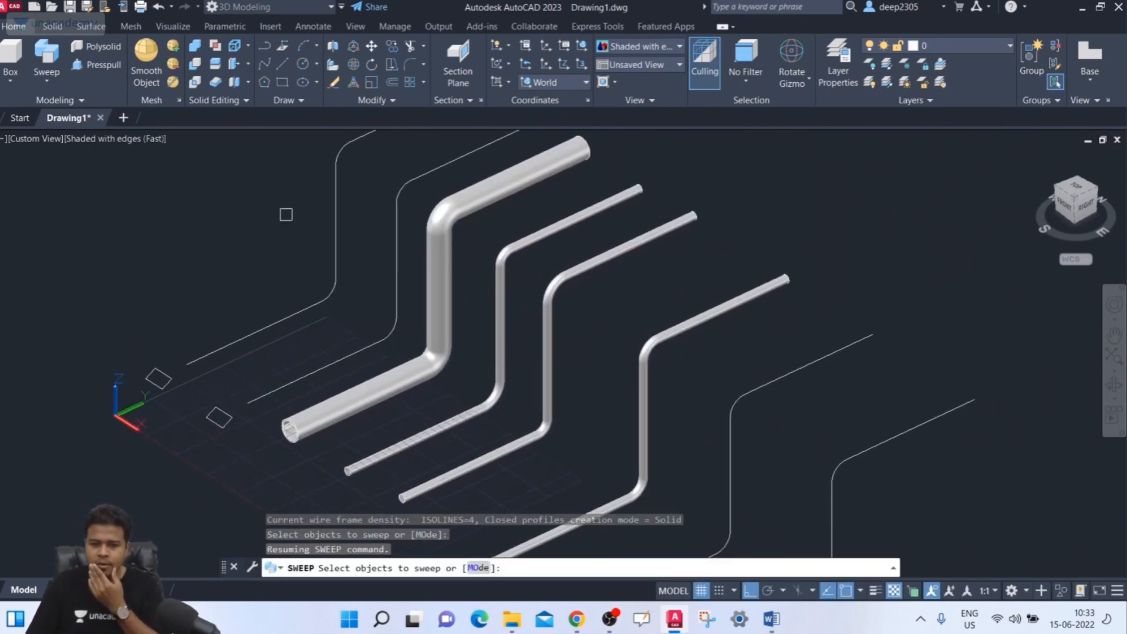
{"action": "scroll", "coordinate": [221, 457], "scroll_direction": "up", "scroll_amount": 3}
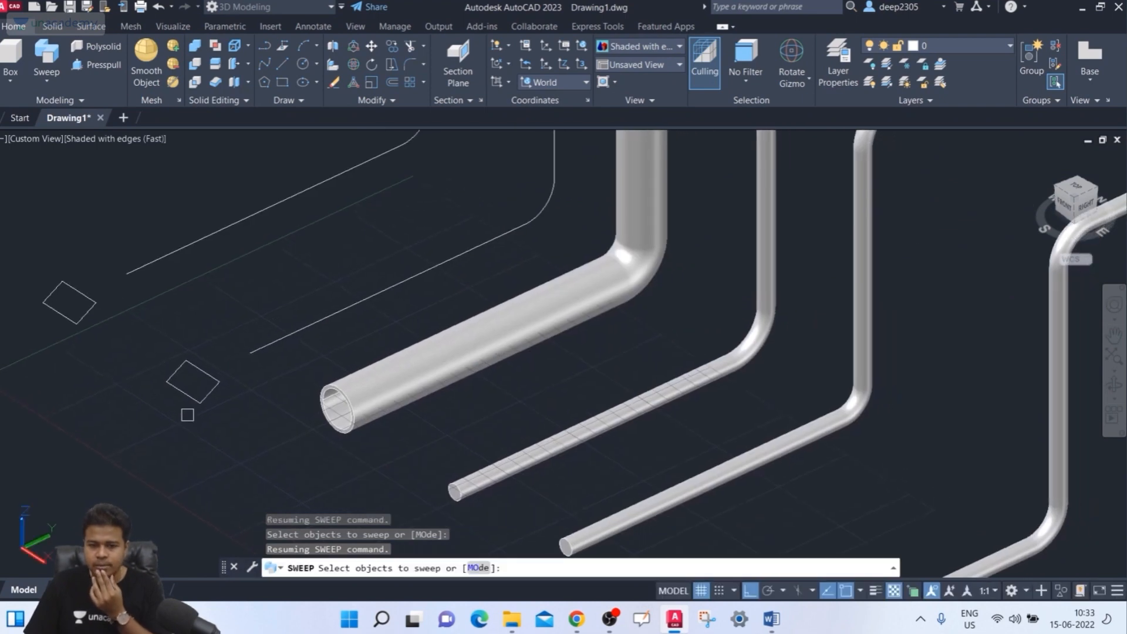
{"action": "left_click", "coordinate": [193, 395]}
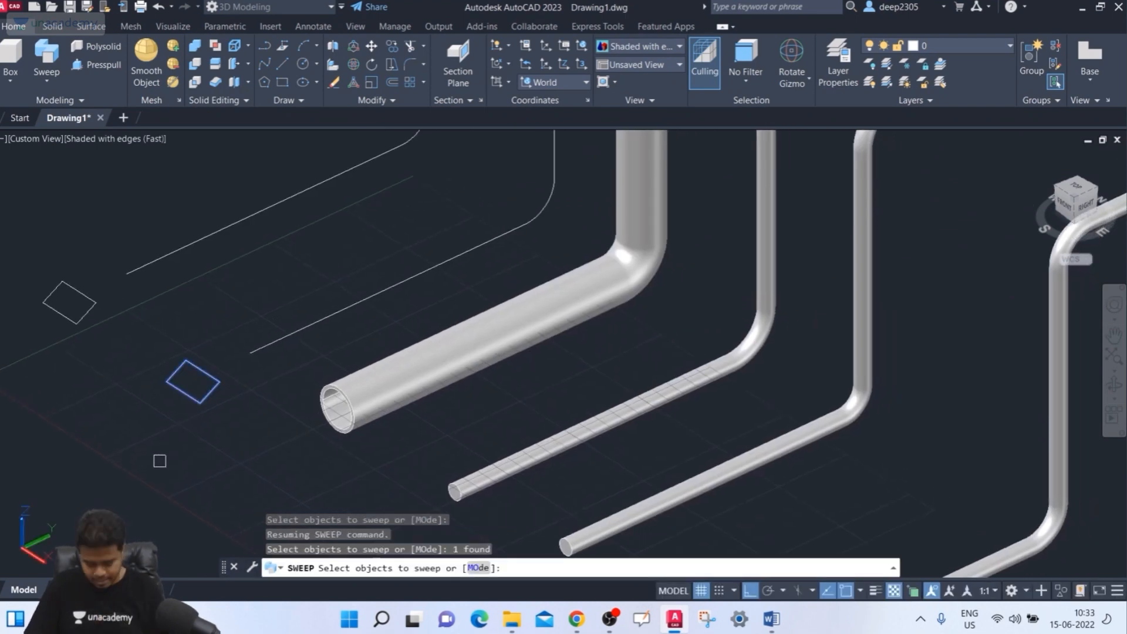
{"action": "key", "text": "Return"}
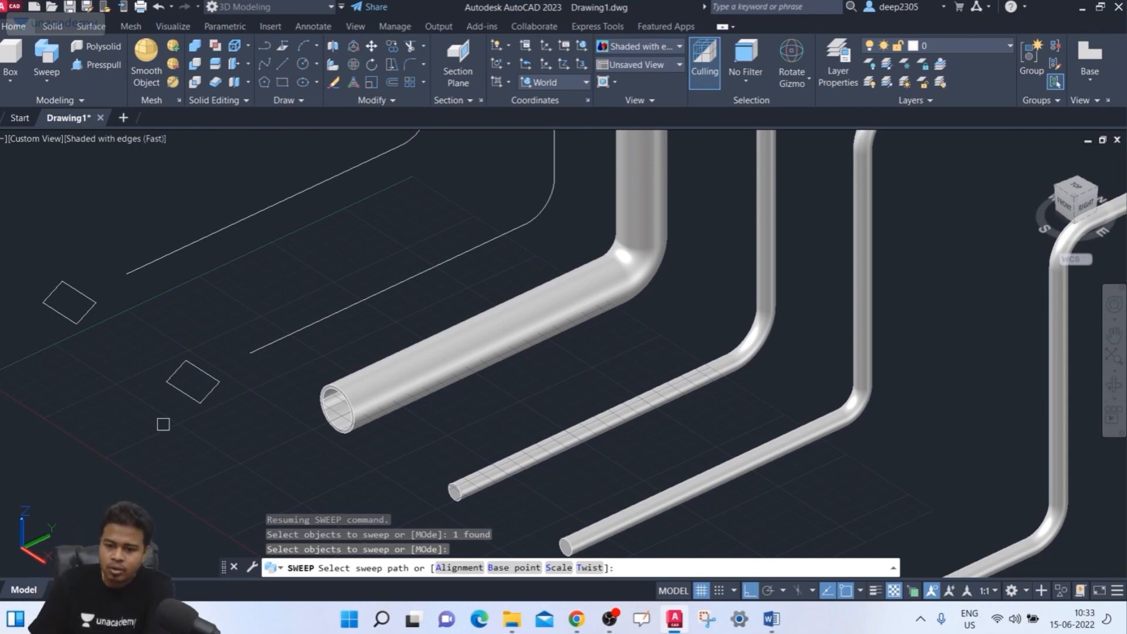
{"action": "left_click", "coordinate": [462, 571]}
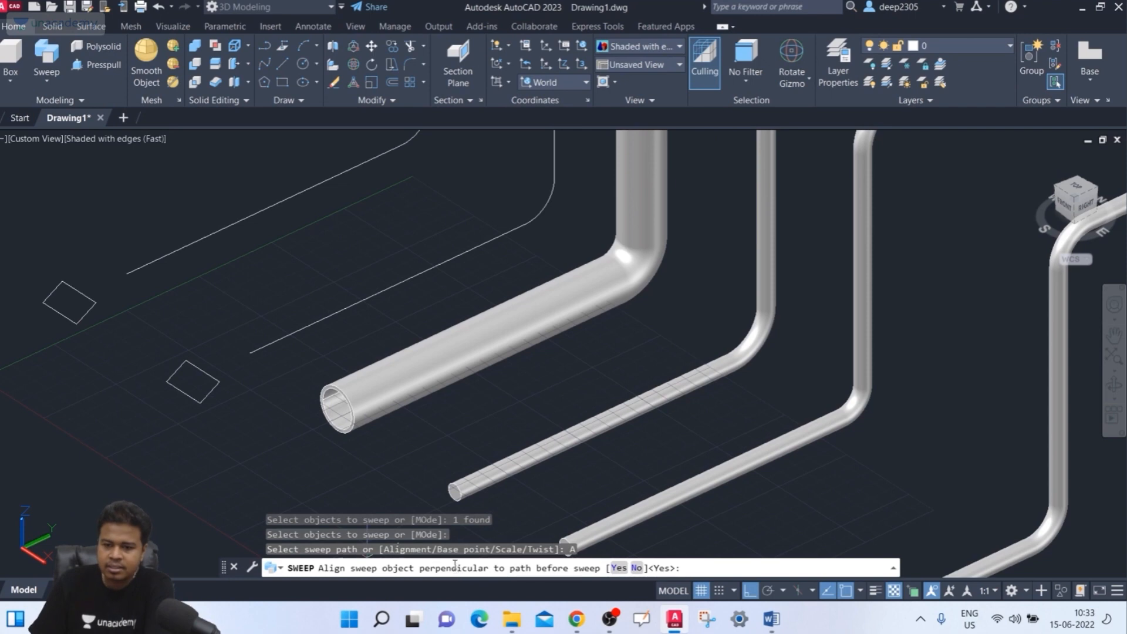
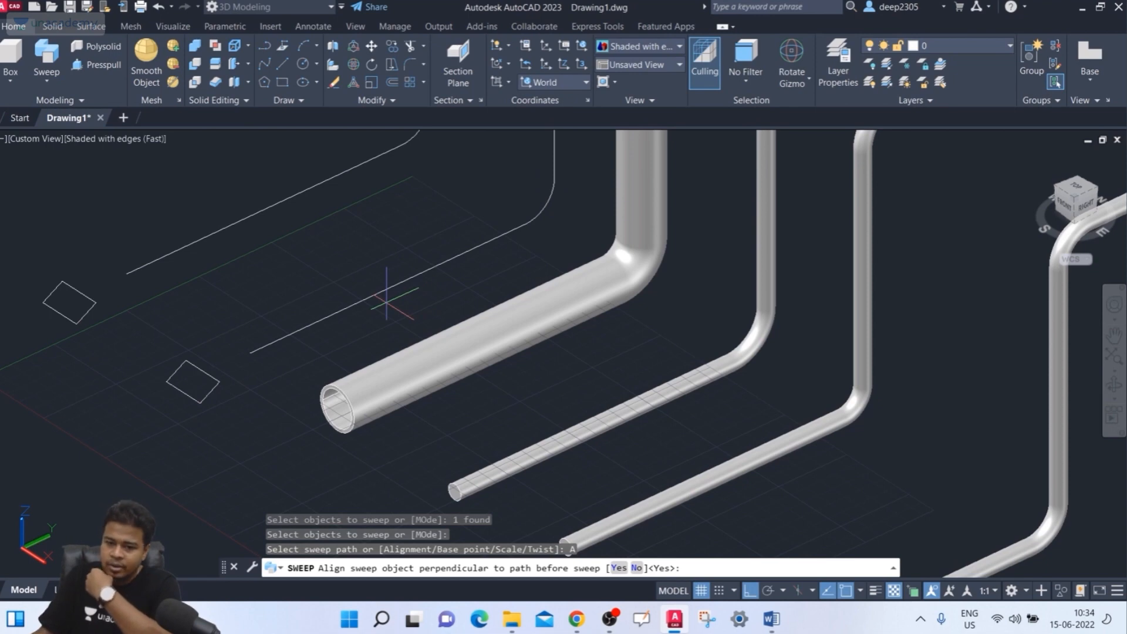
{"action": "left_click", "coordinate": [619, 568]}
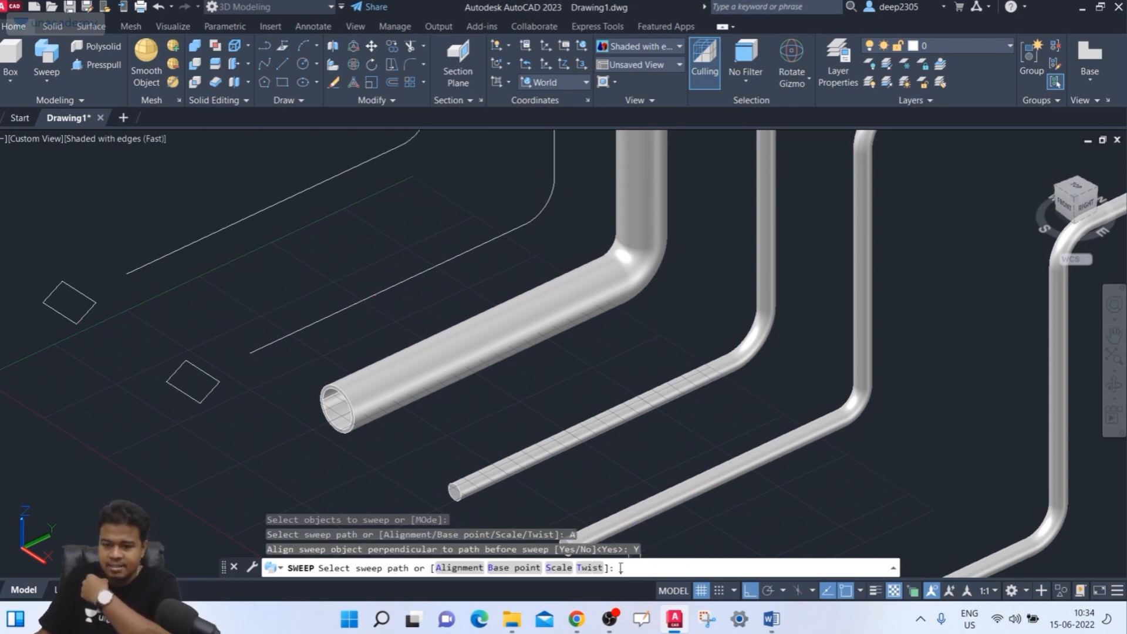
{"action": "left_click", "coordinate": [259, 345]}
- Examine the end face and bends of the newly swept rectangular bar to see how the profile is aligned to the path
{"action": "middle_click_drag", "start_coordinate": [264, 399], "coordinate": [255, 410]}
{"action": "scroll", "coordinate": [254, 409], "scroll_direction": "up", "scroll_amount": 4}
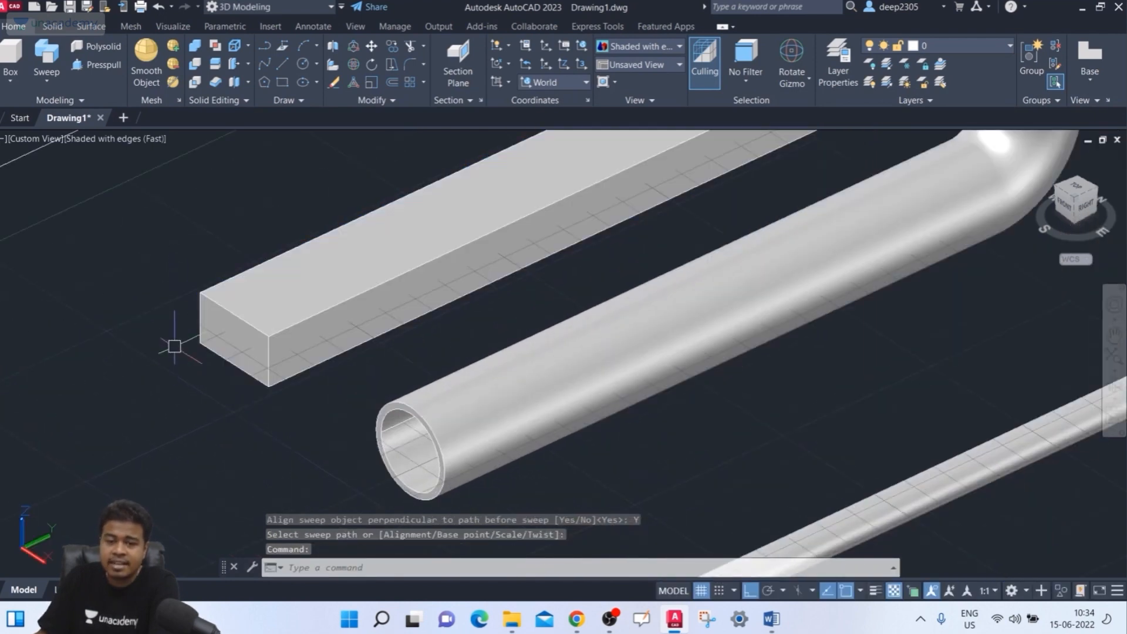
{"action": "scroll", "coordinate": [222, 322], "scroll_direction": "down", "scroll_amount": 2}
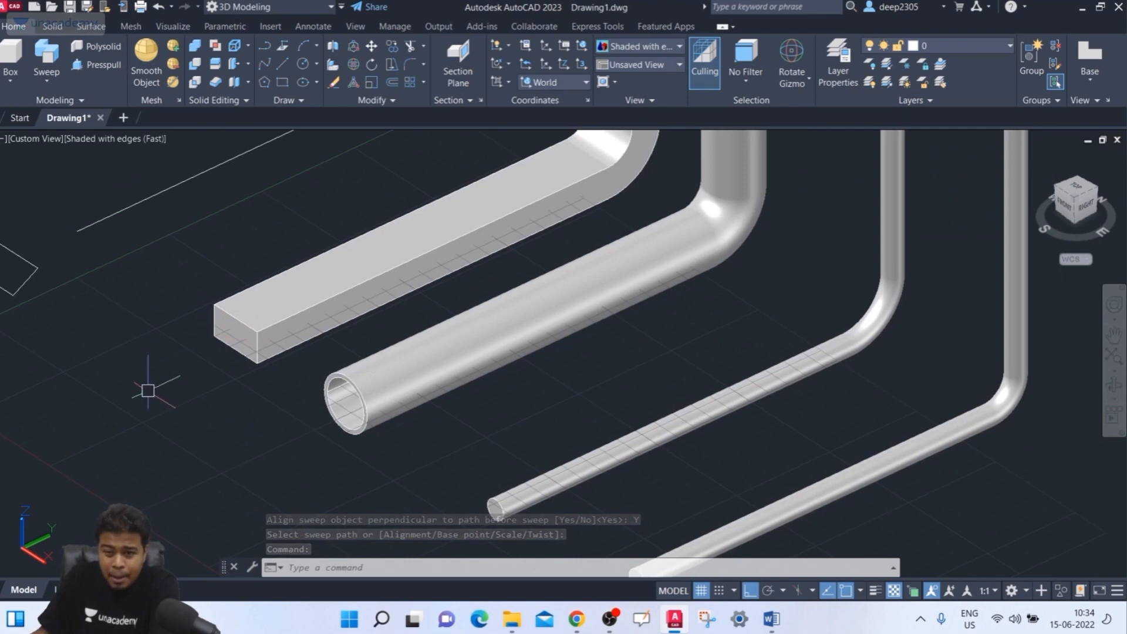
{"action": "scroll", "coordinate": [419, 320], "scroll_direction": "down", "scroll_amount": 3}
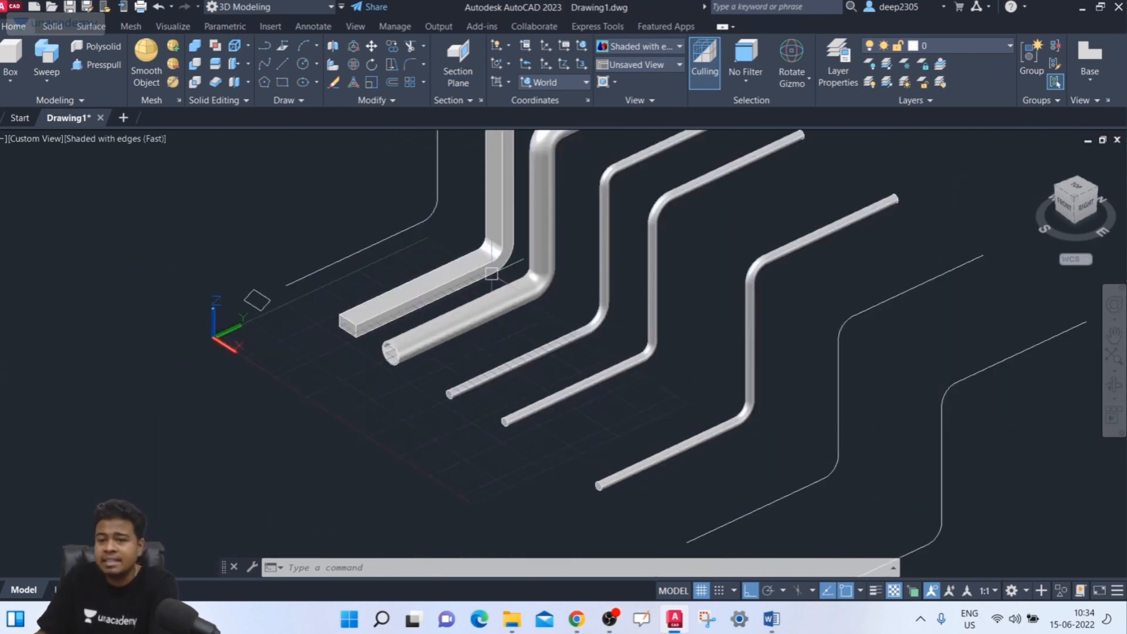
{"action": "scroll", "coordinate": [532, 267], "scroll_direction": "up", "scroll_amount": 5}
{"action": "scroll", "coordinate": [532, 266], "scroll_direction": "down", "scroll_amount": 4}
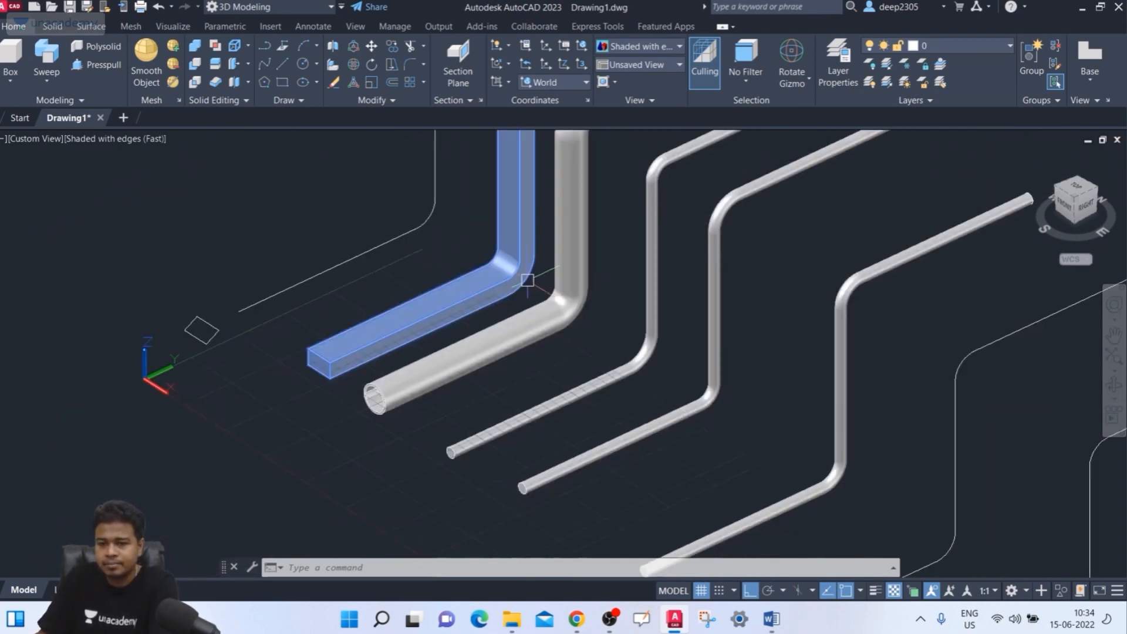
{"action": "middle_click_drag", "start_coordinate": [528, 280], "coordinate": [563, 318]}
{"action": "scroll", "coordinate": [149, 372], "scroll_direction": "up", "scroll_amount": 3}
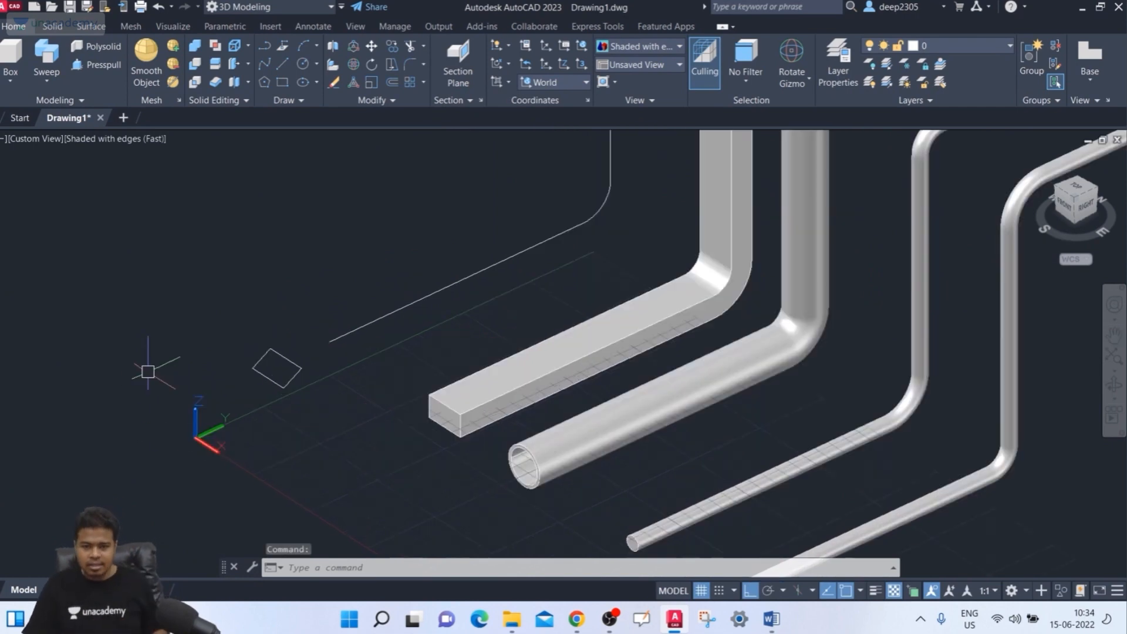
- Sweep the other tilted rectangle along the remaining path beside it, with the Alignment option set to No
{"action": "middle_click_drag", "start_coordinate": [149, 372], "coordinate": [135, 413]}
{"action": "scroll", "coordinate": [137, 410], "scroll_direction": "down", "scroll_amount": 4}
{"action": "type", "text": "sweep"}
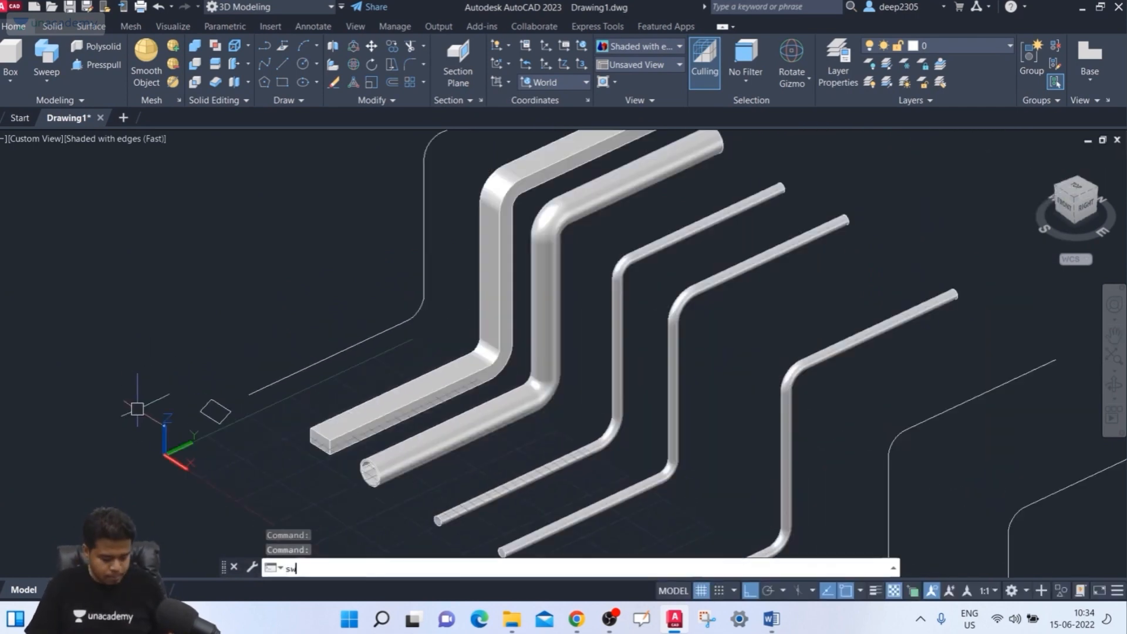
{"action": "key", "text": "Return"}
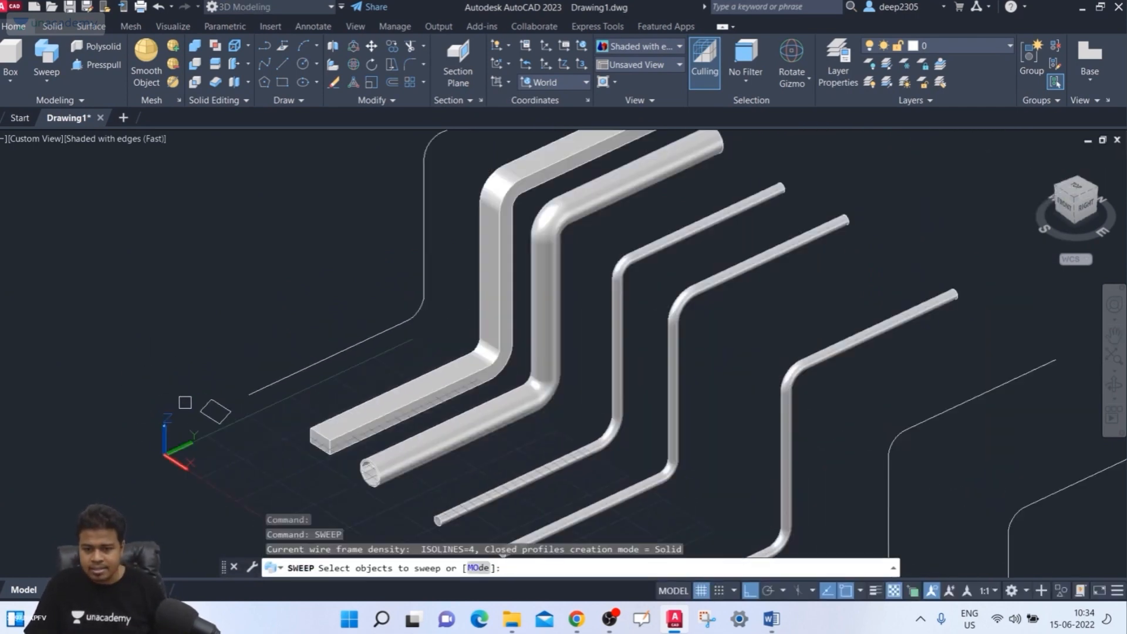
{"action": "left_click", "coordinate": [223, 417]}
{"action": "key", "text": "Return"}
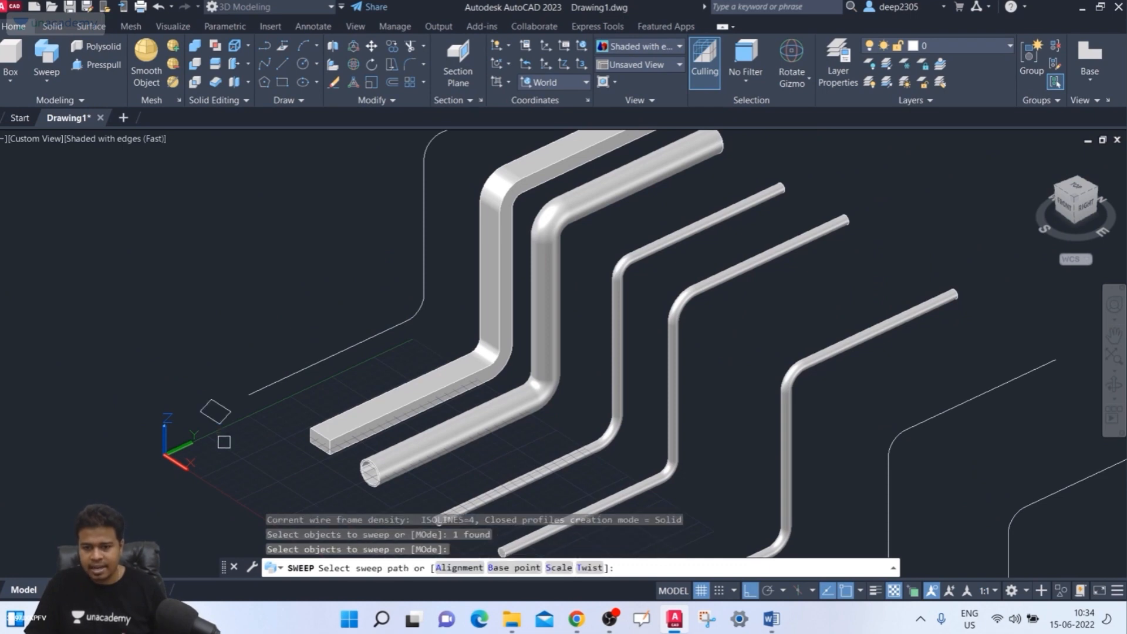
{"action": "left_click", "coordinate": [468, 567]}
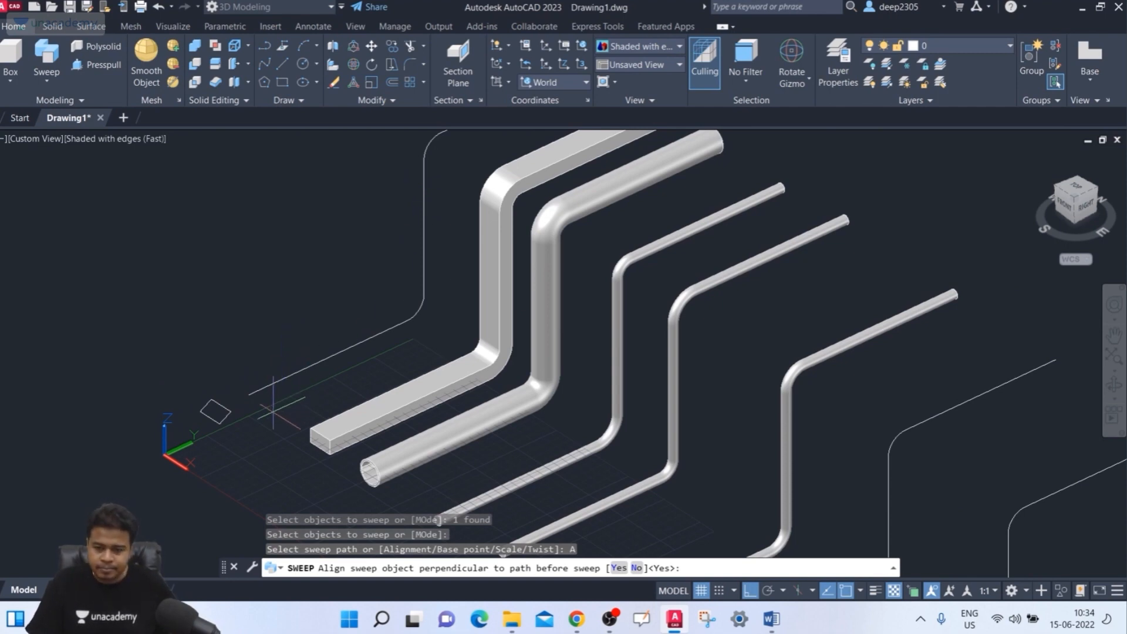
{"action": "left_click", "coordinate": [637, 570]}
{"action": "left_click", "coordinate": [467, 568]}
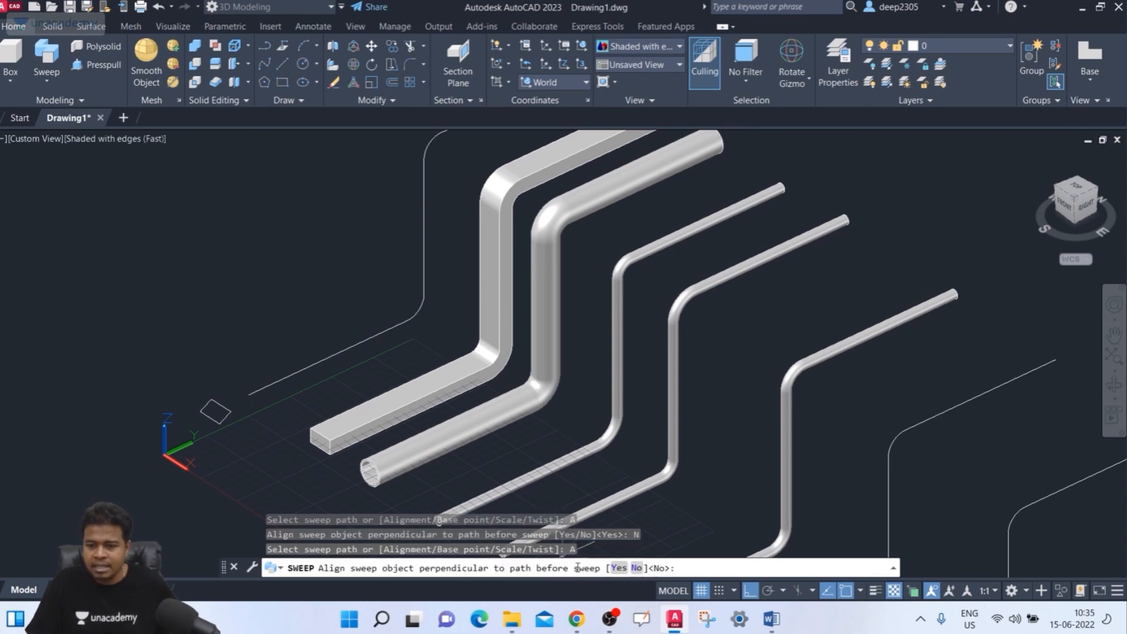
{"action": "left_click", "coordinate": [637, 568]}
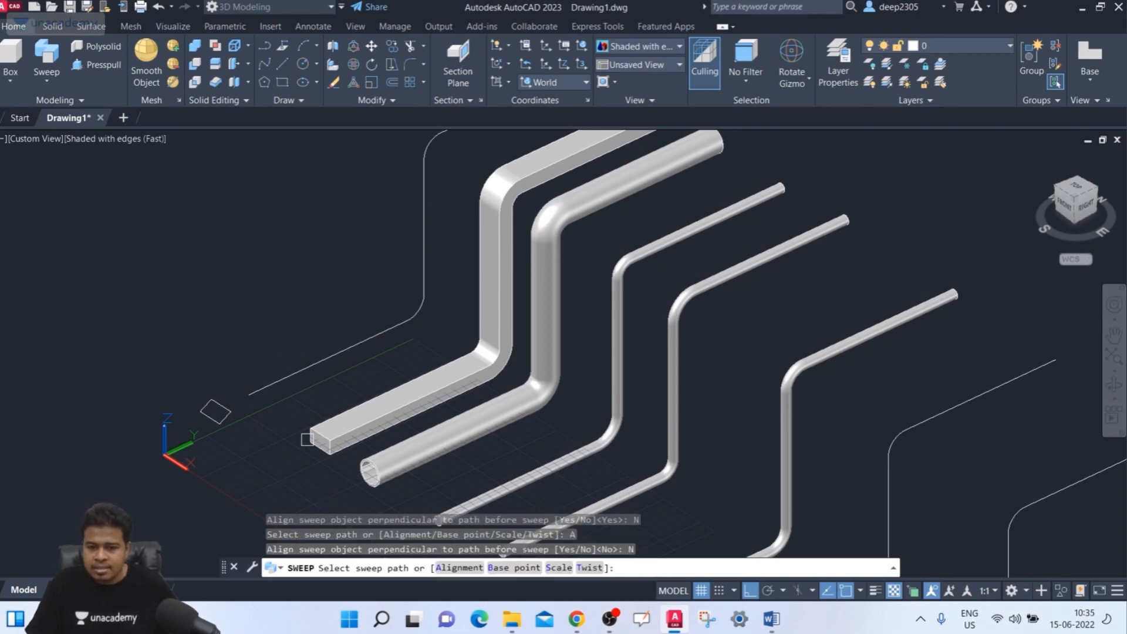
{"action": "left_click", "coordinate": [288, 377]}
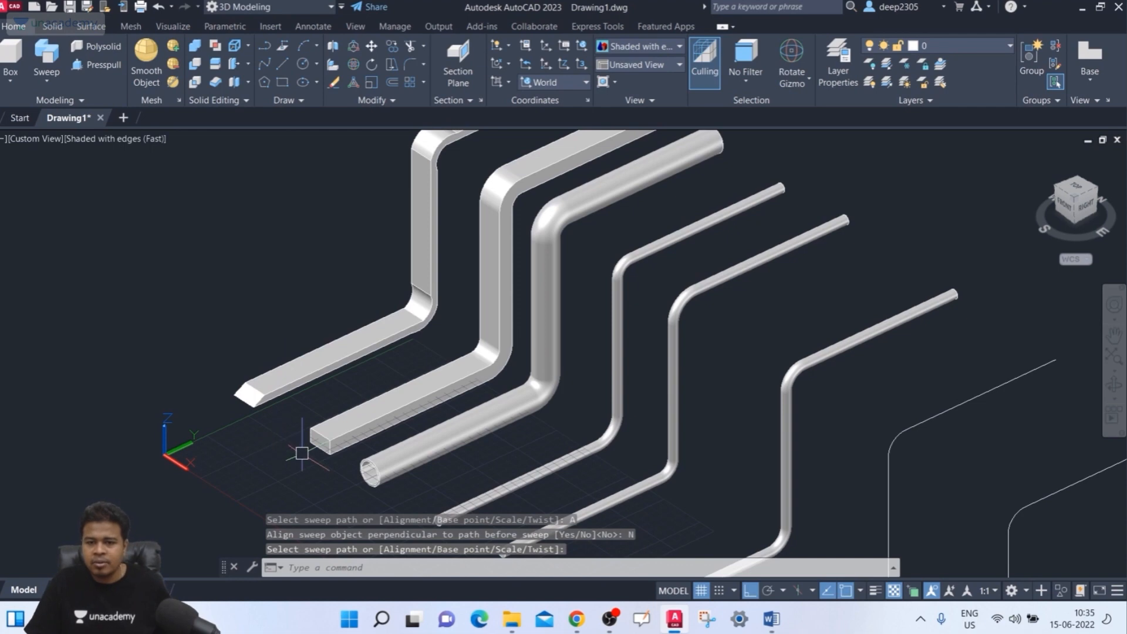
- Move the slanted-end bar along the X axis toward the square-ended bar with the move gizmo
{"action": "scroll", "coordinate": [302, 452], "scroll_direction": "up", "scroll_amount": 5}
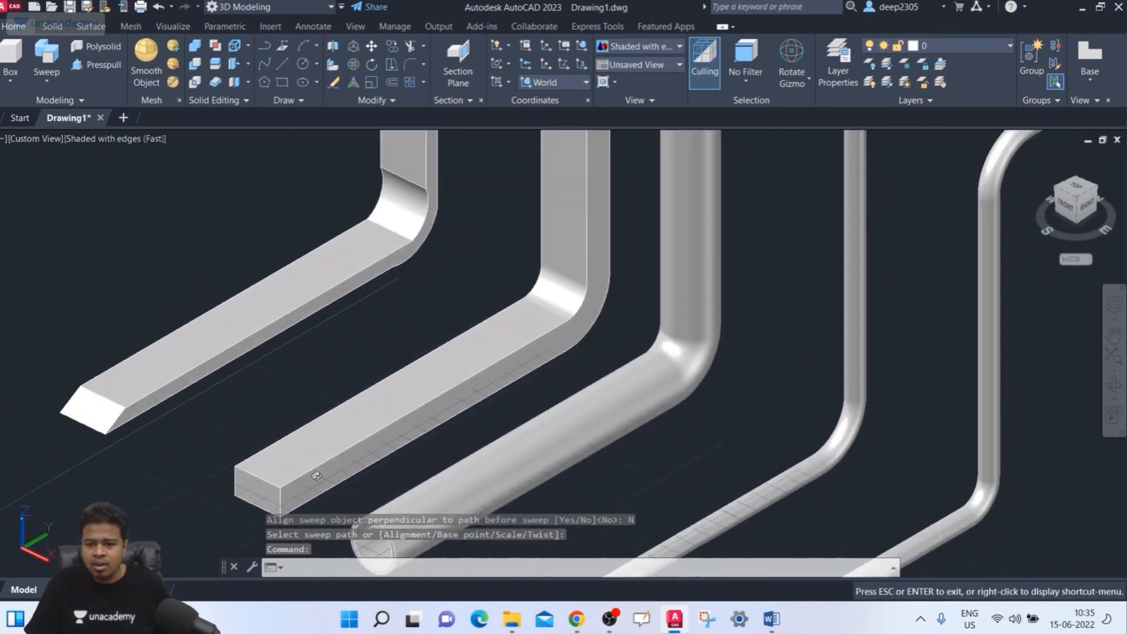
{"action": "middle_click_drag", "start_coordinate": [316, 475], "coordinate": [276, 411], "text": "shift"}
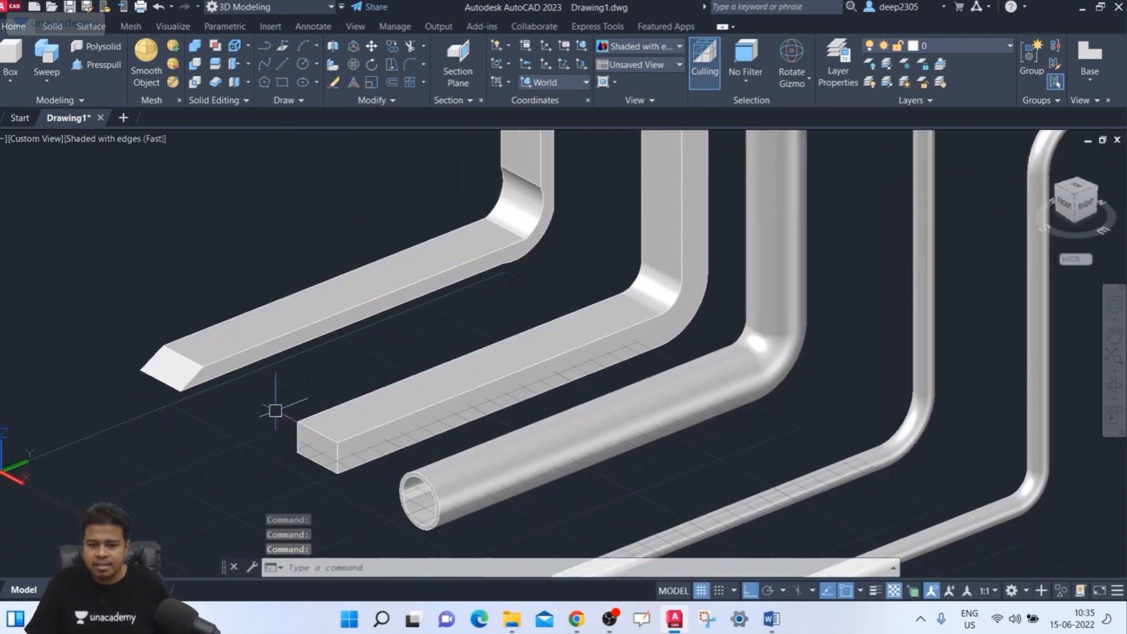
{"action": "left_click", "coordinate": [149, 371]}
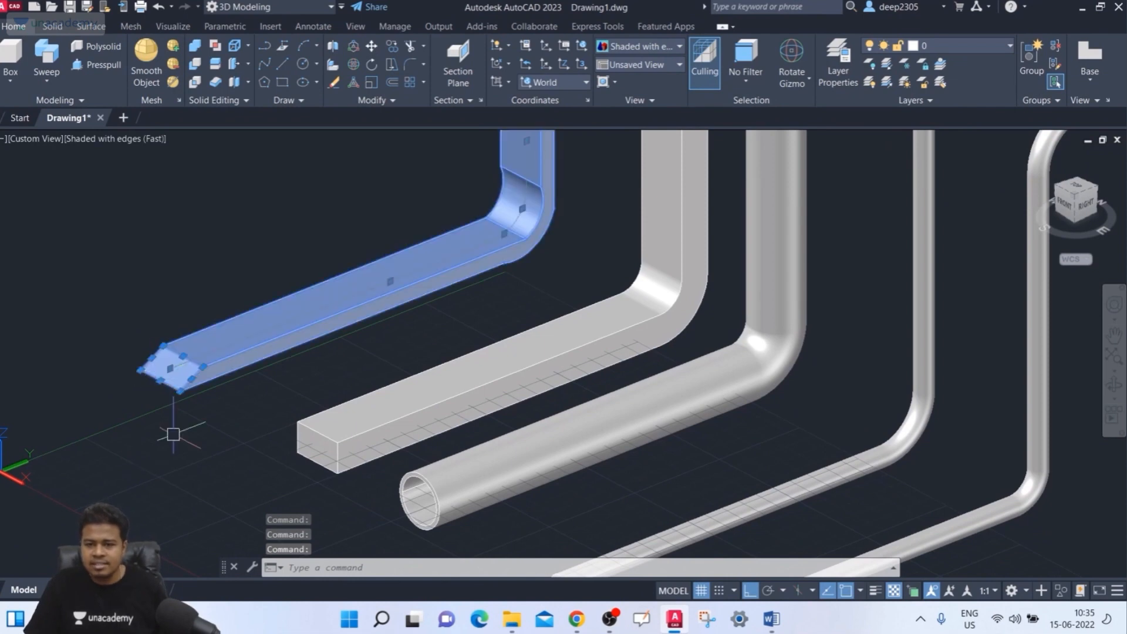
{"action": "middle_click_drag", "start_coordinate": [173, 435], "coordinate": [206, 428], "text": "shift"}
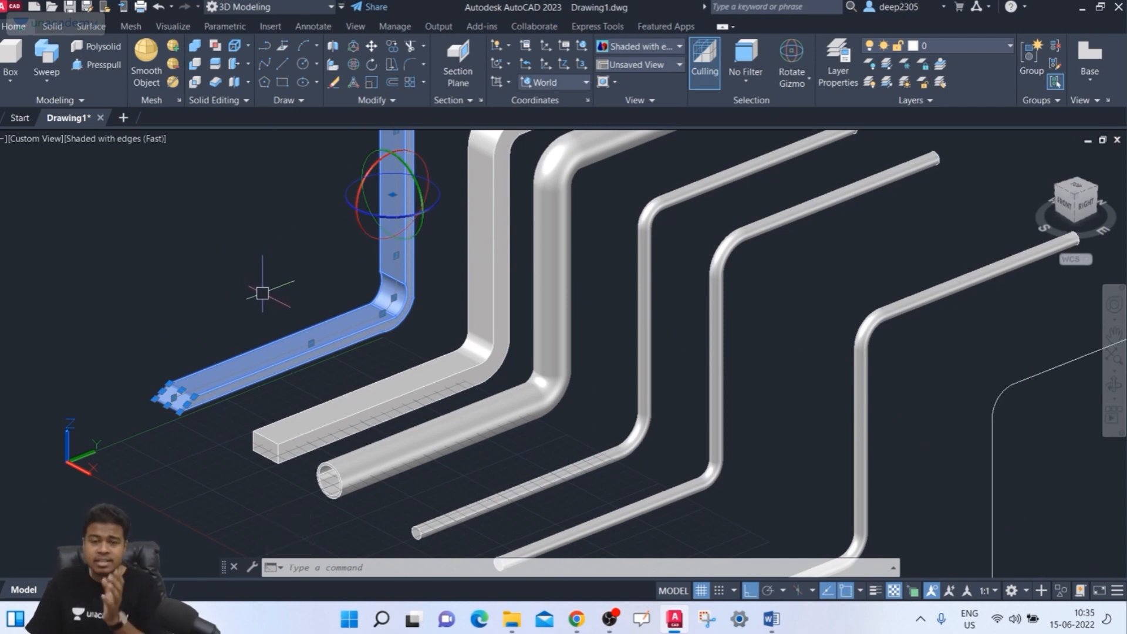
{"action": "left_click", "coordinate": [801, 86]}
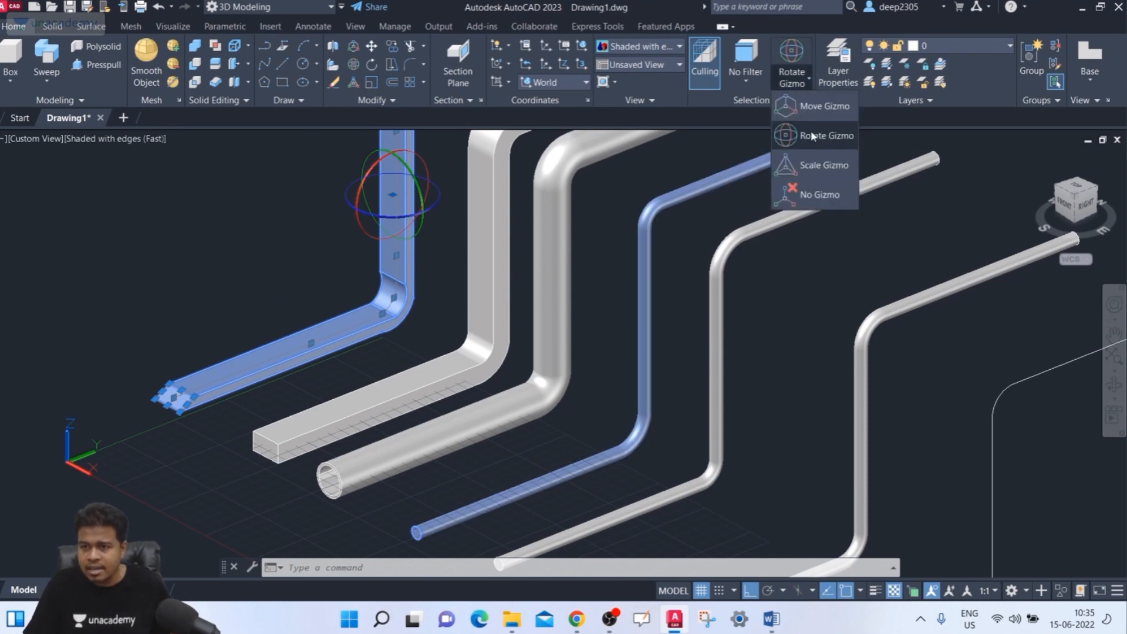
{"action": "left_click", "coordinate": [809, 107]}
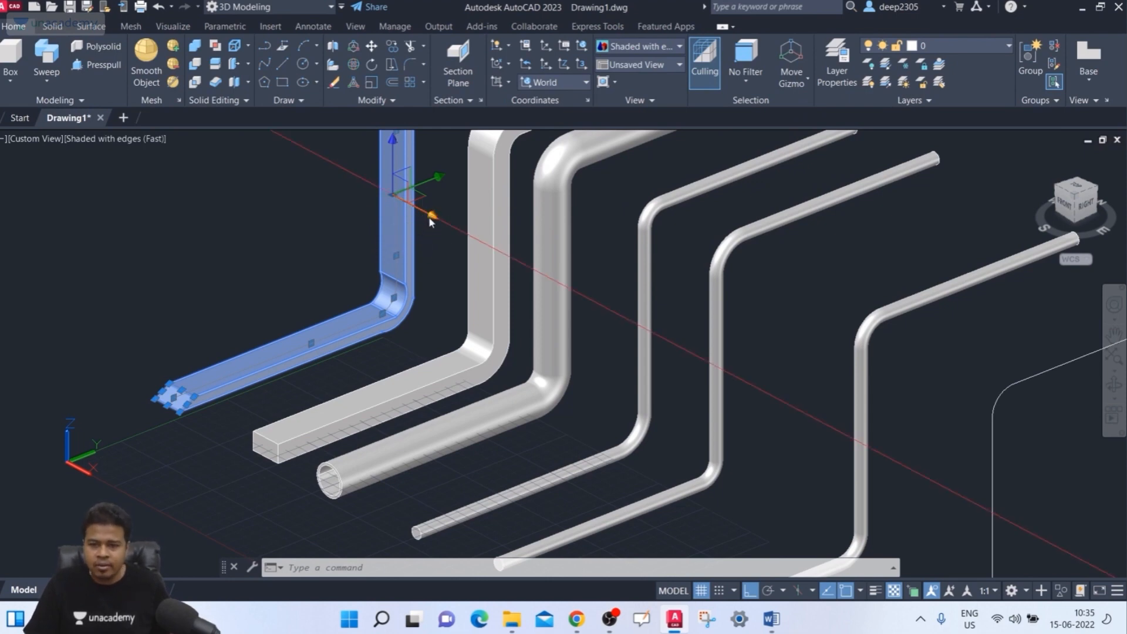
{"action": "middle_click_drag", "start_coordinate": [421, 254], "coordinate": [338, 265]}
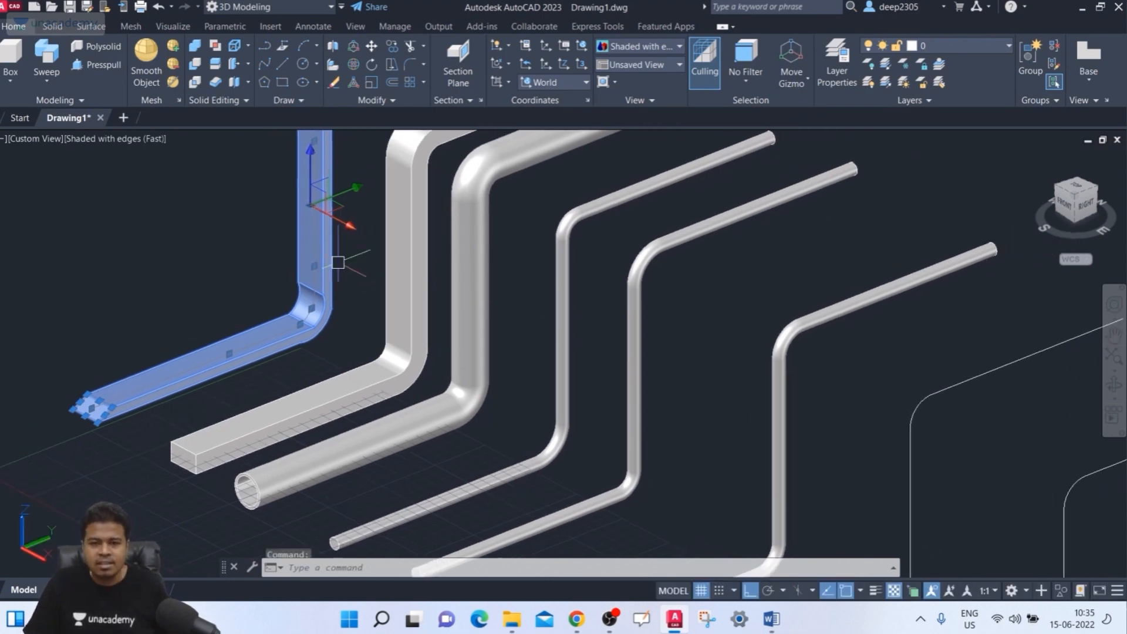
{"action": "left_click", "coordinate": [350, 228]}
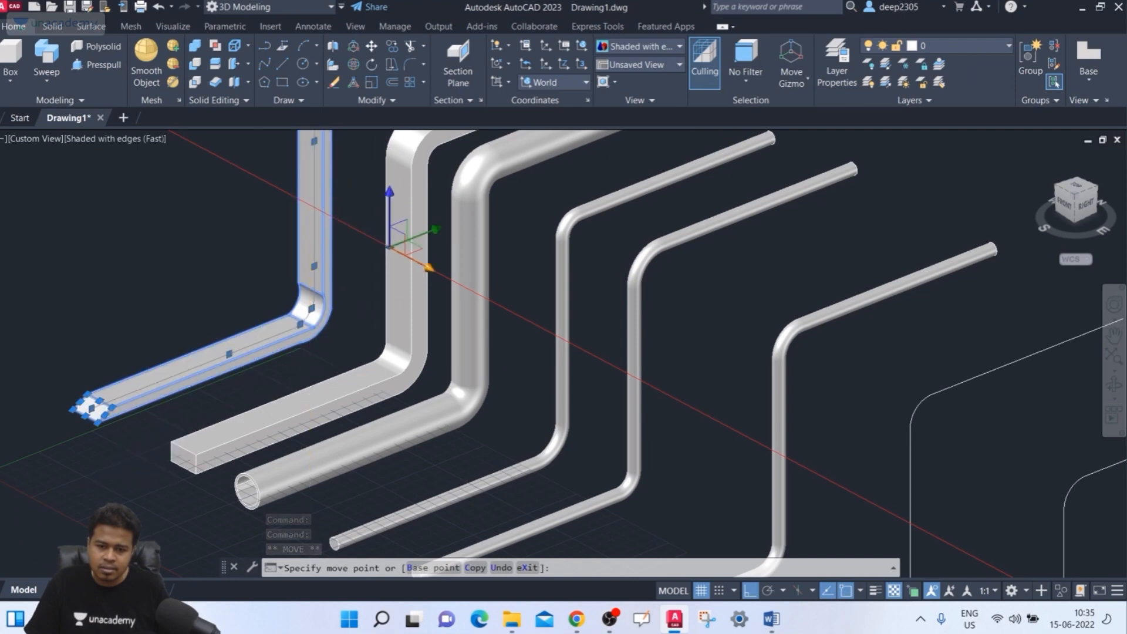
{"action": "key", "text": "Escape"}
{"action": "key", "text": "Escape"}
- Move the slanted-end bar back along the X axis so it sits just beside the square-ended bar without overlapping it
{"action": "middle_click_drag", "start_coordinate": [206, 456], "coordinate": [218, 459], "text": "shift"}
{"action": "scroll", "coordinate": [205, 461], "scroll_direction": "up", "scroll_amount": 3}
{"action": "scroll", "coordinate": [152, 463], "scroll_direction": "up", "scroll_amount": 3}
{"action": "left_click", "coordinate": [152, 463]}
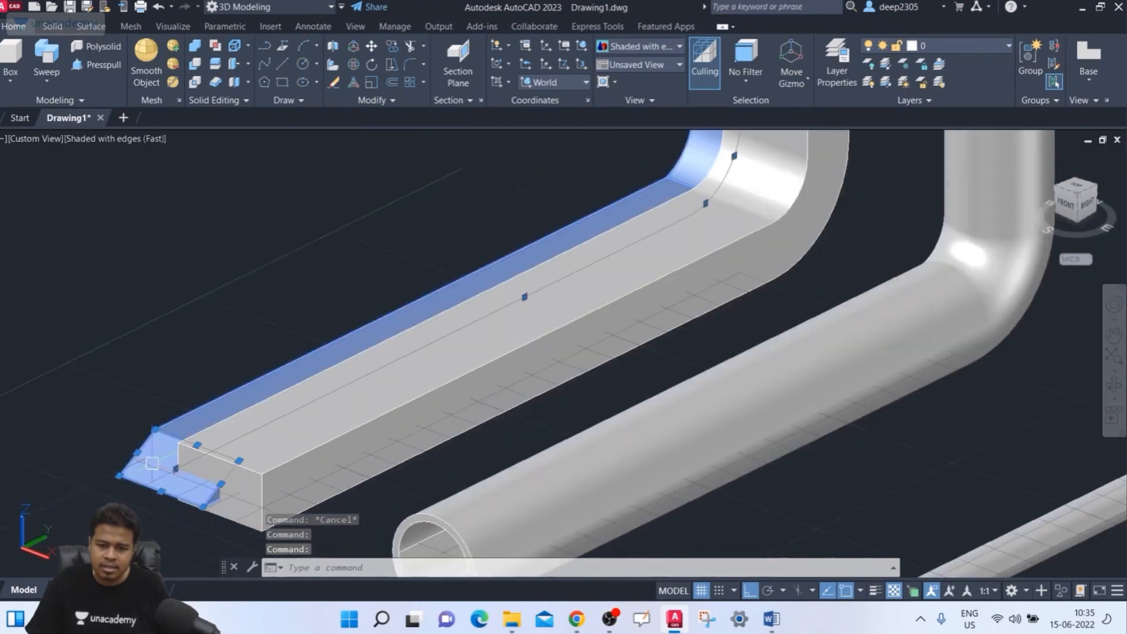
{"action": "scroll", "coordinate": [229, 394], "scroll_direction": "down", "scroll_amount": 3}
{"action": "middle_click_drag", "start_coordinate": [241, 376], "coordinate": [376, 311], "text": "shift"}
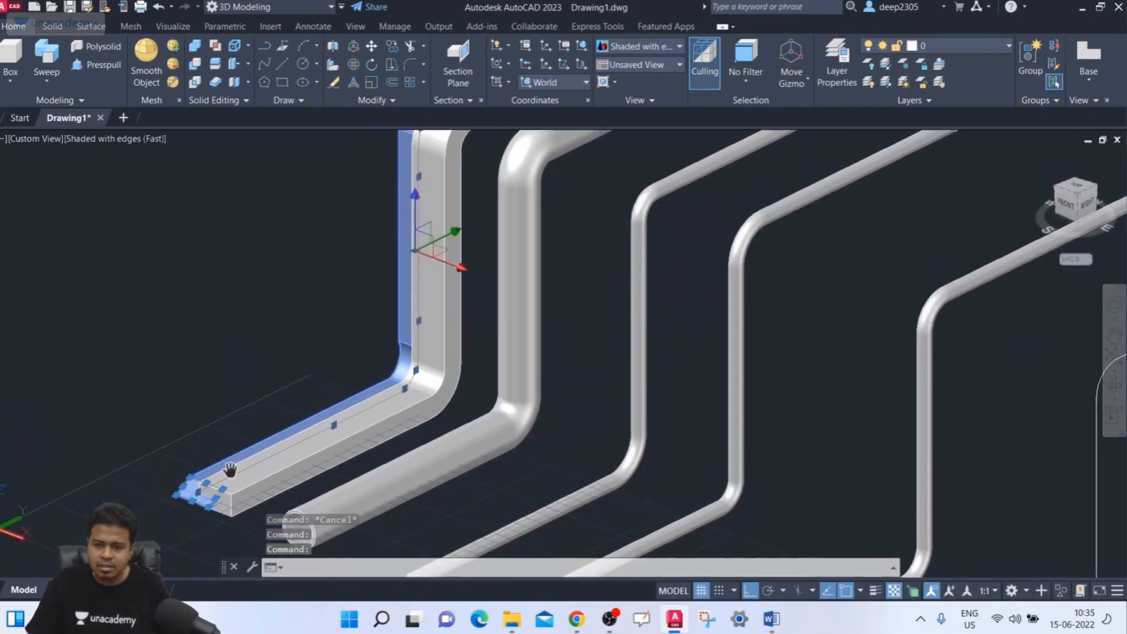
{"action": "left_click", "coordinate": [465, 277]}
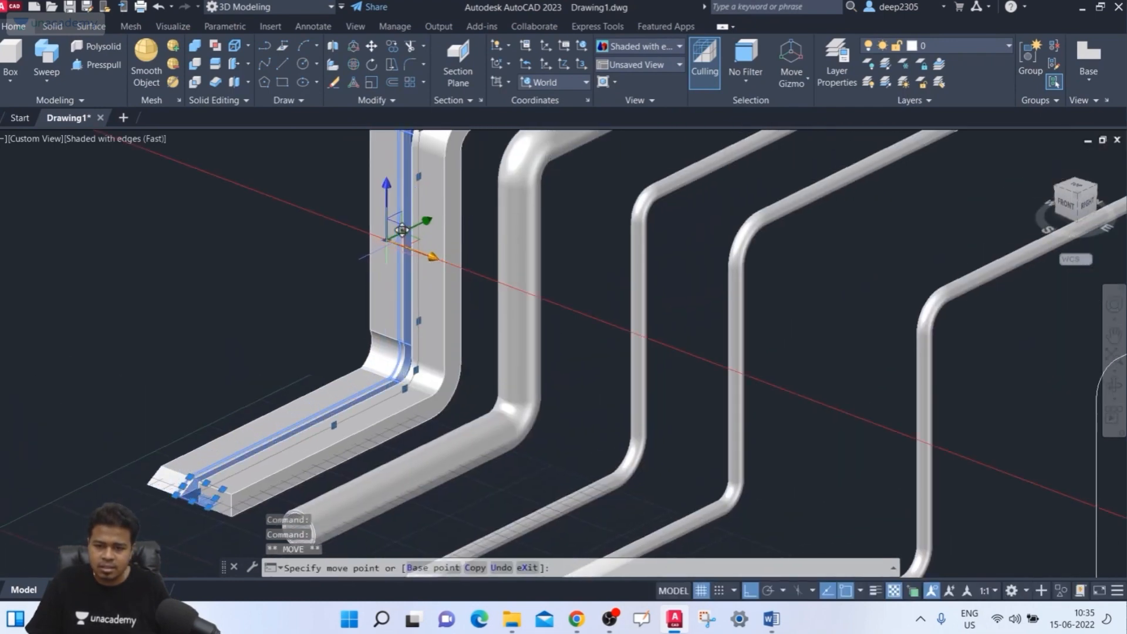
{"action": "left_click", "coordinate": [268, 450]}
{"action": "key", "text": "Escape"}
- Compare the end faces and bends of the two adjacent rectangular bars to see the effect of the Alignment setting
{"action": "scroll", "coordinate": [317, 435], "scroll_direction": "down", "scroll_amount": 5}
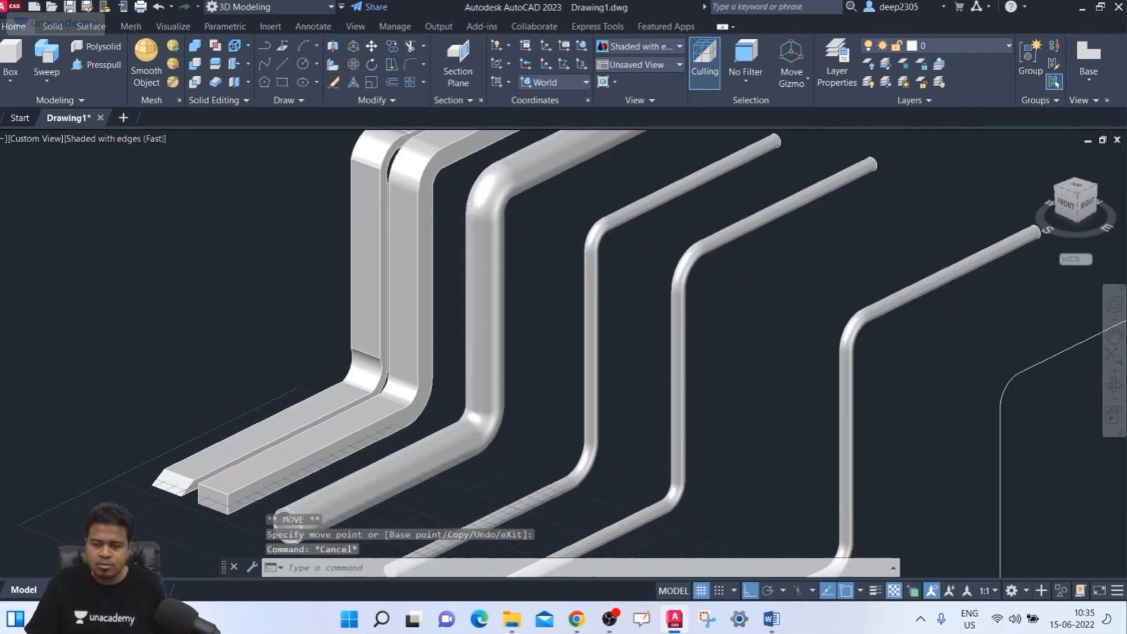
{"action": "scroll", "coordinate": [347, 424], "scroll_direction": "up", "scroll_amount": 4}
{"action": "scroll", "coordinate": [347, 424], "scroll_direction": "down", "scroll_amount": 1}
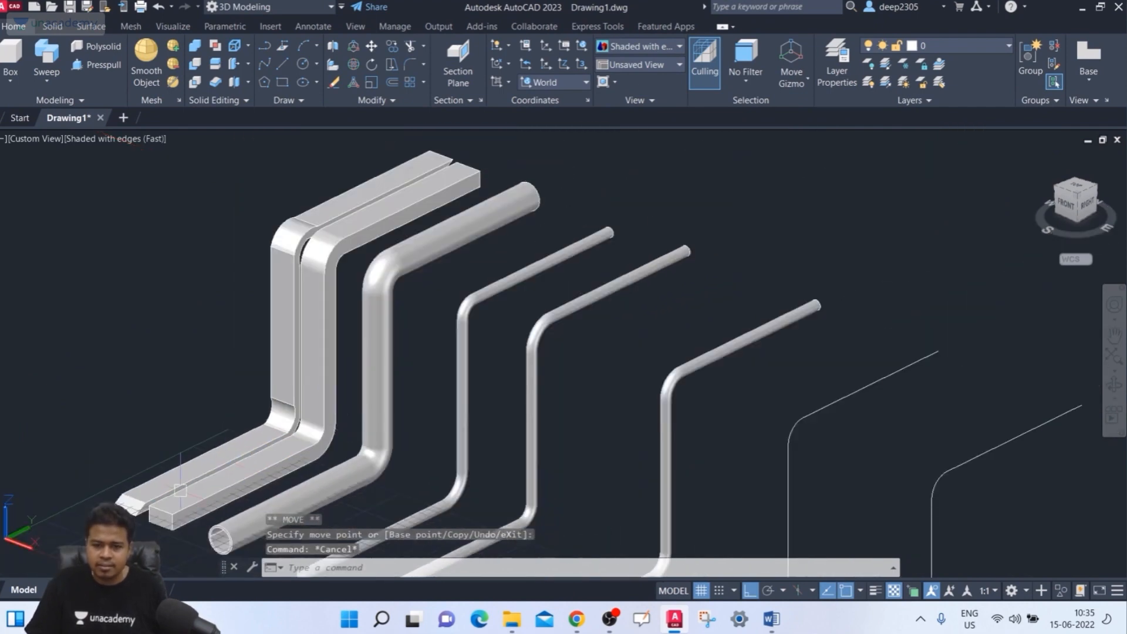
{"action": "scroll", "coordinate": [82, 541], "scroll_direction": "up", "scroll_amount": 4}
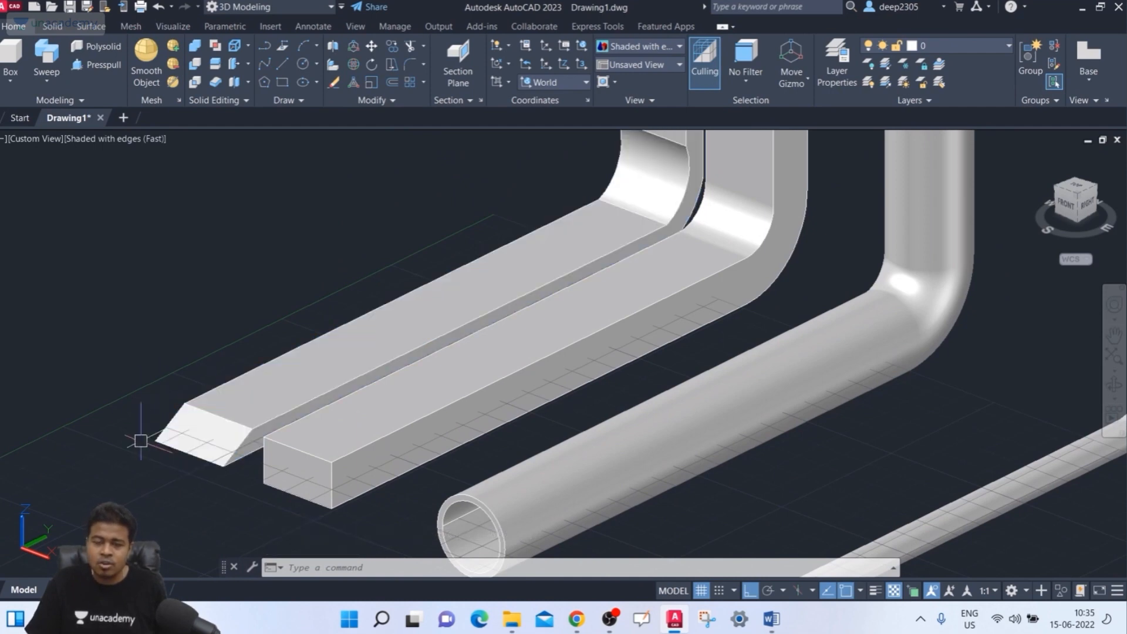
{"action": "scroll", "coordinate": [589, 162], "scroll_direction": "down", "scroll_amount": 3}
{"action": "scroll", "coordinate": [529, 224], "scroll_direction": "up", "scroll_amount": 2}
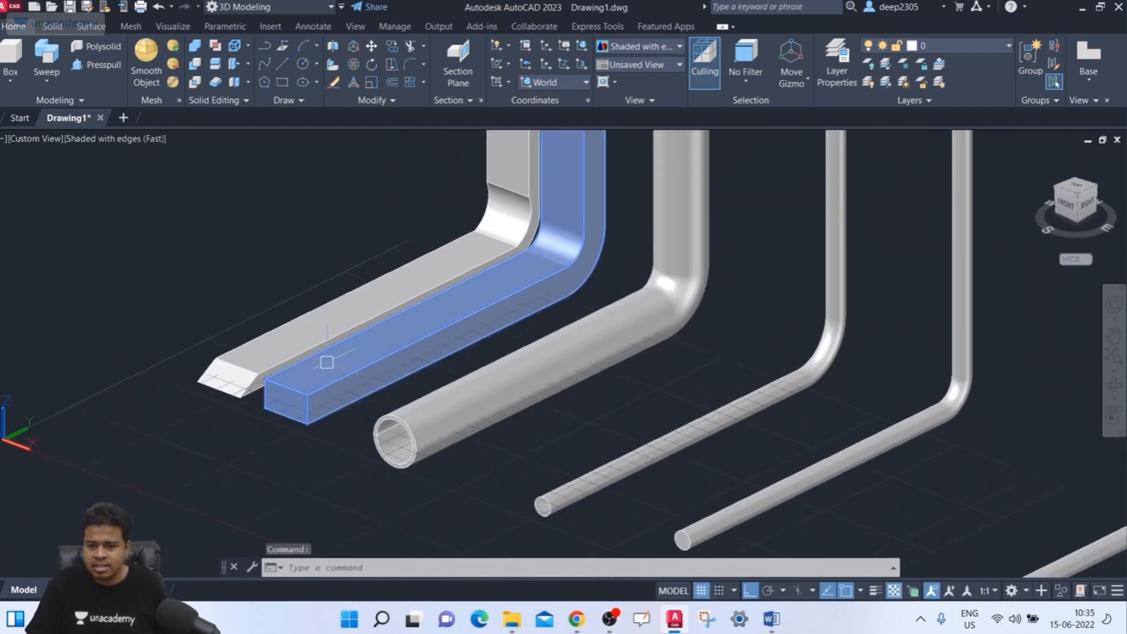
- Examine the upright runs and lower bends of the two rectangular bars along with the neighbouring row of swept pipes
{"action": "middle_click_drag", "start_coordinate": [353, 372], "coordinate": [393, 397], "text": "shift"}
{"action": "left_click", "coordinate": [435, 252]}
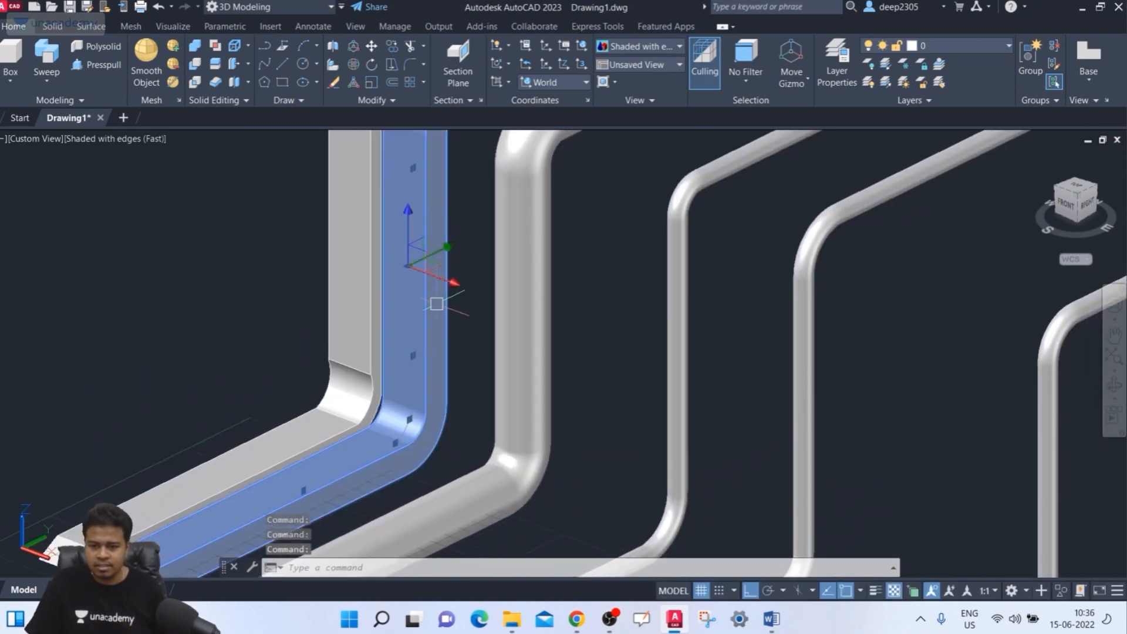
{"action": "key", "text": "Escape"}
{"action": "scroll", "coordinate": [415, 347], "scroll_direction": "down", "scroll_amount": 5}
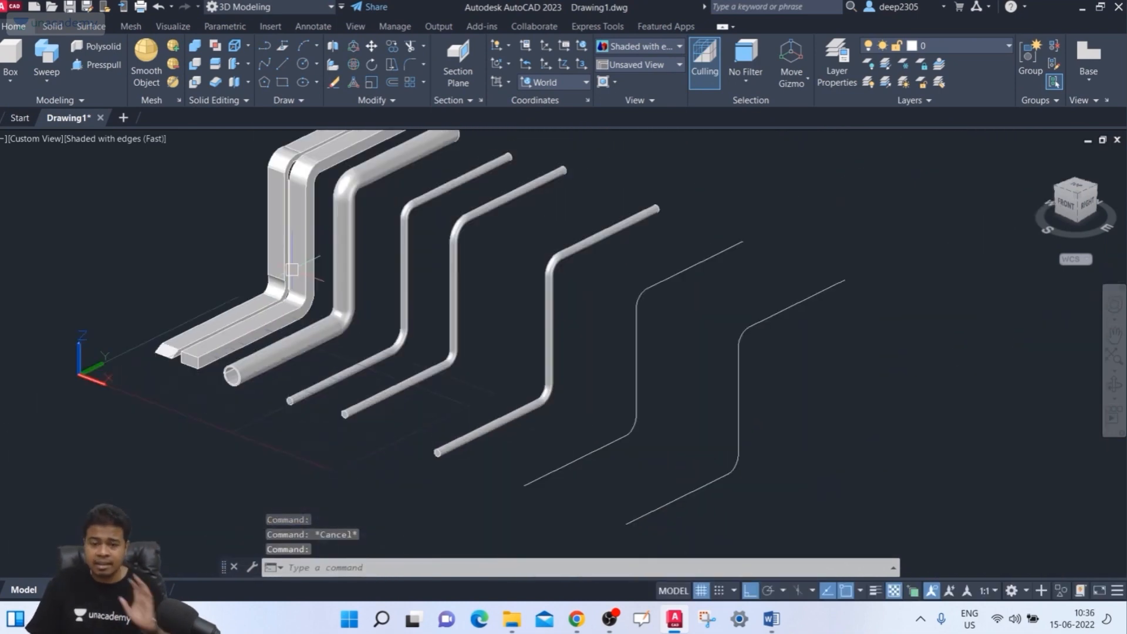
{"action": "scroll", "coordinate": [191, 364], "scroll_direction": "up", "scroll_amount": 3}
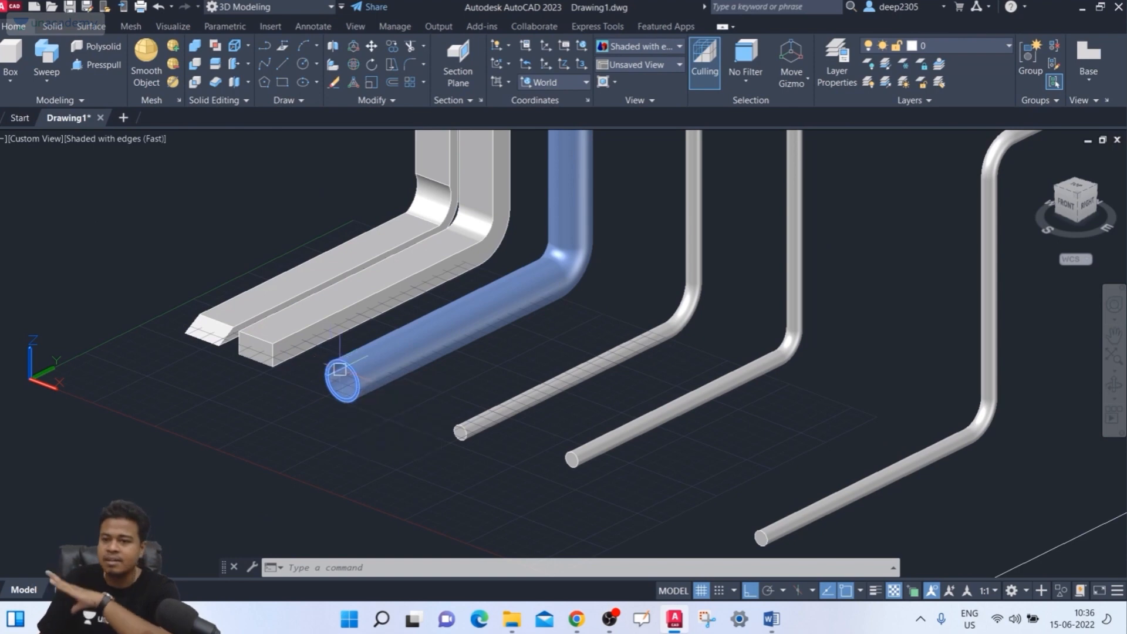
{"action": "scroll", "coordinate": [339, 370], "scroll_direction": "down", "scroll_amount": 3}
{"action": "scroll", "coordinate": [360, 376], "scroll_direction": "up", "scroll_amount": 3}
{"action": "scroll", "coordinate": [340, 395], "scroll_direction": "down", "scroll_amount": 2}
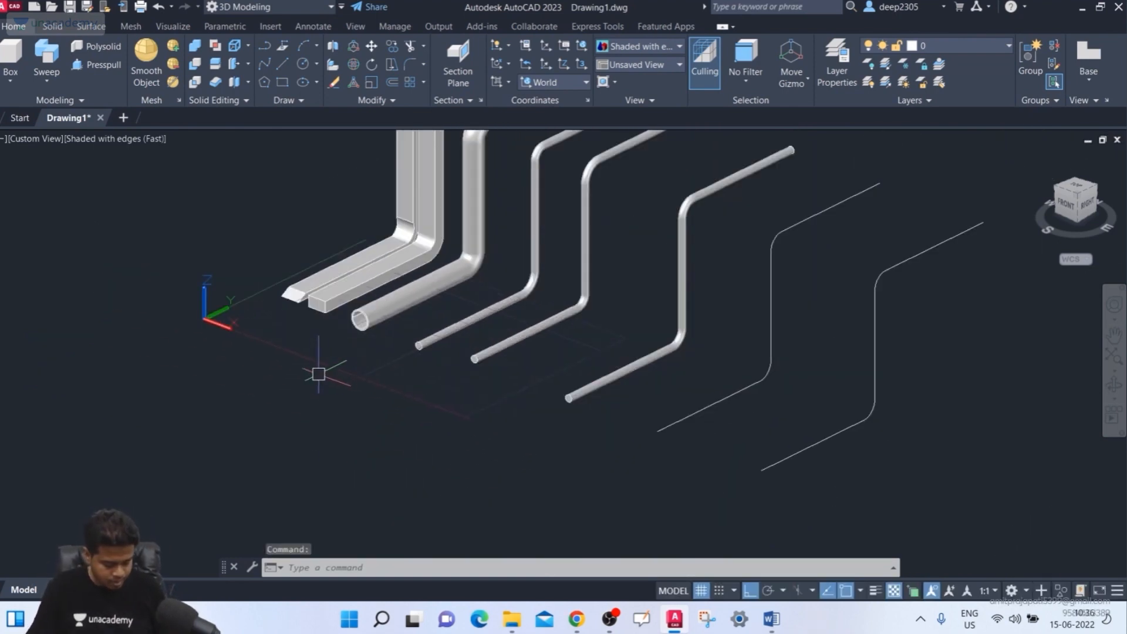
- Draw a small rectangle flat on the ground plane in the empty area in front of the swept solids
{"action": "type", "text": "rec"}
{"action": "key", "text": "Return"}
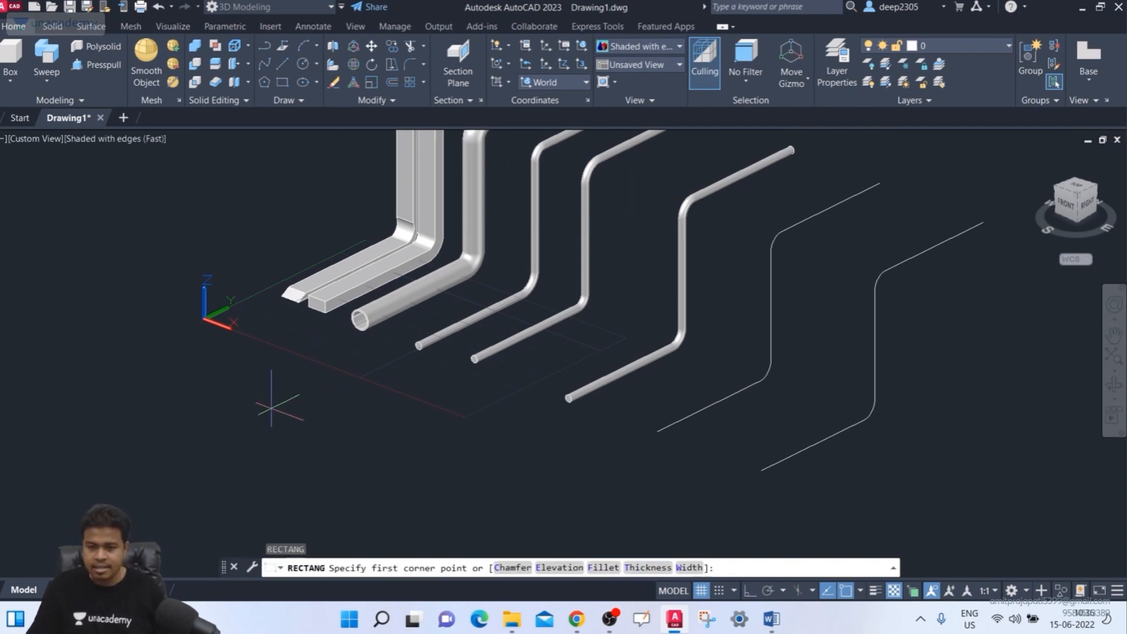
{"action": "left_click", "coordinate": [270, 409]}
{"action": "left_click", "coordinate": [304, 409]}
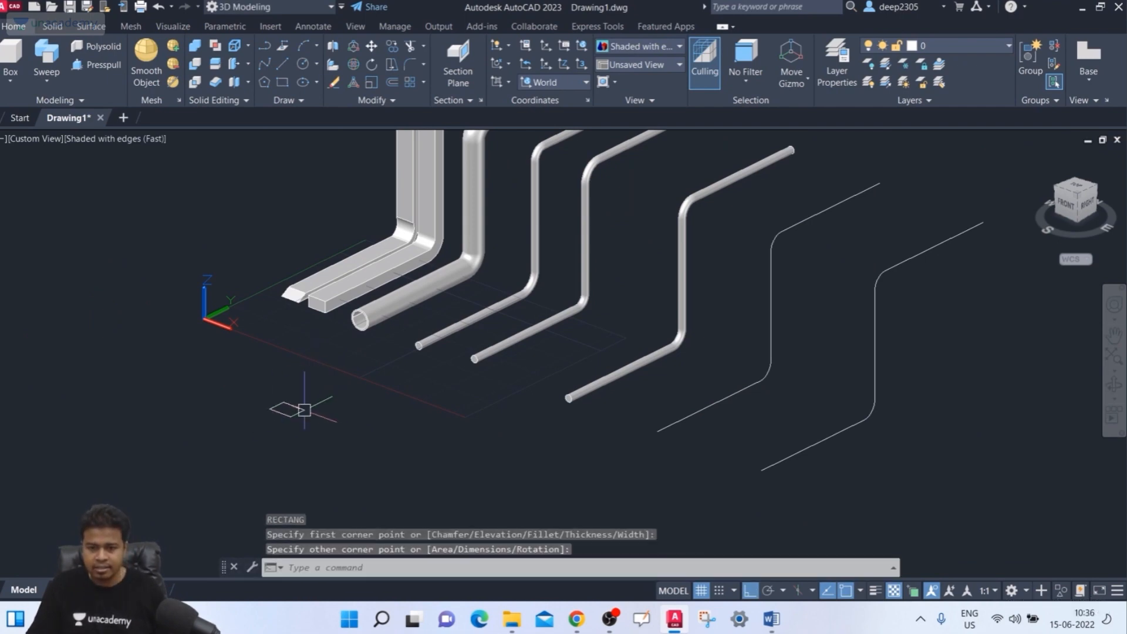
- Draw a circle beside the small rectangle, several times wider than it, as a closed sweep path
{"action": "scroll", "coordinate": [311, 411], "scroll_direction": "up", "scroll_amount": 2}
{"action": "middle_click_drag", "start_coordinate": [314, 415], "coordinate": [246, 415]}
{"action": "type", "text": "c"}
{"action": "key", "text": "Return"}
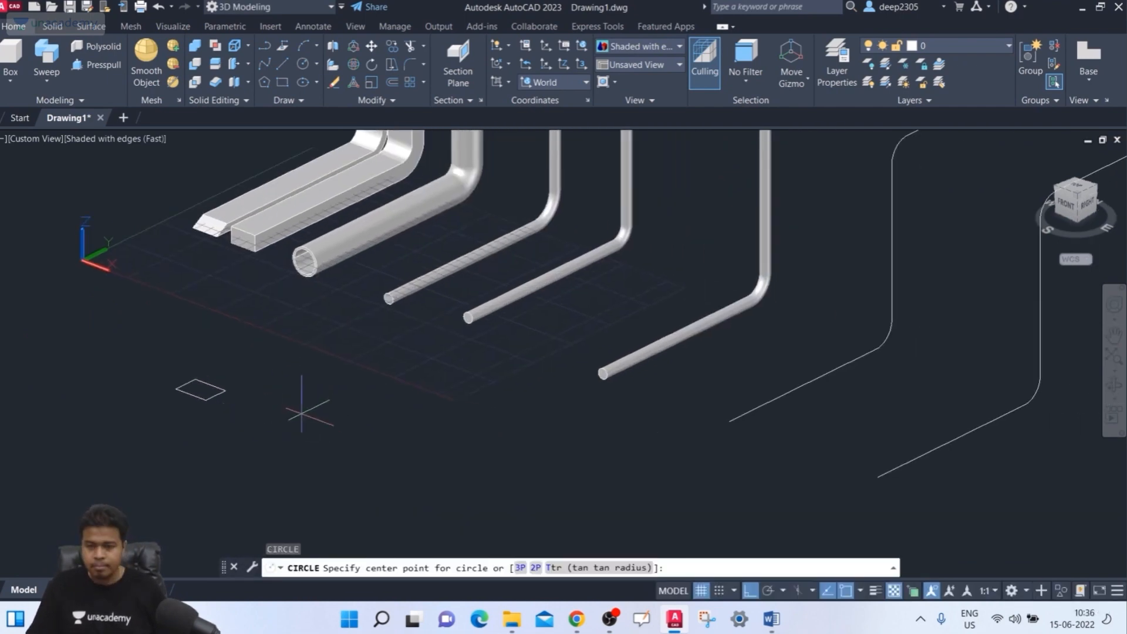
{"action": "left_click", "coordinate": [326, 423]}
{"action": "left_click", "coordinate": [377, 463]}
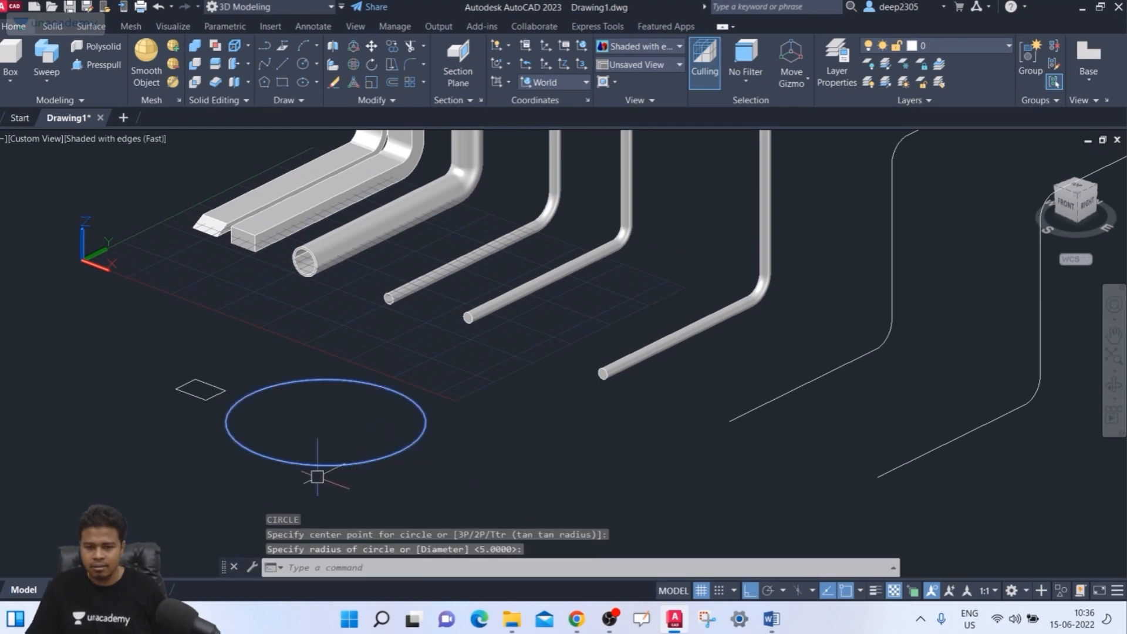
- Sweep the small rectangle along the circle to form a closed ring, keeping the default sweep options
{"action": "middle_click_drag", "start_coordinate": [317, 474], "coordinate": [280, 464]}
{"action": "type", "text": "s"}
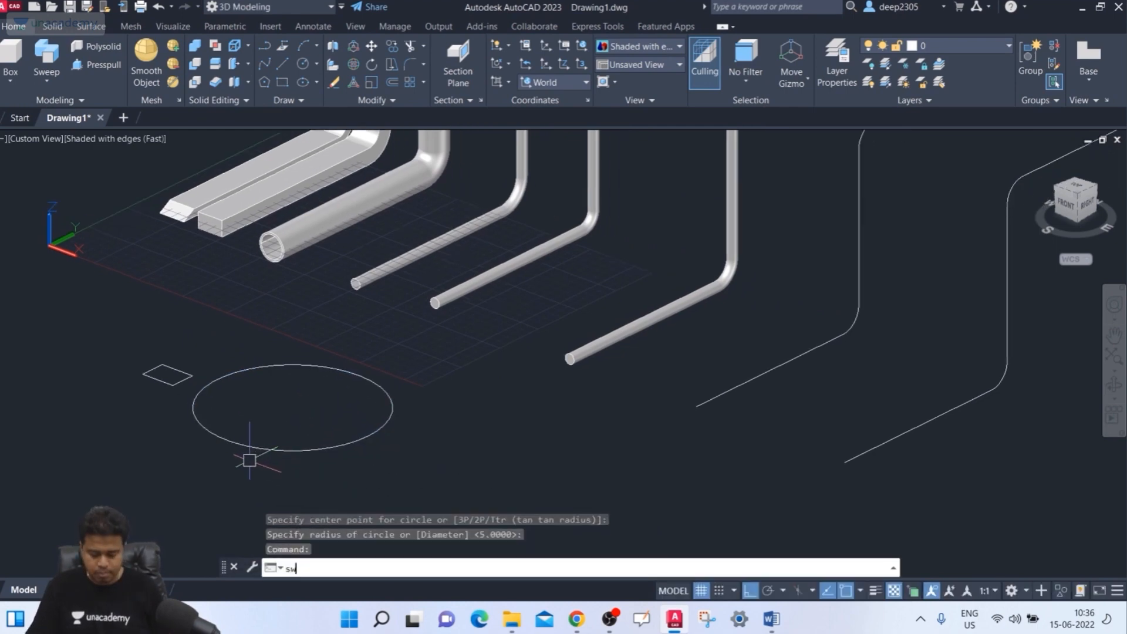
{"action": "type", "text": "w"}
{"action": "key", "text": "Return"}
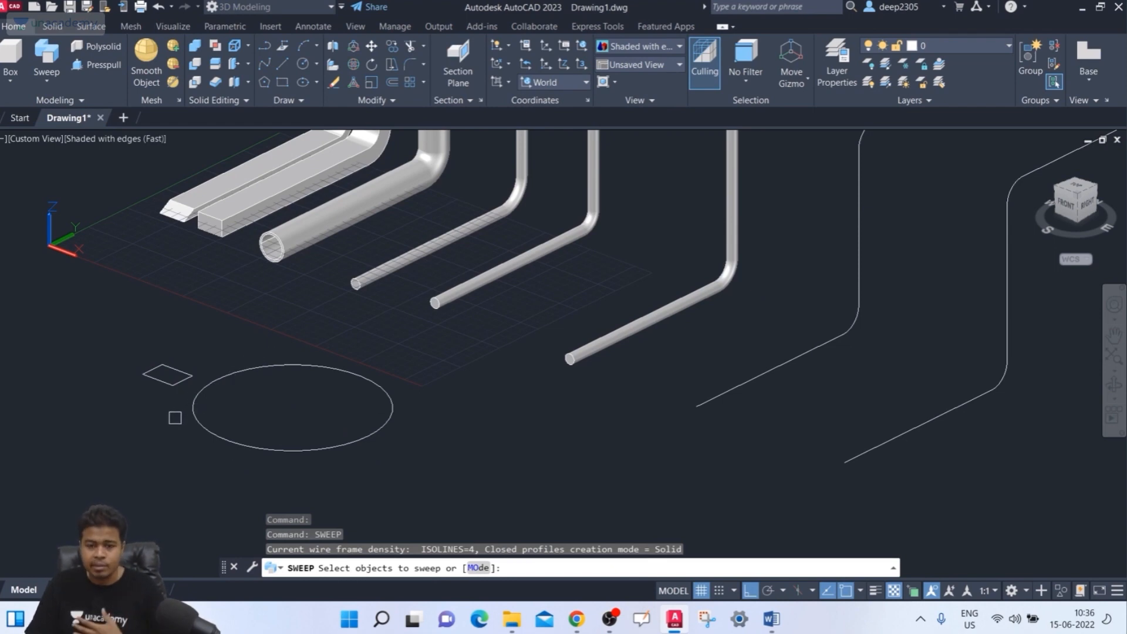
{"action": "left_click", "coordinate": [175, 387]}
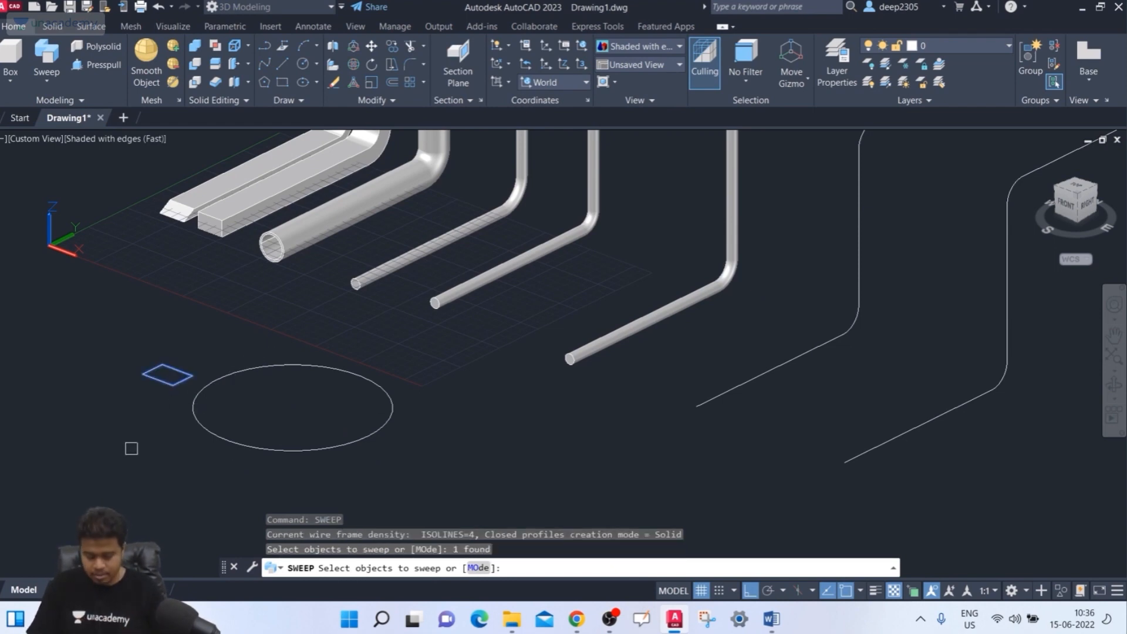
{"action": "key", "text": "Return"}
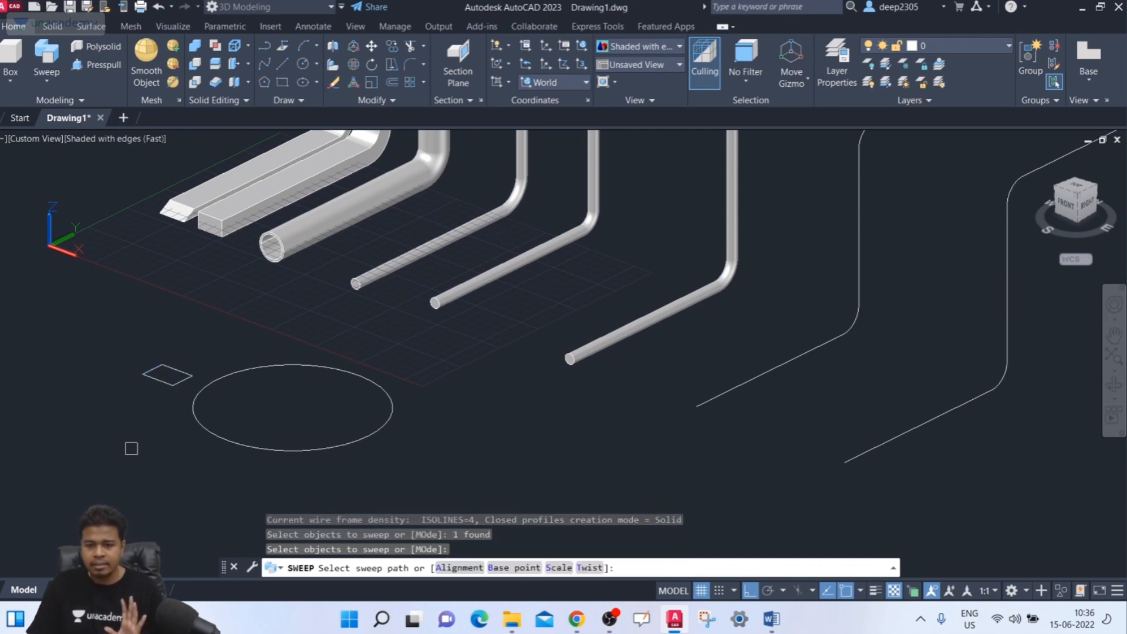
{"action": "left_click", "coordinate": [244, 446]}
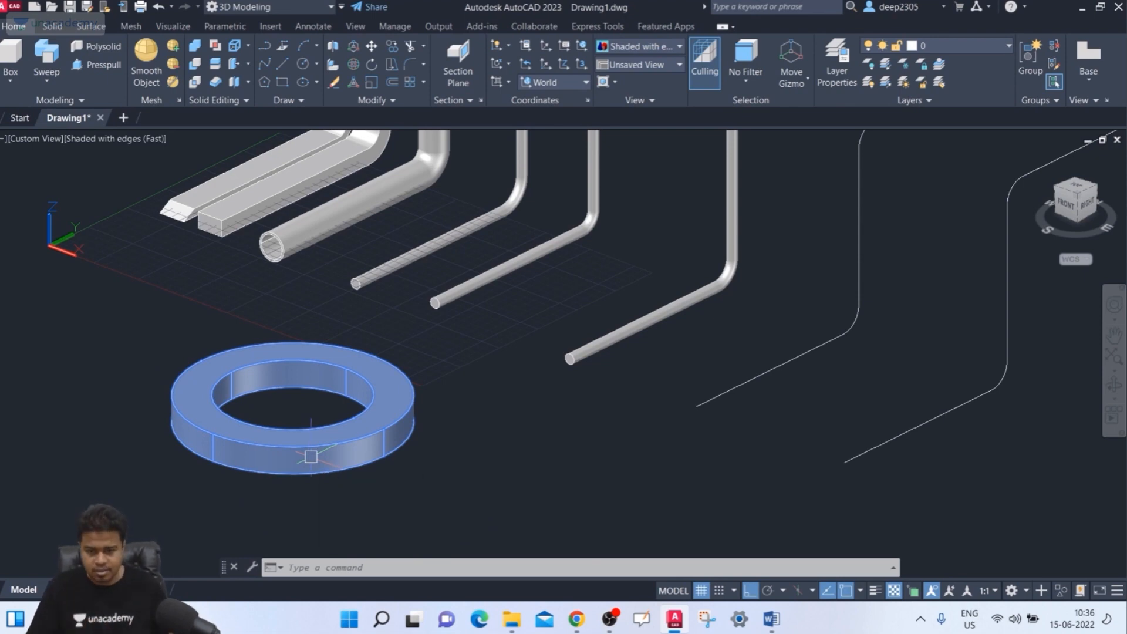
- Delete the swept rectangular ring
{"action": "left_click", "coordinate": [405, 429]}
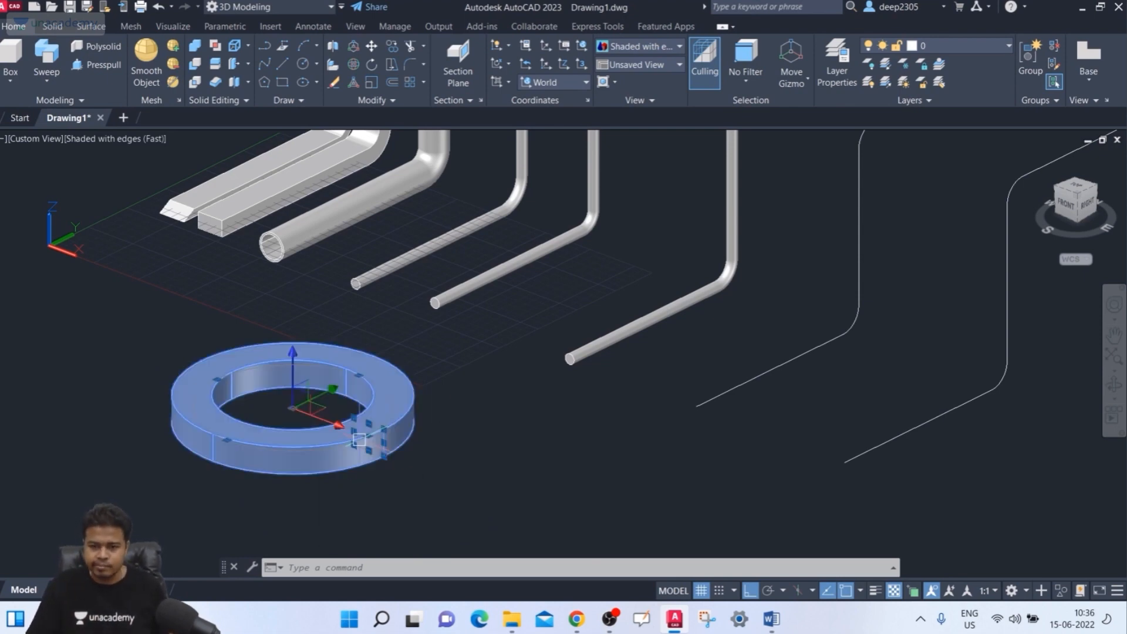
{"action": "key", "text": "Delete"}
{"action": "middle_click_drag", "start_coordinate": [408, 468], "coordinate": [383, 474]}
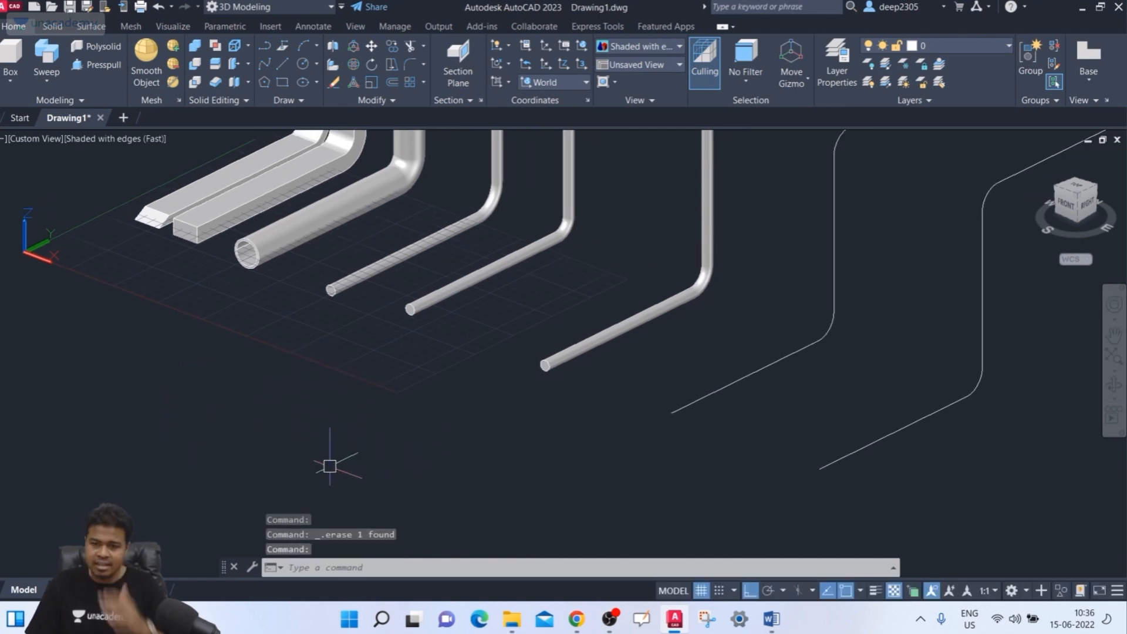
- Examine the end faces of the thin circular pipes beside the wide hollow pipe
{"action": "middle_click_drag", "start_coordinate": [322, 448], "coordinate": [294, 483]}
{"action": "scroll", "coordinate": [310, 377], "scroll_direction": "up", "scroll_amount": 2}
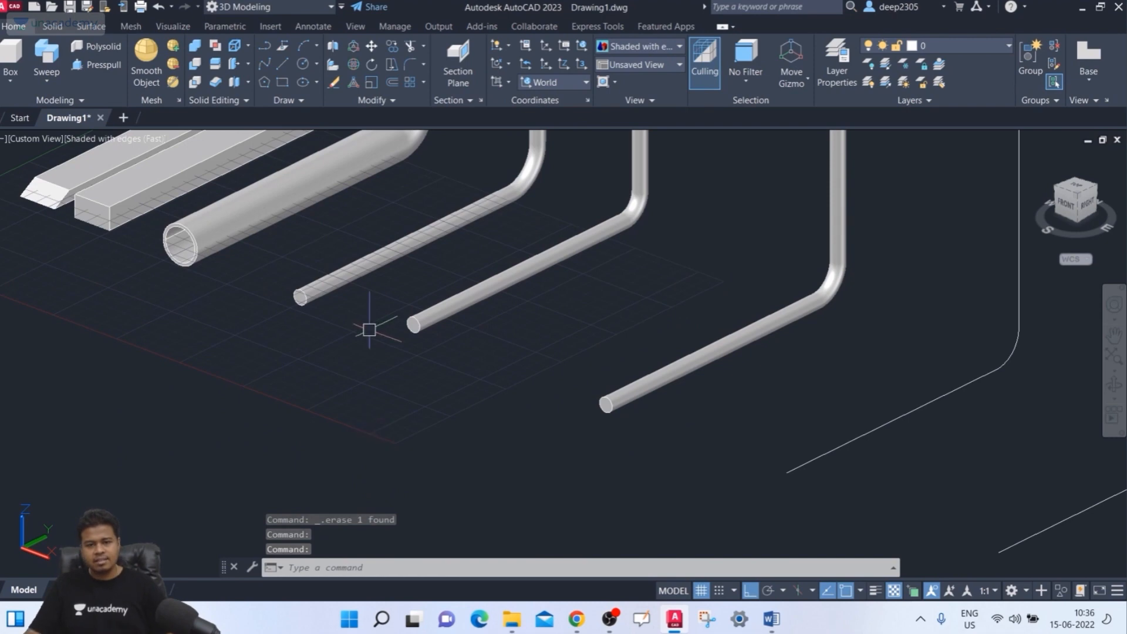
{"action": "scroll", "coordinate": [388, 345], "scroll_direction": "up", "scroll_amount": 4}
{"action": "middle_click_drag", "start_coordinate": [403, 340], "coordinate": [302, 410]}
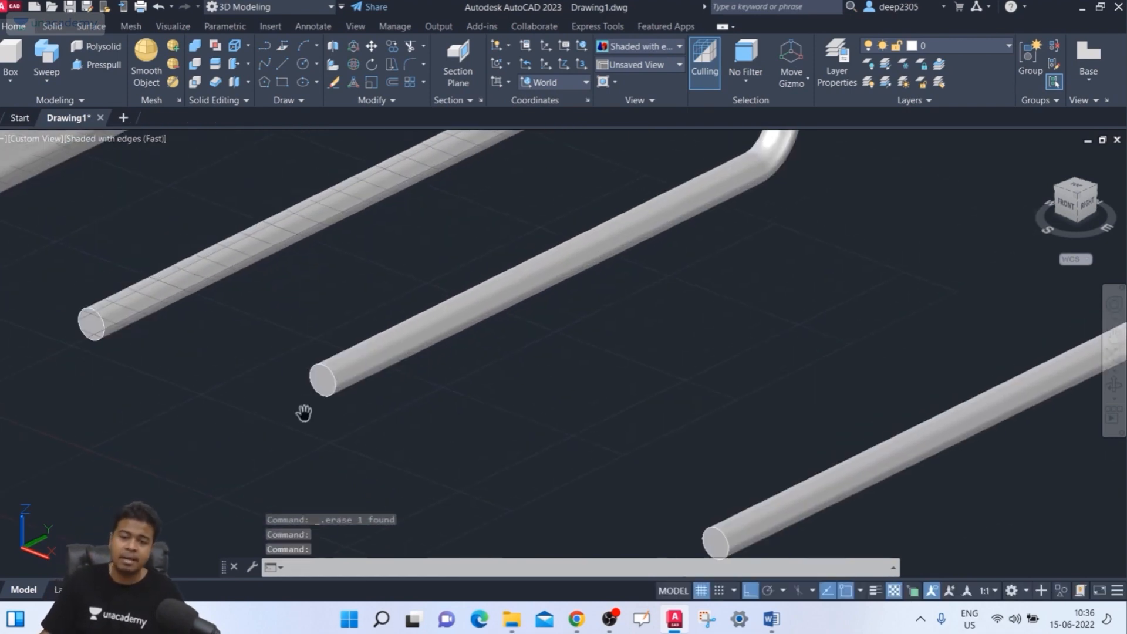
{"action": "scroll", "coordinate": [209, 360], "scroll_direction": "down", "scroll_amount": 2}
{"action": "middle_click_drag", "start_coordinate": [209, 360], "coordinate": [247, 405]}
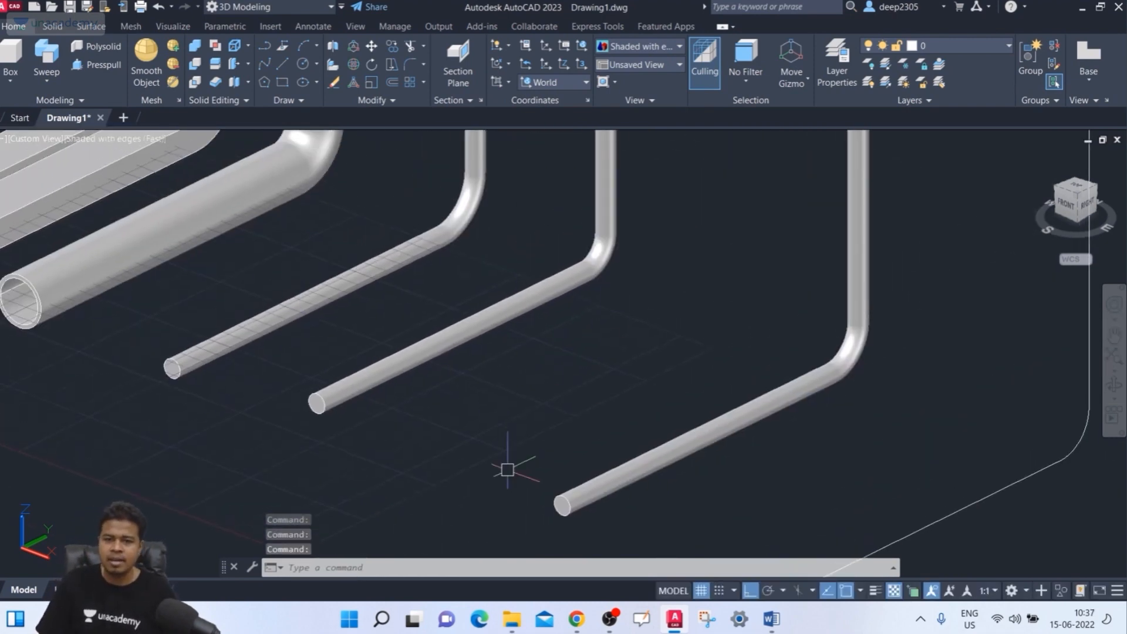
{"action": "middle_click_drag", "start_coordinate": [530, 486], "coordinate": [533, 488]}
{"action": "left_click", "coordinate": [277, 176]}
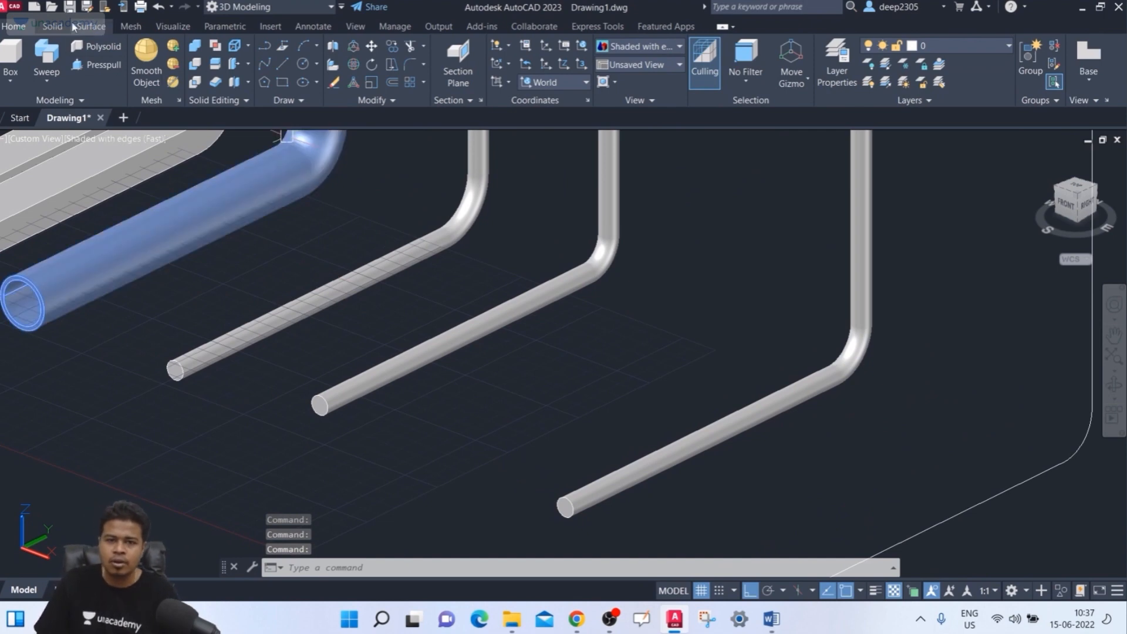
- Try to shell the thin pipe nearest the wide hollow pipe, removing only its front end face
{"action": "left_click", "coordinate": [53, 26]}
{"action": "left_click", "coordinate": [631, 58]}
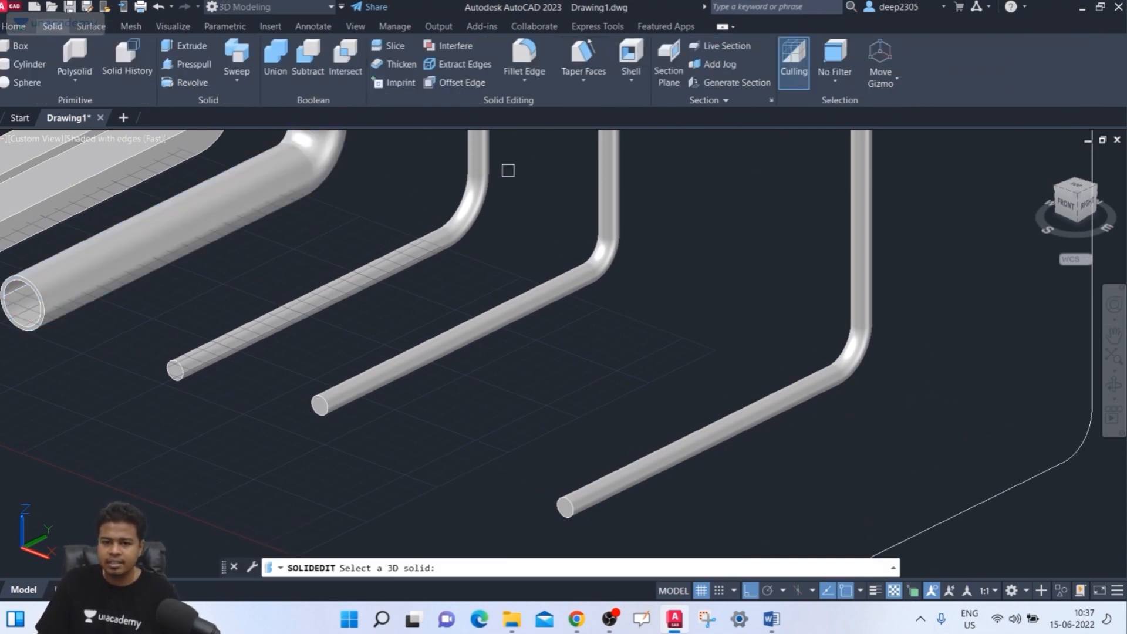
{"action": "left_click", "coordinate": [191, 373]}
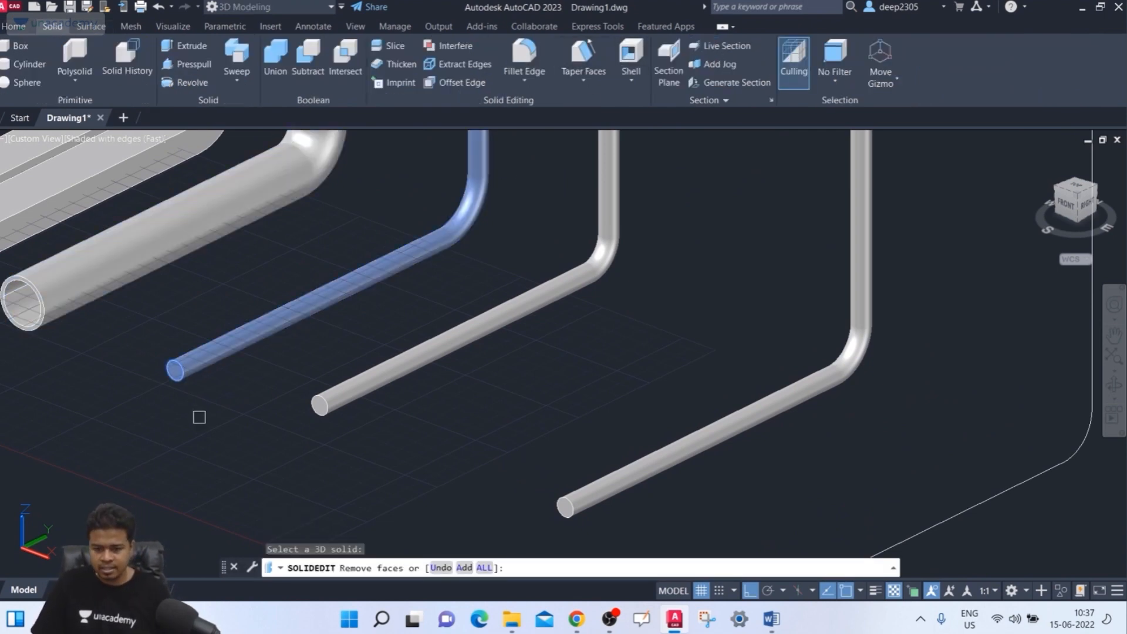
{"action": "scroll", "coordinate": [167, 377], "scroll_direction": "up", "scroll_amount": 5}
{"action": "left_click", "coordinate": [168, 330]}
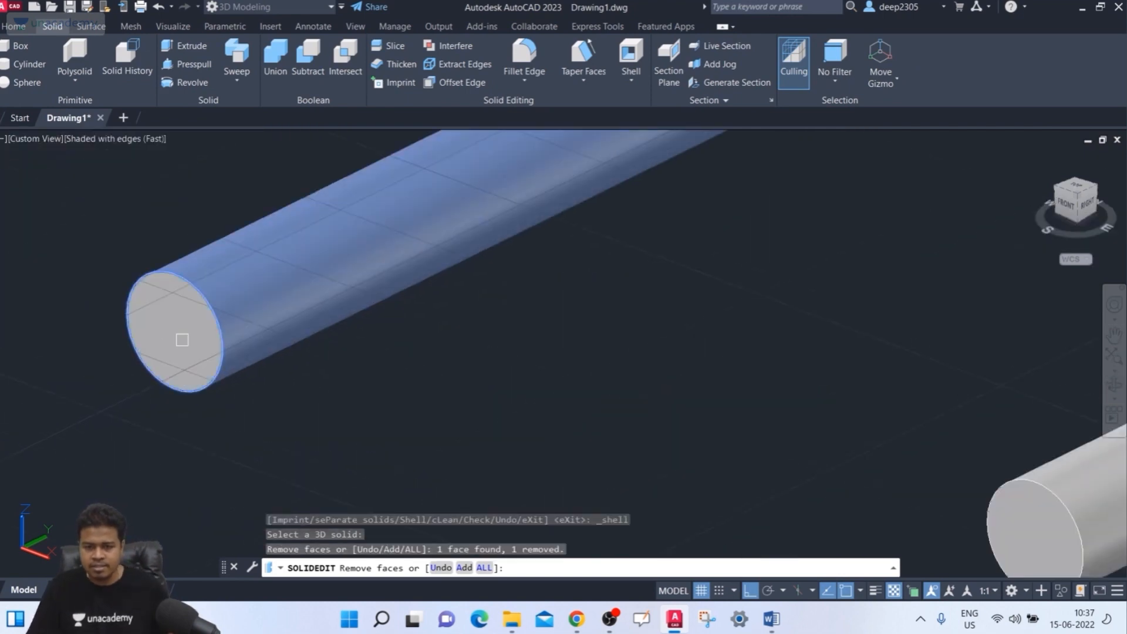
{"action": "scroll", "coordinate": [174, 335], "scroll_direction": "down", "scroll_amount": 5}
{"action": "key", "text": "Escape"}
{"action": "key", "text": "Escape"}
{"action": "left_click", "coordinate": [320, 365]}
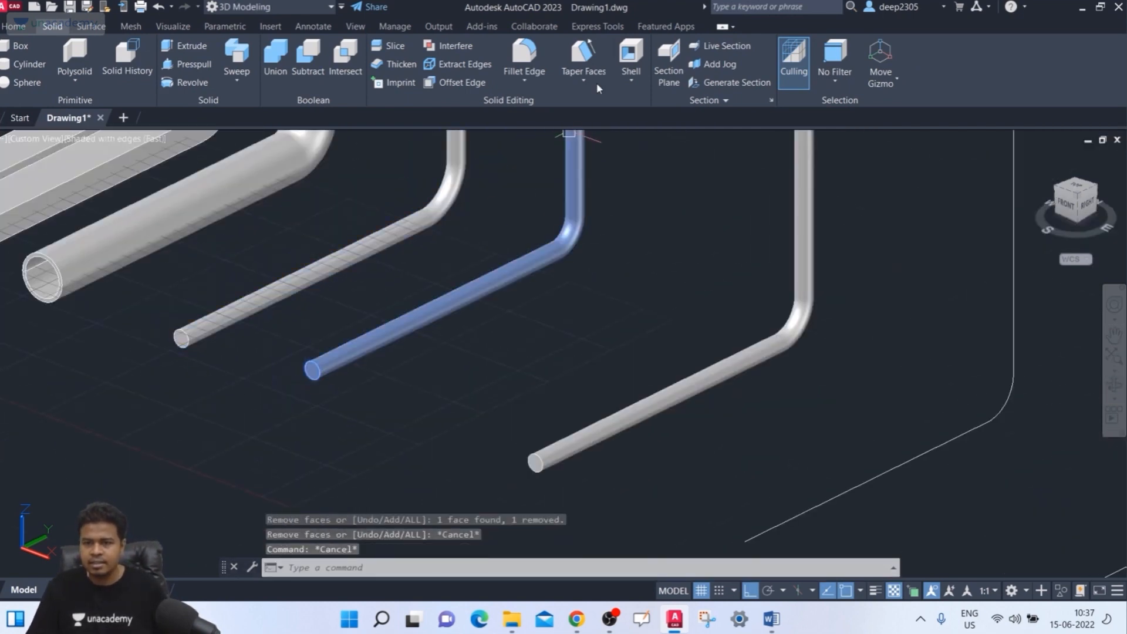
{"action": "left_click", "coordinate": [631, 56]}
{"action": "left_click", "coordinate": [268, 289]}
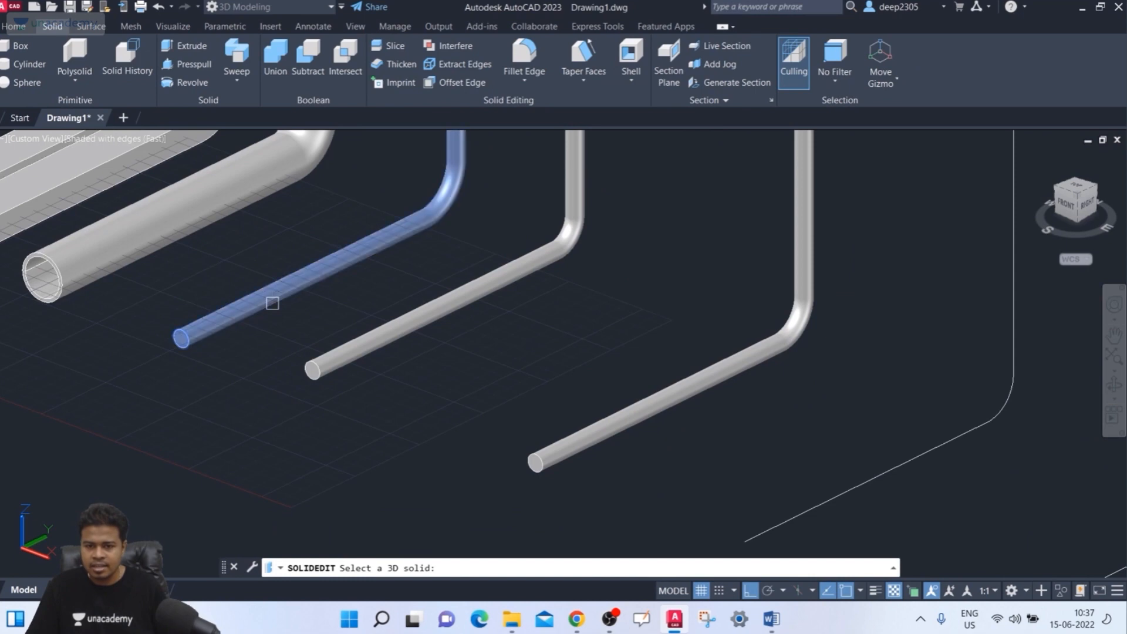
{"action": "left_click", "coordinate": [338, 350]}
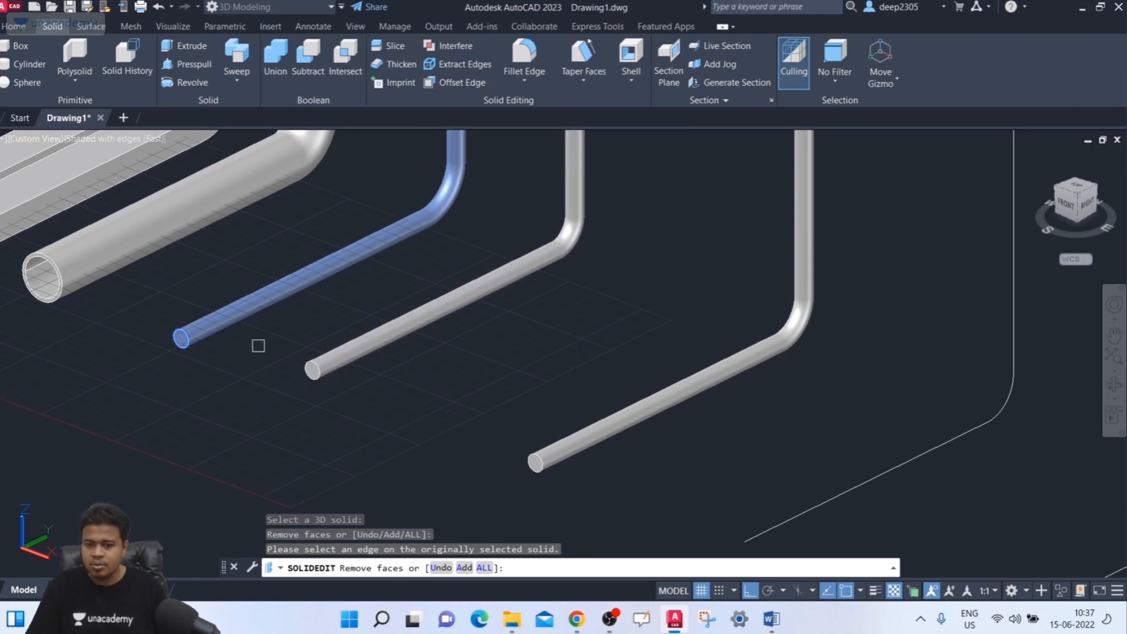
{"action": "scroll", "coordinate": [258, 346], "scroll_direction": "up", "scroll_amount": 2}
{"action": "key", "text": "Escape"}
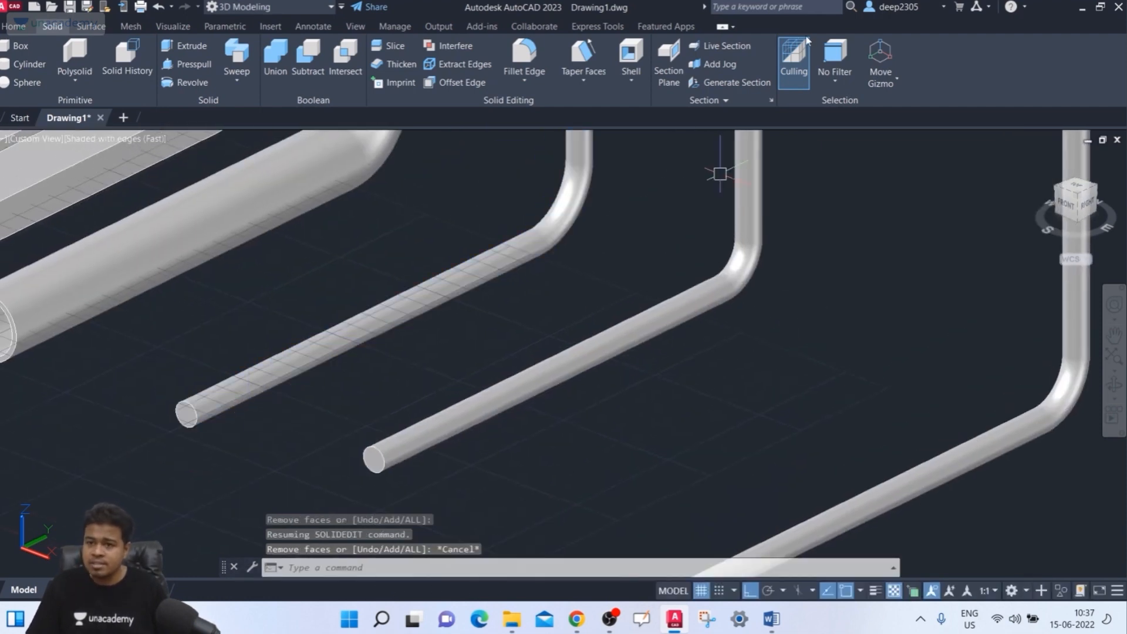
- Begin a Shell operation on the thin pipe beside the wide hollow one, choosing its front end face for removal
{"action": "left_click", "coordinate": [631, 59]}
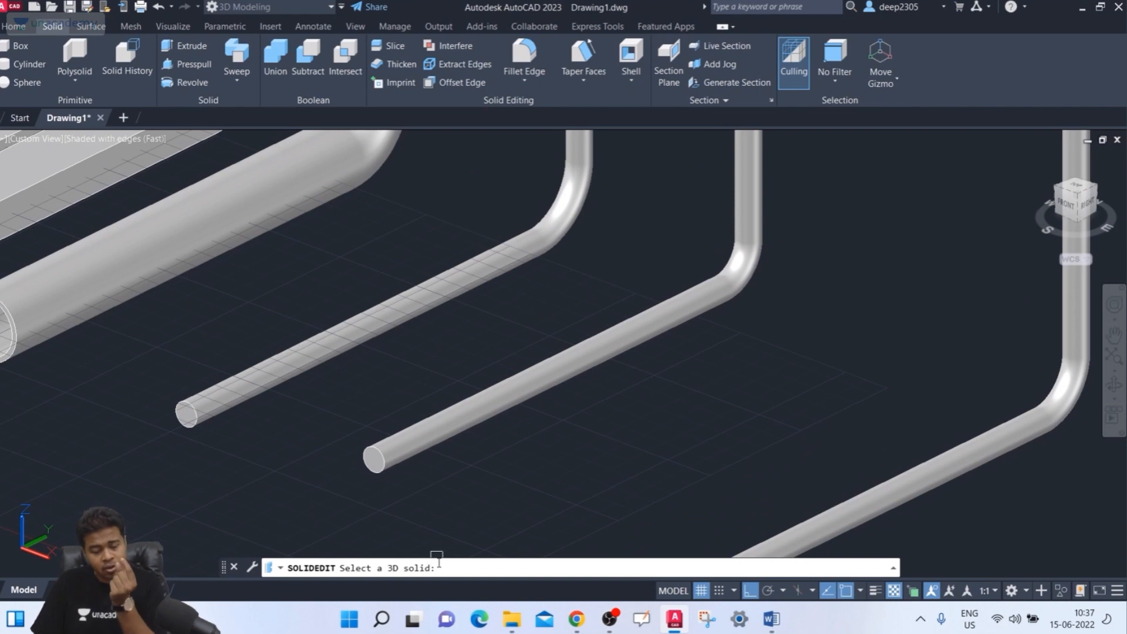
{"action": "left_click", "coordinate": [271, 360]}
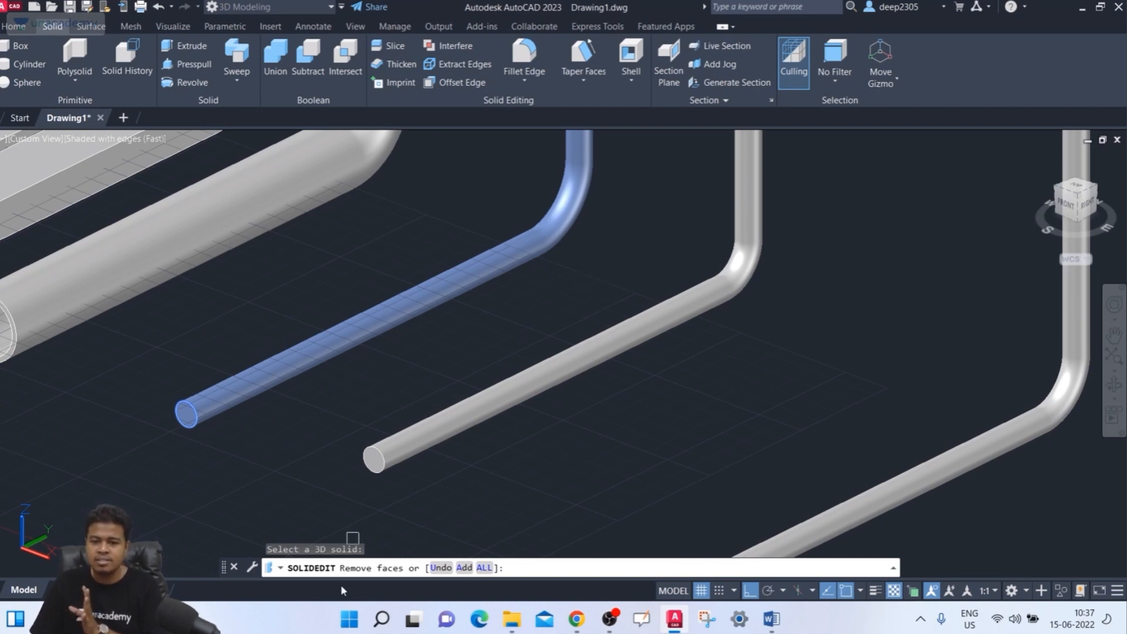
{"action": "scroll", "coordinate": [200, 452], "scroll_direction": "up", "scroll_amount": 3}
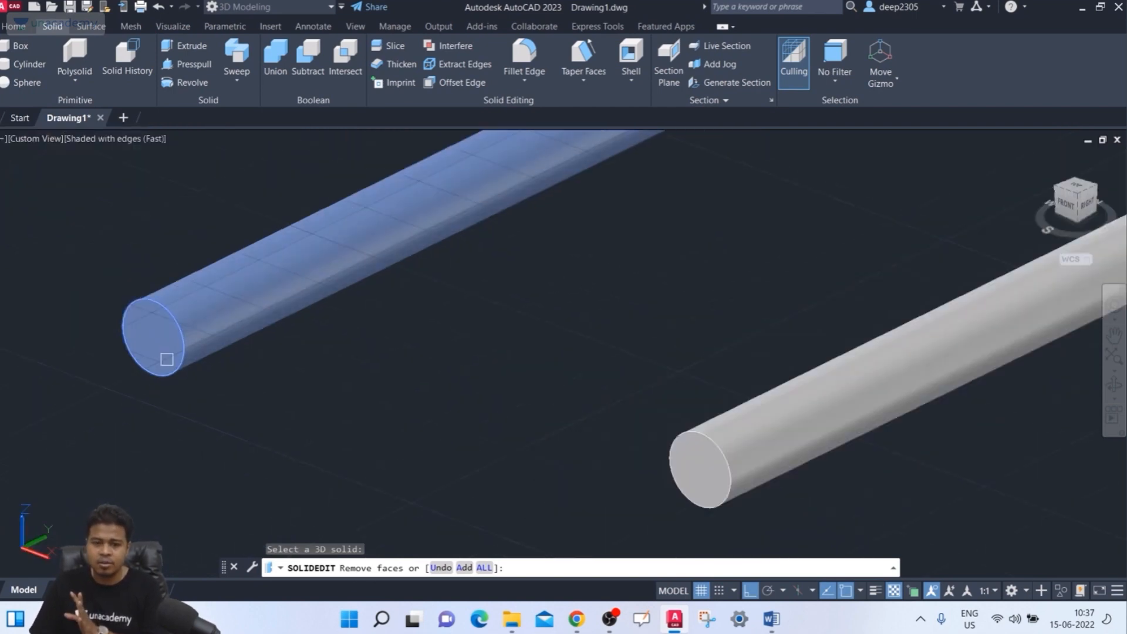
{"action": "left_click", "coordinate": [167, 336]}
- Try to add the same pipe's far end face to the faces removed by the shell, leaving the operation without a thickness
{"action": "scroll", "coordinate": [196, 413], "scroll_direction": "down", "scroll_amount": 8}
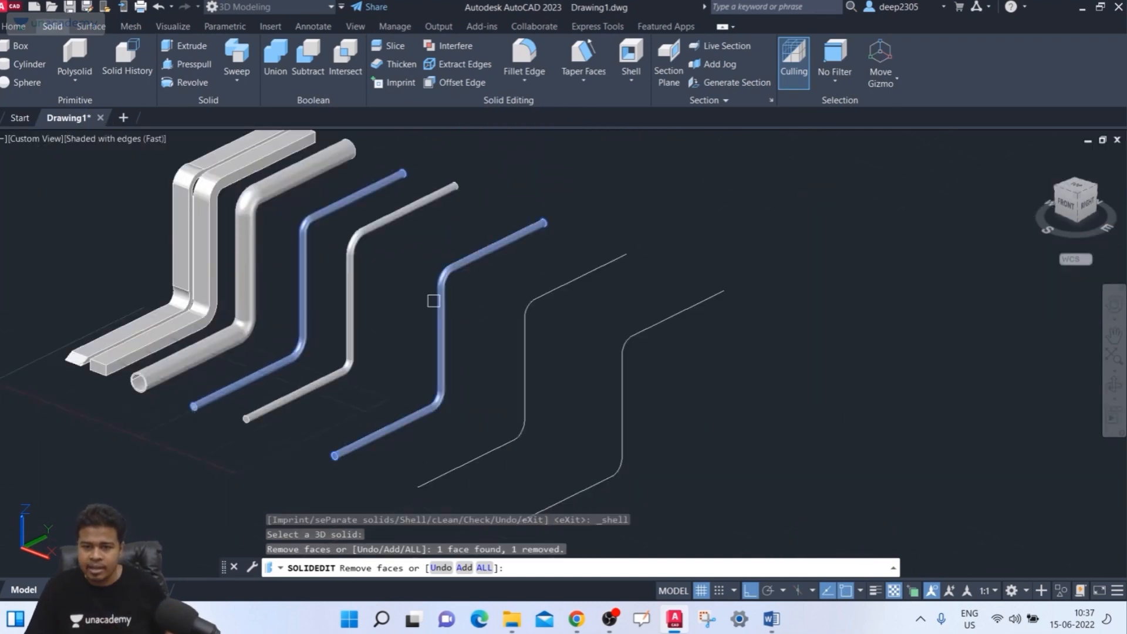
{"action": "middle_click_drag", "start_coordinate": [433, 299], "coordinate": [294, 346], "text": "shift"}
{"action": "scroll", "coordinate": [634, 259], "scroll_direction": "up", "scroll_amount": 8}
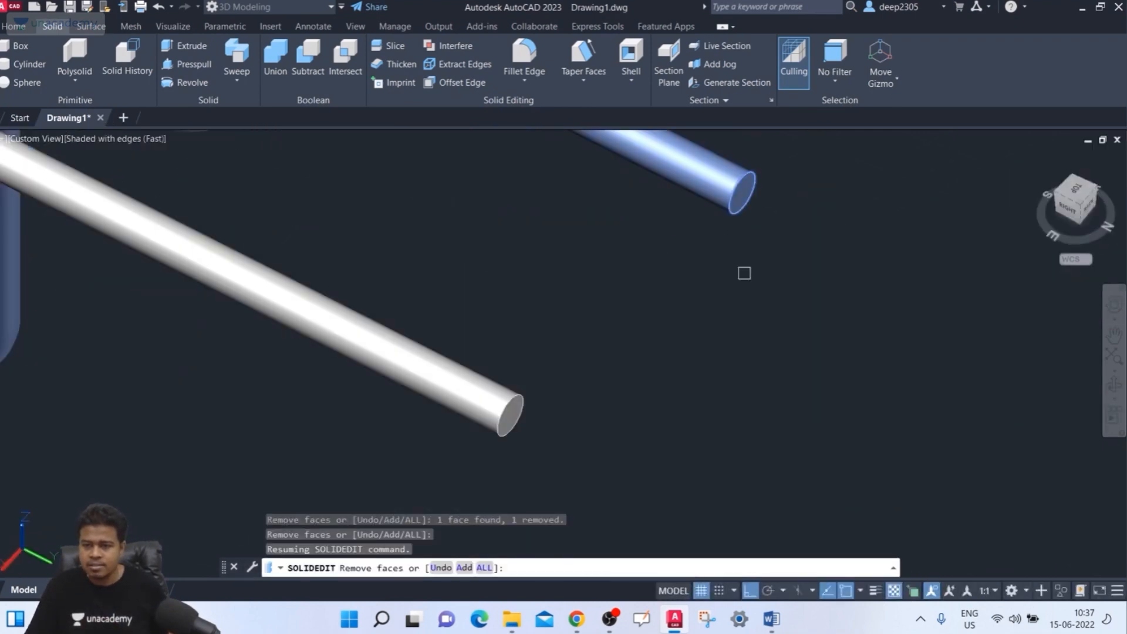
{"action": "scroll", "coordinate": [764, 205], "scroll_direction": "up", "scroll_amount": 2}
{"action": "left_click", "coordinate": [728, 207]}
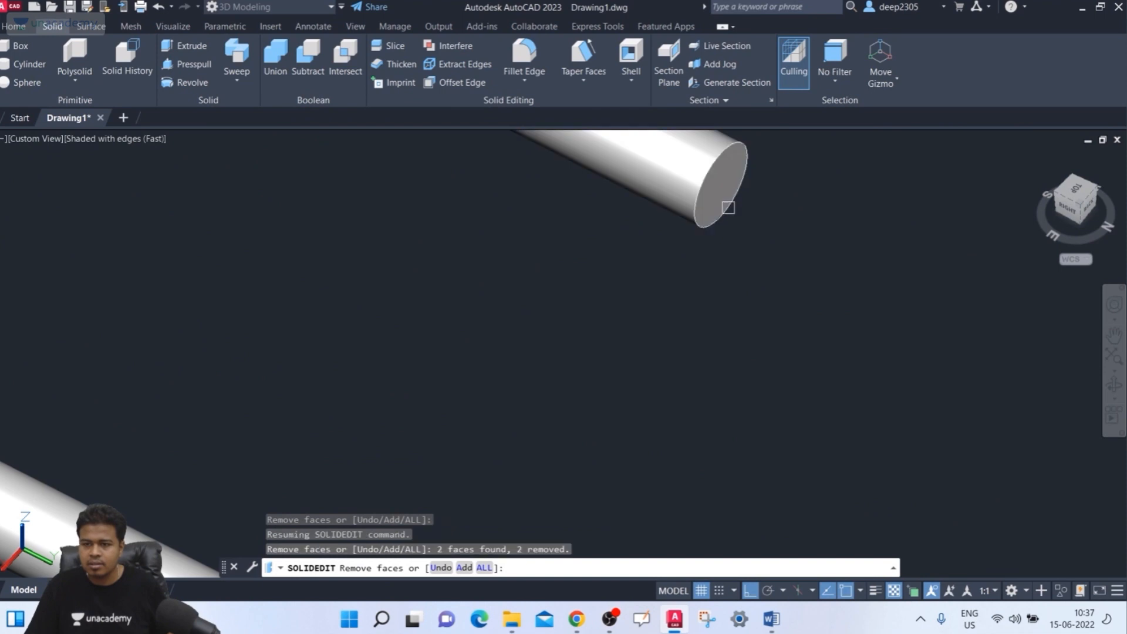
{"action": "scroll", "coordinate": [687, 354], "scroll_direction": "down", "scroll_amount": 5}
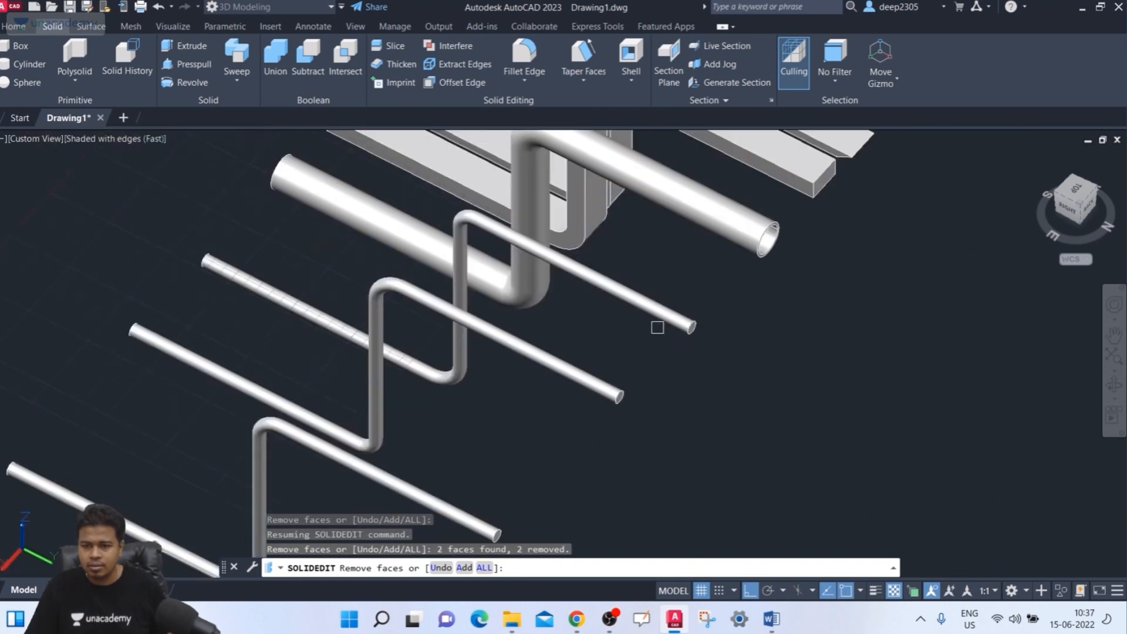
{"action": "left_click", "coordinate": [663, 300]}
{"action": "key", "text": "Return"}
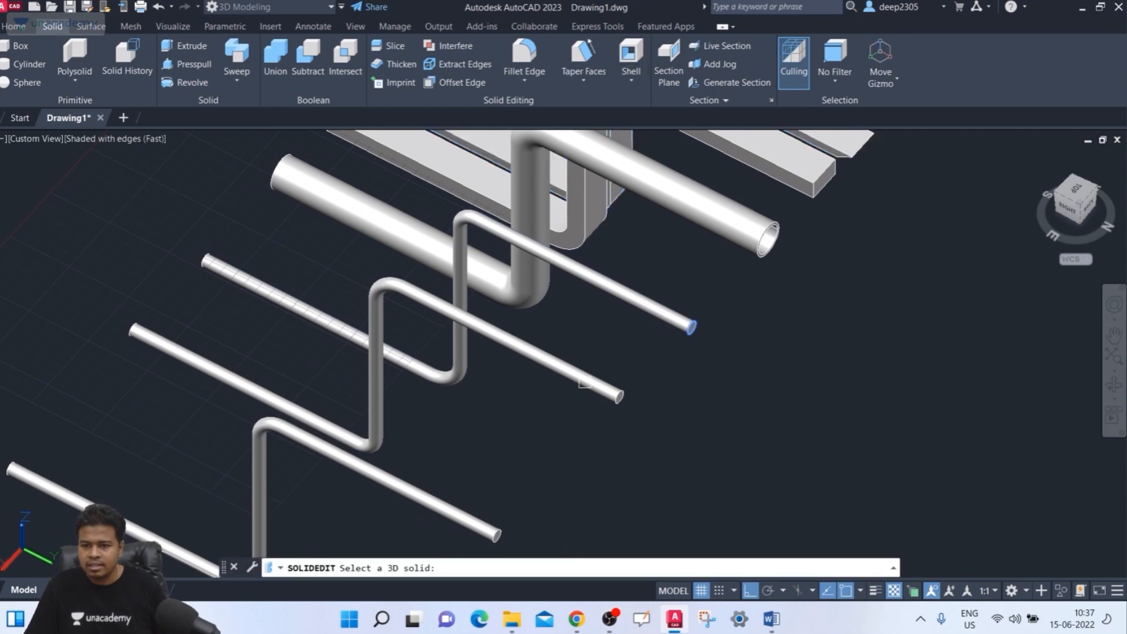
{"action": "key", "text": "Escape"}
{"action": "key", "text": "Escape"}
{"action": "key", "text": "Escape"}
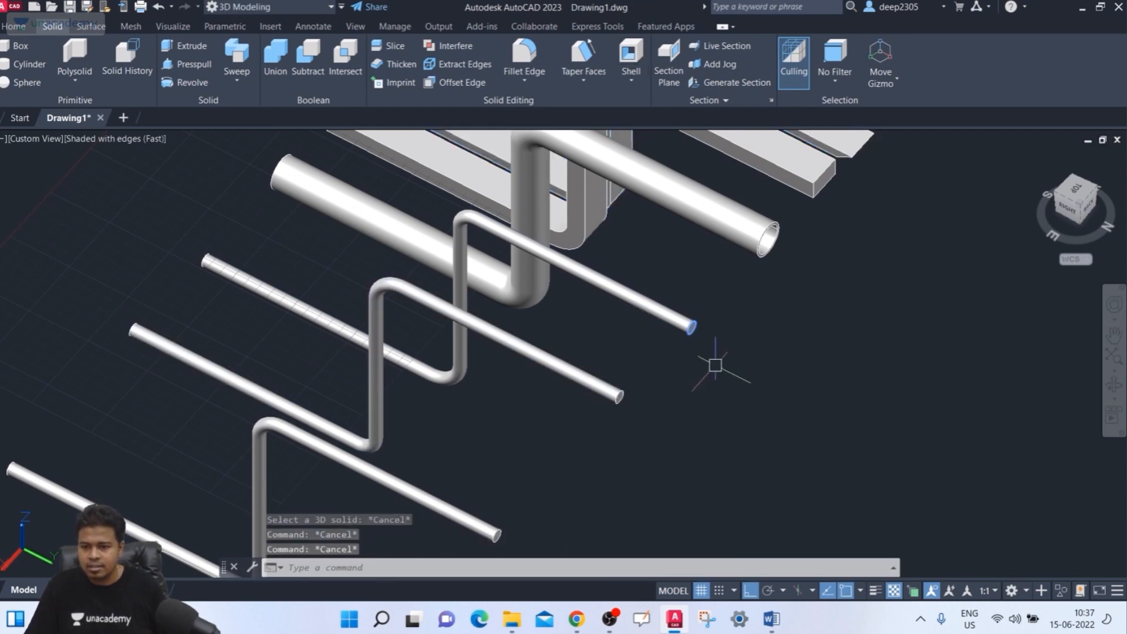
- Start shelling the thin pipe nearest the wide hollow pipe, selecting its front end face for removal
{"action": "scroll", "coordinate": [715, 365], "scroll_direction": "up", "scroll_amount": 5}
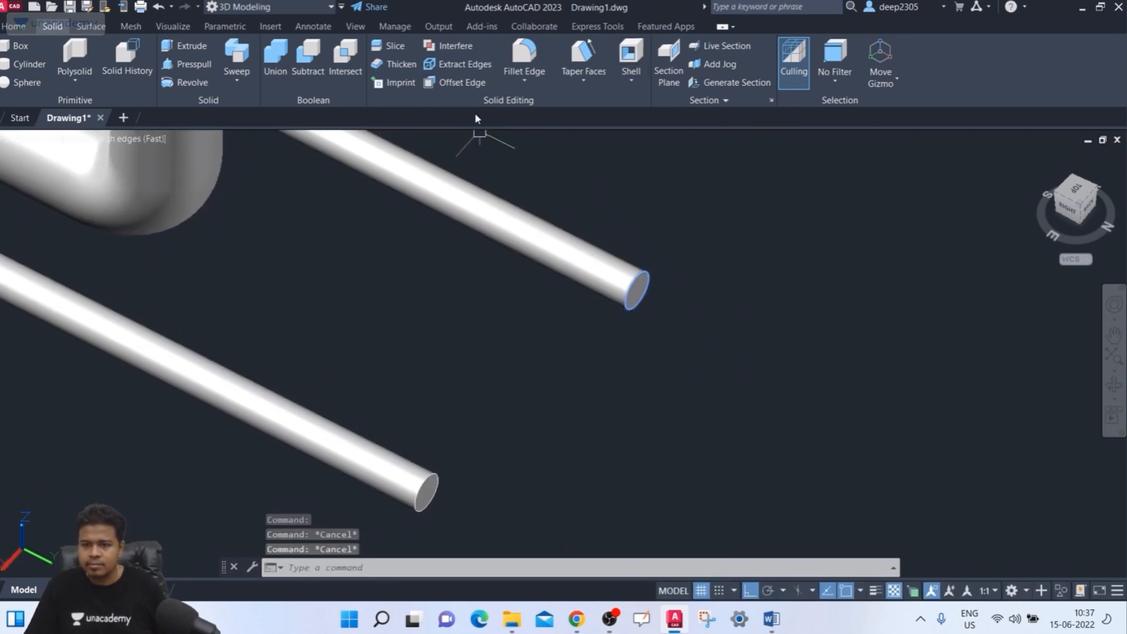
{"action": "left_click", "coordinate": [632, 54]}
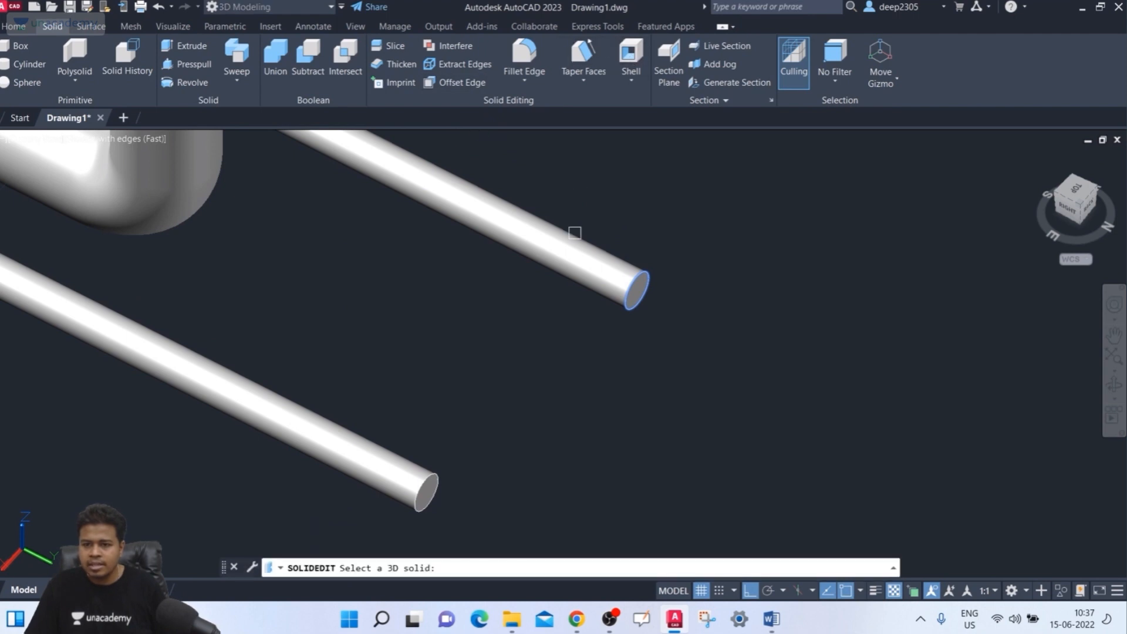
{"action": "left_click", "coordinate": [582, 268]}
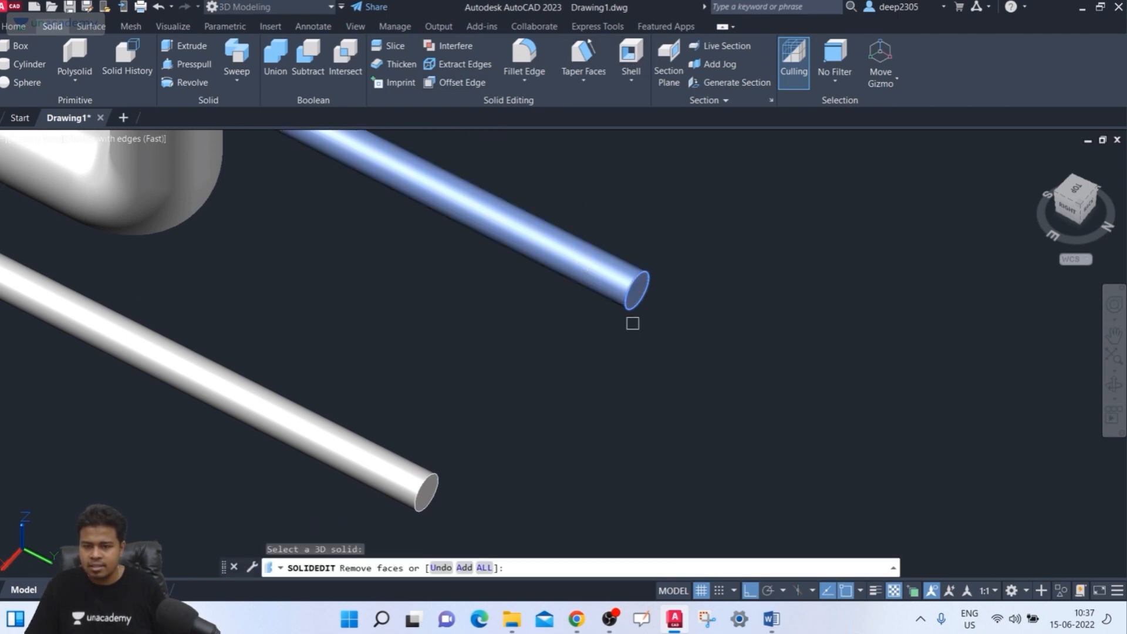
{"action": "scroll", "coordinate": [637, 292], "scroll_direction": "up", "scroll_amount": 5}
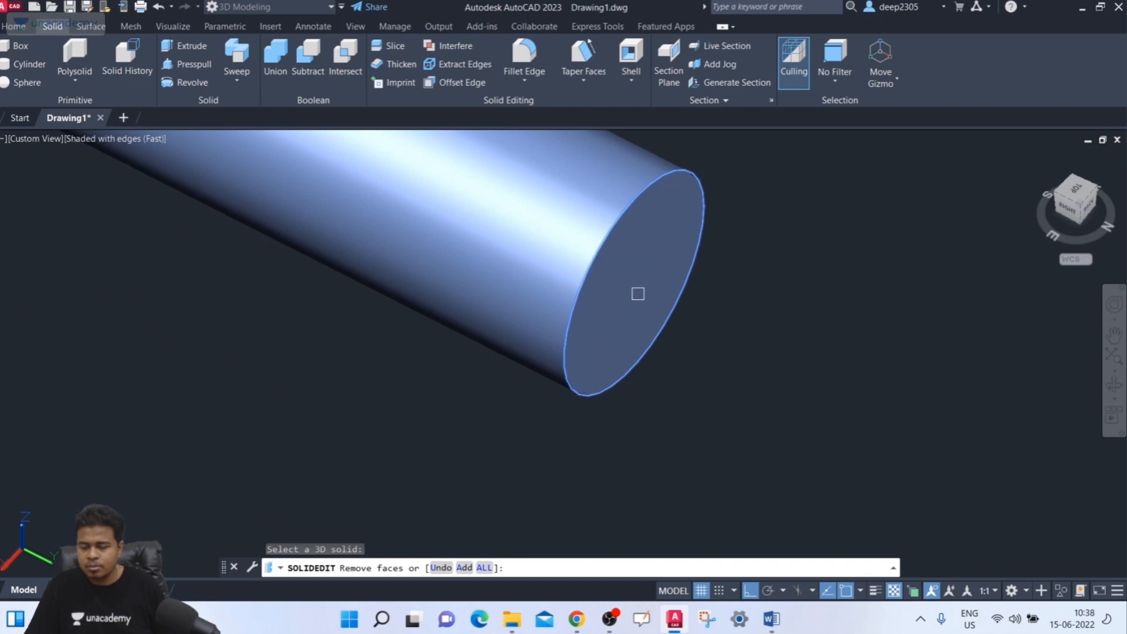
{"action": "left_click", "coordinate": [657, 245]}
- Add the opposite end face of the same thin pipe to the faces removed by the shell
{"action": "scroll", "coordinate": [654, 276], "scroll_direction": "down", "scroll_amount": 6}
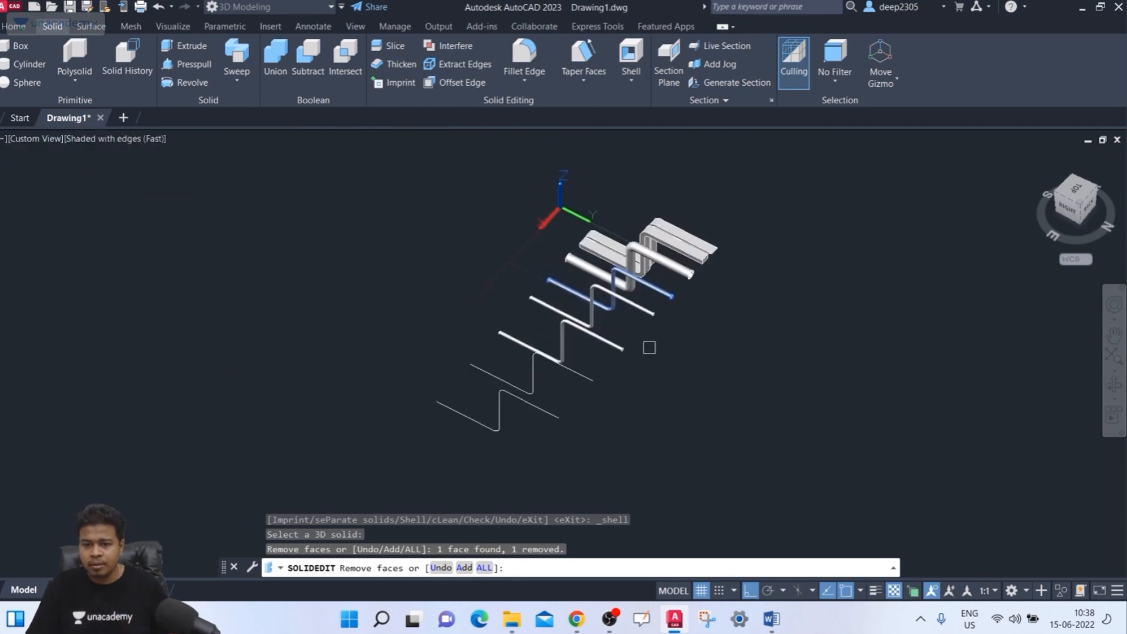
{"action": "middle_click_drag", "start_coordinate": [650, 348], "coordinate": [800, 310], "text": "shift"}
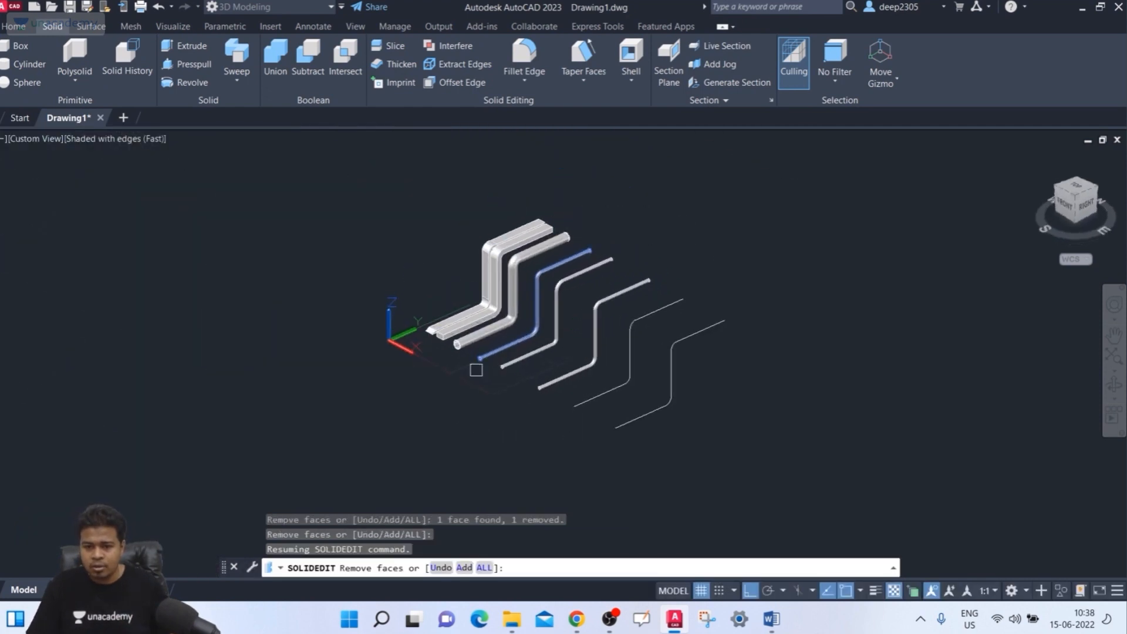
{"action": "scroll", "coordinate": [476, 370], "scroll_direction": "up", "scroll_amount": 10}
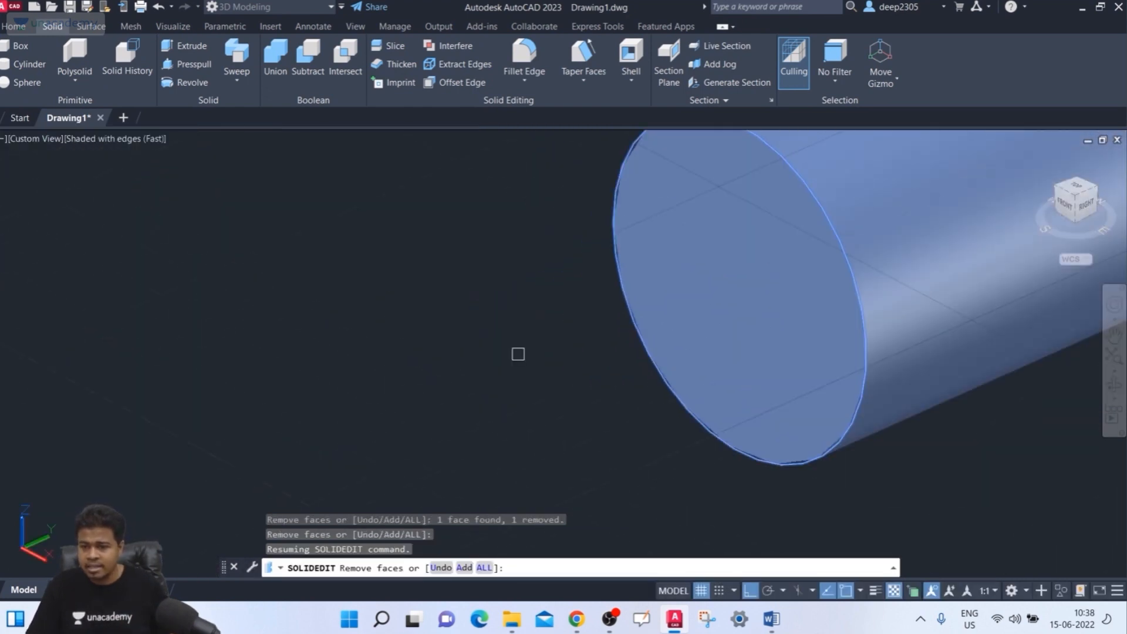
{"action": "middle_click_drag", "start_coordinate": [518, 354], "coordinate": [297, 395]}
{"action": "left_click", "coordinate": [473, 333]}
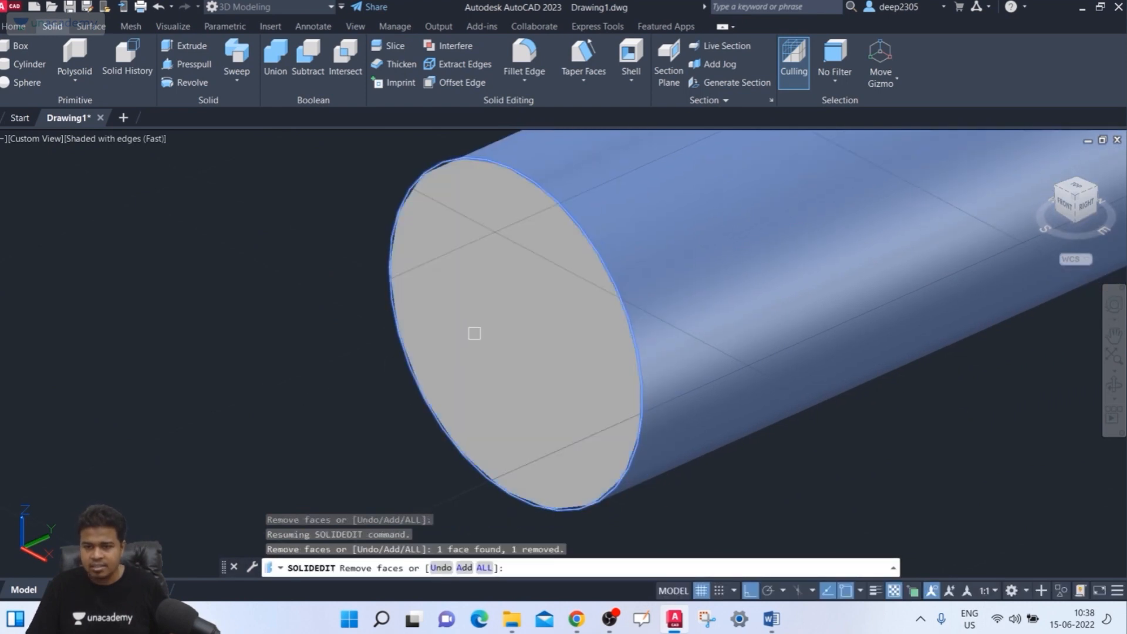
- Finish the face selection and shell the thin pipe with an offset distance of 0.2, inspecting its hollow end
{"action": "scroll", "coordinate": [510, 344], "scroll_direction": "down", "scroll_amount": 5}
{"action": "key", "text": "Return"}
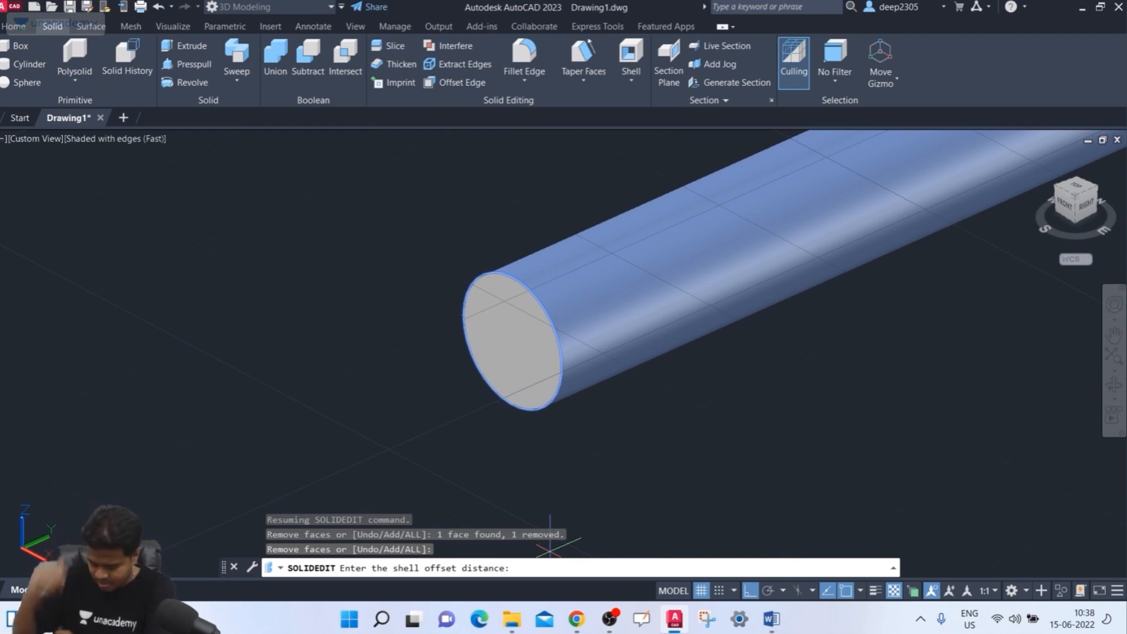
{"action": "type", "text": "0.2"}
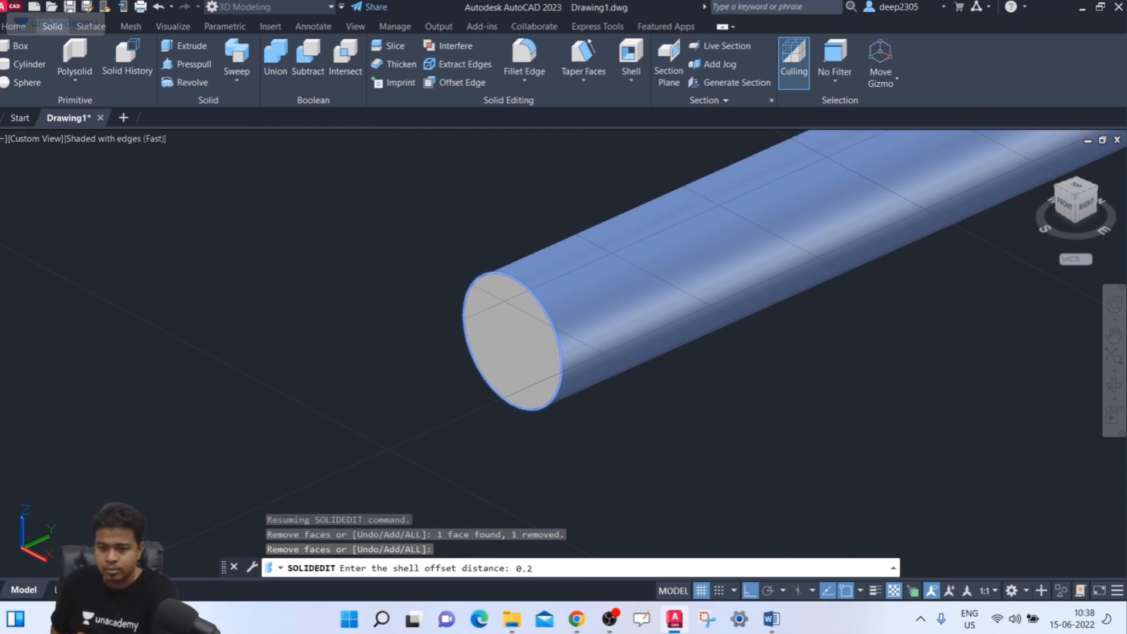
{"action": "key", "text": "Return"}
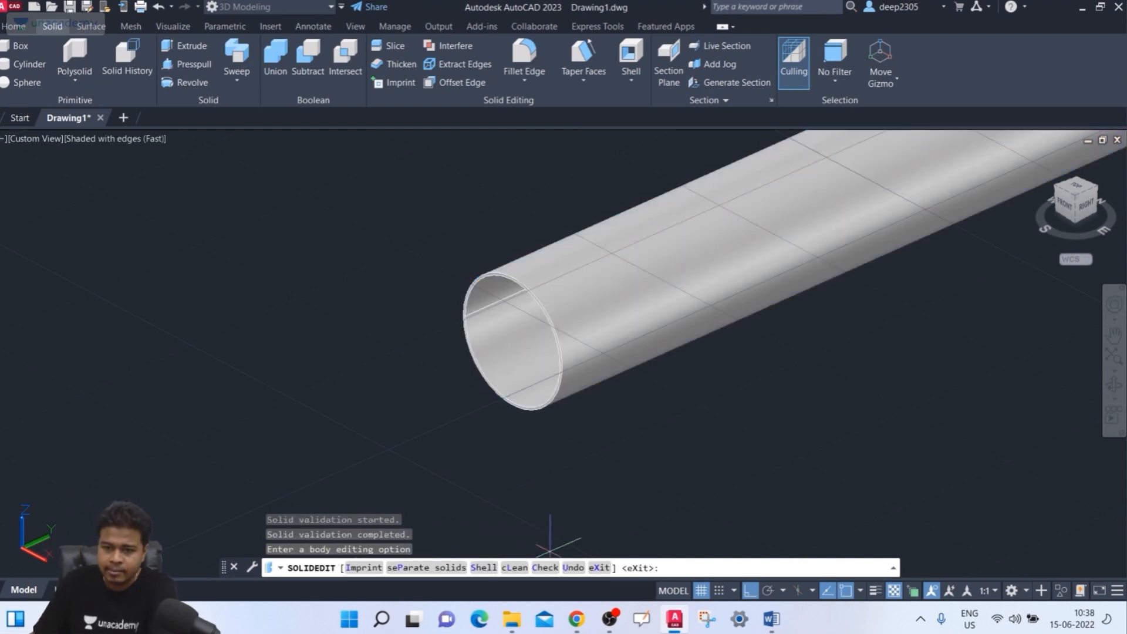
{"action": "scroll", "coordinate": [609, 326], "scroll_direction": "up", "scroll_amount": 5}
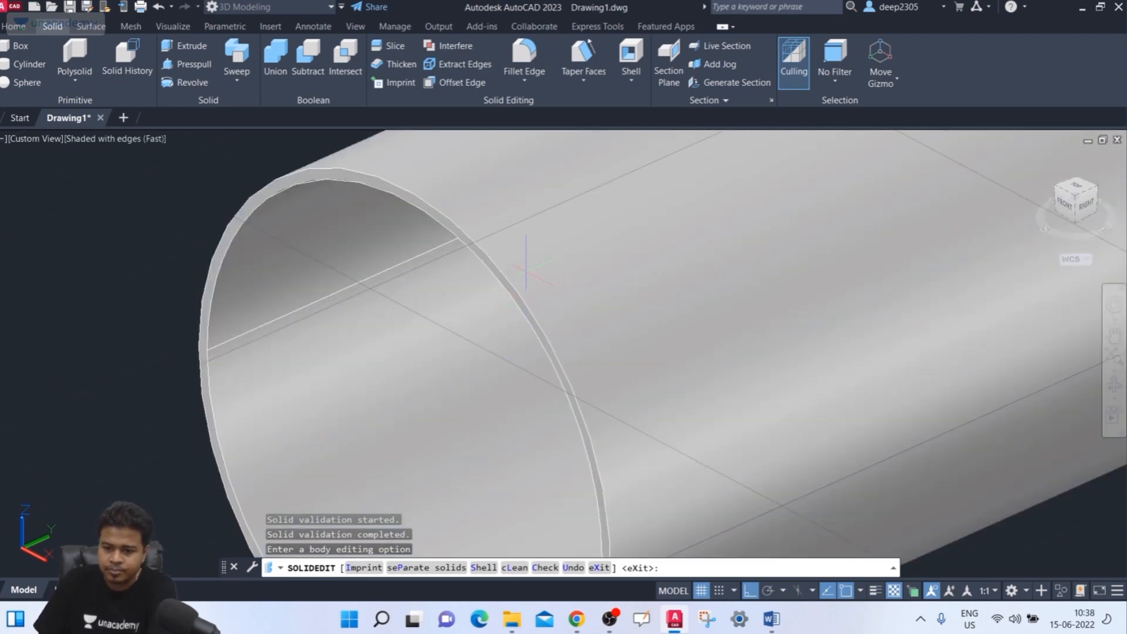
{"action": "scroll", "coordinate": [526, 262], "scroll_direction": "down", "scroll_amount": 10}
{"action": "scroll", "coordinate": [496, 310], "scroll_direction": "up", "scroll_amount": 2}
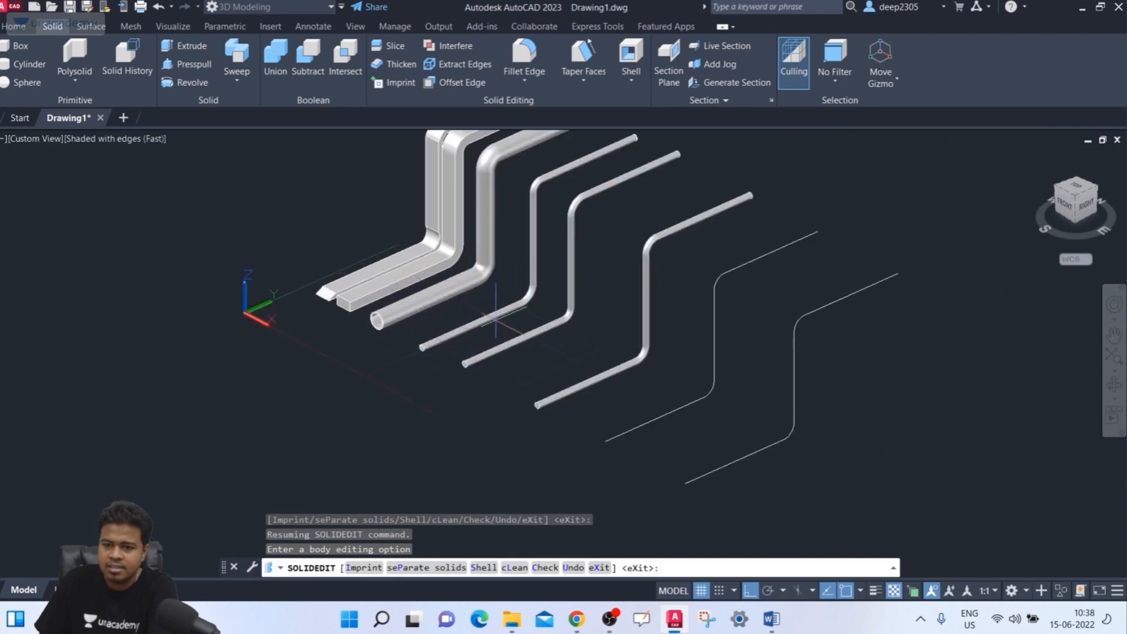
- Start a Shell on the middle of the three thin bent rods and remove its front end face
{"action": "scroll", "coordinate": [496, 310], "scroll_direction": "up", "scroll_amount": 4}
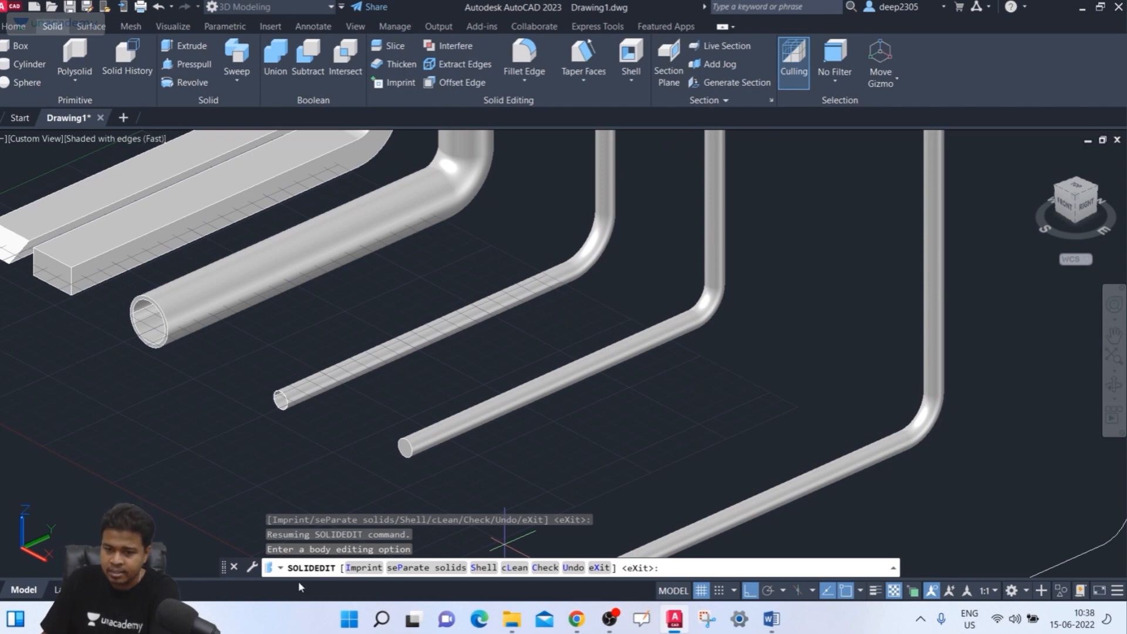
{"action": "left_click", "coordinate": [484, 568]}
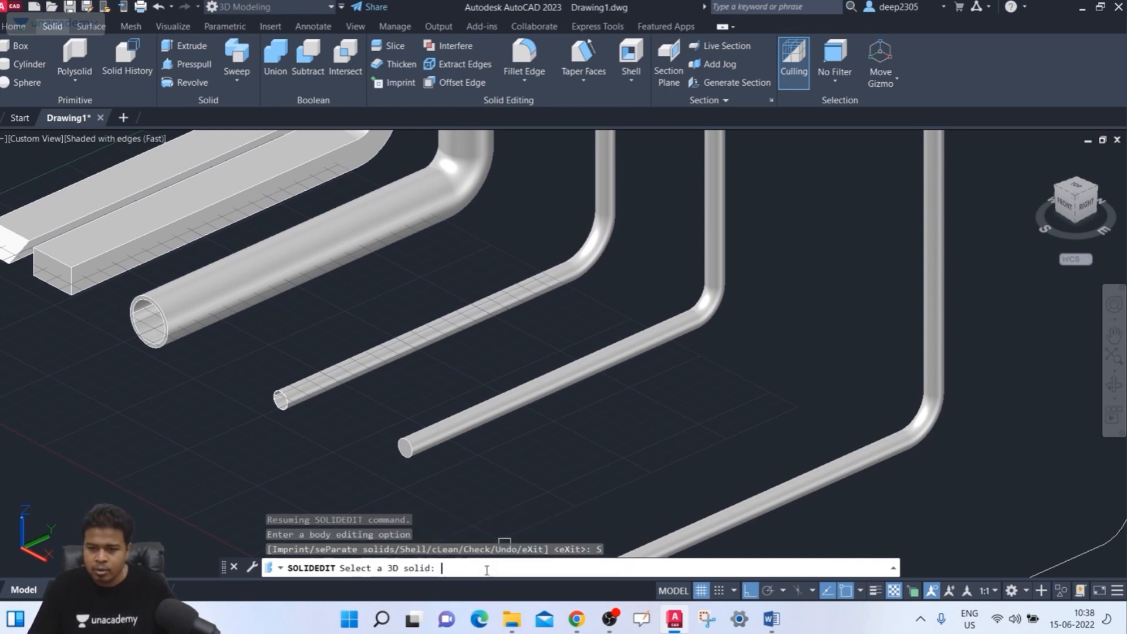
{"action": "left_click", "coordinate": [440, 438]}
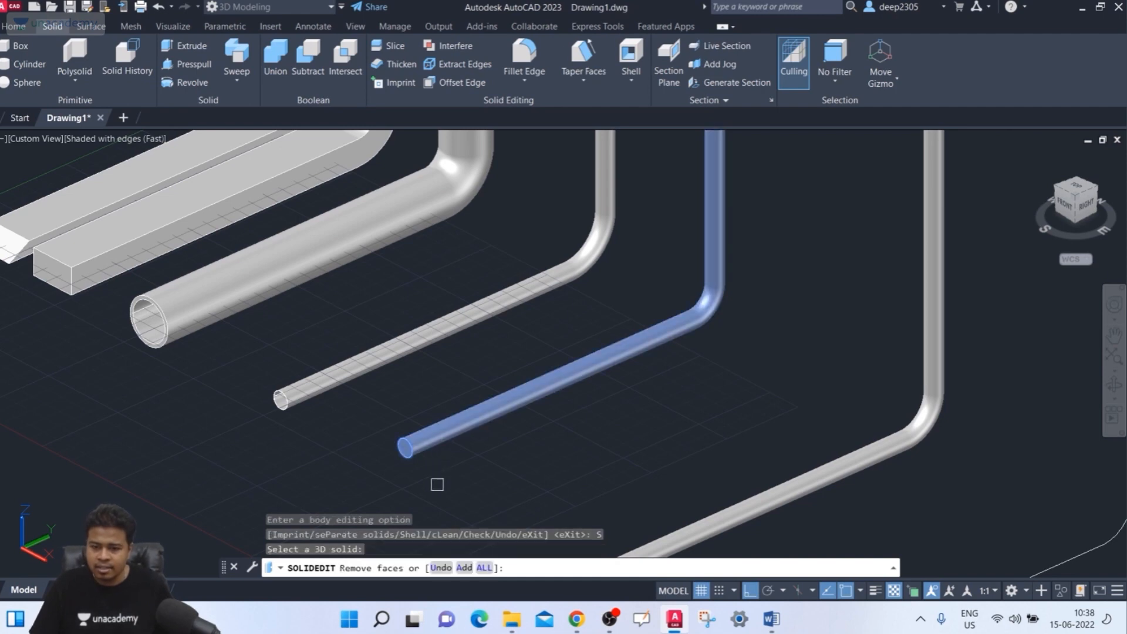
{"action": "scroll", "coordinate": [370, 454], "scroll_direction": "up", "scroll_amount": 6}
{"action": "middle_click_drag", "start_coordinate": [371, 454], "coordinate": [171, 443]}
{"action": "scroll", "coordinate": [172, 443], "scroll_direction": "up", "scroll_amount": 1}
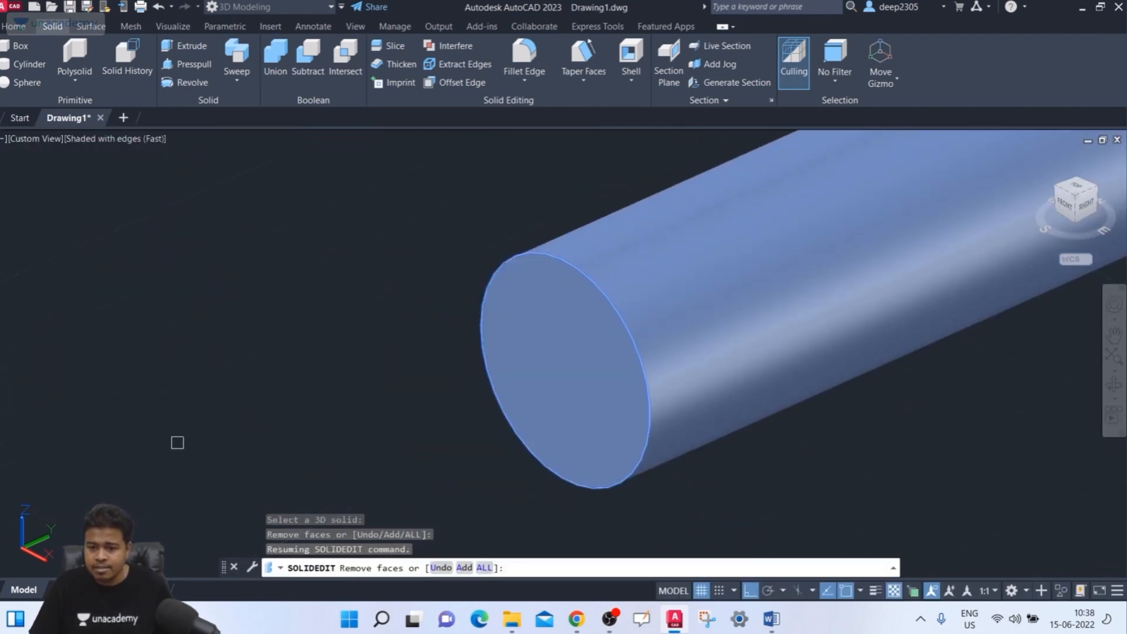
{"action": "left_click", "coordinate": [550, 370]}
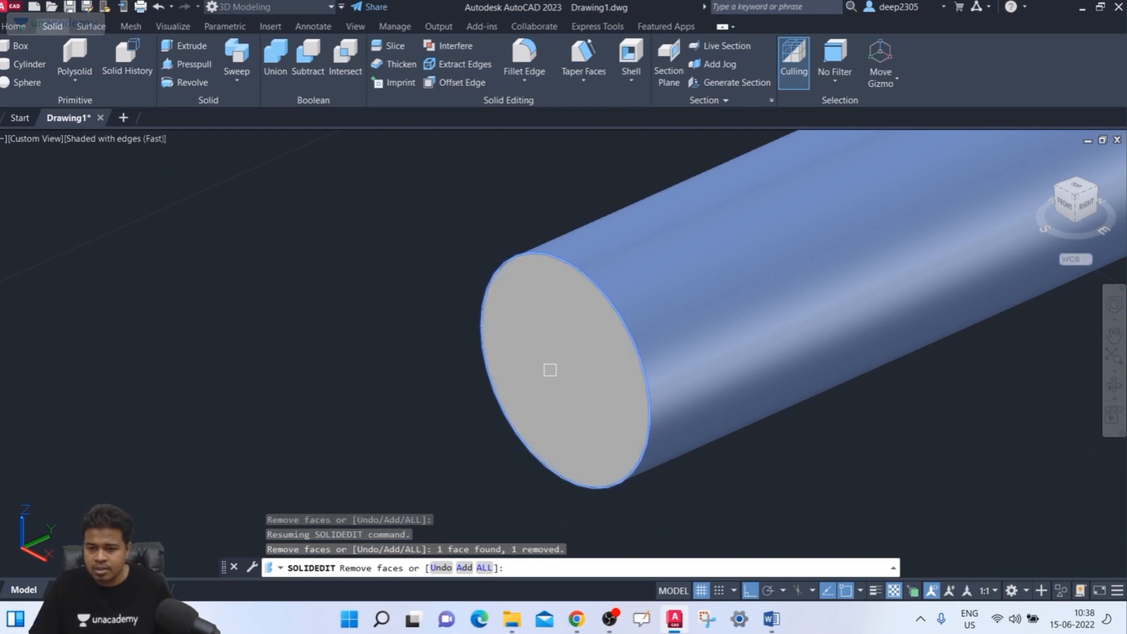
- Remove the middle thin rod's rear end face and shell the rod with an offset distance of 0.3
{"action": "scroll", "coordinate": [551, 371], "scroll_direction": "down", "scroll_amount": 6}
{"action": "scroll", "coordinate": [623, 394], "scroll_direction": "down", "scroll_amount": 3}
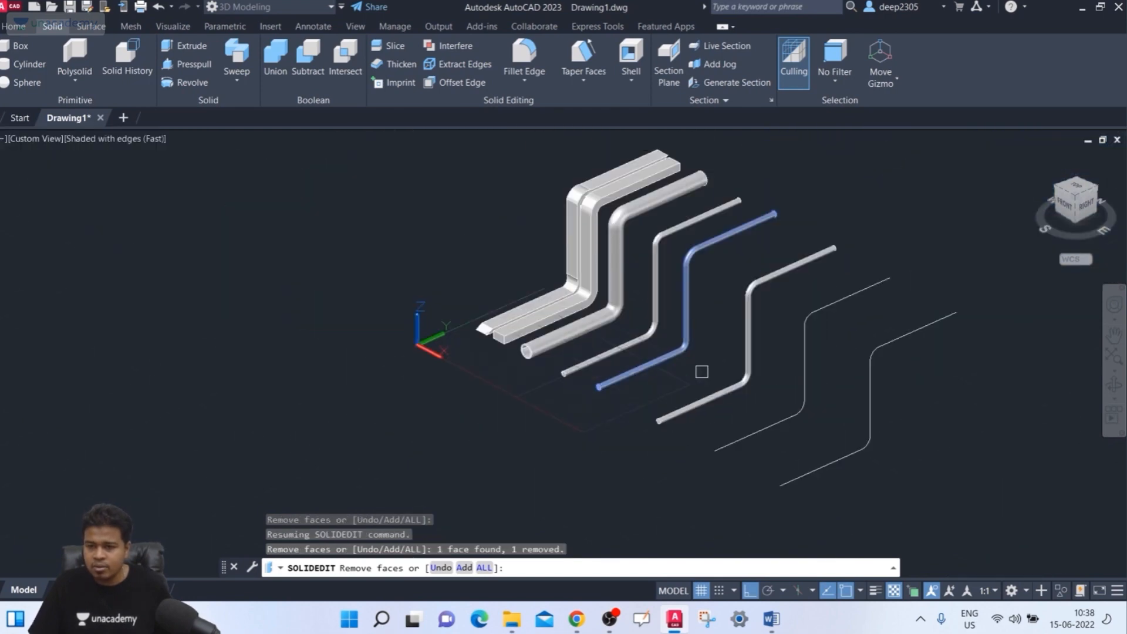
{"action": "middle_click_drag", "start_coordinate": [702, 373], "coordinate": [604, 345], "text": "shift"}
{"action": "scroll", "coordinate": [833, 312], "scroll_direction": "up", "scroll_amount": 8}
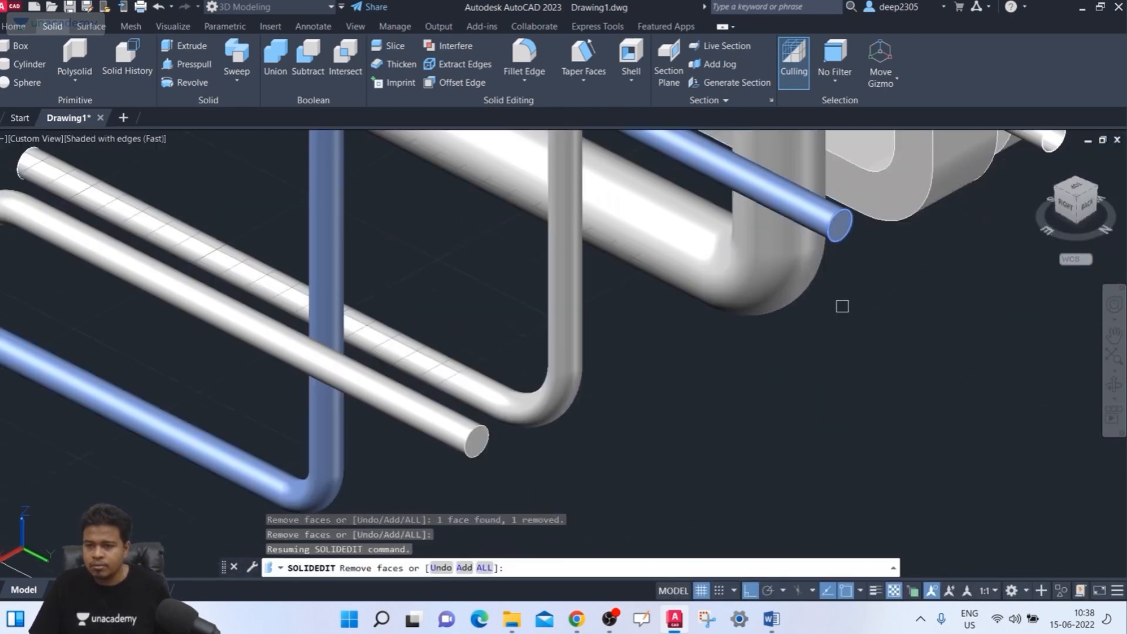
{"action": "scroll", "coordinate": [740, 369], "scroll_direction": "up", "scroll_amount": 4}
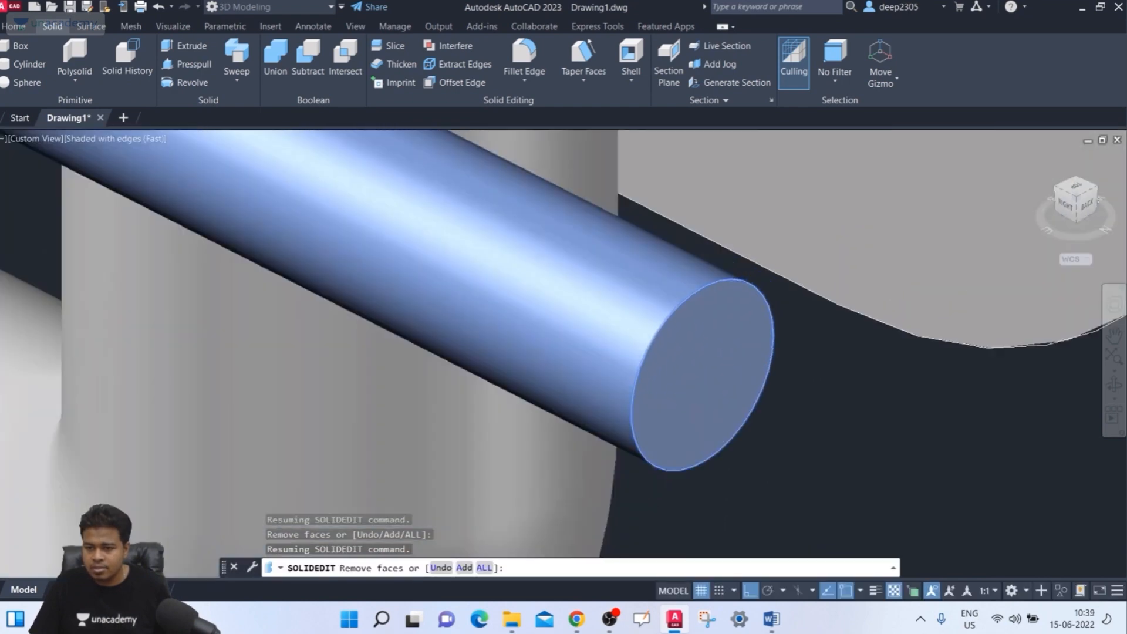
{"action": "left_click", "coordinate": [703, 376]}
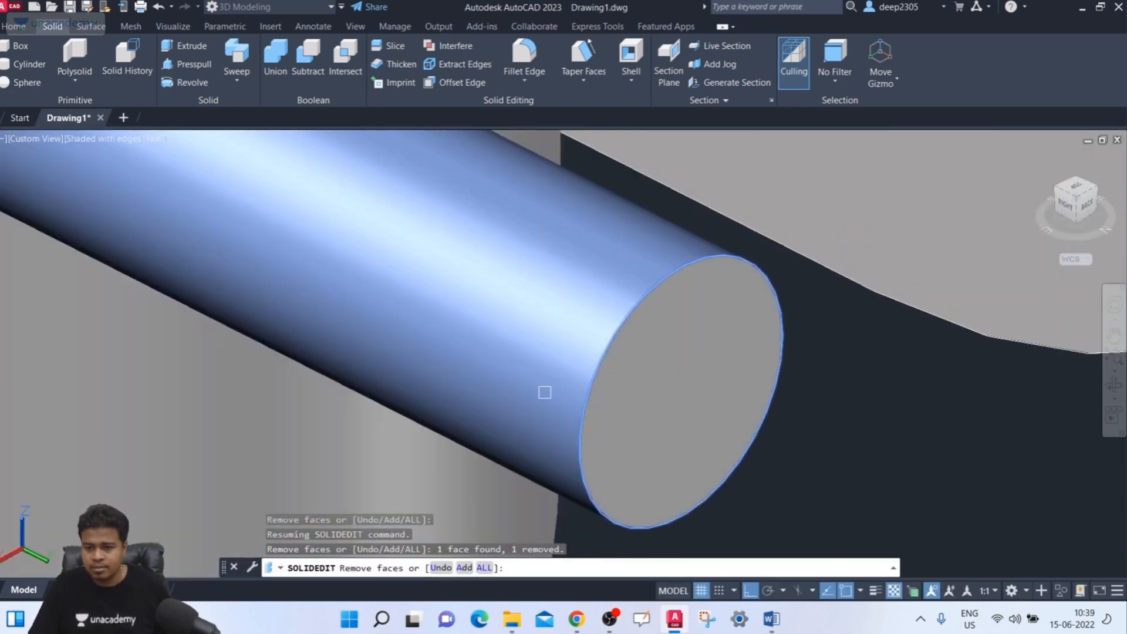
{"action": "key", "text": "Return"}
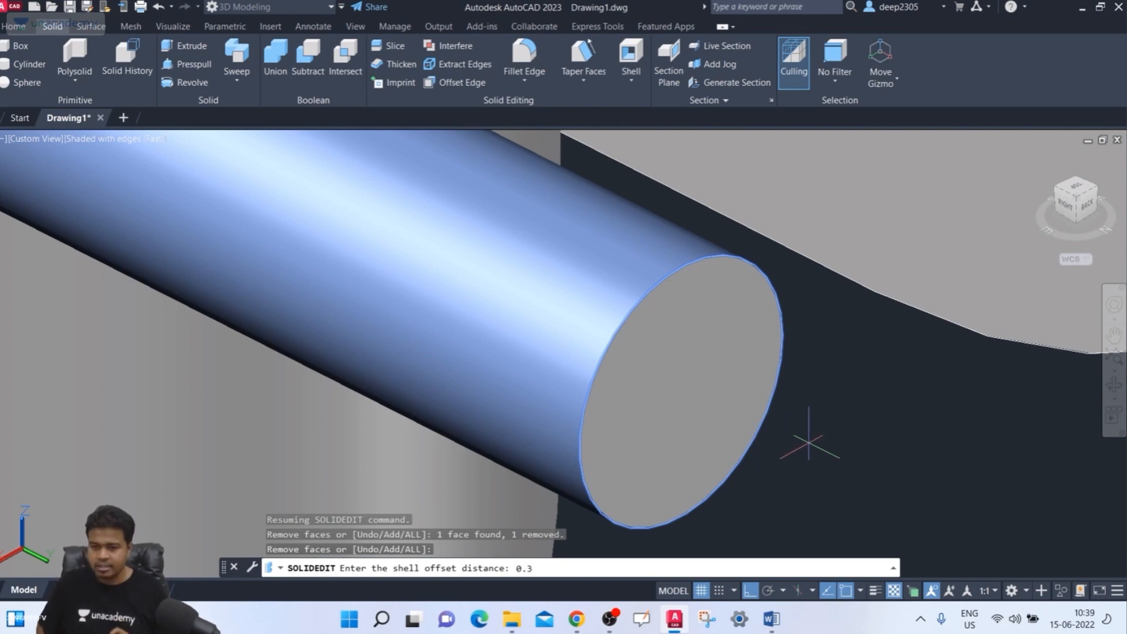
{"action": "type", "text": "0.3"}
{"action": "key", "text": "Return"}
{"action": "scroll", "coordinate": [809, 441], "scroll_direction": "down", "scroll_amount": 6}
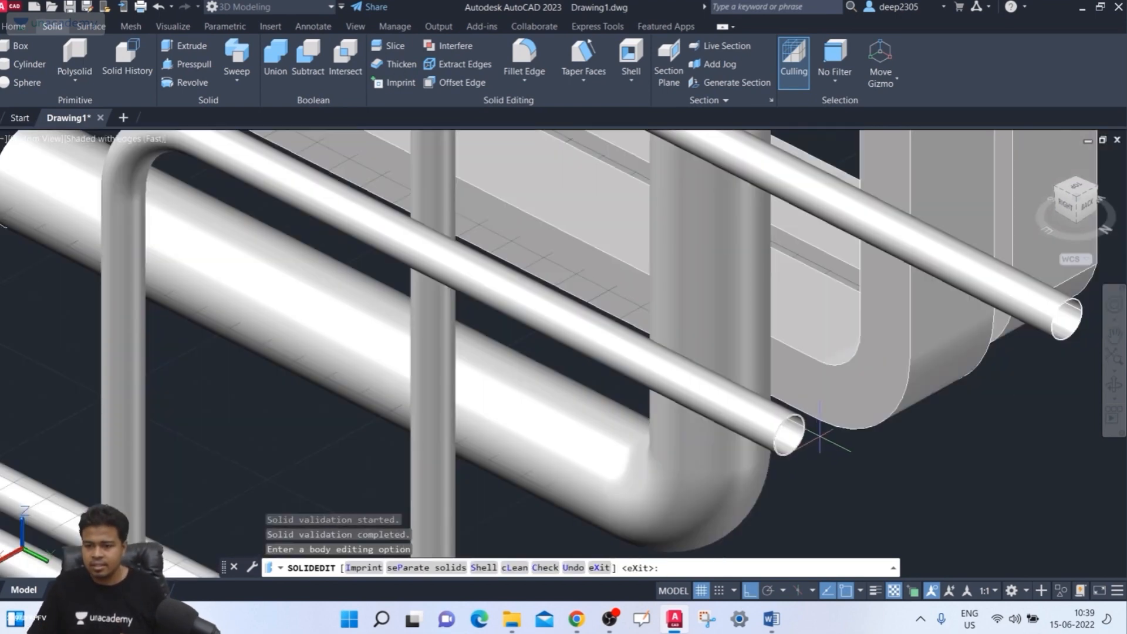
{"action": "scroll", "coordinate": [766, 323], "scroll_direction": "up", "scroll_amount": 3}
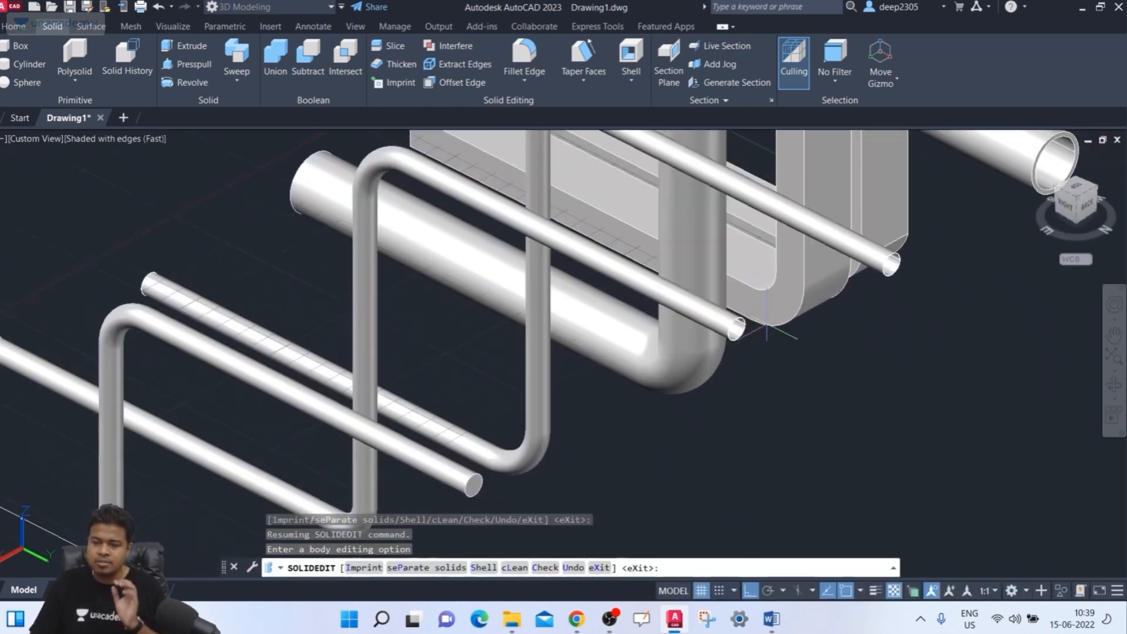
- Start a Shell on the remaining solid thin rod and remove its rear end face
{"action": "middle_click_drag", "start_coordinate": [667, 421], "coordinate": [698, 307]}
{"action": "key", "text": "Escape"}
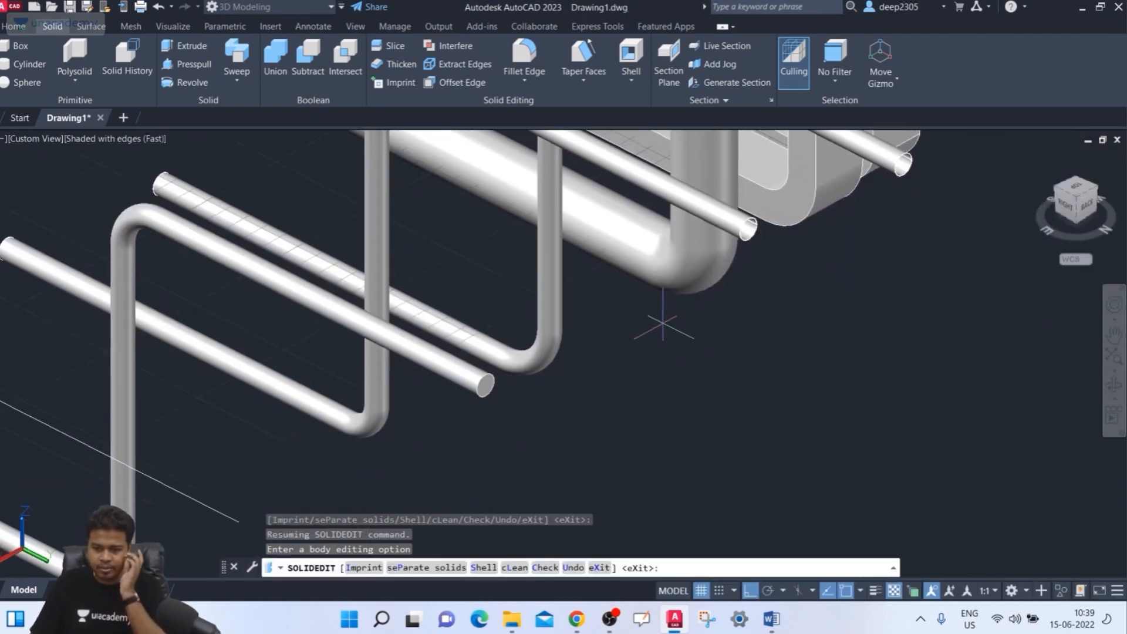
{"action": "type", "text": "s"}
{"action": "key", "text": "Return"}
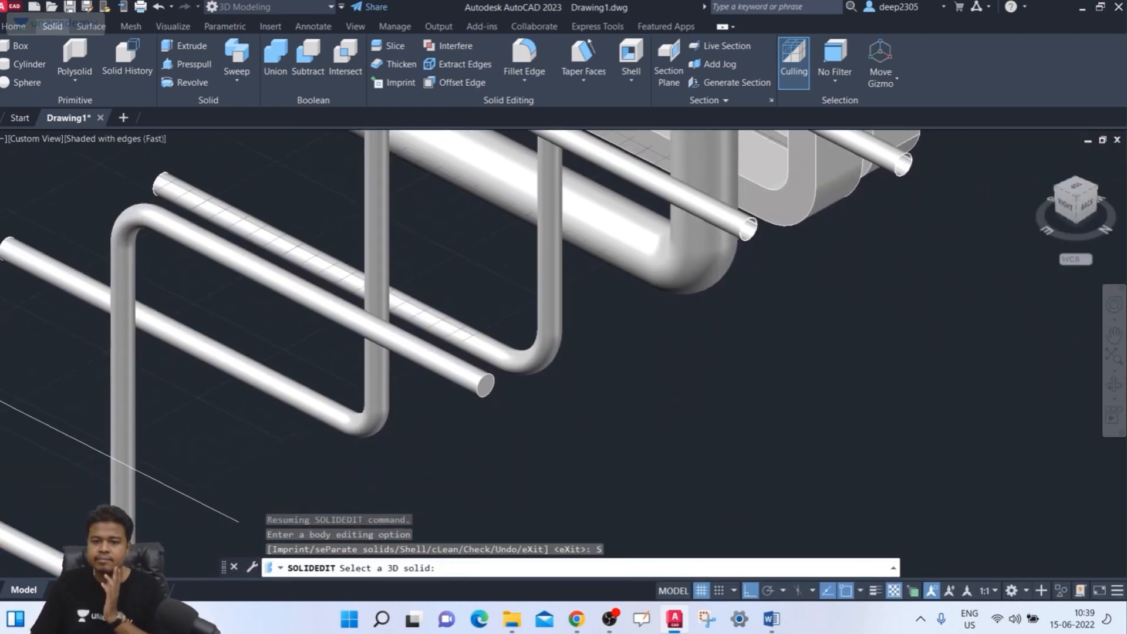
{"action": "scroll", "coordinate": [531, 410], "scroll_direction": "up", "scroll_amount": 7}
{"action": "left_click", "coordinate": [174, 271]}
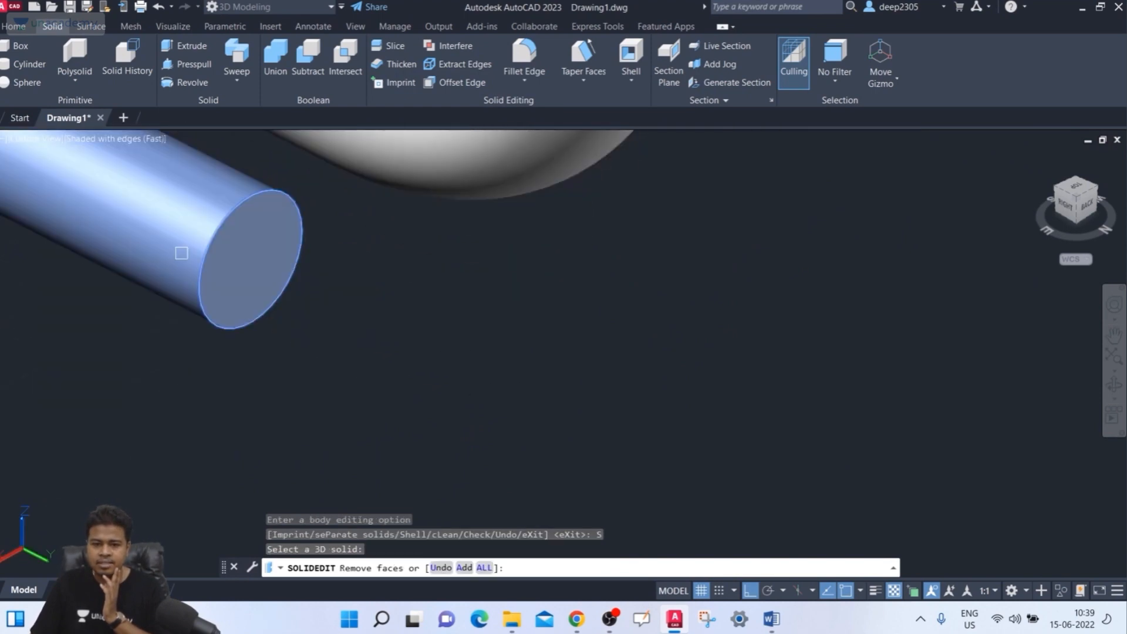
{"action": "scroll", "coordinate": [229, 270], "scroll_direction": "down", "scroll_amount": 6}
{"action": "middle_click_drag", "start_coordinate": [231, 267], "coordinate": [499, 345]}
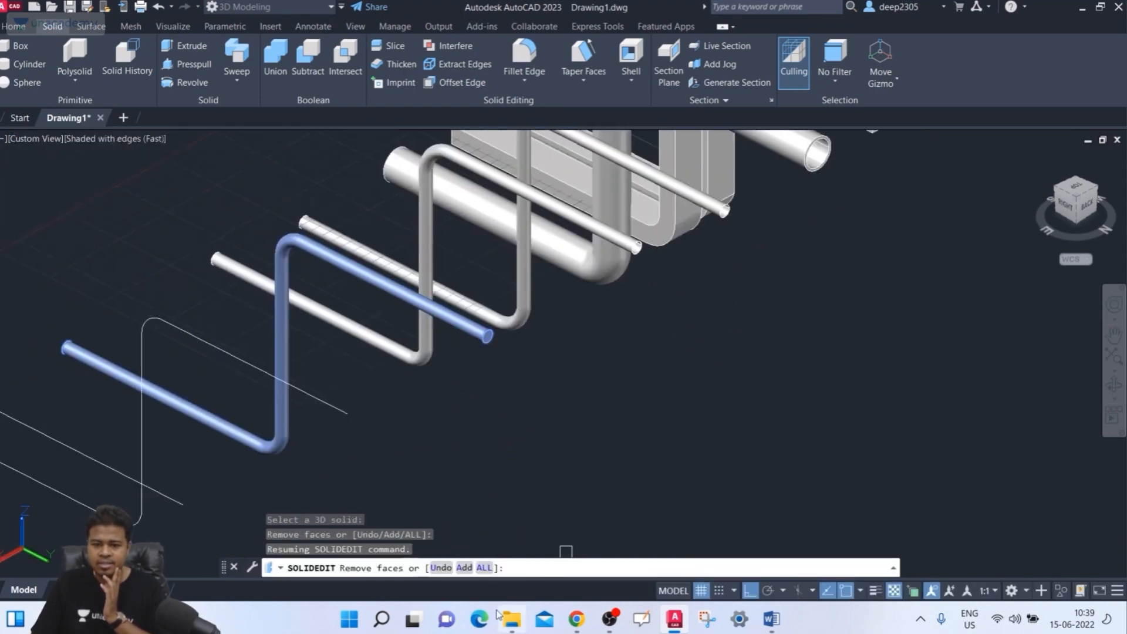
{"action": "scroll", "coordinate": [491, 347], "scroll_direction": "up", "scroll_amount": 6}
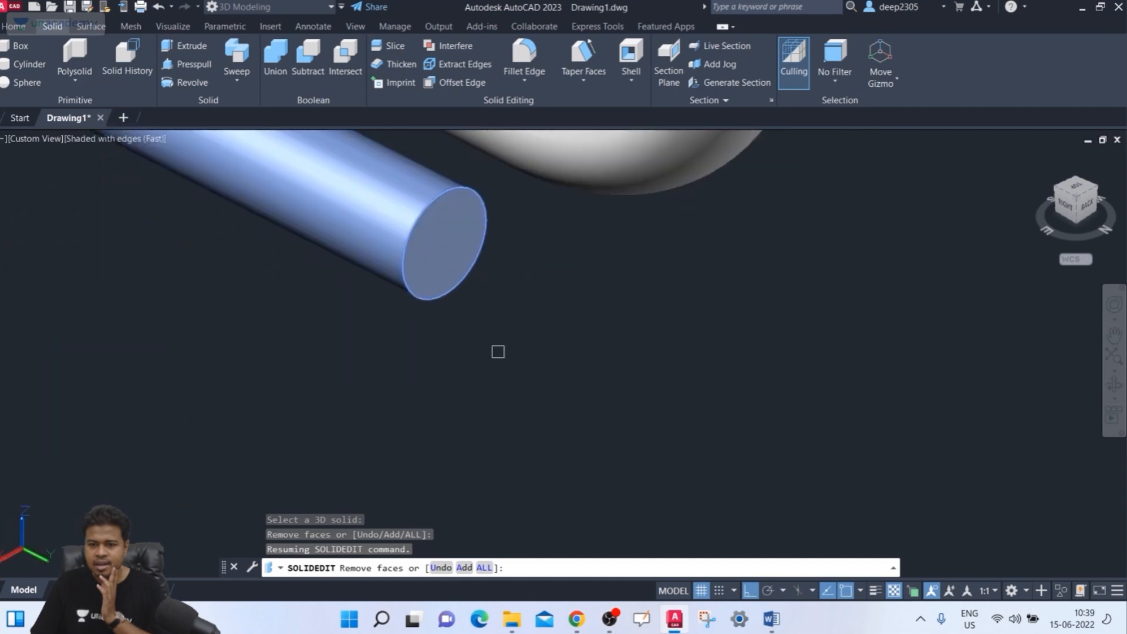
{"action": "scroll", "coordinate": [465, 183], "scroll_direction": "up", "scroll_amount": 5}
{"action": "left_click", "coordinate": [424, 345]}
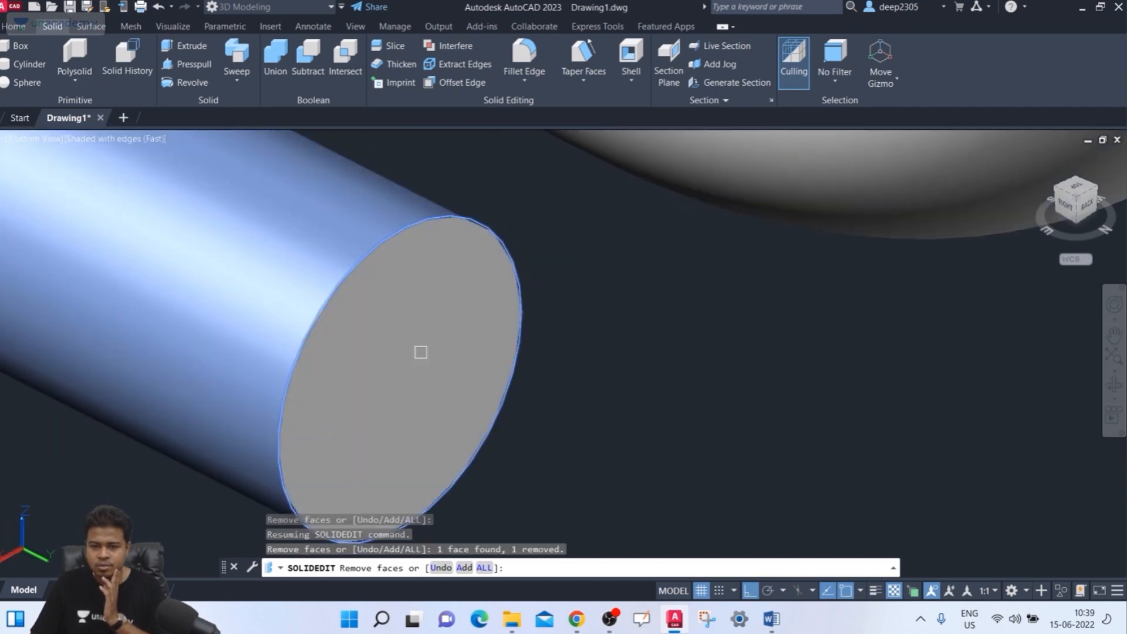
- Remove that rod's front end face and shell the rod with an offset distance of 0.4
{"action": "scroll", "coordinate": [421, 350], "scroll_direction": "down", "scroll_amount": 10}
{"action": "middle_click_drag", "start_coordinate": [420, 350], "coordinate": [564, 370], "text": "shift"}
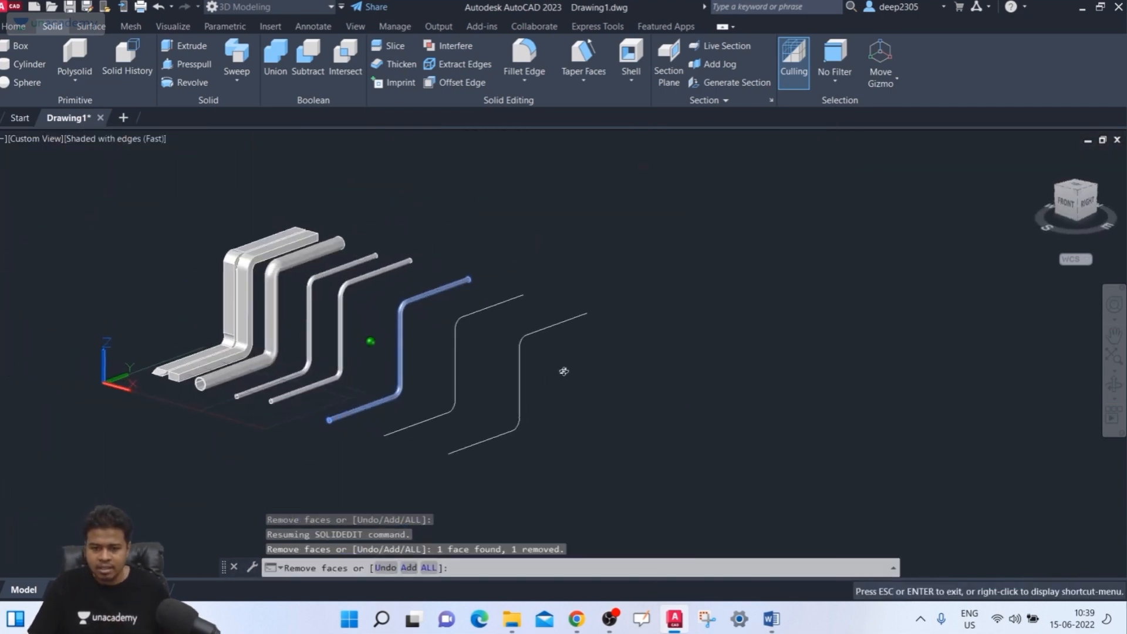
{"action": "scroll", "coordinate": [394, 446], "scroll_direction": "up", "scroll_amount": 8}
{"action": "scroll", "coordinate": [364, 411], "scroll_direction": "up", "scroll_amount": 5}
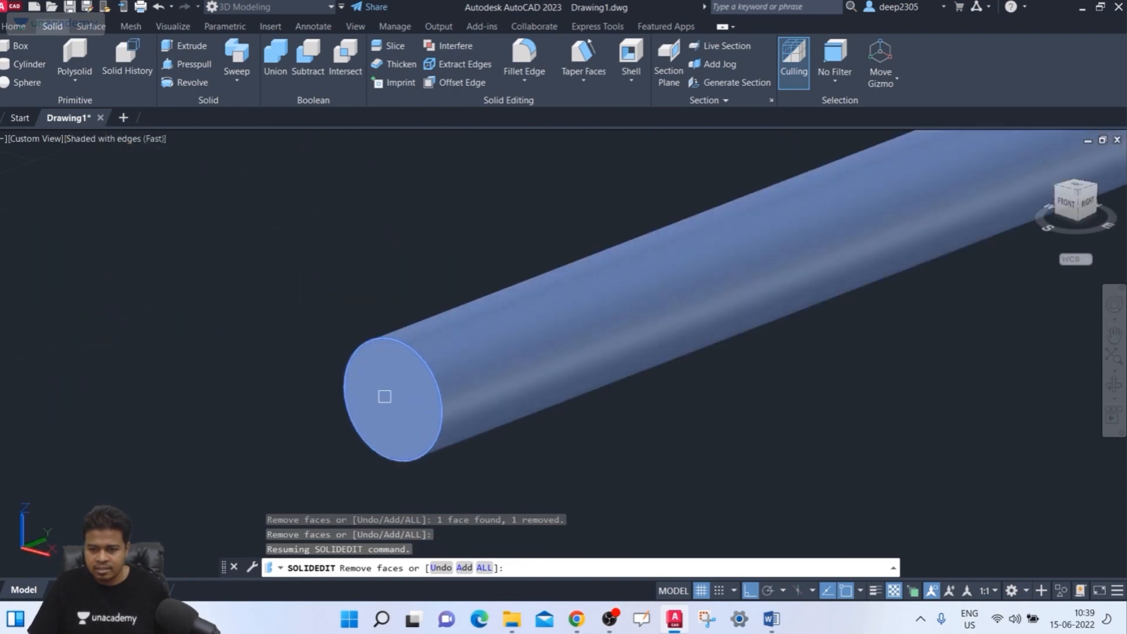
{"action": "scroll", "coordinate": [385, 402], "scroll_direction": "up", "scroll_amount": 1}
{"action": "left_click", "coordinate": [387, 412]}
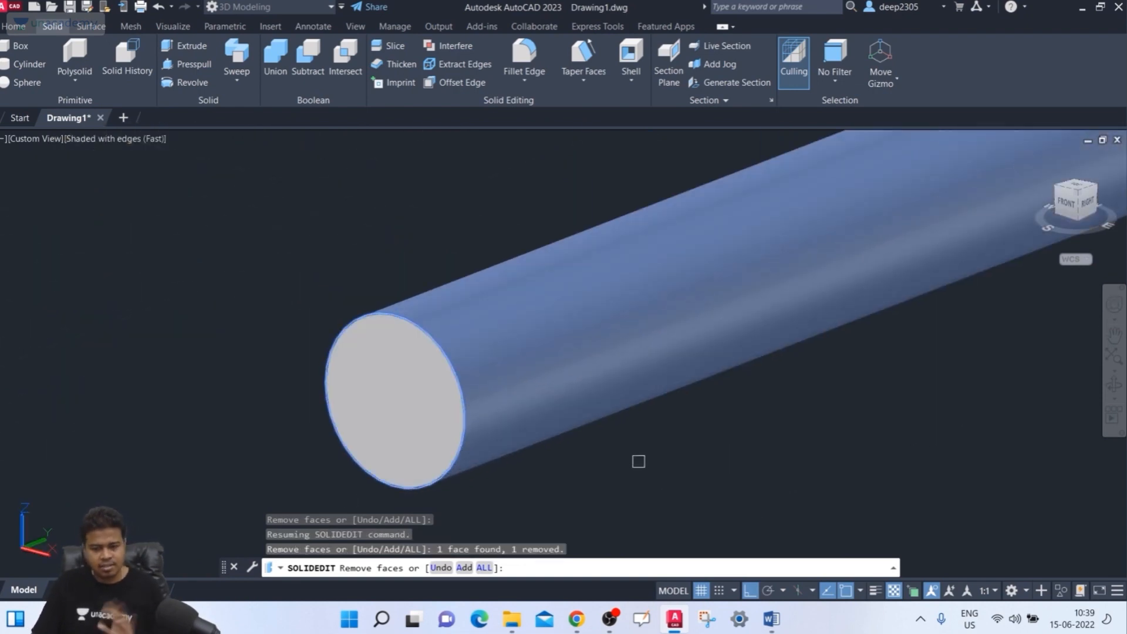
{"action": "key", "text": "Return"}
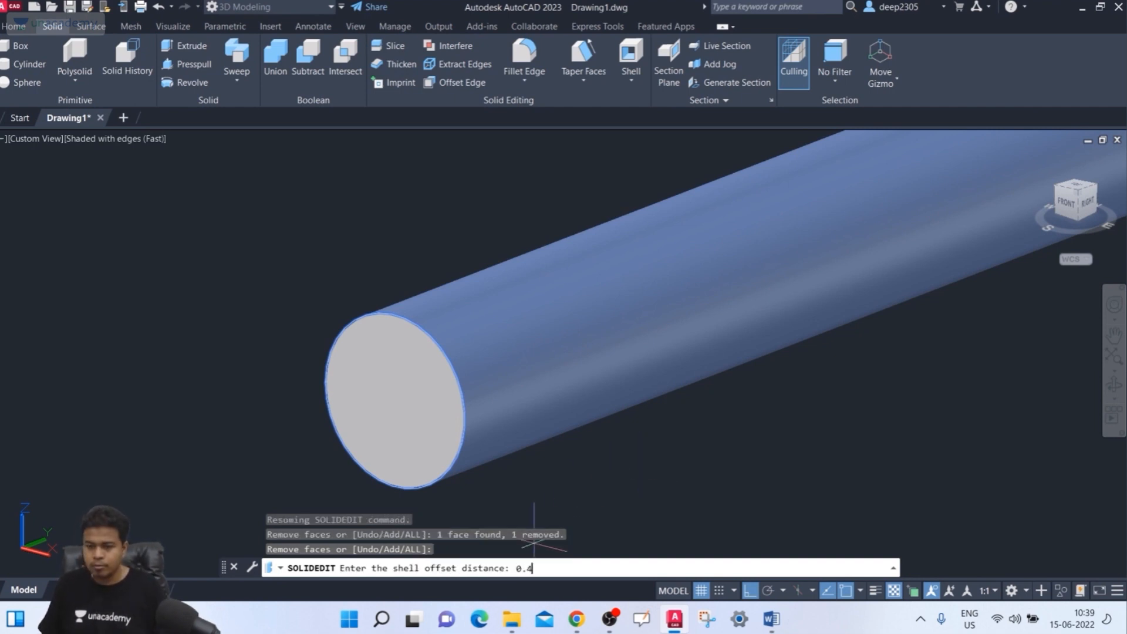
{"action": "type", "text": "0.4"}
{"action": "key", "text": "Return"}
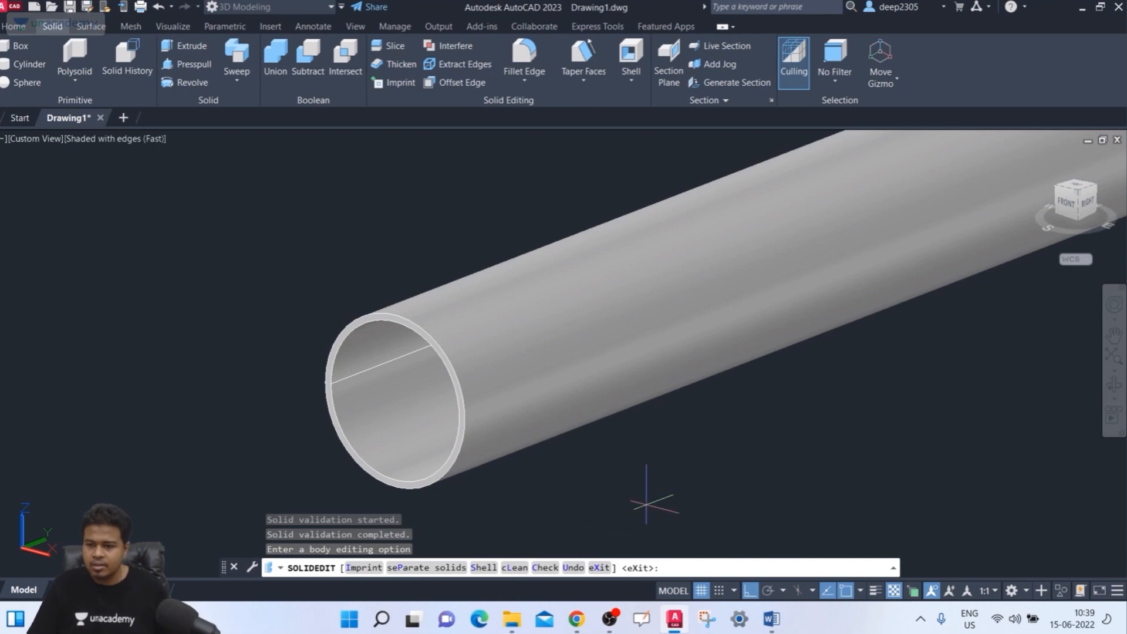
- Start a Shell on the bent rectangular bar and remove its long side face facing the large pipe
{"action": "scroll", "coordinate": [647, 504], "scroll_direction": "down", "scroll_amount": 5}
{"action": "middle_click_drag", "start_coordinate": [646, 504], "coordinate": [472, 413]}
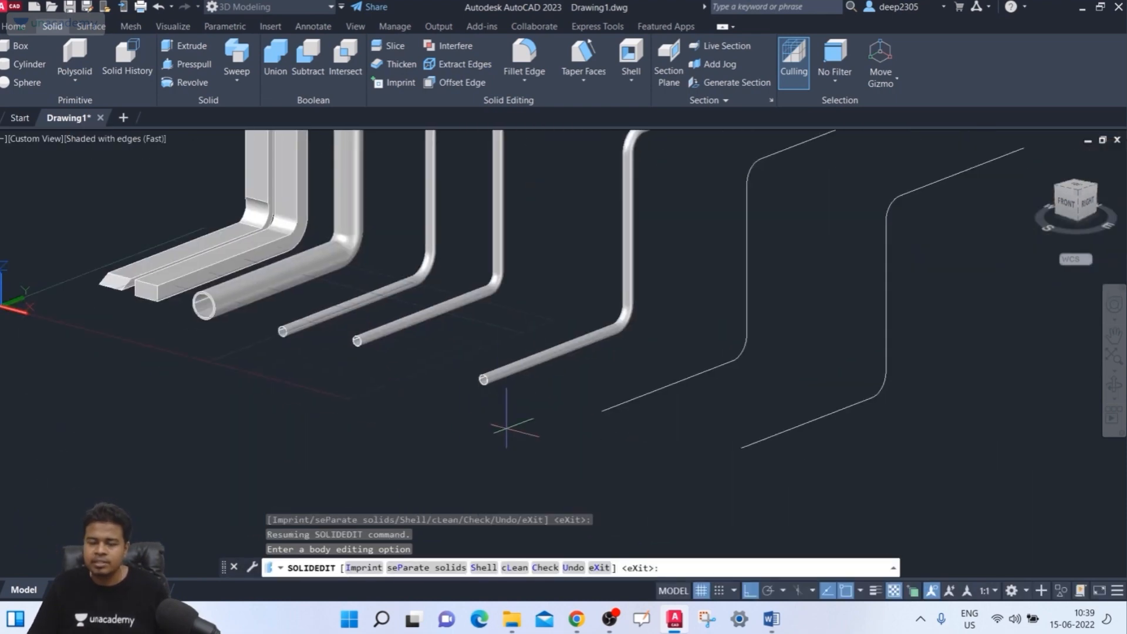
{"action": "scroll", "coordinate": [129, 319], "scroll_direction": "up", "scroll_amount": 5}
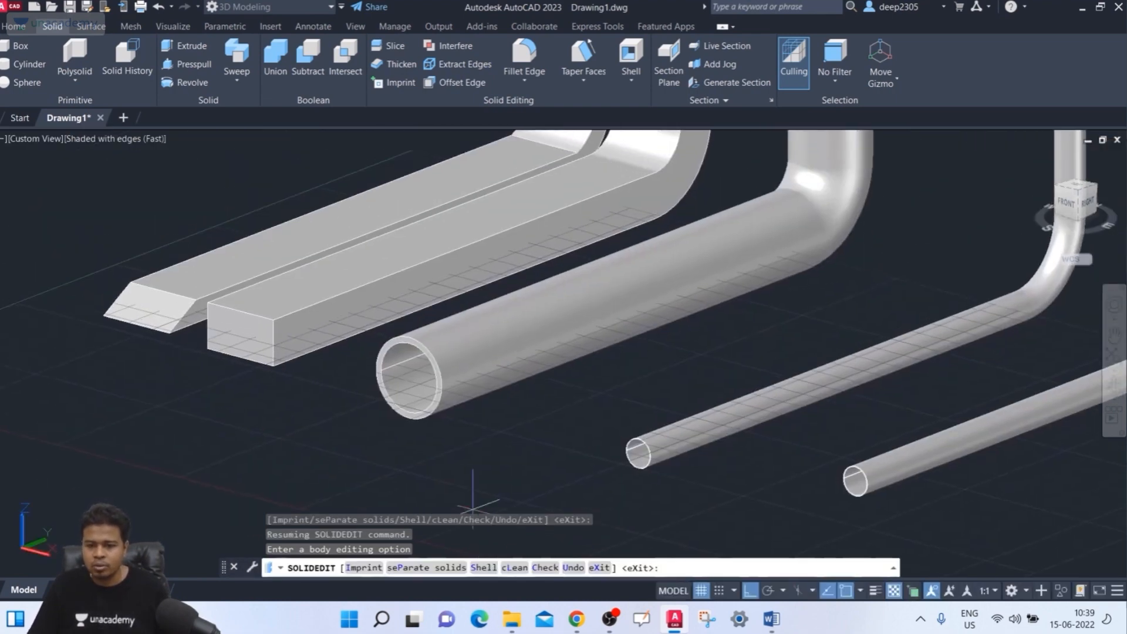
{"action": "left_click", "coordinate": [483, 568]}
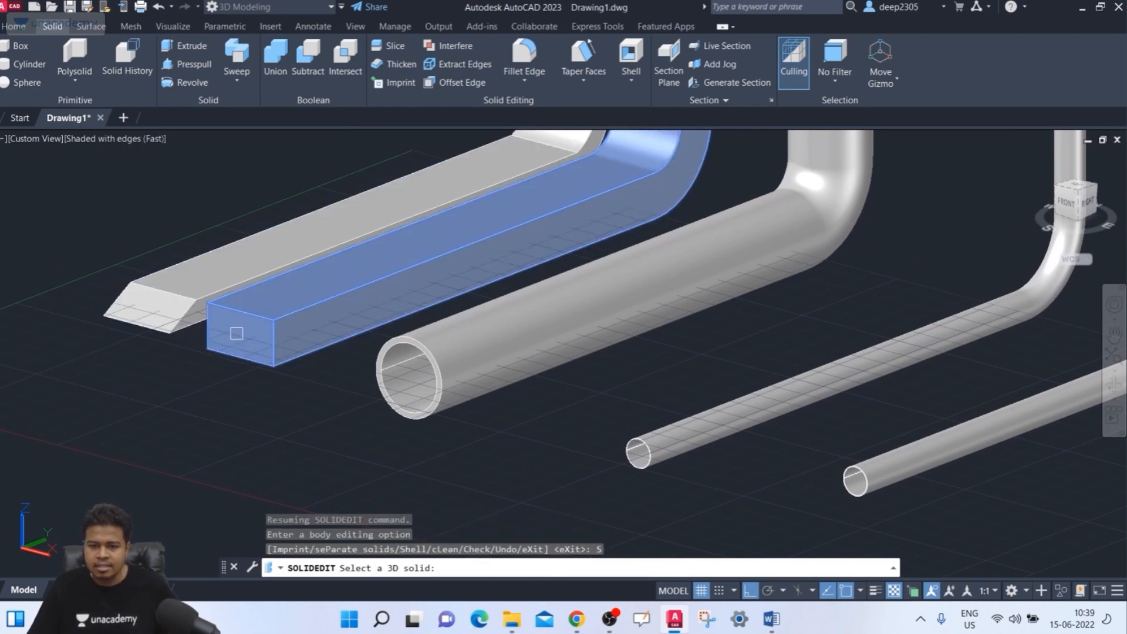
{"action": "left_click", "coordinate": [238, 335]}
{"action": "middle_click_drag", "start_coordinate": [251, 409], "coordinate": [274, 438]}
{"action": "scroll", "coordinate": [275, 438], "scroll_direction": "up", "scroll_amount": 5}
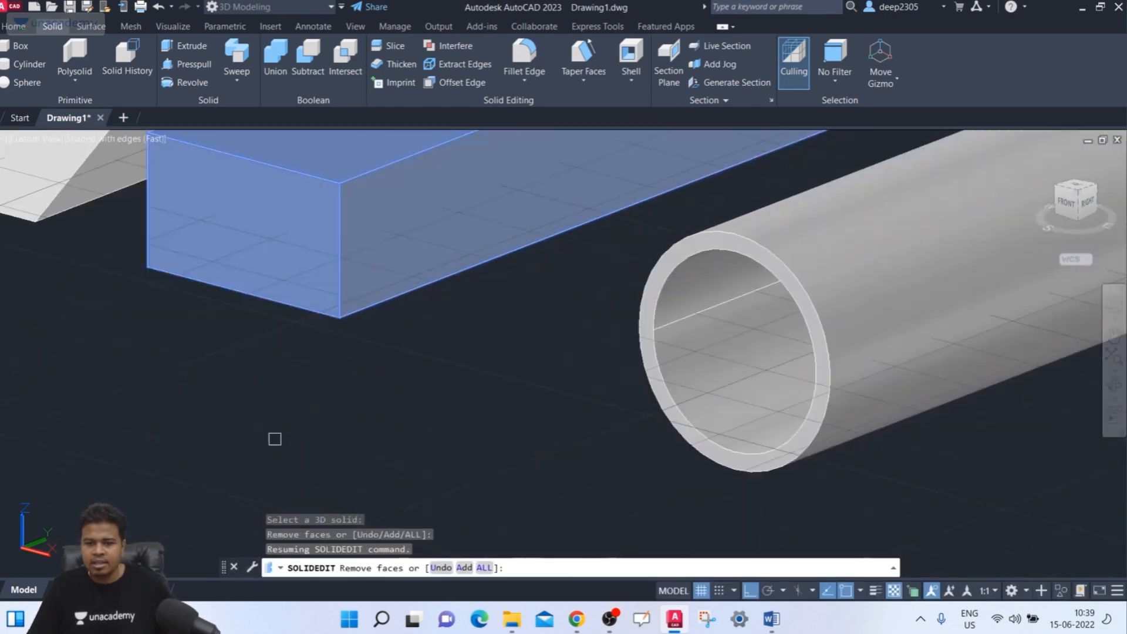
{"action": "middle_click_drag", "start_coordinate": [279, 368], "coordinate": [320, 514]}
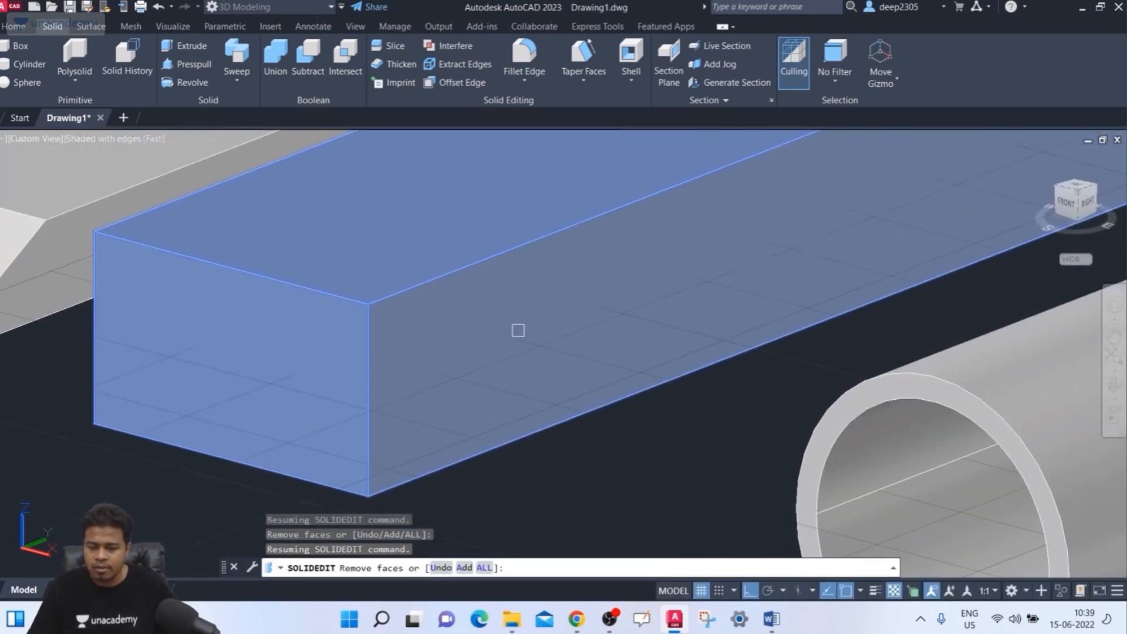
{"action": "left_click", "coordinate": [528, 324]}
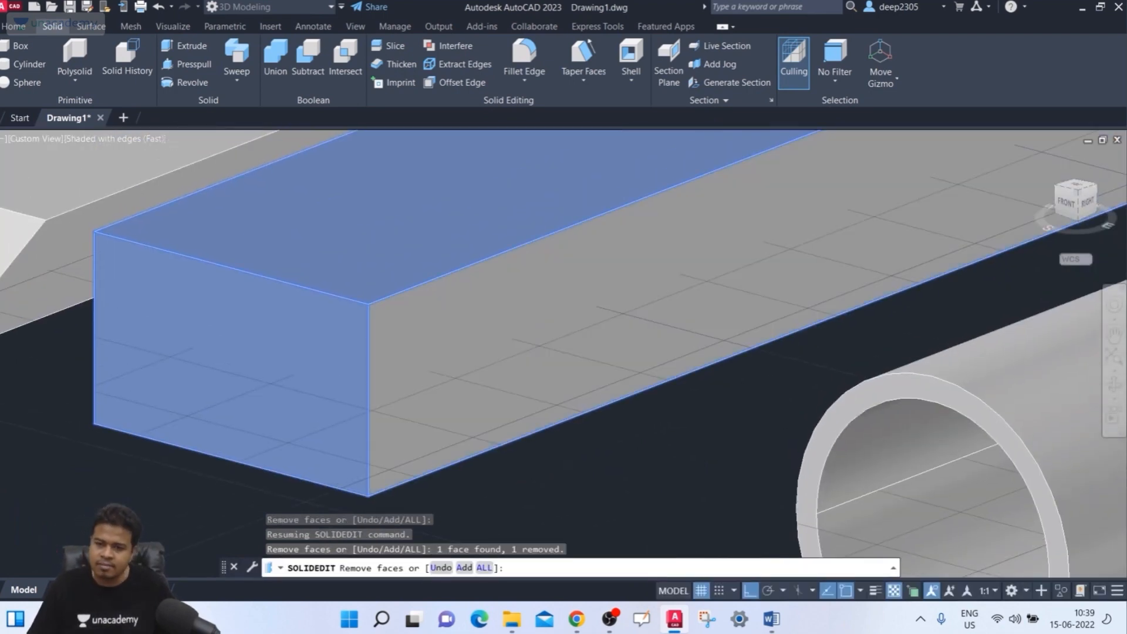
- Enter the shell offset distance to hollow the rectangular bar through its removed side face, and inspect the result
{"action": "scroll", "coordinate": [528, 323], "scroll_direction": "down", "scroll_amount": 6}
{"action": "middle_click_drag", "start_coordinate": [520, 361], "coordinate": [438, 398]}
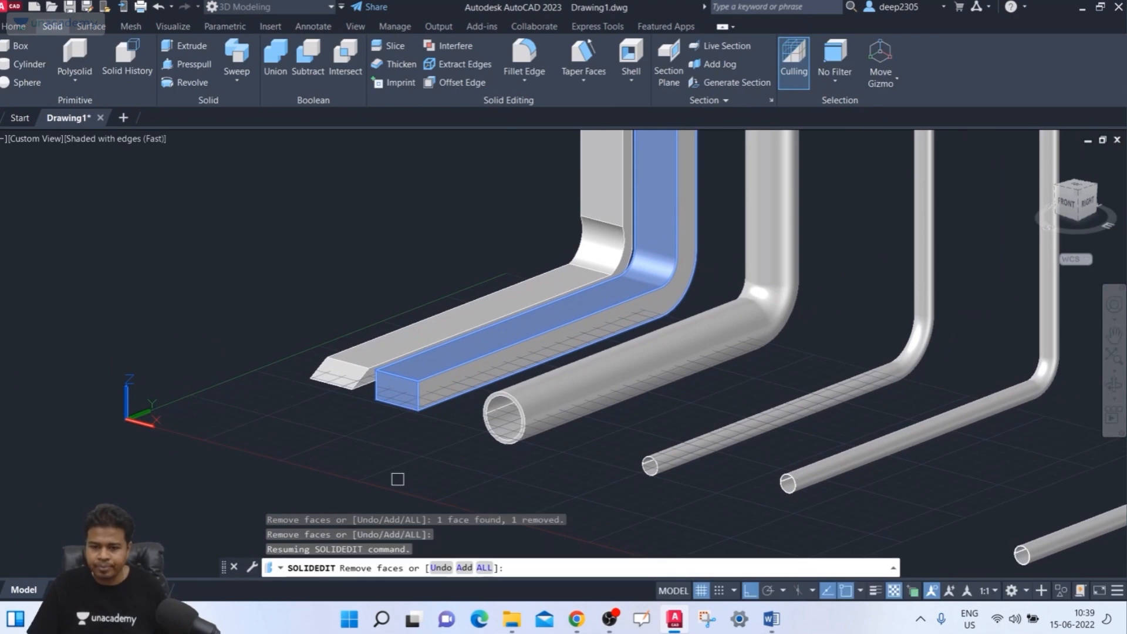
{"action": "key", "text": "Return"}
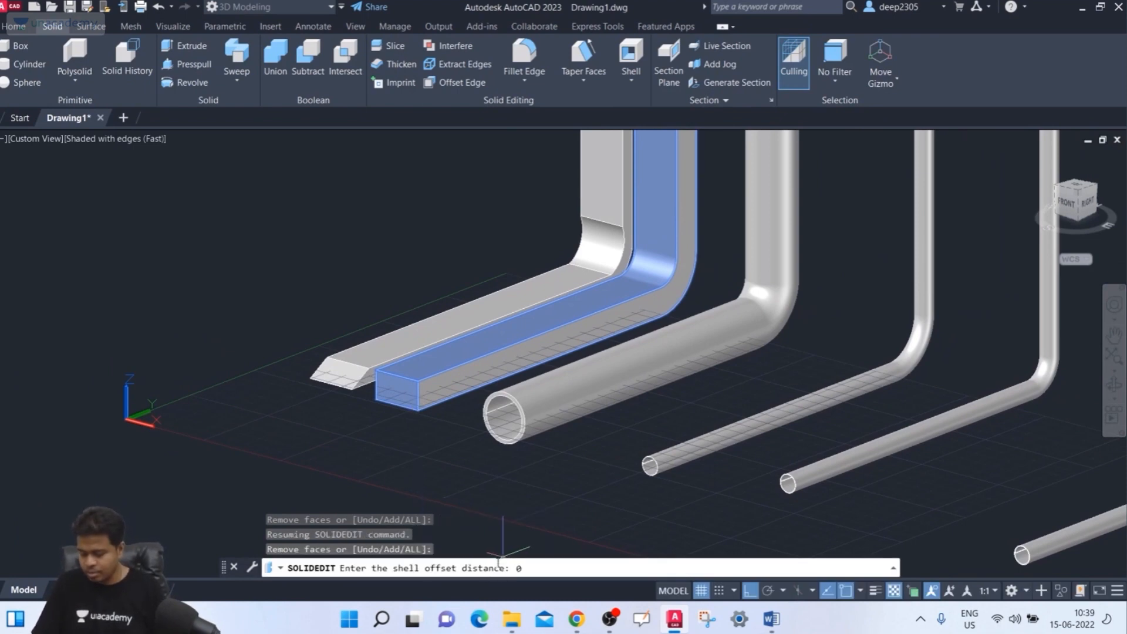
{"action": "key", "text": "Return"}
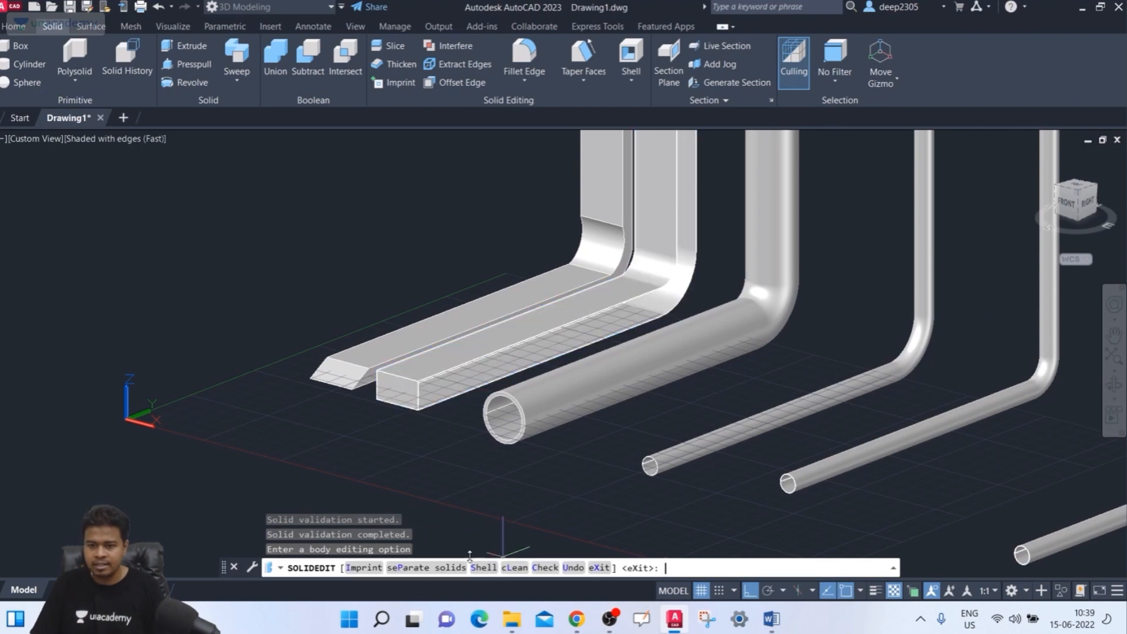
{"action": "scroll", "coordinate": [636, 324], "scroll_direction": "up", "scroll_amount": 4}
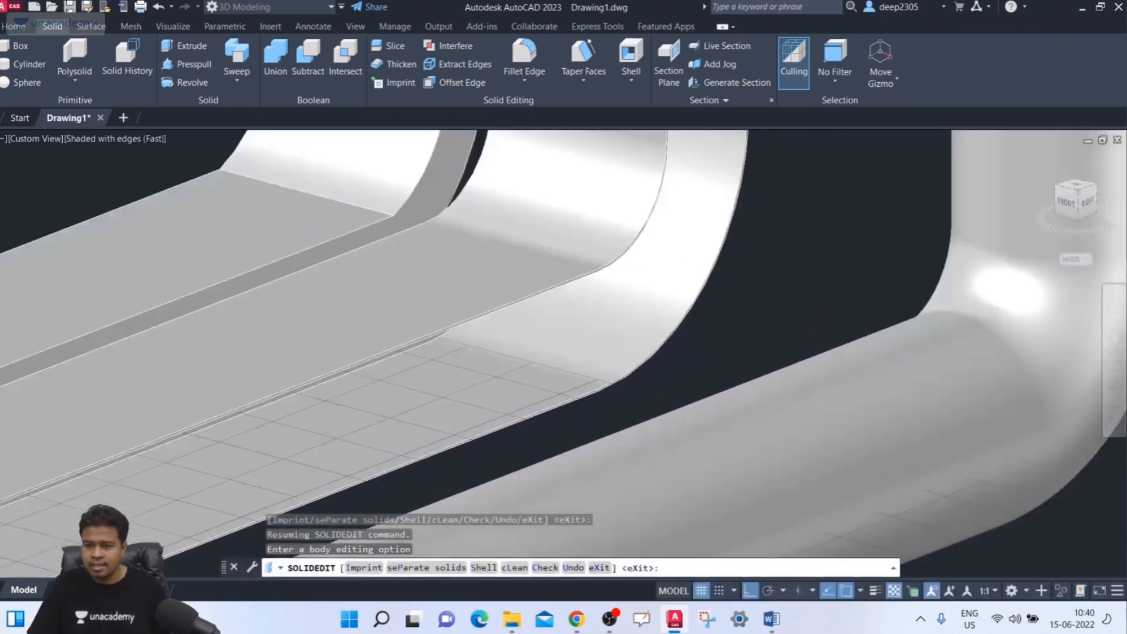
{"action": "scroll", "coordinate": [595, 336], "scroll_direction": "down", "scroll_amount": 5}
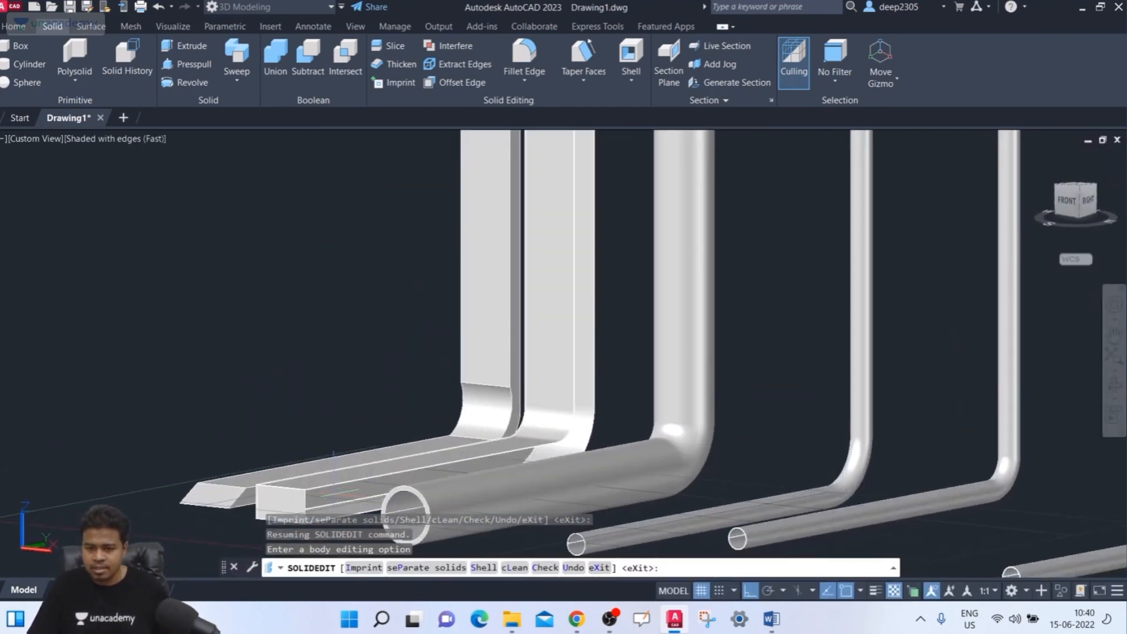
{"action": "scroll", "coordinate": [353, 511], "scroll_direction": "up", "scroll_amount": 5}
{"action": "scroll", "coordinate": [284, 327], "scroll_direction": "down", "scroll_amount": 5}
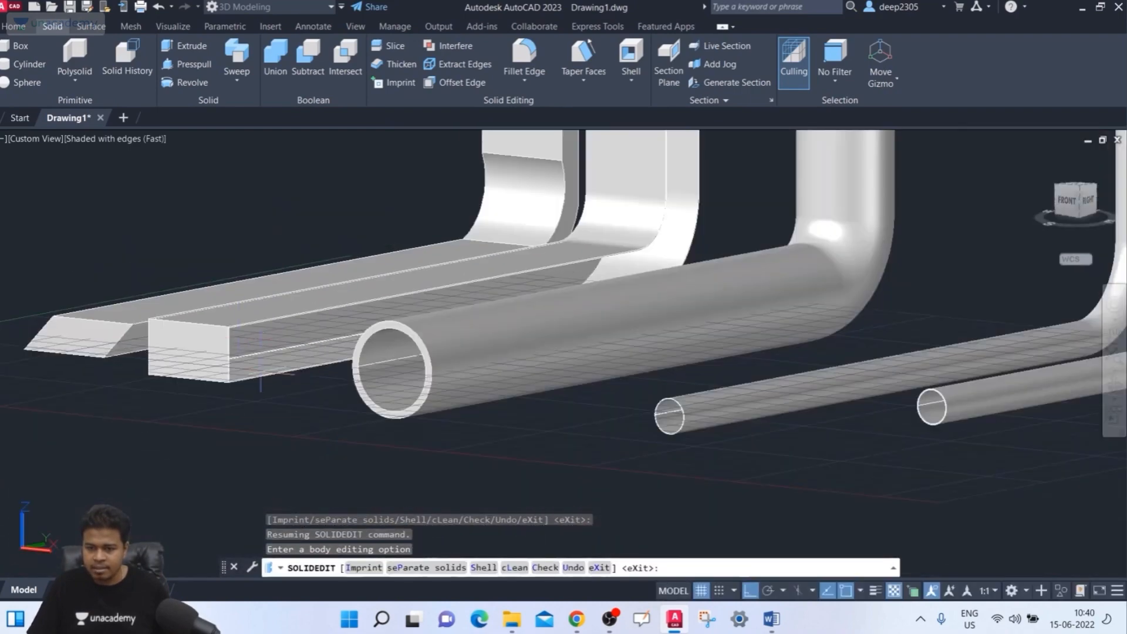
- Inspect the opened long side of the shelled rectangular bar from several angles
{"action": "middle_click_drag", "start_coordinate": [260, 381], "coordinate": [295, 350], "text": "shift"}
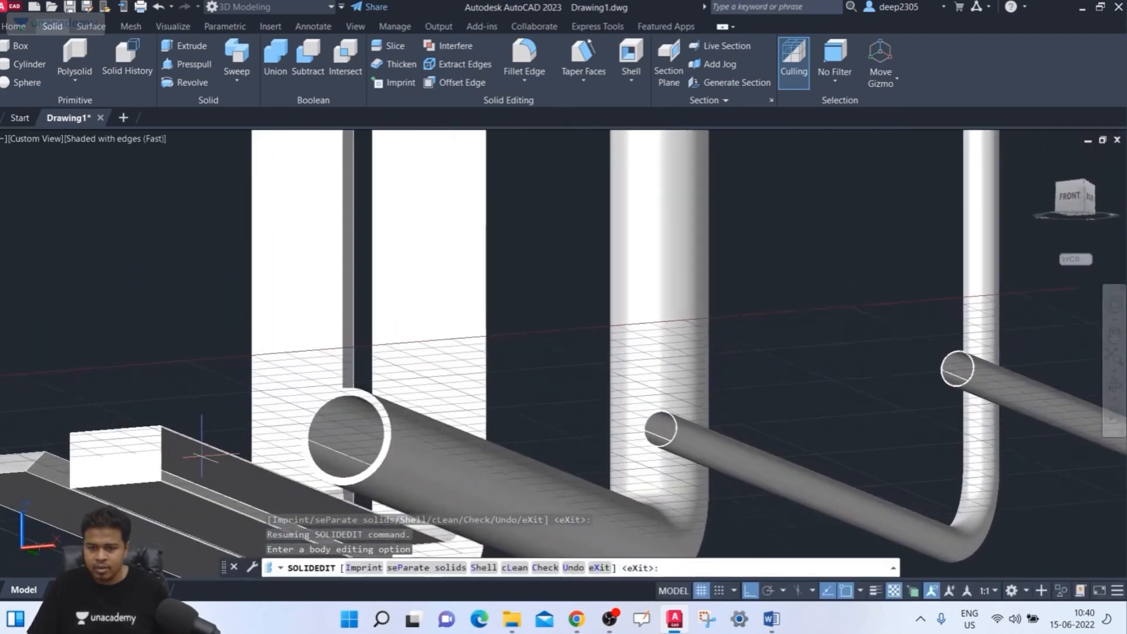
{"action": "scroll", "coordinate": [177, 449], "scroll_direction": "up", "scroll_amount": 3}
{"action": "scroll", "coordinate": [269, 451], "scroll_direction": "down", "scroll_amount": 5}
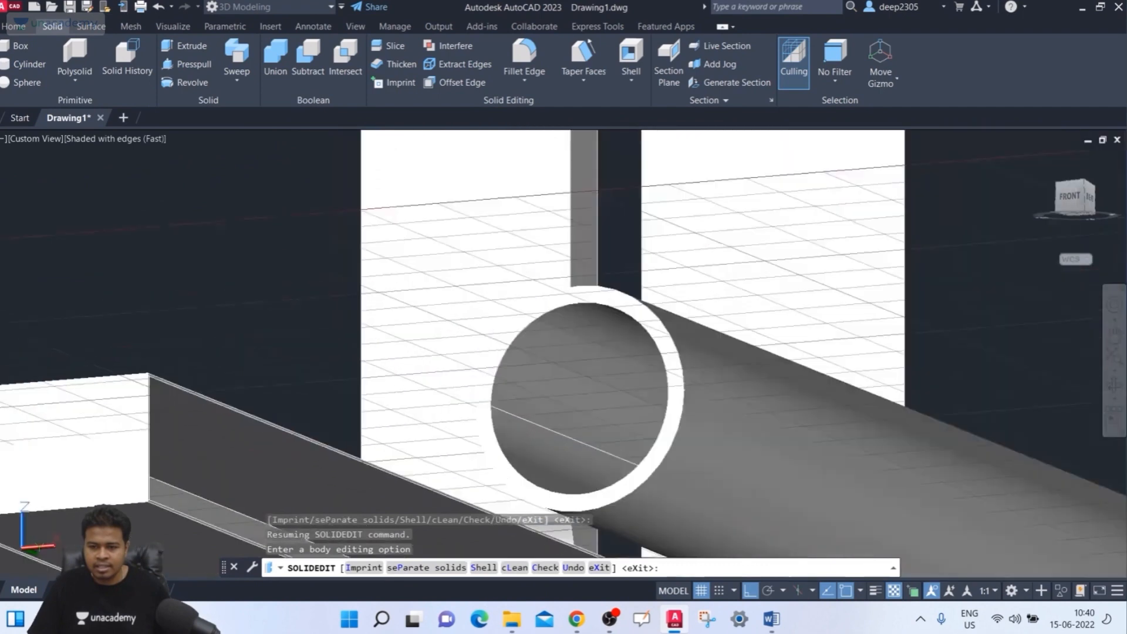
{"action": "mouse_move", "coordinate": [259, 464]}
{"action": "middle_mouse_down", "text": "shift"}
{"action": "mouse_move", "coordinate": [229, 499]}
{"action": "mouse_move", "coordinate": [247, 447]}
{"action": "middle_mouse_up", "text": "shift"}
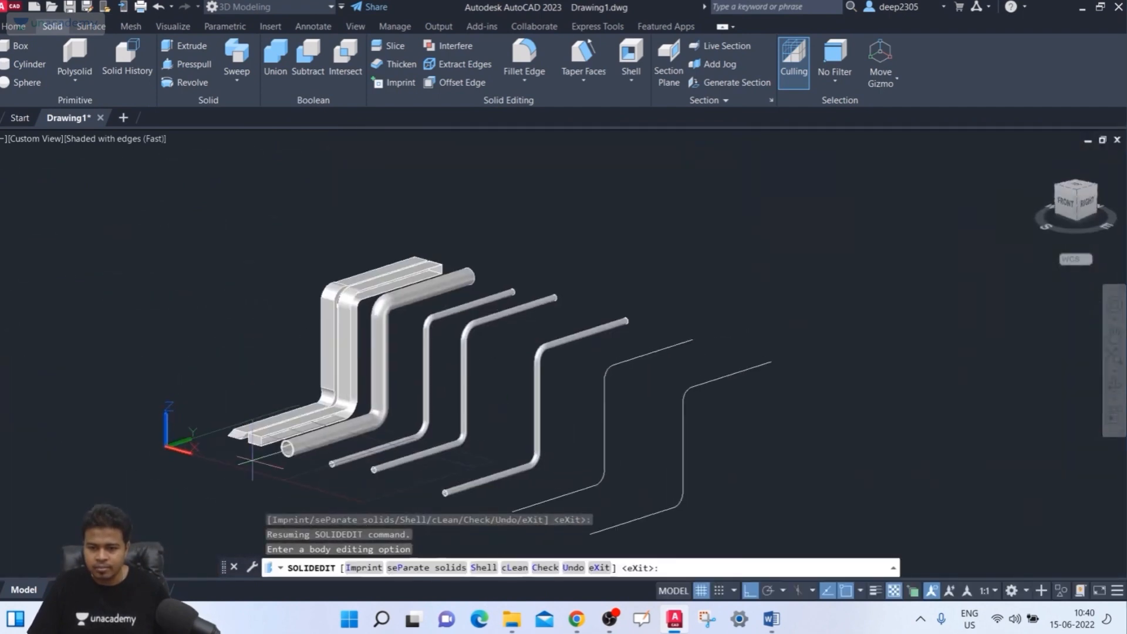
{"action": "scroll", "coordinate": [302, 394], "scroll_direction": "up", "scroll_amount": 6}
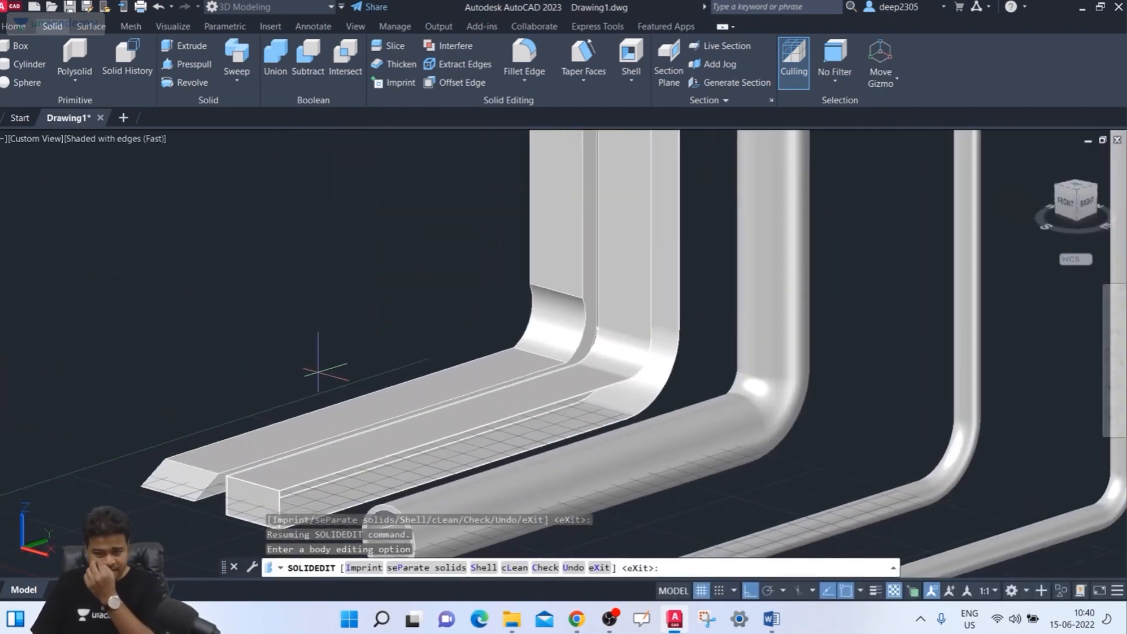
{"action": "mouse_move", "coordinate": [317, 372]}
{"action": "middle_mouse_down"}
{"action": "mouse_move", "coordinate": [345, 364]}
{"action": "mouse_move", "coordinate": [317, 382]}
{"action": "middle_mouse_up"}
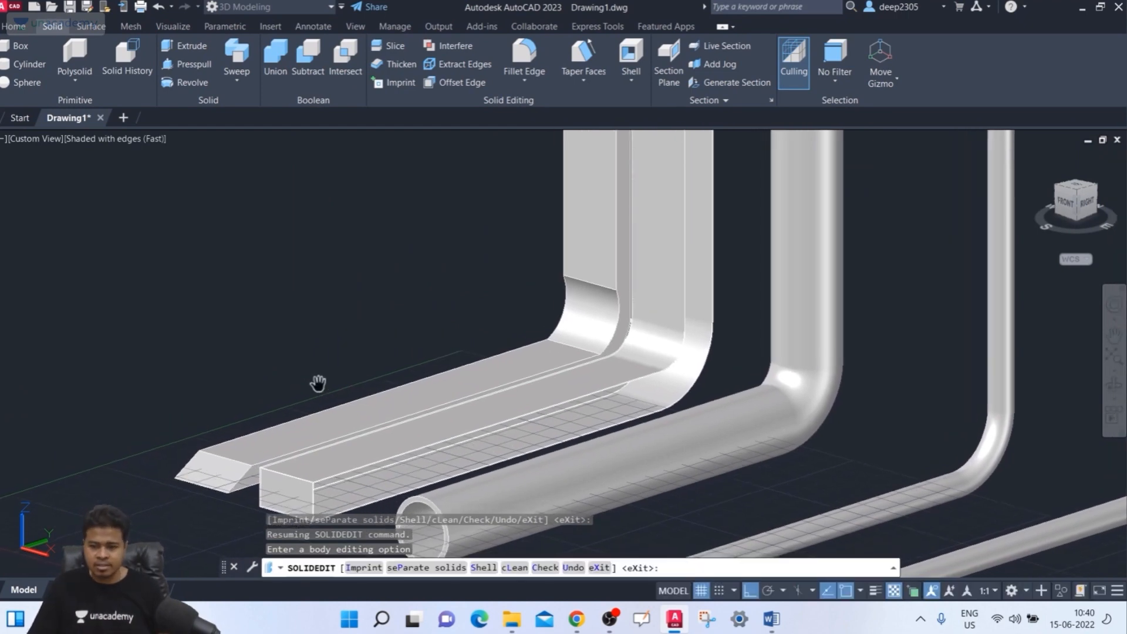
{"action": "left_click", "coordinate": [483, 567]}
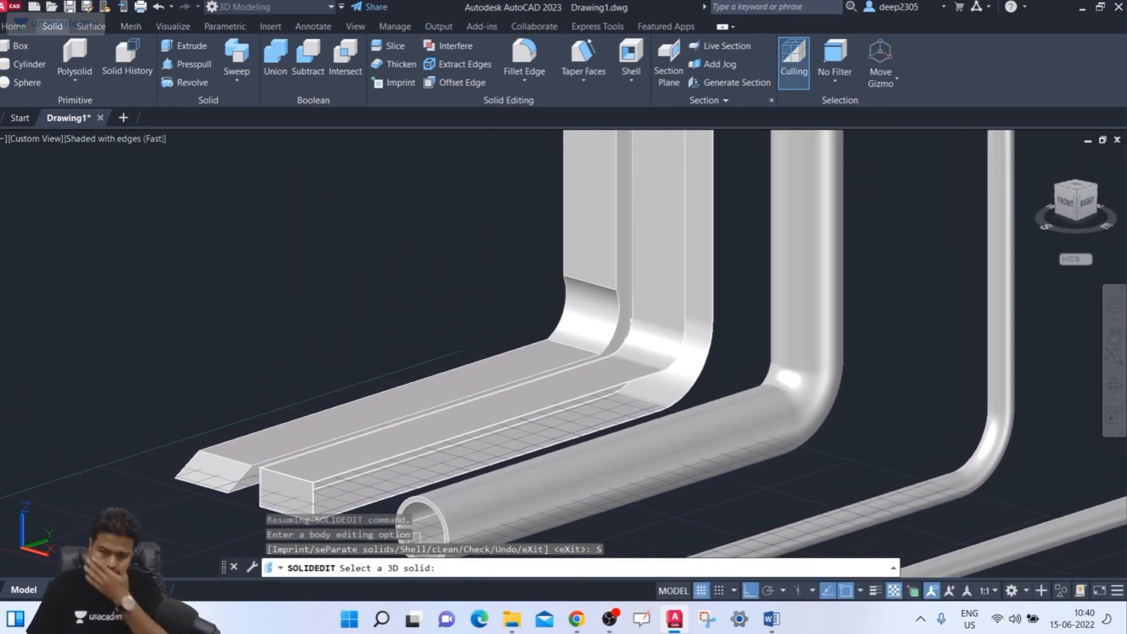
{"action": "middle_click_drag", "start_coordinate": [247, 420], "coordinate": [286, 382]}
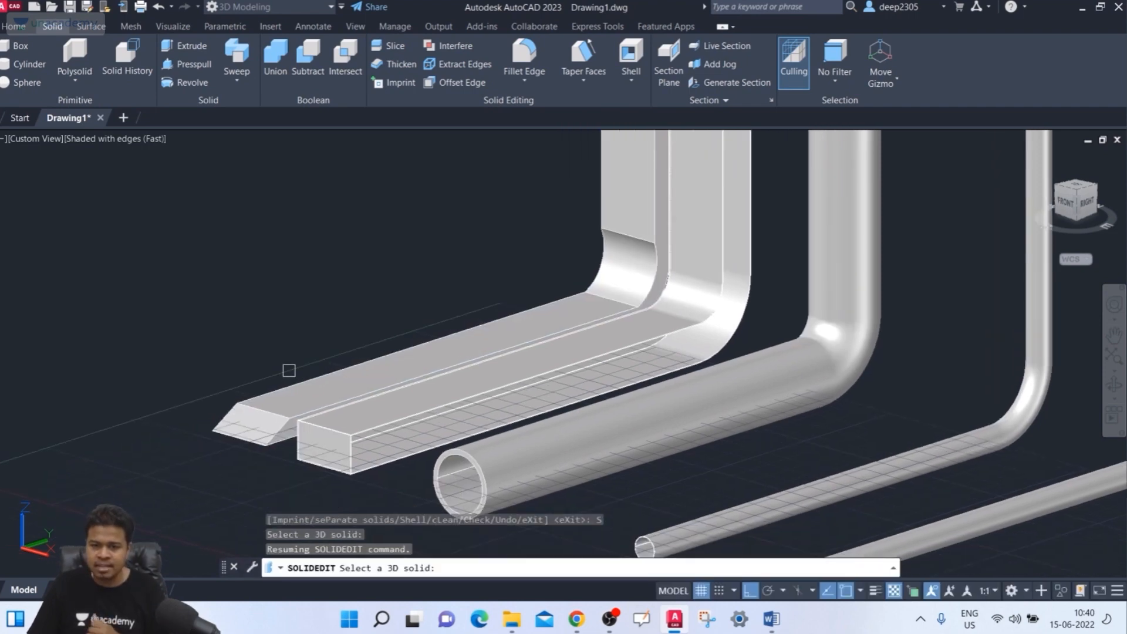
{"action": "left_click", "coordinate": [289, 387]}
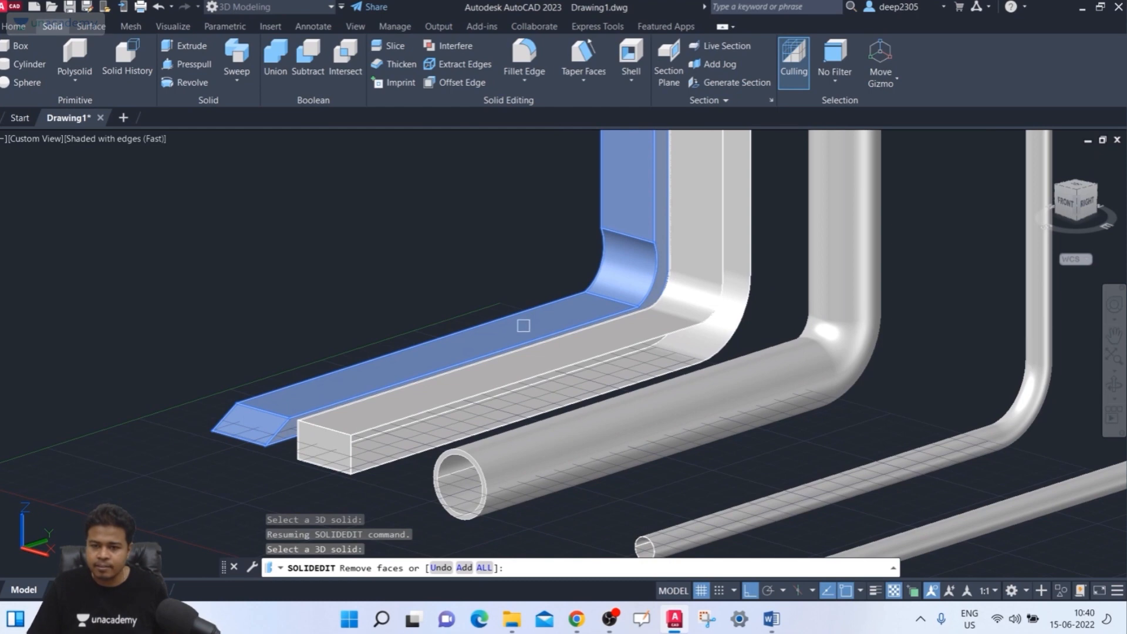
{"action": "scroll", "coordinate": [524, 326], "scroll_direction": "up", "scroll_amount": 5}
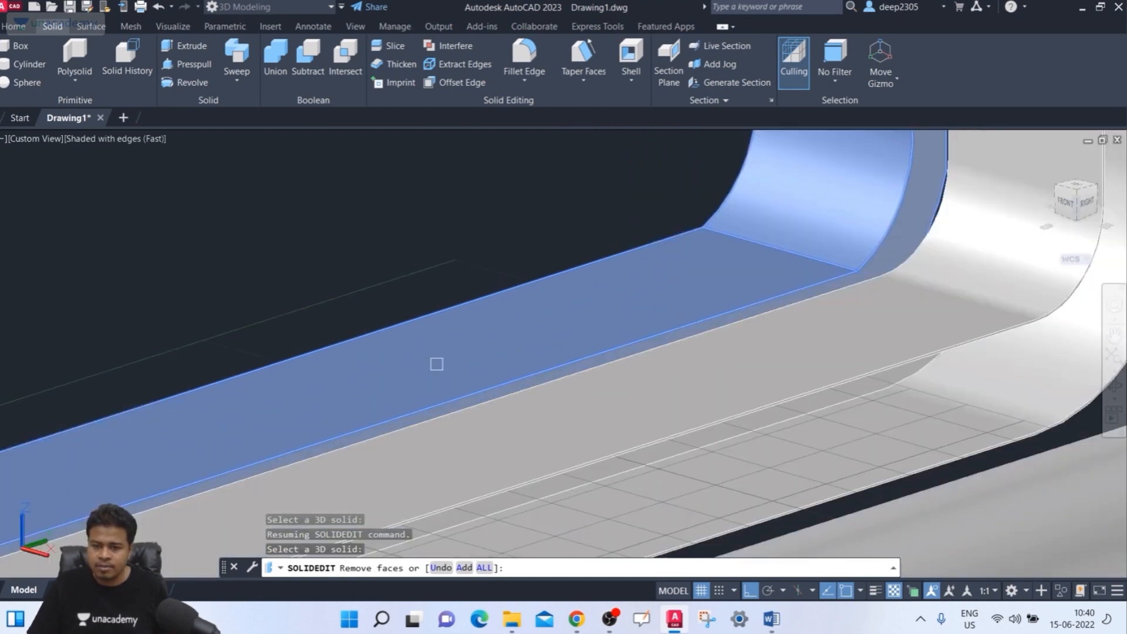
{"action": "left_click", "coordinate": [454, 358]}
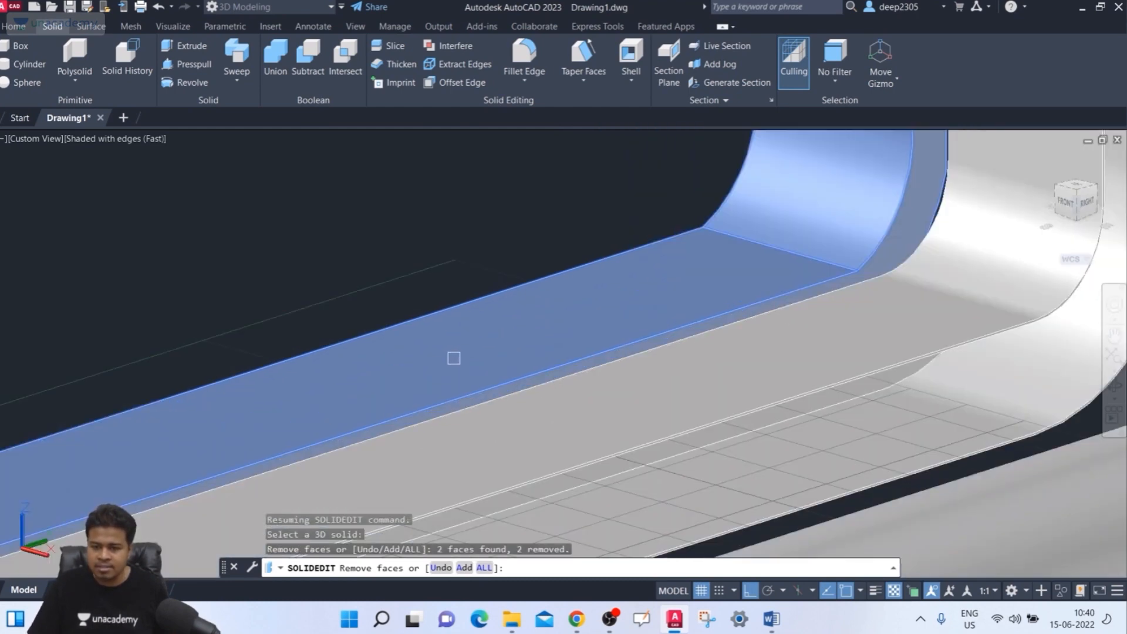
{"action": "scroll", "coordinate": [454, 358], "scroll_direction": "down", "scroll_amount": 4}
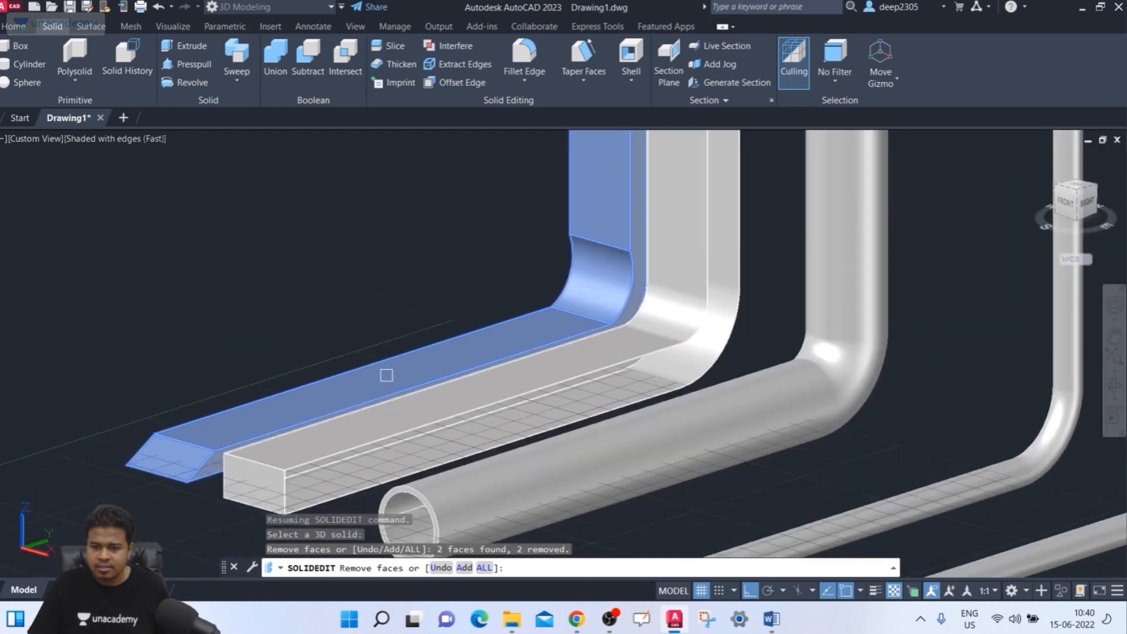
{"action": "middle_click_drag", "start_coordinate": [371, 363], "coordinate": [388, 353], "text": "shift"}
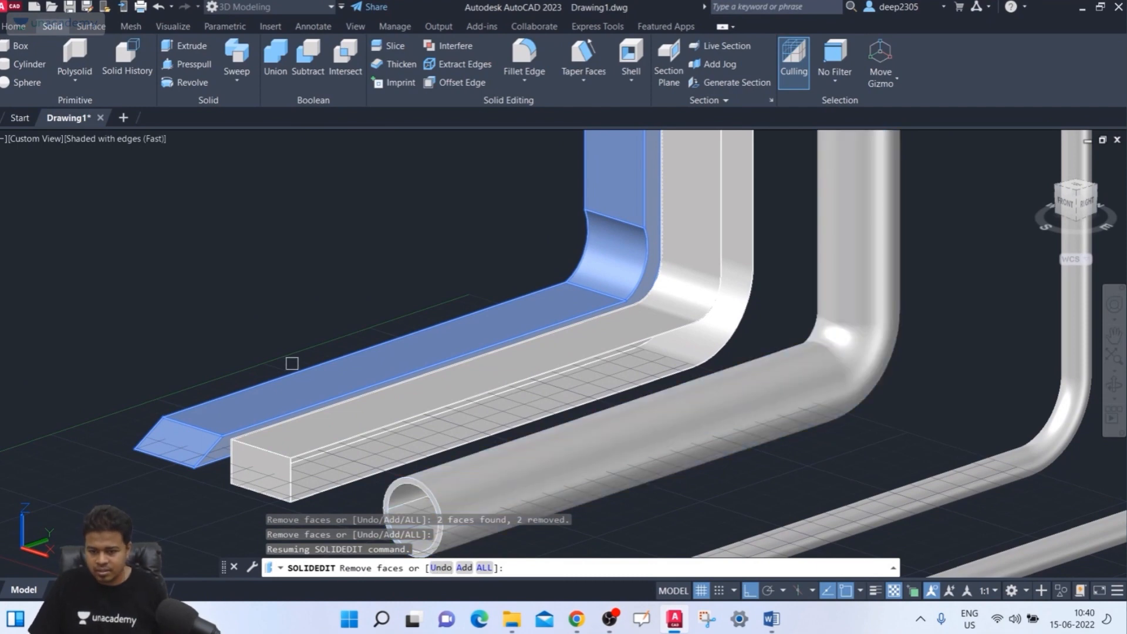
{"action": "scroll", "coordinate": [169, 393], "scroll_direction": "down", "scroll_amount": 2}
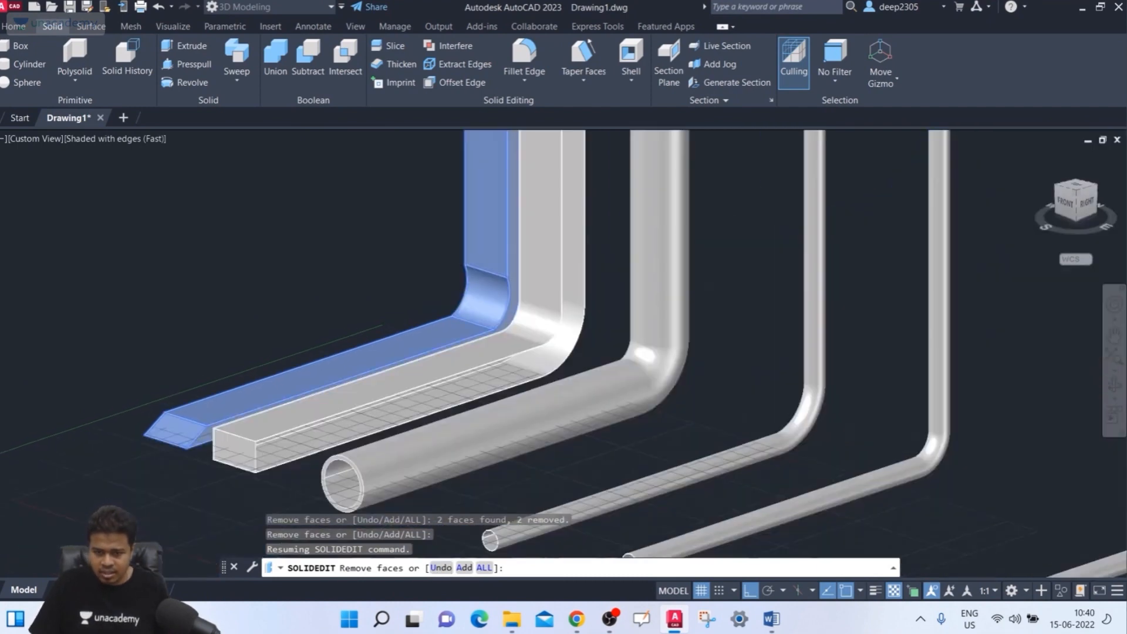
{"action": "left_click", "coordinate": [246, 398]}
{"action": "scroll", "coordinate": [245, 397], "scroll_direction": "up", "scroll_amount": 2}
{"action": "scroll", "coordinate": [177, 423], "scroll_direction": "down", "scroll_amount": 2}
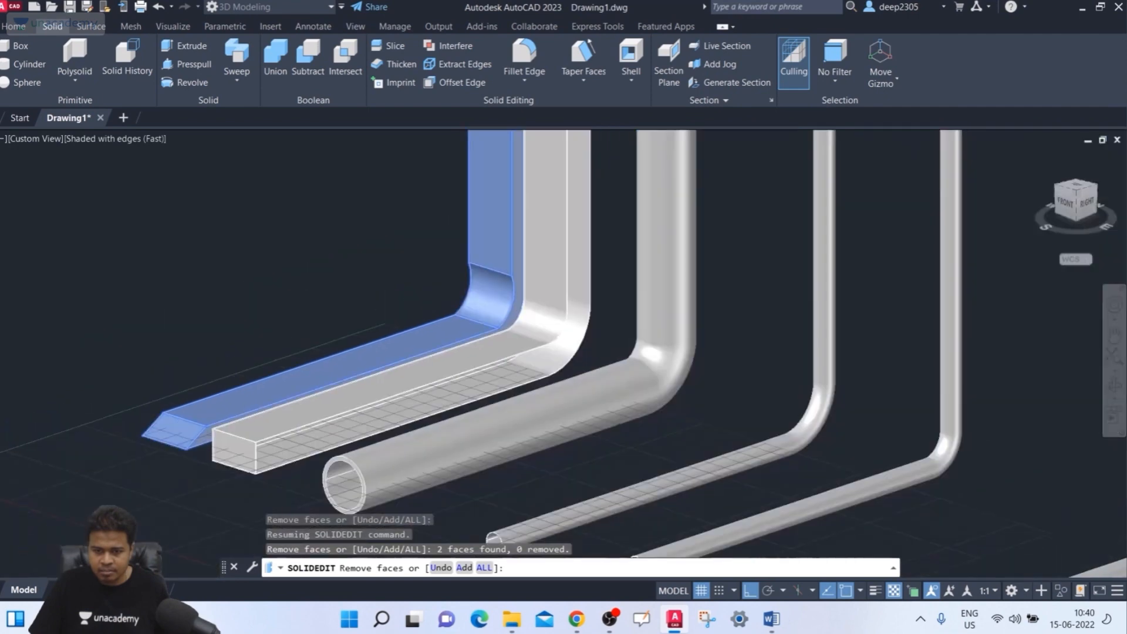
{"action": "left_click", "coordinate": [176, 430]}
{"action": "scroll", "coordinate": [176, 430], "scroll_direction": "up", "scroll_amount": 4}
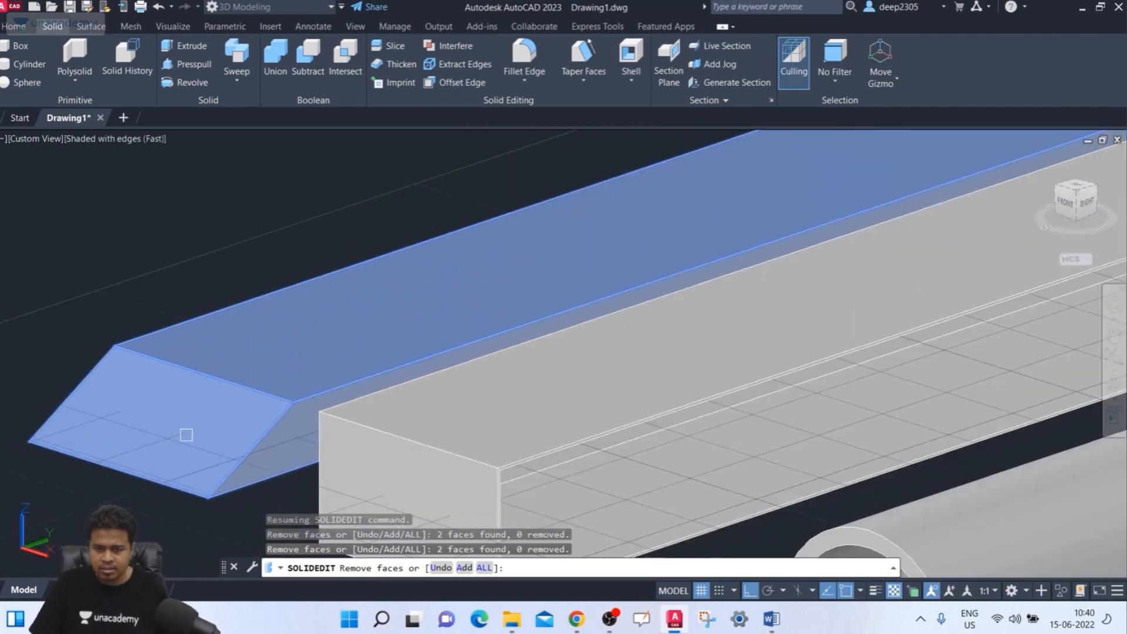
{"action": "key", "text": "Escape"}
{"action": "key", "text": "Escape"}
{"action": "key", "text": "Escape"}
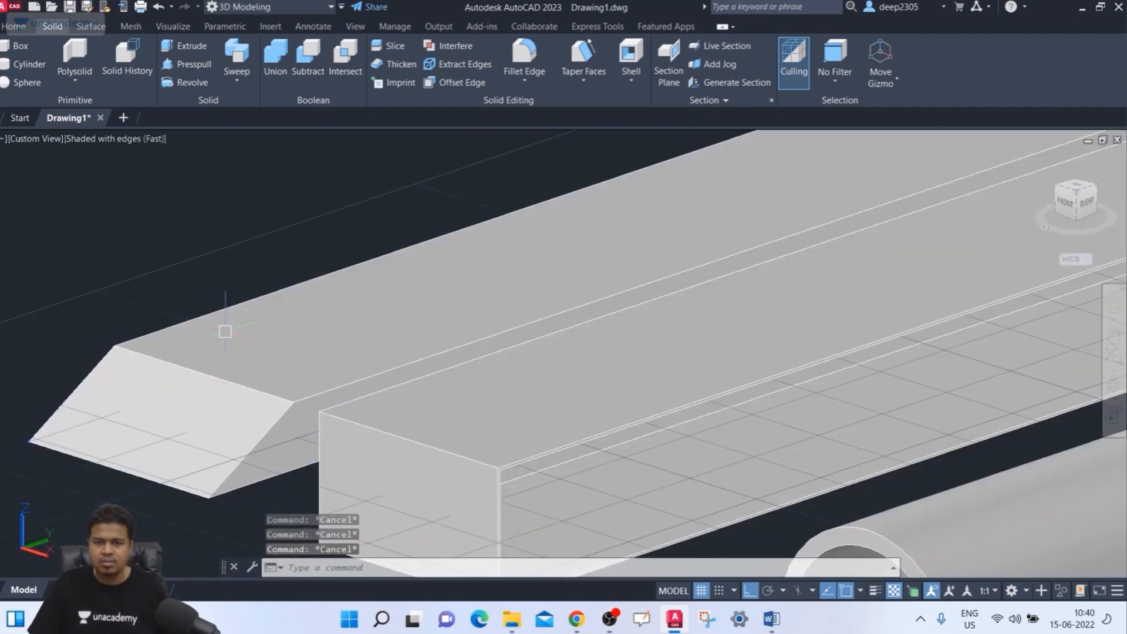
- Start a Shell on the bent trapezoidal bar and remove the upper face of its lower leg
{"action": "left_click", "coordinate": [640, 59]}
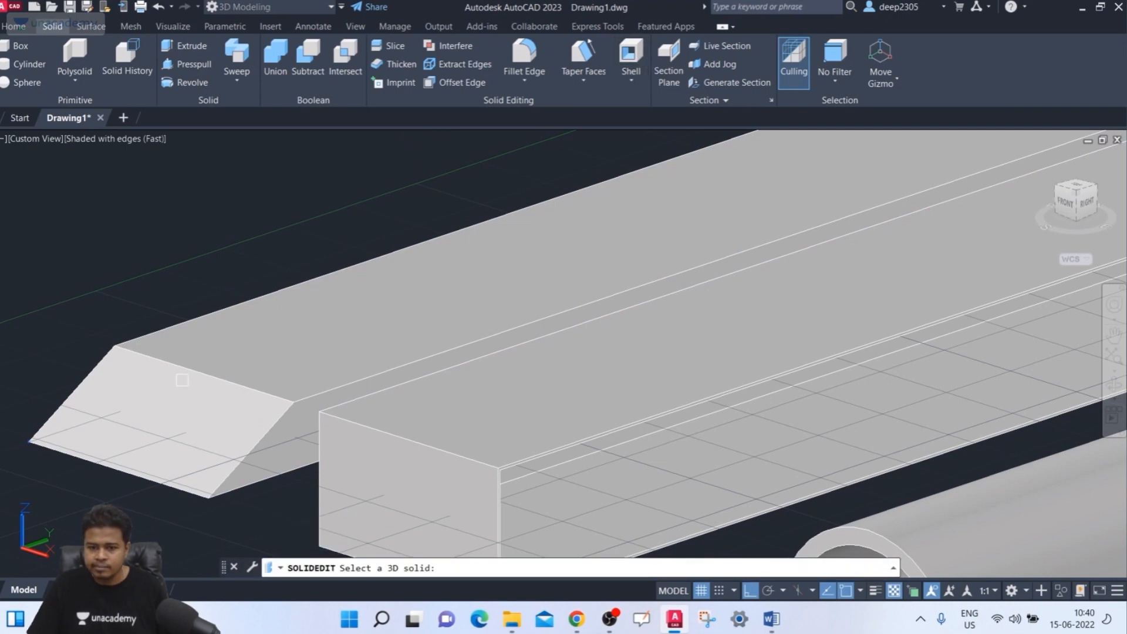
{"action": "left_click", "coordinate": [175, 430]}
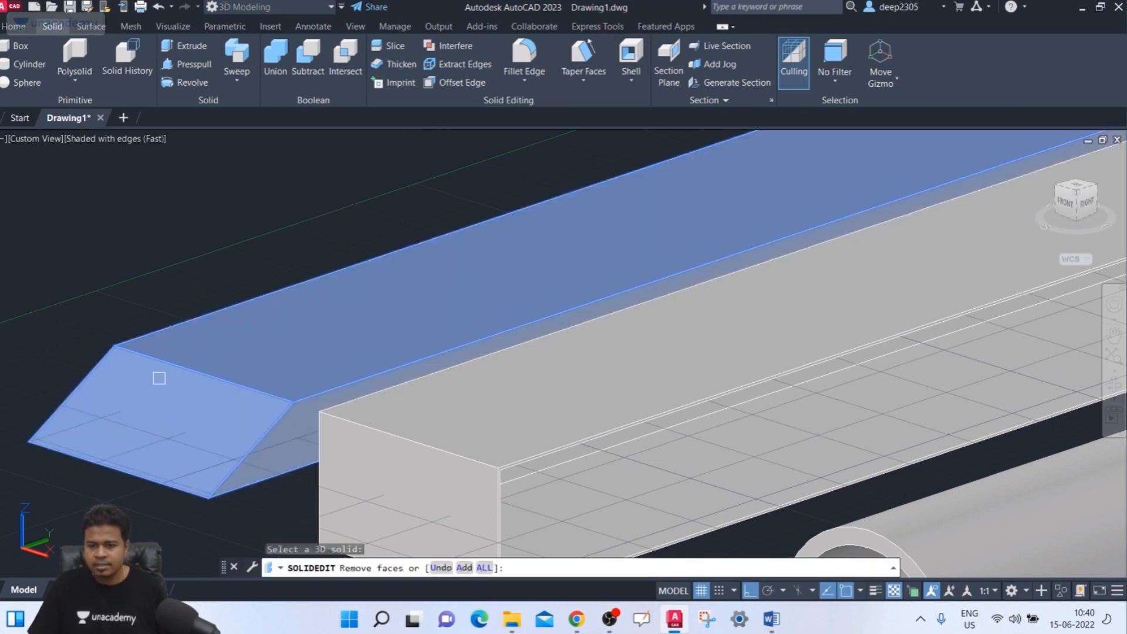
{"action": "left_click", "coordinate": [288, 339]}
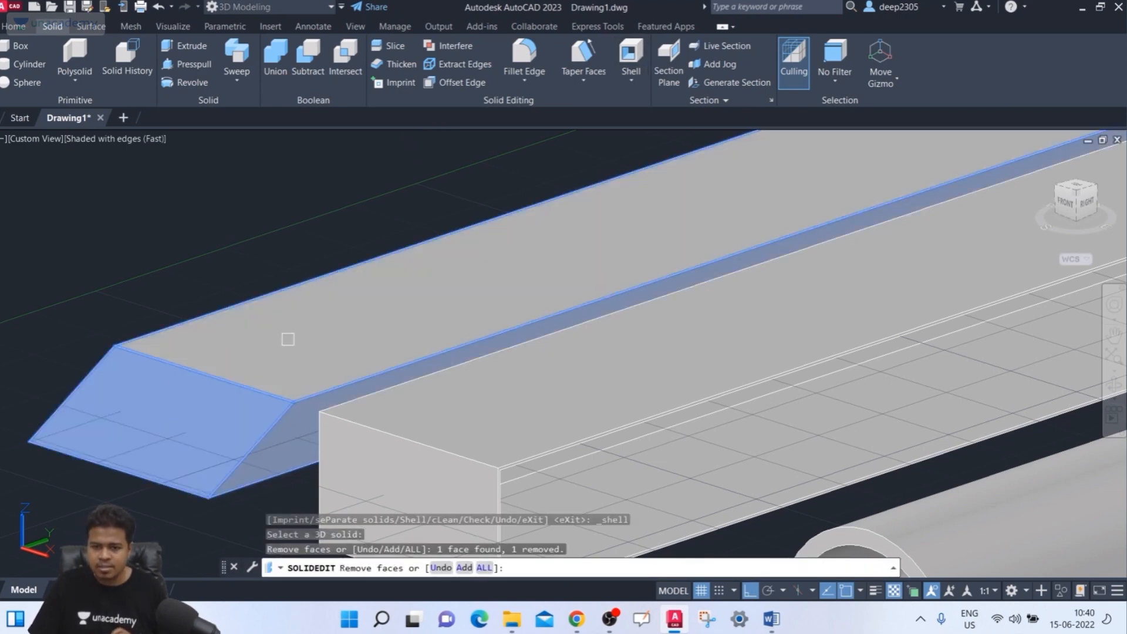
- Remove the broad front face of the trapezoidal bar's vertical leg from the shell selection
{"action": "scroll", "coordinate": [154, 257], "scroll_direction": "down", "scroll_amount": 5}
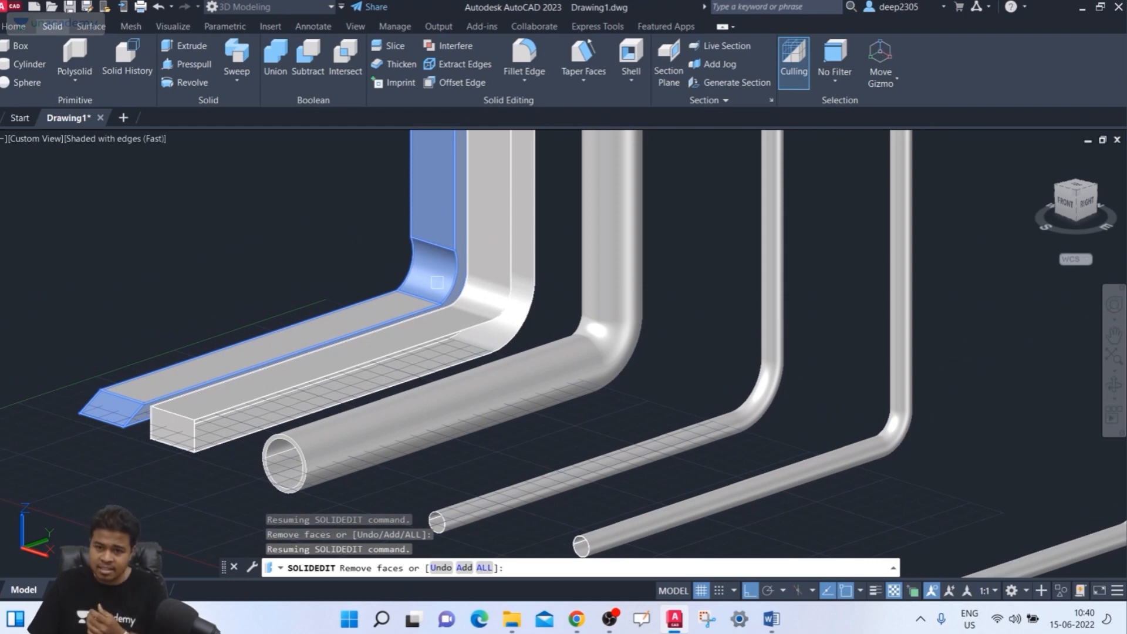
{"action": "scroll", "coordinate": [438, 282], "scroll_direction": "up", "scroll_amount": 4}
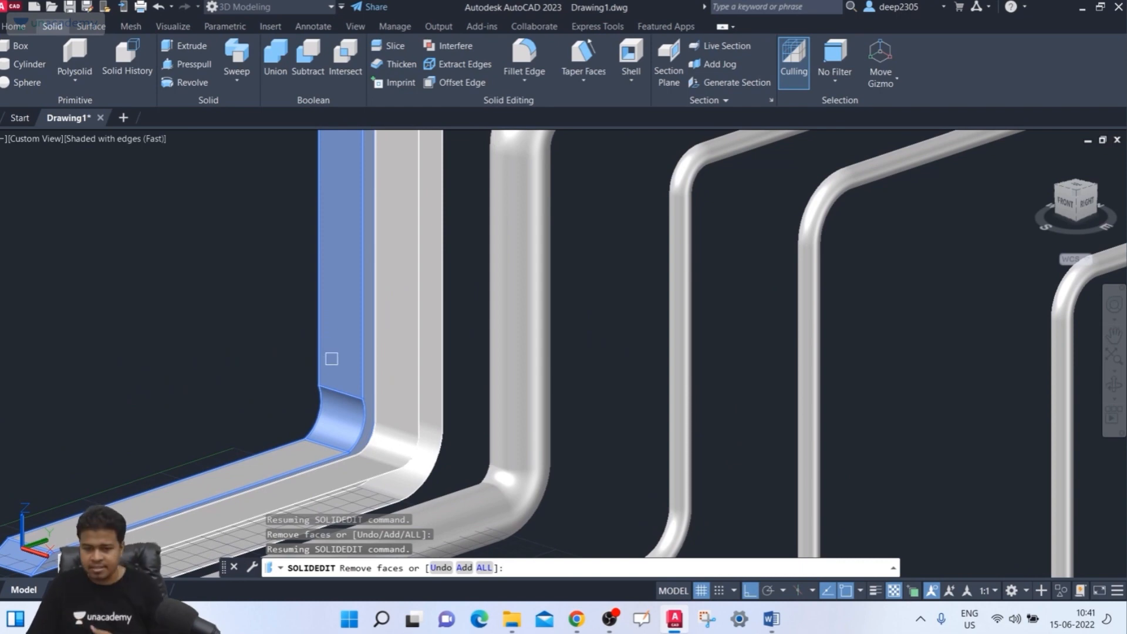
{"action": "middle_click_drag", "start_coordinate": [179, 458], "coordinate": [212, 411]}
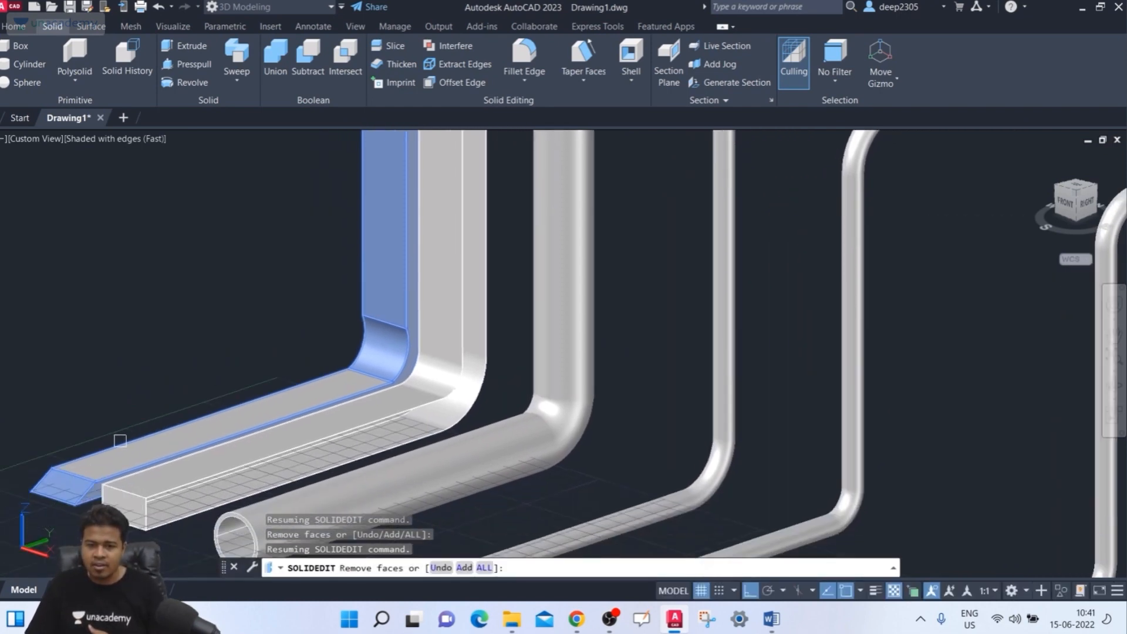
{"action": "middle_click_drag", "start_coordinate": [179, 330], "coordinate": [151, 372]}
{"action": "left_click", "coordinate": [336, 308]}
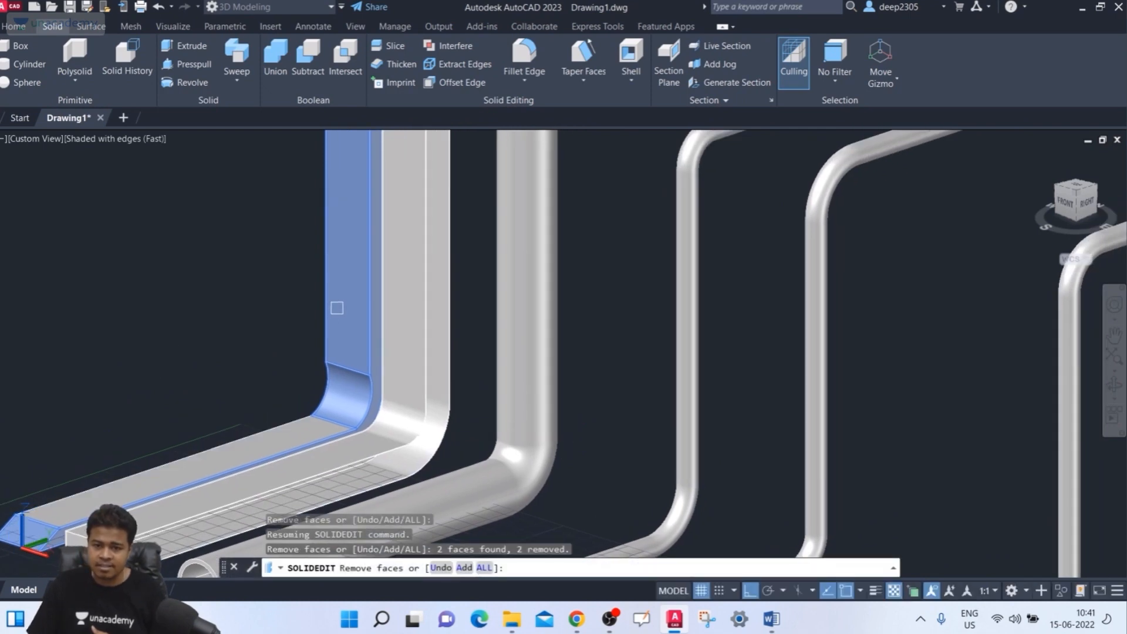
{"action": "left_click", "coordinate": [336, 308]}
{"action": "scroll", "coordinate": [218, 379], "scroll_direction": "up", "scroll_amount": 5}
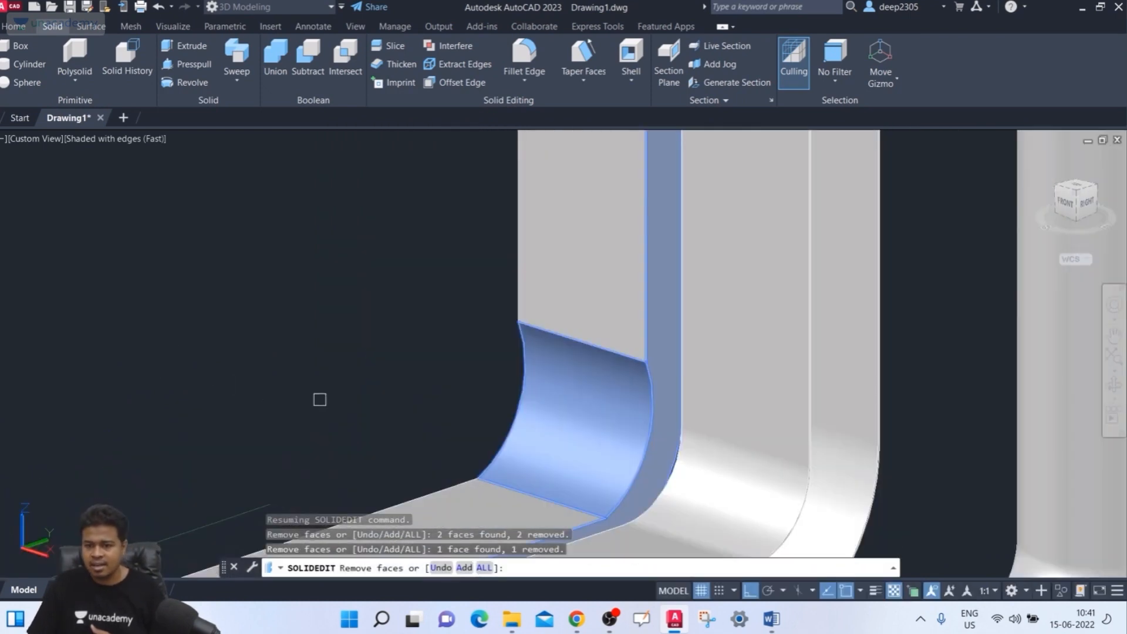
- Remove the curved inner face at the trapezoidal bar's lower bend from the shell selection
{"action": "left_click", "coordinate": [556, 399]}
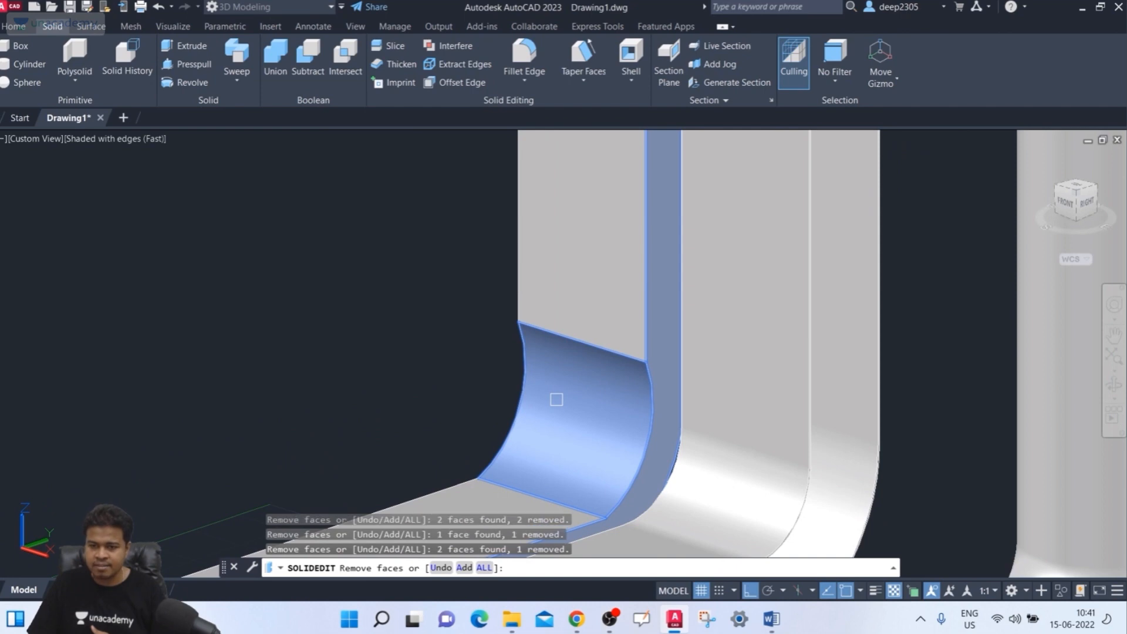
{"action": "scroll", "coordinate": [511, 392], "scroll_direction": "down", "scroll_amount": 3}
{"action": "middle_click_drag", "start_coordinate": [460, 390], "coordinate": [320, 404]}
{"action": "scroll", "coordinate": [387, 387], "scroll_direction": "up", "scroll_amount": 4}
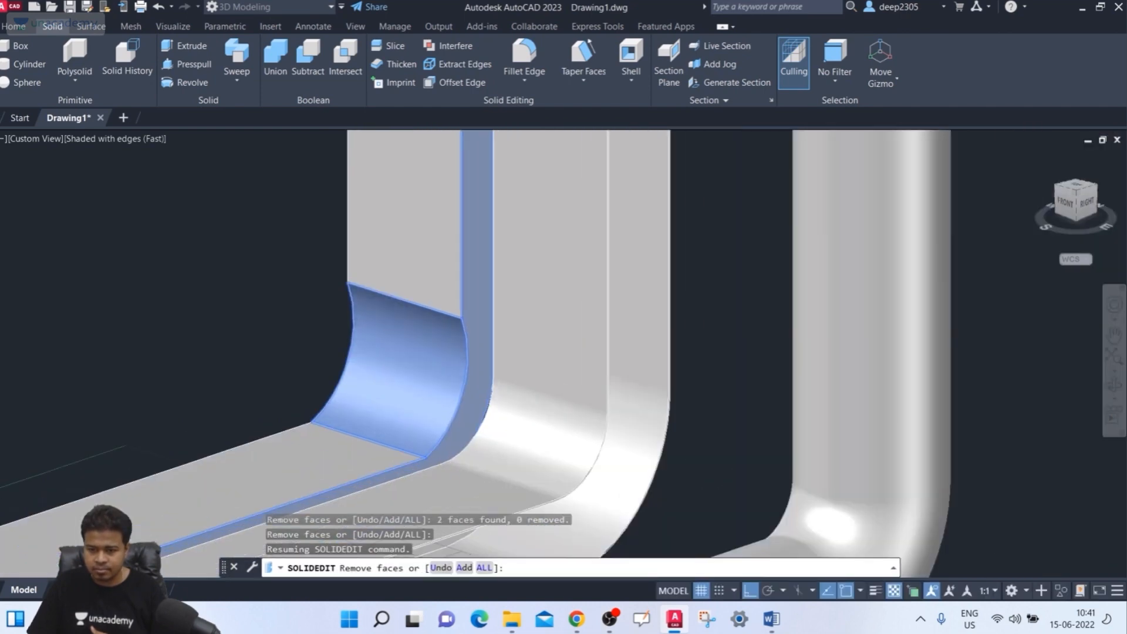
{"action": "left_click", "coordinate": [387, 387]}
- Try to shell the trapezoidal bar through the removed faces with an offset distance of 0.5, and leave the command
{"action": "scroll", "coordinate": [83, 275], "scroll_direction": "down", "scroll_amount": 4}
{"action": "middle_click_drag", "start_coordinate": [85, 286], "coordinate": [189, 249]}
{"action": "scroll", "coordinate": [189, 250], "scroll_direction": "down", "scroll_amount": 3}
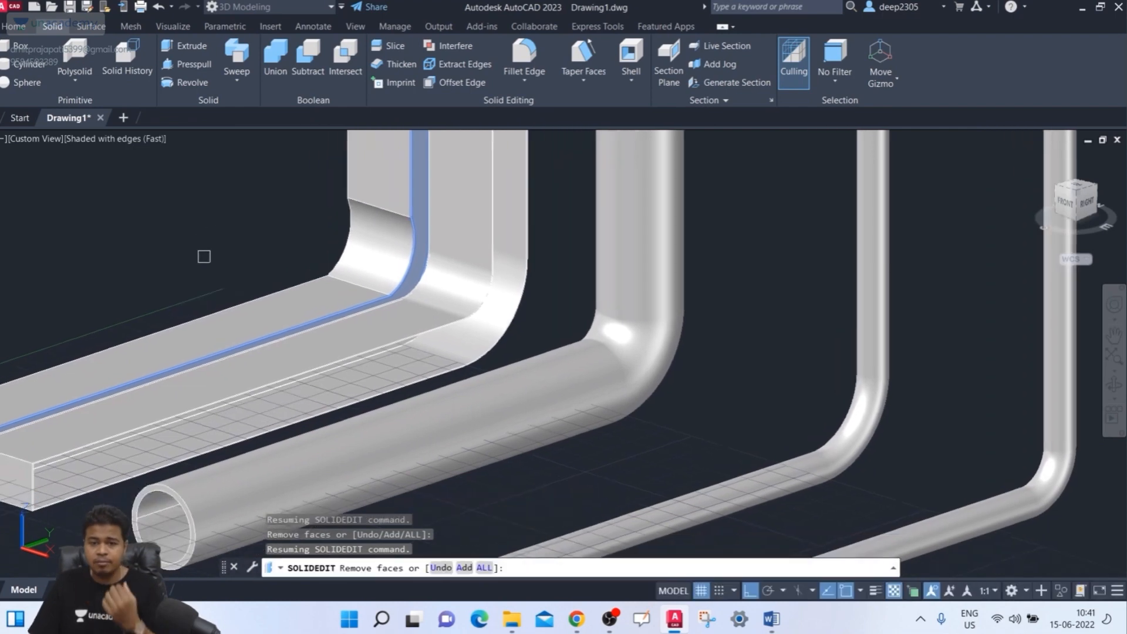
{"action": "scroll", "coordinate": [201, 269], "scroll_direction": "down", "scroll_amount": 2}
{"action": "scroll", "coordinate": [208, 320], "scroll_direction": "up", "scroll_amount": 3}
{"action": "middle_click_drag", "start_coordinate": [208, 320], "coordinate": [215, 328]}
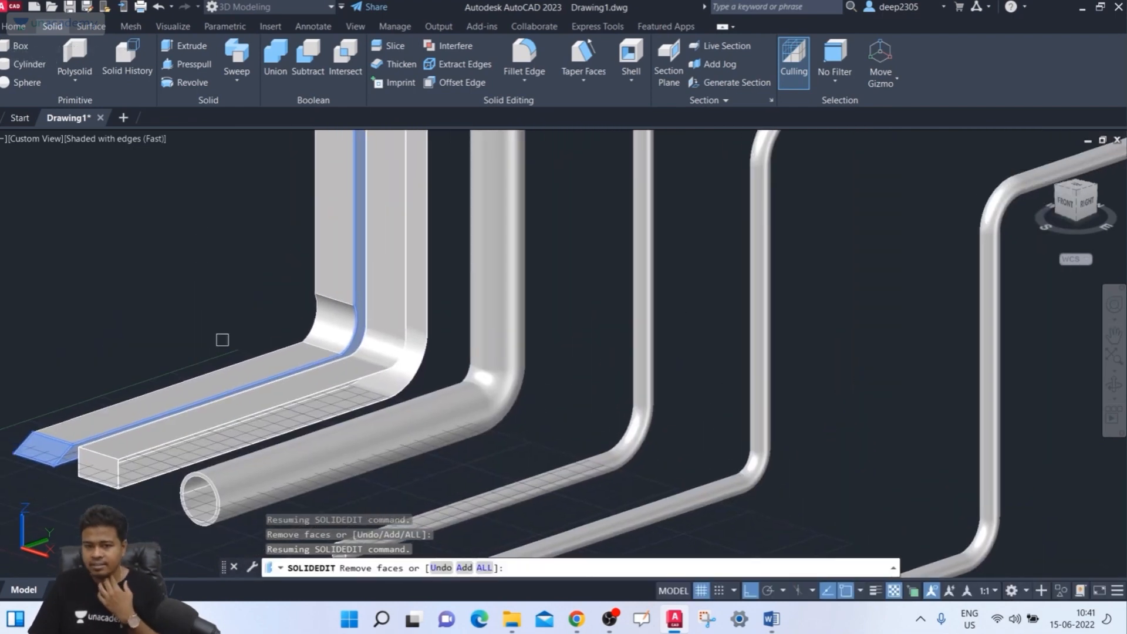
{"action": "key", "text": "Return"}
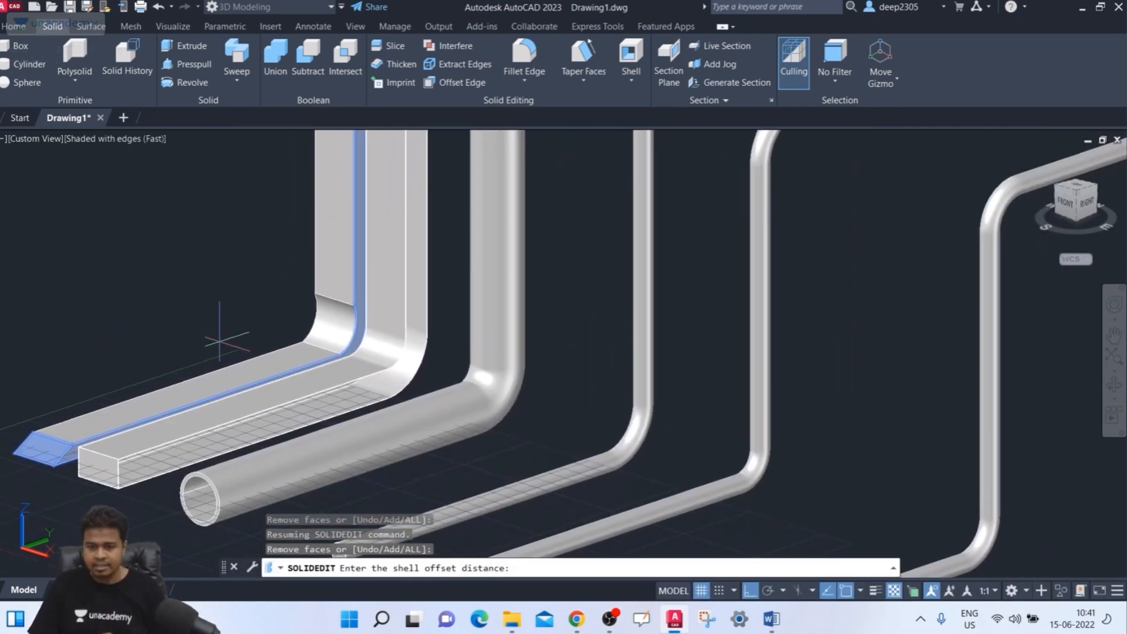
{"action": "type", "text": "0"}
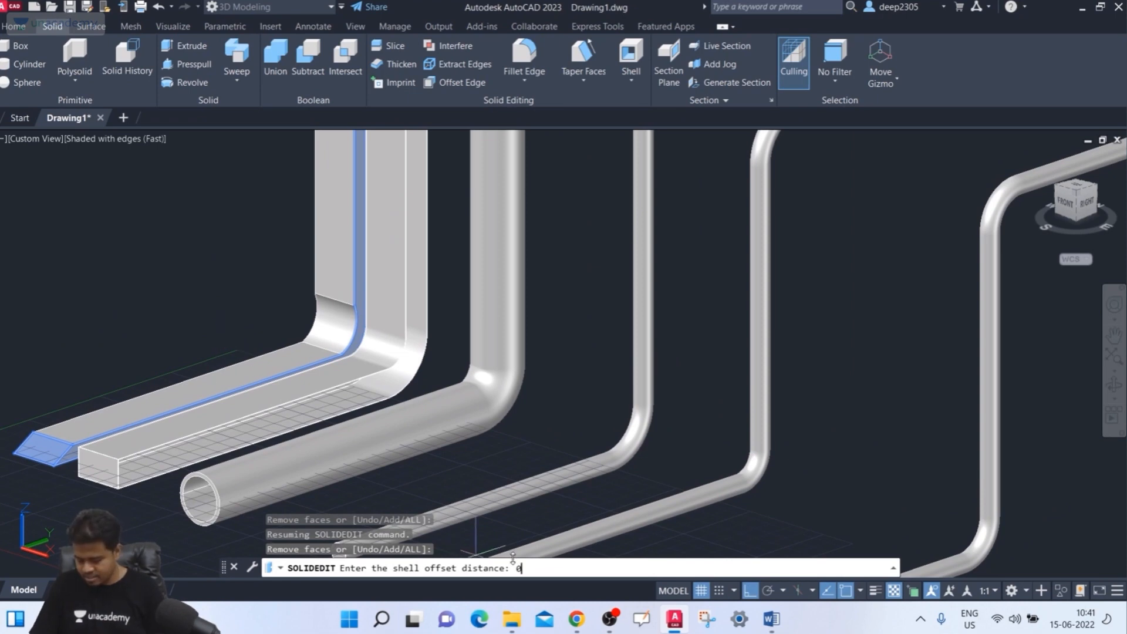
{"action": "type", "text": ".5"}
{"action": "key", "text": "Return"}
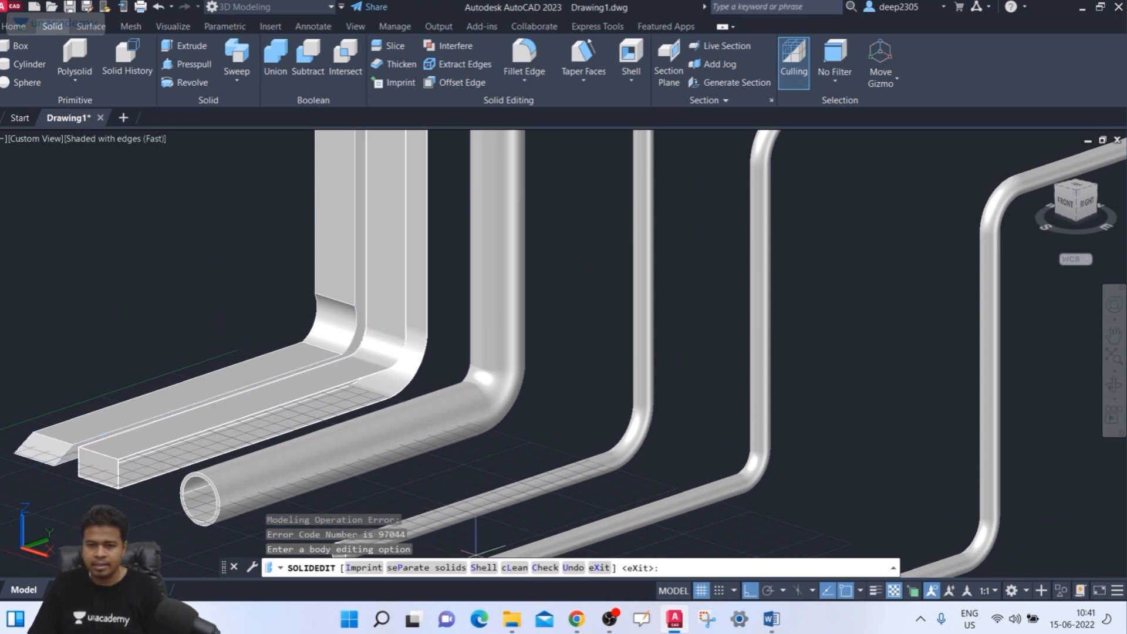
{"action": "key", "text": "Return"}
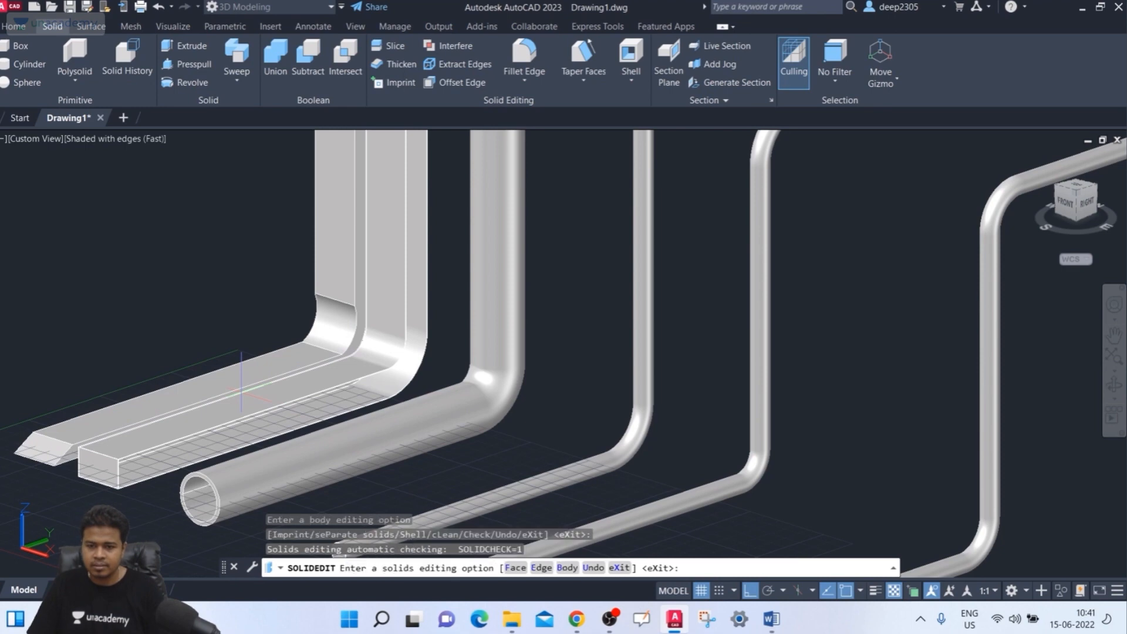
{"action": "scroll", "coordinate": [155, 379], "scroll_direction": "up", "scroll_amount": 4}
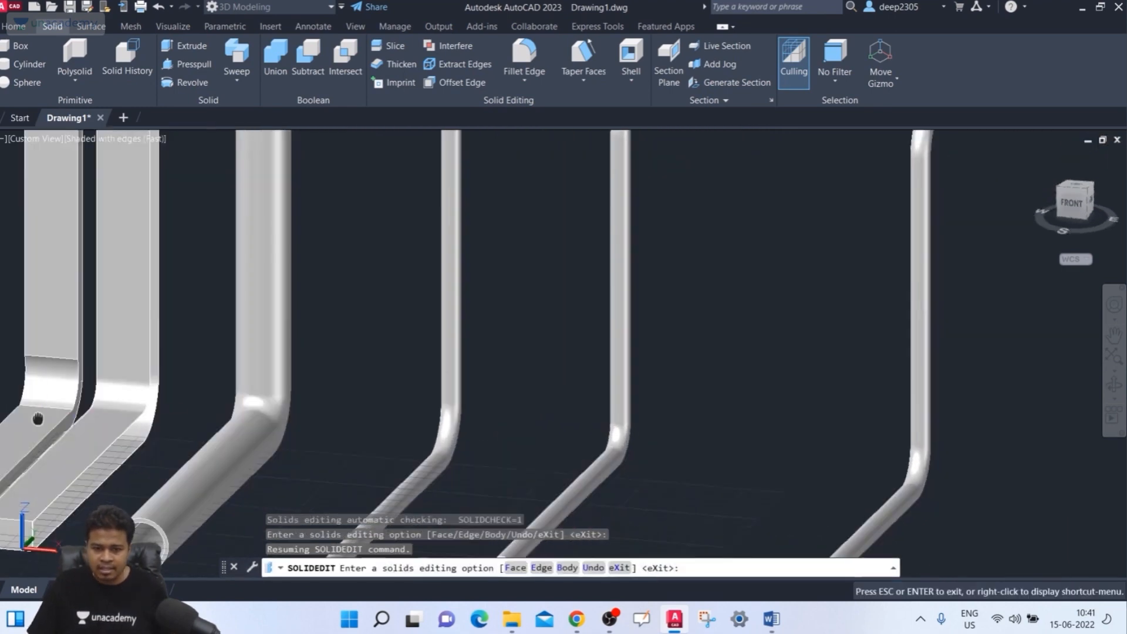
{"action": "middle_click_drag", "start_coordinate": [28, 427], "coordinate": [172, 381]}
{"action": "scroll", "coordinate": [129, 437], "scroll_direction": "up", "scroll_amount": 5}
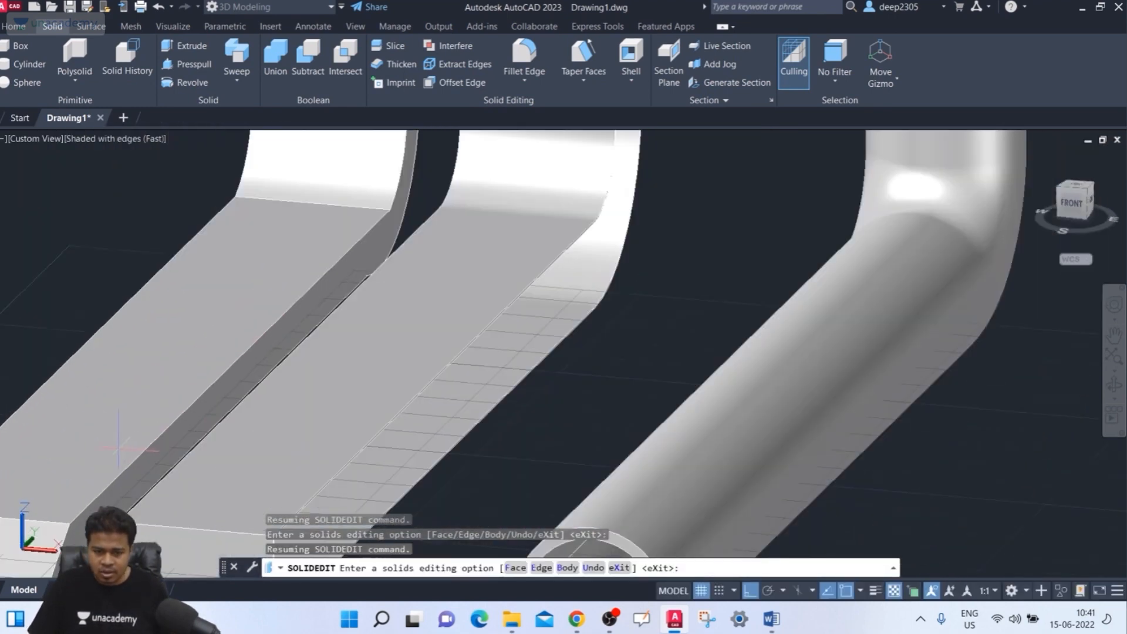
{"action": "key", "text": "Escape"}
{"action": "key", "text": "Escape"}
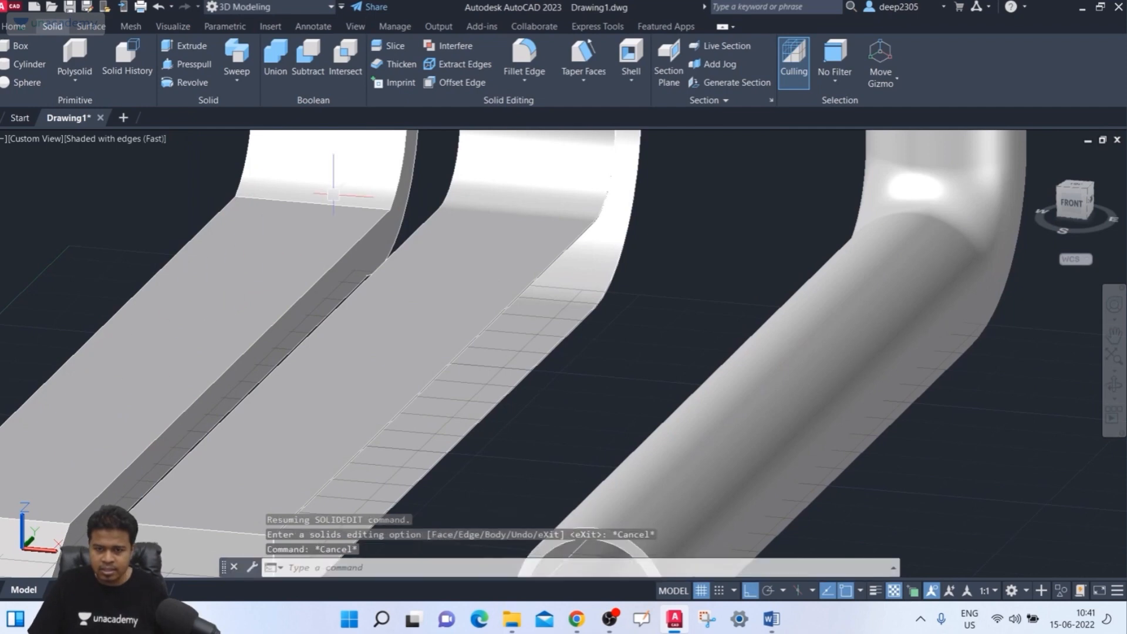
- Start Shell again on the bent trapezoidal bar and remove only the upper face of its lower leg from the selection
{"action": "scroll", "coordinate": [332, 222], "scroll_direction": "down", "scroll_amount": 4}
{"action": "middle_click_drag", "start_coordinate": [332, 241], "coordinate": [386, 276], "text": "shift"}
{"action": "scroll", "coordinate": [386, 277], "scroll_direction": "down", "scroll_amount": 3}
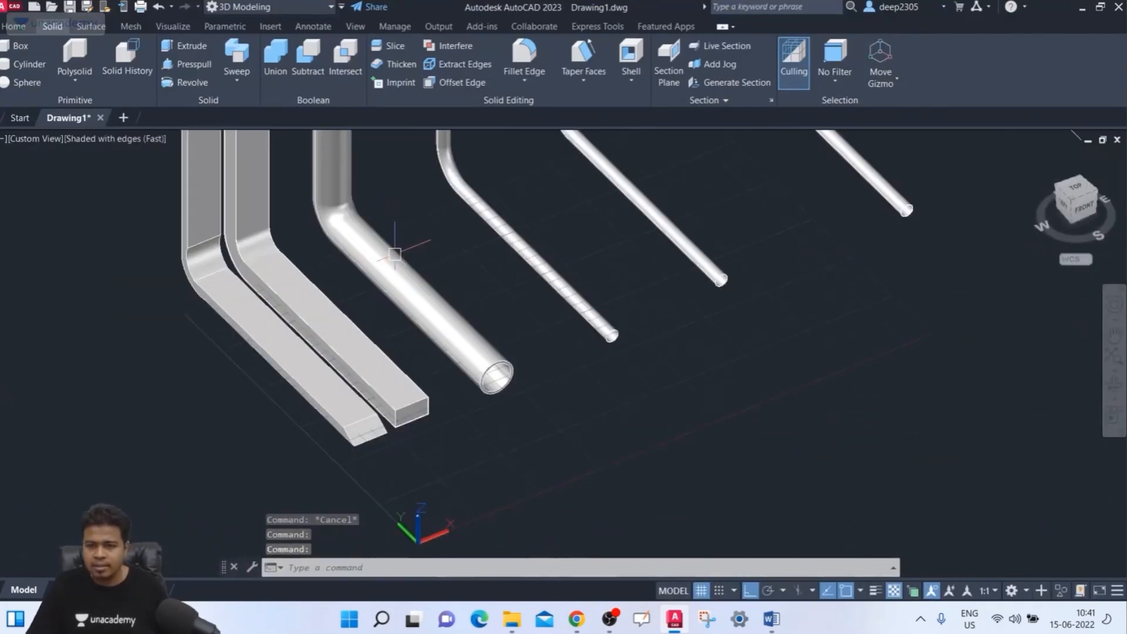
{"action": "left_click", "coordinate": [631, 56]}
{"action": "scroll", "coordinate": [436, 425], "scroll_direction": "up", "scroll_amount": 2}
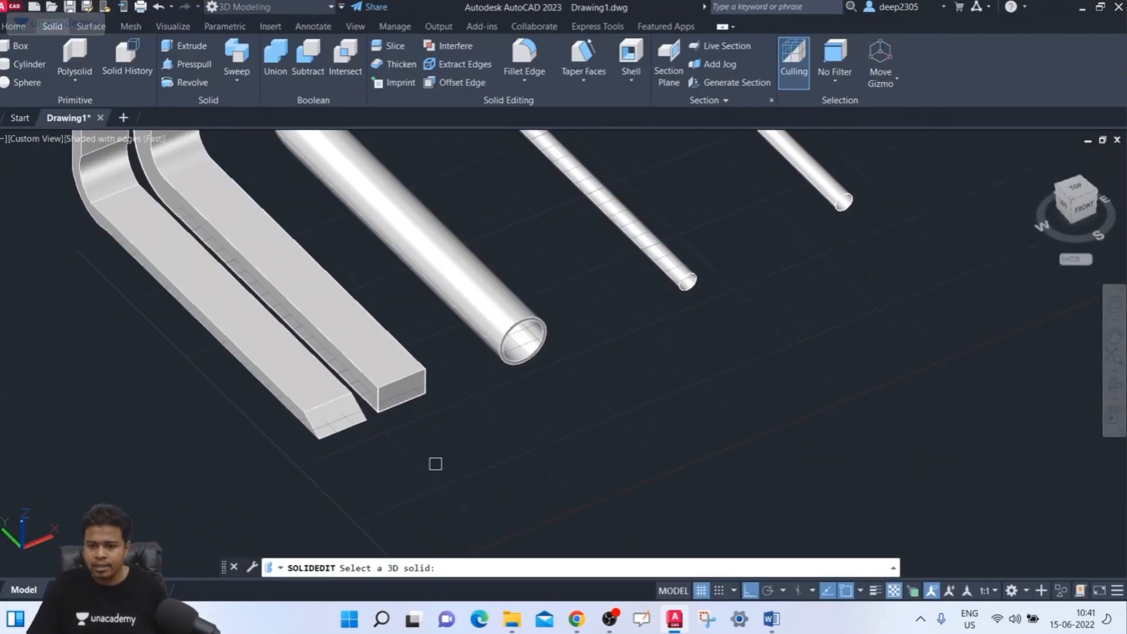
{"action": "left_click", "coordinate": [369, 463]}
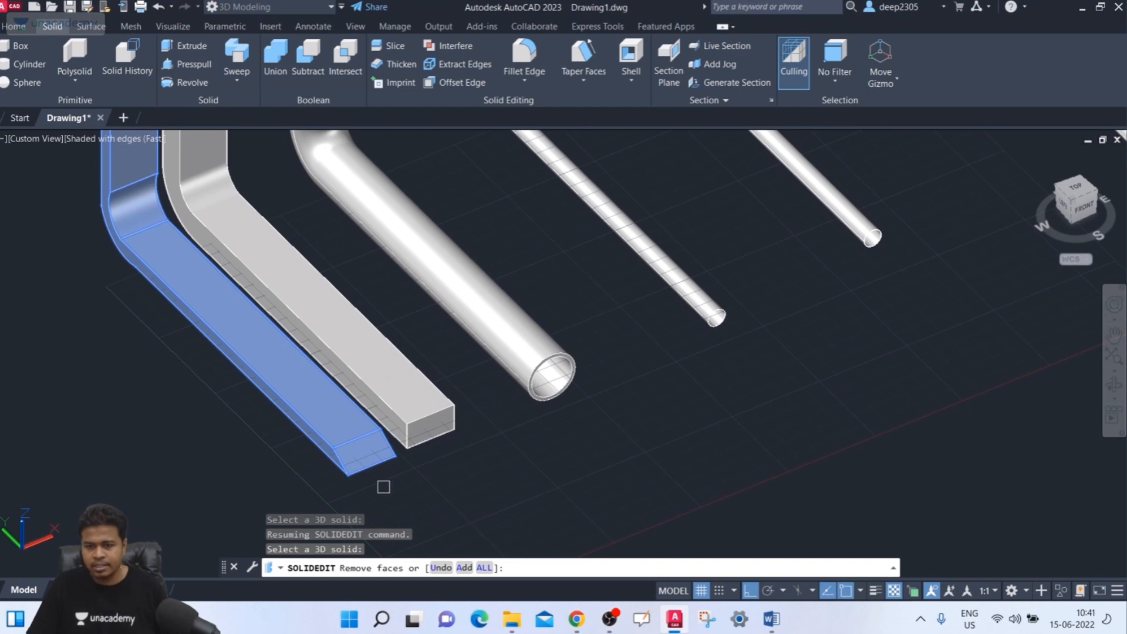
{"action": "scroll", "coordinate": [310, 388], "scroll_direction": "up", "scroll_amount": 4}
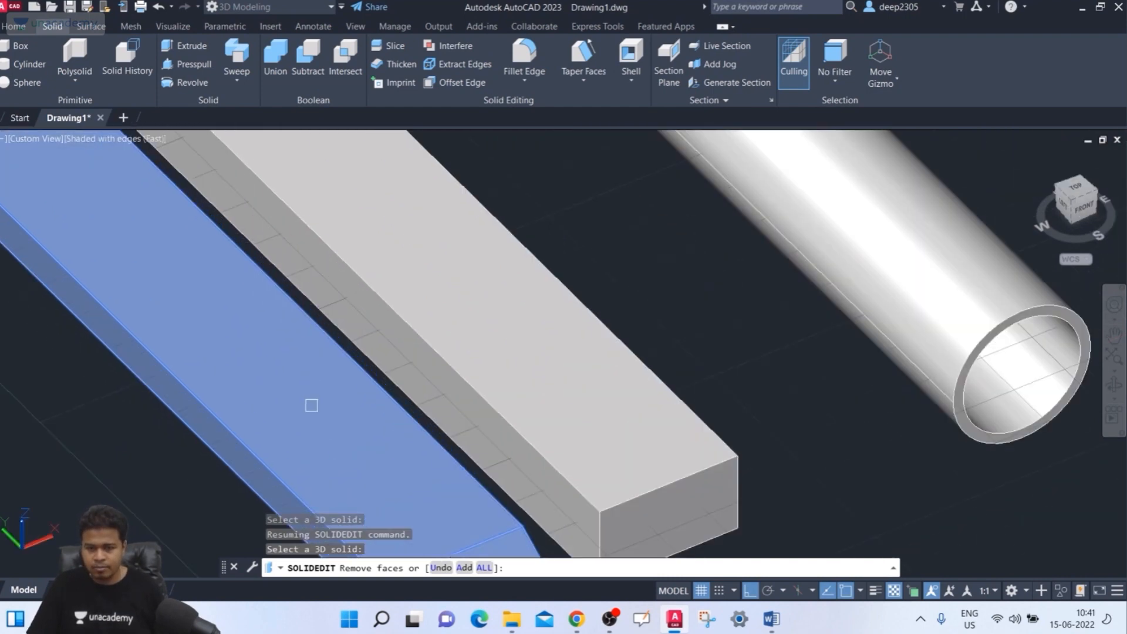
{"action": "left_click", "coordinate": [310, 403]}
{"action": "scroll", "coordinate": [310, 403], "scroll_direction": "down", "scroll_amount": 3}
{"action": "scroll", "coordinate": [372, 422], "scroll_direction": "up", "scroll_amount": 2}
{"action": "middle_click_drag", "start_coordinate": [373, 423], "coordinate": [378, 428]}
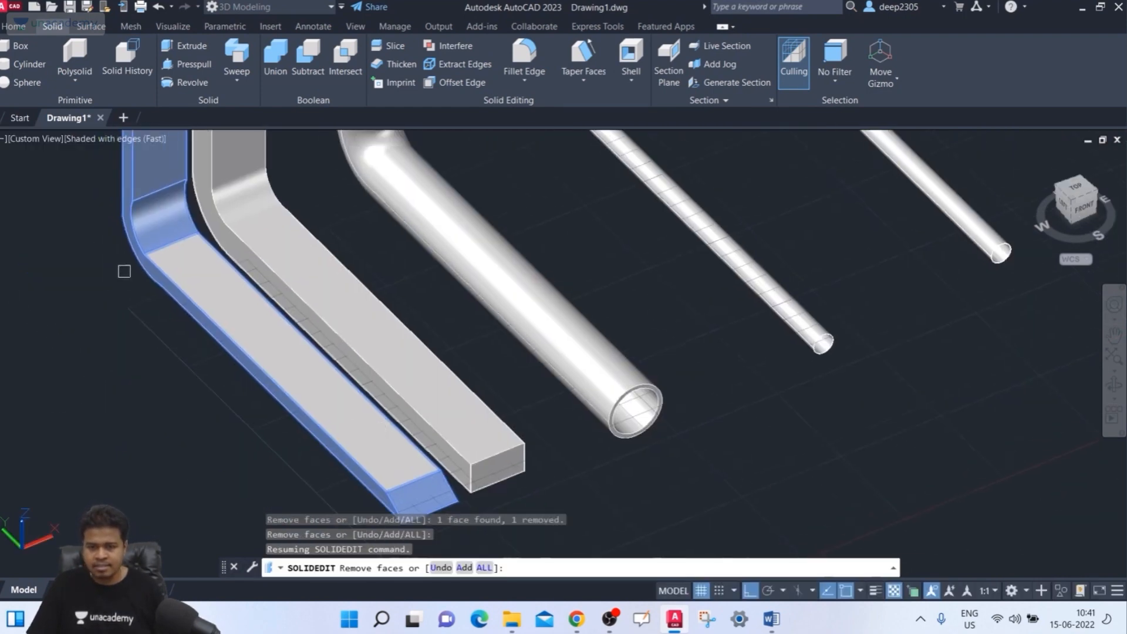
- Try to shell the trapezoidal bar through the removed upper face with an offset distance of 0.2
{"action": "key", "text": "Return"}
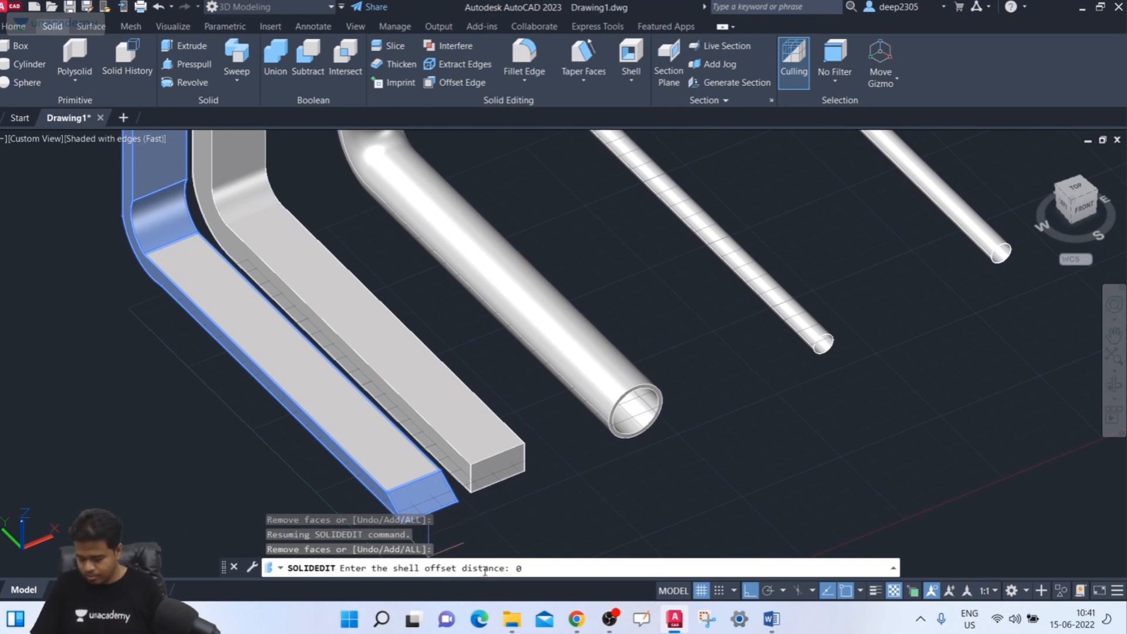
{"action": "type", "text": "0.2"}
{"action": "key", "text": "Return"}
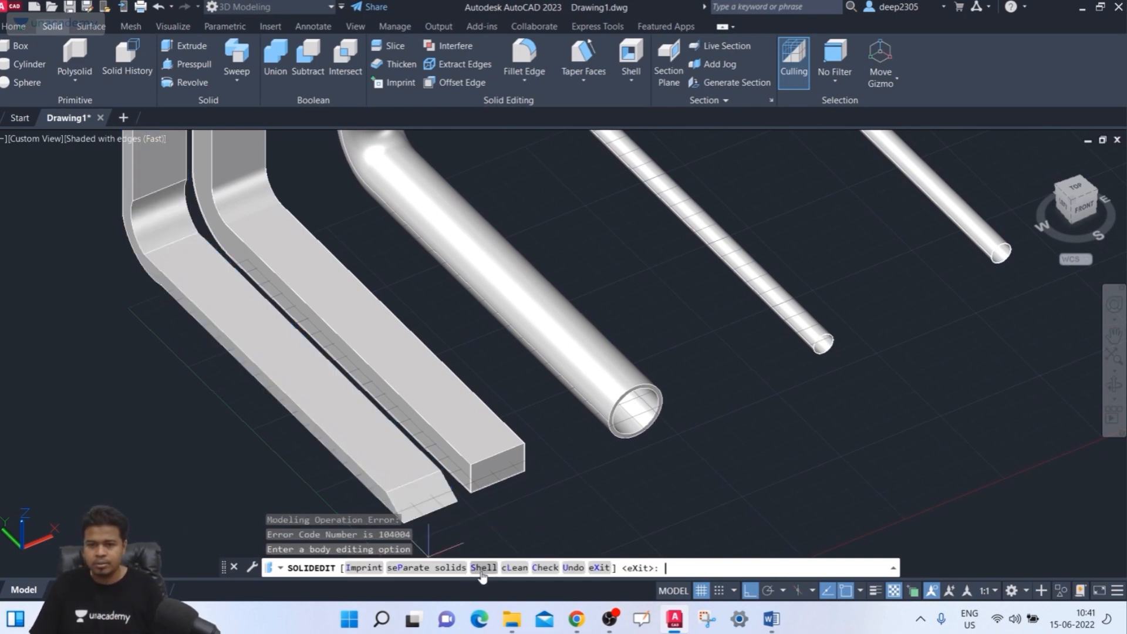
- Examine the trapezoidal bar's bends and the neighbouring swept bars and rods from several angles, and leave the Shell command
{"action": "mouse_move", "coordinate": [305, 363]}
{"action": "middle_mouse_down", "text": "shift"}
{"action": "mouse_move", "coordinate": [349, 233]}
{"action": "mouse_move", "coordinate": [305, 373]}
{"action": "middle_mouse_up", "text": "shift"}
{"action": "middle_click_drag", "start_coordinate": [412, 448], "coordinate": [416, 437], "text": "shift"}
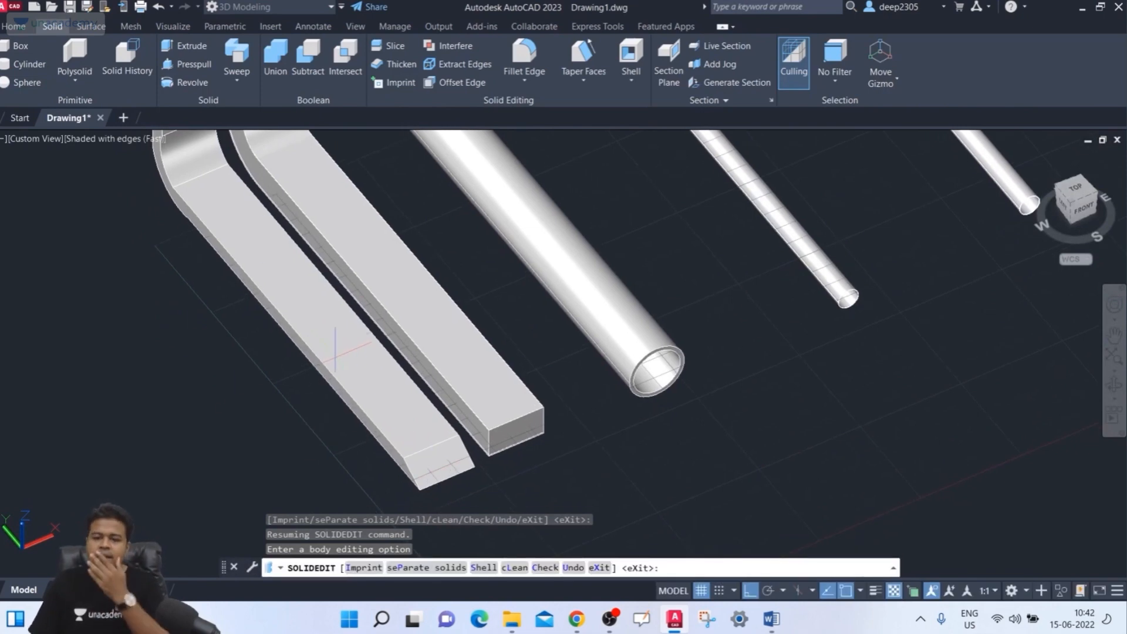
{"action": "scroll", "coordinate": [352, 370], "scroll_direction": "down", "scroll_amount": 5}
{"action": "middle_click_drag", "start_coordinate": [352, 370], "coordinate": [349, 420]}
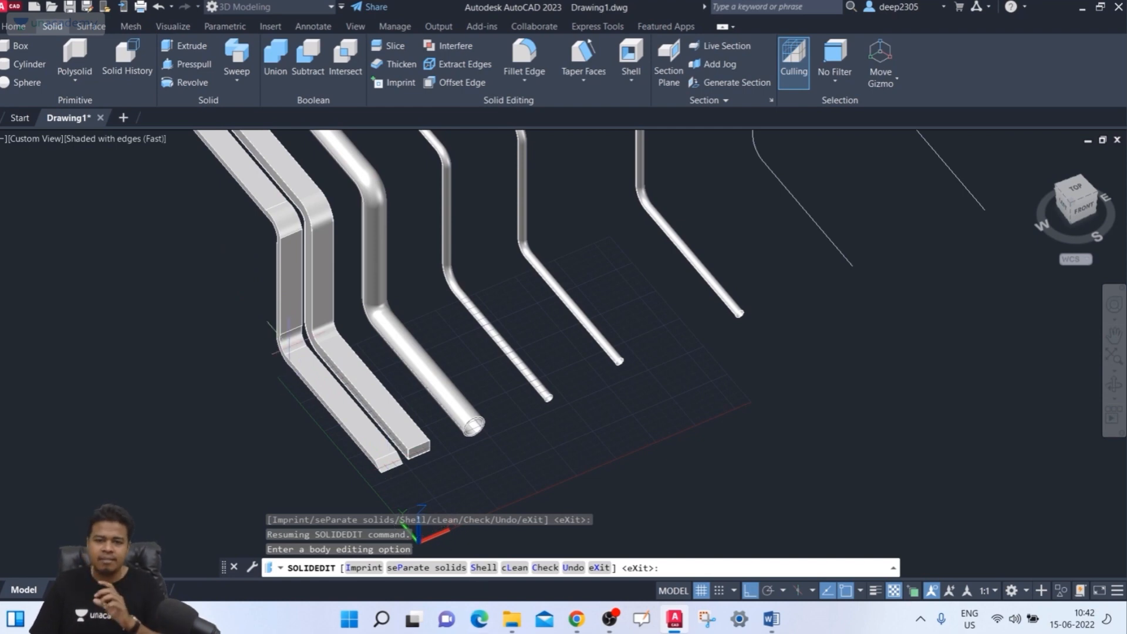
{"action": "scroll", "coordinate": [421, 525], "scroll_direction": "up", "scroll_amount": 3}
{"action": "scroll", "coordinate": [361, 517], "scroll_direction": "down", "scroll_amount": 4}
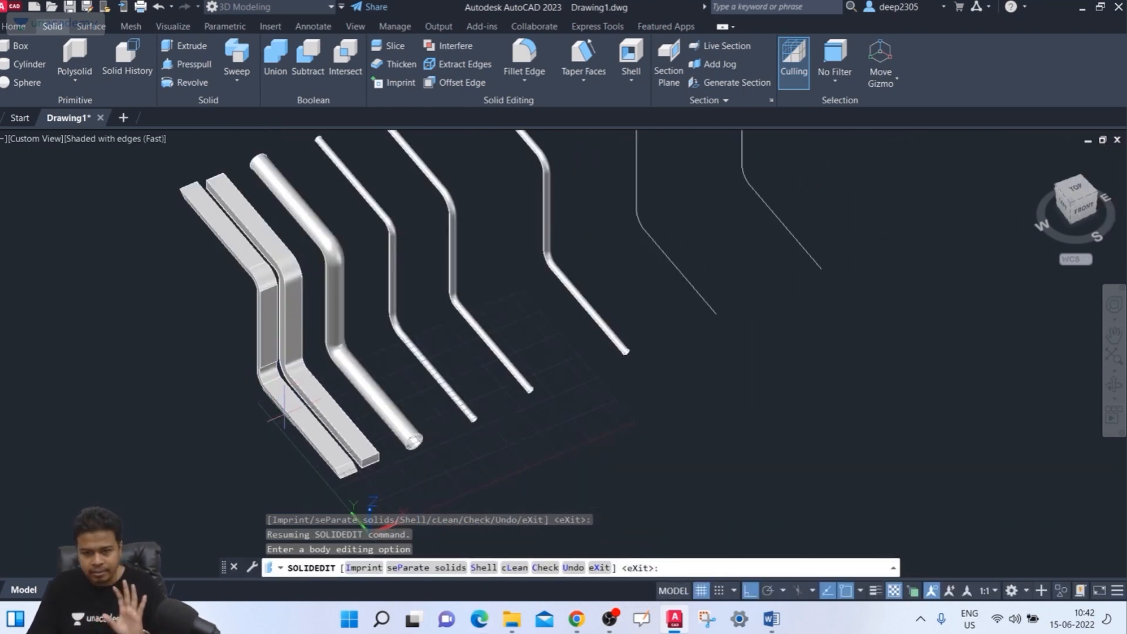
{"action": "scroll", "coordinate": [277, 379], "scroll_direction": "up", "scroll_amount": 3}
{"action": "scroll", "coordinate": [277, 379], "scroll_direction": "down", "scroll_amount": 1}
{"action": "middle_click_drag", "start_coordinate": [276, 379], "coordinate": [128, 437], "text": "shift"}
{"action": "key", "text": "Escape"}
{"action": "key", "text": "Escape"}
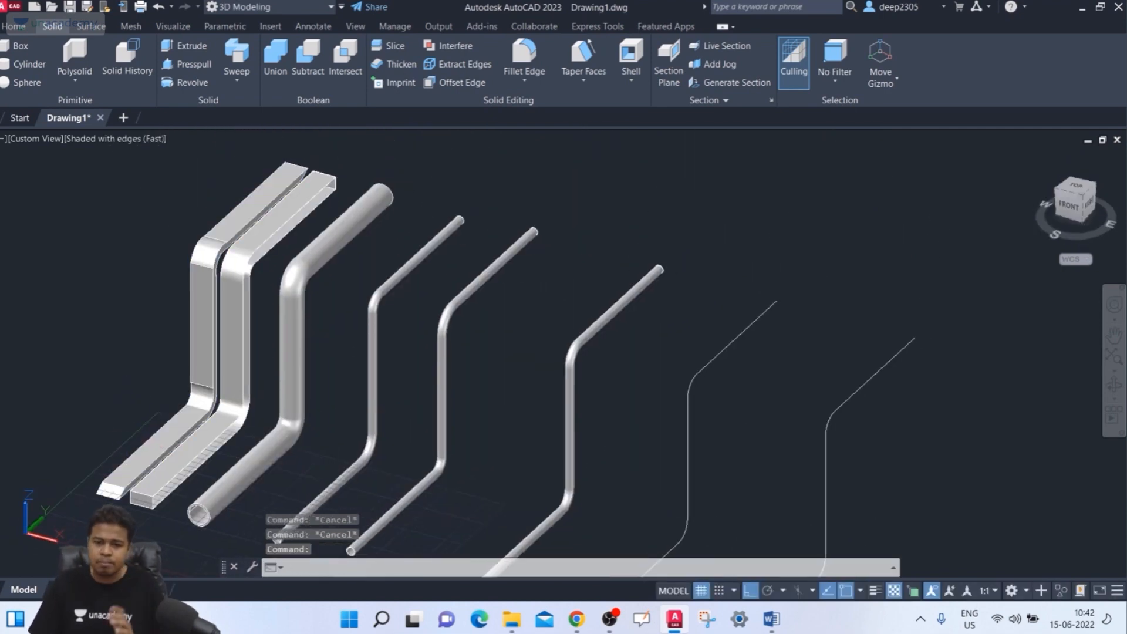
{"action": "scroll", "coordinate": [128, 436], "scroll_direction": "down", "scroll_amount": 4}
{"action": "type", "text": "sweep"}
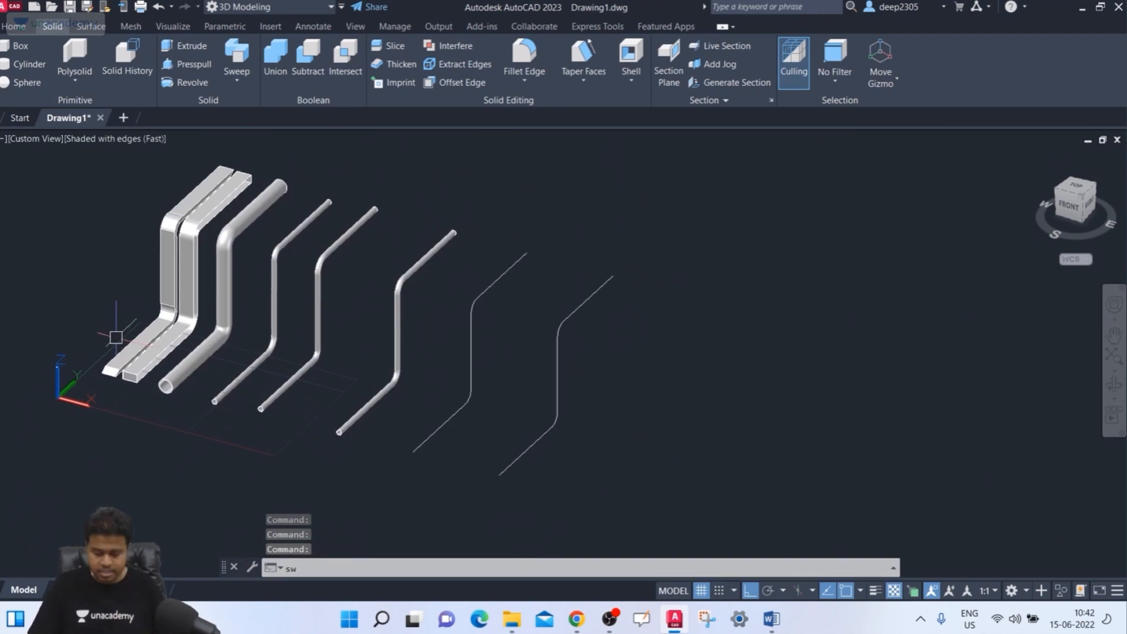
{"action": "key", "text": "Return"}
{"action": "key", "text": "Escape"}
{"action": "middle_click_drag", "start_coordinate": [370, 433], "coordinate": [334, 434]}
{"action": "scroll", "coordinate": [347, 461], "scroll_direction": "up", "scroll_amount": 3}
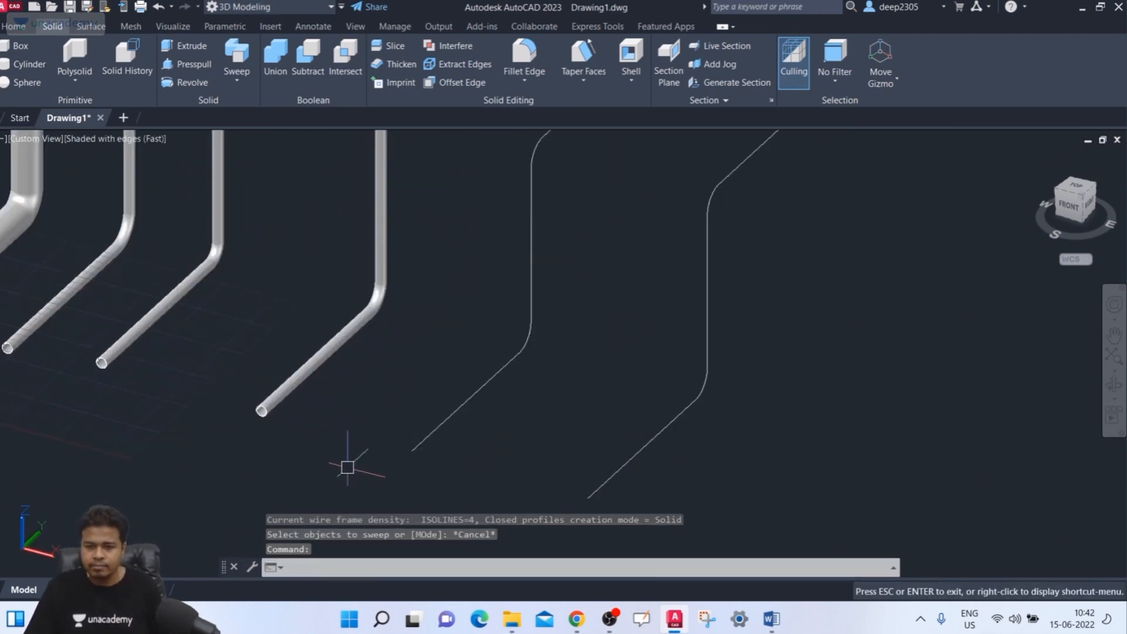
{"action": "key", "text": "Escape"}
{"action": "type", "text": "c"}
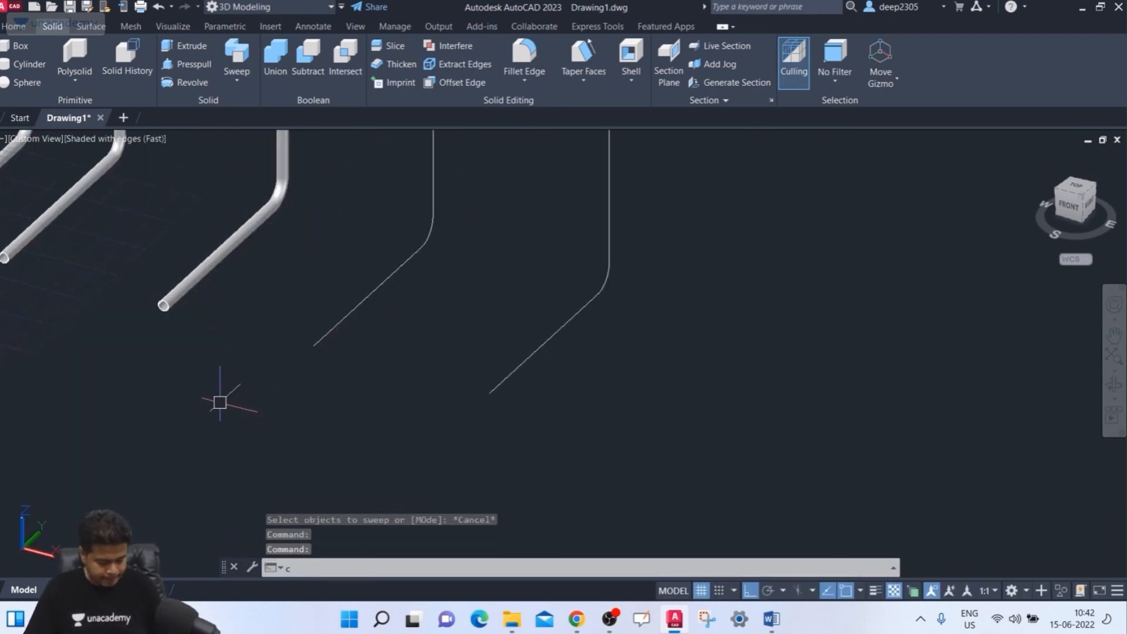
{"action": "key", "text": "Escape"}
- Draw a small rectangle beside the lower end of the first unswept bent path line
{"action": "type", "text": "rec"}
{"action": "key", "text": "Return"}
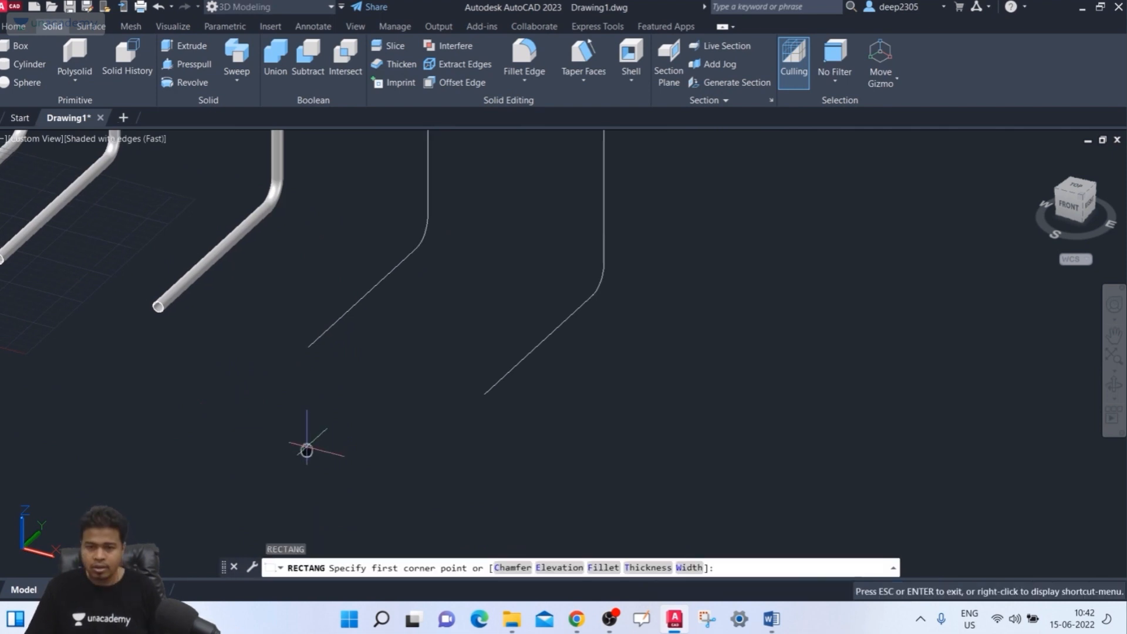
{"action": "middle_click_drag", "start_coordinate": [265, 404], "coordinate": [249, 403]}
{"action": "left_click", "coordinate": [253, 388]}
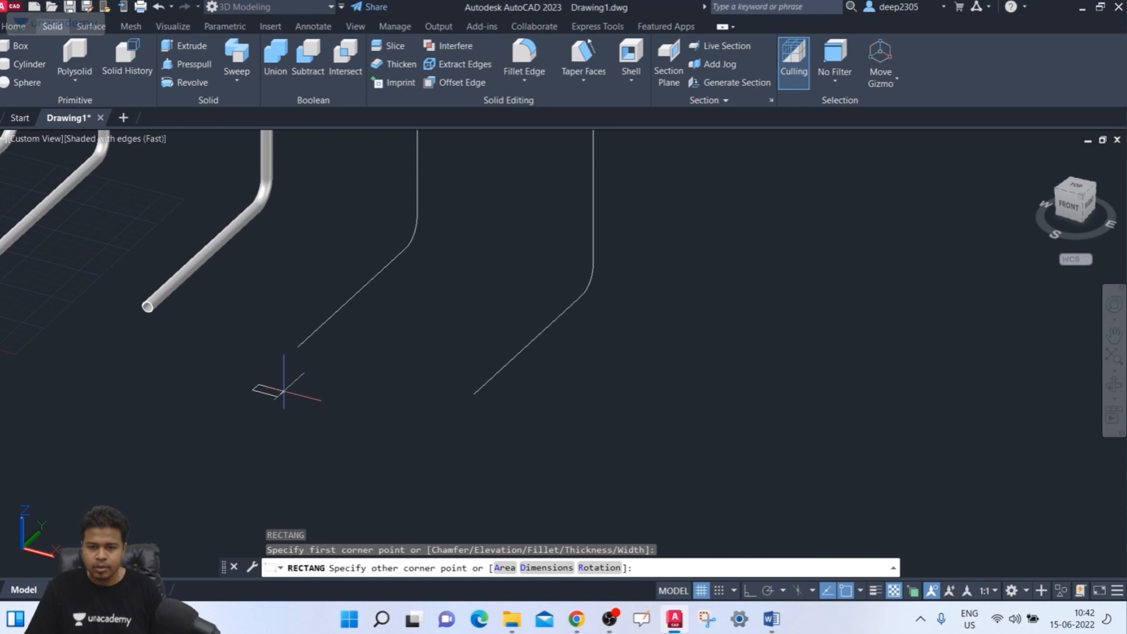
{"action": "left_click", "coordinate": [286, 391]}
{"action": "scroll", "coordinate": [288, 393], "scroll_direction": "up", "scroll_amount": 3}
{"action": "scroll", "coordinate": [262, 405], "scroll_direction": "up", "scroll_amount": 2}
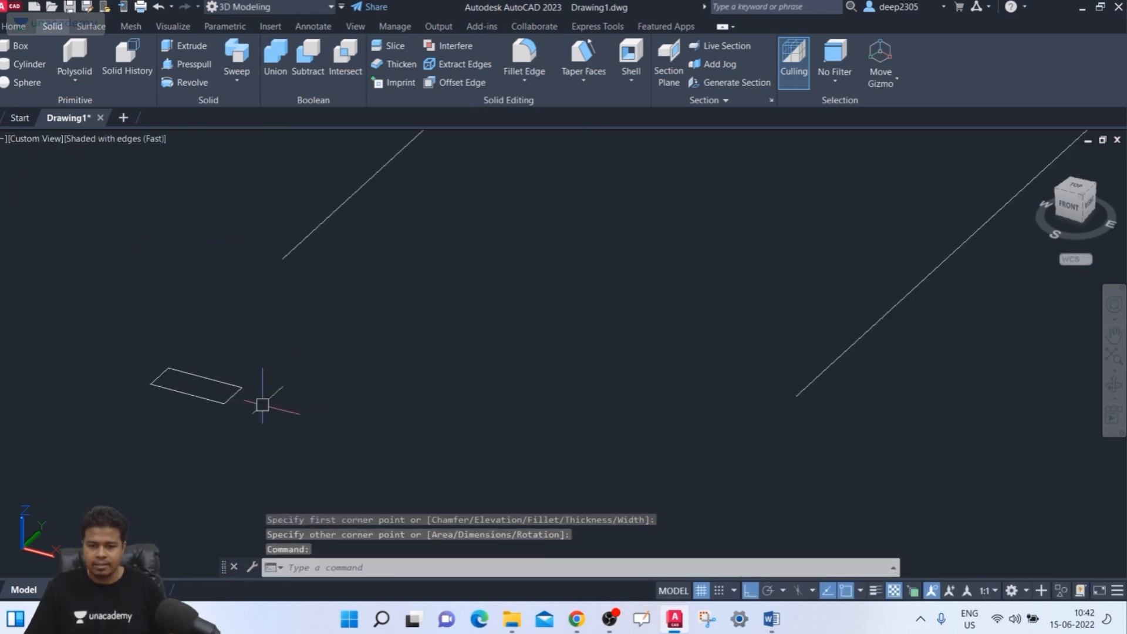
- Start a Sweep with the small rectangle as the profile and choose the Twist option
{"action": "scroll", "coordinate": [262, 405], "scroll_direction": "down", "scroll_amount": 5}
{"action": "middle_click_drag", "start_coordinate": [262, 405], "coordinate": [210, 414], "text": "shift"}
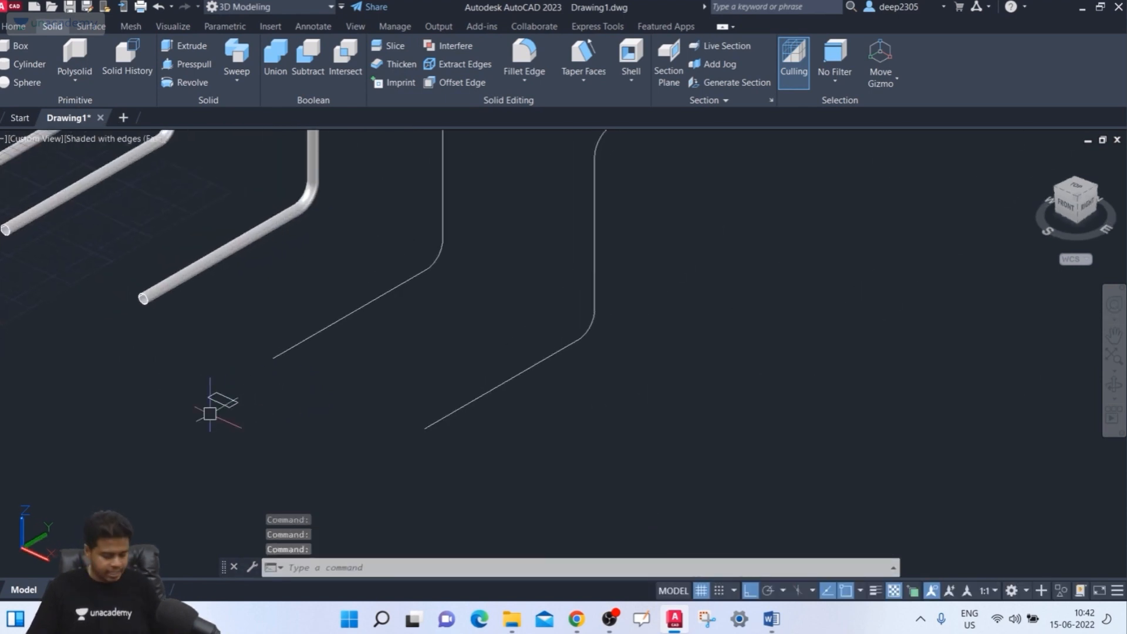
{"action": "type", "text": "sweep"}
{"action": "key", "text": "Return"}
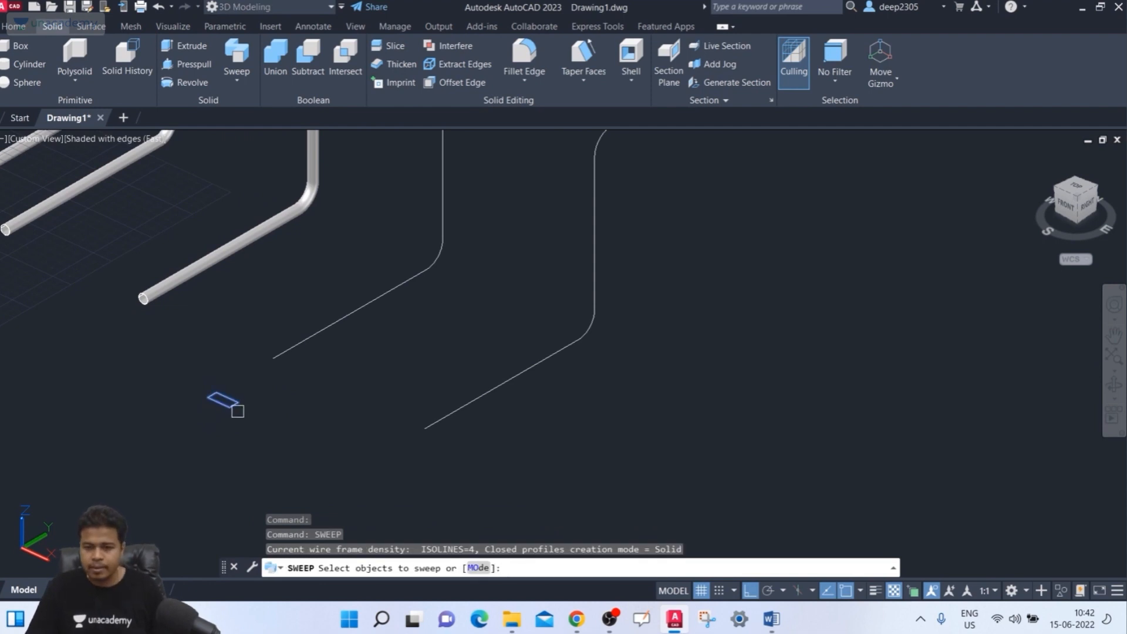
{"action": "left_click", "coordinate": [231, 405]}
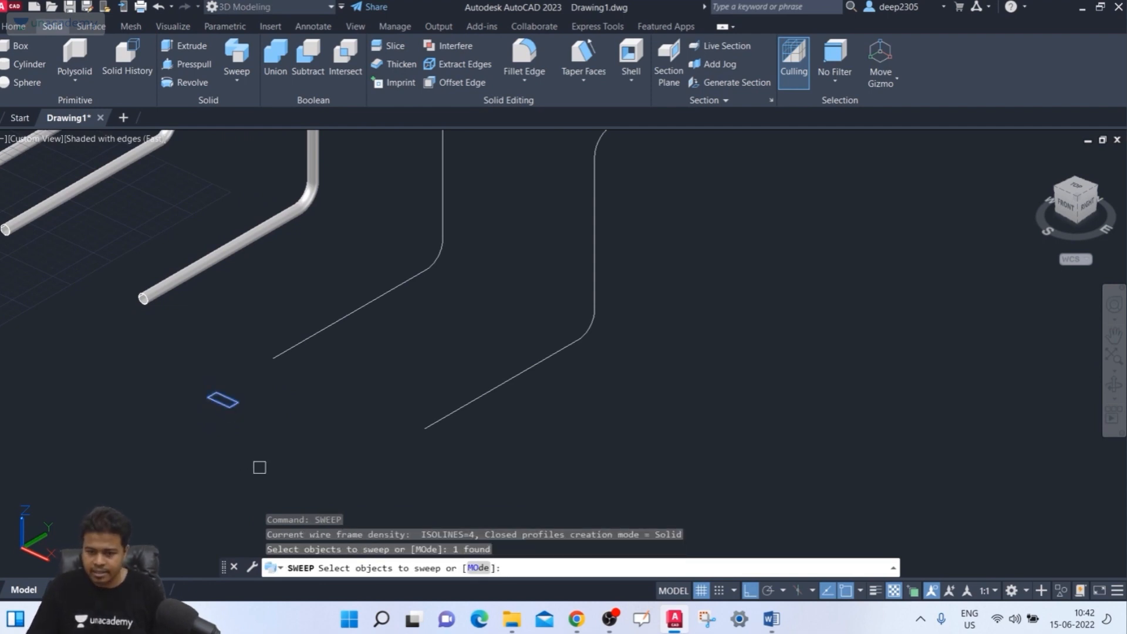
{"action": "key", "text": "Return"}
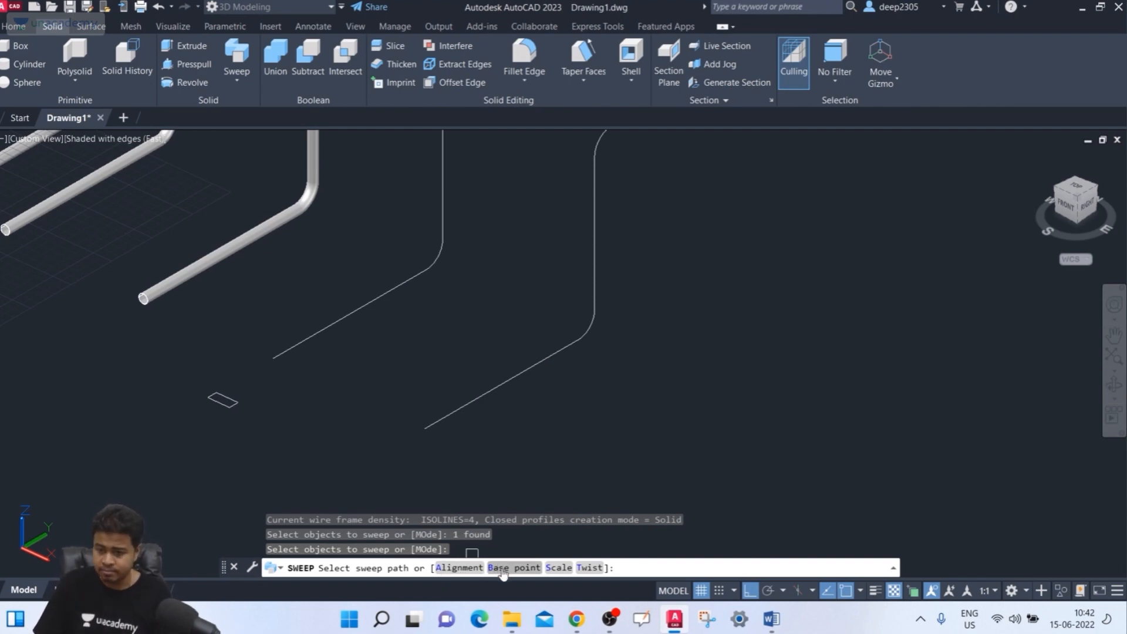
{"action": "left_click", "coordinate": [590, 568]}
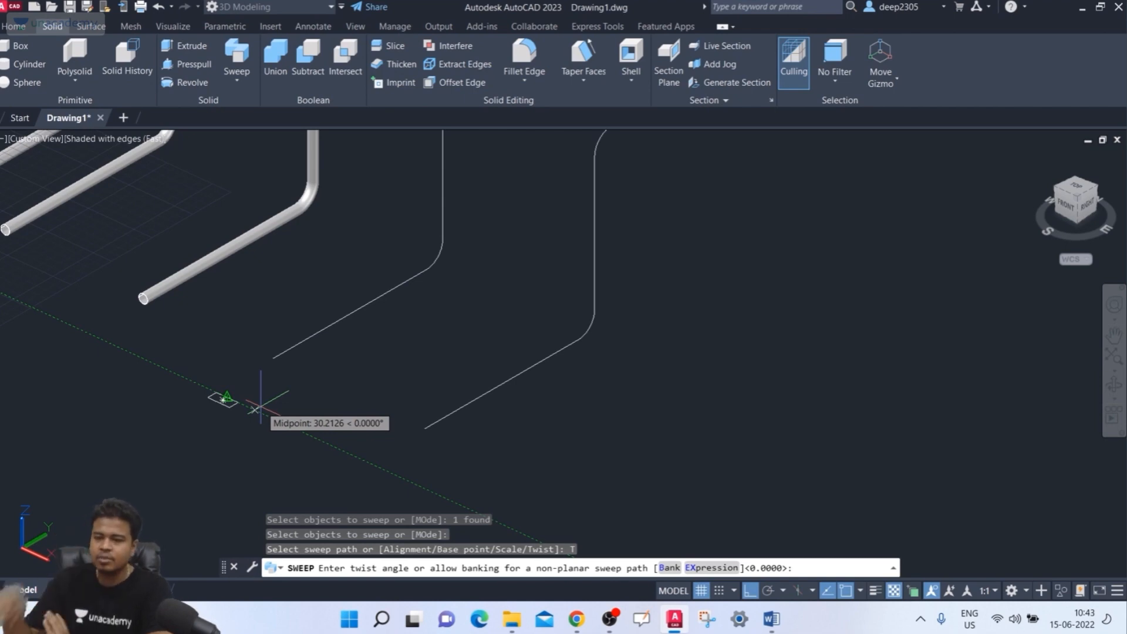
- Find and open OneNote 2016 and dismiss its Office activation wizard
{"action": "left_click", "coordinate": [381, 620]}
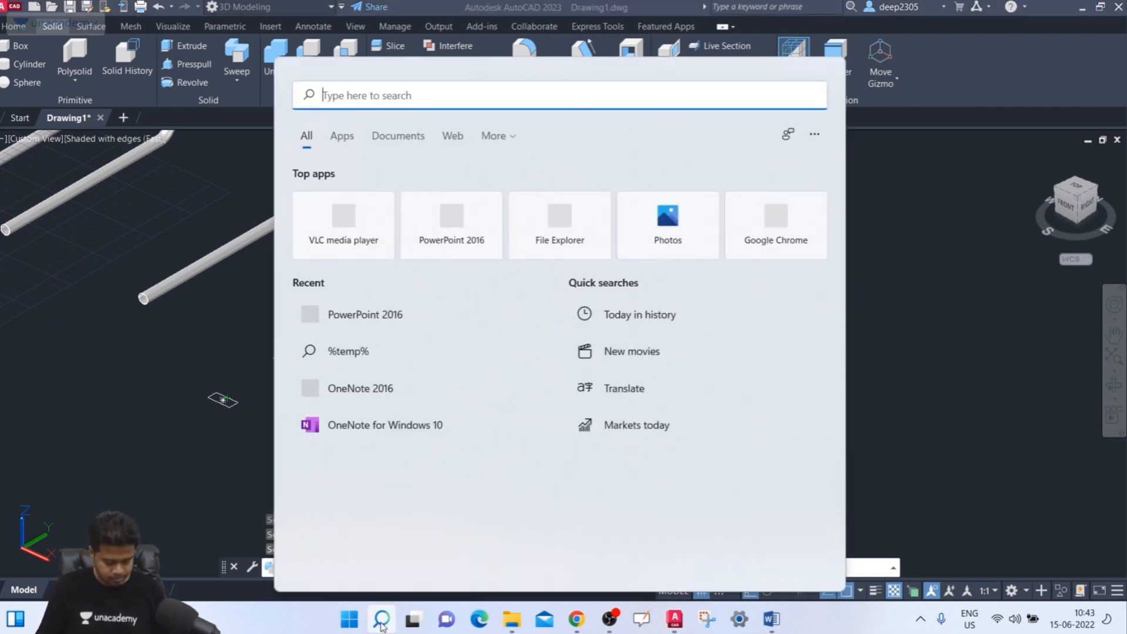
{"action": "type", "text": "n"}
{"action": "key", "text": "BackSpace"}
{"action": "type", "text": "note"}
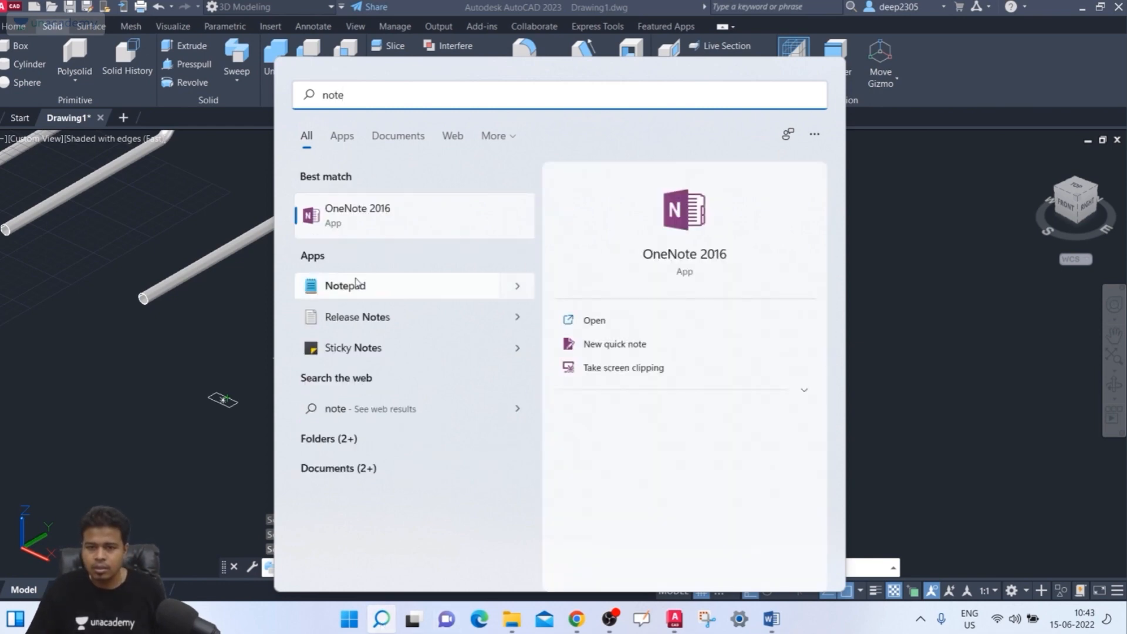
{"action": "left_click", "coordinate": [365, 221]}
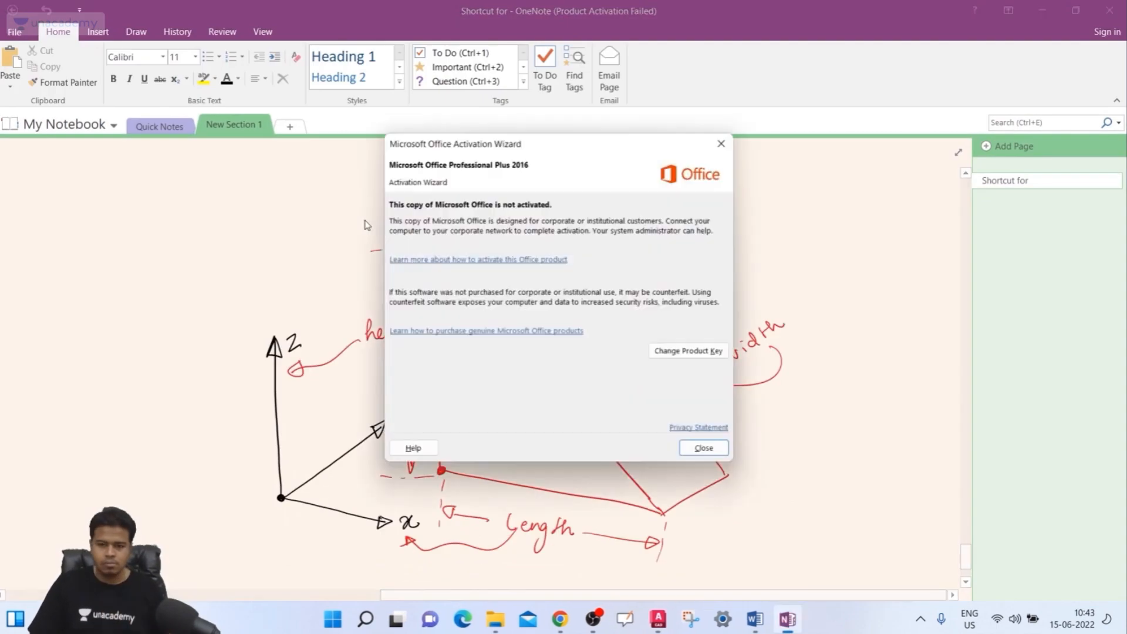
{"action": "left_click", "coordinate": [699, 445]}
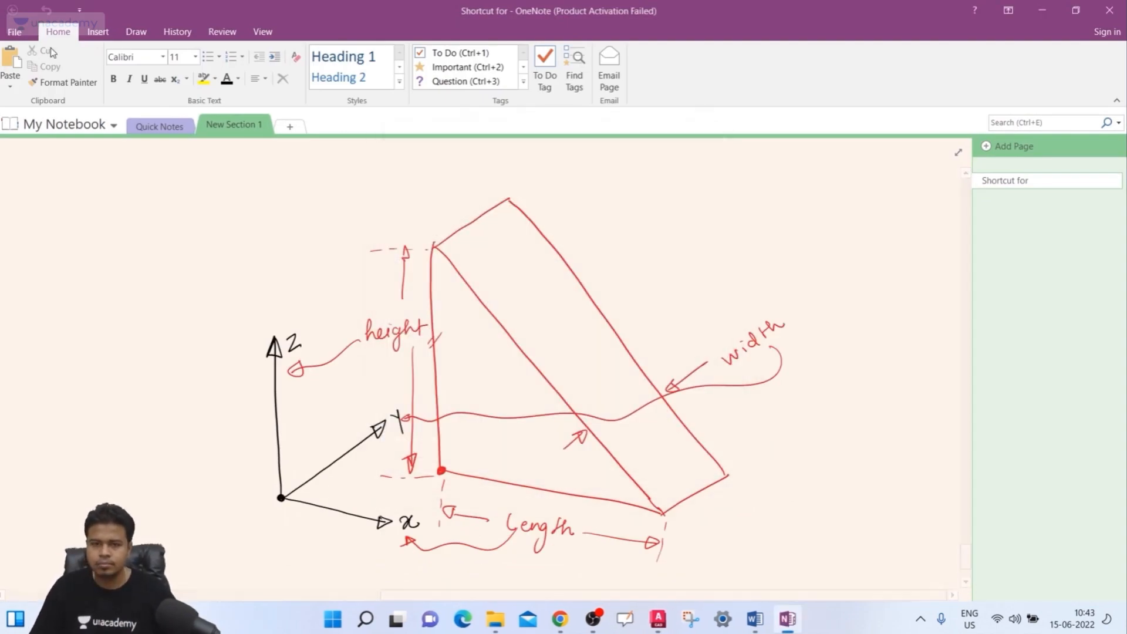
- Handwrite "1 rev = 1 turn = 360°" and "5 turns = 5 × 360" with the black pen on a blank area of the page, erasing the trial stroke
{"action": "left_click", "coordinate": [136, 32]}
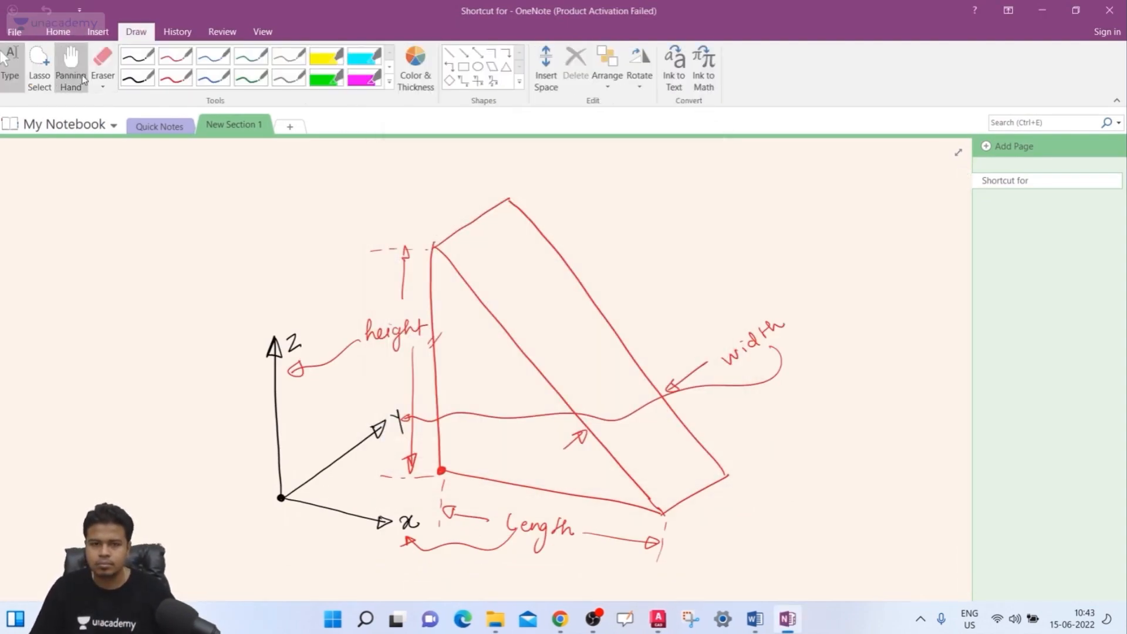
{"action": "left_click", "coordinate": [70, 64]}
{"action": "scroll", "coordinate": [159, 176], "scroll_direction": "down", "scroll_amount": 10}
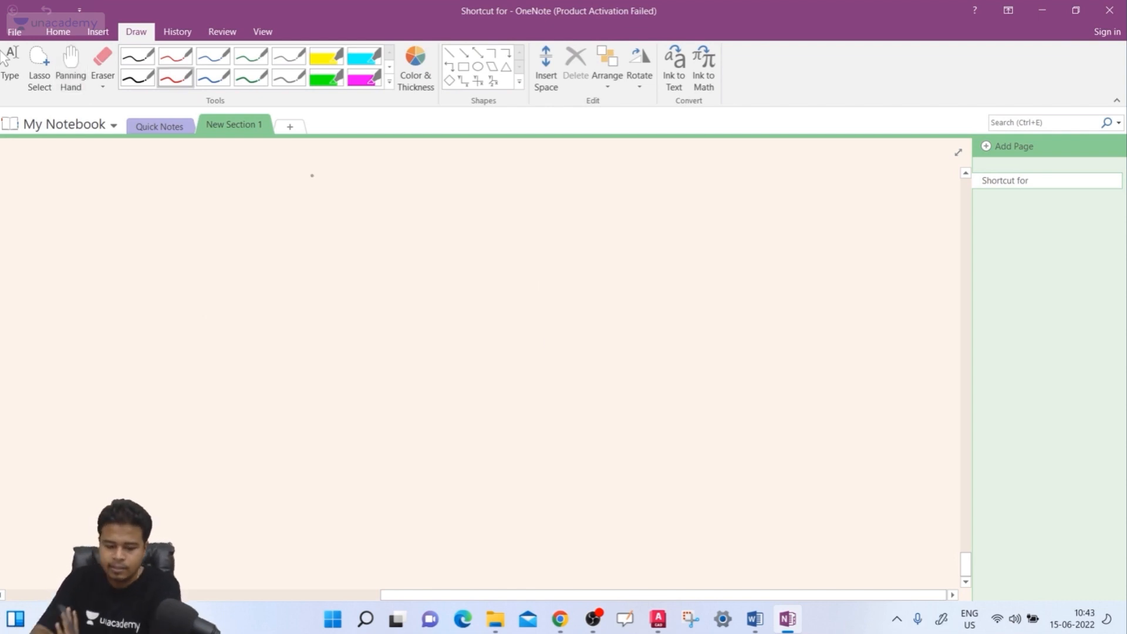
{"action": "left_click", "coordinate": [138, 78]}
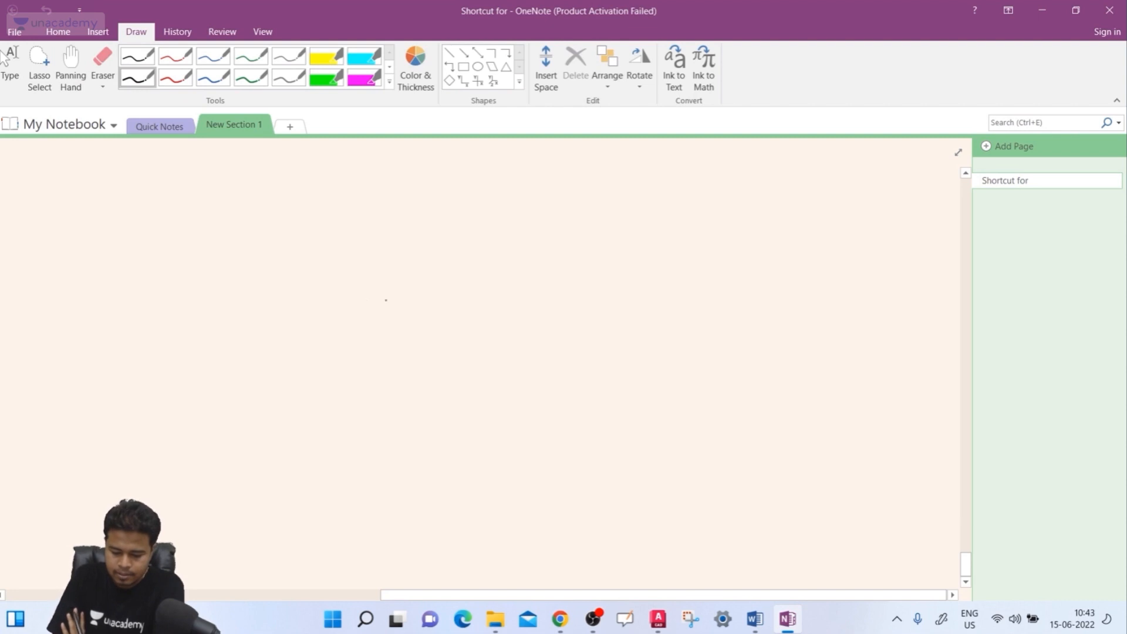
{"action": "left_click_drag", "start_coordinate": [383, 307], "coordinate": [393, 386]}
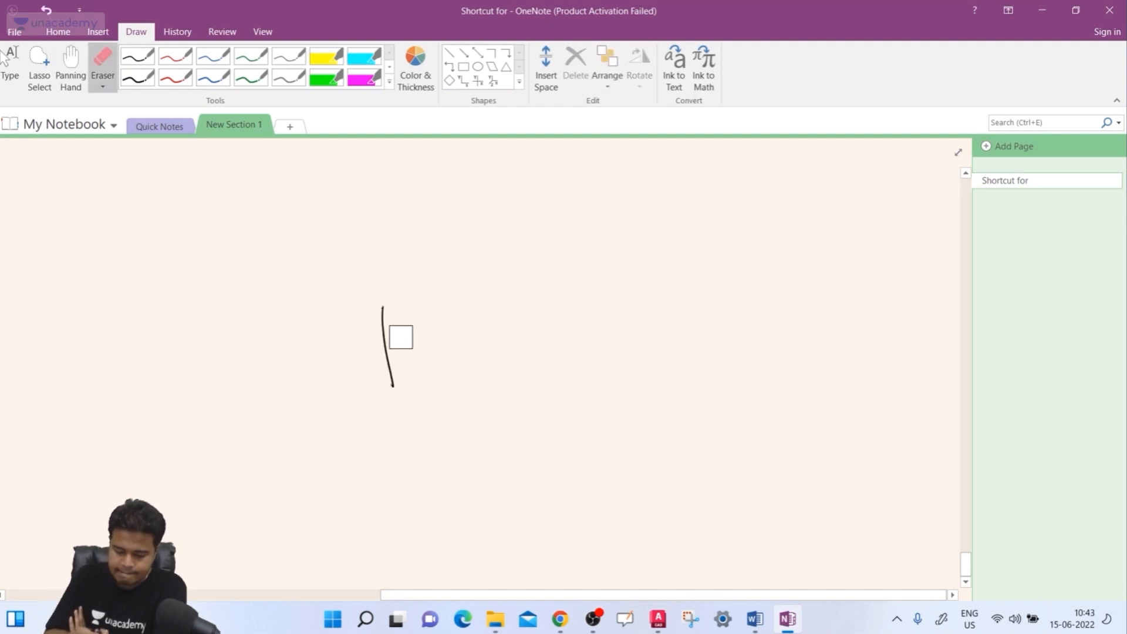
{"action": "mouse_move", "coordinate": [400, 337]}
{"action": "left_mouse_down"}
{"action": "mouse_move", "coordinate": [402, 328]}
{"action": "mouse_move", "coordinate": [408, 387]}
{"action": "left_mouse_up"}
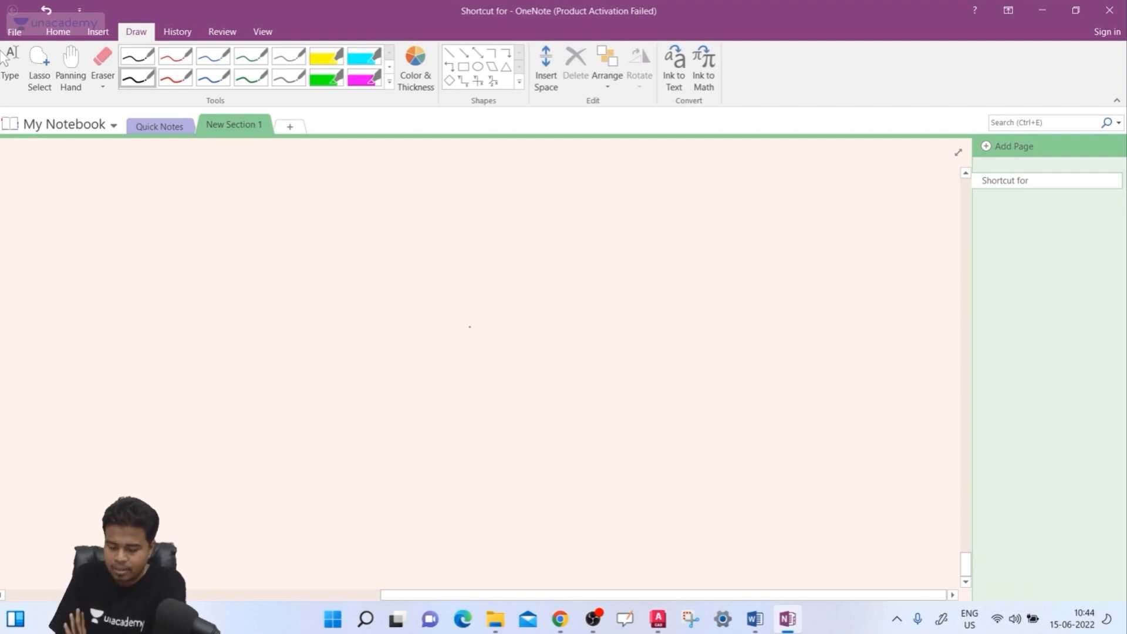
{"action": "left_click_drag", "start_coordinate": [499, 296], "coordinate": [515, 295]}
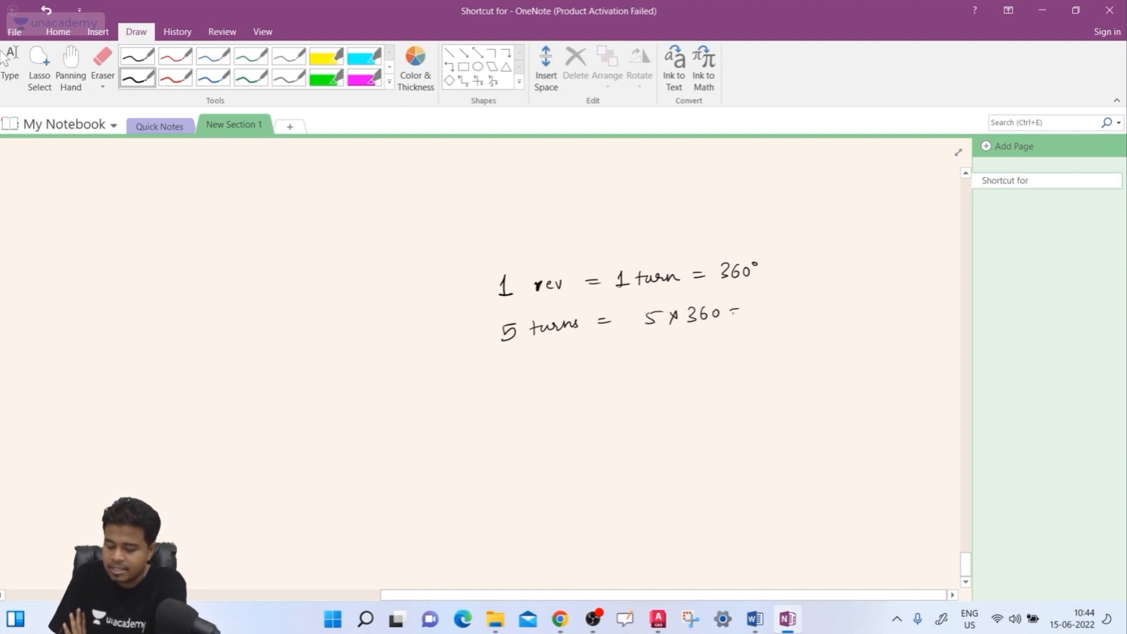
{"action": "left_click_drag", "start_coordinate": [770, 305], "coordinate": [789, 305]}
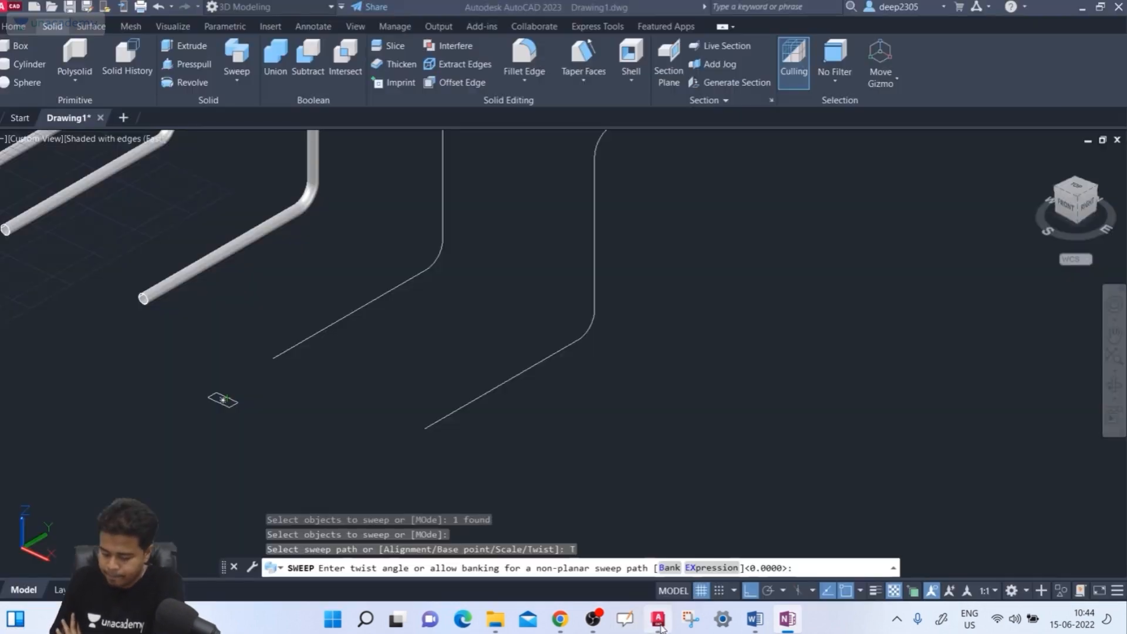
- Switch back to AutoCAD, set the twist angle to 1800 and sweep the rectangle along the first bent path
{"action": "left_click", "coordinate": [659, 620]}
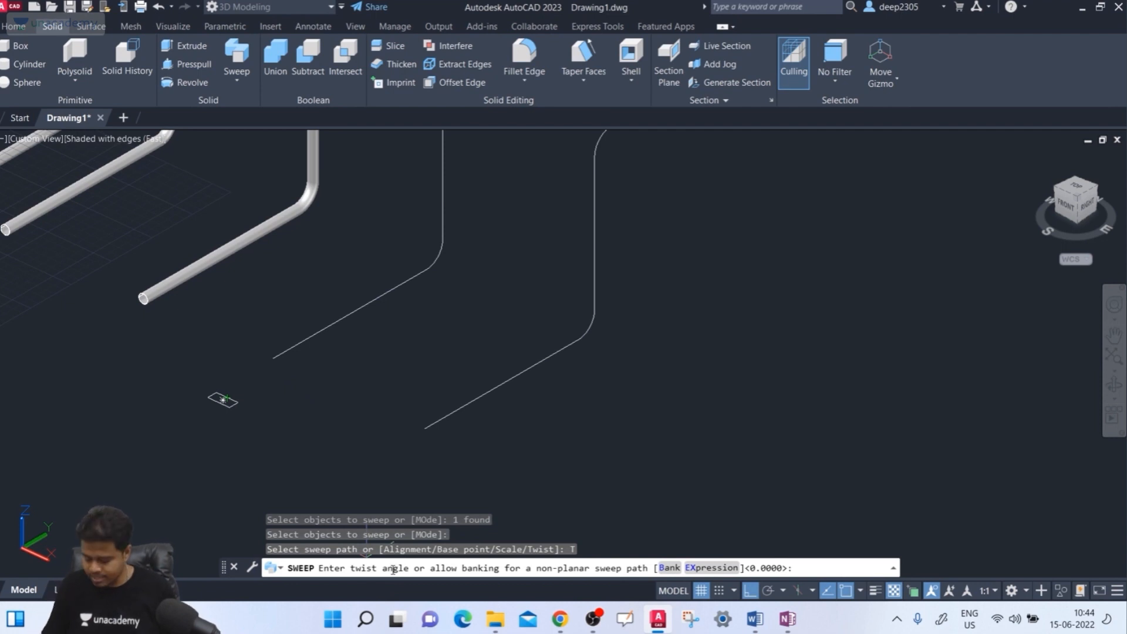
{"action": "type", "text": "180"}
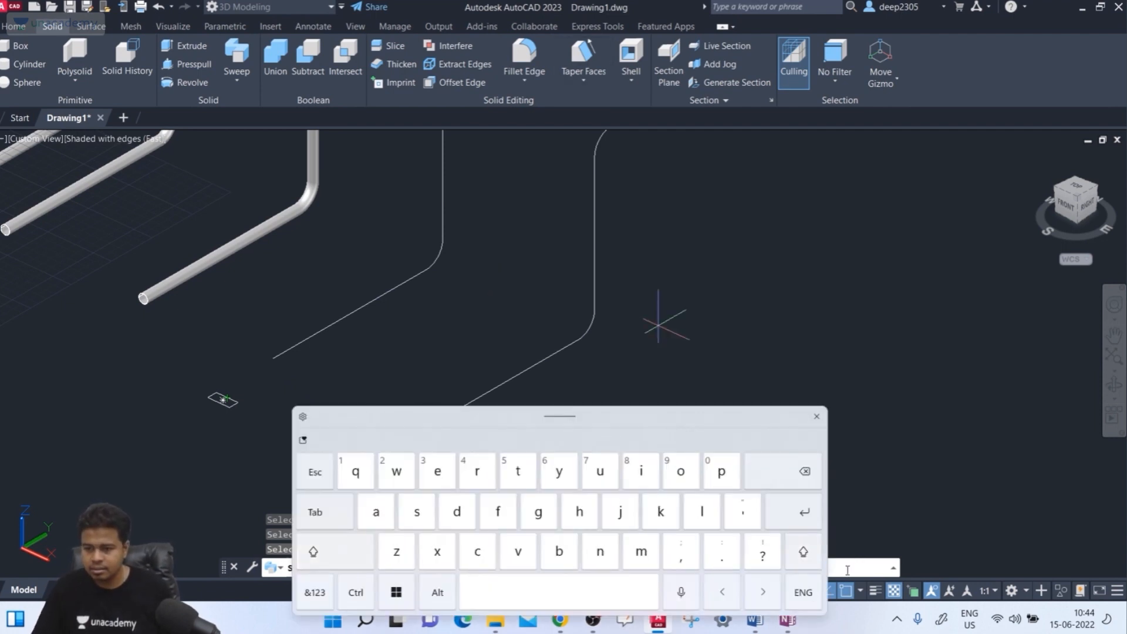
{"action": "left_click", "coordinate": [817, 416]}
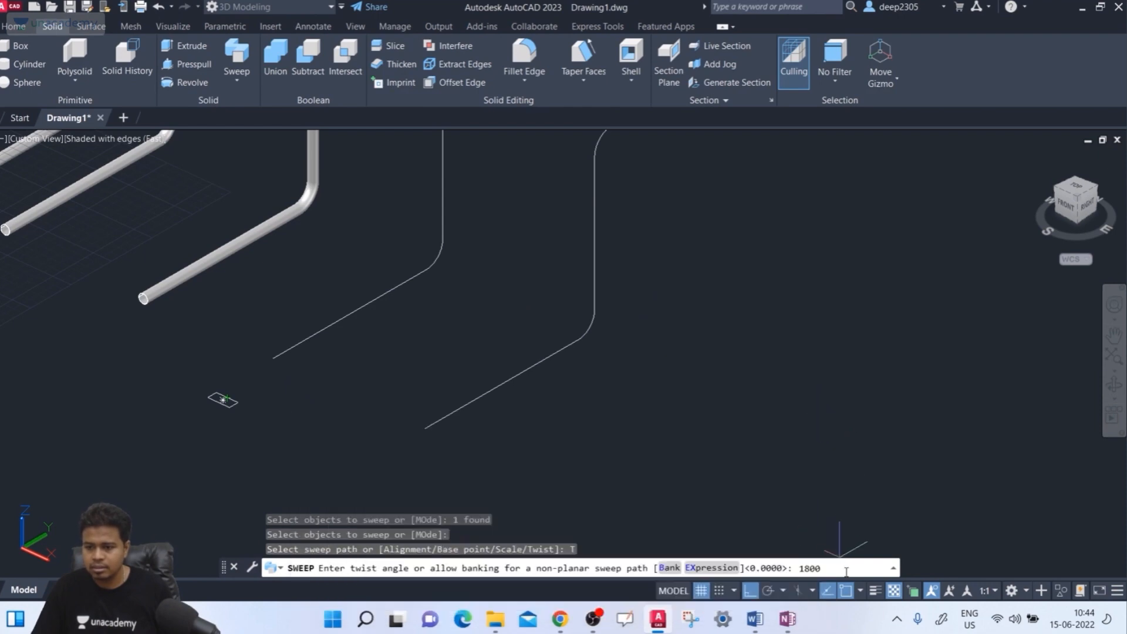
{"action": "key", "text": "Return"}
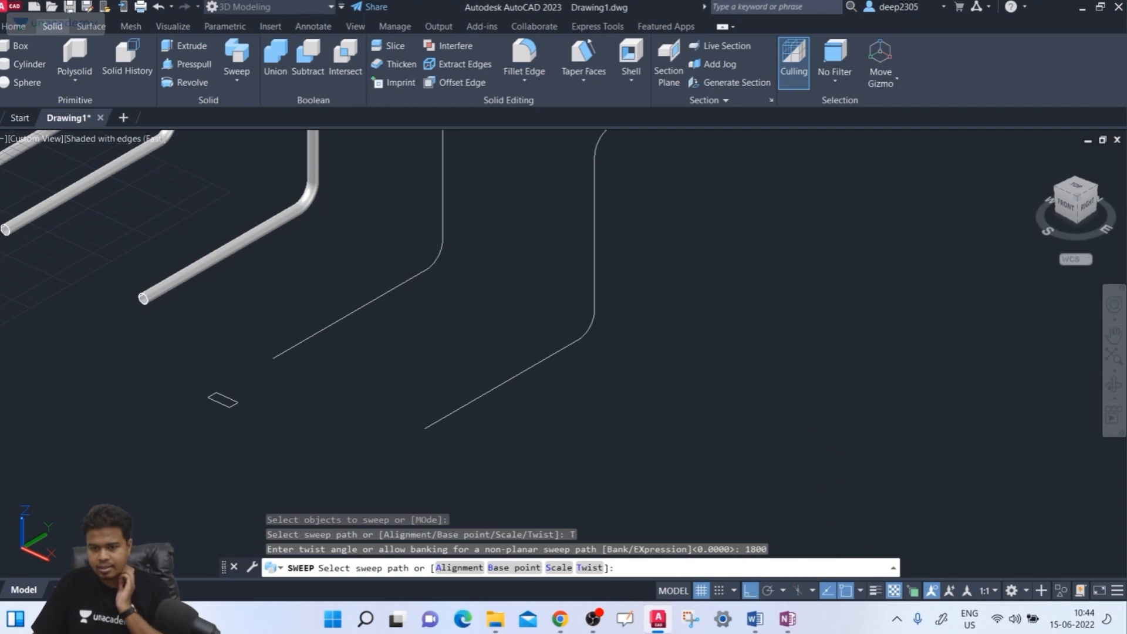
{"action": "left_click", "coordinate": [296, 345]}
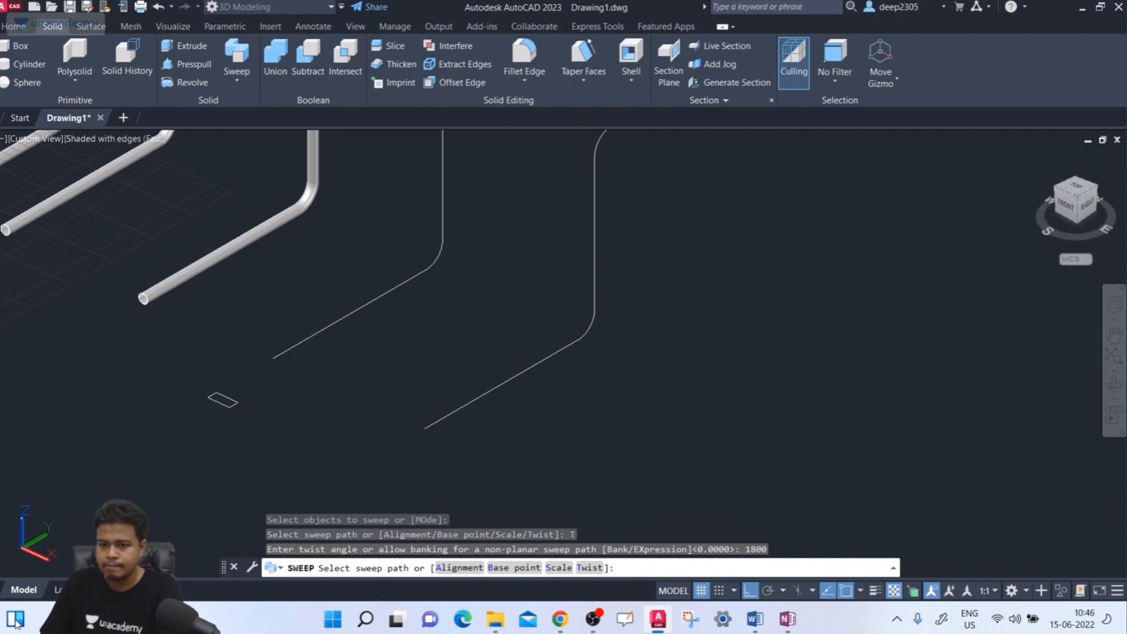
{"action": "mouse_move", "coordinate": [755, 618]}
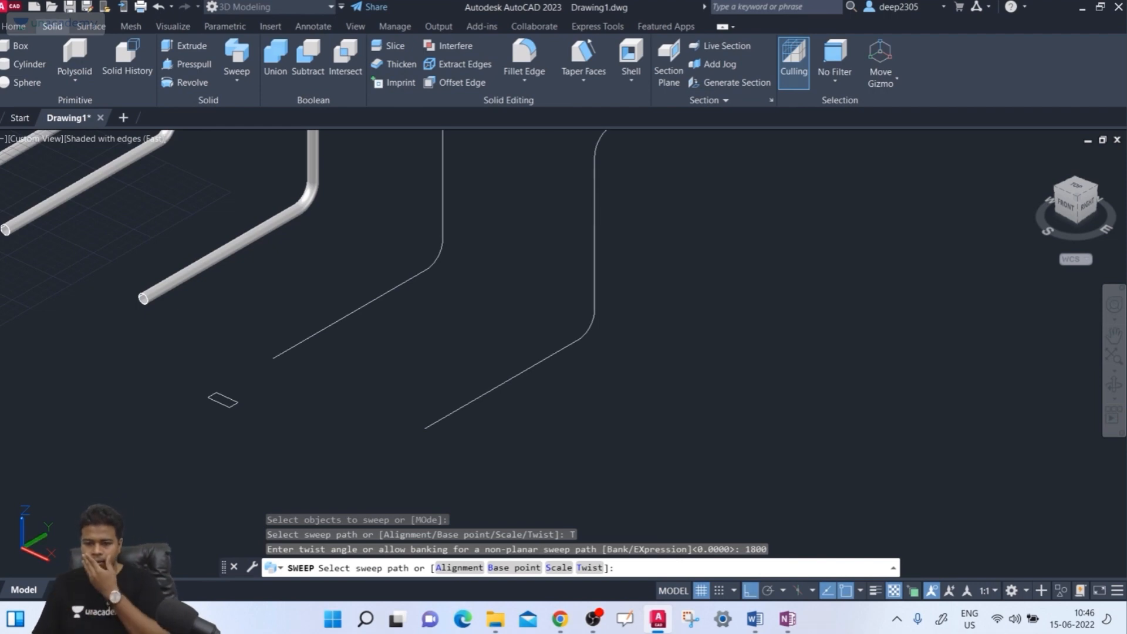
{"action": "left_click", "coordinate": [296, 345]}
- Examine the twisted sweep from several angles, especially how its surface behaves at the two bends
{"action": "scroll", "coordinate": [296, 345], "scroll_direction": "down", "scroll_amount": 2}
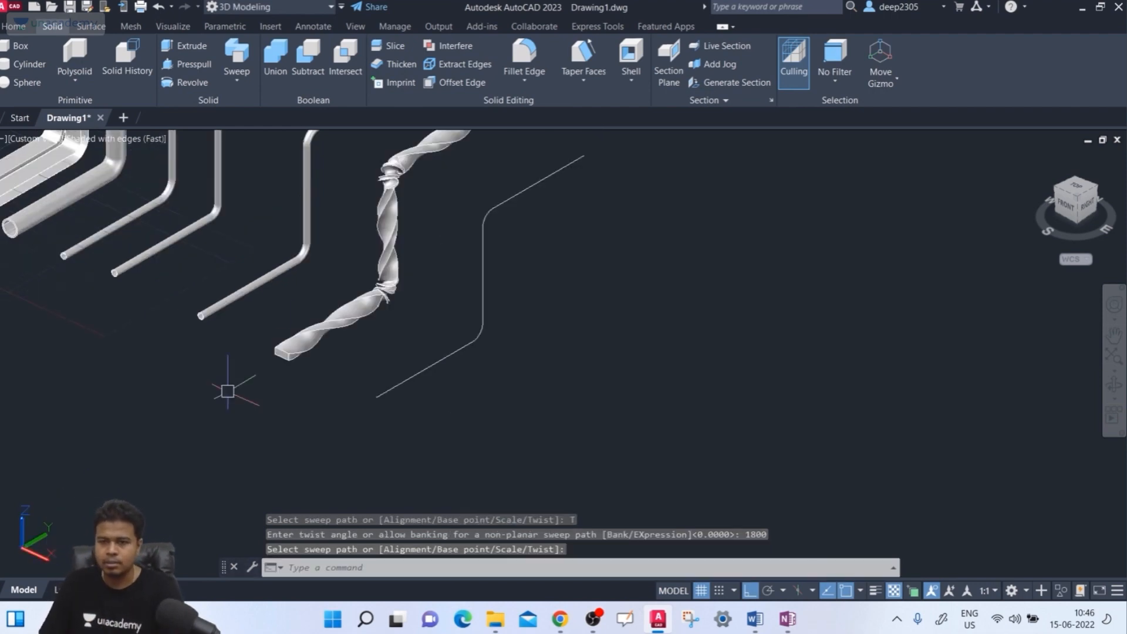
{"action": "scroll", "coordinate": [391, 174], "scroll_direction": "up", "scroll_amount": 5}
{"action": "scroll", "coordinate": [394, 198], "scroll_direction": "down", "scroll_amount": 3}
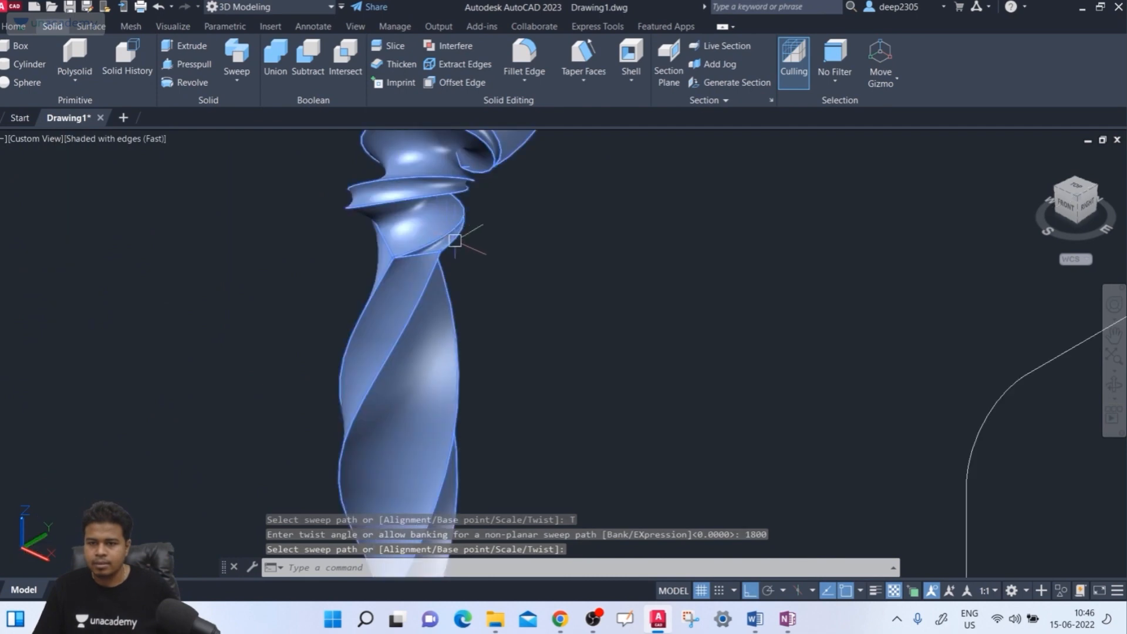
{"action": "middle_click_drag", "start_coordinate": [395, 199], "coordinate": [491, 352], "text": "shift"}
{"action": "middle_click_drag", "start_coordinate": [459, 314], "coordinate": [455, 304], "text": "shift"}
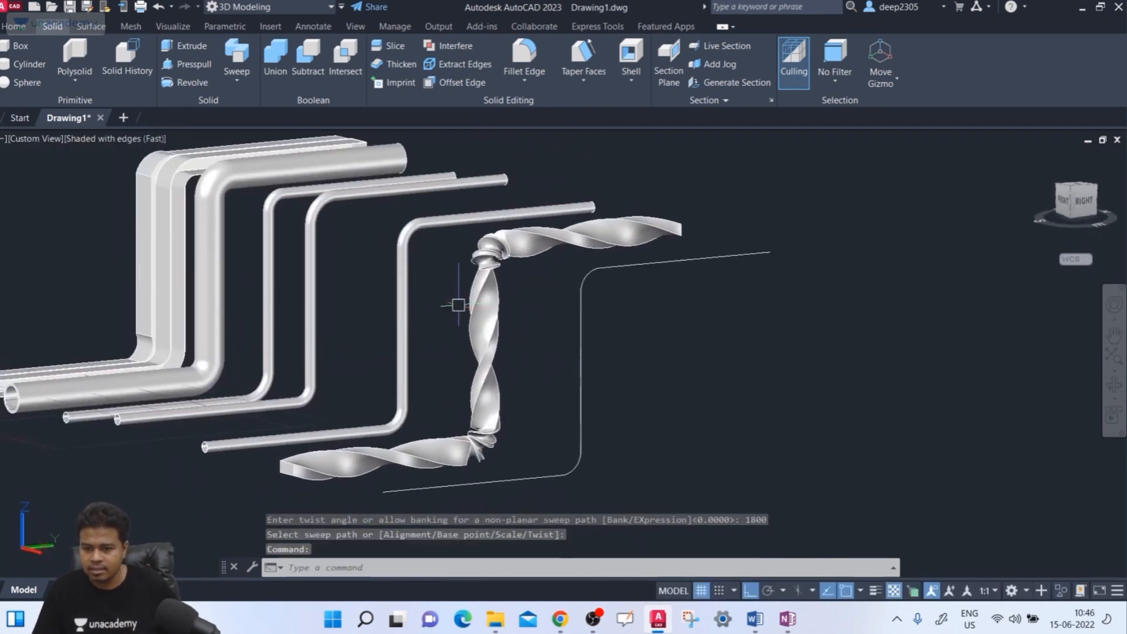
{"action": "scroll", "coordinate": [503, 478], "scroll_direction": "up", "scroll_amount": 4}
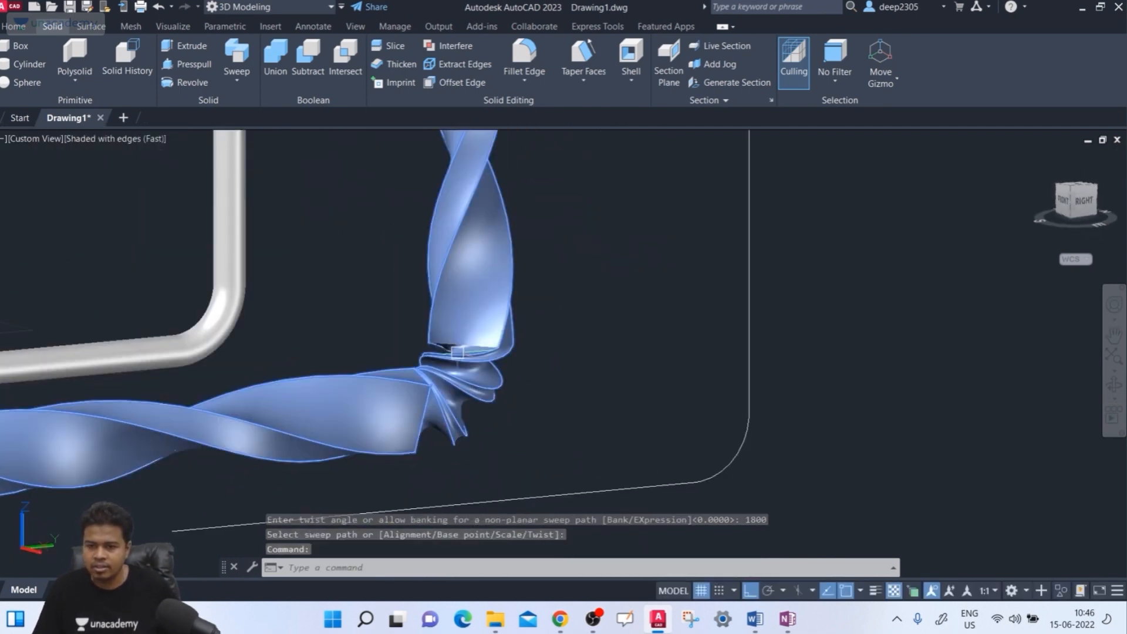
{"action": "scroll", "coordinate": [434, 386], "scroll_direction": "down", "scroll_amount": 4}
{"action": "middle_click_drag", "start_coordinate": [447, 379], "coordinate": [516, 395], "text": "shift"}
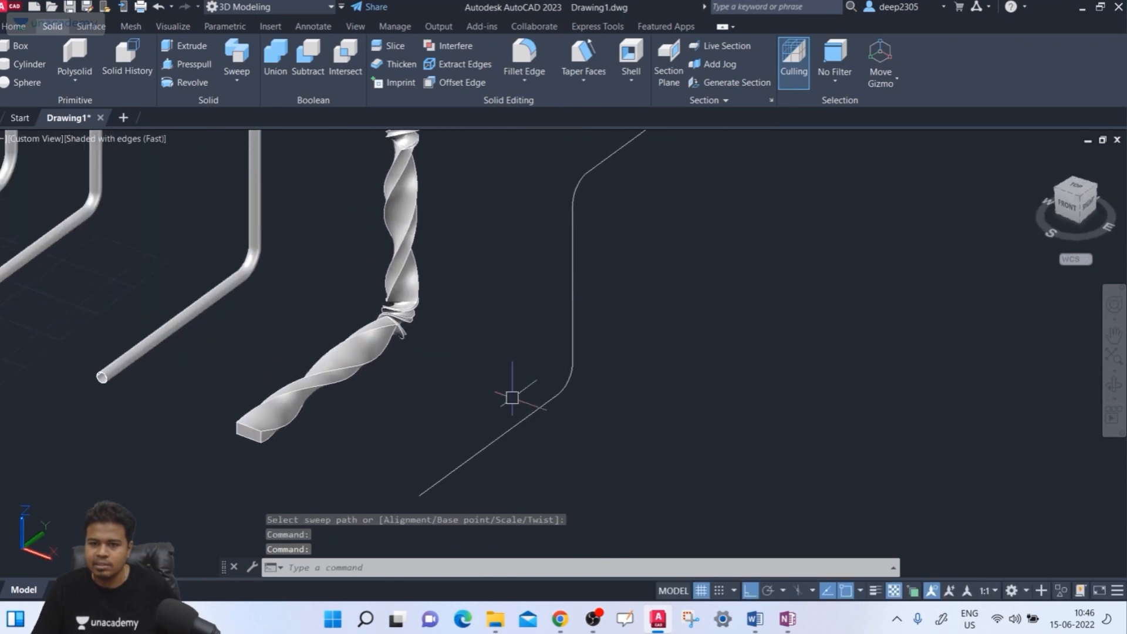
{"action": "scroll", "coordinate": [418, 326], "scroll_direction": "up", "scroll_amount": 3}
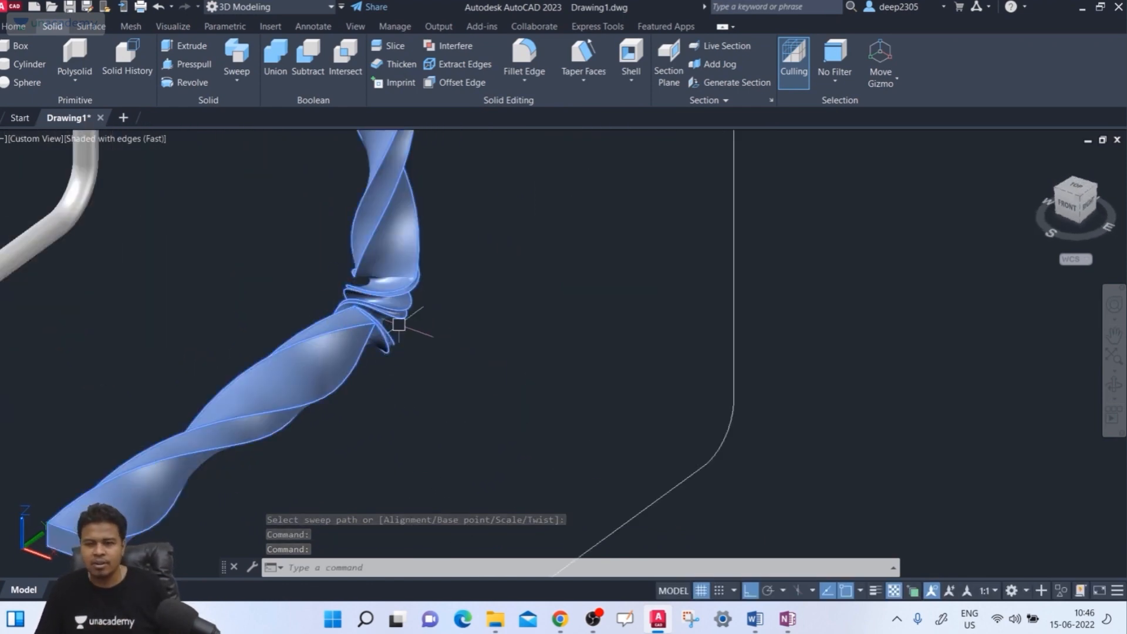
{"action": "scroll", "coordinate": [334, 376], "scroll_direction": "down", "scroll_amount": 3}
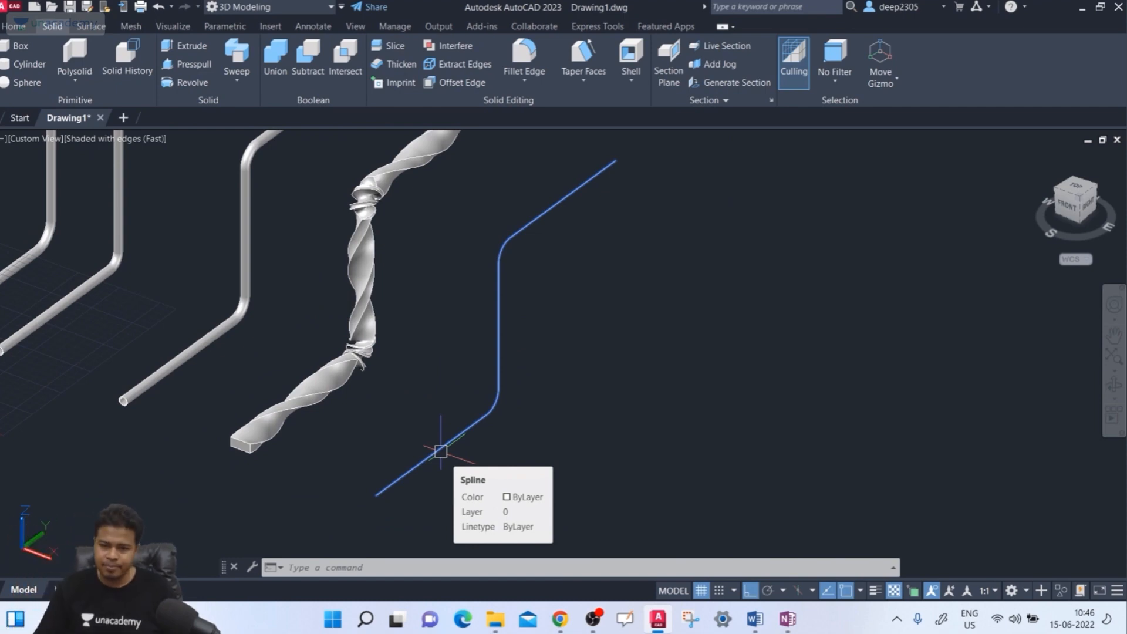
{"action": "scroll", "coordinate": [390, 354], "scroll_direction": "up", "scroll_amount": 5}
{"action": "scroll", "coordinate": [279, 374], "scroll_direction": "down", "scroll_amount": 6}
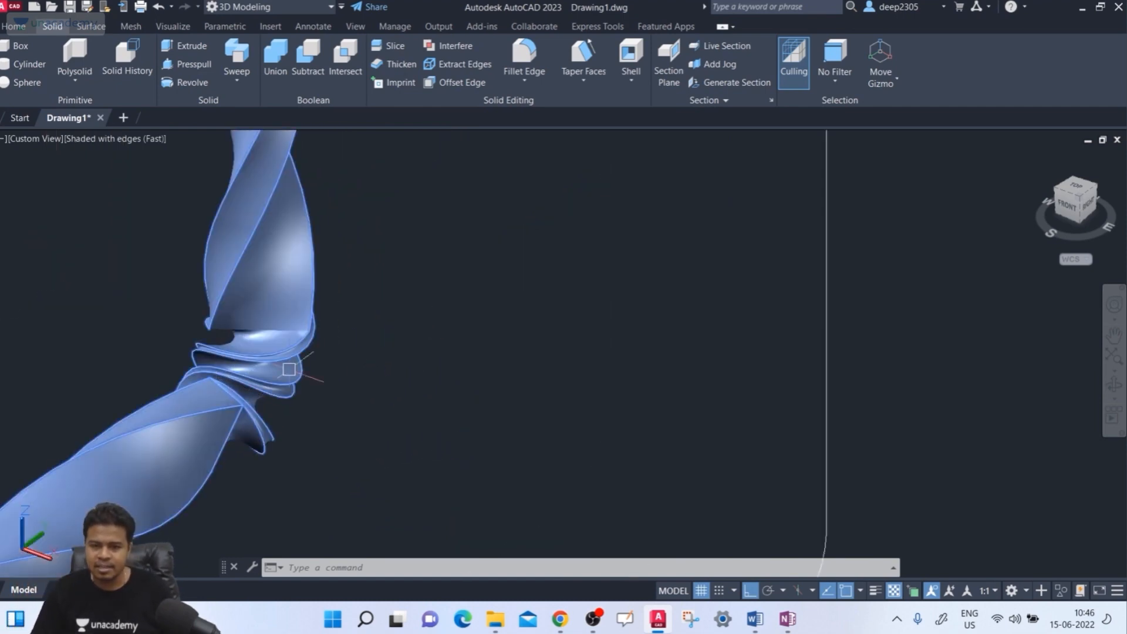
{"action": "scroll", "coordinate": [306, 376], "scroll_direction": "up", "scroll_amount": 5}
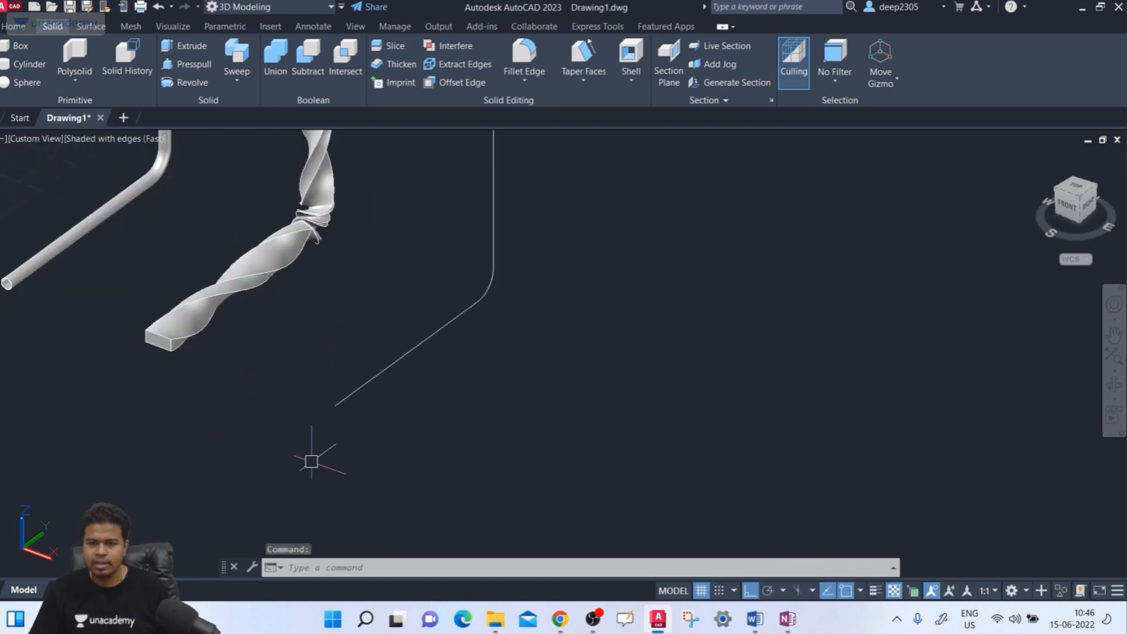
{"action": "scroll", "coordinate": [428, 317], "scroll_direction": "down", "scroll_amount": 3}
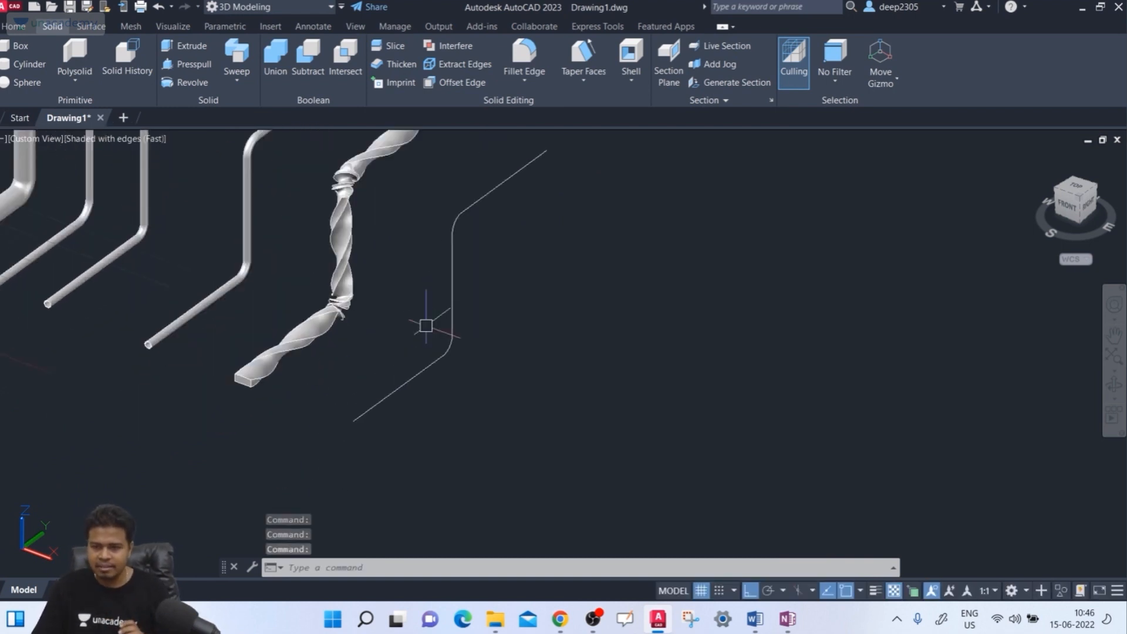
- Erase the remaining unswept path and all the swept rods and bars except the twisted solid
{"action": "left_click", "coordinate": [447, 253]}
{"action": "key", "text": "Delete"}
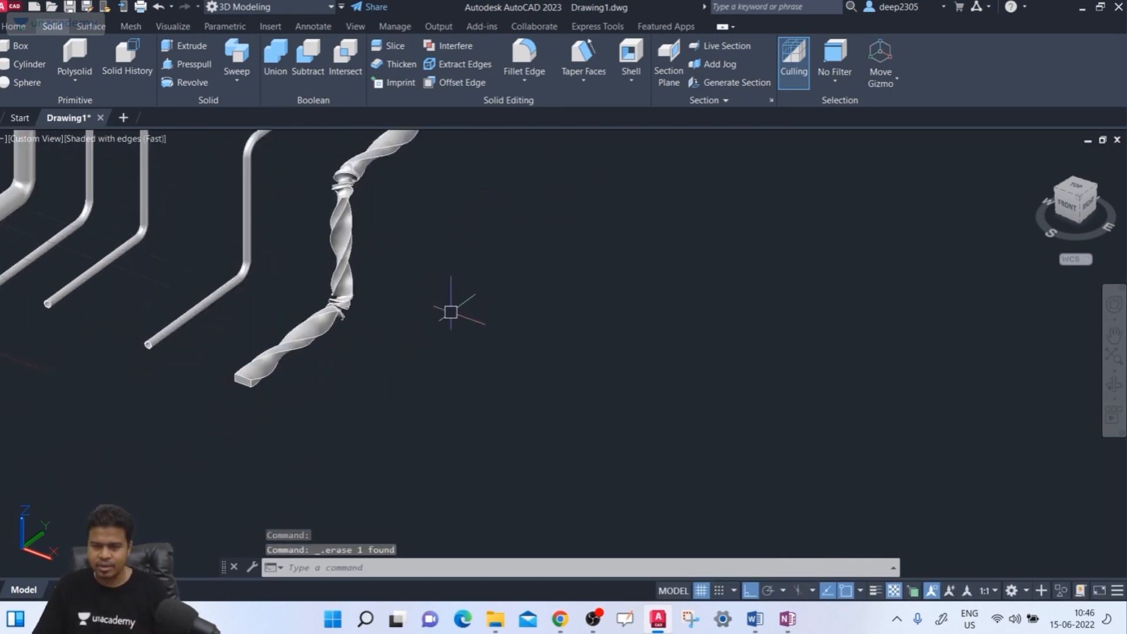
{"action": "scroll", "coordinate": [449, 312], "scroll_direction": "down", "scroll_amount": 4}
{"action": "scroll", "coordinate": [416, 239], "scroll_direction": "up", "scroll_amount": 3}
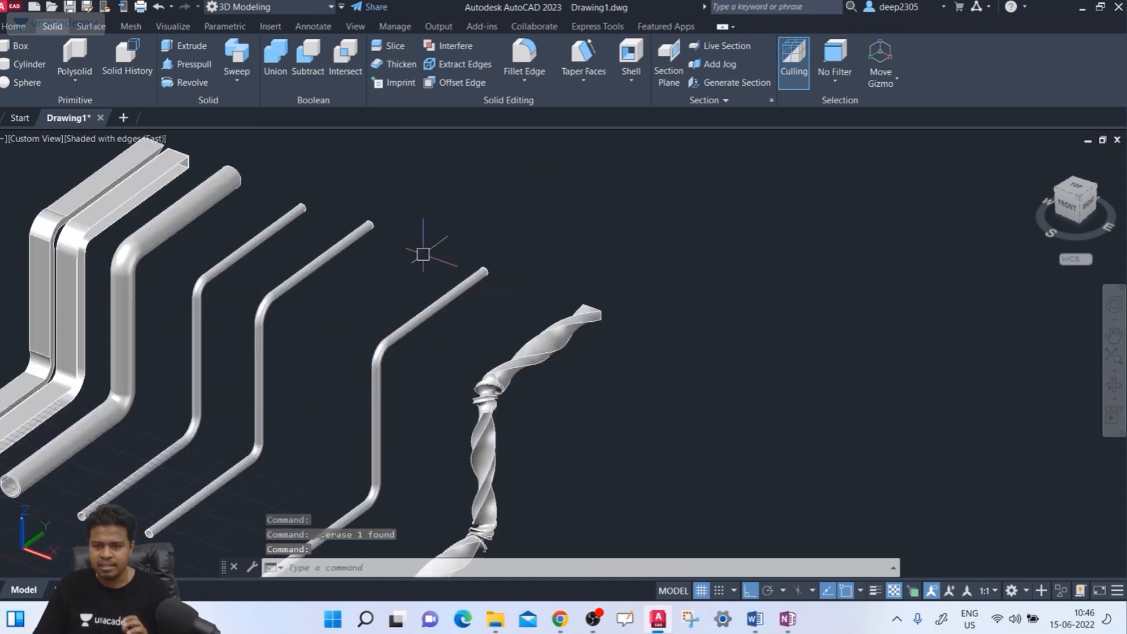
{"action": "scroll", "coordinate": [433, 244], "scroll_direction": "down", "scroll_amount": 2}
{"action": "left_click", "coordinate": [471, 208]}
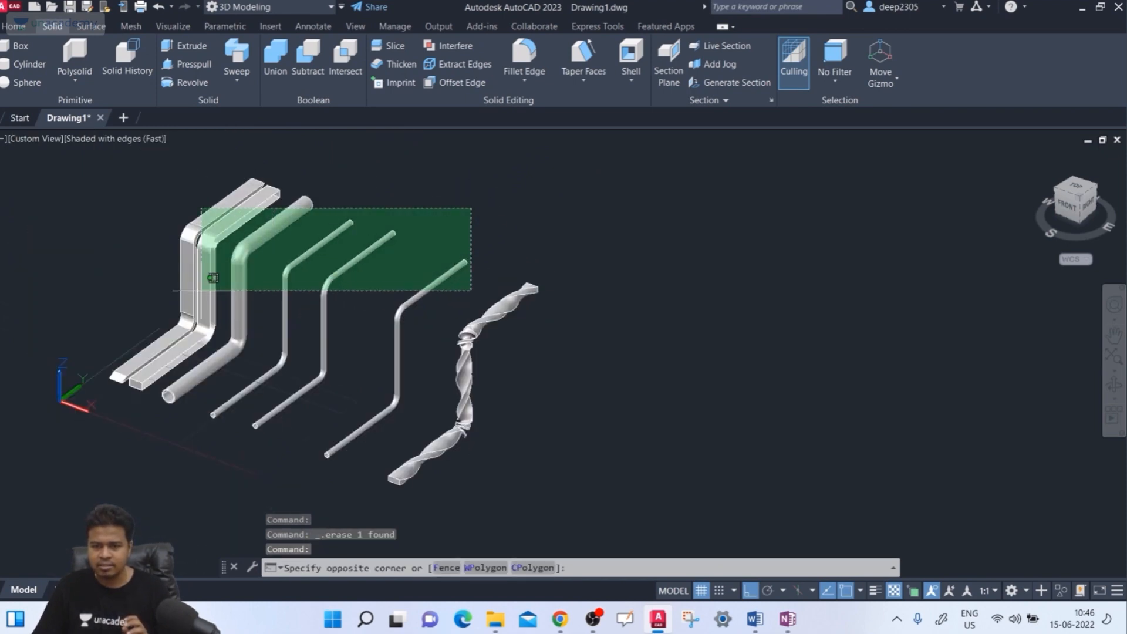
{"action": "left_click", "coordinate": [158, 293]}
{"action": "key", "text": "Delete"}
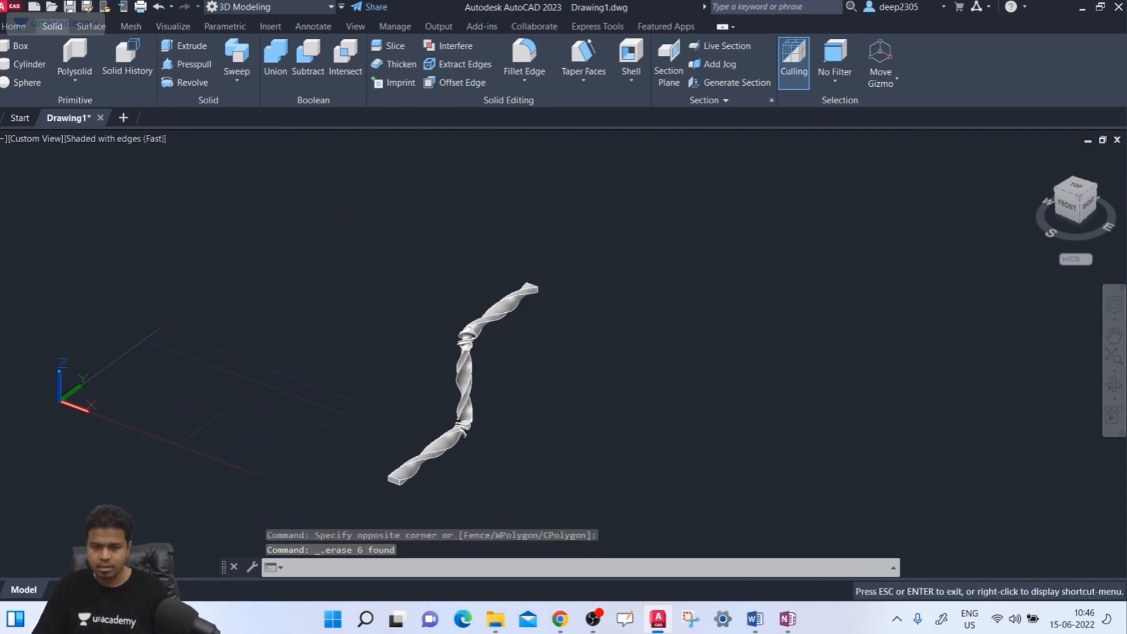
- Draw a small rectangle on the ground plane, well away from the twisted solid
{"action": "scroll", "coordinate": [270, 405], "scroll_direction": "up", "scroll_amount": 3}
{"action": "scroll", "coordinate": [272, 352], "scroll_direction": "down", "scroll_amount": 4}
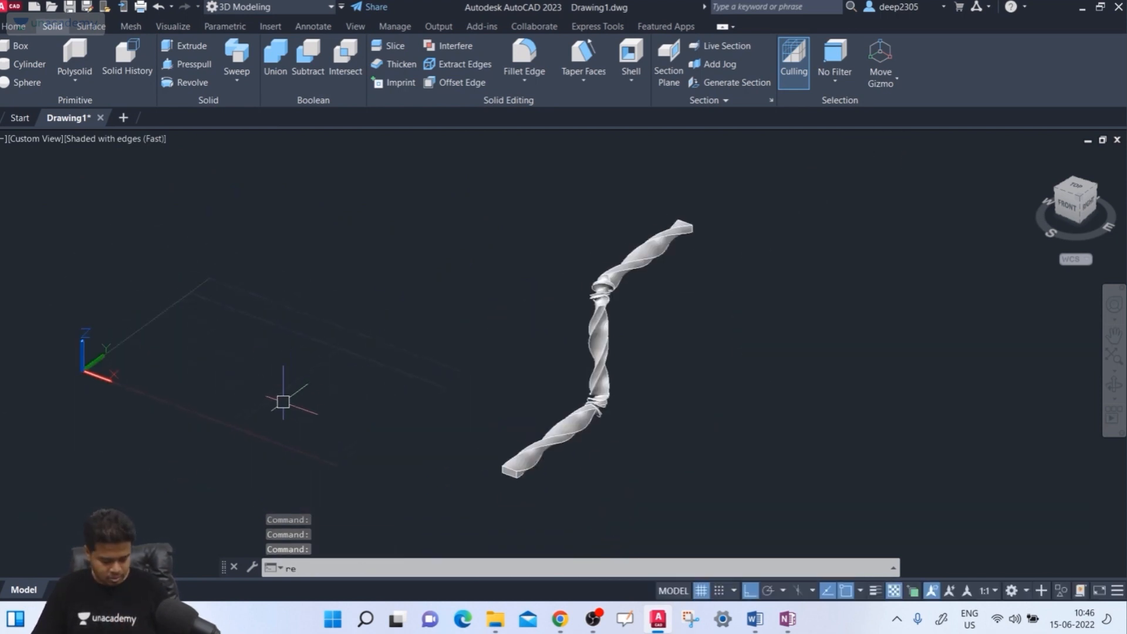
{"action": "type", "text": "rec"}
{"action": "key", "text": "Return"}
{"action": "left_click", "coordinate": [267, 414]}
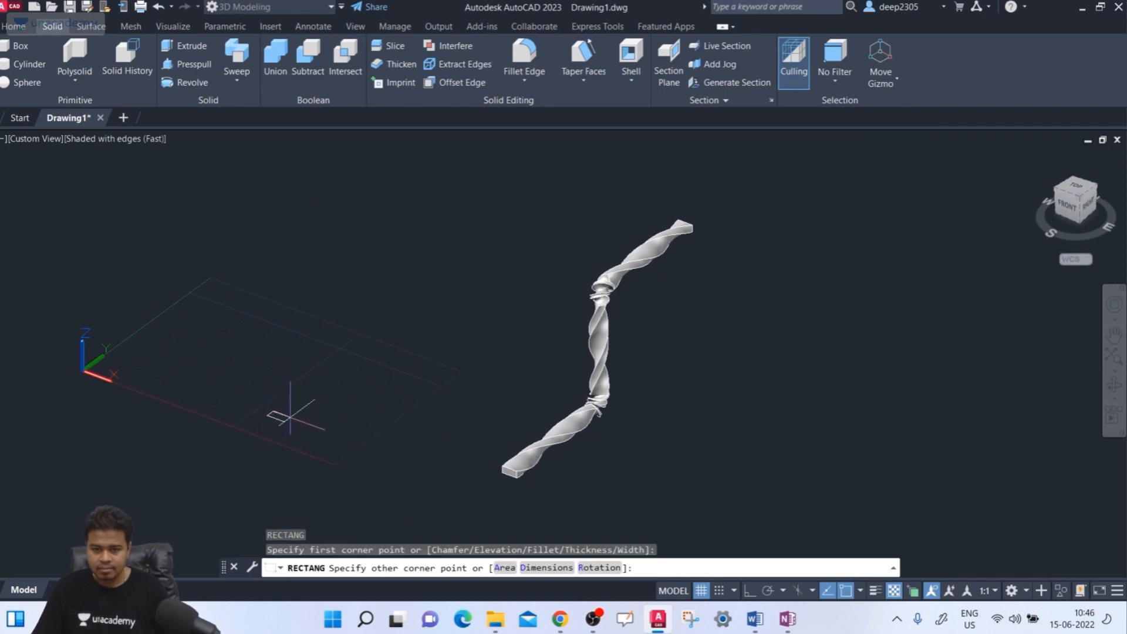
{"action": "left_click", "coordinate": [290, 414]}
{"action": "scroll", "coordinate": [290, 411], "scroll_direction": "up", "scroll_amount": 2}
- Draw a two-segment line path near the rectangle, running along Y on the ground plane and vertically up from its far end
{"action": "type", "text": "l"}
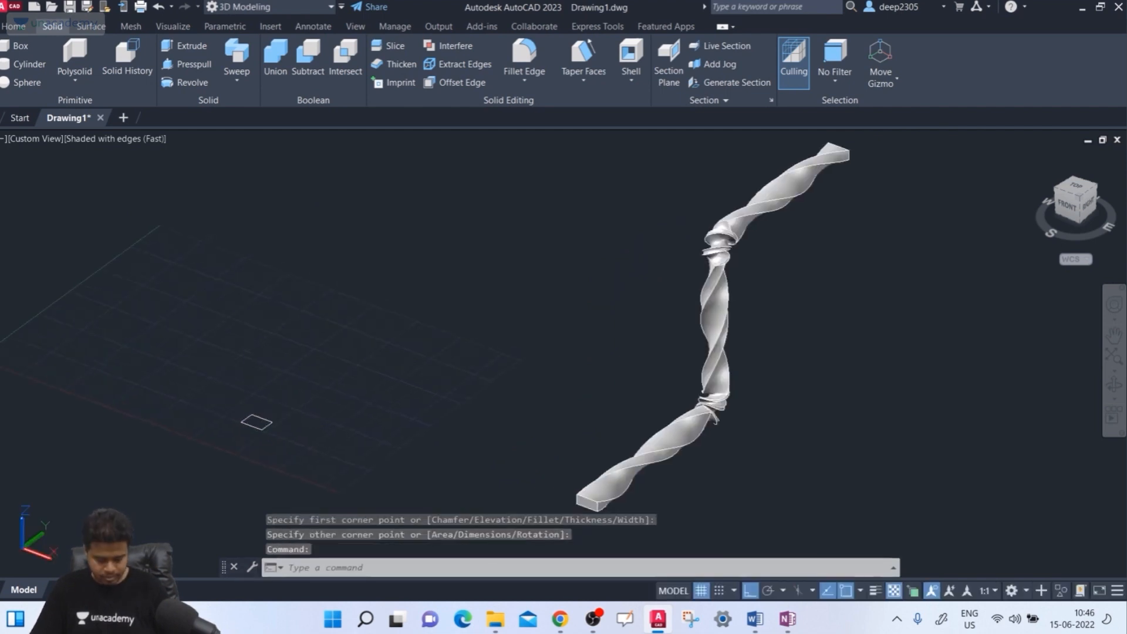
{"action": "key", "text": "Return"}
{"action": "left_click", "coordinate": [282, 399]}
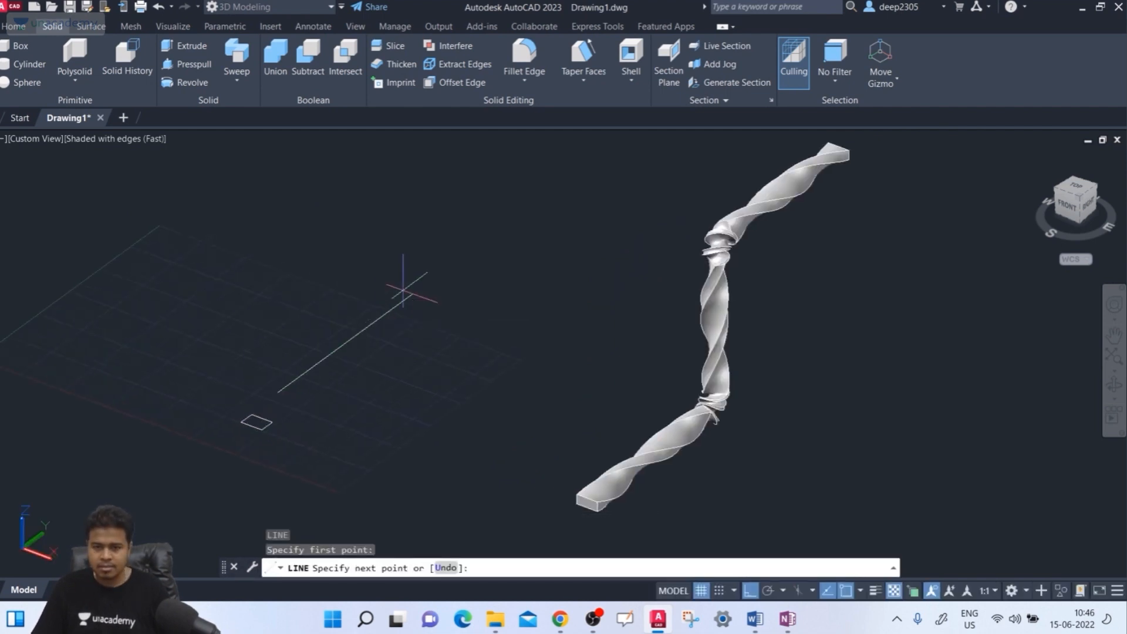
{"action": "left_click", "coordinate": [412, 294]}
{"action": "middle_click_drag", "start_coordinate": [404, 250], "coordinate": [377, 333]}
{"action": "left_click", "coordinate": [347, 239]}
{"action": "key", "text": "Return"}
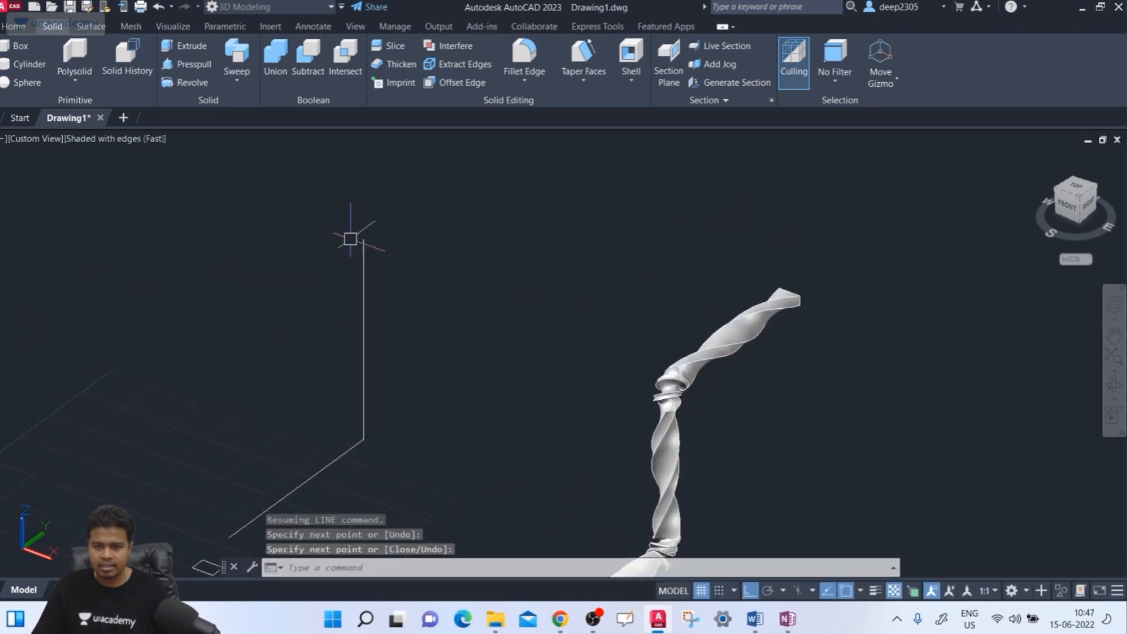
{"action": "type", "text": "f"}
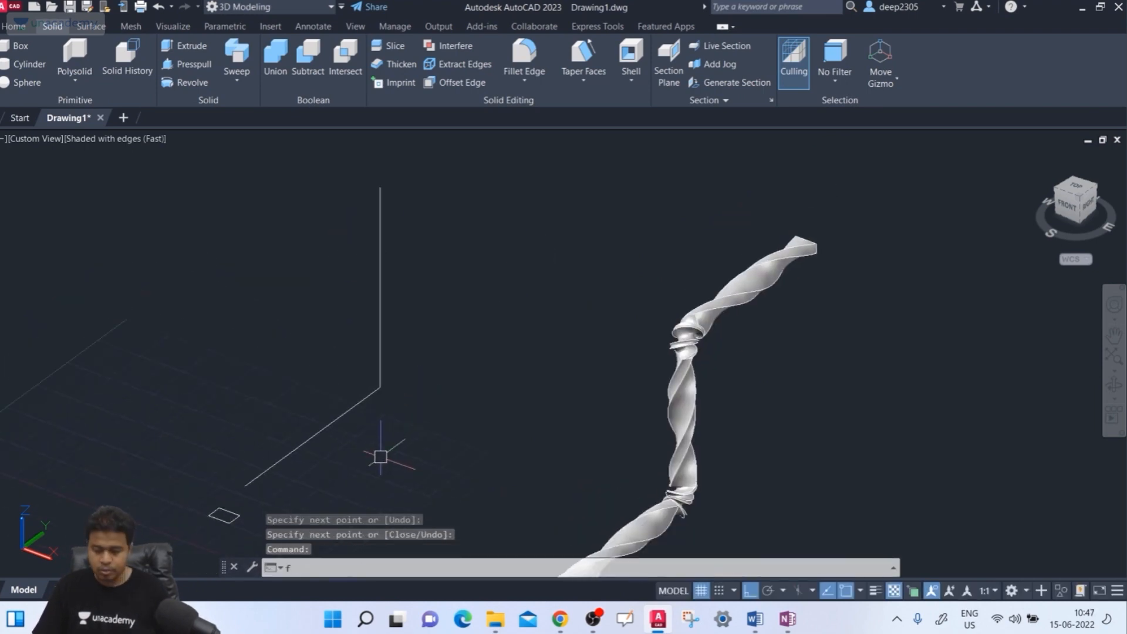
{"action": "key", "text": "Return"}
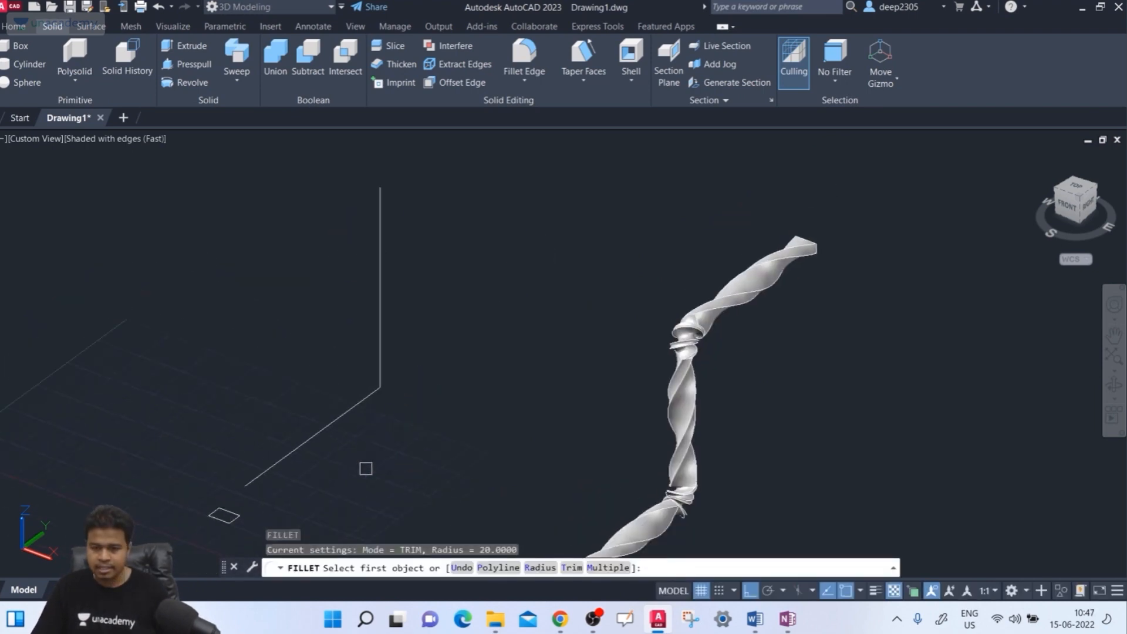
{"action": "left_click", "coordinate": [540, 567]}
{"action": "type", "text": "50"}
{"action": "key", "text": "Return"}
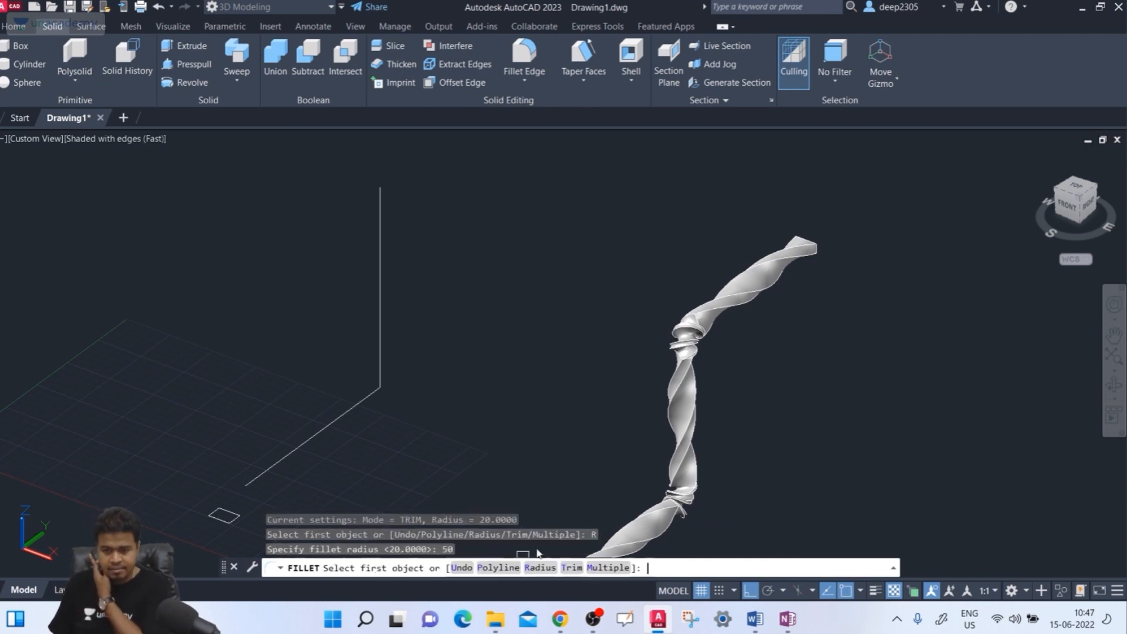
{"action": "left_click", "coordinate": [330, 424]}
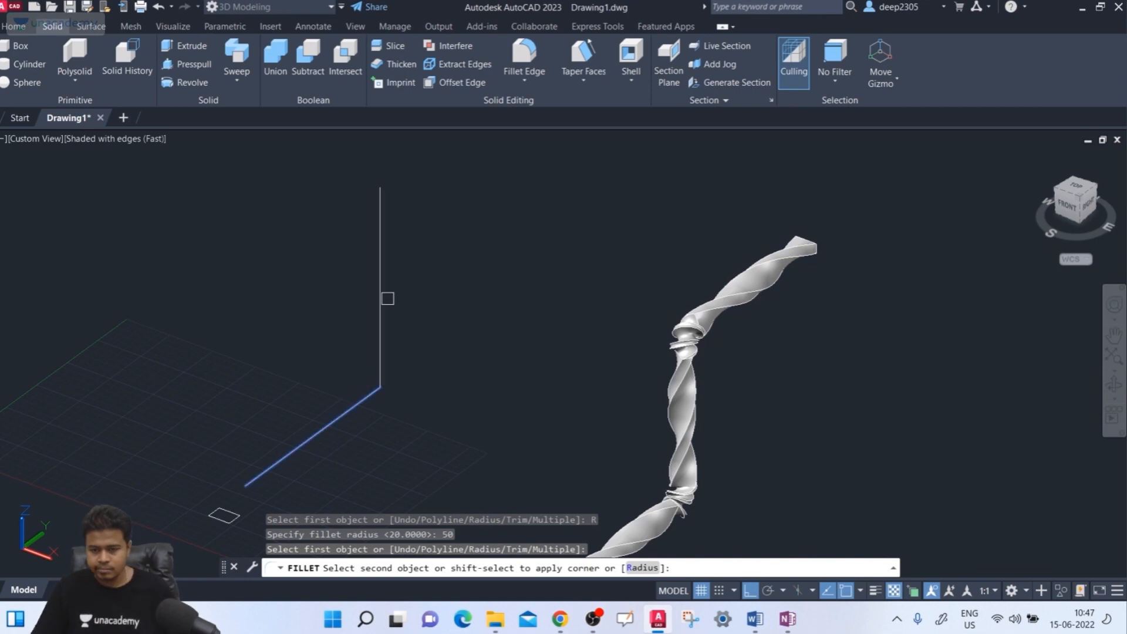
{"action": "key", "text": "Escape"}
{"action": "key", "text": "Escape"}
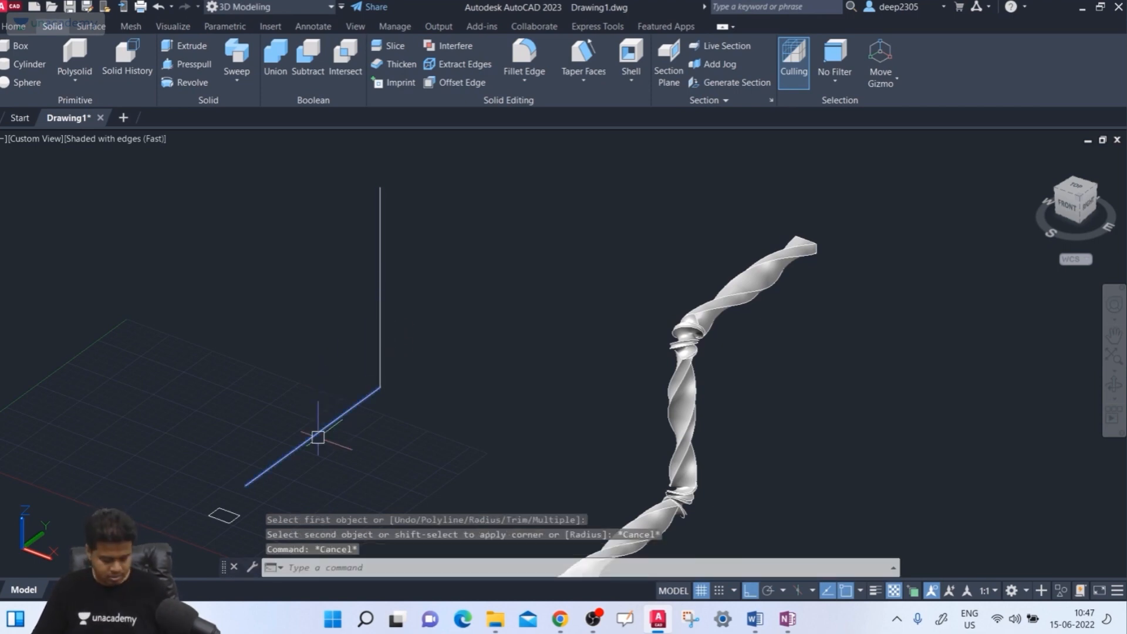
- Fillet the corner between the ground line and the vertical line with a radius of 150
{"action": "key", "text": "Return"}
{"action": "left_click", "coordinate": [501, 568]}
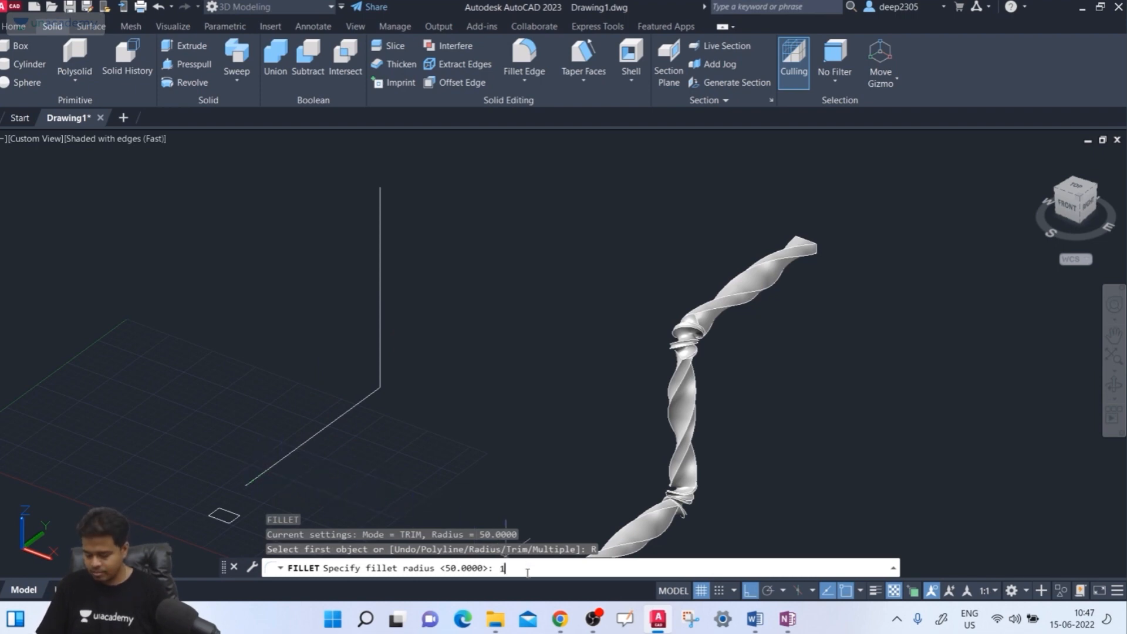
{"action": "key", "text": "Return"}
{"action": "left_click", "coordinate": [346, 415]}
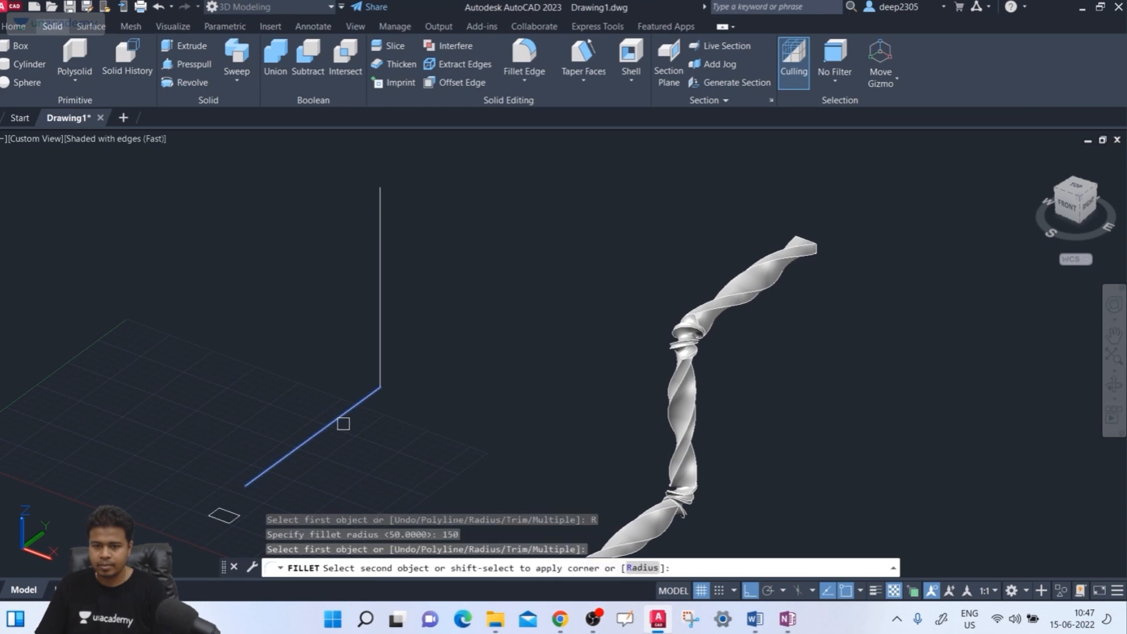
{"action": "left_click", "coordinate": [378, 272]}
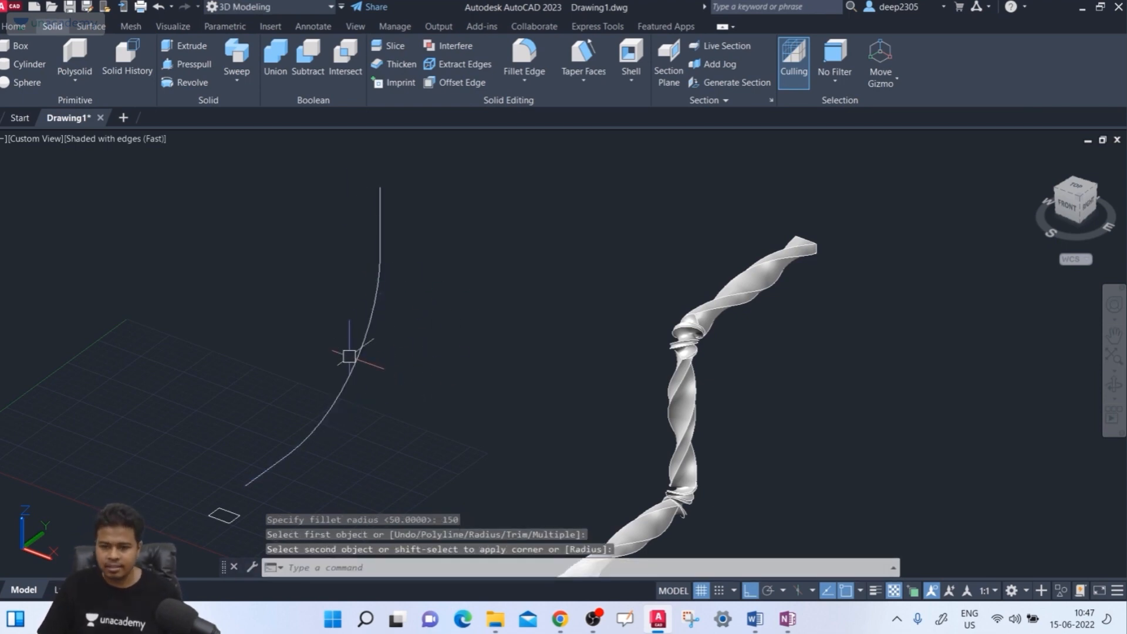
{"action": "key", "text": "Escape"}
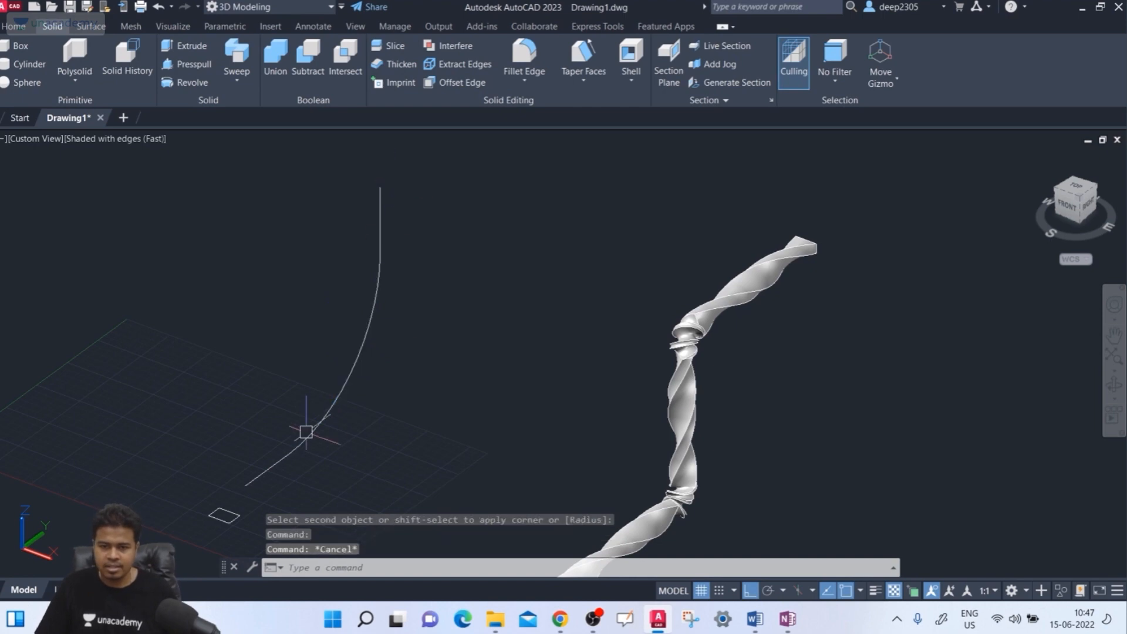
- Join the ground line, the fillet arc and the vertical line into a single sweep path
{"action": "type", "text": "j"}
{"action": "key", "text": "Return"}
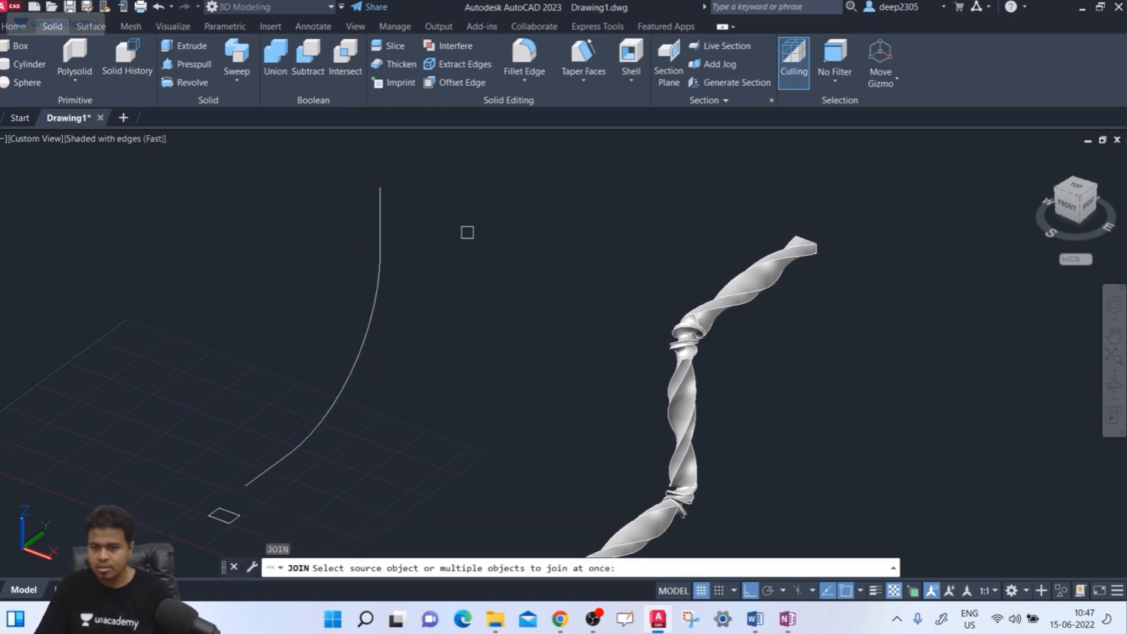
{"action": "left_click", "coordinate": [470, 223]}
{"action": "left_click", "coordinate": [248, 525]}
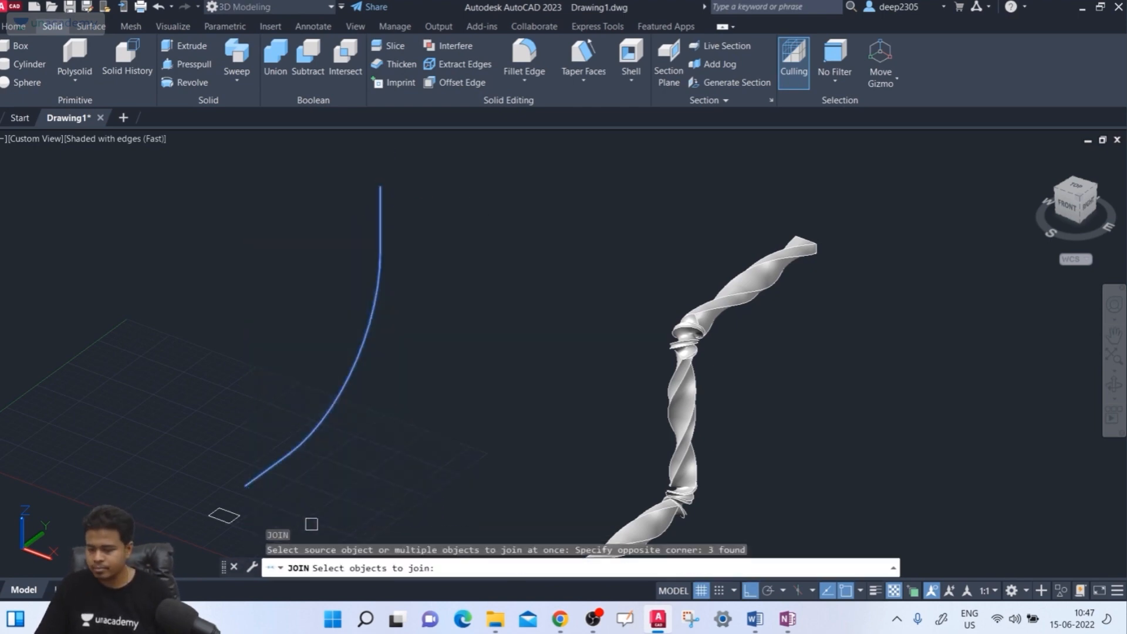
{"action": "key", "text": "Return"}
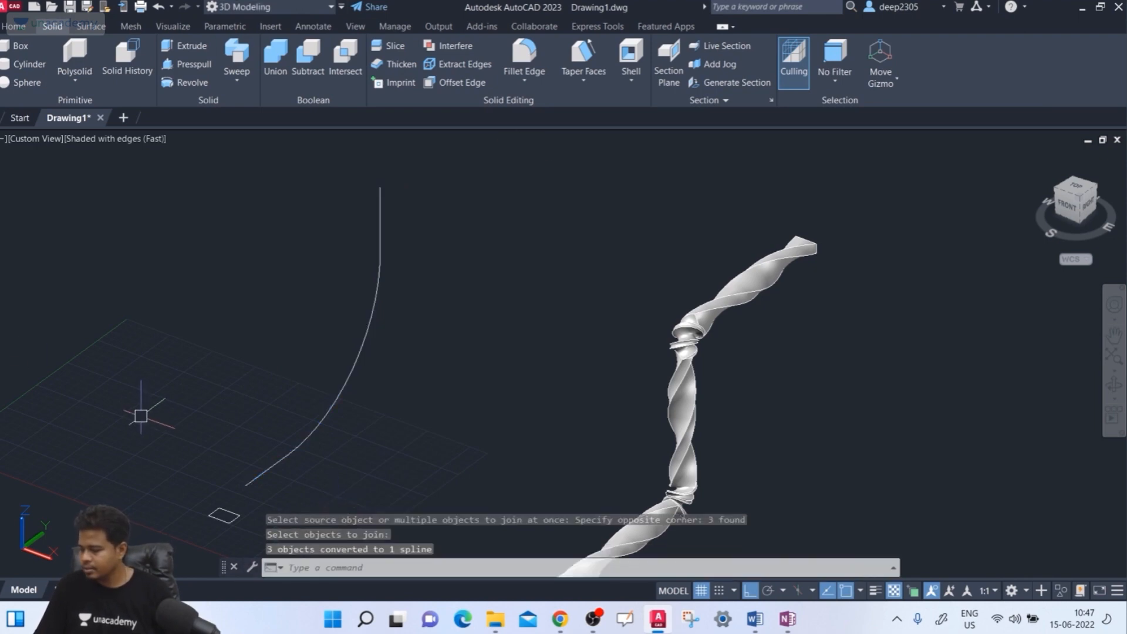
- Sweep the small rectangle along the joined curved path with a twist angle of 1080
{"action": "middle_click_drag", "start_coordinate": [151, 407], "coordinate": [159, 350]}
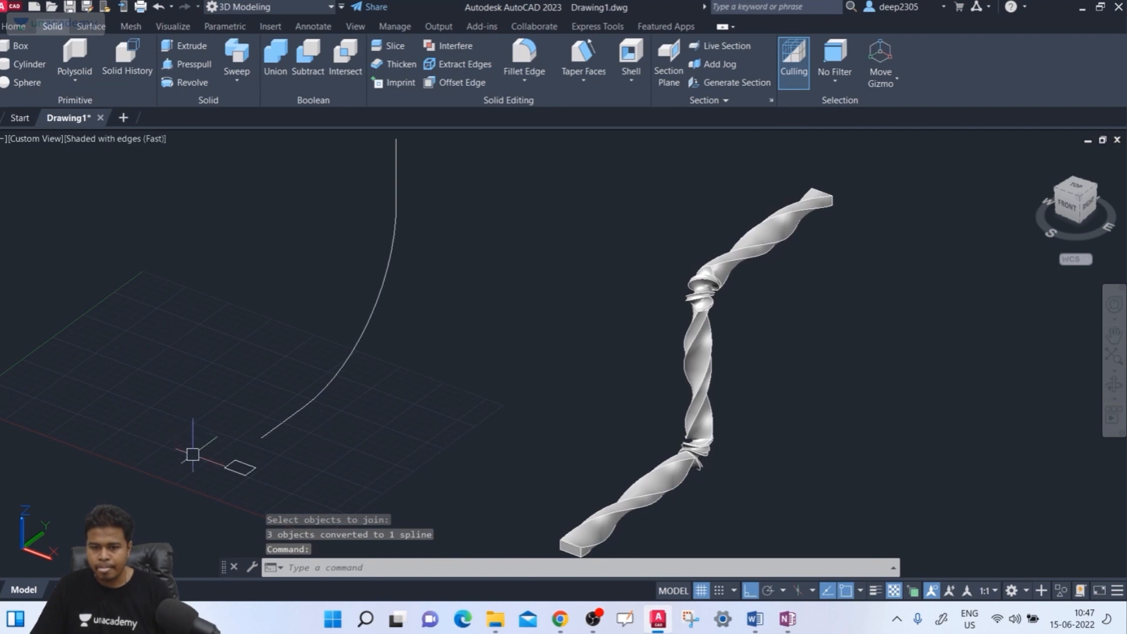
{"action": "scroll", "coordinate": [195, 450], "scroll_direction": "up", "scroll_amount": 2}
{"action": "scroll", "coordinate": [197, 447], "scroll_direction": "down", "scroll_amount": 3}
{"action": "type", "text": "sweep"}
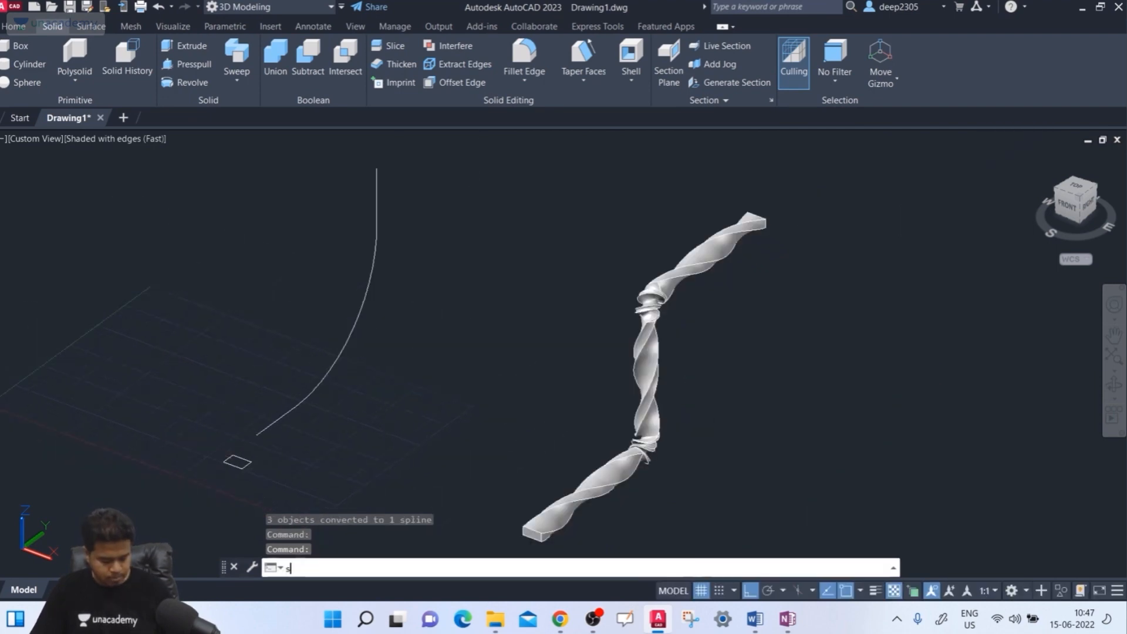
{"action": "key", "text": "Return"}
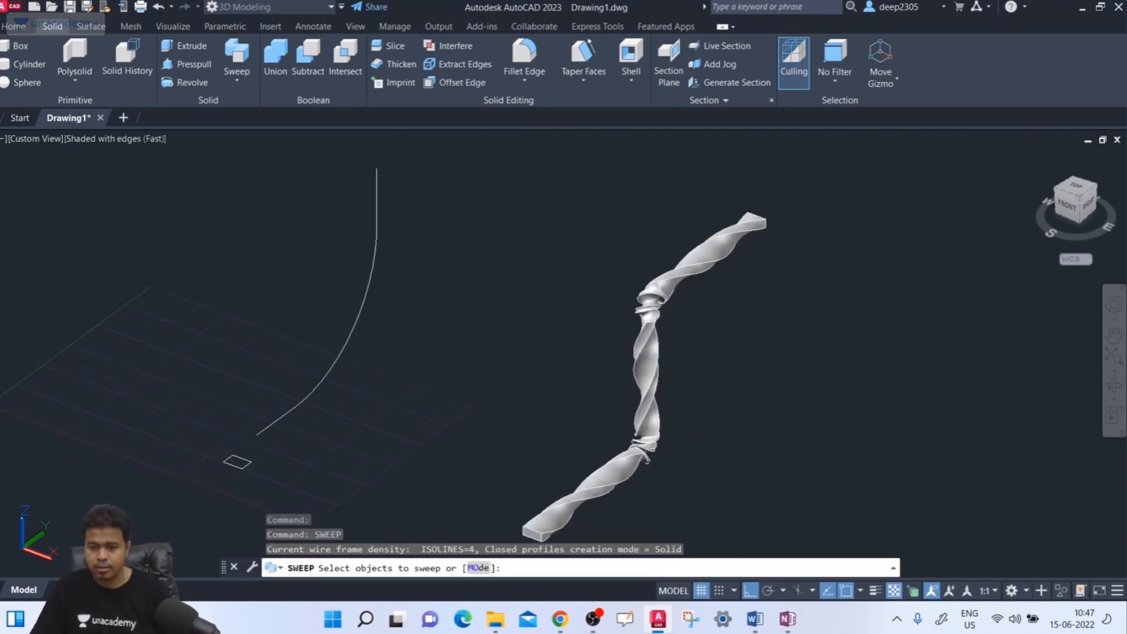
{"action": "left_click", "coordinate": [246, 457]}
{"action": "key", "text": "Return"}
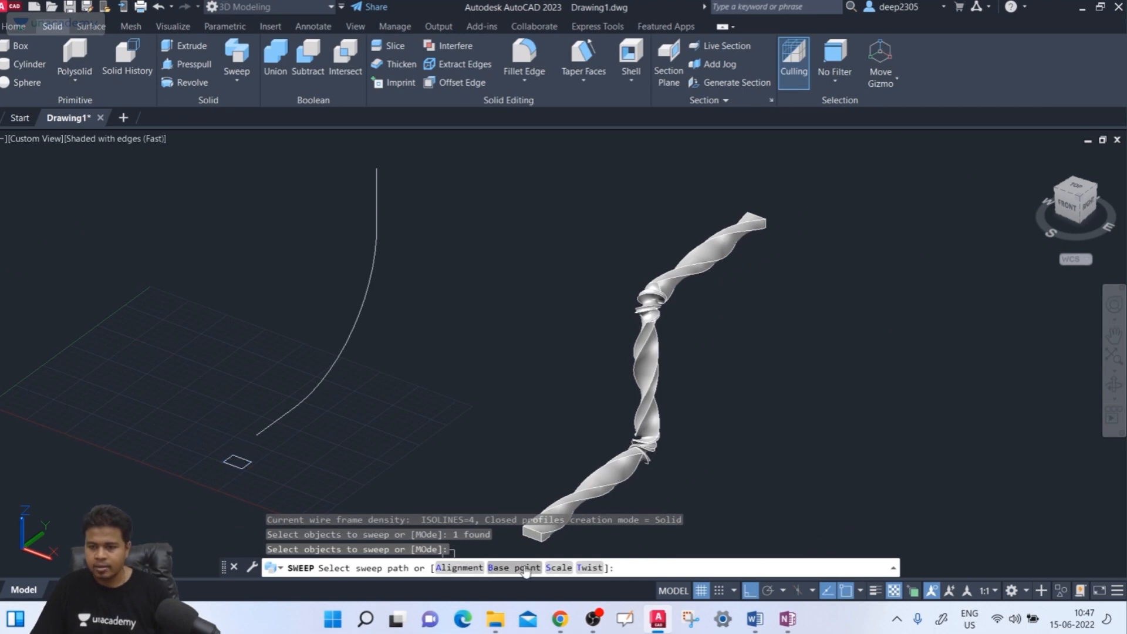
{"action": "left_click", "coordinate": [588, 568]}
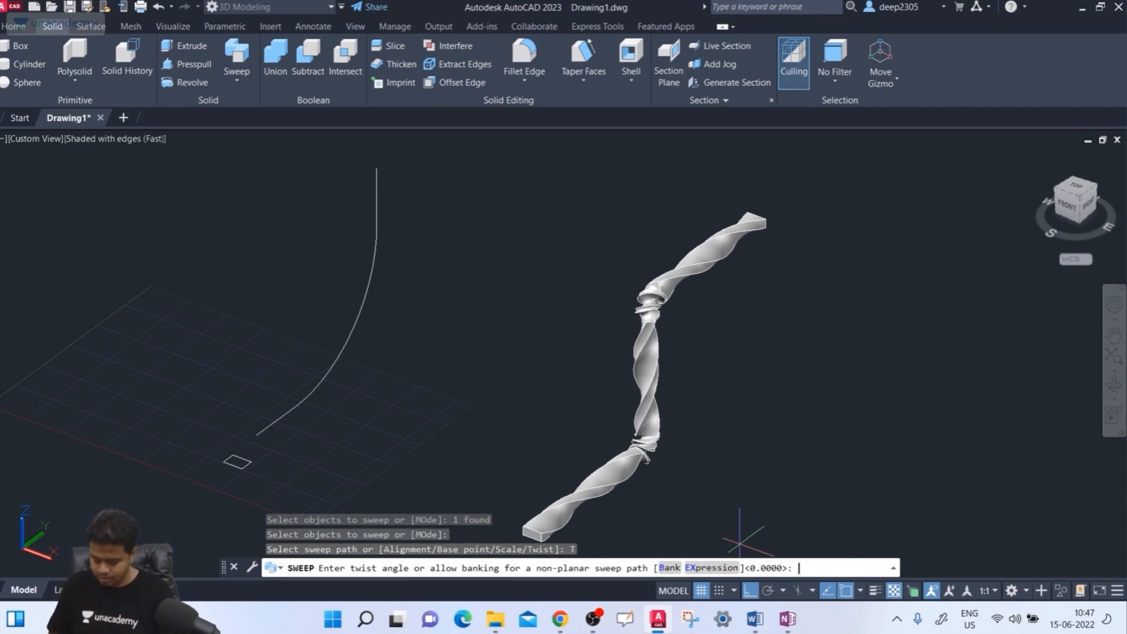
{"action": "key", "text": "Return"}
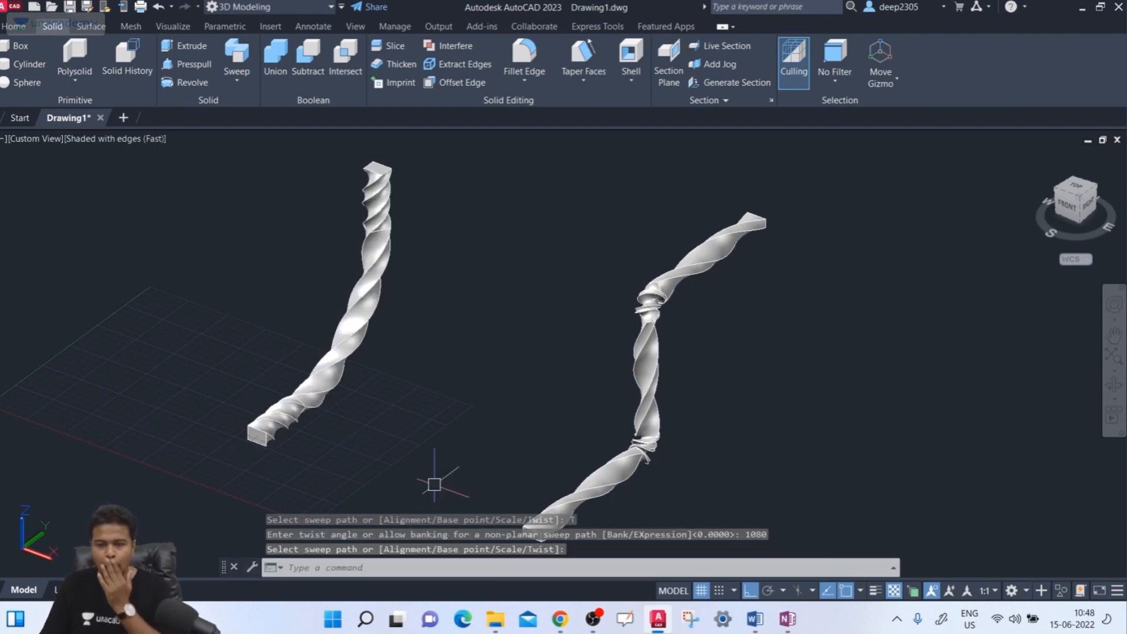
- Examine the smoothly curved twisted solid and compare it with the sharply bent twisted solid from several angles
{"action": "mouse_move", "coordinate": [308, 448]}
{"action": "middle_mouse_down", "text": "shift"}
{"action": "mouse_move", "coordinate": [296, 436]}
{"action": "mouse_move", "coordinate": [344, 386]}
{"action": "mouse_move", "coordinate": [354, 410]}
{"action": "mouse_move", "coordinate": [313, 427]}
{"action": "mouse_move", "coordinate": [270, 415]}
{"action": "mouse_move", "coordinate": [288, 445]}
{"action": "middle_mouse_up", "text": "shift"}
{"action": "scroll", "coordinate": [267, 414], "scroll_direction": "up", "scroll_amount": 2}
{"action": "scroll", "coordinate": [288, 435], "scroll_direction": "down", "scroll_amount": 5}
{"action": "scroll", "coordinate": [288, 445], "scroll_direction": "up", "scroll_amount": 3}
{"action": "scroll", "coordinate": [272, 415], "scroll_direction": "down", "scroll_amount": 3}
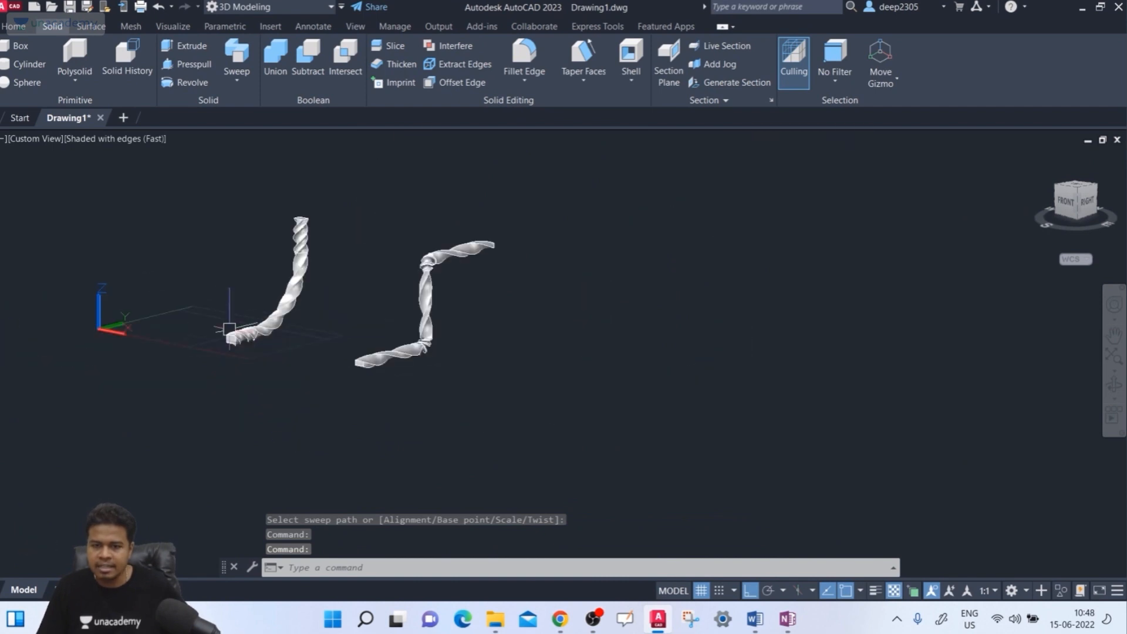
{"action": "middle_click_drag", "start_coordinate": [264, 353], "coordinate": [259, 334], "text": "shift"}
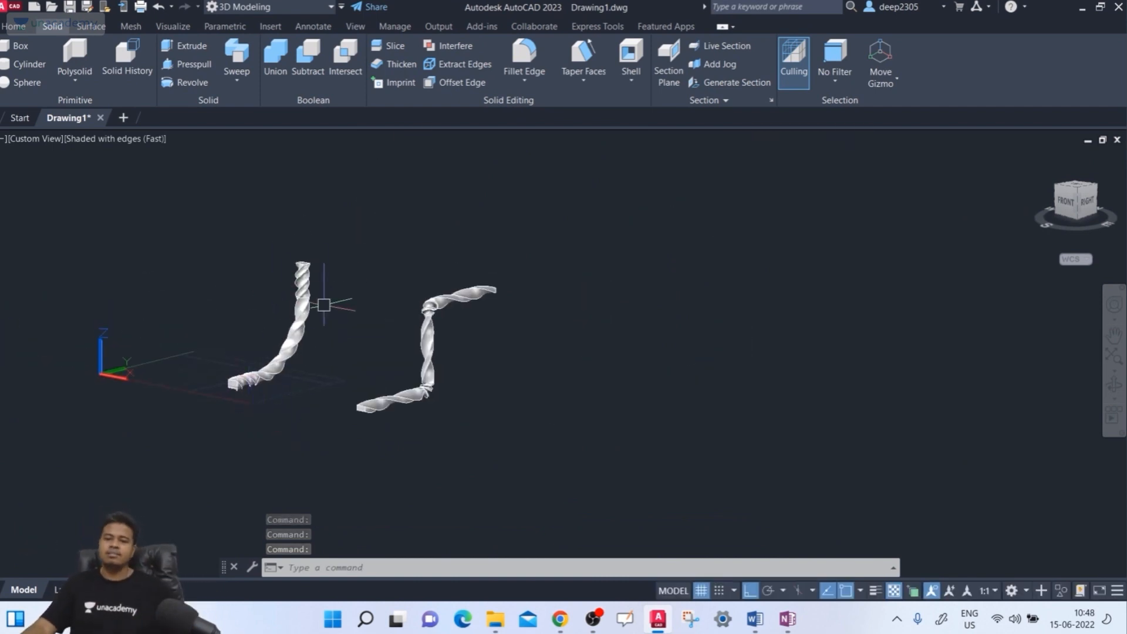
{"action": "mouse_move", "coordinate": [288, 380]}
{"action": "middle_mouse_down", "text": "shift"}
{"action": "mouse_move", "coordinate": [247, 428]}
{"action": "mouse_move", "coordinate": [277, 438]}
{"action": "mouse_move", "coordinate": [247, 390]}
{"action": "middle_mouse_up", "text": "shift"}
{"action": "scroll", "coordinate": [232, 353], "scroll_direction": "up", "scroll_amount": 3}
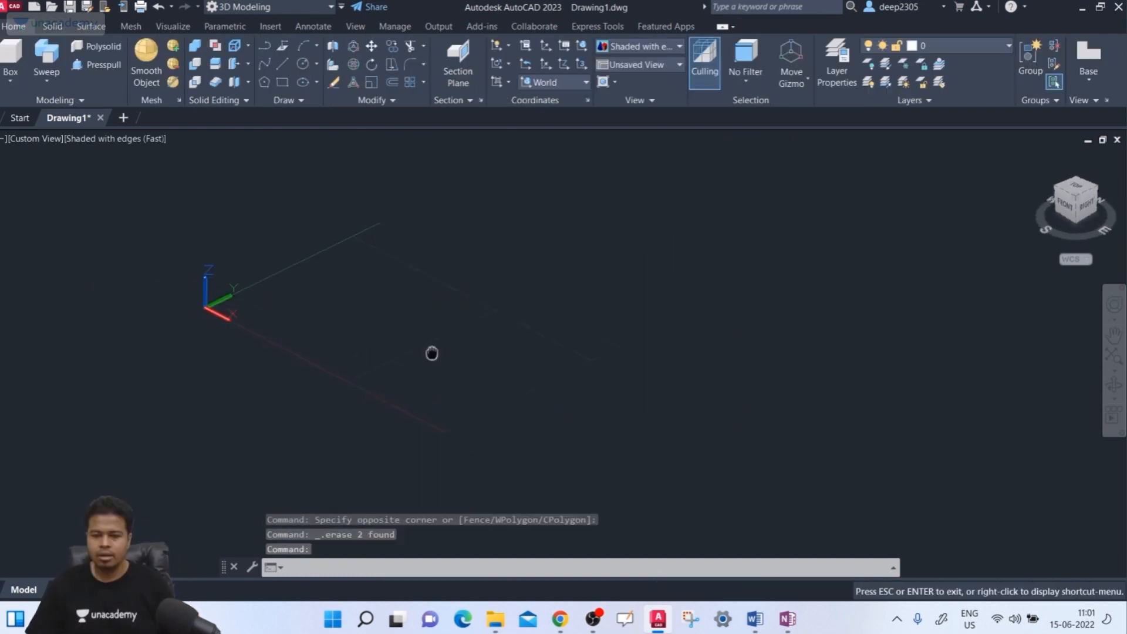
- Draw a two-segment line path in the empty drawing, running along Y on the ground plane and vertically up from its far end
{"action": "middle_click_drag", "start_coordinate": [432, 354], "coordinate": [421, 354], "text": "shift"}
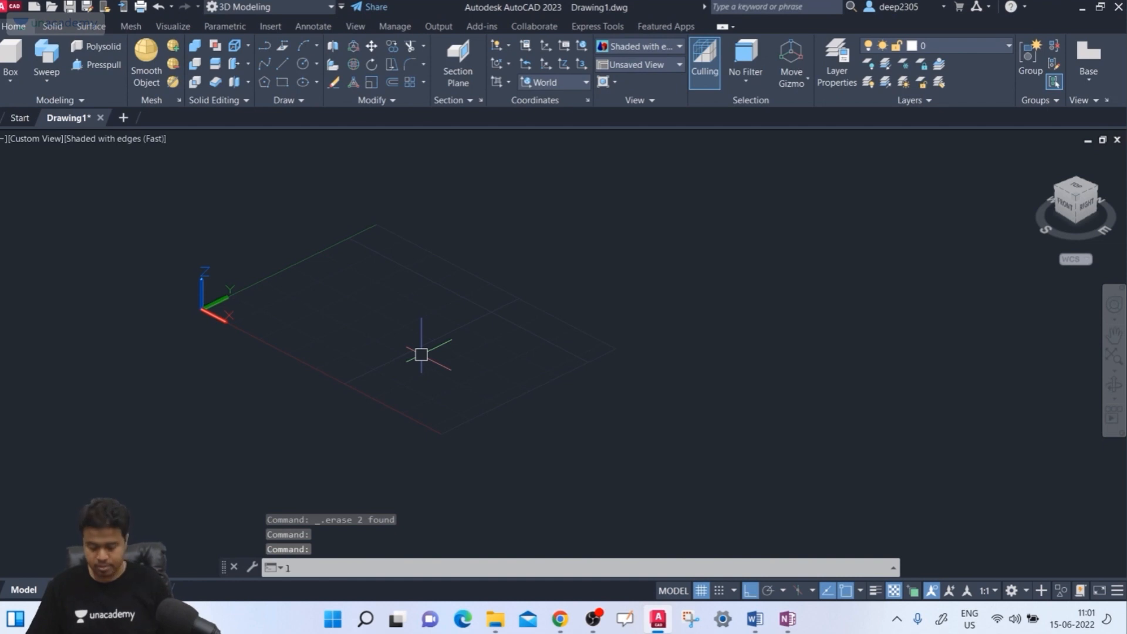
{"action": "key", "text": "Return"}
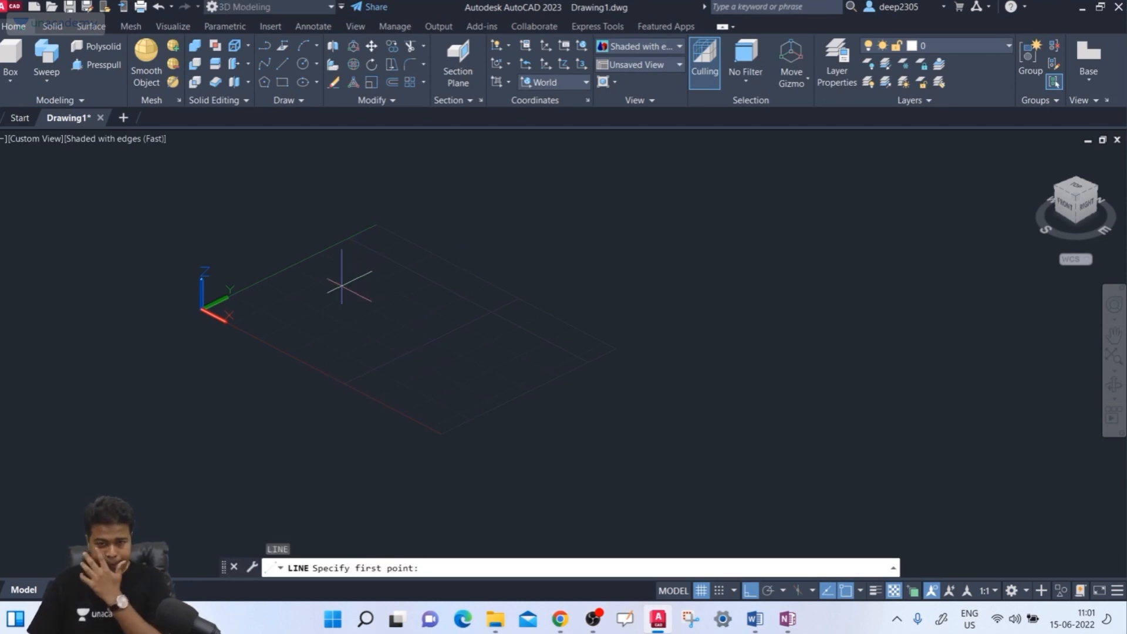
{"action": "middle_click_drag", "start_coordinate": [342, 286], "coordinate": [340, 333], "text": "shift"}
{"action": "left_click", "coordinate": [333, 368]}
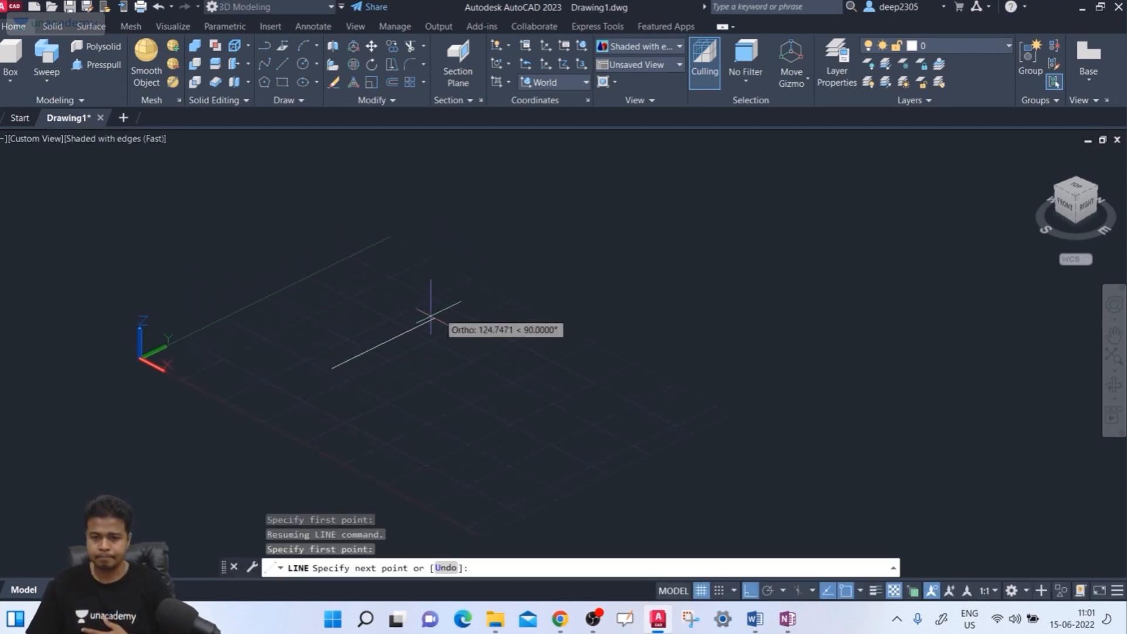
{"action": "left_click", "coordinate": [496, 297]}
{"action": "middle_click_drag", "start_coordinate": [496, 196], "coordinate": [460, 219], "text": "shift"}
{"action": "left_click", "coordinate": [461, 207]}
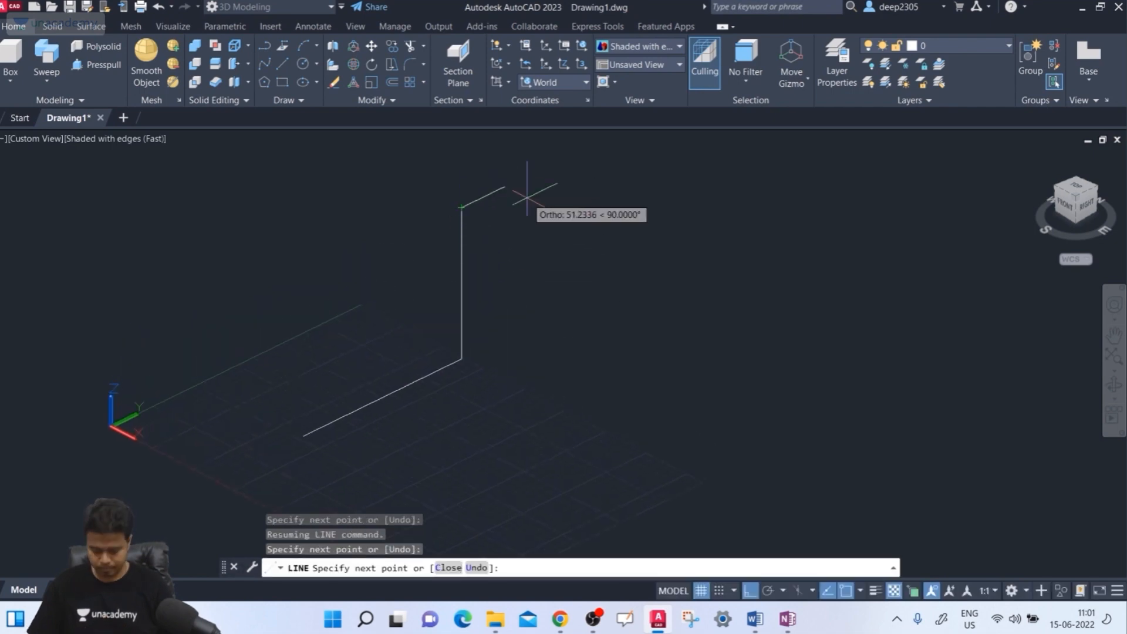
{"action": "key", "text": "Return"}
{"action": "middle_click_drag", "start_coordinate": [522, 270], "coordinate": [502, 270]}
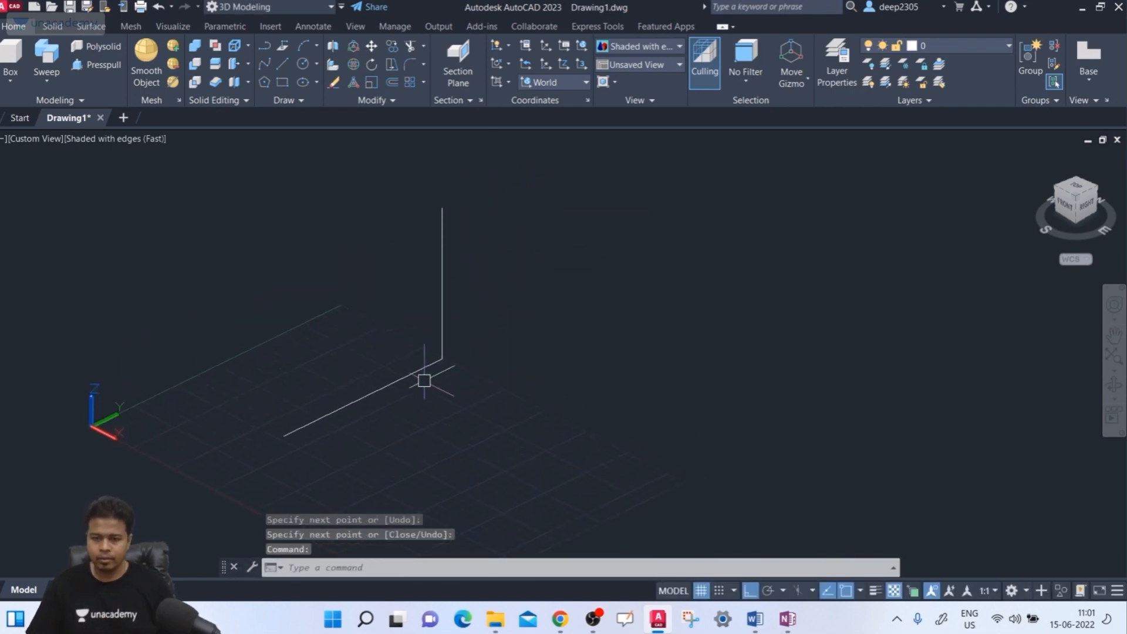
- Try to fillet the corner between the ground line and the vertical line with a radius of 150
{"action": "type", "text": "f"}
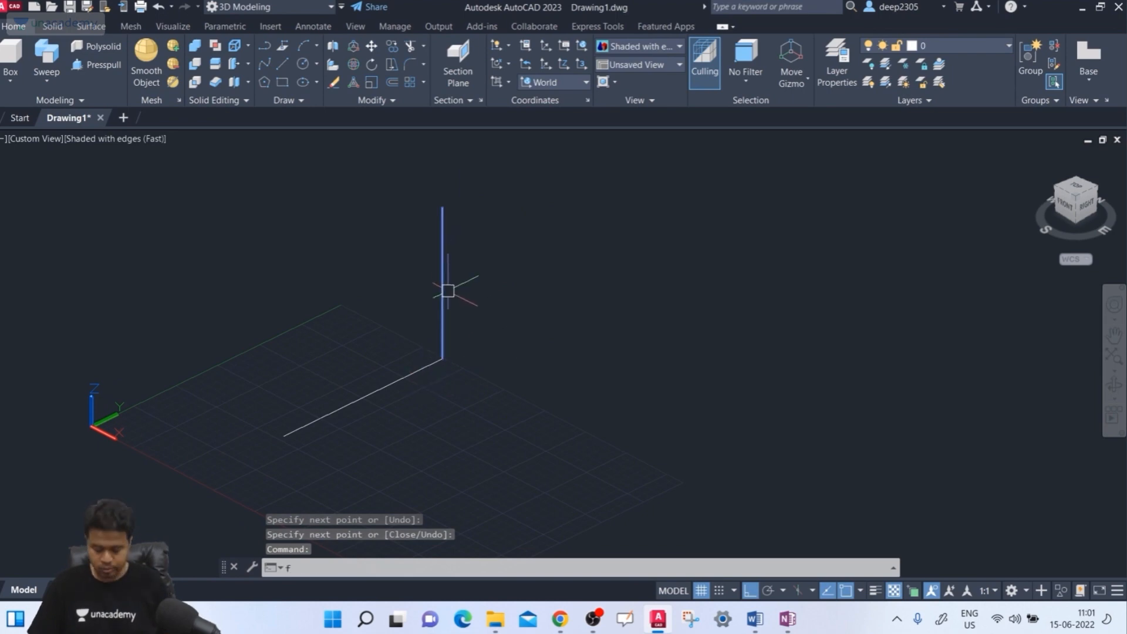
{"action": "key", "text": "Return"}
{"action": "left_click", "coordinate": [545, 567]}
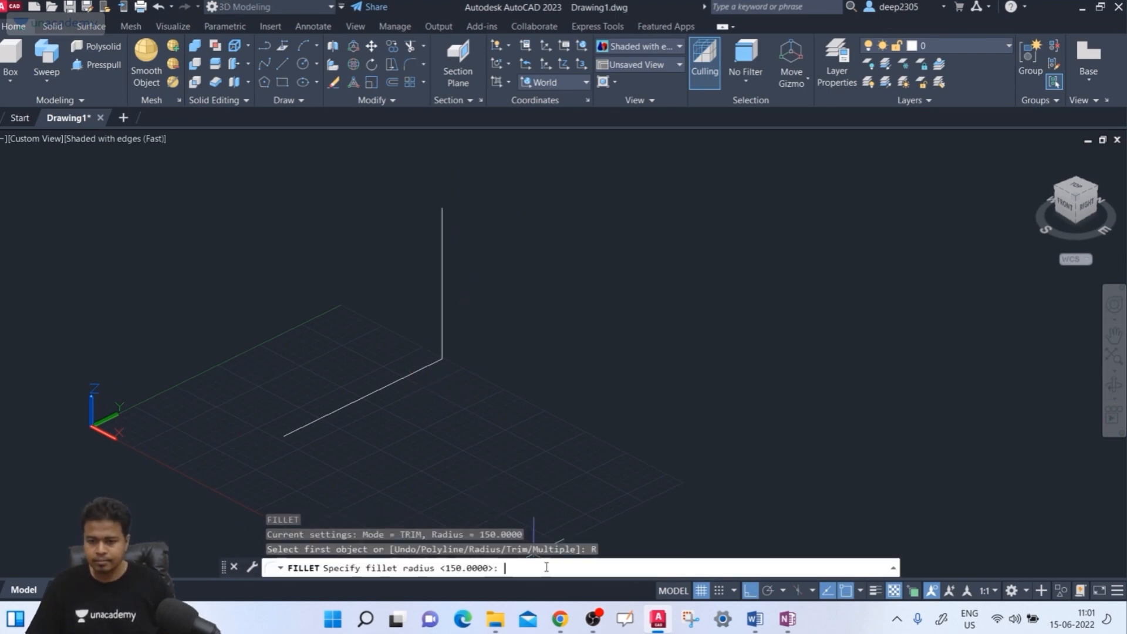
{"action": "key", "text": "Return"}
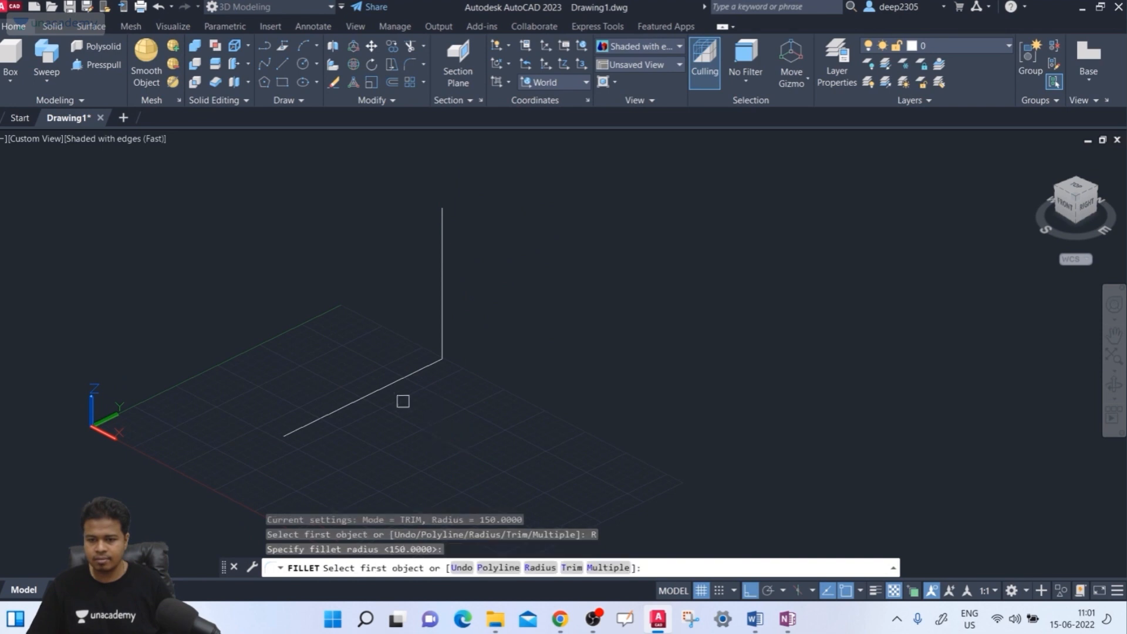
{"action": "left_click", "coordinate": [394, 389]}
{"action": "left_click", "coordinate": [440, 323]}
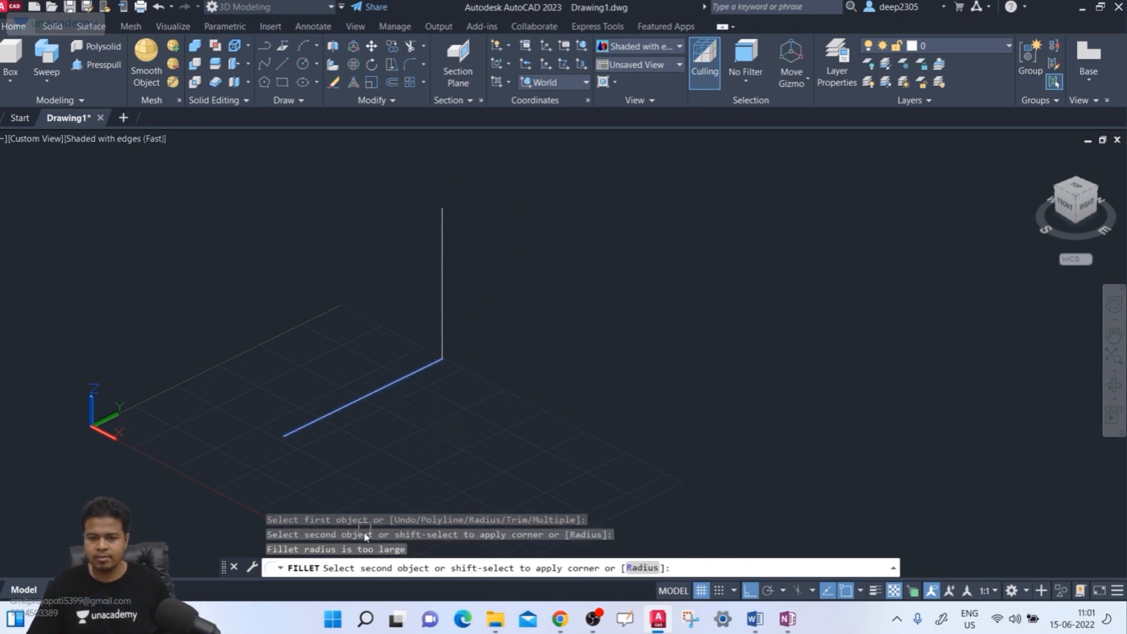
{"action": "key", "text": "Escape"}
- Fillet the corner between the ground line and the vertical line with a radius of 80
{"action": "type", "text": "f"}
{"action": "key", "text": "Return"}
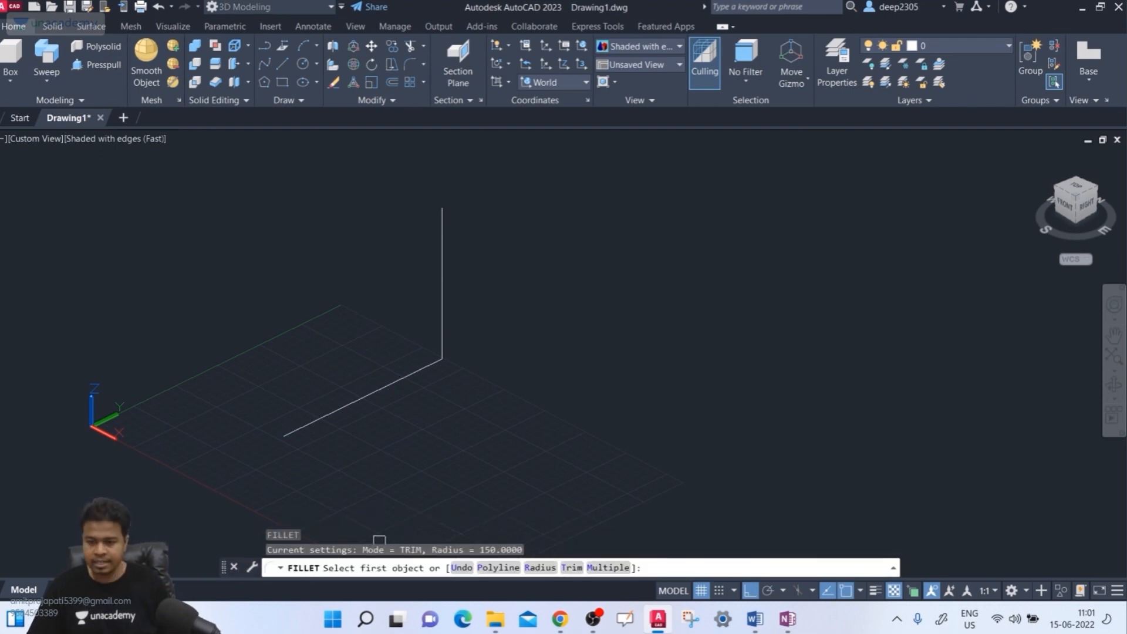
{"action": "left_click", "coordinate": [540, 568]}
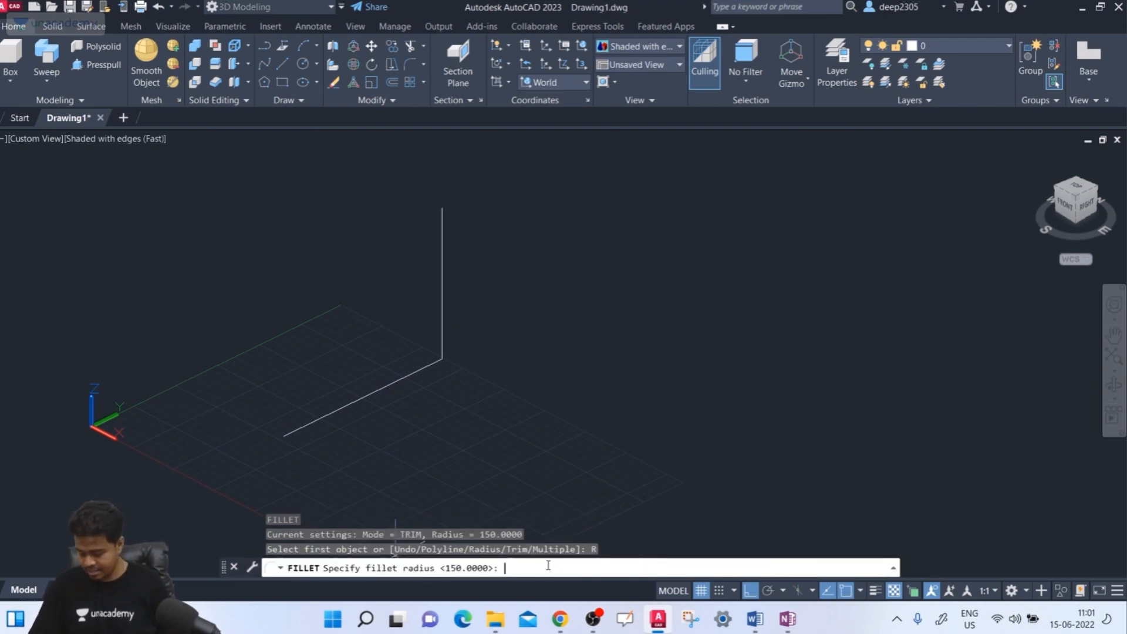
{"action": "type", "text": "80"}
{"action": "key", "text": "Return"}
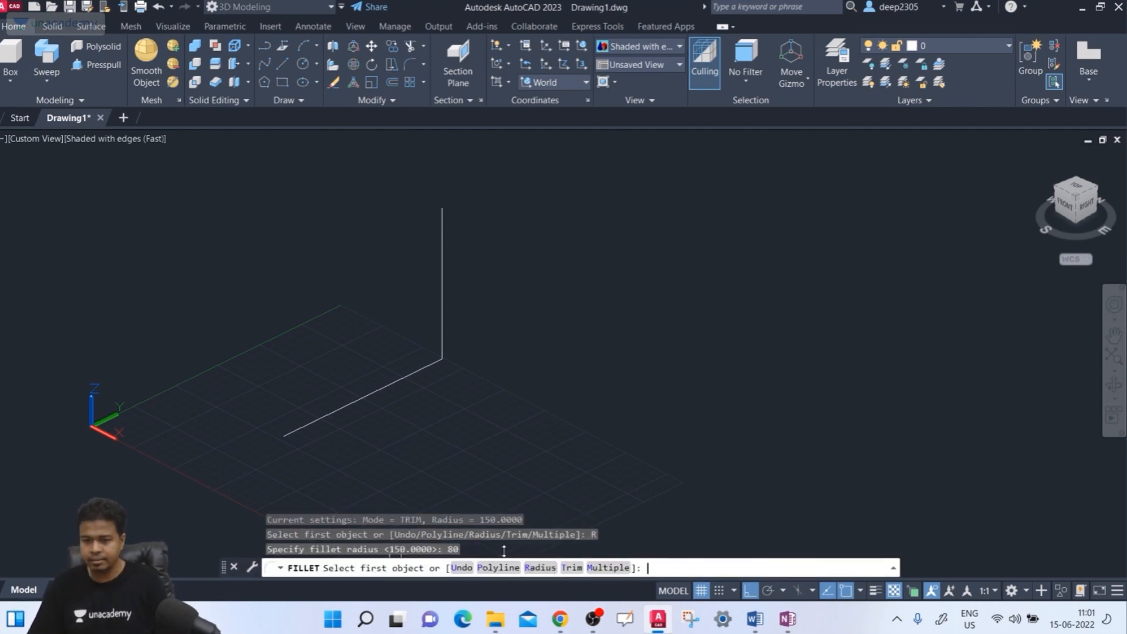
{"action": "left_click", "coordinate": [390, 386]}
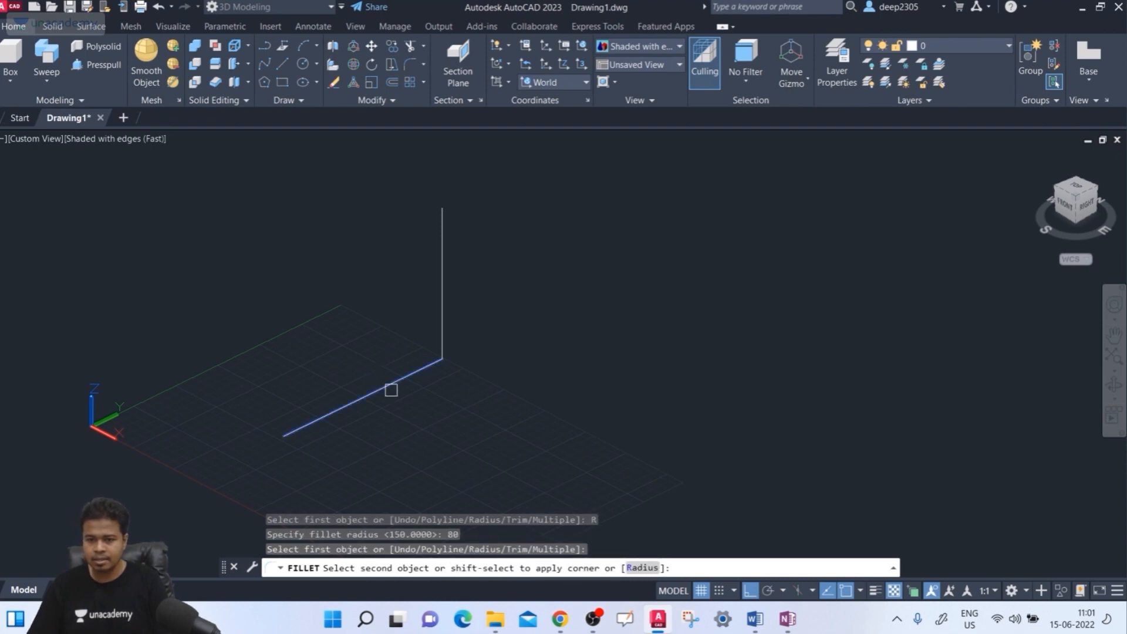
{"action": "left_click", "coordinate": [442, 310]}
{"action": "middle_click_drag", "start_coordinate": [465, 367], "coordinate": [450, 369]}
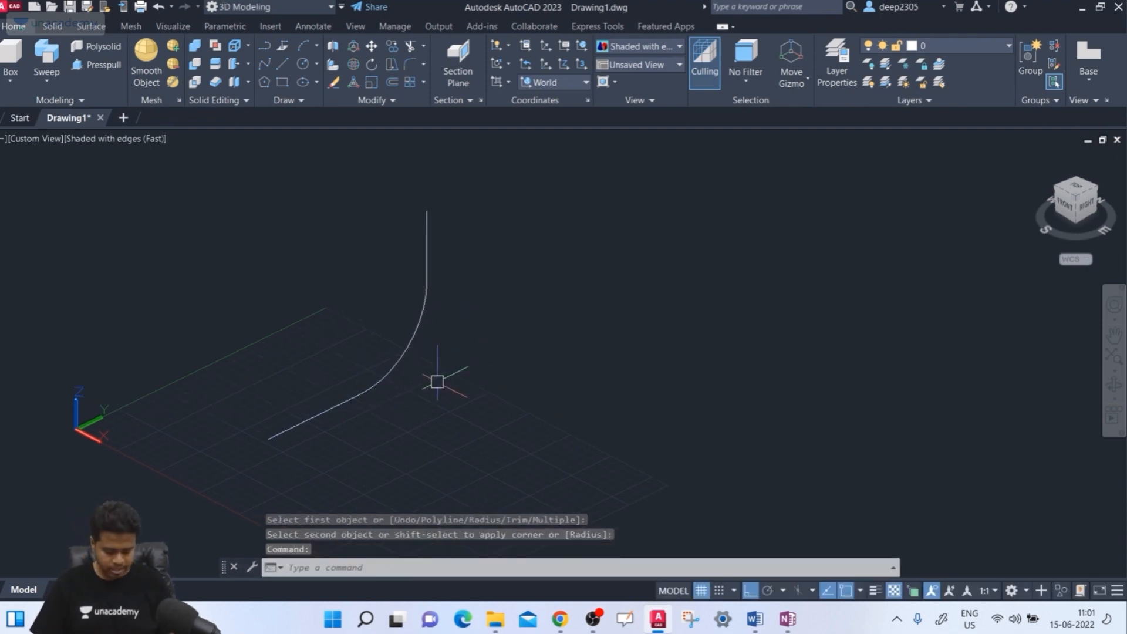
- Join the two lines and the radius 80 fillet arc into one continuous path
{"action": "type", "text": "c"}
{"action": "key", "text": "BackSpace"}
{"action": "type", "text": "j"}
{"action": "key", "text": "Return"}
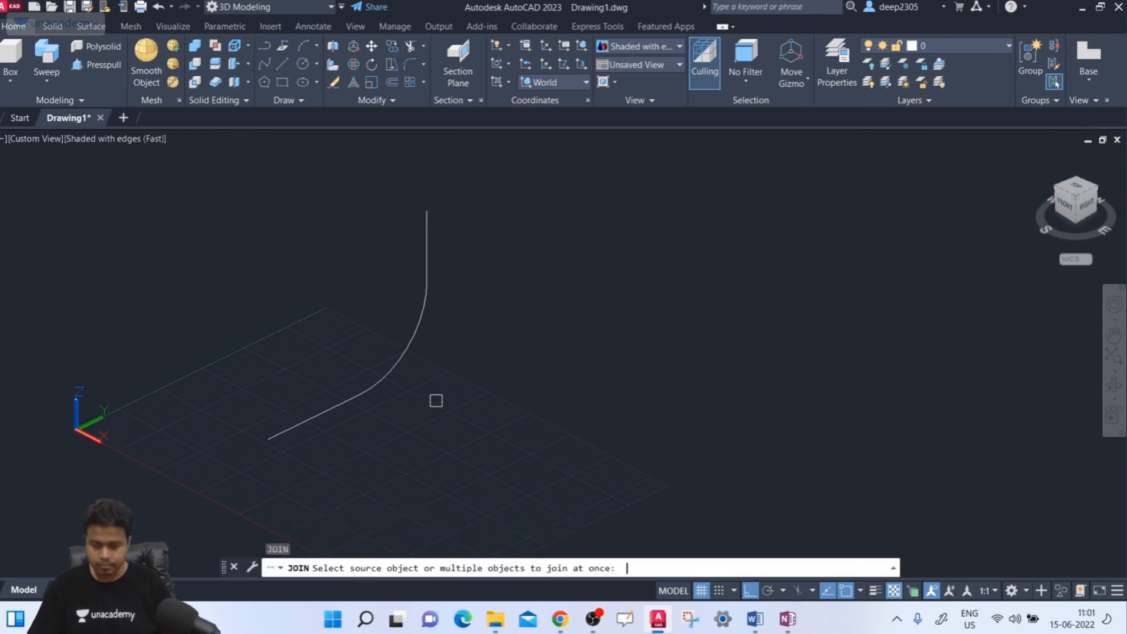
{"action": "left_click", "coordinate": [537, 256]}
{"action": "left_click", "coordinate": [335, 427]}
{"action": "key", "text": "Return"}
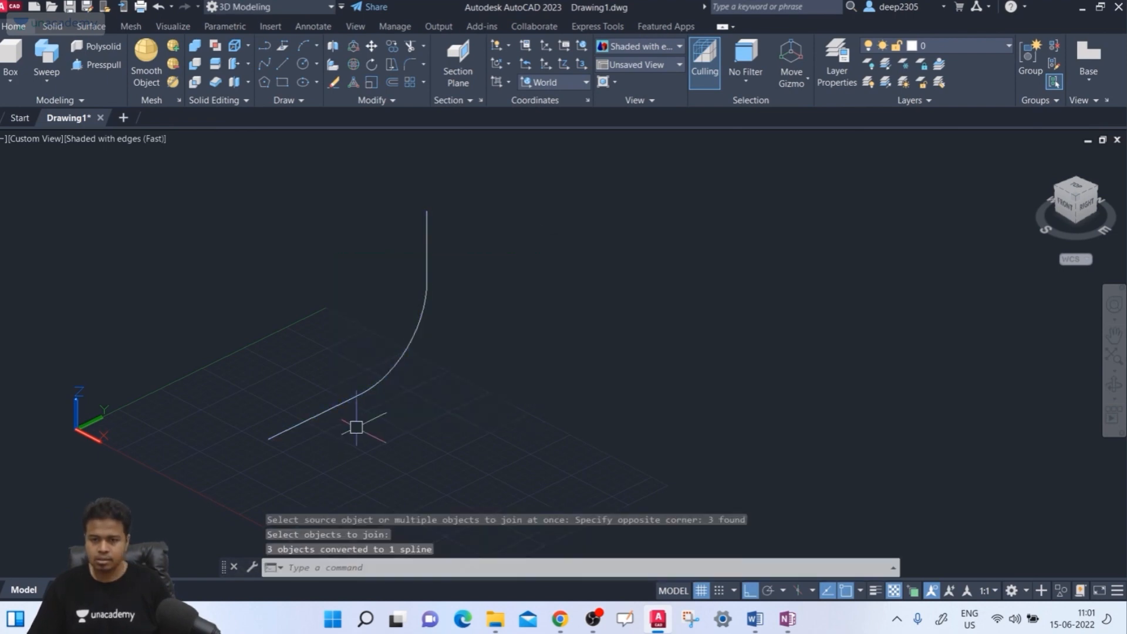
{"action": "left_click", "coordinate": [359, 395]}
{"action": "key", "text": "Escape"}
{"action": "middle_click_drag", "start_coordinate": [418, 425], "coordinate": [375, 421]}
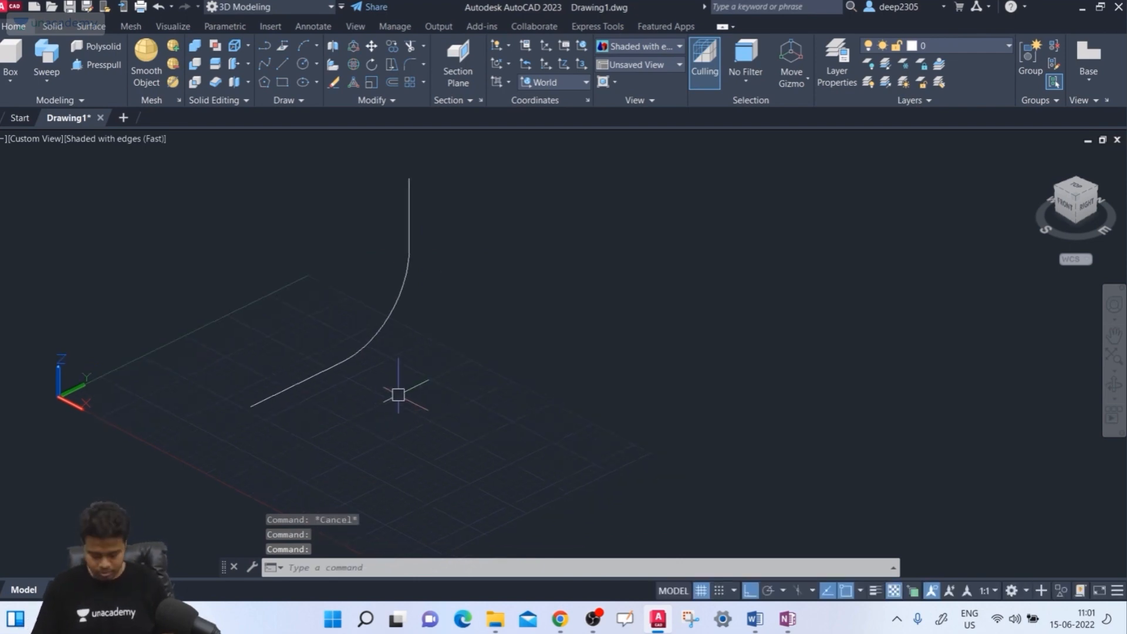
- Draw a separate straight line along Y on the ground plane, beside the curved path
{"action": "type", "text": "l"}
{"action": "key", "text": "Return"}
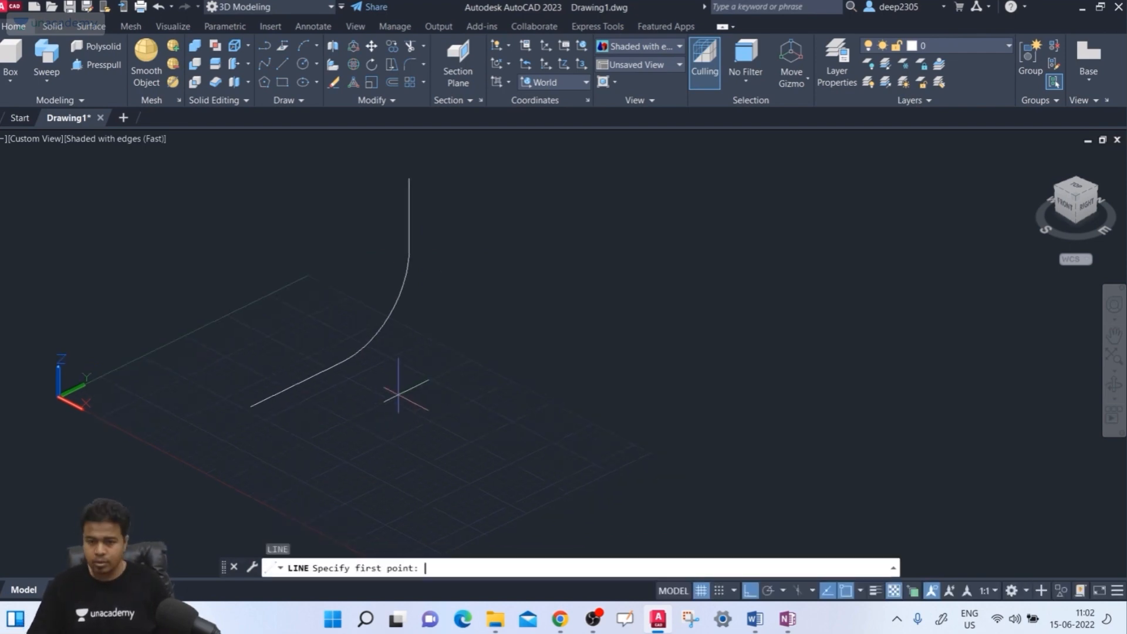
{"action": "left_click", "coordinate": [424, 476]}
{"action": "left_click", "coordinate": [586, 373]}
{"action": "key", "text": "Return"}
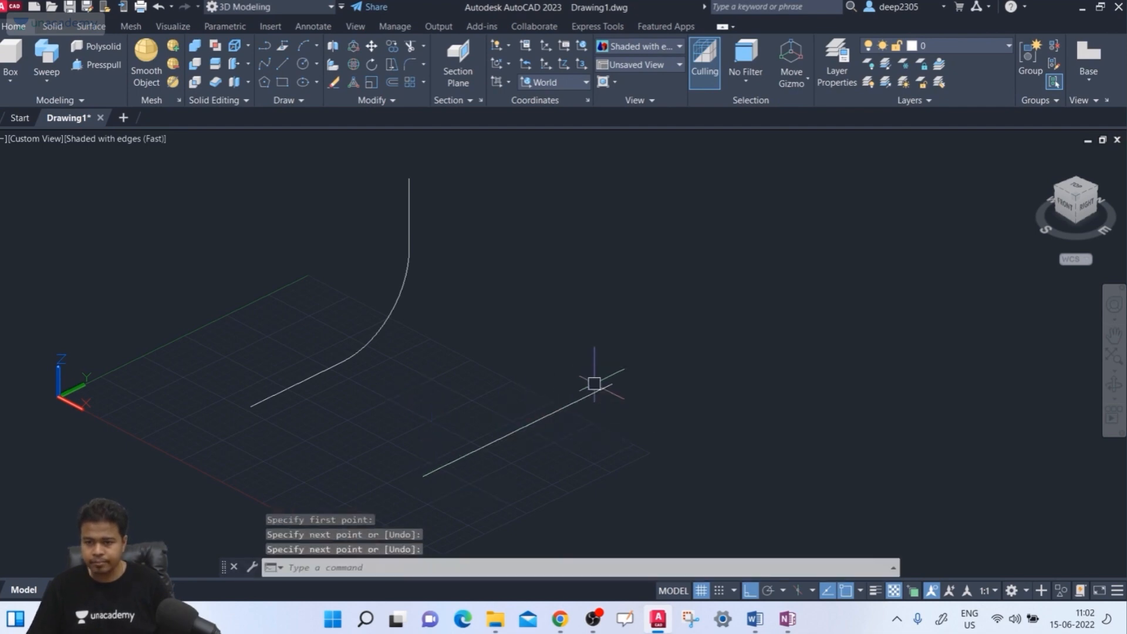
- Draw a circle with a radius of about 25 on the ground plane, near the start of the straight line
{"action": "middle_click_drag", "start_coordinate": [596, 382], "coordinate": [519, 291]}
{"action": "type", "text": "c"}
{"action": "key", "text": "Return"}
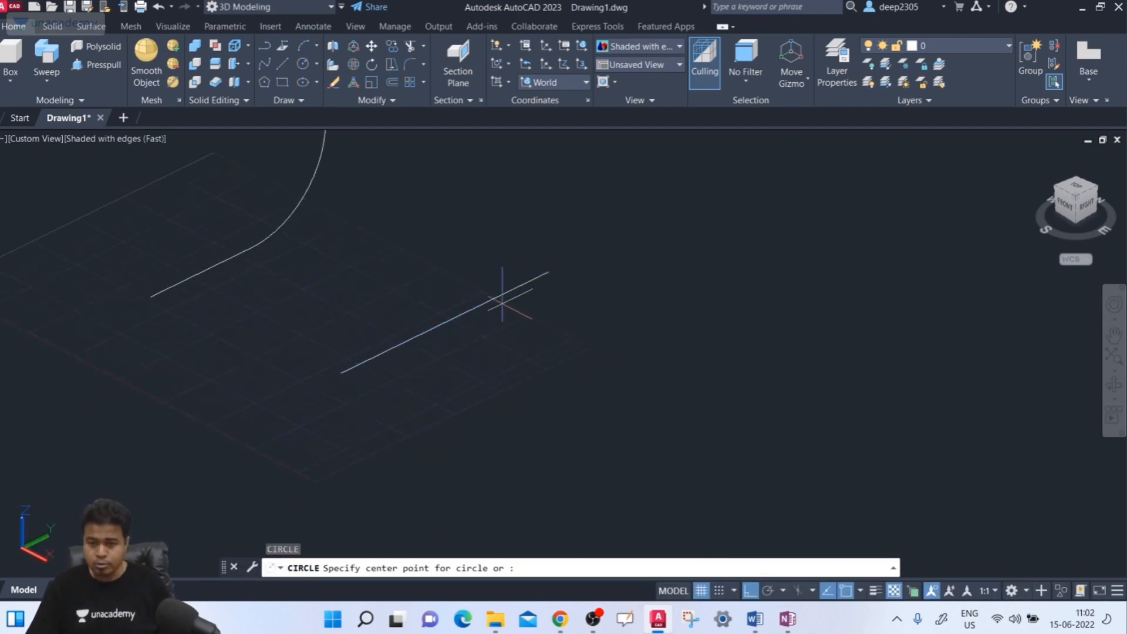
{"action": "left_click", "coordinate": [258, 423]}
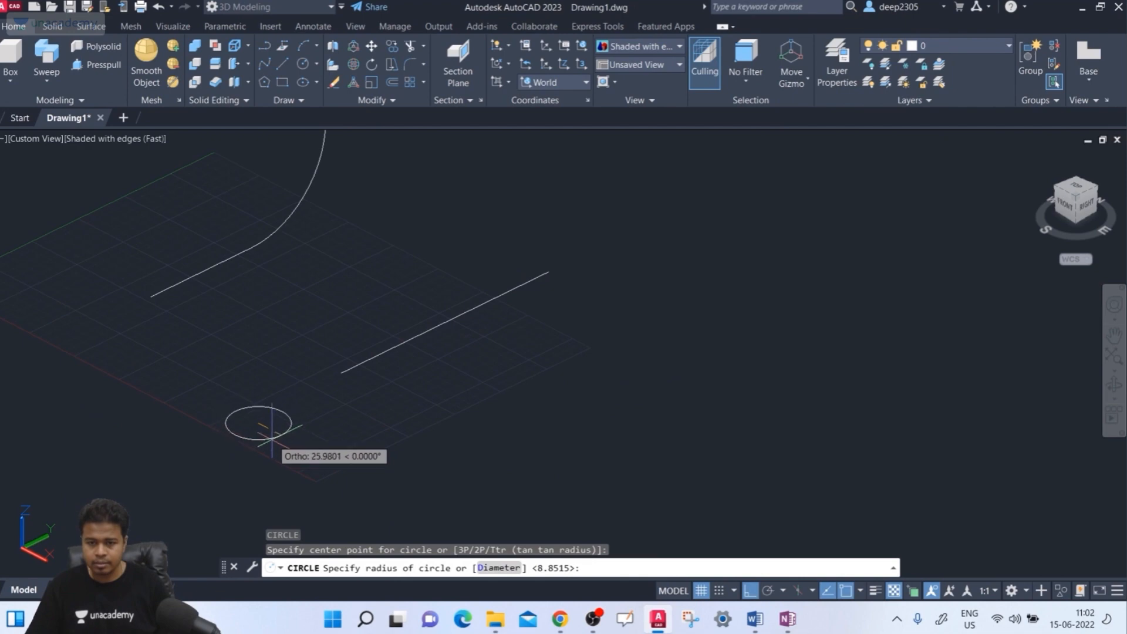
{"action": "left_click", "coordinate": [269, 439]}
{"action": "middle_click_drag", "start_coordinate": [328, 420], "coordinate": [308, 405]}
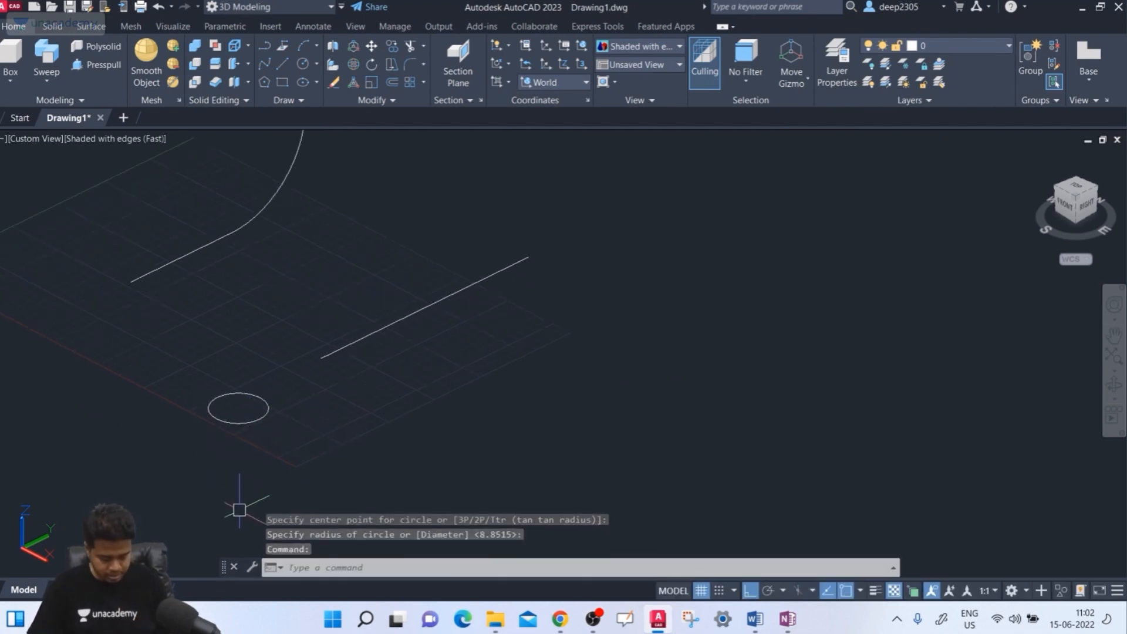
{"action": "middle_click_drag", "start_coordinate": [235, 504], "coordinate": [242, 487]}
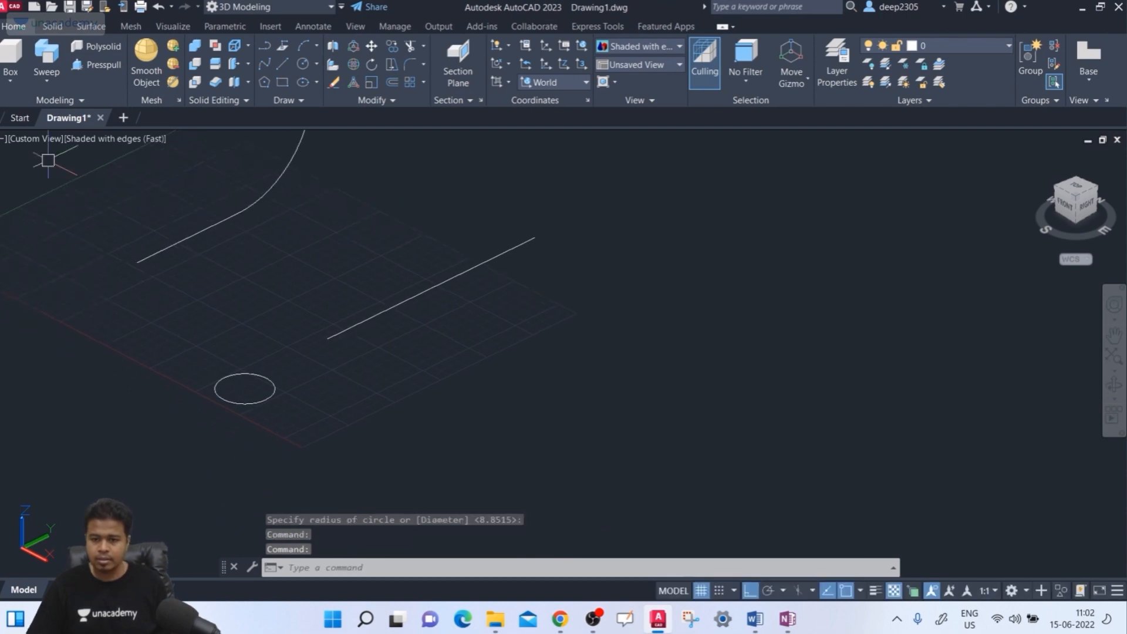
- Sweep the circle along the straight line with a scale factor of 0.8 and inspect the tapered solid from the side
{"action": "left_click", "coordinate": [55, 79]}
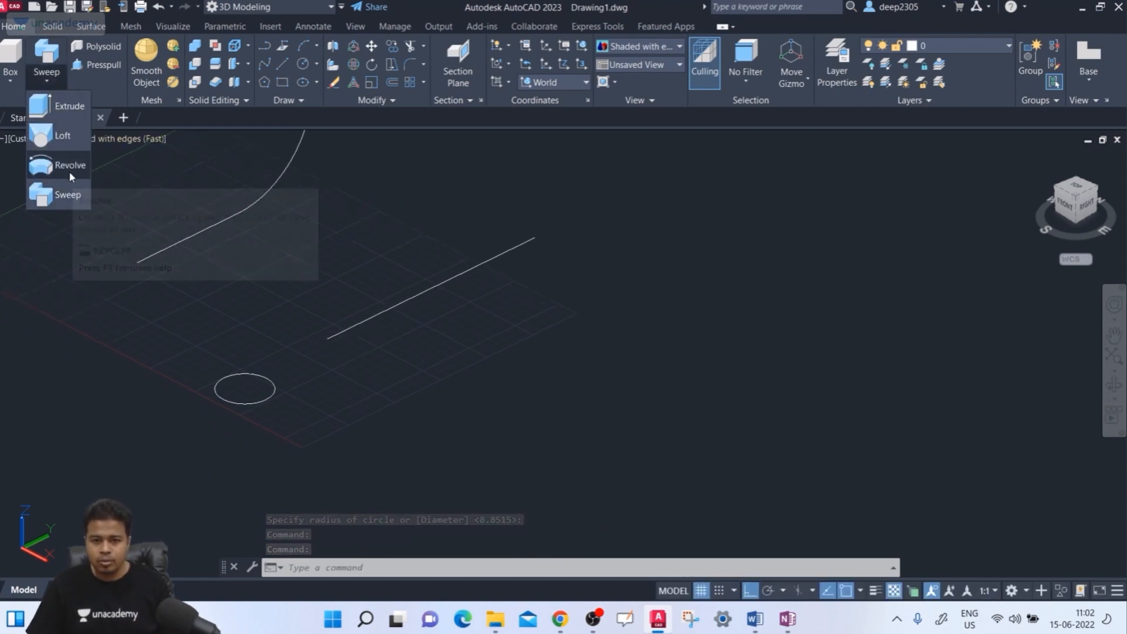
{"action": "left_click", "coordinate": [68, 194]}
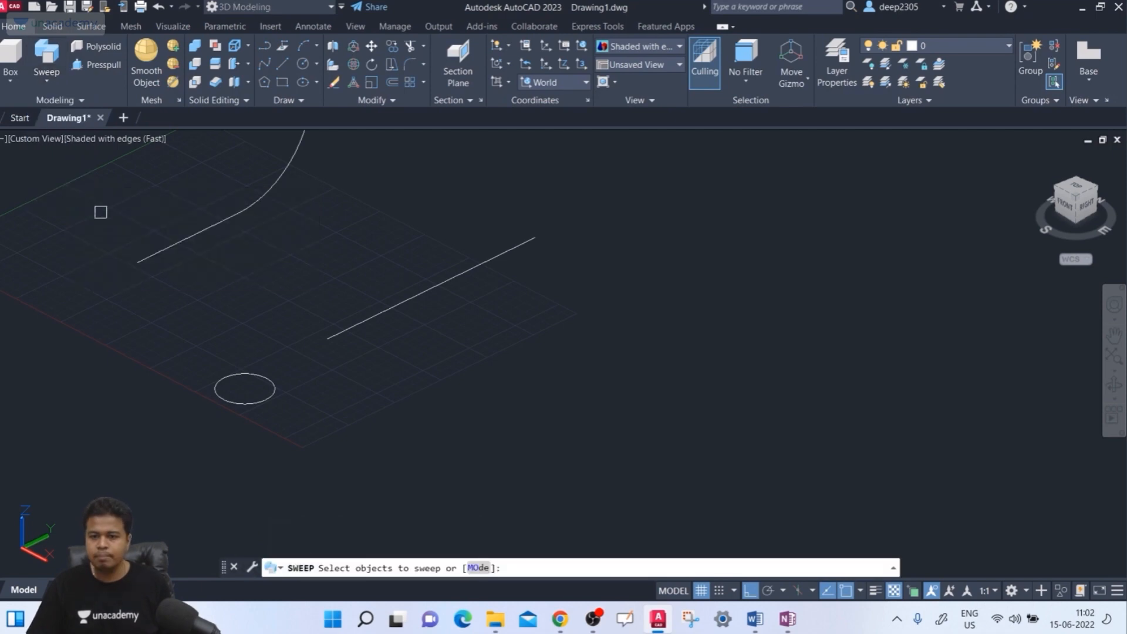
{"action": "left_click", "coordinate": [245, 371]}
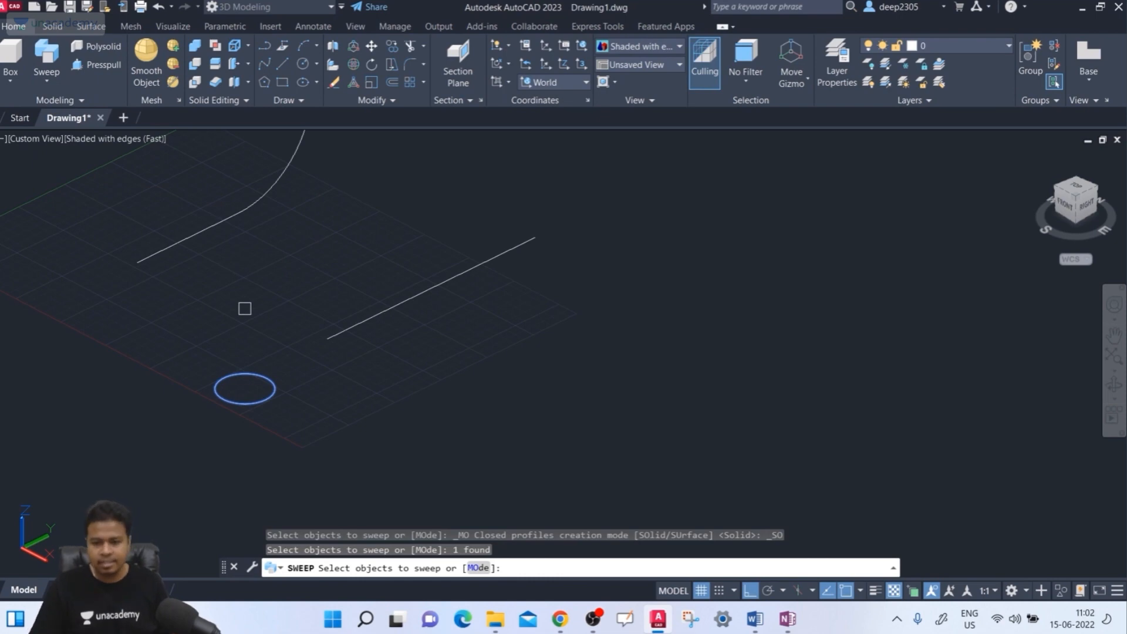
{"action": "key", "text": "Return"}
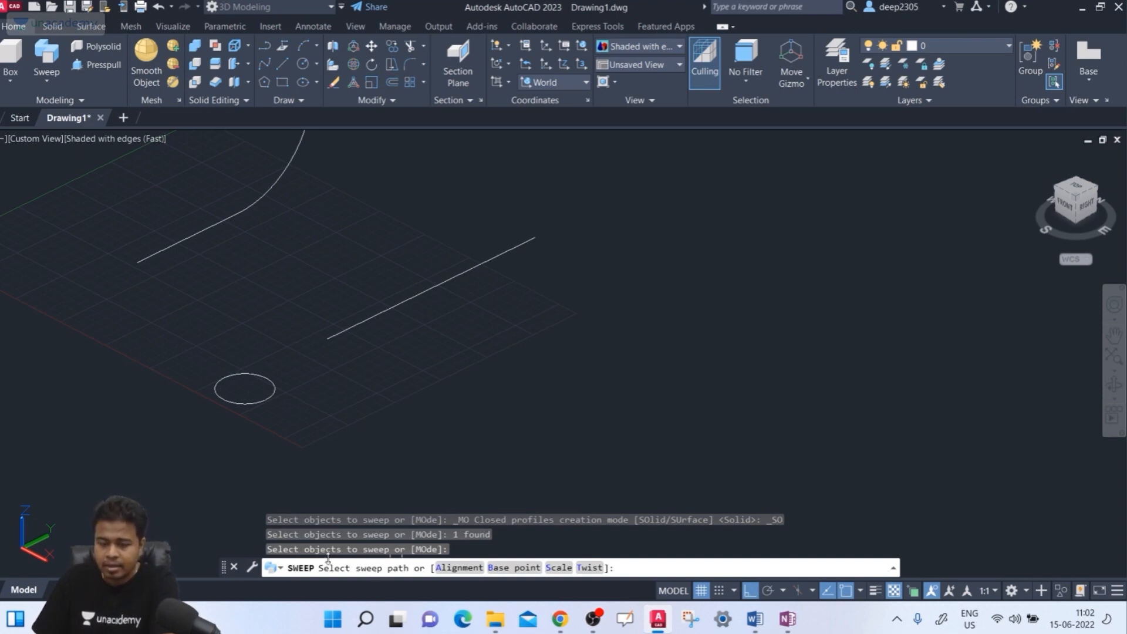
{"action": "left_click", "coordinate": [557, 568]}
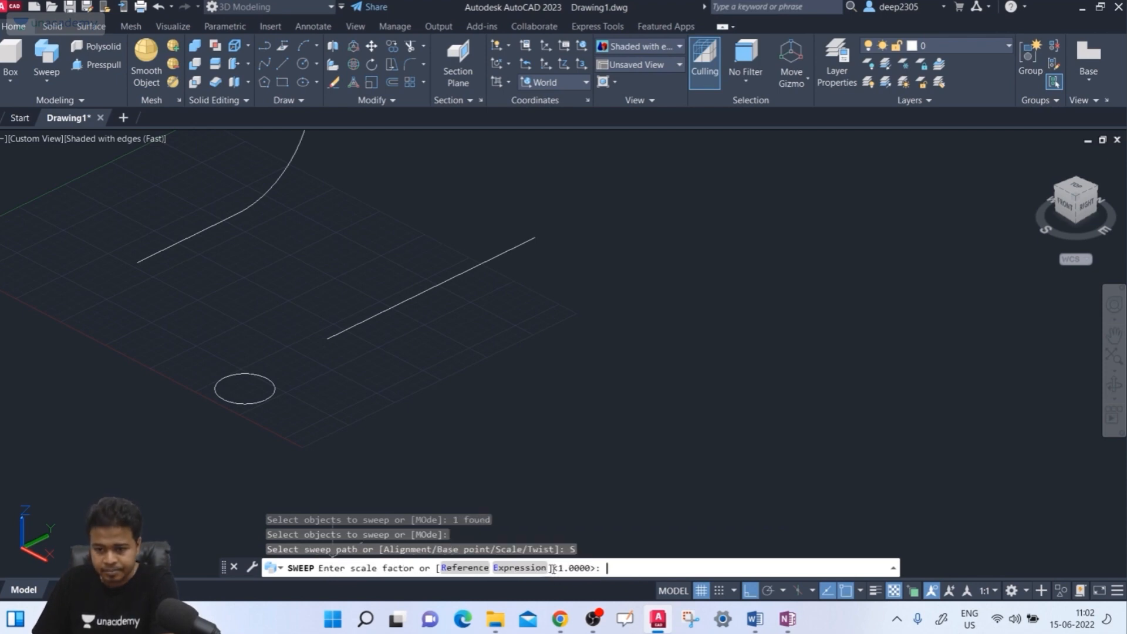
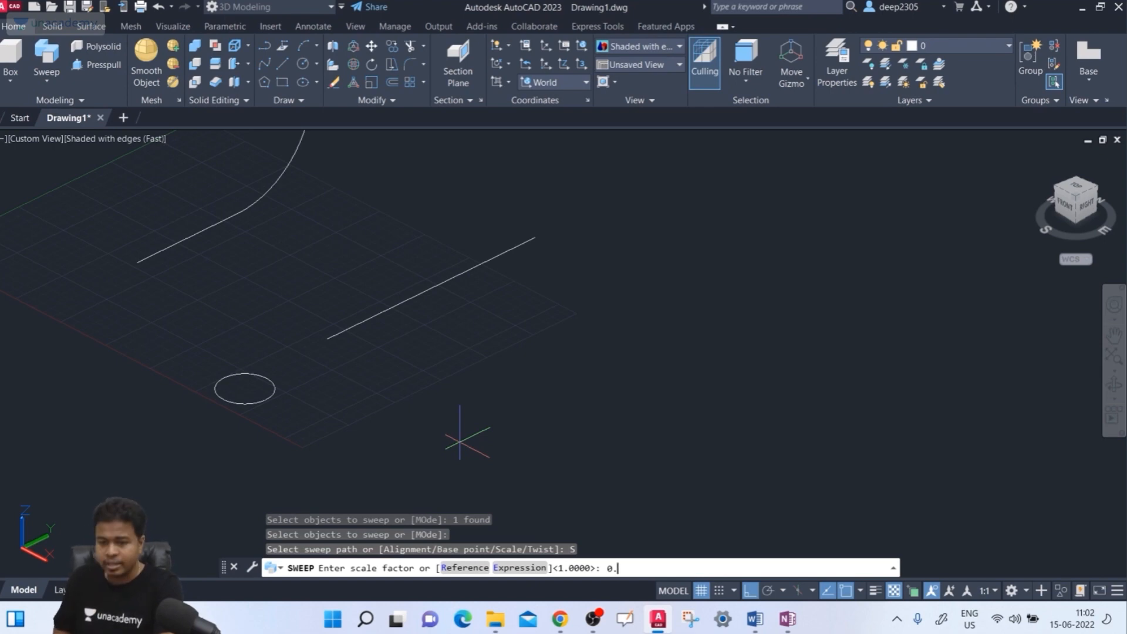
{"action": "key", "text": "Return"}
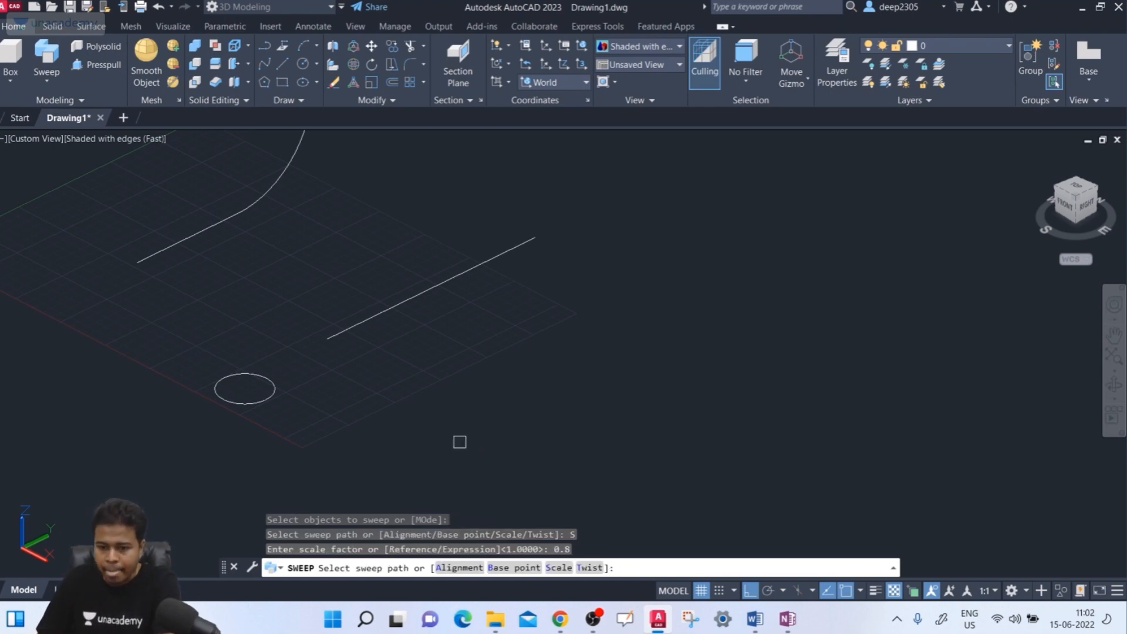
{"action": "left_click", "coordinate": [402, 305]}
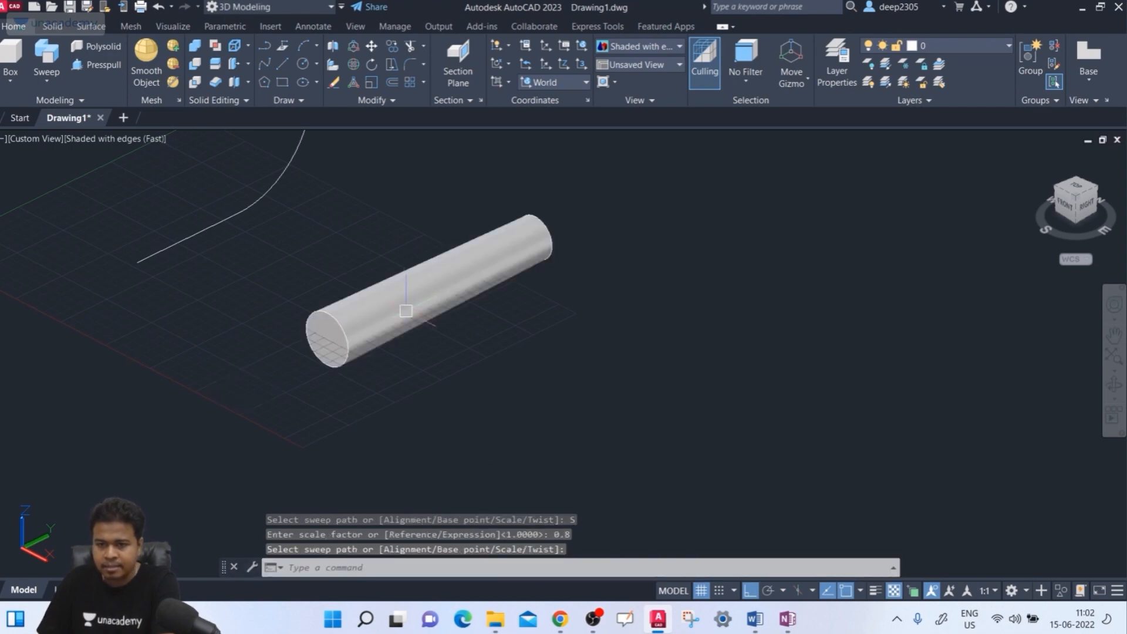
{"action": "scroll", "coordinate": [389, 320], "scroll_direction": "up", "scroll_amount": 2}
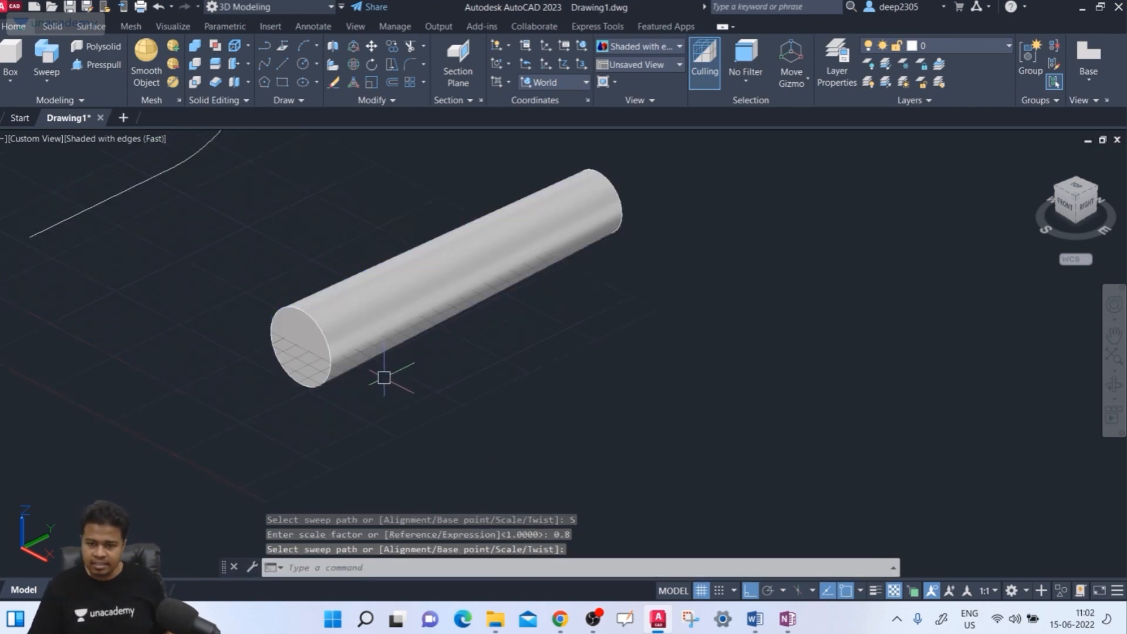
{"action": "middle_click_drag", "start_coordinate": [382, 380], "coordinate": [302, 317], "text": "shift"}
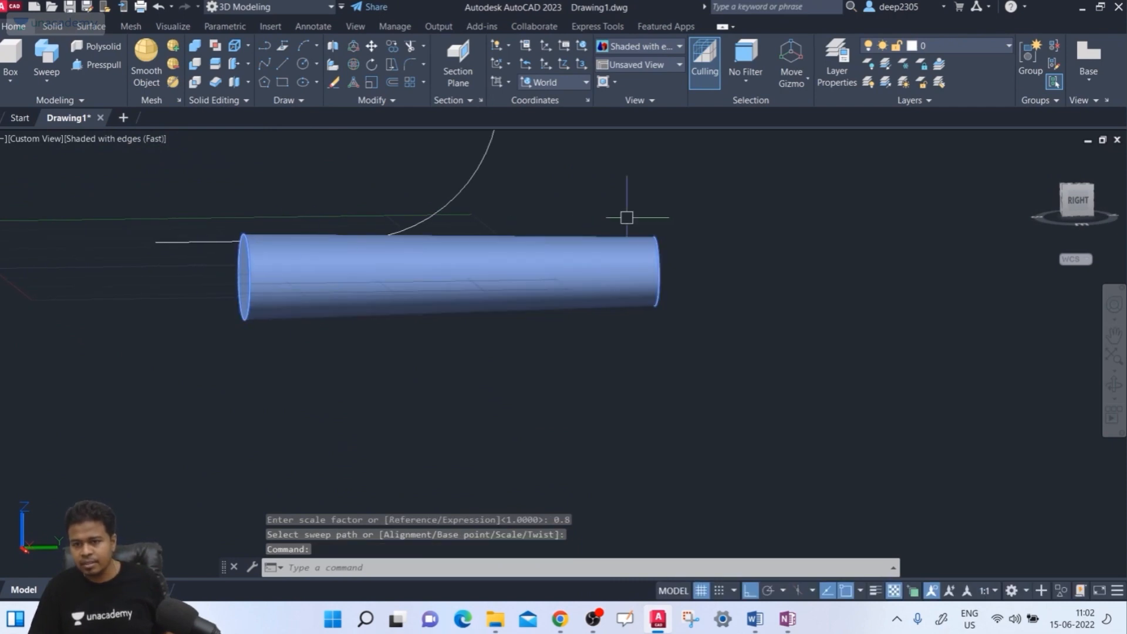
{"action": "middle_click_drag", "start_coordinate": [660, 297], "coordinate": [714, 403], "text": "shift"}
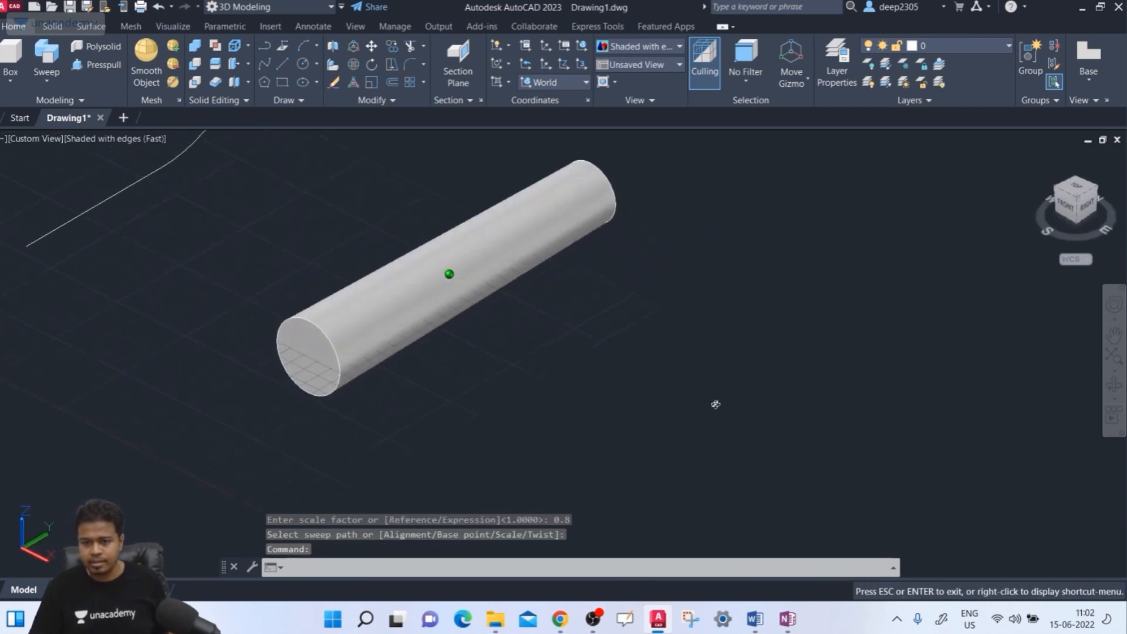
- Draw a circle with a radius of about 29 on the ground plane, in front of the swept cylinder
{"action": "type", "text": "c"}
{"action": "key", "text": "Return"}
{"action": "middle_click_drag", "start_coordinate": [629, 433], "coordinate": [516, 357]}
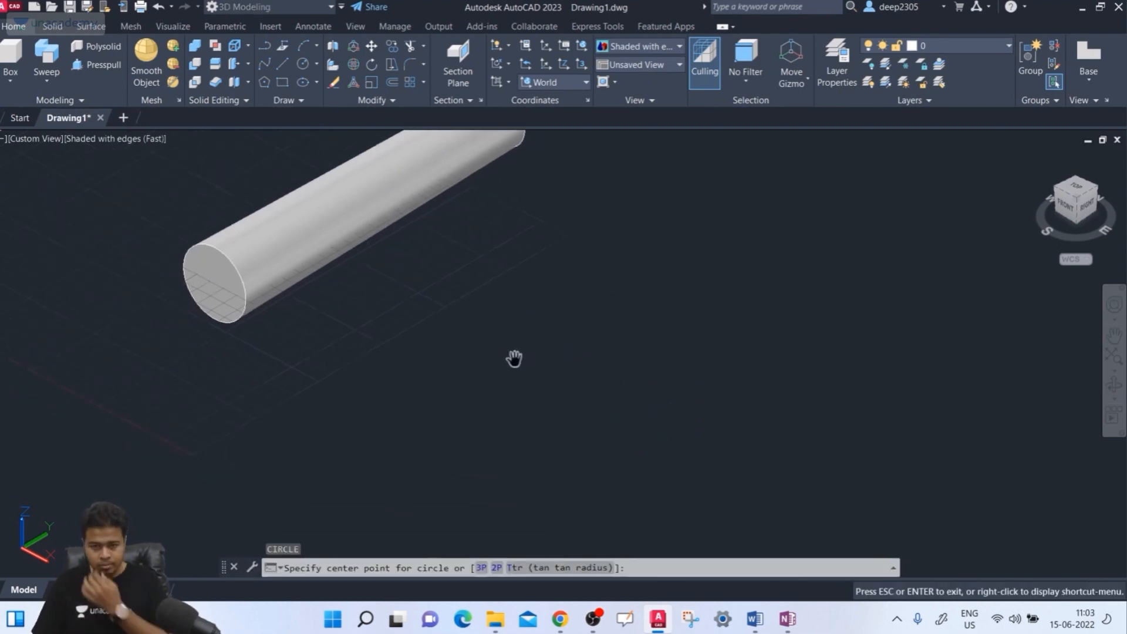
{"action": "left_click", "coordinate": [374, 389]}
{"action": "left_click", "coordinate": [418, 408]}
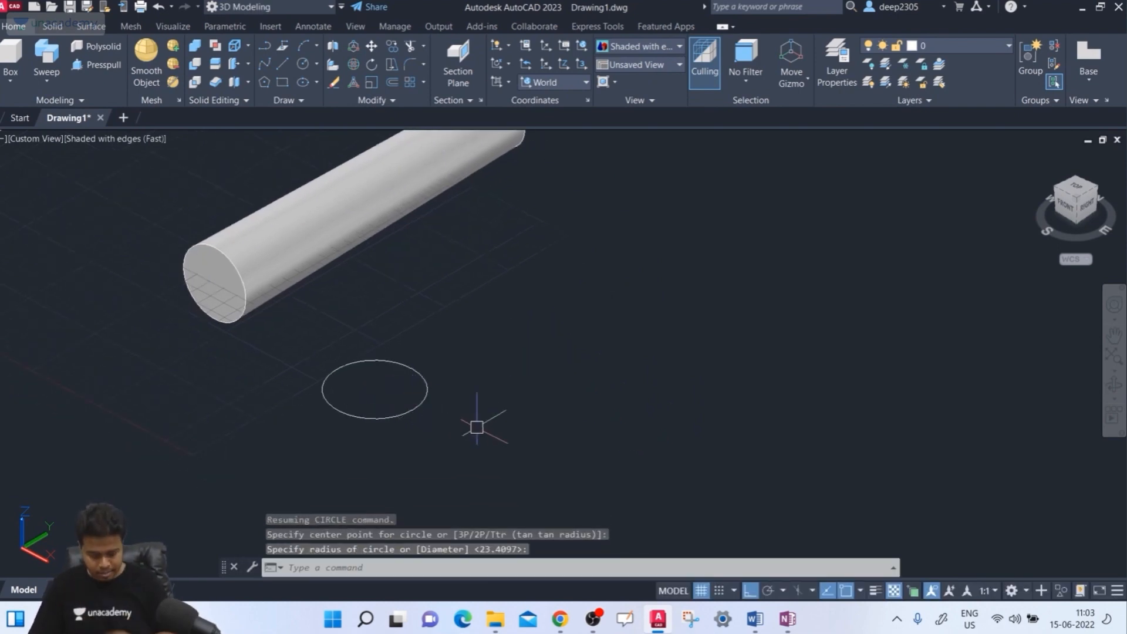
- Draw a straight line along Y on the ground plane, beside the new circle and parallel to the swept cylinder
{"action": "middle_click_drag", "start_coordinate": [483, 419], "coordinate": [445, 425]}
{"action": "type", "text": "1"}
{"action": "key", "text": "Return"}
{"action": "left_click", "coordinate": [425, 346]}
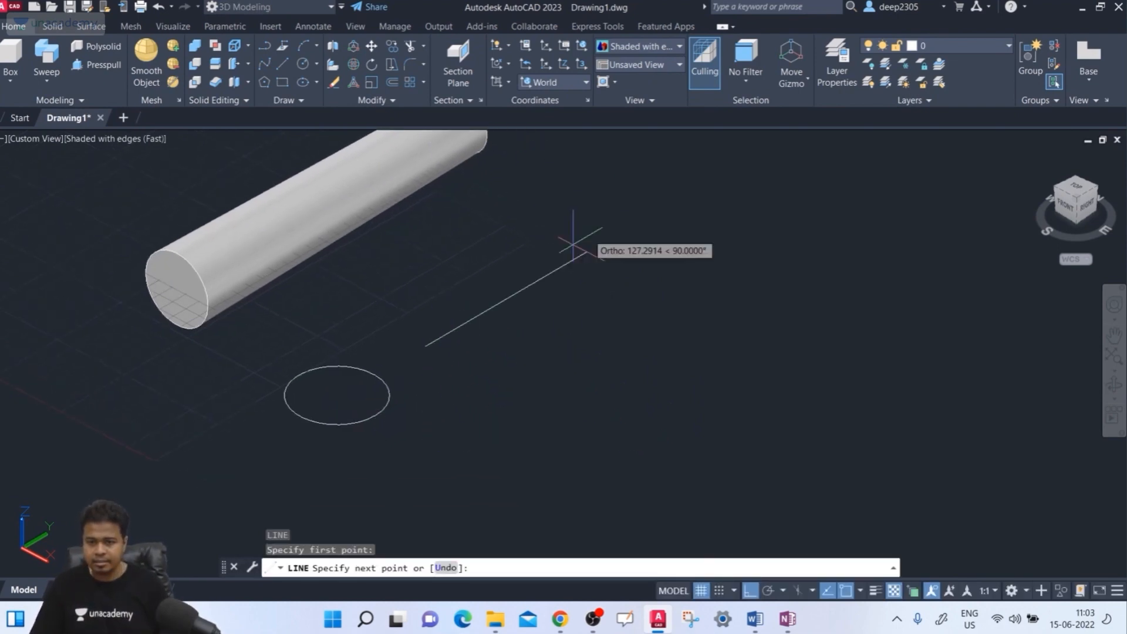
{"action": "left_click", "coordinate": [674, 201]}
{"action": "key", "text": "Return"}
- Sweep the new circle along the adjacent straight line with a scale factor of 0.5
{"action": "middle_click_drag", "start_coordinate": [708, 260], "coordinate": [680, 277]}
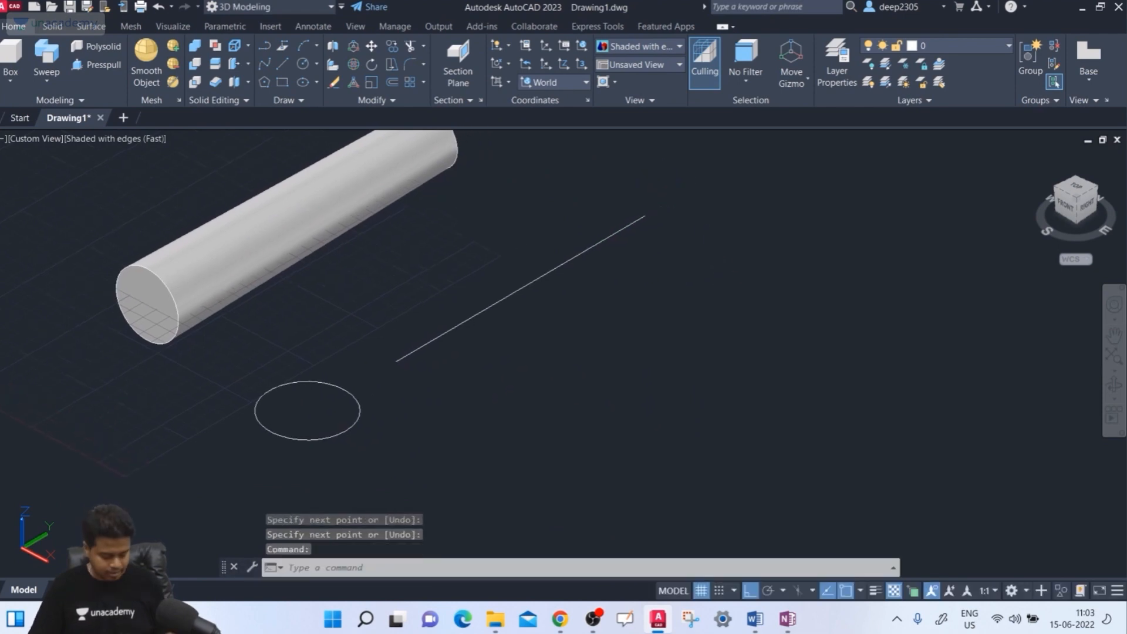
{"action": "type", "text": "sweep"}
{"action": "key", "text": "Return"}
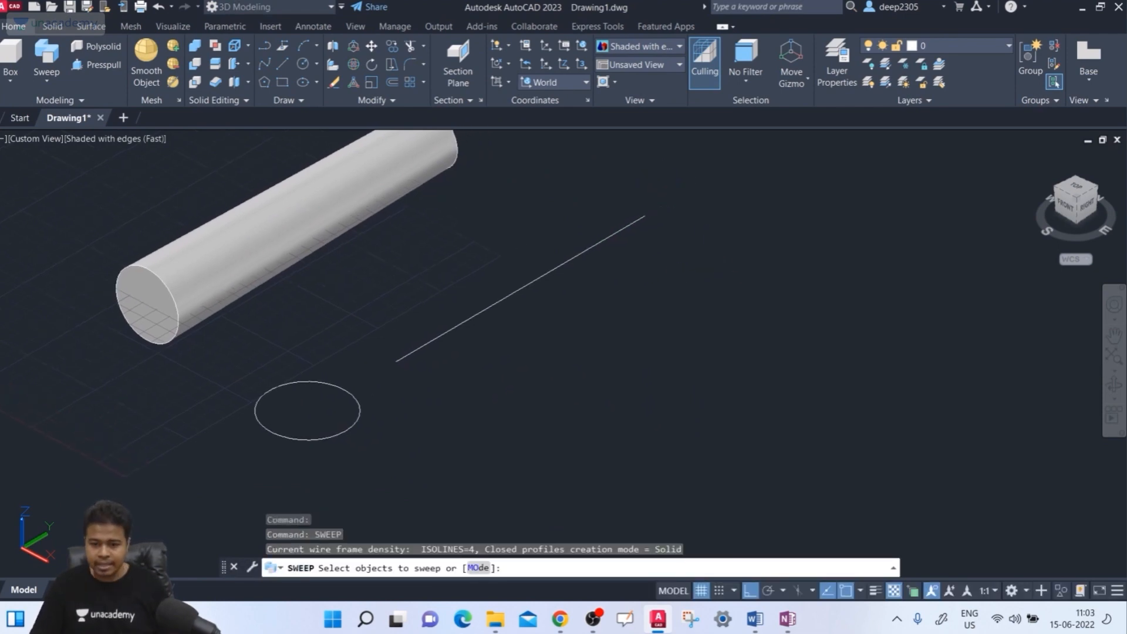
{"action": "left_click", "coordinate": [347, 427]}
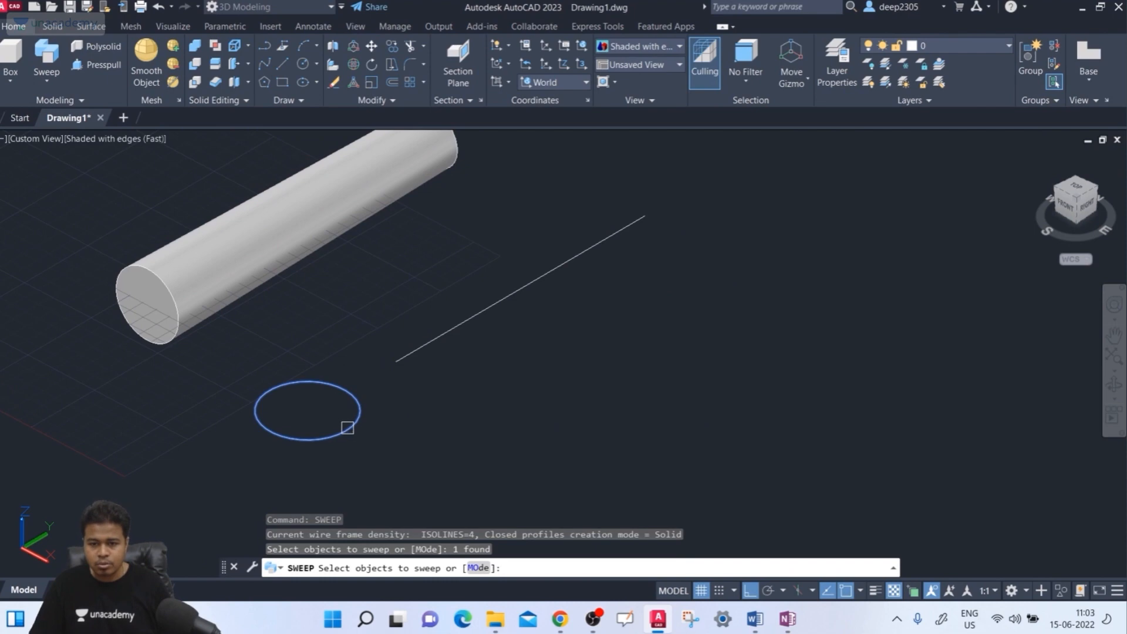
{"action": "key", "text": "Return"}
{"action": "left_click", "coordinate": [559, 568]}
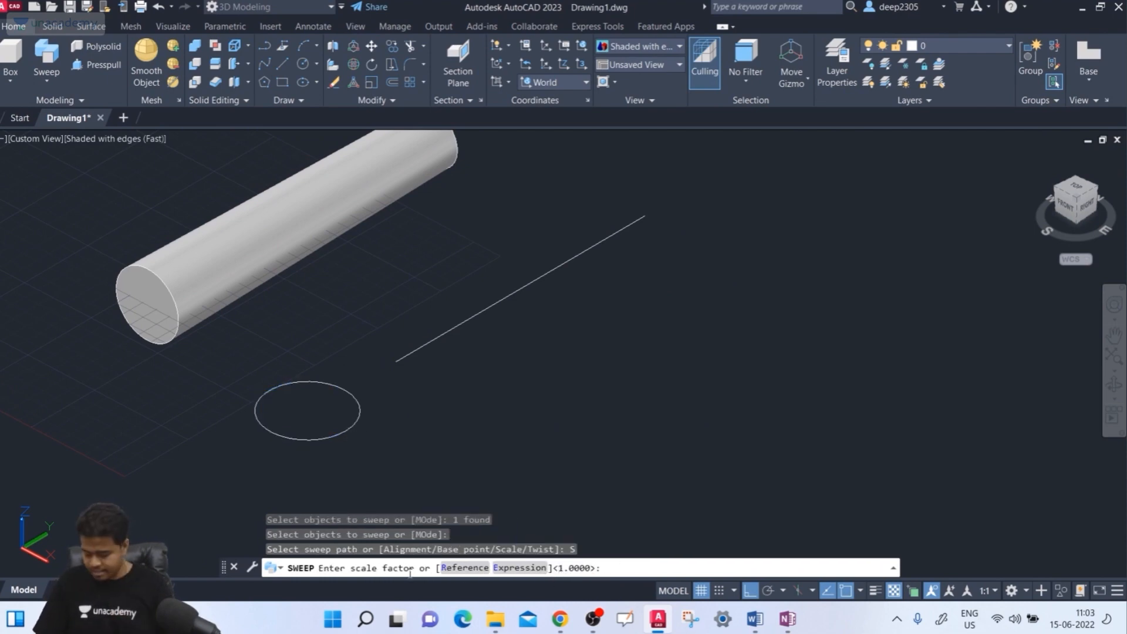
{"action": "key", "text": "Return"}
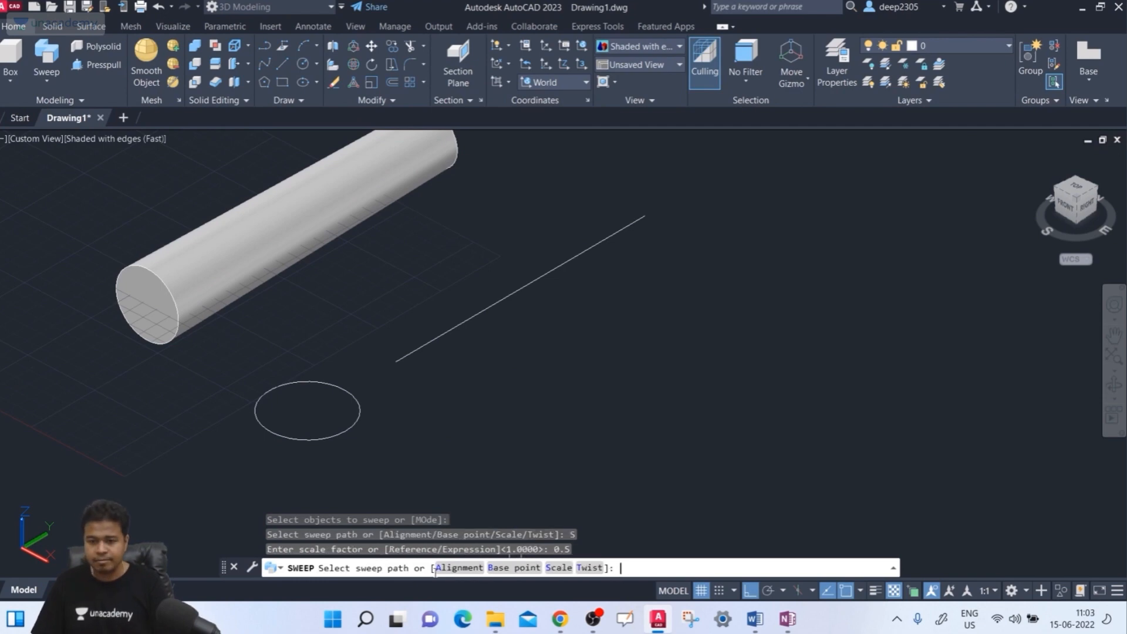
{"action": "left_click", "coordinate": [456, 328]}
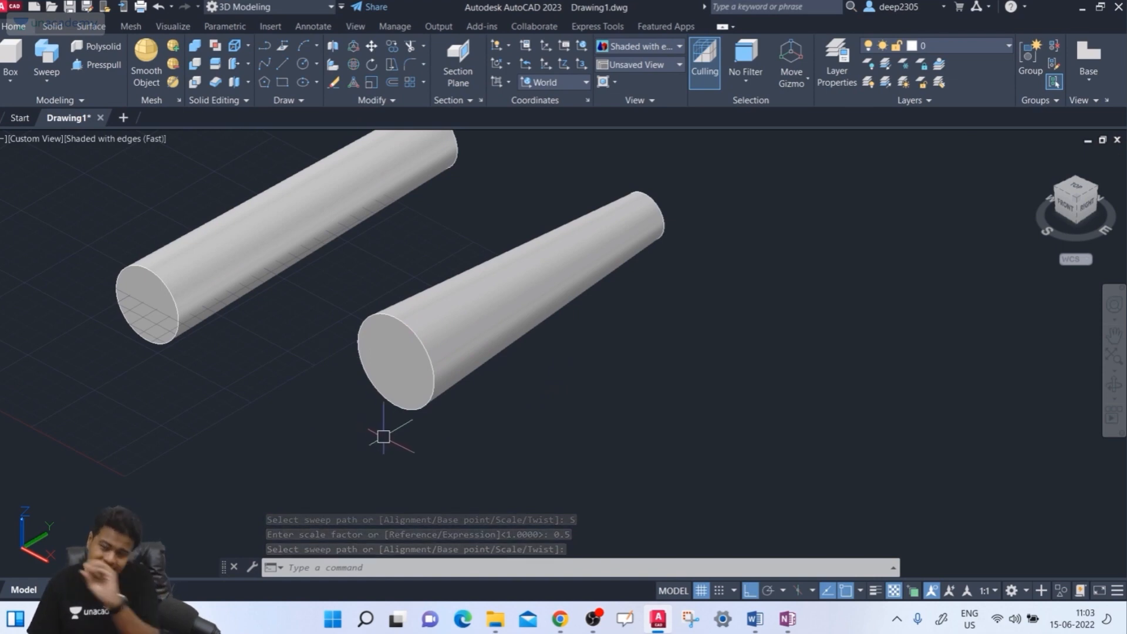
- Draw another circle on the ground plane, in front of the solid swept with the 0.5 scale
{"action": "scroll", "coordinate": [617, 259], "scroll_direction": "down", "scroll_amount": 3}
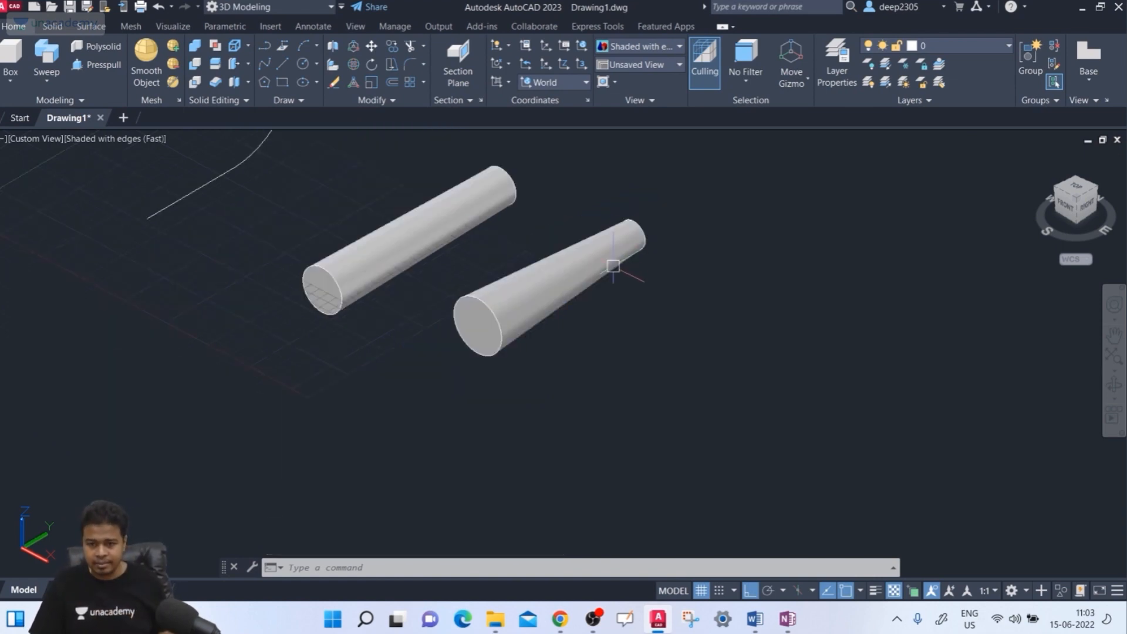
{"action": "type", "text": "c"}
{"action": "key", "text": "Return"}
{"action": "left_click", "coordinate": [502, 379]}
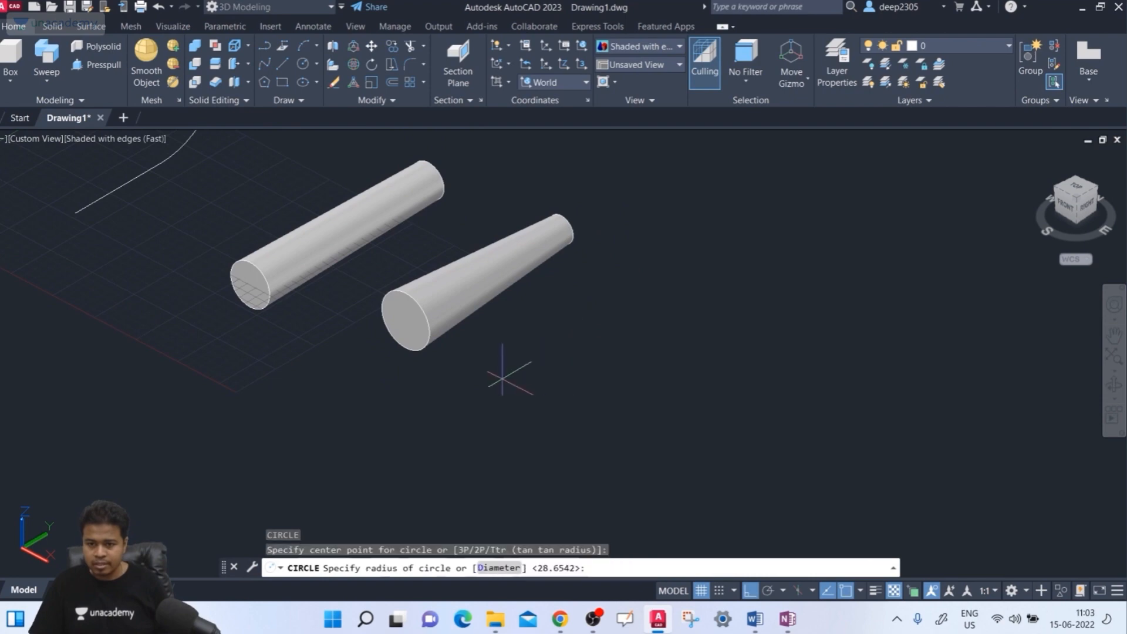
{"action": "left_click", "coordinate": [515, 389]}
- Draw another straight line along Y beside this circle, parallel to the two swept solids
{"action": "middle_click_drag", "start_coordinate": [517, 387], "coordinate": [479, 408]}
{"action": "type", "text": "l"}
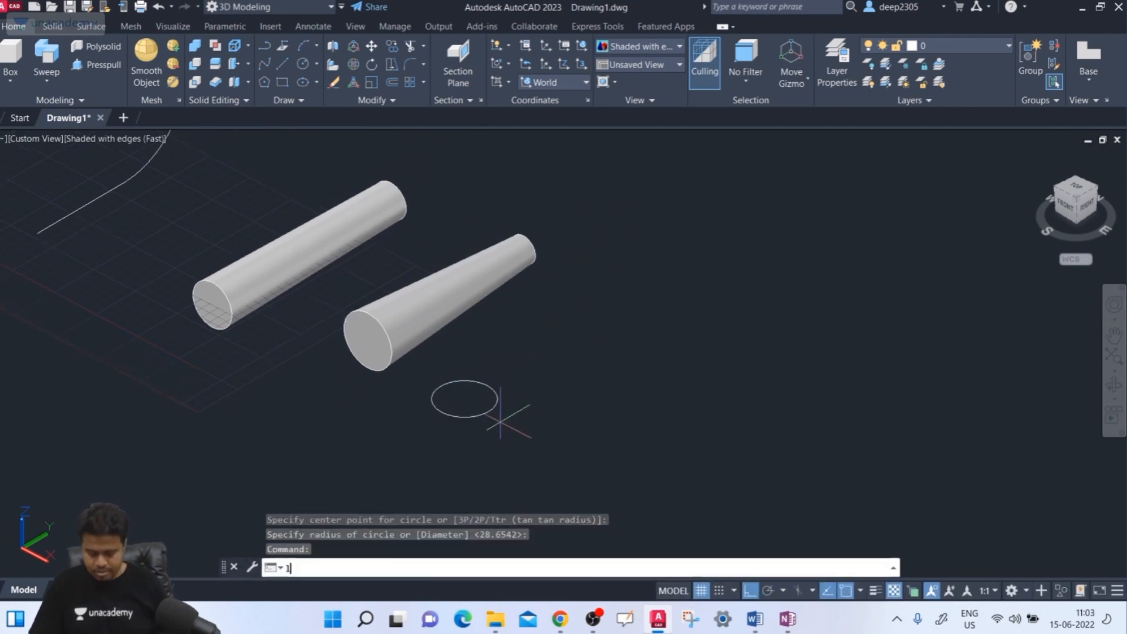
{"action": "key", "text": "Return"}
{"action": "left_click", "coordinate": [519, 375]}
{"action": "left_click", "coordinate": [660, 287]}
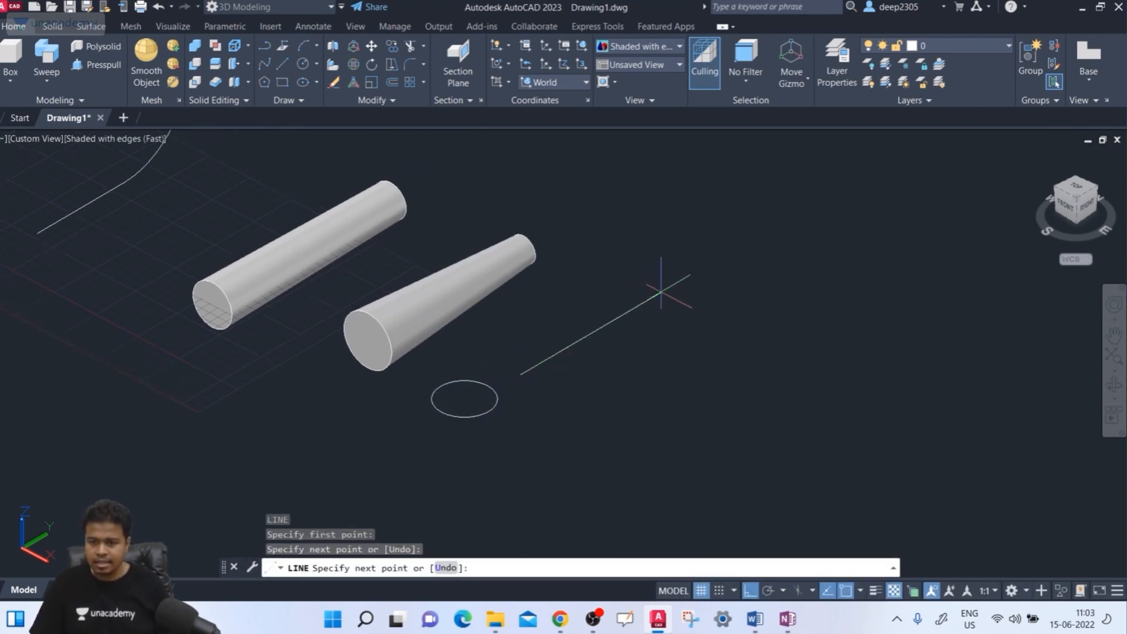
{"action": "key", "text": "Return"}
- Sweep the third circle along its adjacent line with a scale factor of 1.5
{"action": "middle_click_drag", "start_coordinate": [682, 333], "coordinate": [647, 354]}
{"action": "scroll", "coordinate": [575, 398], "scroll_direction": "up", "scroll_amount": 3}
{"action": "type", "text": "s"}
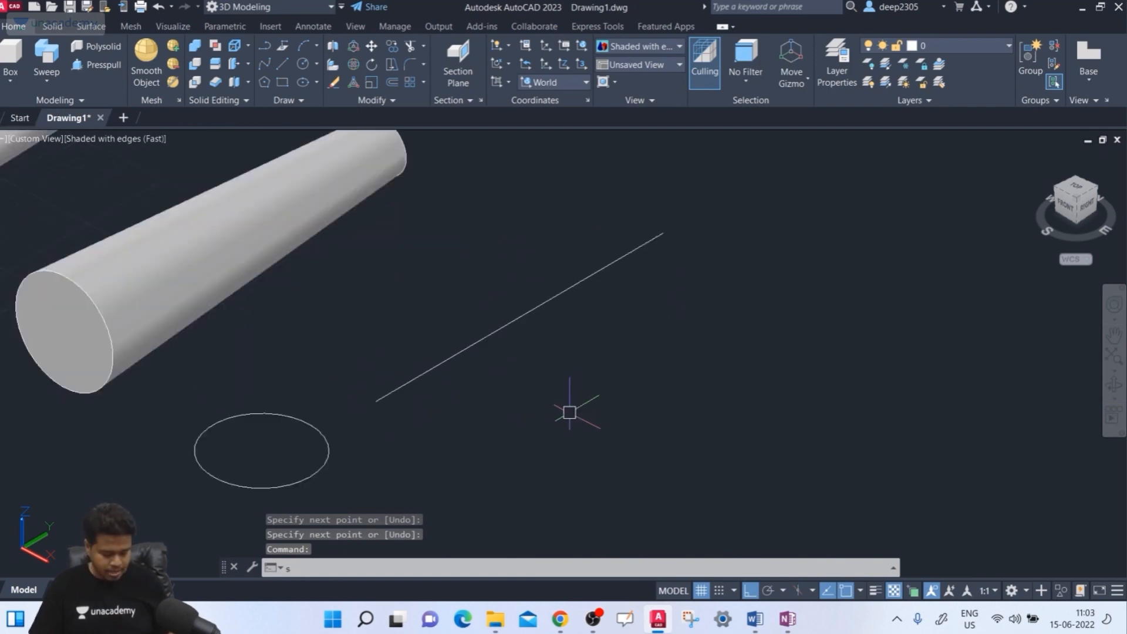
{"action": "type", "text": "weep"}
{"action": "key", "text": "Return"}
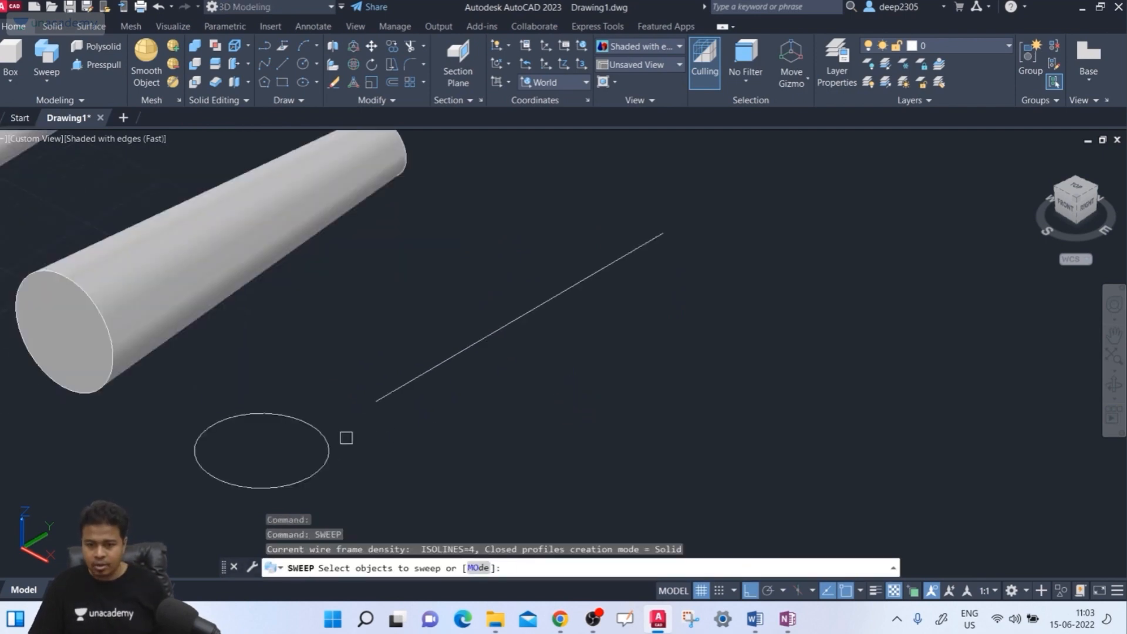
{"action": "left_click", "coordinate": [326, 438]}
{"action": "key", "text": "Return"}
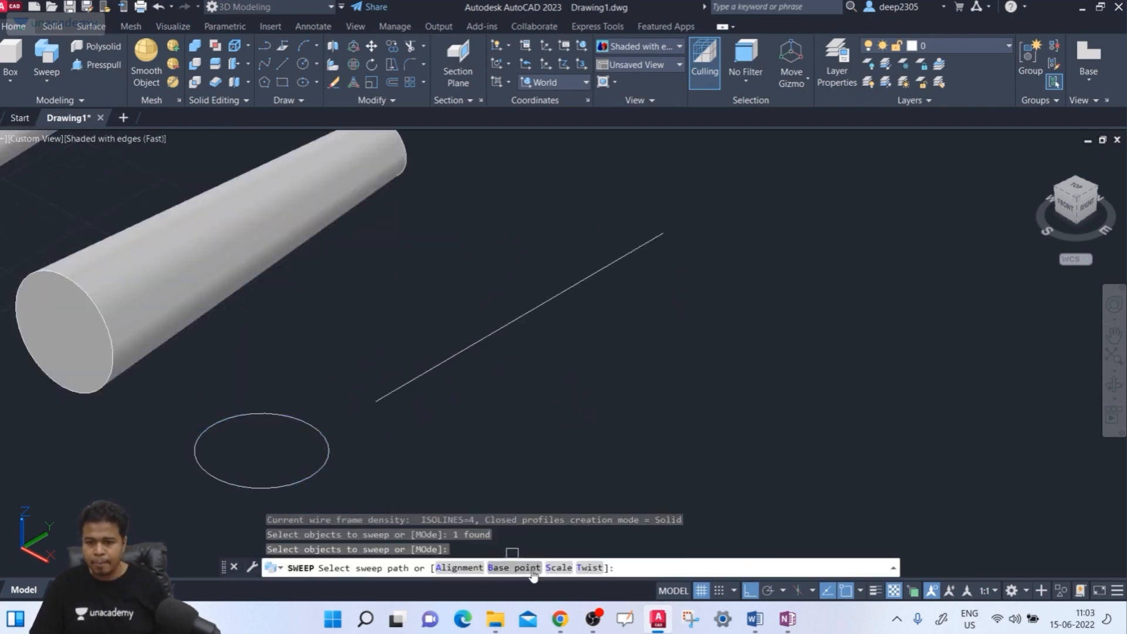
{"action": "left_click", "coordinate": [558, 568]}
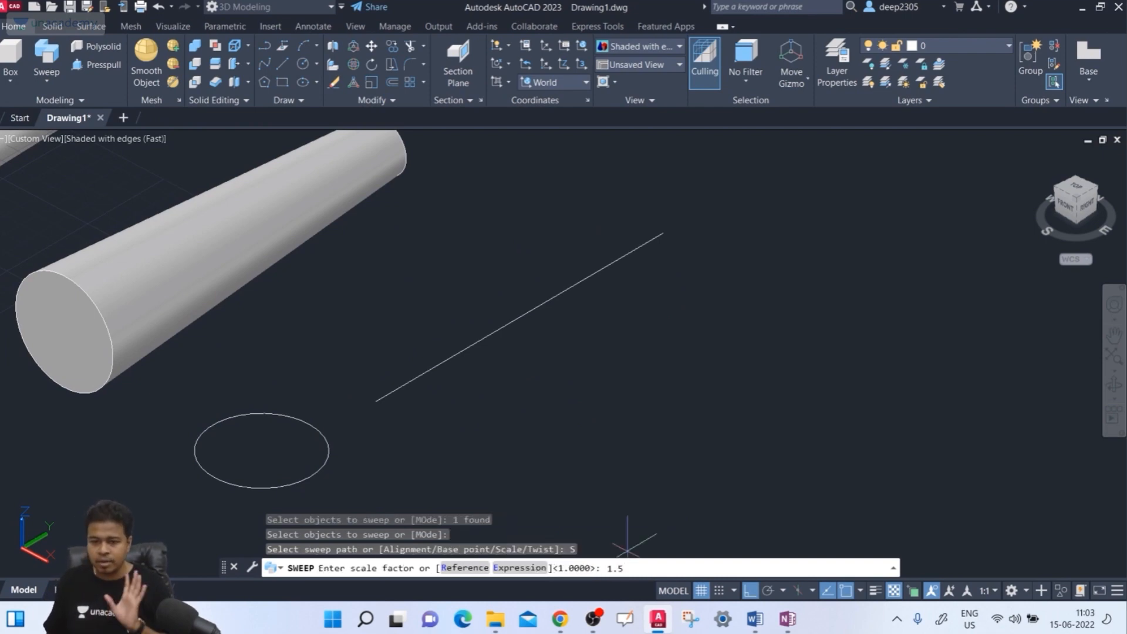
{"action": "key", "text": "Return"}
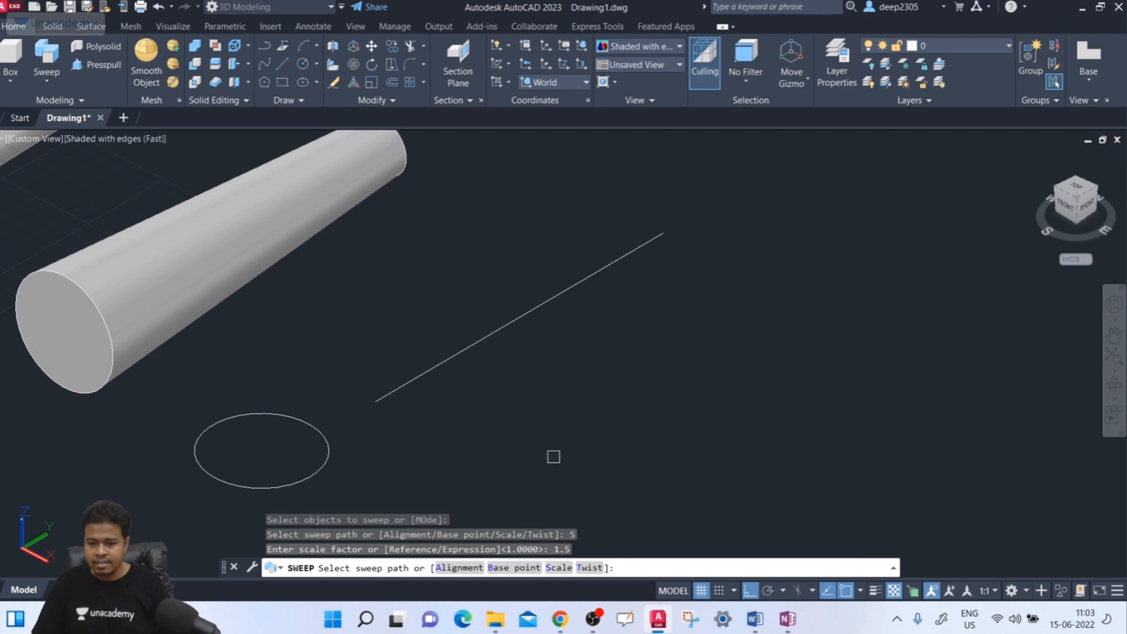
{"action": "left_click", "coordinate": [491, 332]}
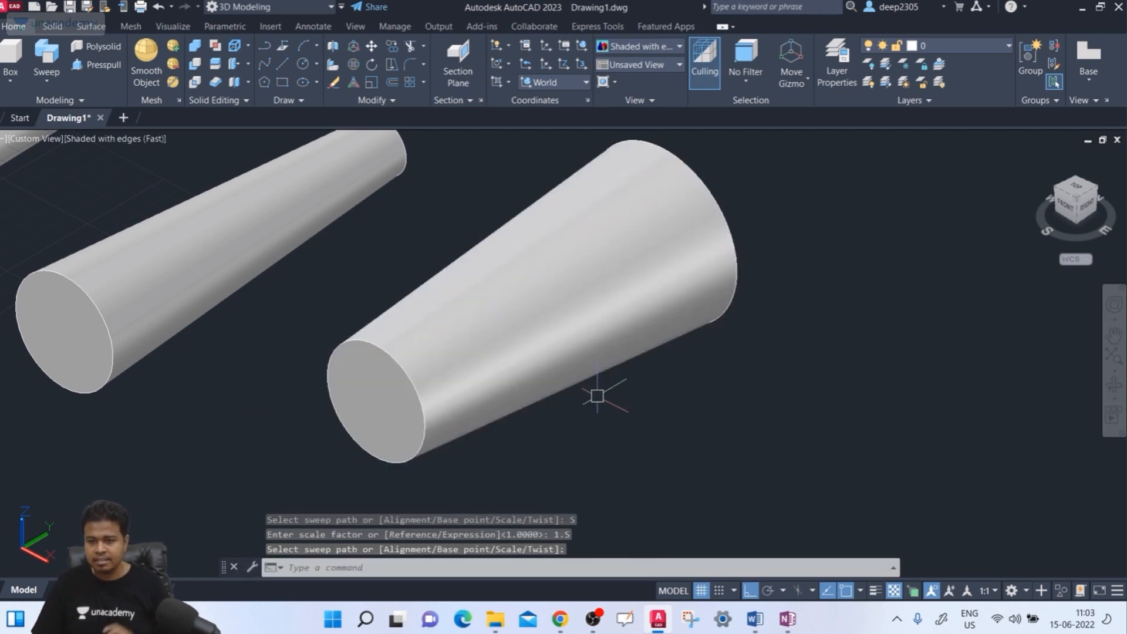
- Erase all three swept solids, keeping only the curved path
{"action": "scroll", "coordinate": [597, 394], "scroll_direction": "down", "scroll_amount": 1}
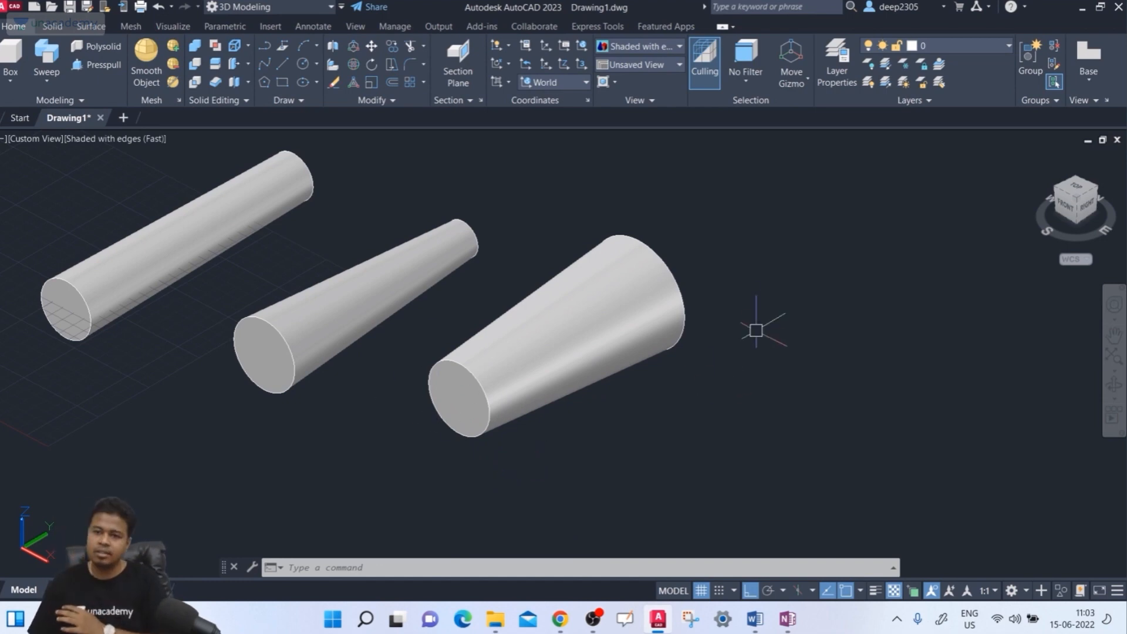
{"action": "scroll", "coordinate": [607, 247], "scroll_direction": "down", "scroll_amount": 2}
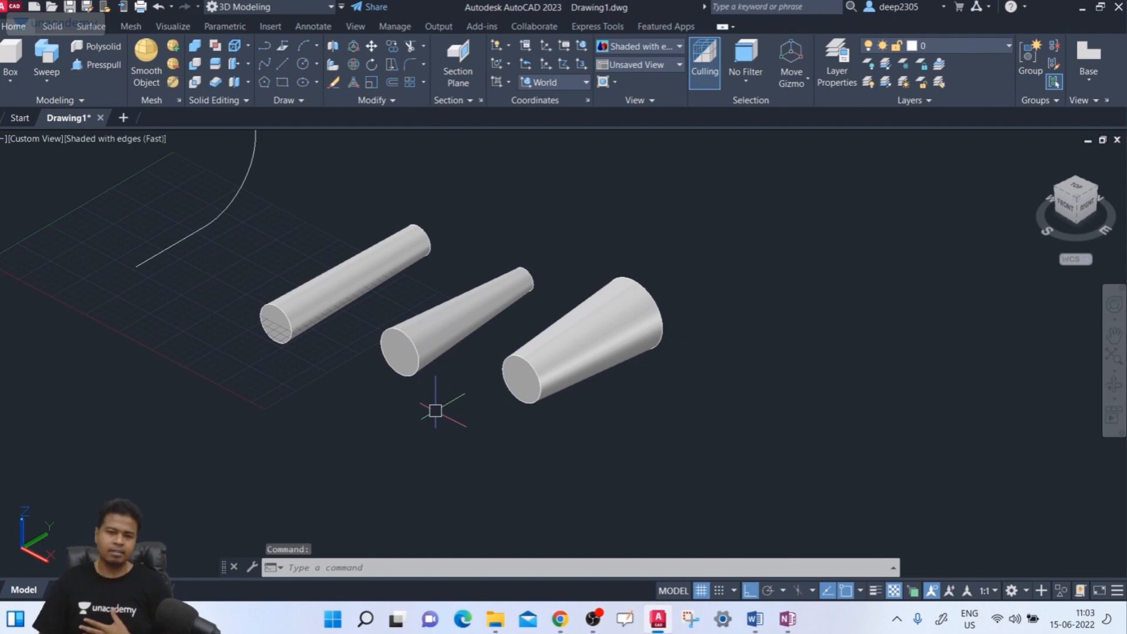
{"action": "left_click", "coordinate": [818, 243]}
{"action": "left_click", "coordinate": [321, 471]}
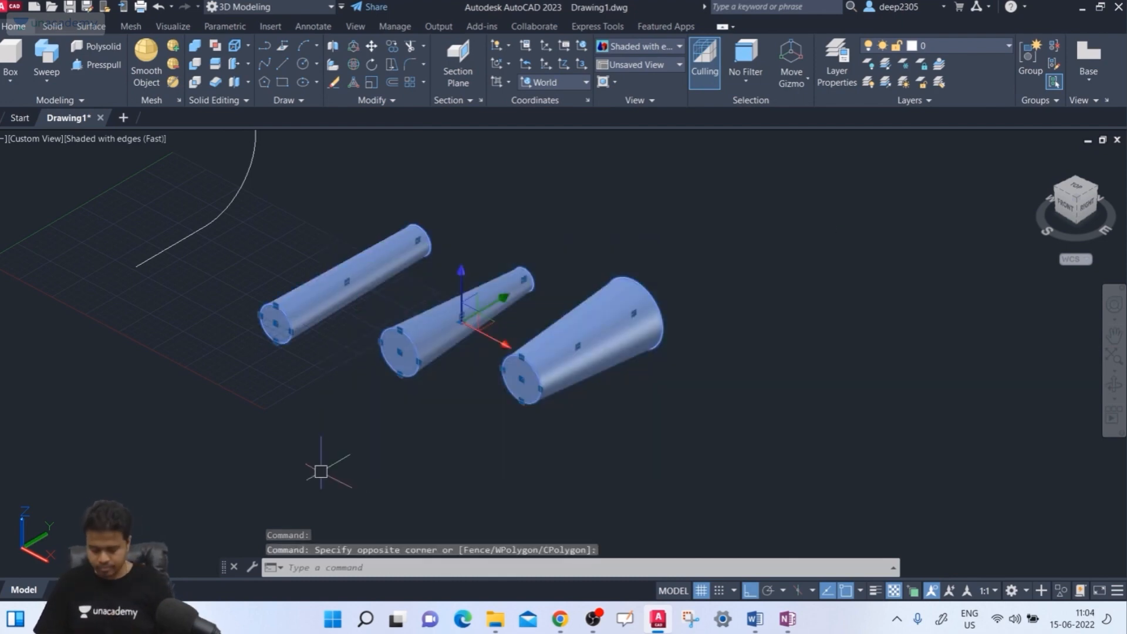
{"action": "key", "text": "Delete"}
{"action": "scroll", "coordinate": [176, 347], "scroll_direction": "up", "scroll_amount": 4}
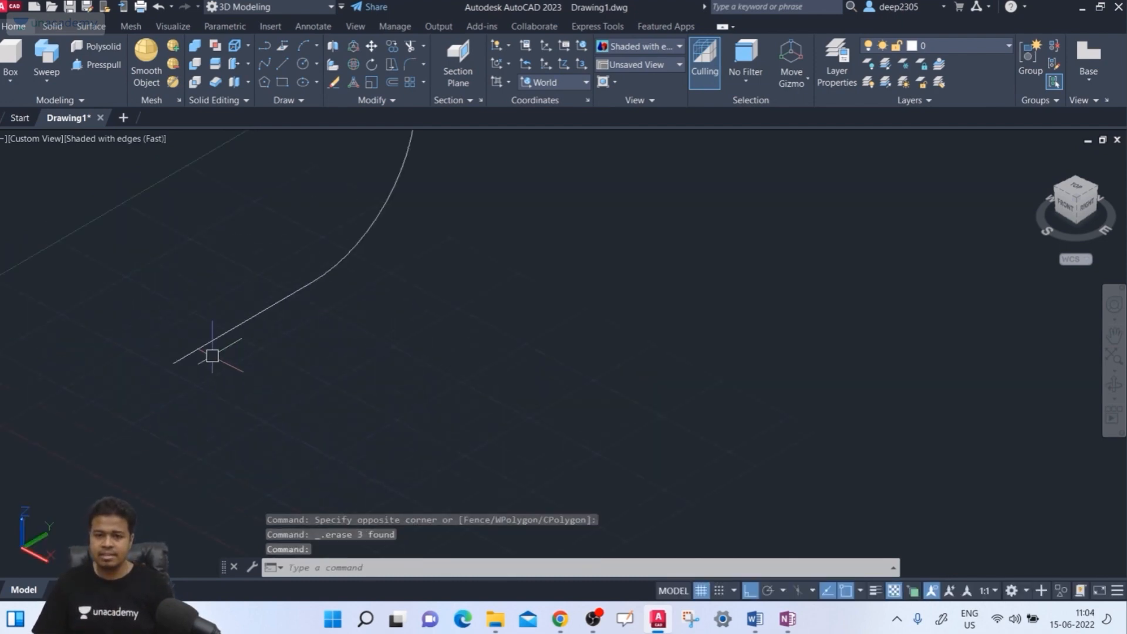
{"action": "scroll", "coordinate": [212, 355], "scroll_direction": "up", "scroll_amount": 3}
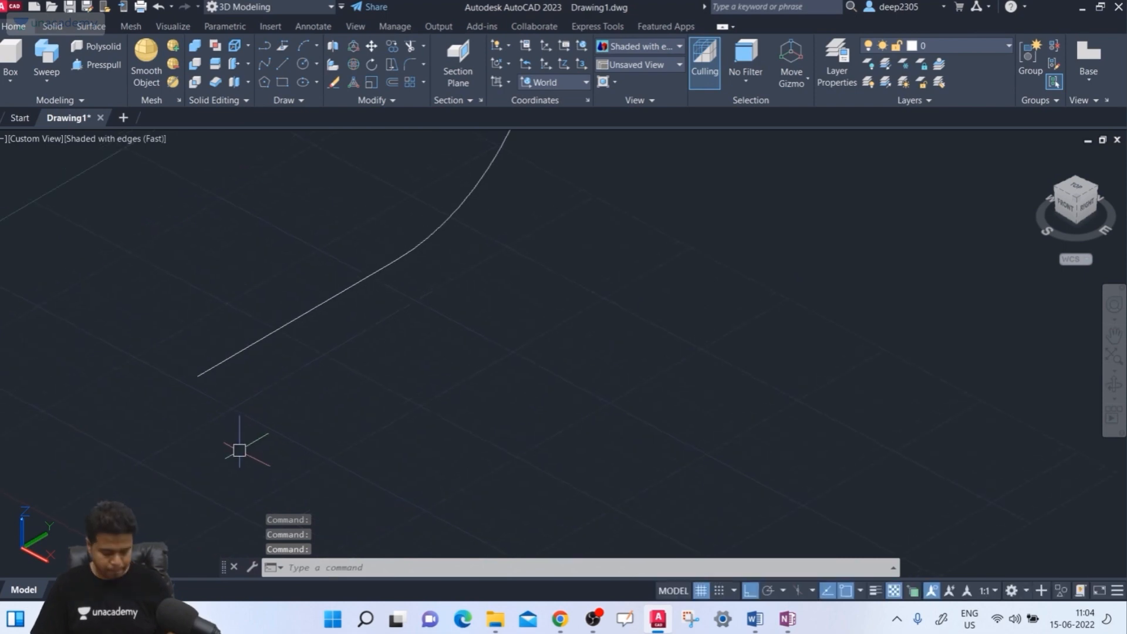
- Draw a circle of about 12.4 radius on the ground plane, just in front of the curved path's lower end
{"action": "type", "text": "c"}
{"action": "key", "text": "Return"}
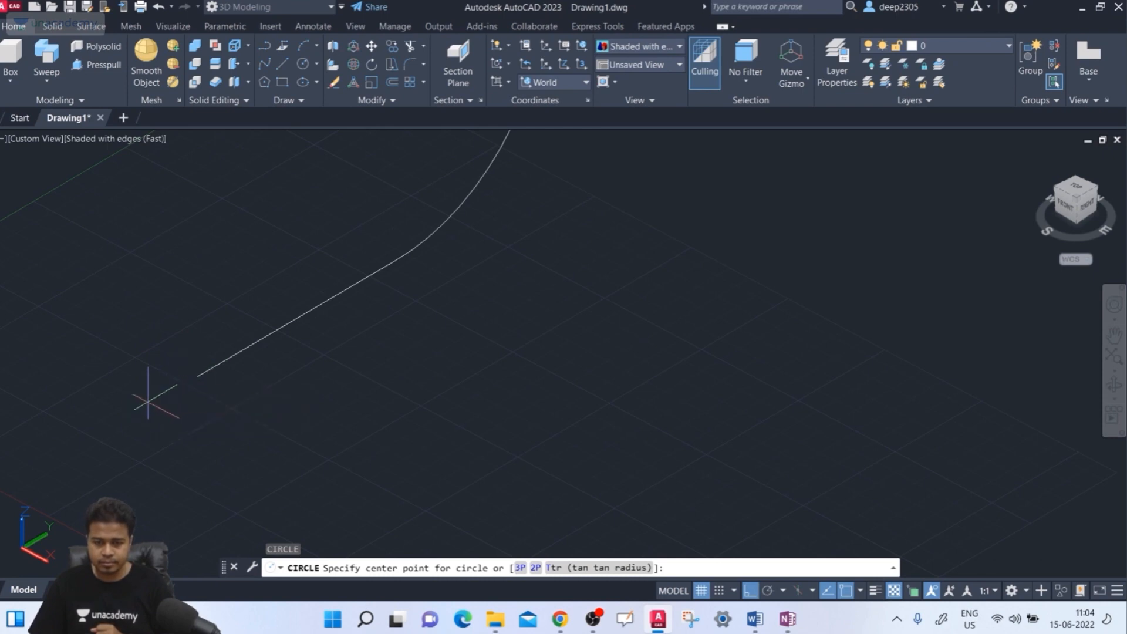
{"action": "left_click", "coordinate": [152, 404]}
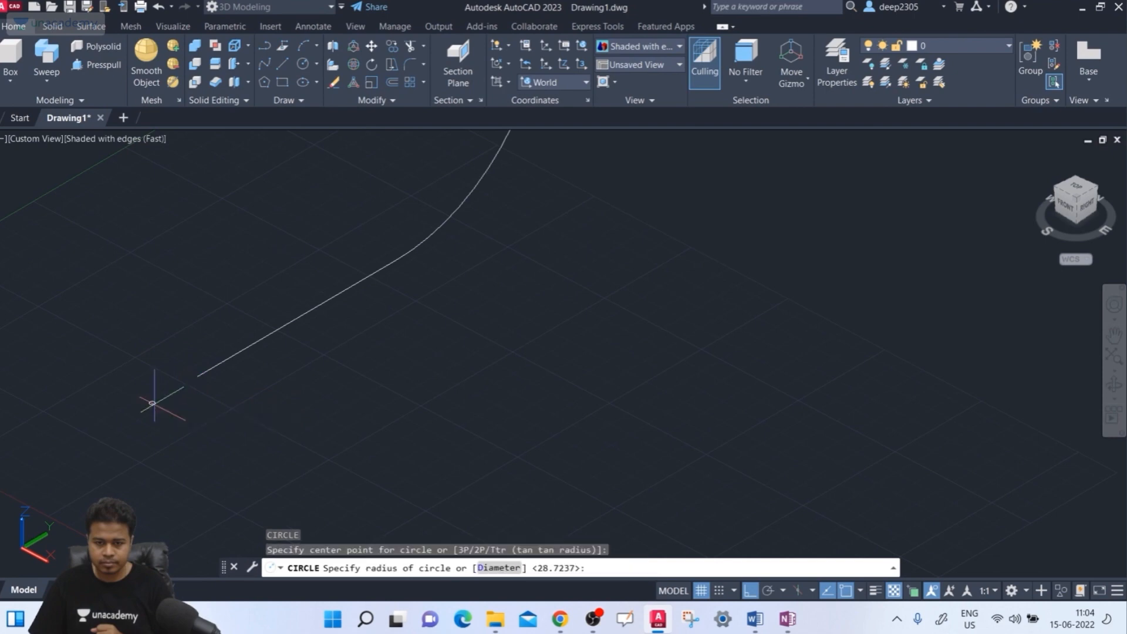
{"action": "left_click", "coordinate": [182, 439]}
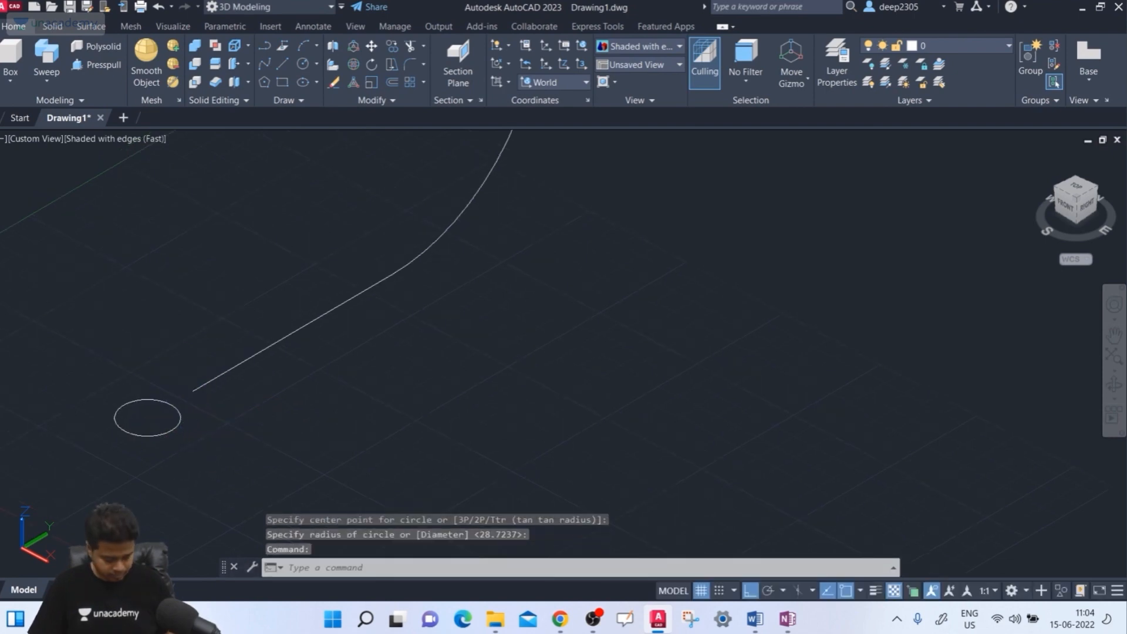
- Draw a smaller circle centred on the edge of the first circle, on the side facing the curved path
{"action": "key", "text": "Return"}
{"action": "scroll", "coordinate": [152, 385], "scroll_direction": "up", "scroll_amount": 3}
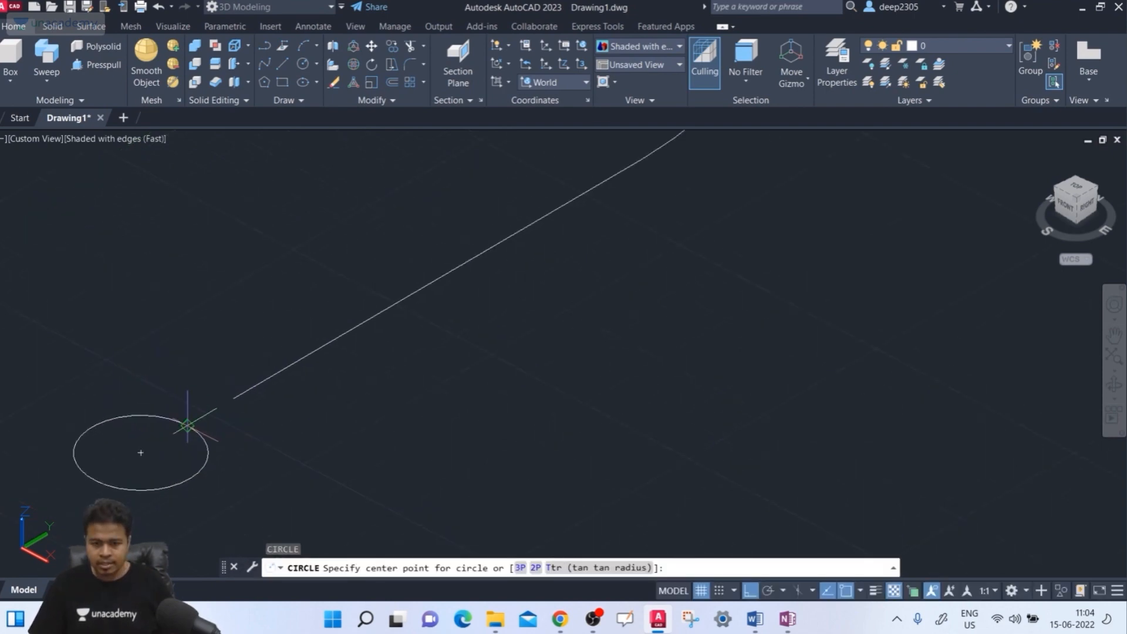
{"action": "left_click", "coordinate": [187, 425]}
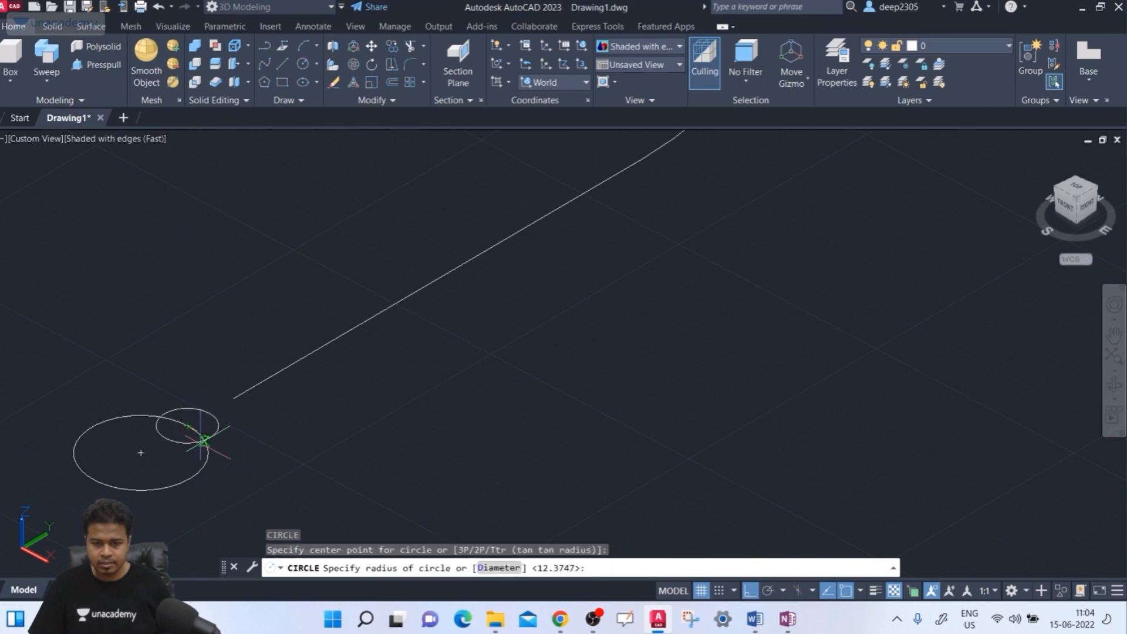
{"action": "left_click", "coordinate": [202, 440]}
{"action": "middle_click_drag", "start_coordinate": [236, 471], "coordinate": [225, 475]}
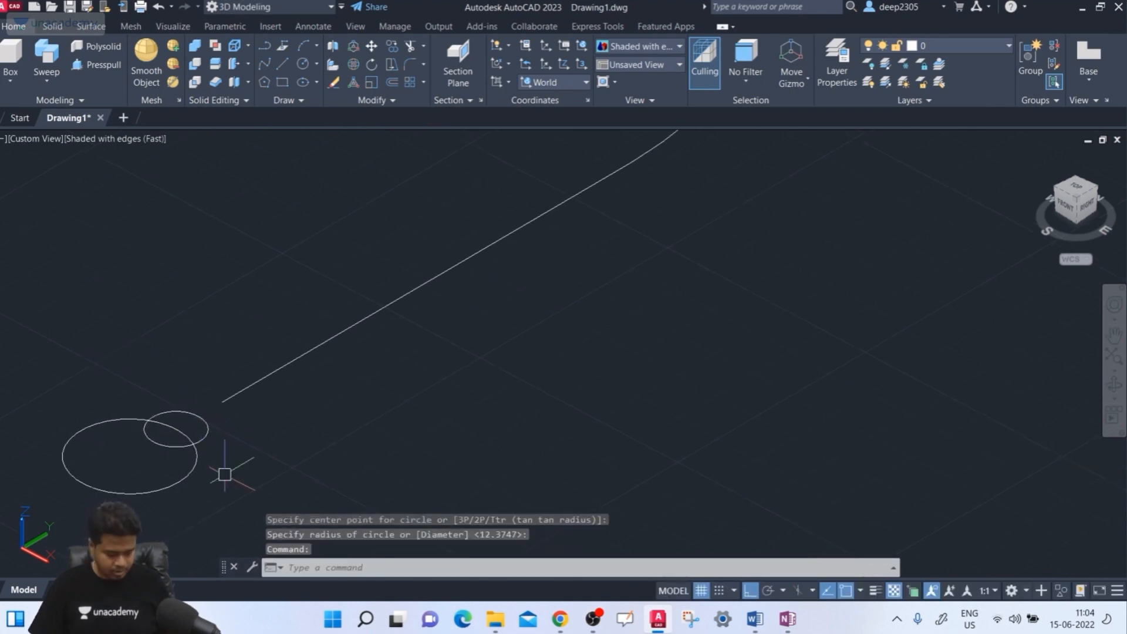
- Create a polar array of the small circle around the large circle's centre, with 6 items filling 360 degrees
{"action": "type", "text": "ar"}
{"action": "key", "text": "Return"}
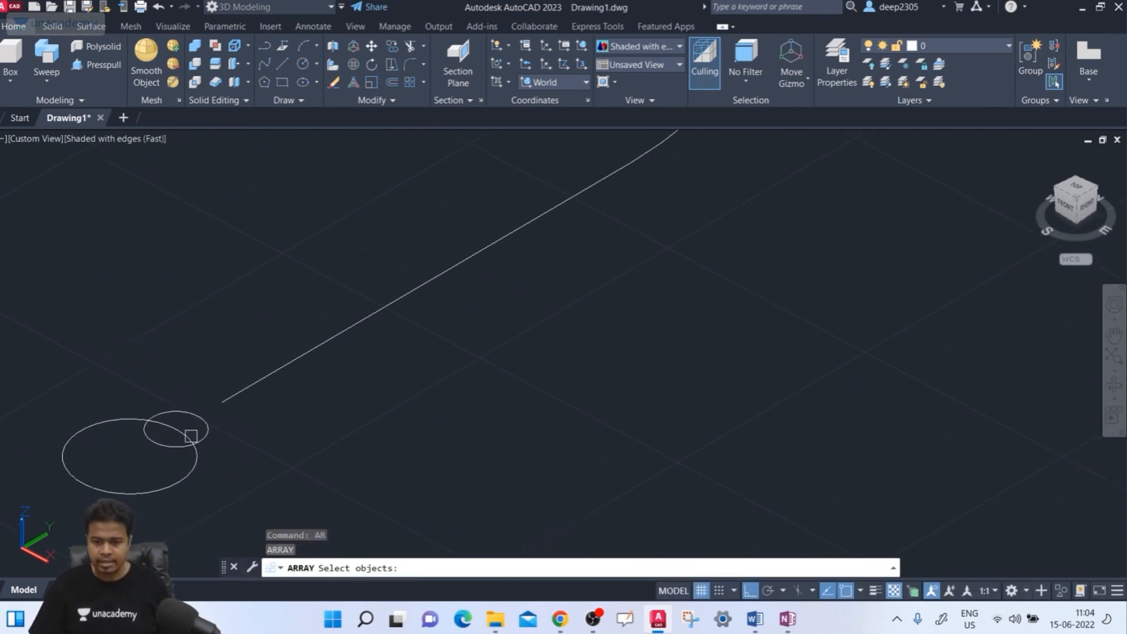
{"action": "left_click", "coordinate": [177, 405]}
{"action": "key", "text": "Return"}
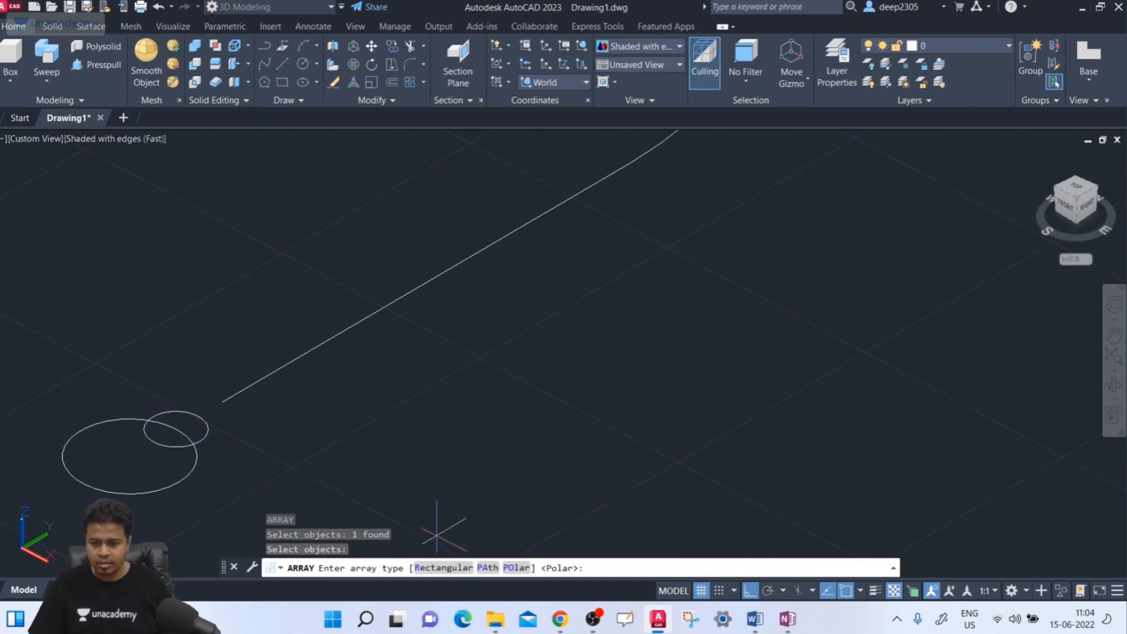
{"action": "left_click", "coordinate": [515, 568]}
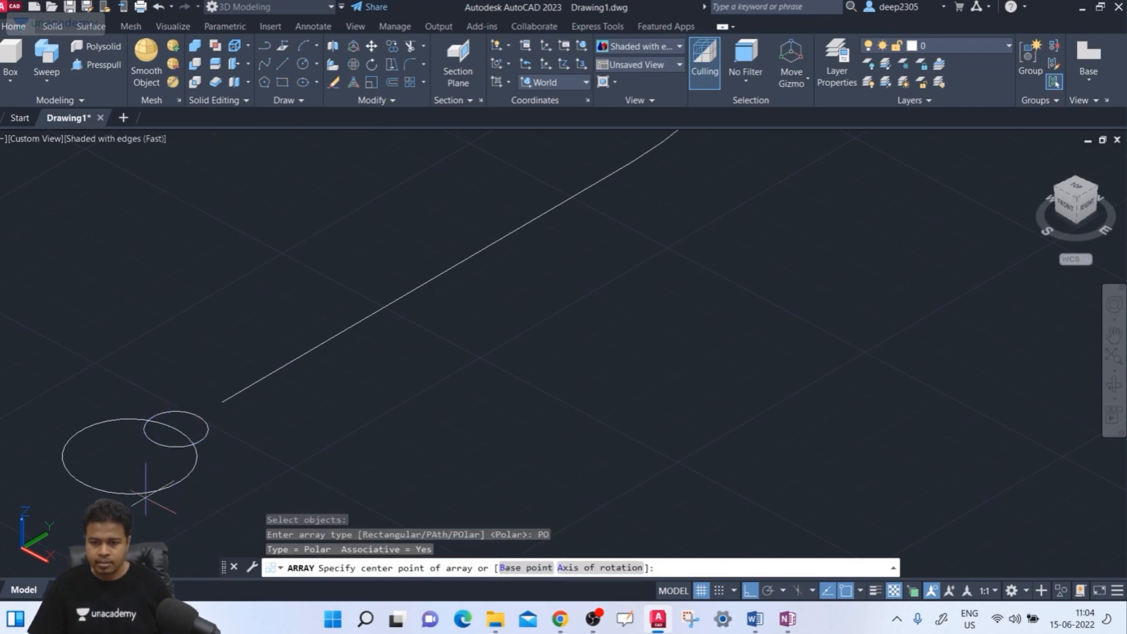
{"action": "left_click", "coordinate": [130, 457]}
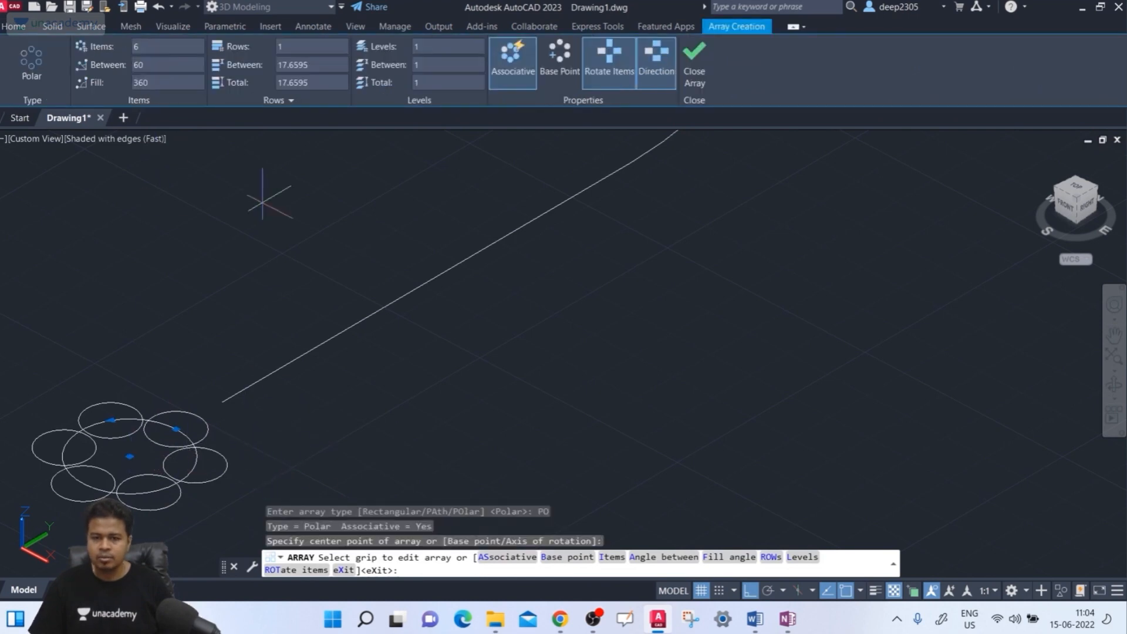
{"action": "key", "text": "Return"}
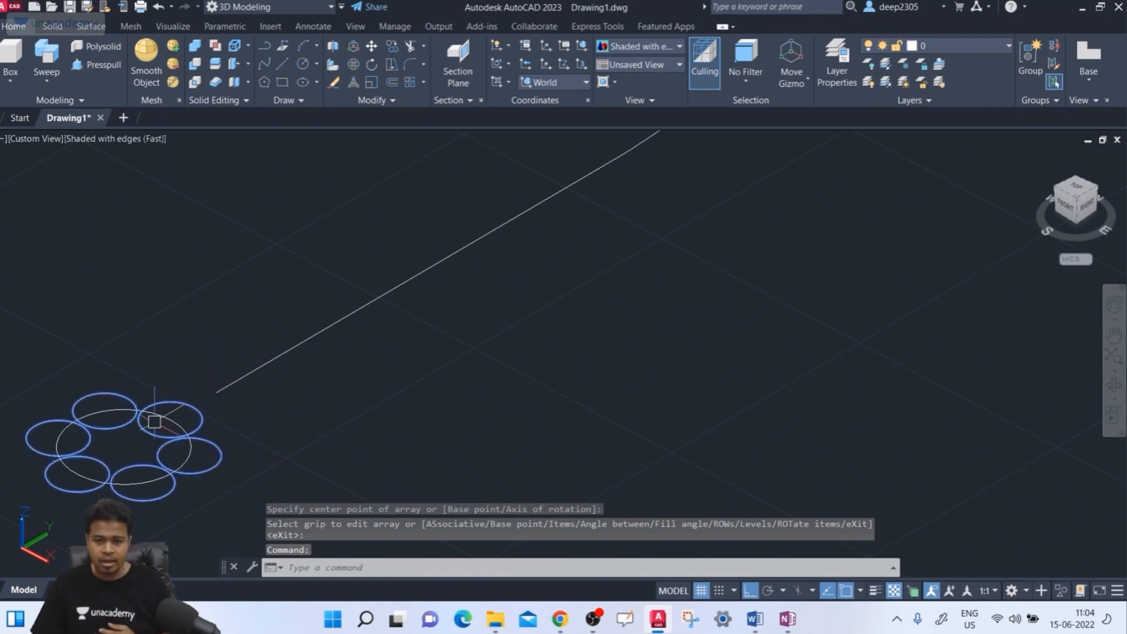
- Erase the large guide circle, keeping only the ring of small circles
{"action": "left_click", "coordinate": [186, 429]}
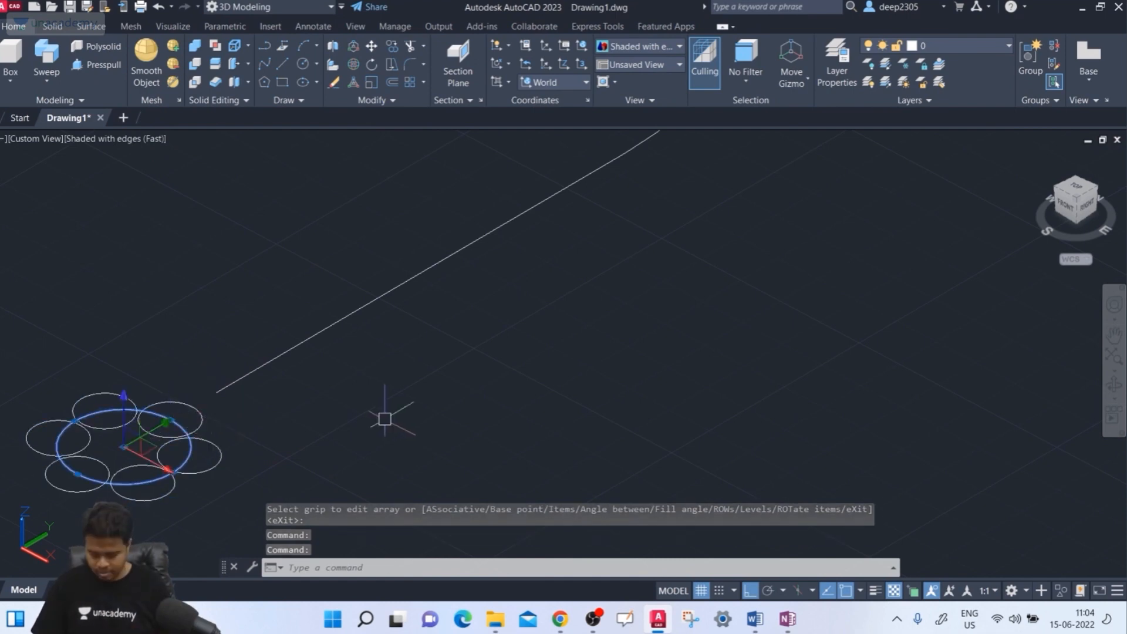
{"action": "key", "text": "Delete"}
{"action": "scroll", "coordinate": [341, 414], "scroll_direction": "down", "scroll_amount": 5}
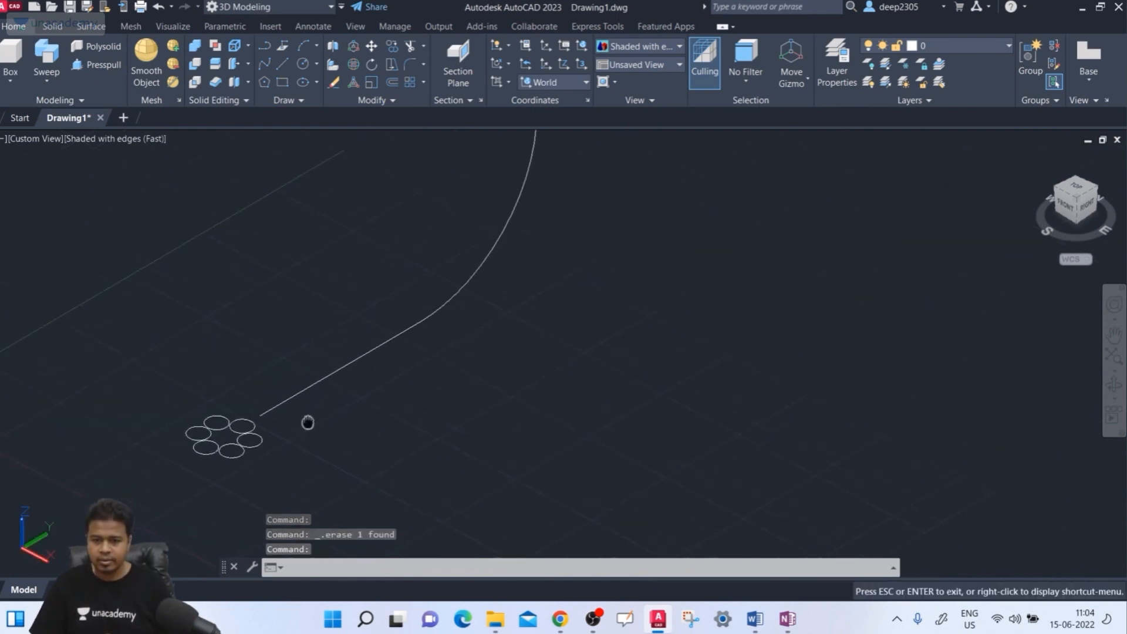
{"action": "type", "text": "sweep"}
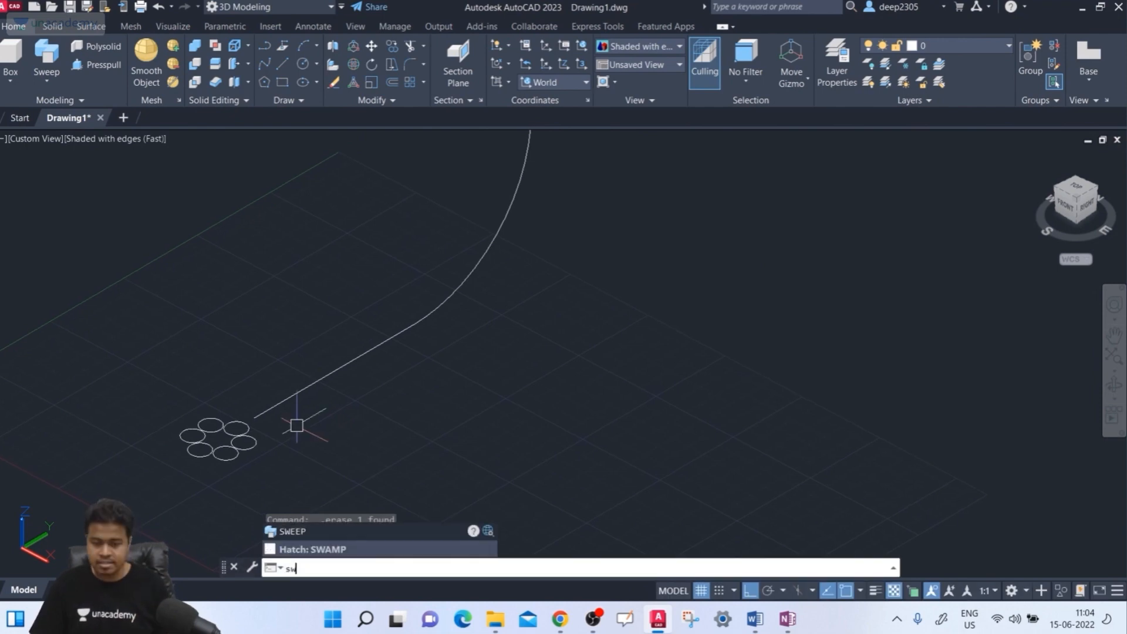
{"action": "key", "text": "Return"}
{"action": "scroll", "coordinate": [225, 424], "scroll_direction": "up", "scroll_amount": 4}
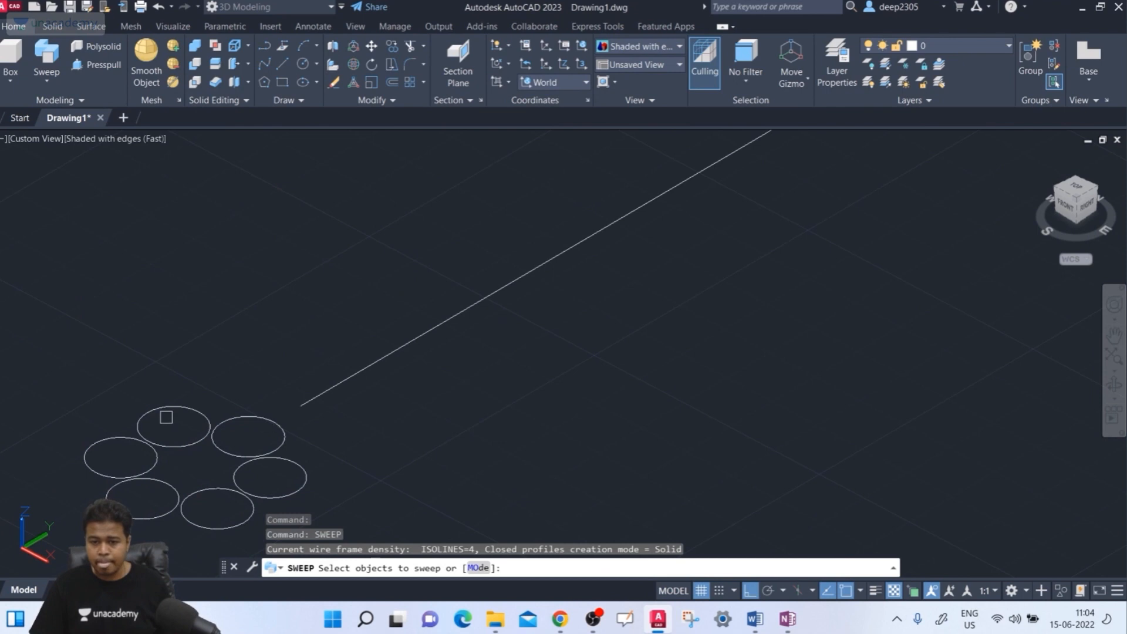
{"action": "key", "text": "Escape"}
{"action": "left_click", "coordinate": [277, 449]}
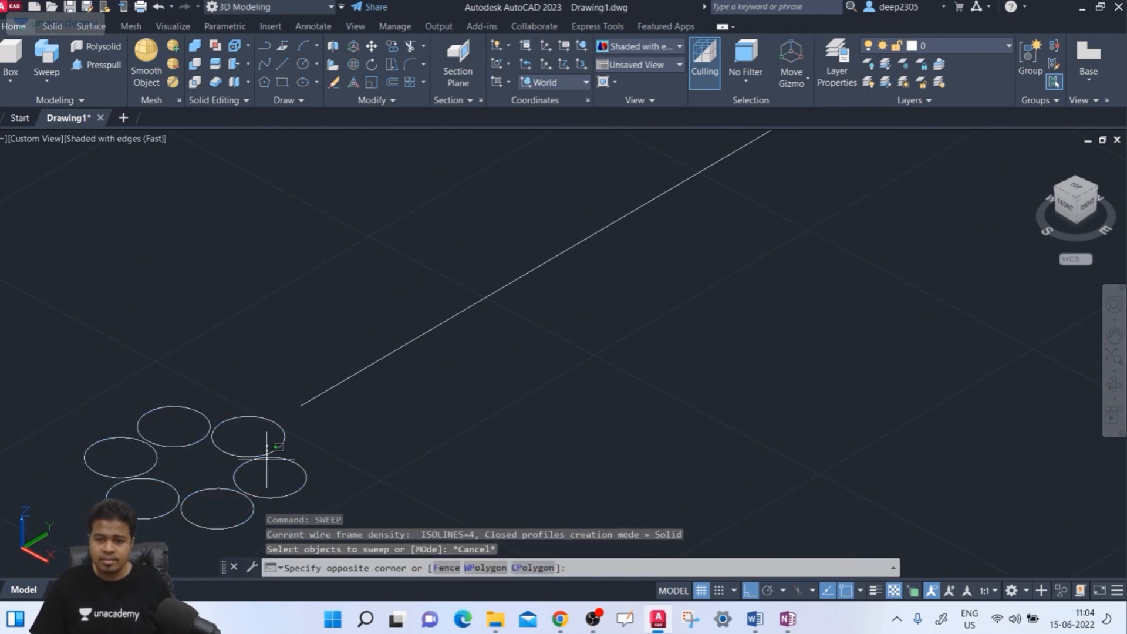
{"action": "left_click", "coordinate": [296, 486]}
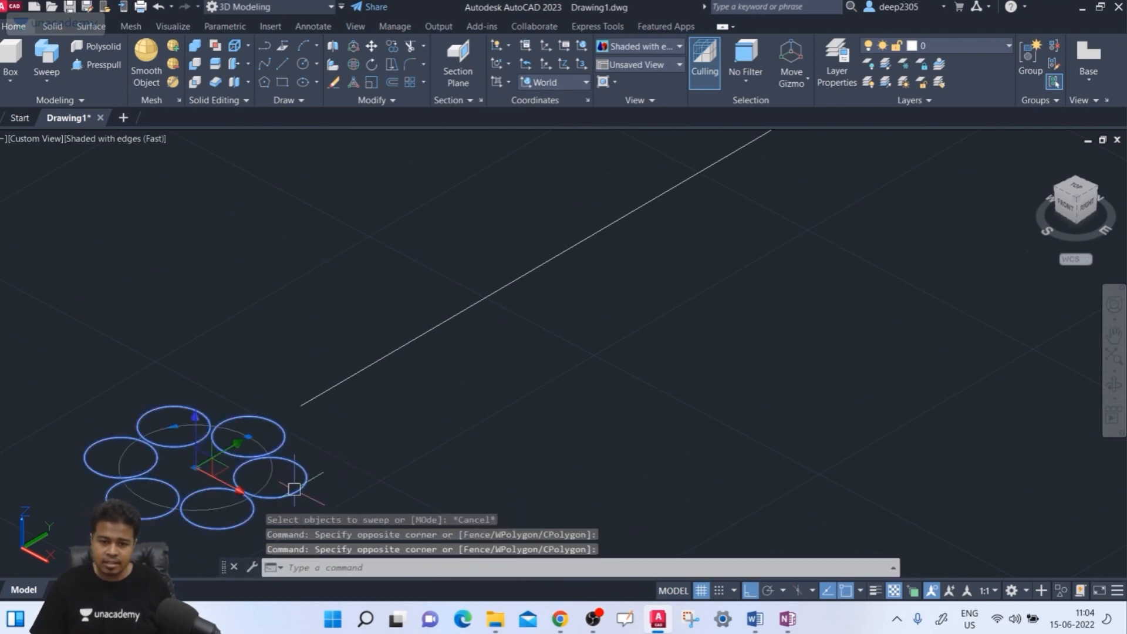
{"action": "key", "text": "Escape"}
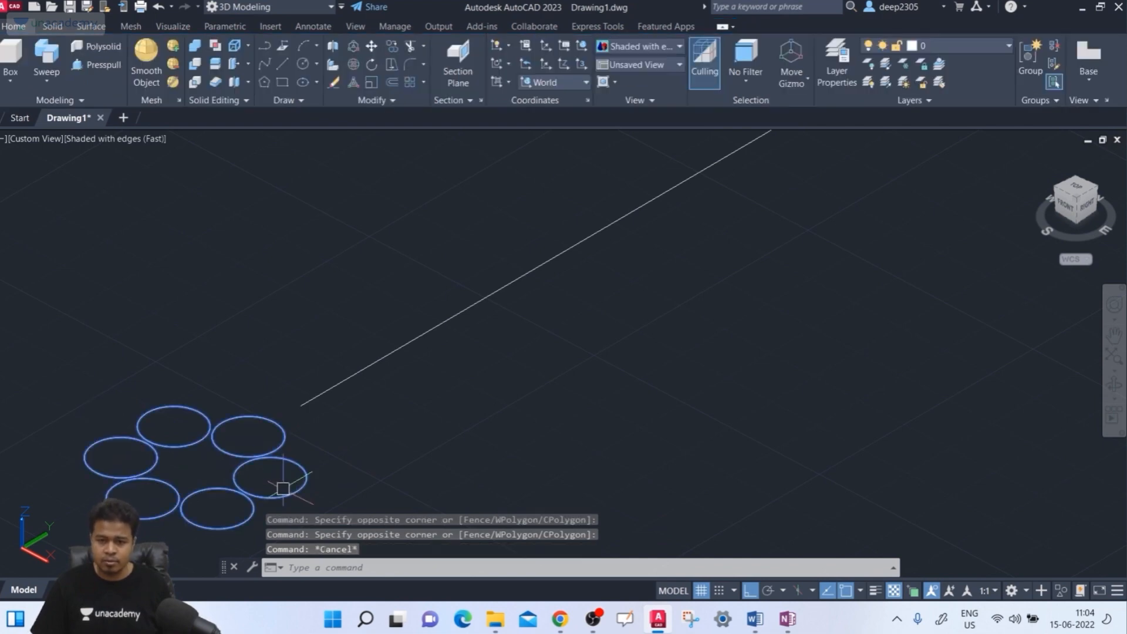
{"action": "left_click", "coordinate": [284, 488]}
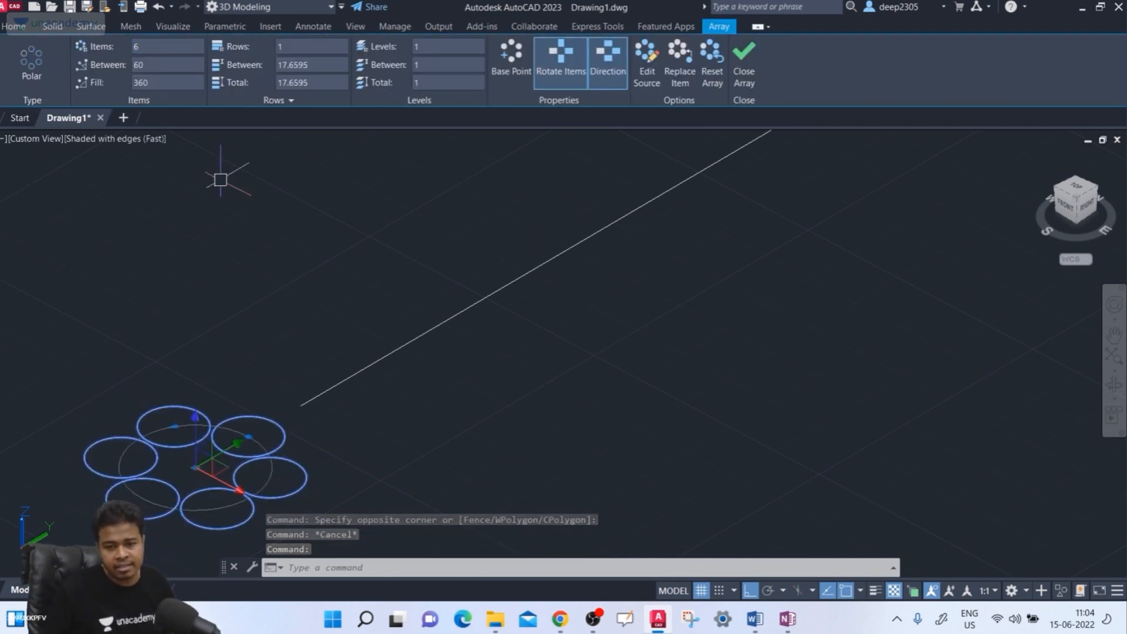
{"action": "key", "text": "Escape"}
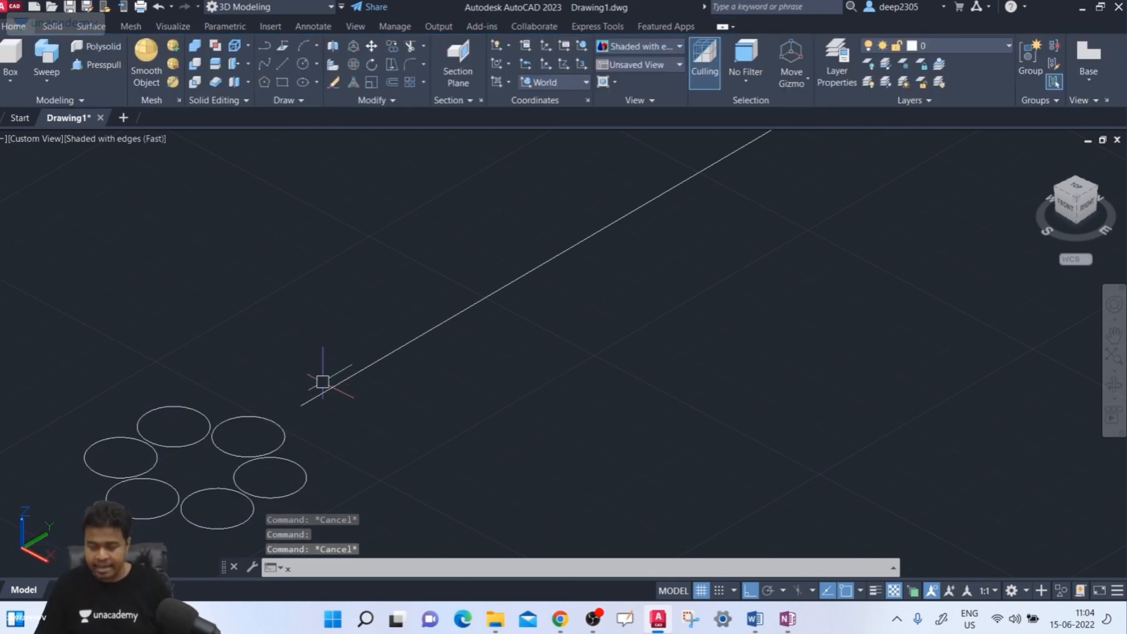
- Explode the polar array into separate circles
{"action": "type", "text": "x"}
{"action": "key", "text": "Return"}
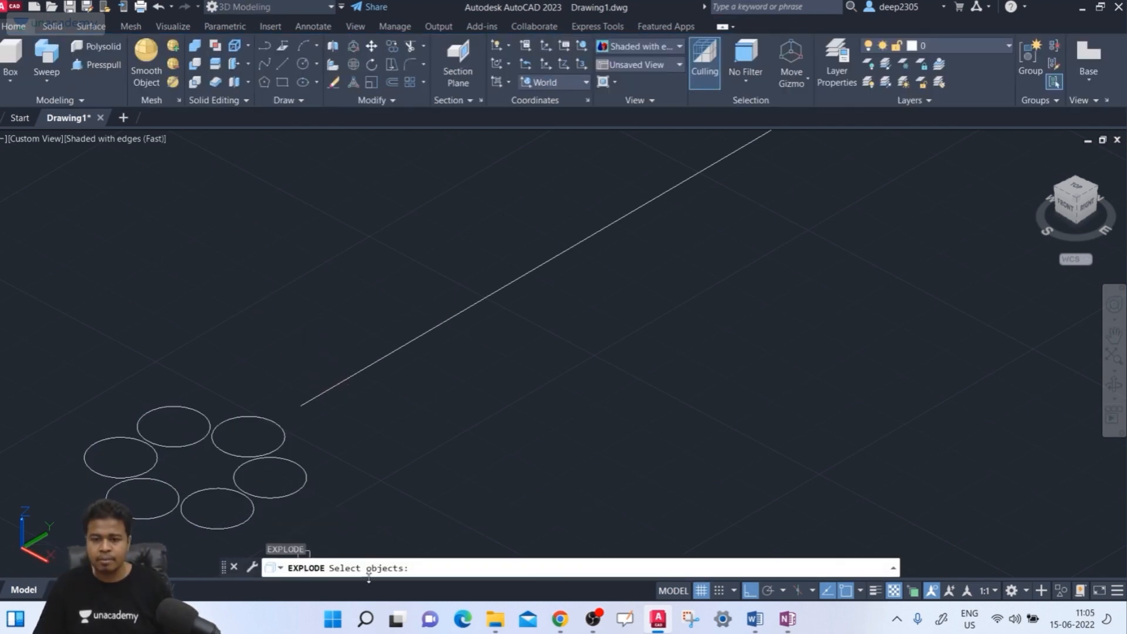
{"action": "left_click", "coordinate": [271, 494]}
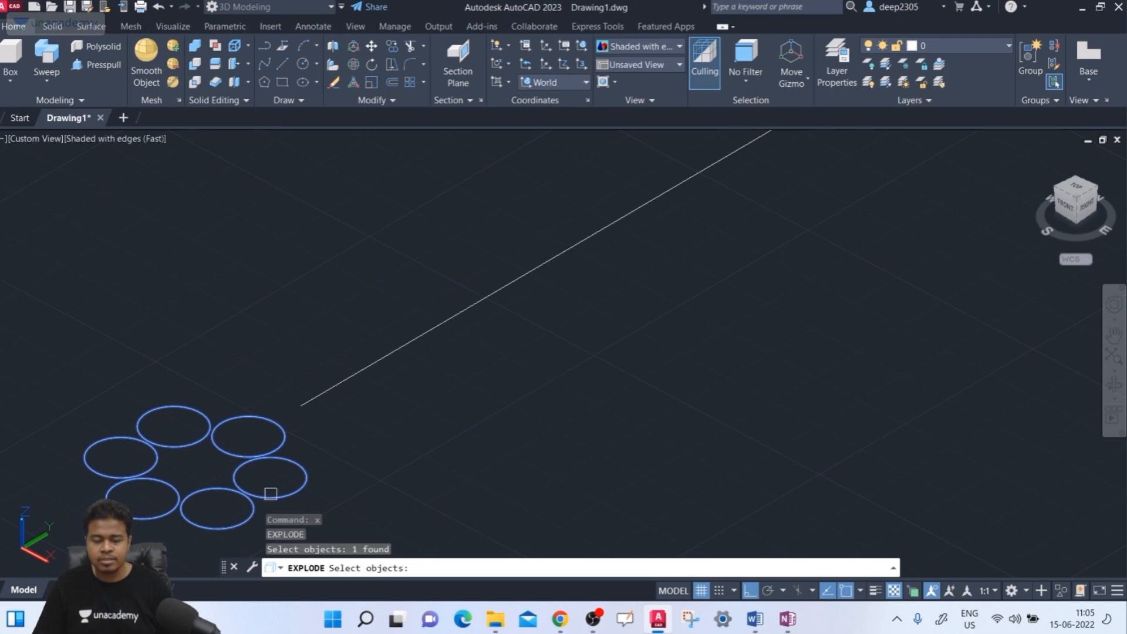
{"action": "key", "text": "Return"}
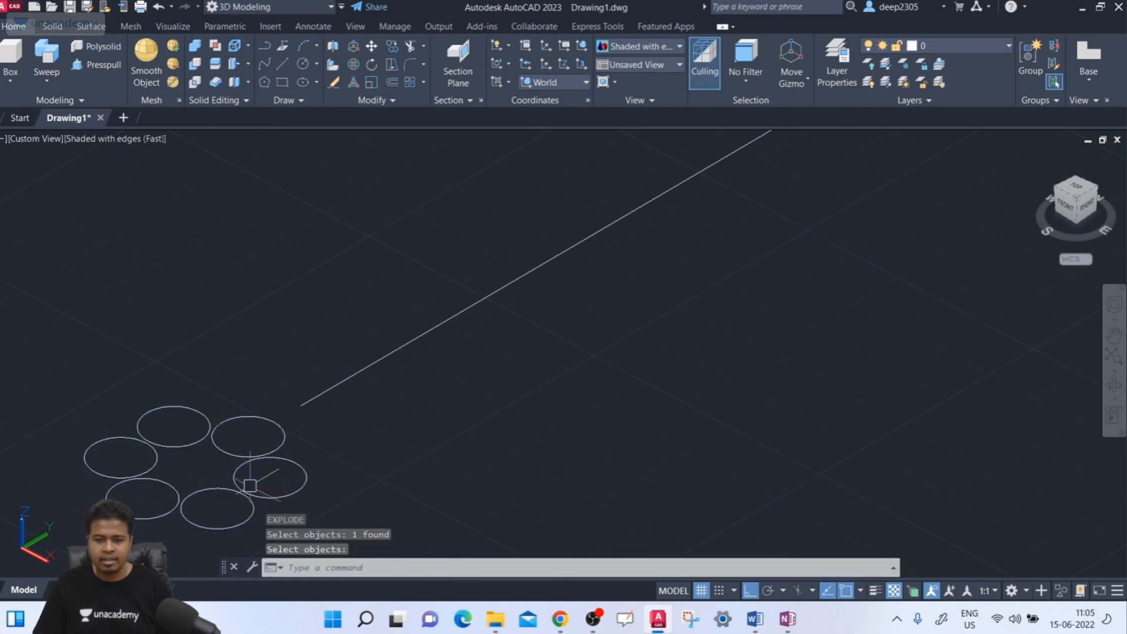
{"action": "key", "text": "Escape"}
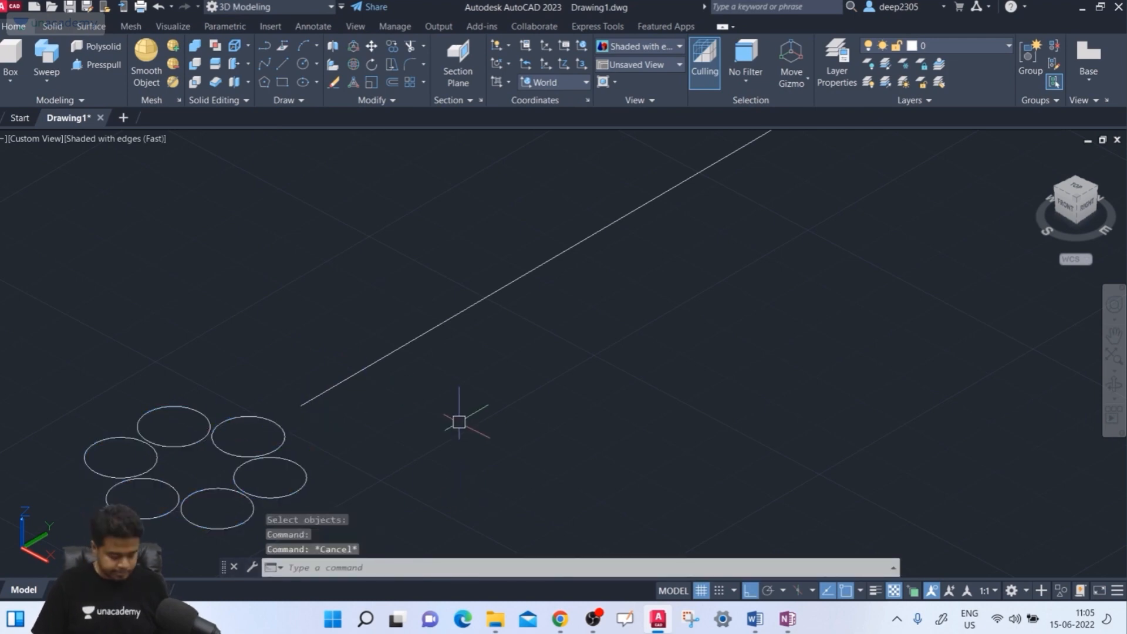
- Sweep all six small circles along the curved path with a twist angle of 1080
{"action": "type", "text": "sw"}
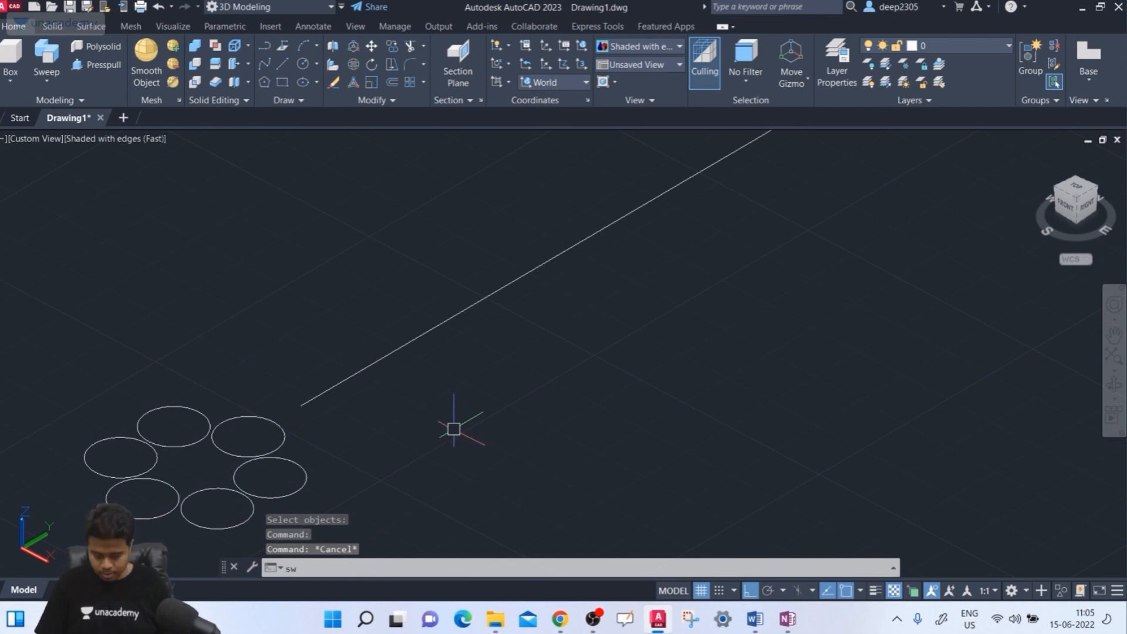
{"action": "key", "text": "Return"}
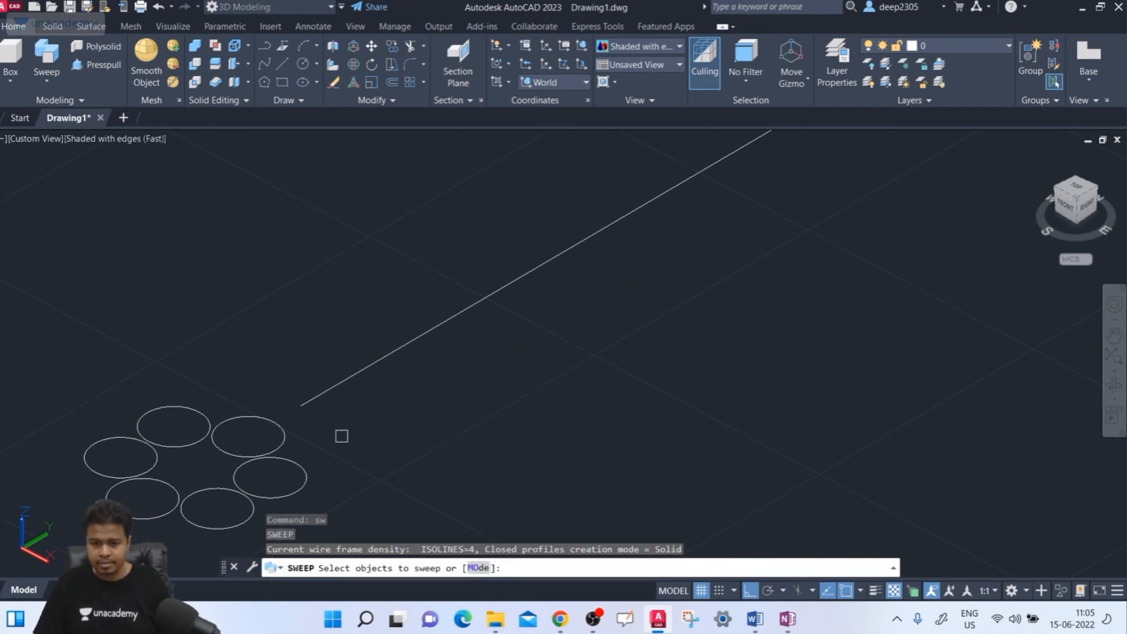
{"action": "left_click", "coordinate": [271, 421]}
{"action": "left_click", "coordinate": [204, 416]}
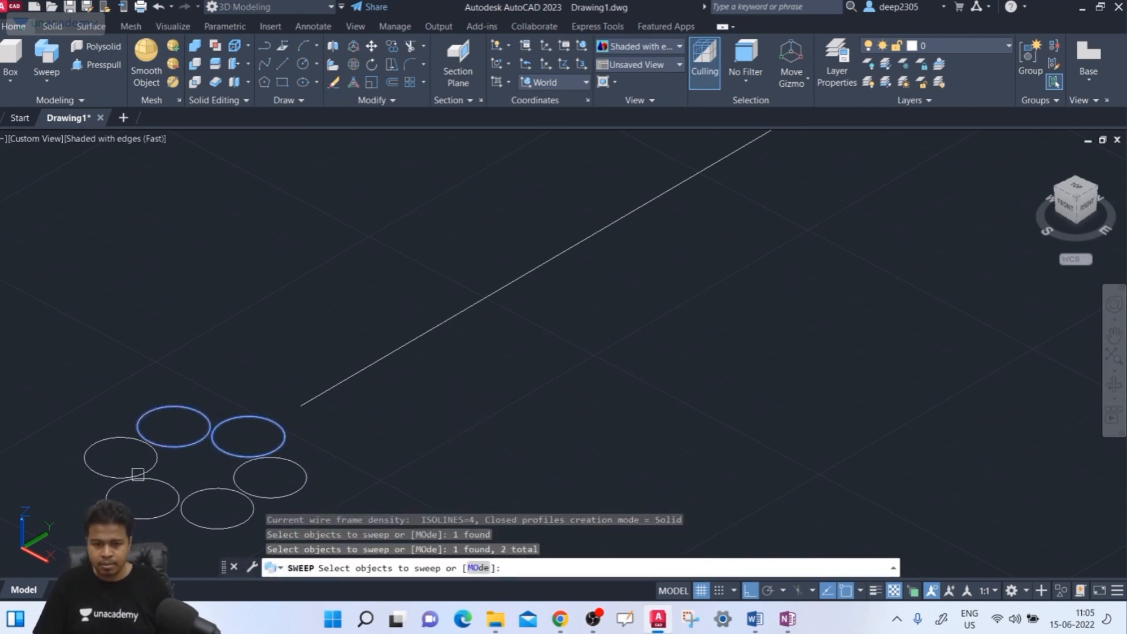
{"action": "left_click", "coordinate": [357, 474]}
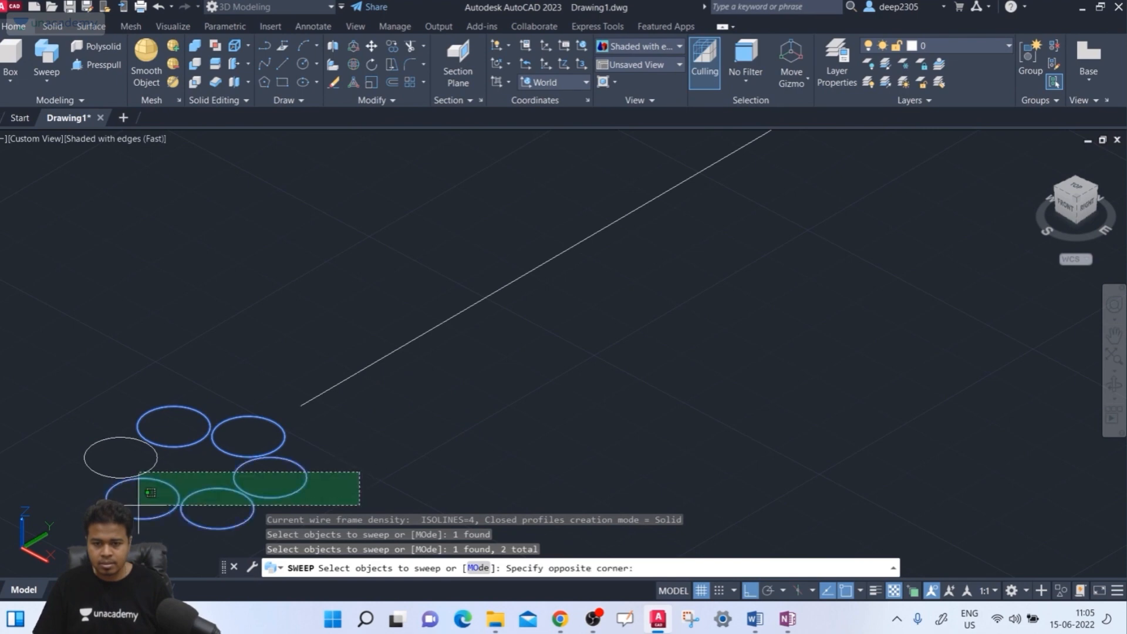
{"action": "left_click", "coordinate": [64, 528]}
{"action": "key", "text": "Return"}
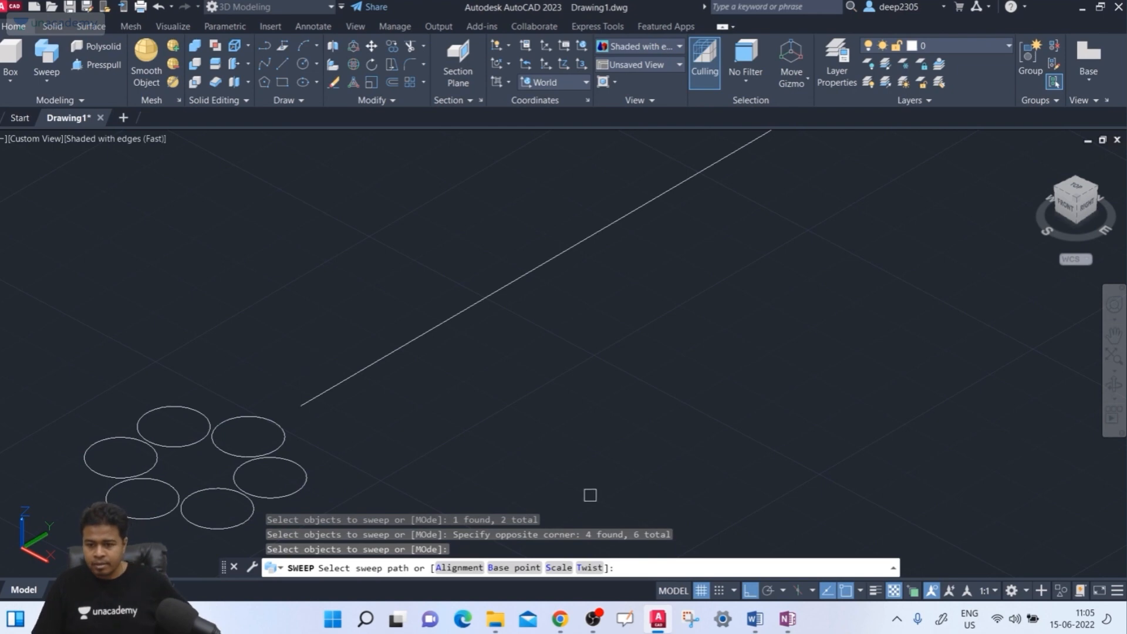
{"action": "left_click", "coordinate": [588, 567]}
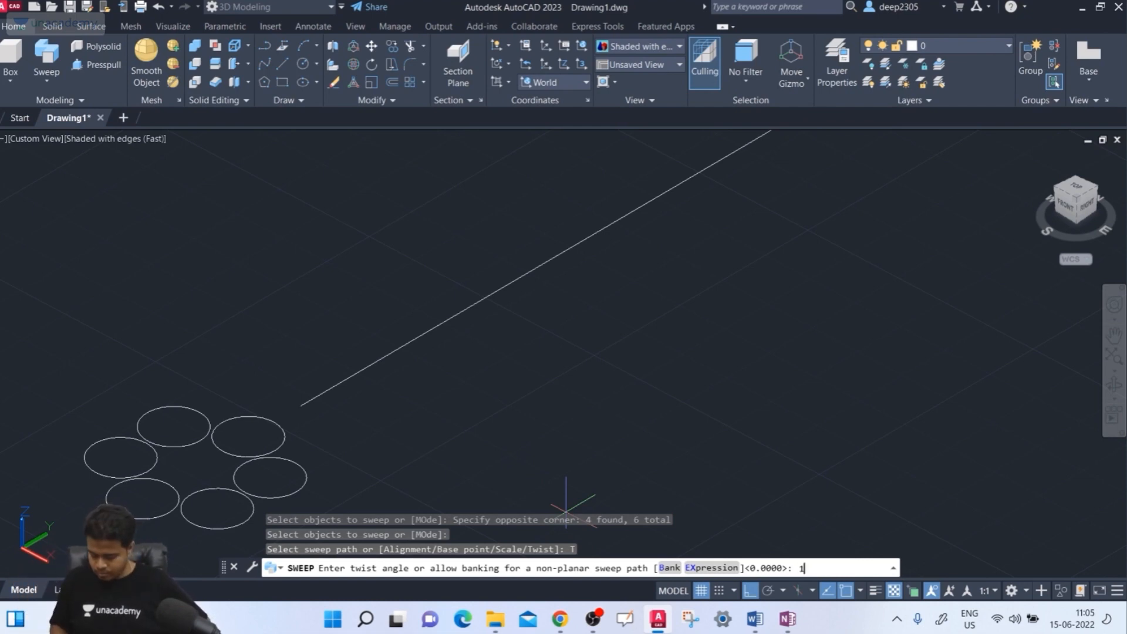
{"action": "key", "text": "Return"}
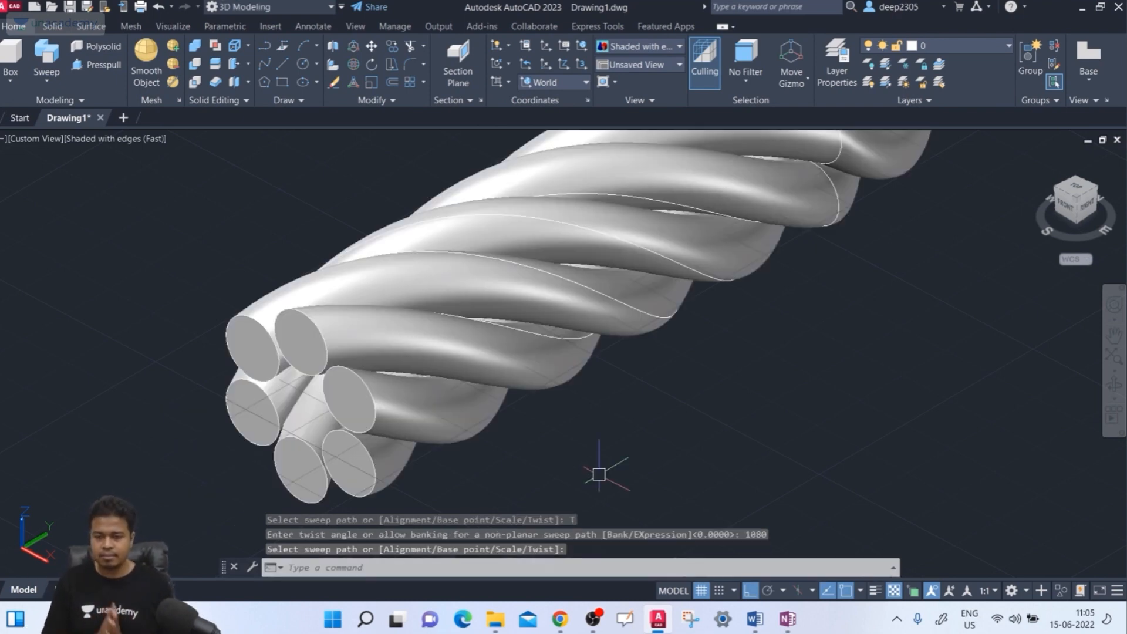
- Examine the twisted rope-like solids along the whole curve and select one strand to follow its twist
{"action": "scroll", "coordinate": [617, 429], "scroll_direction": "down", "scroll_amount": 8}
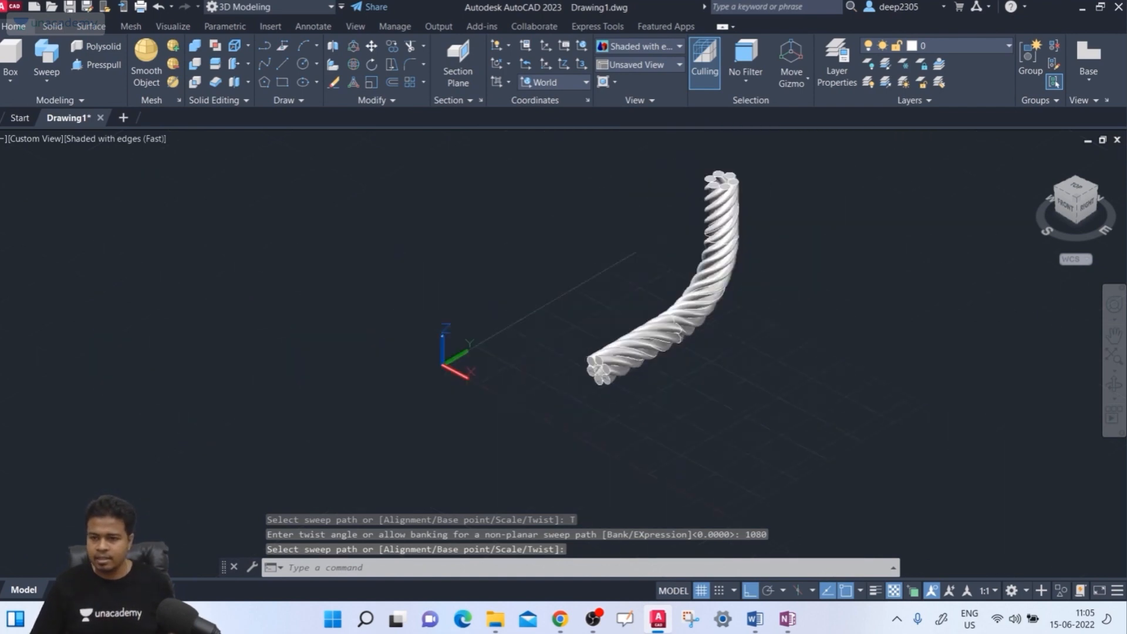
{"action": "scroll", "coordinate": [723, 276], "scroll_direction": "up", "scroll_amount": 3}
{"action": "middle_click_drag", "start_coordinate": [723, 276], "coordinate": [587, 411], "text": "shift"}
{"action": "scroll", "coordinate": [551, 427], "scroll_direction": "down", "scroll_amount": 3}
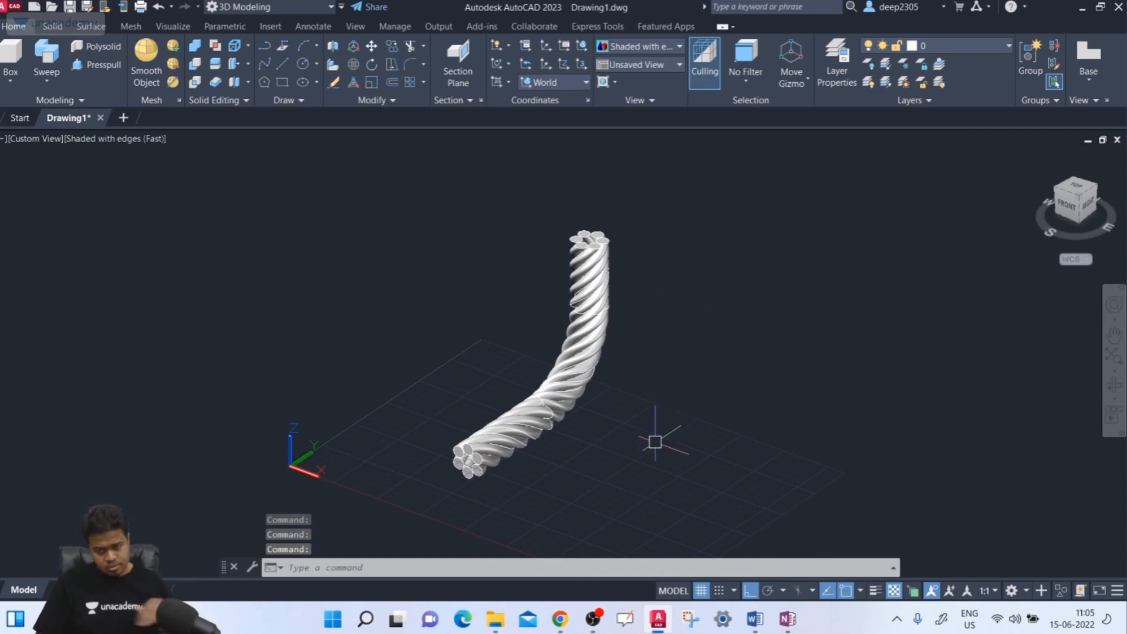
{"action": "scroll", "coordinate": [464, 473], "scroll_direction": "up", "scroll_amount": 2}
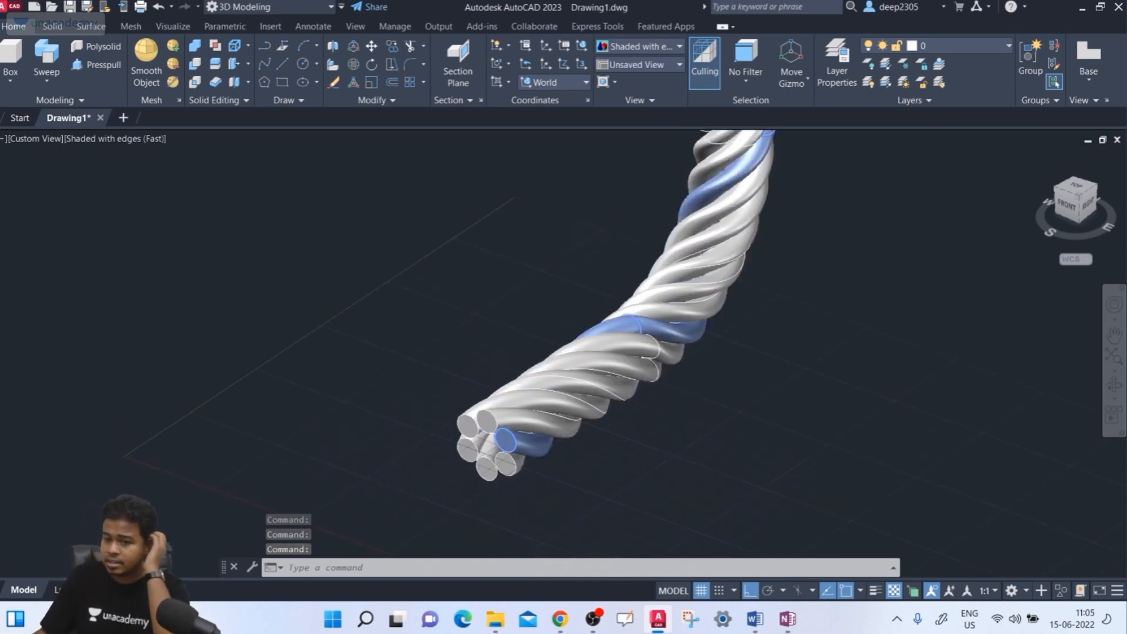
{"action": "left_click", "coordinate": [503, 441]}
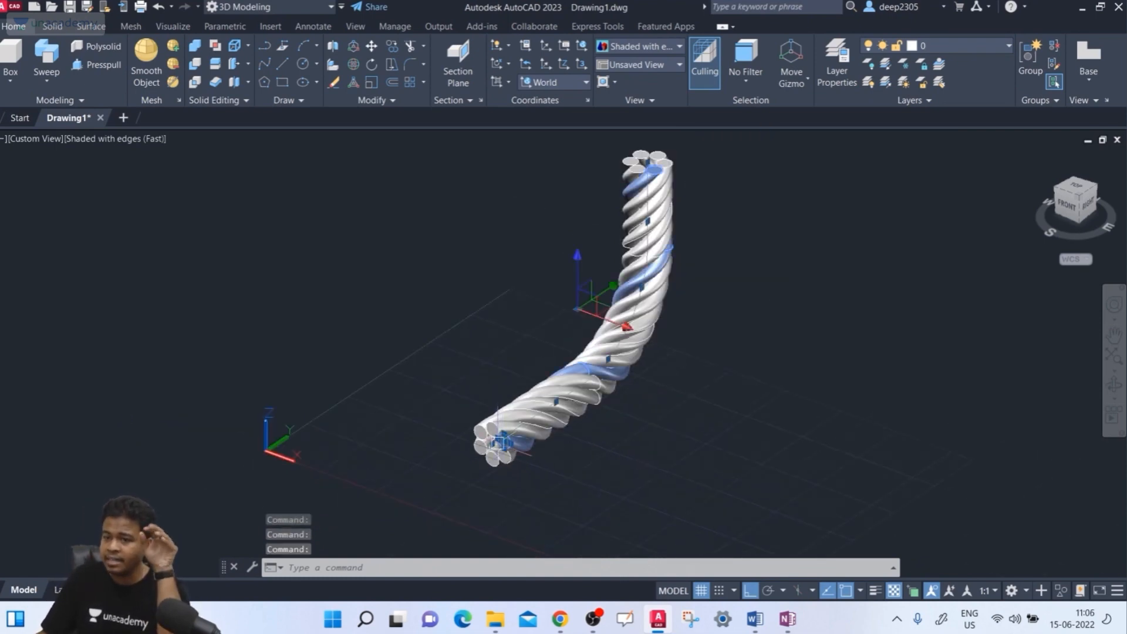
- Undo the twisted sweep to restore the six small circles and the curved path
{"action": "scroll", "coordinate": [536, 460], "scroll_direction": "up", "scroll_amount": 3}
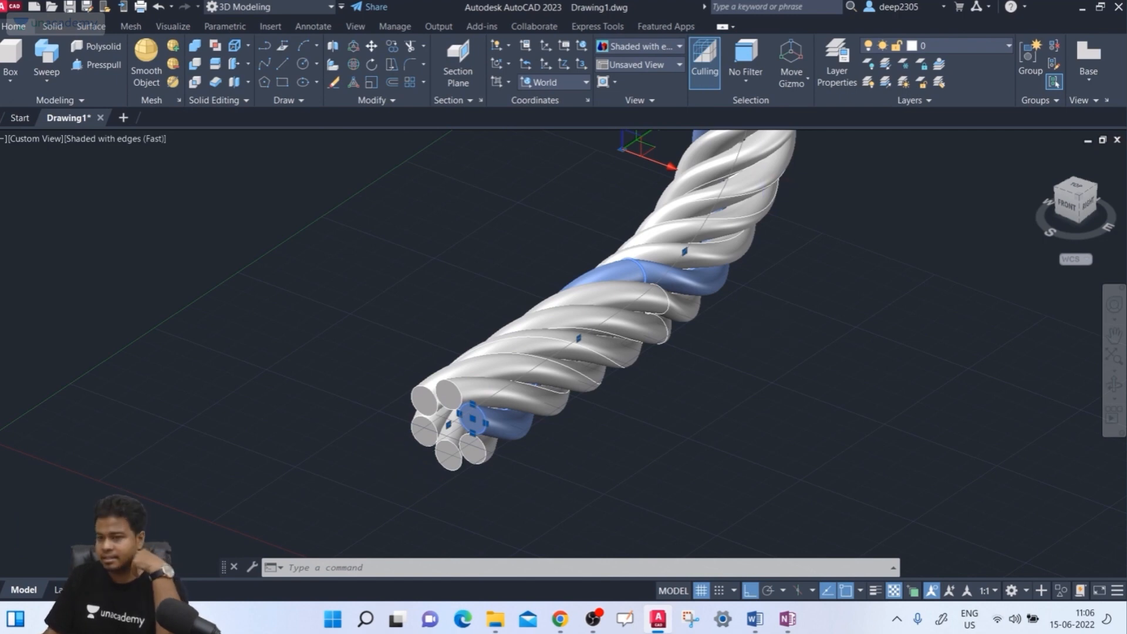
{"action": "scroll", "coordinate": [753, 343], "scroll_direction": "down", "scroll_amount": 5}
{"action": "middle_click_drag", "start_coordinate": [753, 343], "coordinate": [495, 390], "text": "shift"}
{"action": "key", "text": "Escape"}
{"action": "key", "text": "Escape"}
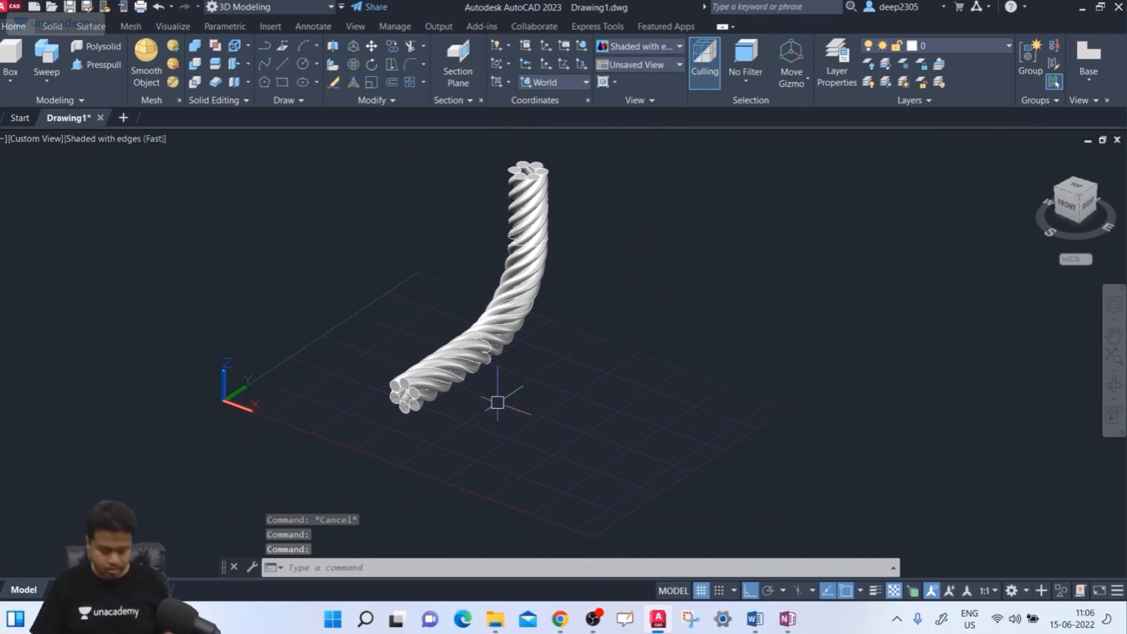
{"action": "key", "text": "ctrl+z"}
{"action": "key", "text": "ctrl+z"}
{"action": "key", "text": "ctrl+z"}
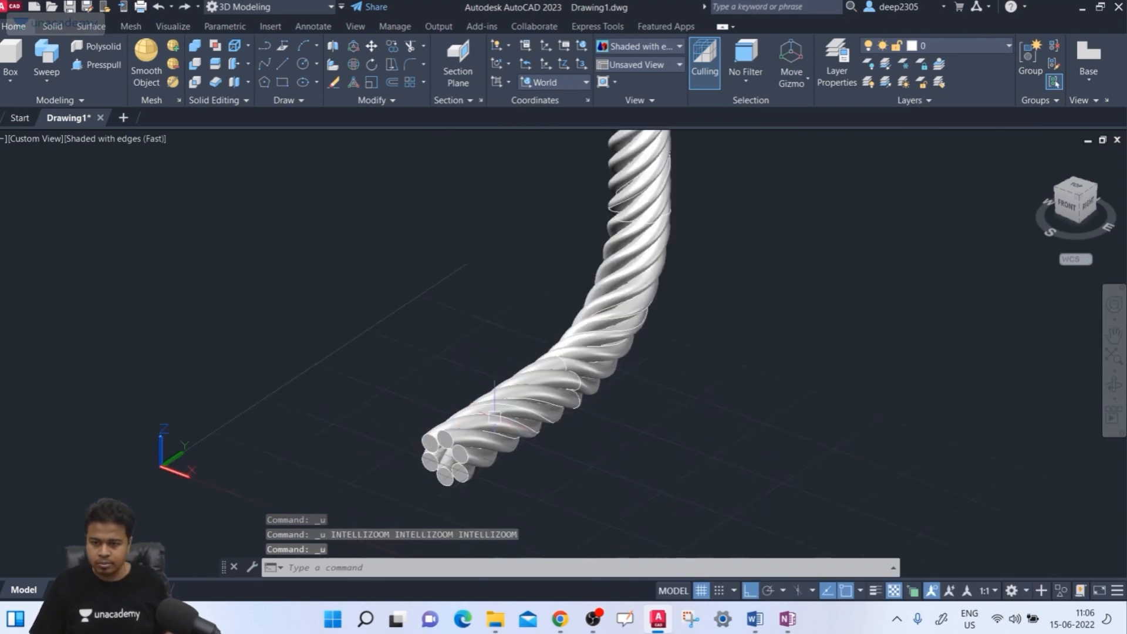
{"action": "key", "text": "ctrl+z"}
{"action": "key", "text": "ctrl+z"}
{"action": "key", "text": "ctrl+z"}
{"action": "key", "text": "ctrl+z"}
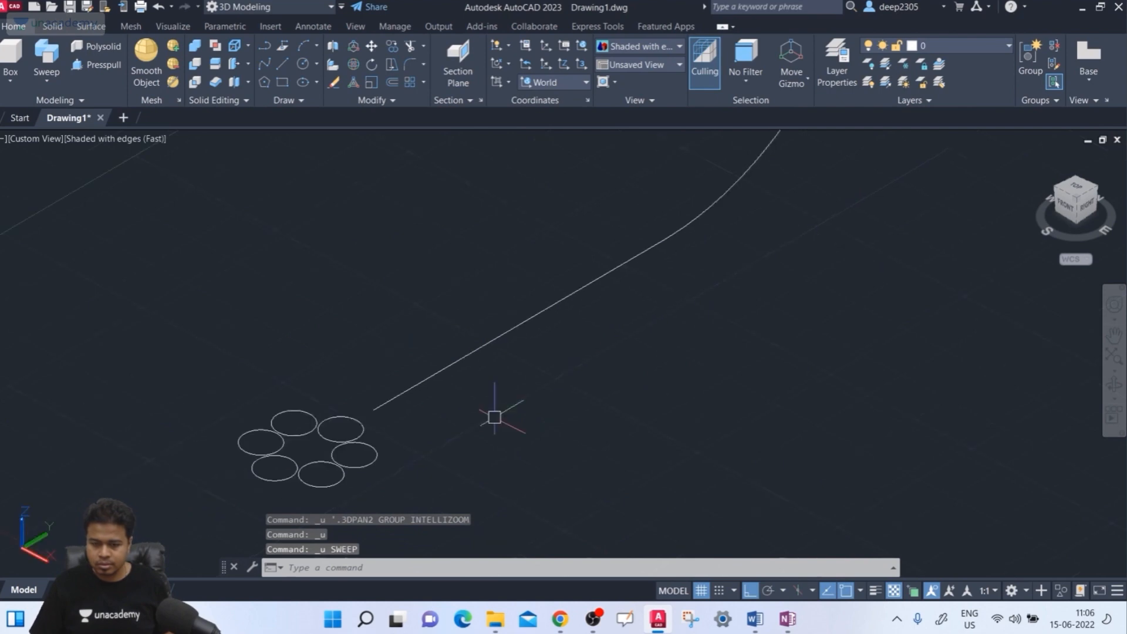
- Copy the curved path along the X axis to place a second path beside the original
{"action": "scroll", "coordinate": [453, 414], "scroll_direction": "down", "scroll_amount": 3}
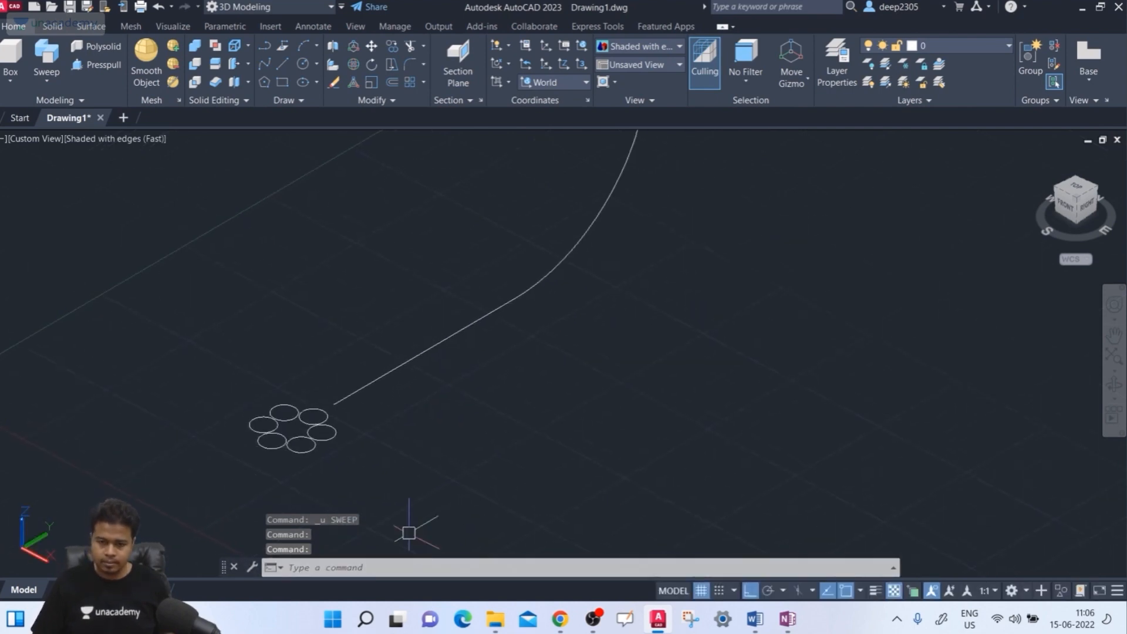
{"action": "middle_click_drag", "start_coordinate": [452, 391], "coordinate": [314, 477]}
{"action": "scroll", "coordinate": [401, 415], "scroll_direction": "down", "scroll_amount": 2}
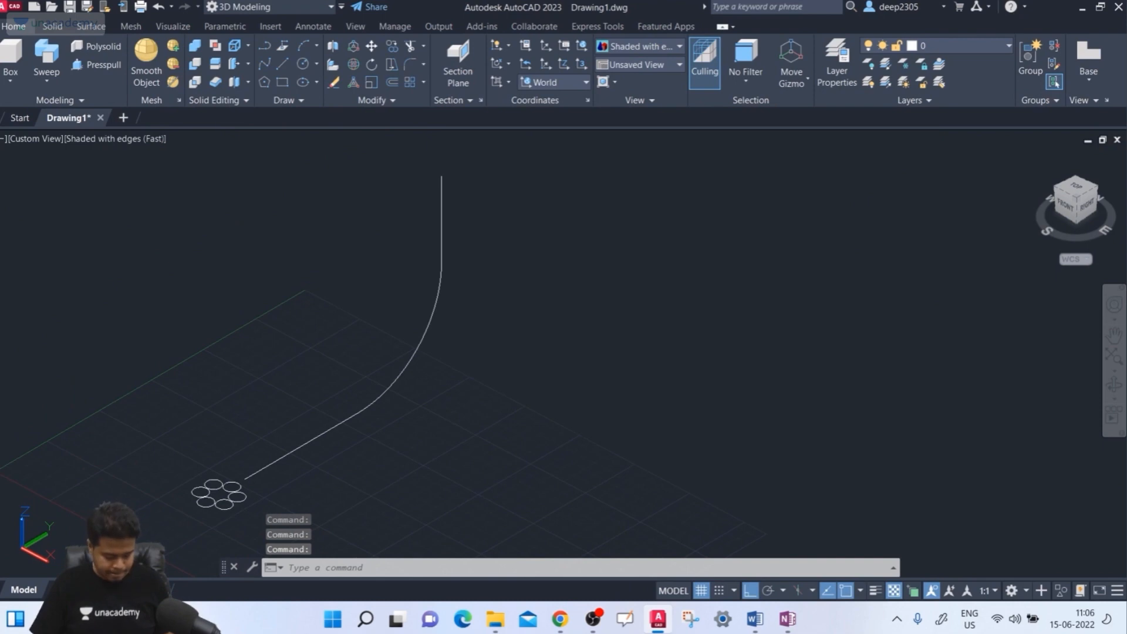
{"action": "type", "text": "co"}
{"action": "key", "text": "Return"}
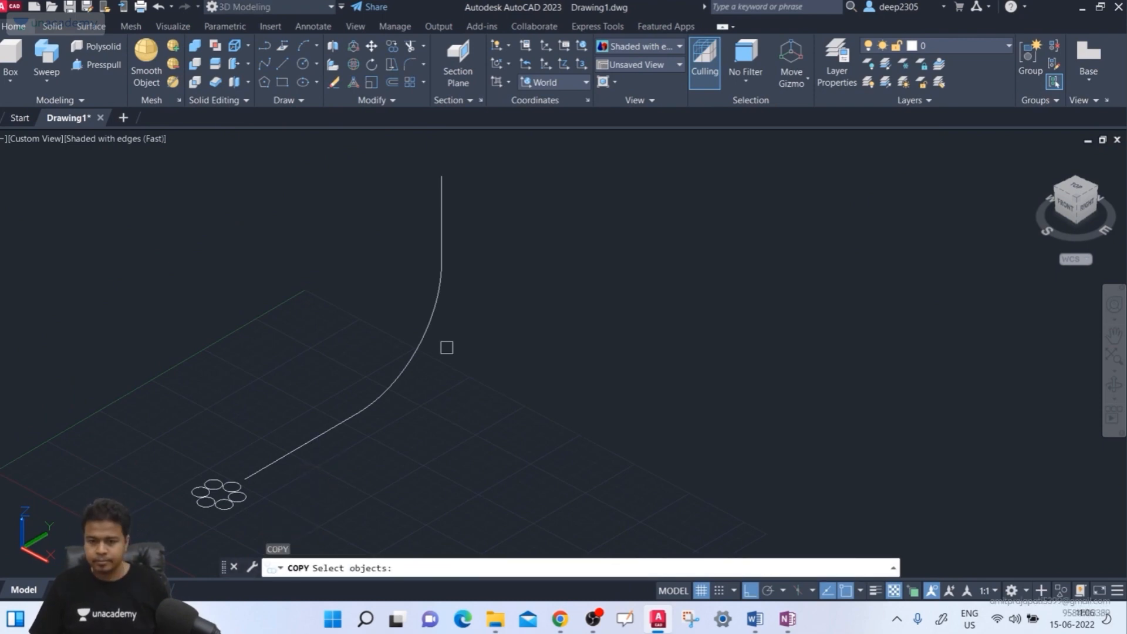
{"action": "left_click", "coordinate": [405, 355]}
{"action": "key", "text": "Return"}
{"action": "left_click", "coordinate": [374, 399]}
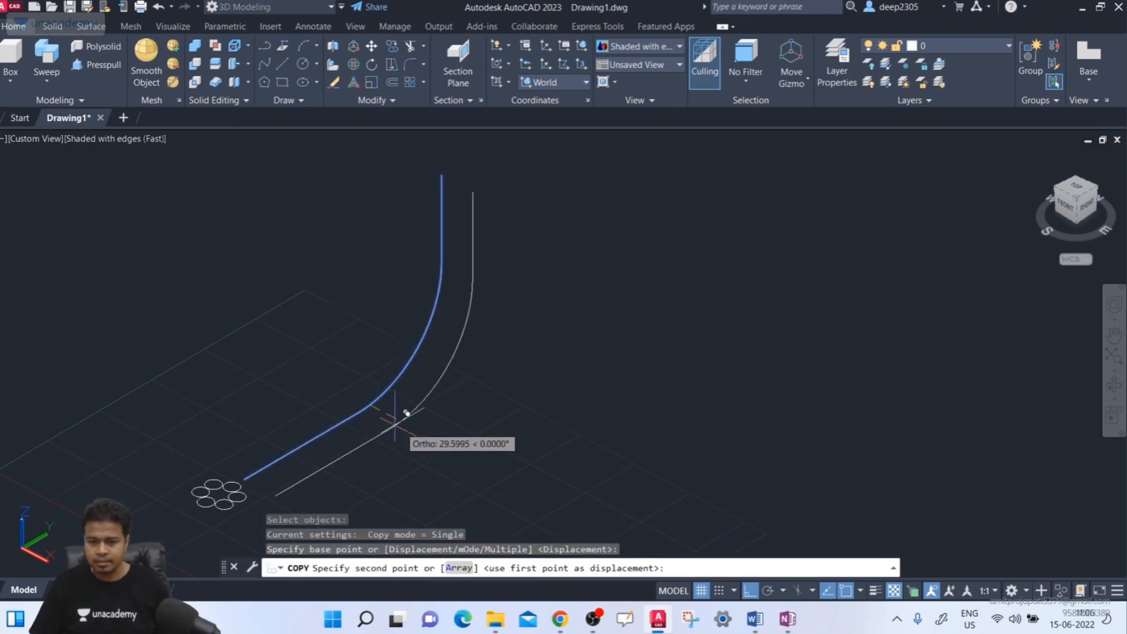
{"action": "left_click", "coordinate": [453, 449]}
- Copy the second curved path a good distance farther along the X axis, using the Multiple option
{"action": "middle_click_drag", "start_coordinate": [451, 455], "coordinate": [289, 390]}
{"action": "key", "text": "Return"}
{"action": "left_click", "coordinate": [288, 387]}
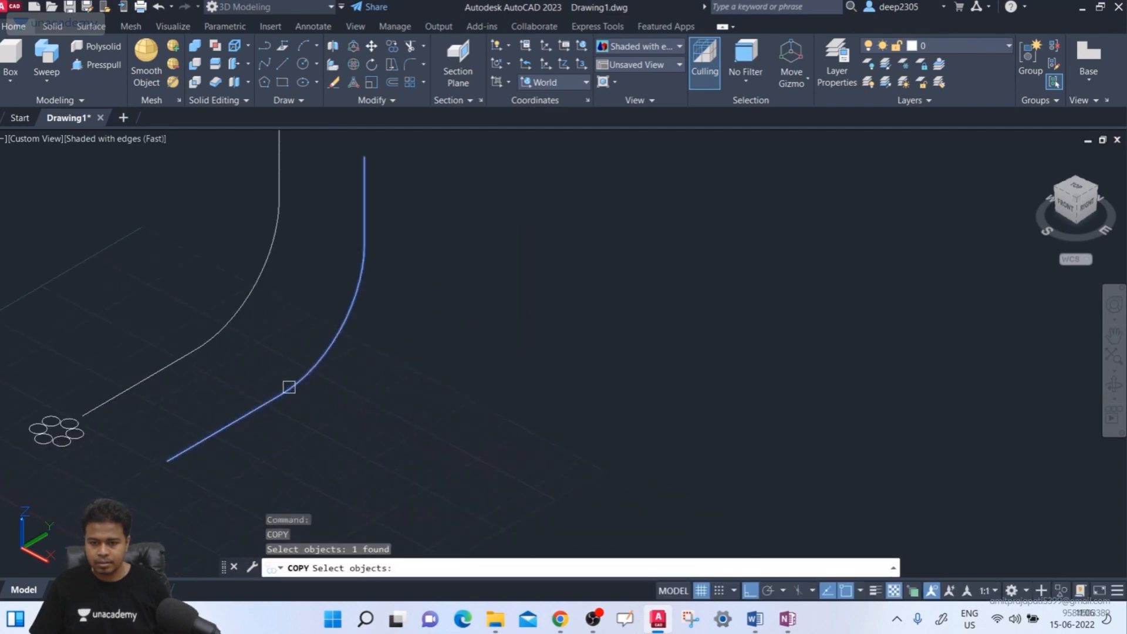
{"action": "key", "text": "Return"}
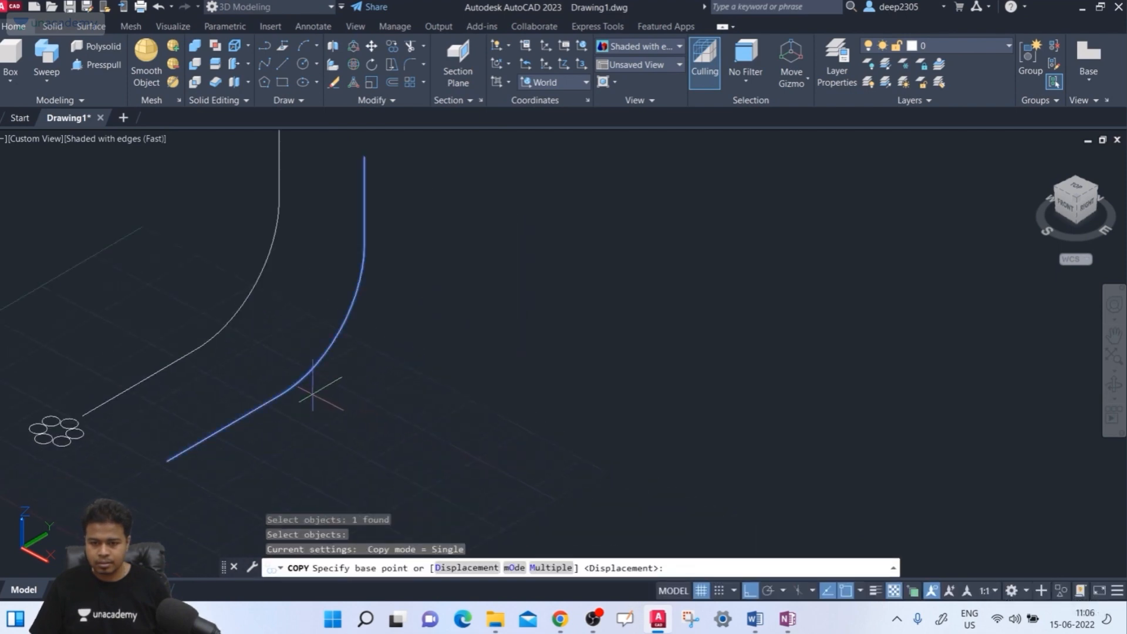
{"action": "left_click", "coordinate": [546, 568]}
{"action": "left_click", "coordinate": [435, 481]}
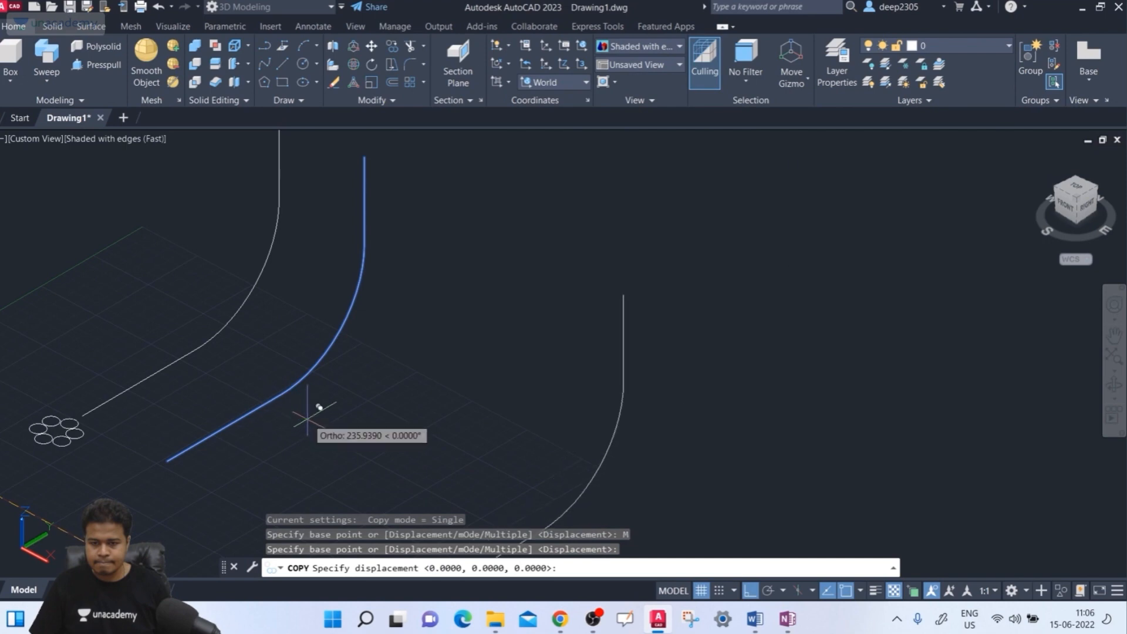
{"action": "key", "text": "Escape"}
- Place two copies of the farthest curved path between it and the second path, using the Multiple copy option
{"action": "key", "text": "Return"}
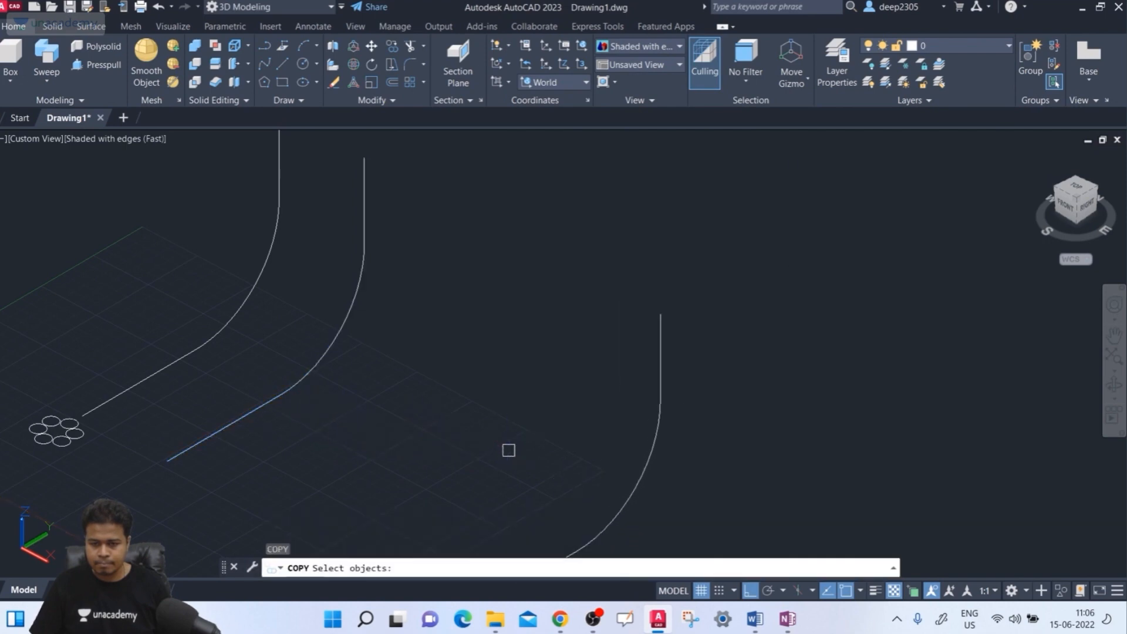
{"action": "left_click", "coordinate": [636, 488]}
{"action": "key", "text": "Return"}
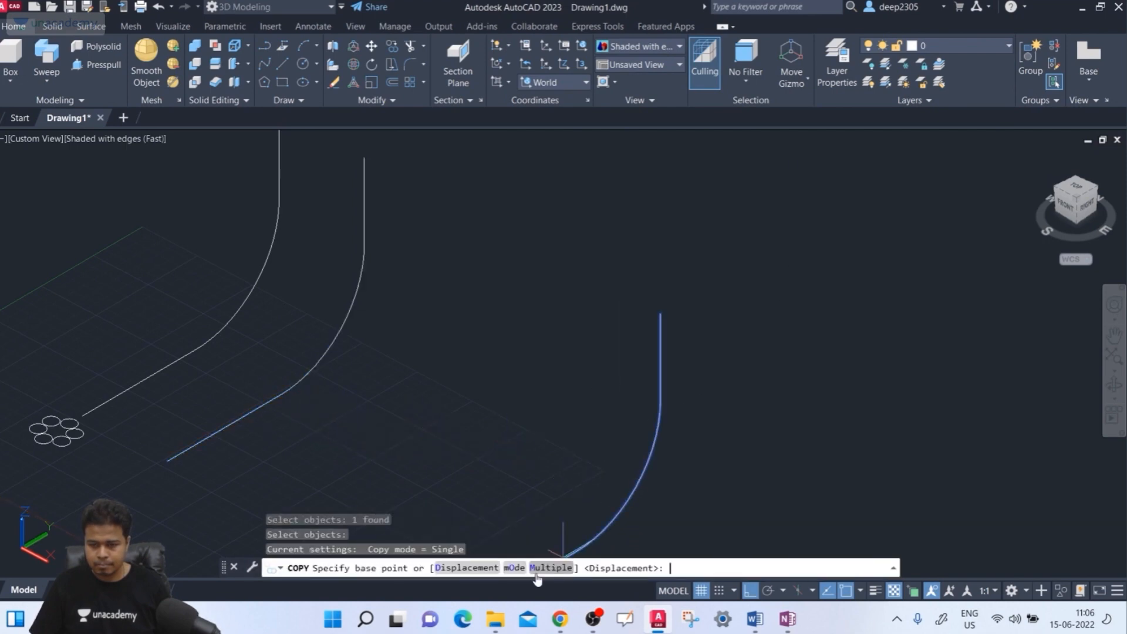
{"action": "type", "text": "M"}
{"action": "key", "text": "Return"}
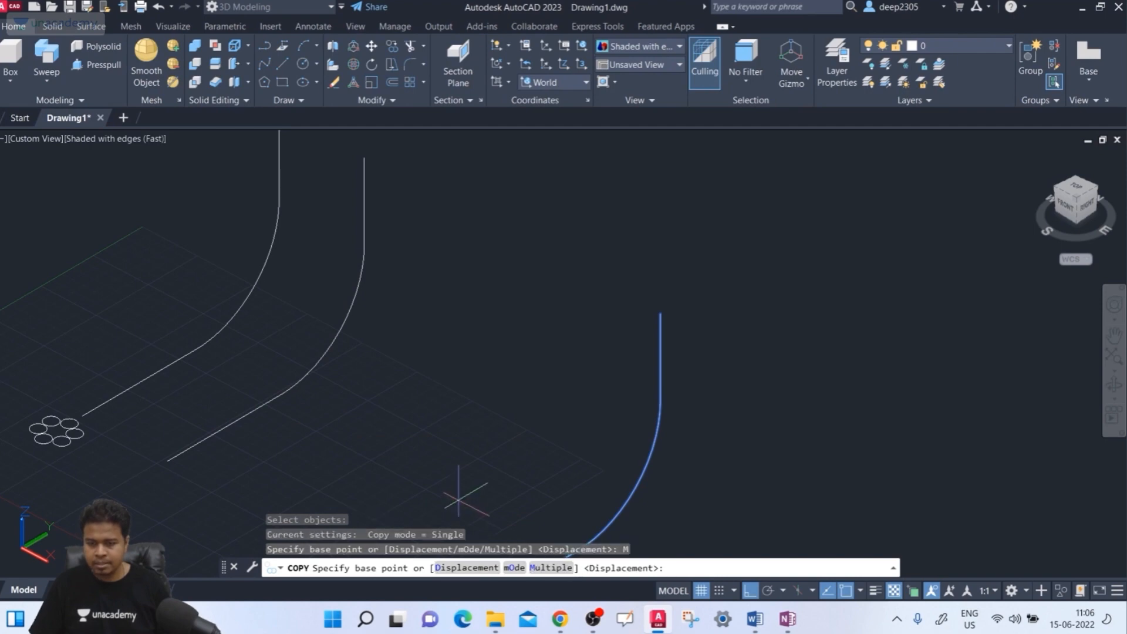
{"action": "left_click", "coordinate": [646, 469]}
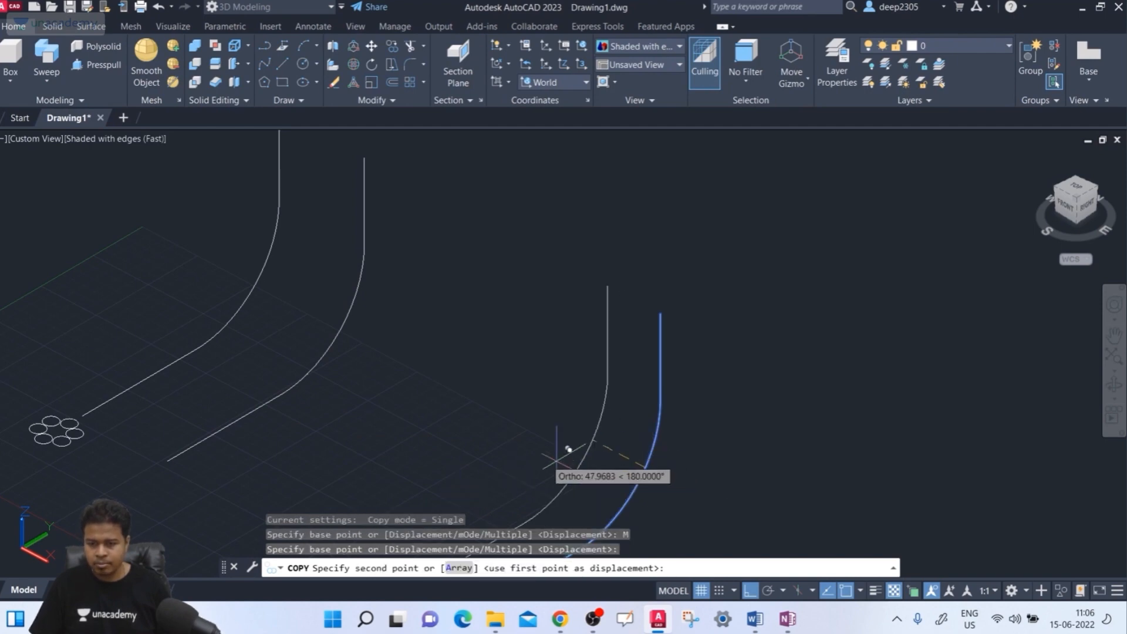
{"action": "left_click", "coordinate": [447, 422]}
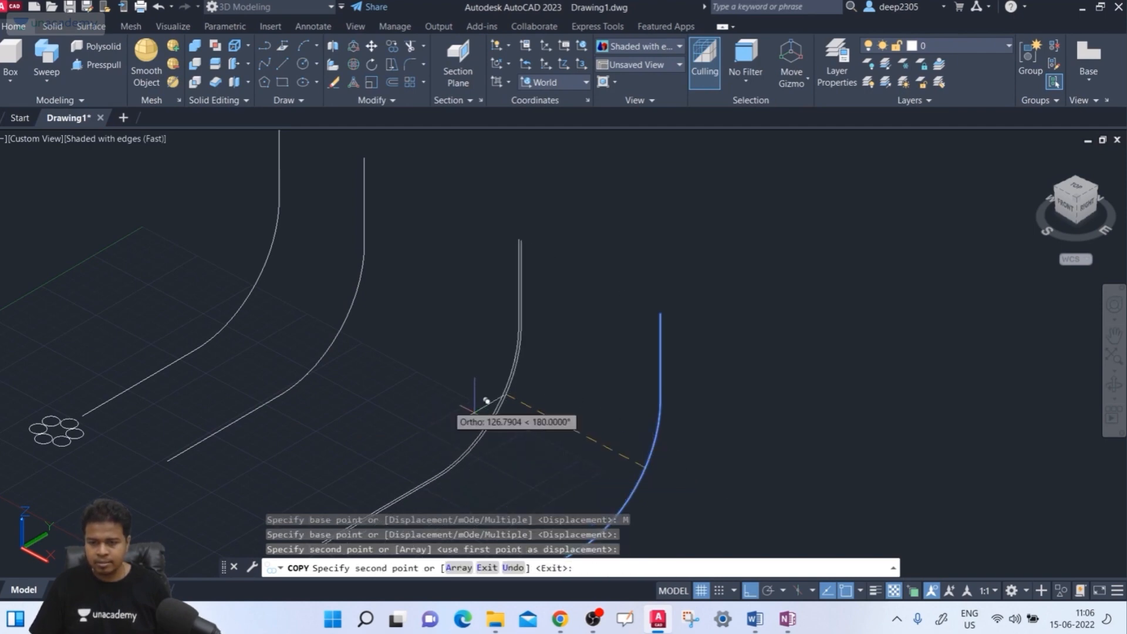
{"action": "left_click", "coordinate": [366, 396]}
{"action": "key", "text": "Return"}
- Draw a circle on the ground plane in front of the second path's lower end
{"action": "middle_click_drag", "start_coordinate": [365, 397], "coordinate": [435, 282]}
{"action": "scroll", "coordinate": [435, 282], "scroll_direction": "down", "scroll_amount": 2}
{"action": "scroll", "coordinate": [320, 349], "scroll_direction": "up", "scroll_amount": 3}
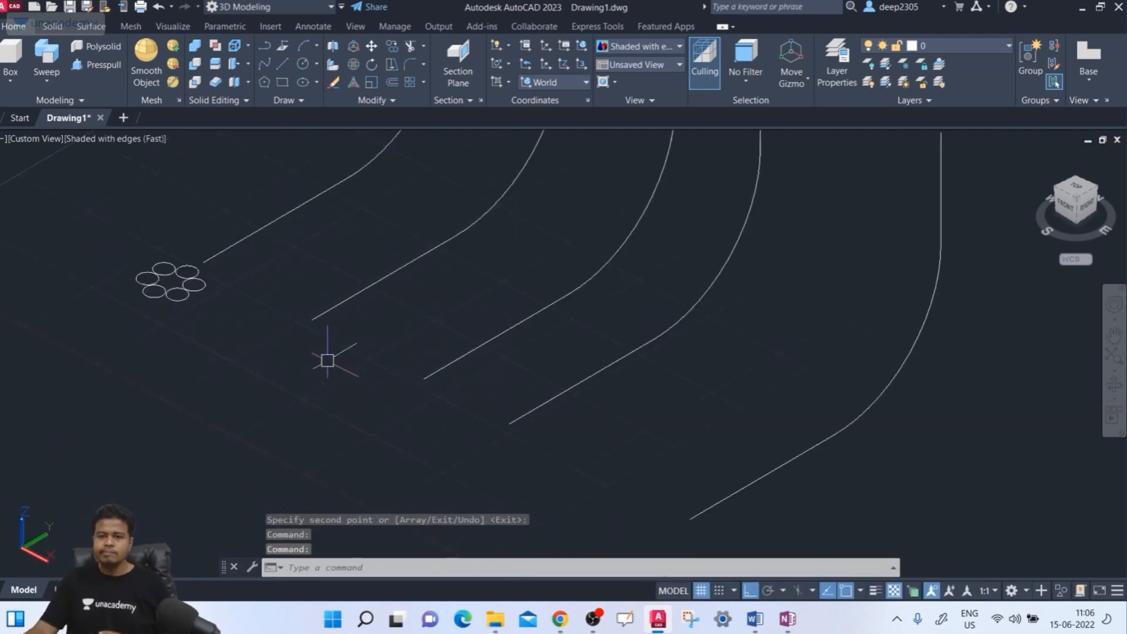
{"action": "middle_click_drag", "start_coordinate": [327, 357], "coordinate": [351, 429]}
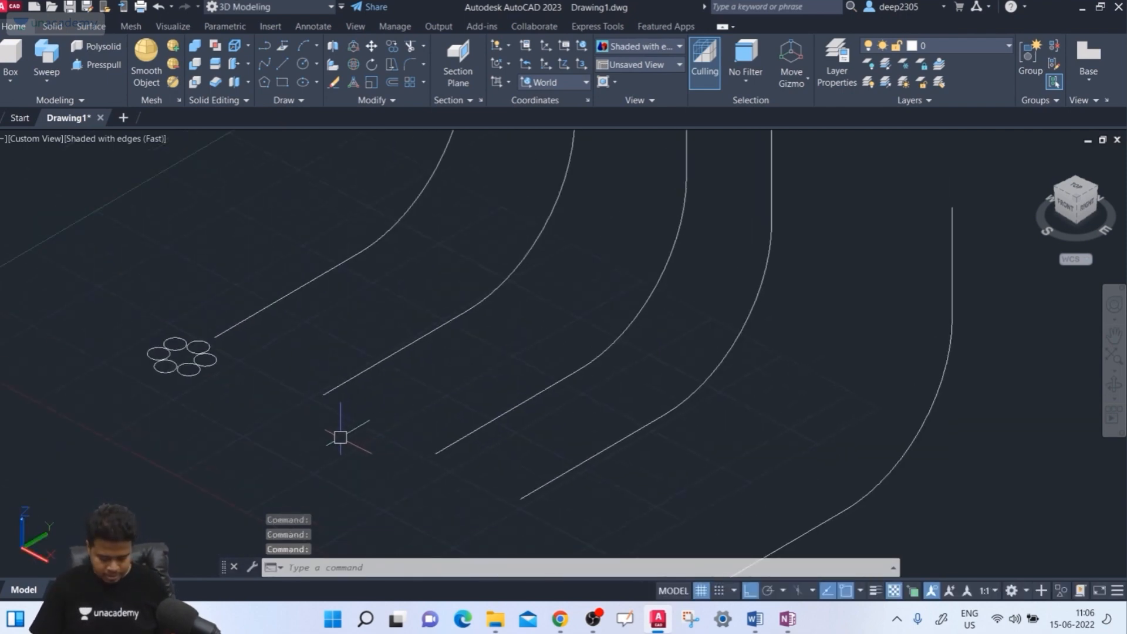
{"action": "type", "text": "c"}
{"action": "key", "text": "Return"}
{"action": "scroll", "coordinate": [285, 418], "scroll_direction": "up", "scroll_amount": 2}
{"action": "left_click", "coordinate": [284, 421]}
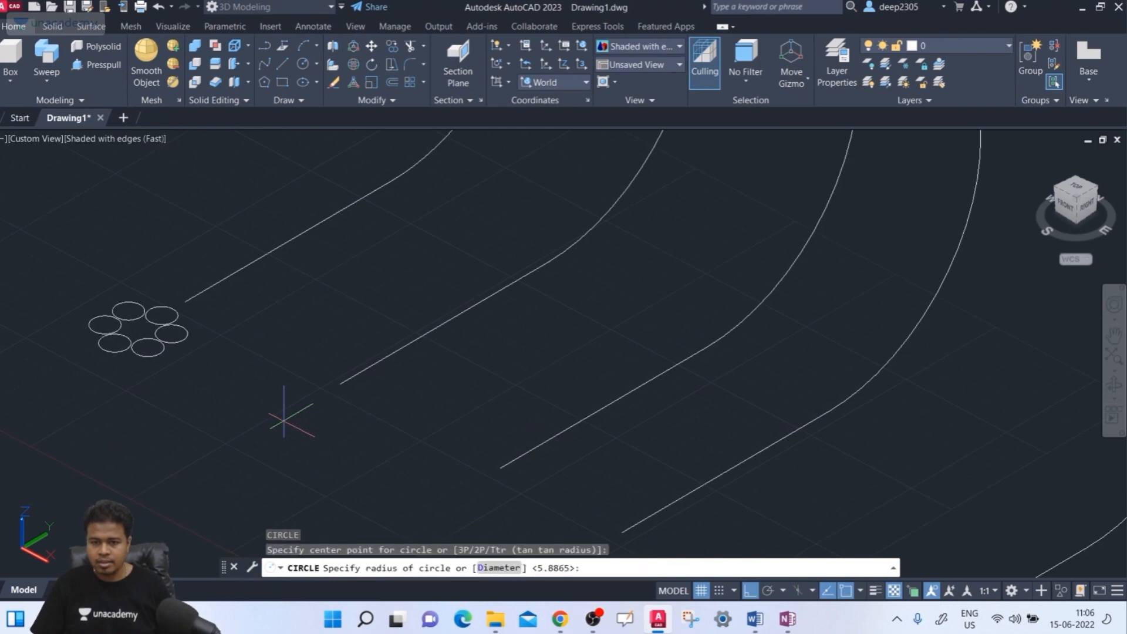
{"action": "left_click", "coordinate": [313, 448]}
- Draw a line along the X axis through the centre of the circle, spanning its full diameter
{"action": "middle_click_drag", "start_coordinate": [311, 453], "coordinate": [287, 461]}
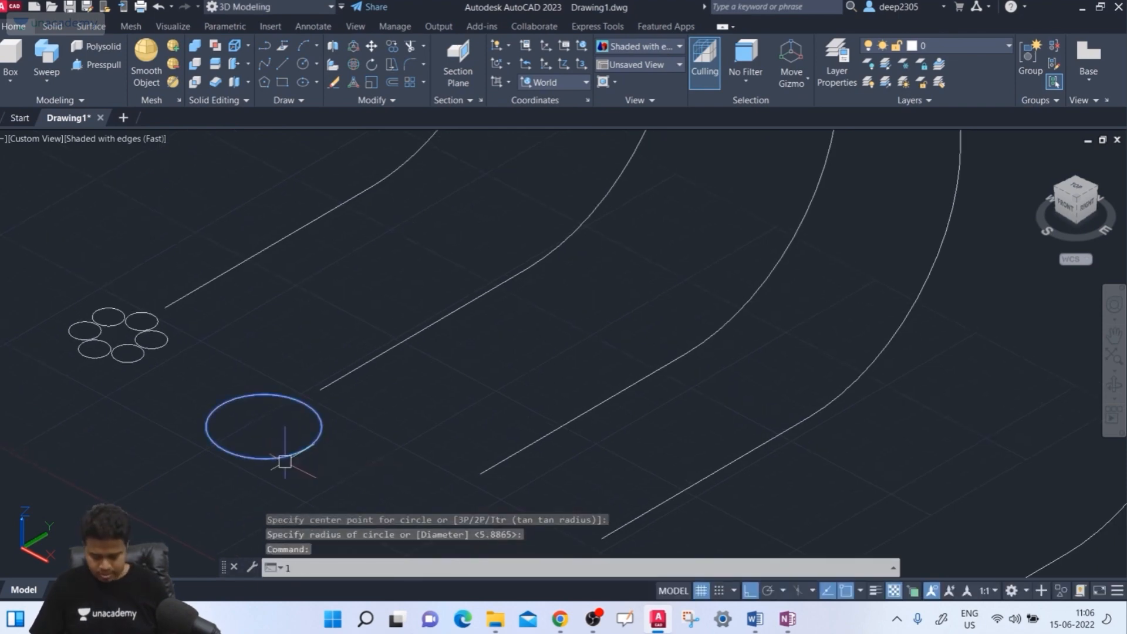
{"action": "type", "text": "l"}
{"action": "key", "text": "Return"}
{"action": "left_click", "coordinate": [305, 450]}
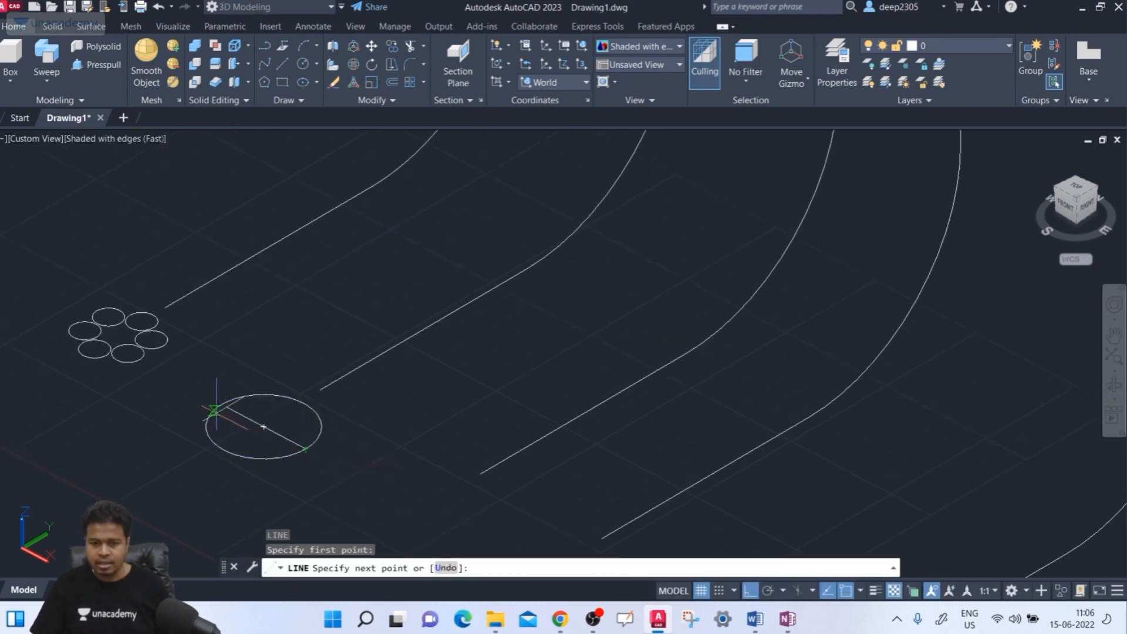
{"action": "left_click", "coordinate": [221, 405]}
{"action": "key", "text": "Escape"}
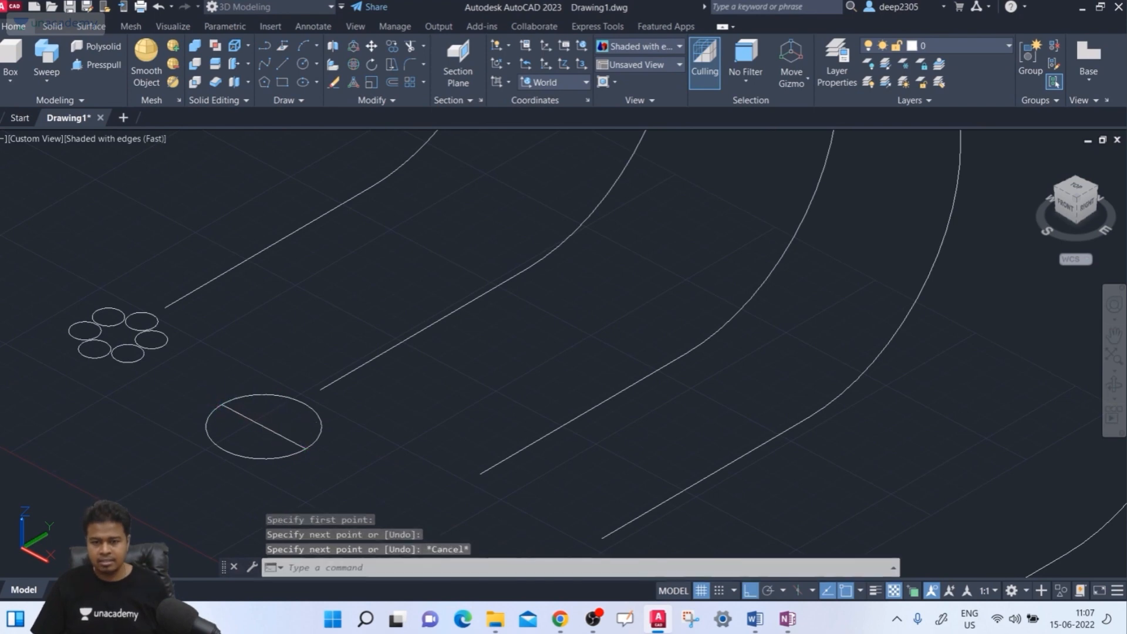
- Trim away the half circle farther from the path and delete the diameter line, leaving an open semicircular arc
{"action": "middle_click_drag", "start_coordinate": [274, 446], "coordinate": [258, 451]}
{"action": "type", "text": "tr"}
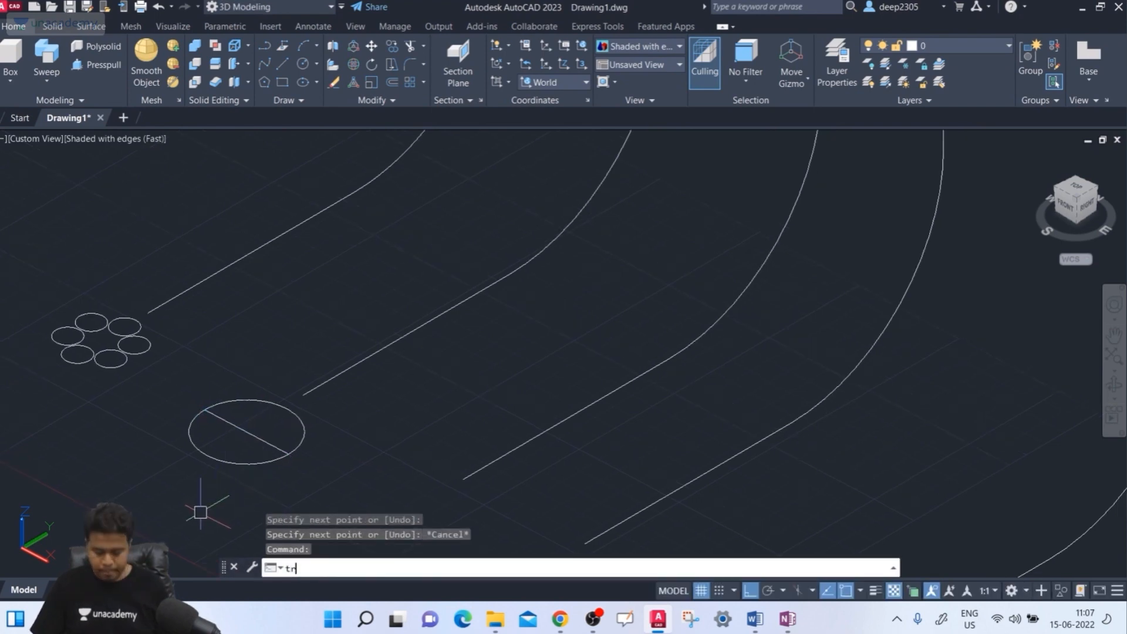
{"action": "key", "text": "Return"}
{"action": "key", "text": "Return"}
{"action": "left_click", "coordinate": [207, 462]}
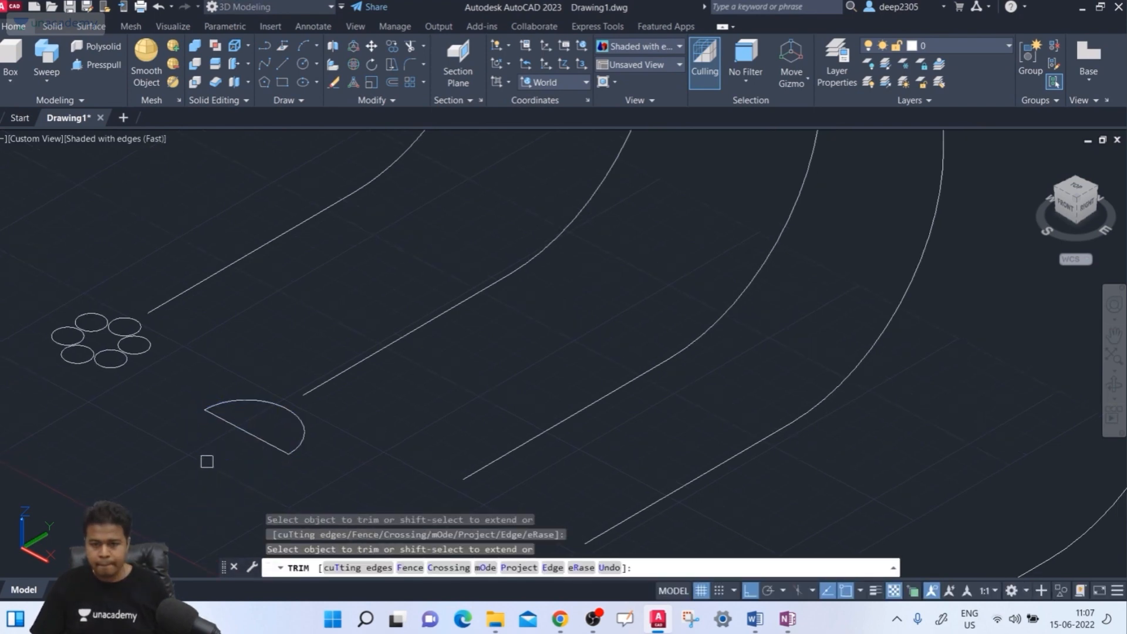
{"action": "left_click", "coordinate": [251, 443]}
{"action": "key", "text": "Escape"}
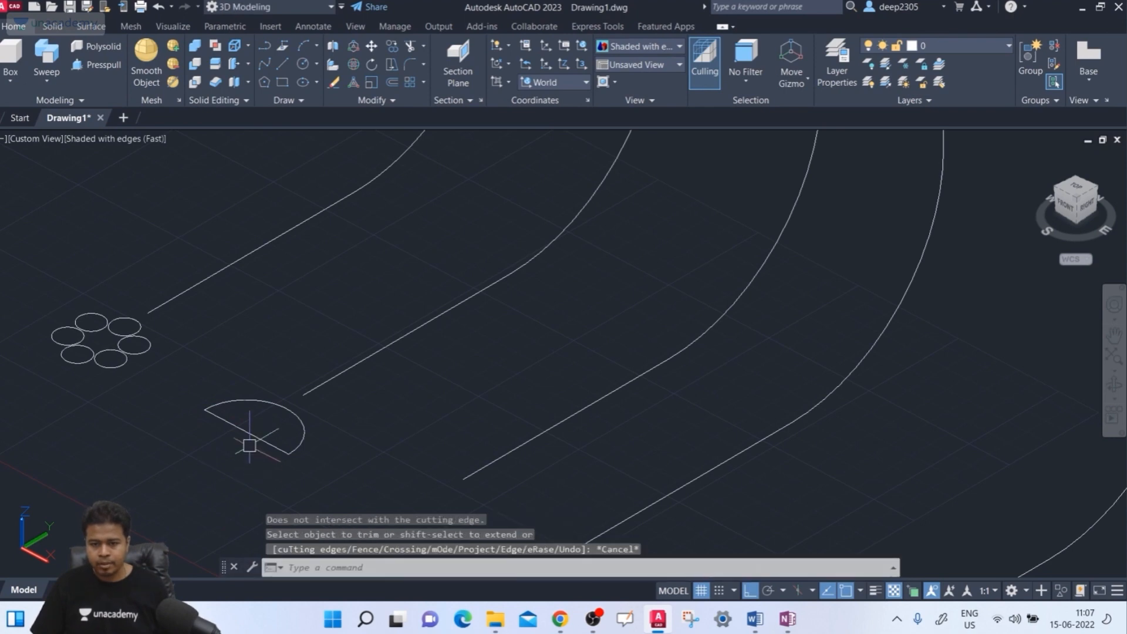
{"action": "left_click", "coordinate": [251, 434]}
{"action": "key", "text": "Delete"}
- Sweep the open semicircular arc along the second curved path with a twist angle of 1080
{"action": "middle_click_drag", "start_coordinate": [243, 464], "coordinate": [248, 469]}
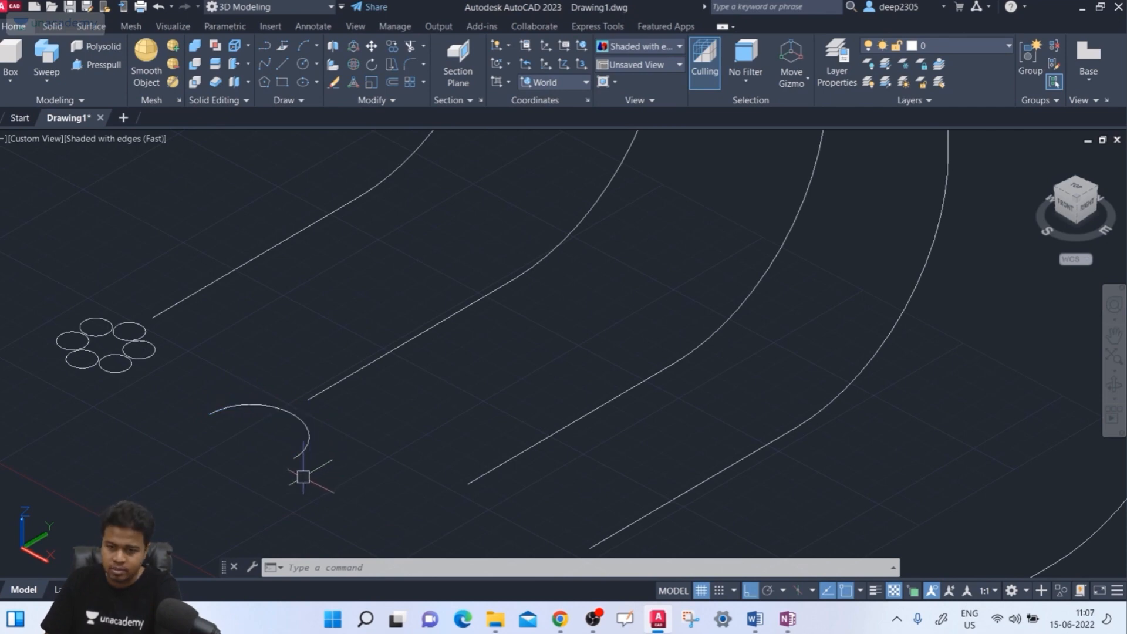
{"action": "middle_click_drag", "start_coordinate": [191, 416], "coordinate": [167, 443], "text": "shift"}
{"action": "scroll", "coordinate": [134, 450], "scroll_direction": "down", "scroll_amount": 2}
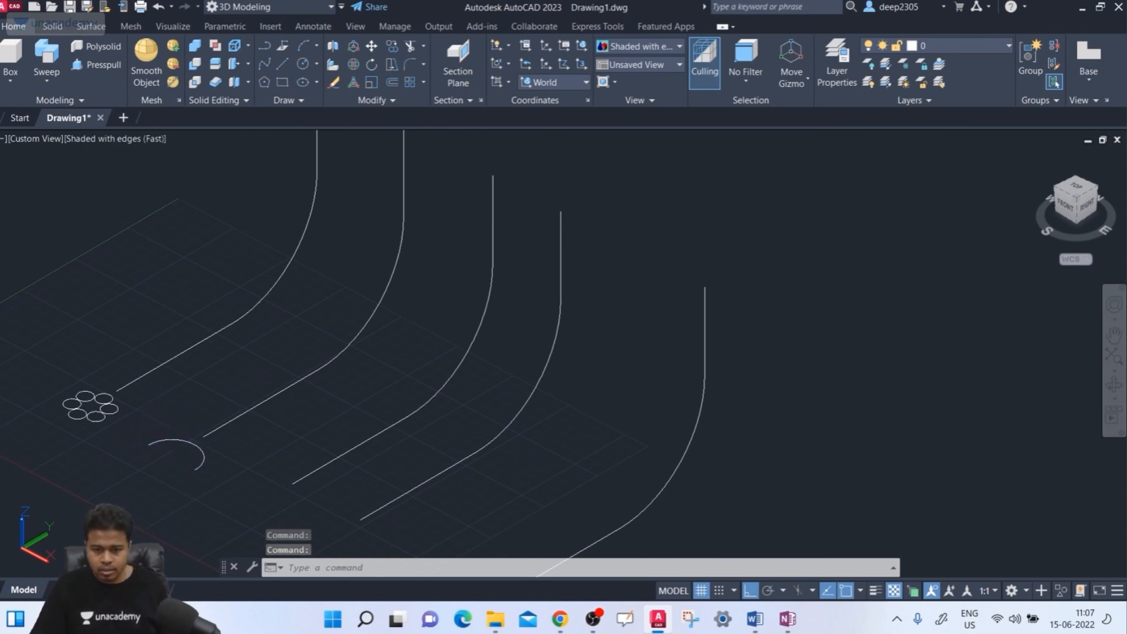
{"action": "middle_click_drag", "start_coordinate": [194, 446], "coordinate": [188, 453], "text": "shift"}
{"action": "scroll", "coordinate": [157, 458], "scroll_direction": "up", "scroll_amount": 2}
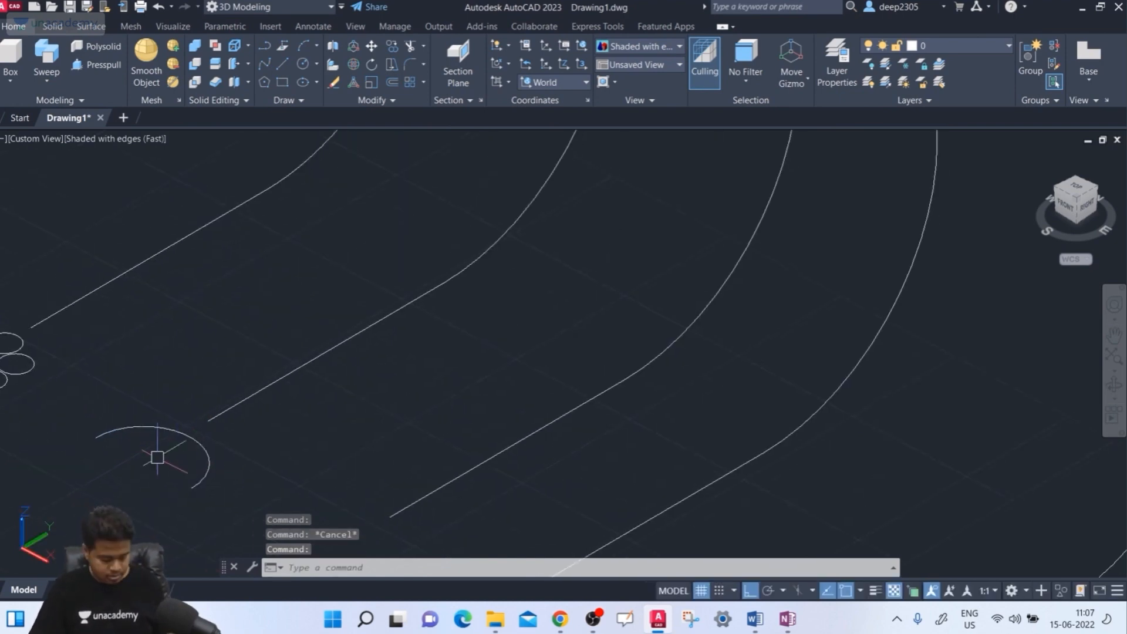
{"action": "type", "text": "sweep"}
{"action": "key", "text": "Return"}
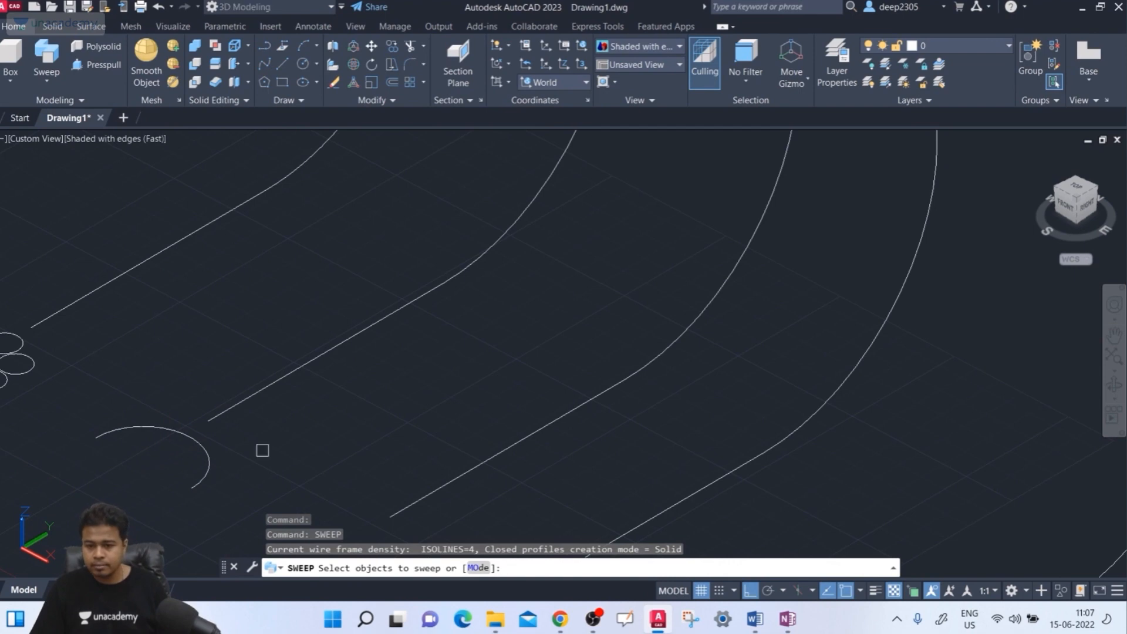
{"action": "left_click", "coordinate": [191, 431]}
{"action": "key", "text": "Return"}
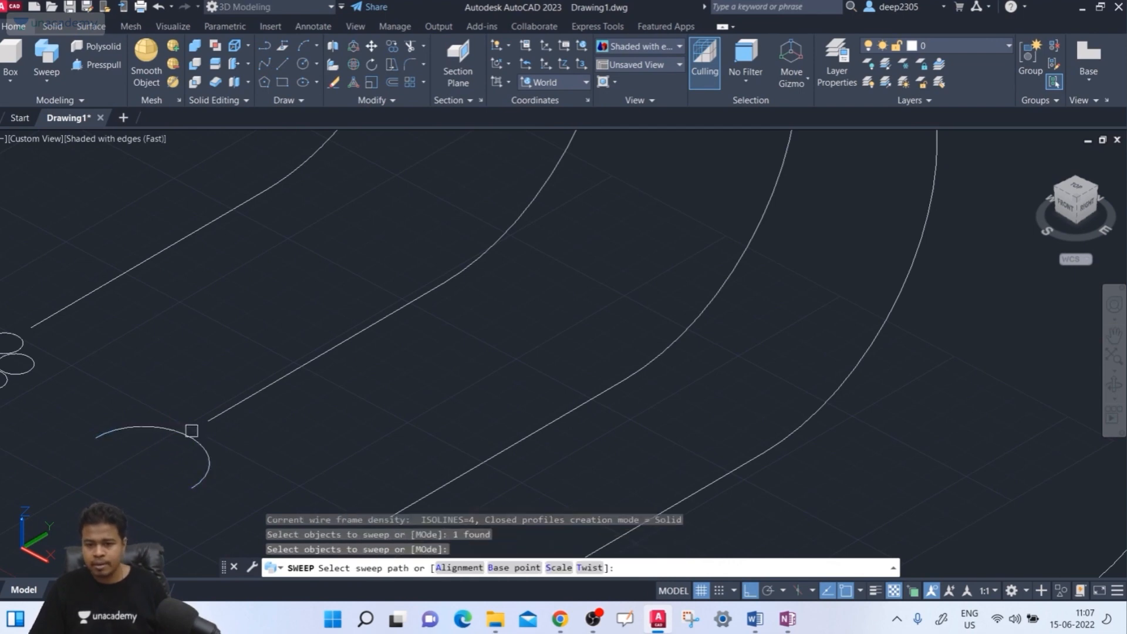
{"action": "left_click", "coordinate": [586, 567]}
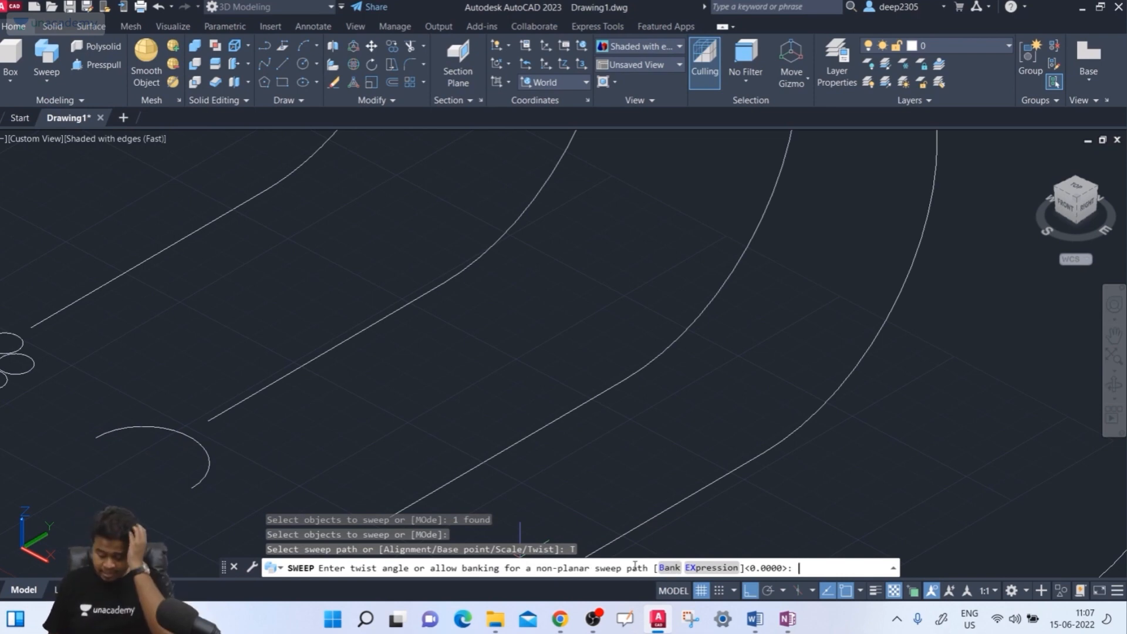
{"action": "type", "text": "1080"}
{"action": "key", "text": "Return"}
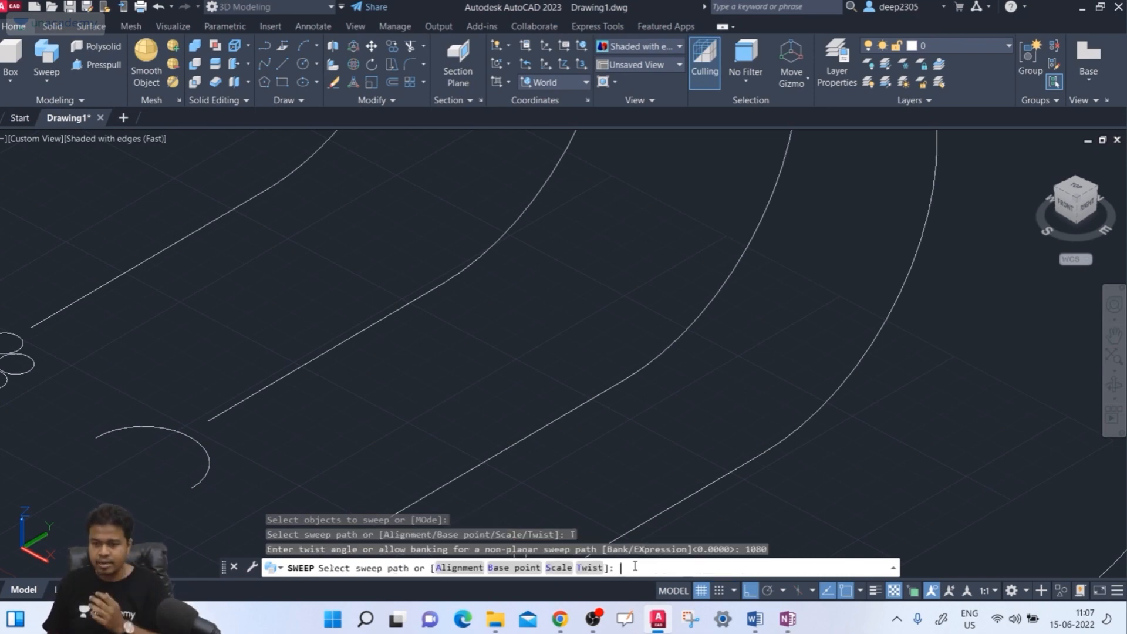
{"action": "left_click", "coordinate": [317, 357]}
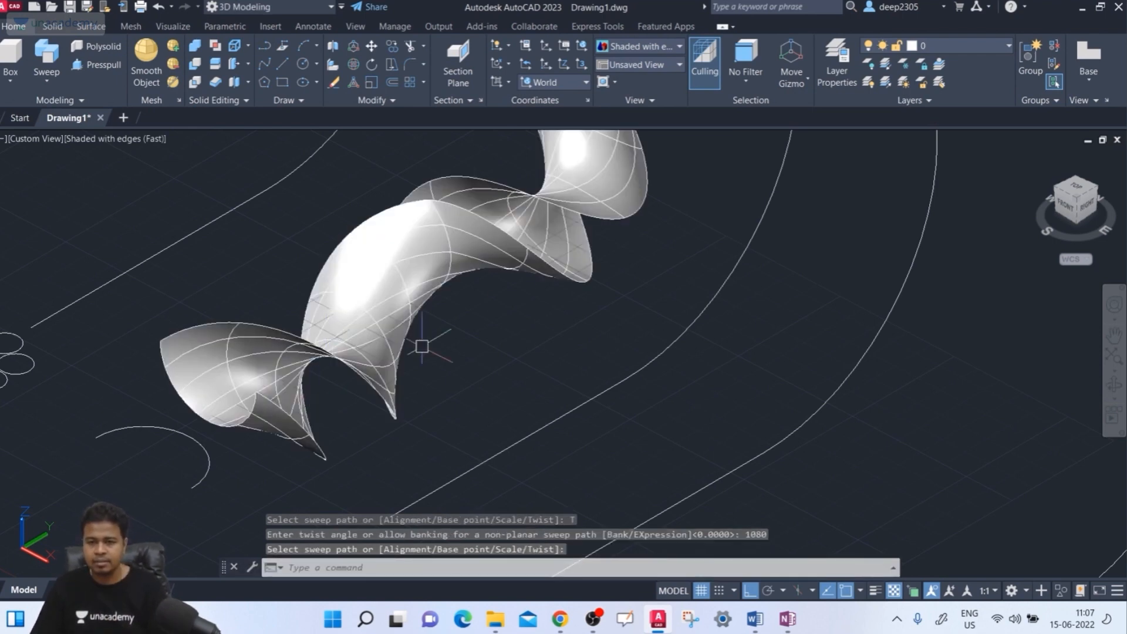
- Examine the twisted surface along the whole length of the second path
{"action": "scroll", "coordinate": [503, 304], "scroll_direction": "down", "scroll_amount": 2}
{"action": "middle_click_drag", "start_coordinate": [503, 305], "coordinate": [385, 390]}
{"action": "scroll", "coordinate": [385, 389], "scroll_direction": "down", "scroll_amount": 4}
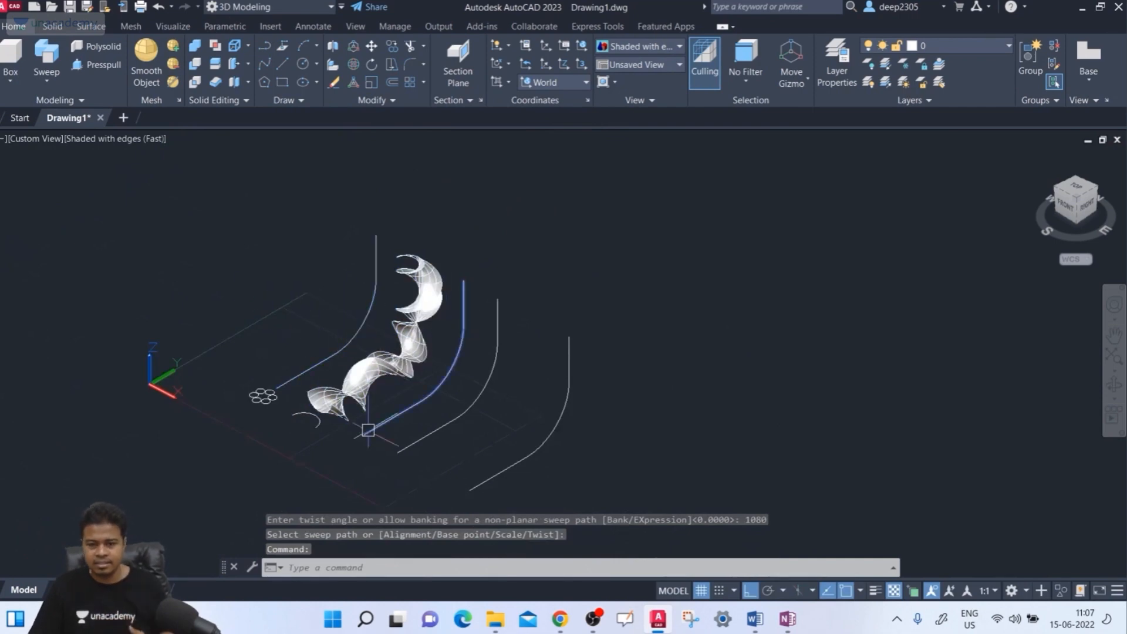
{"action": "scroll", "coordinate": [352, 441], "scroll_direction": "up", "scroll_amount": 3}
{"action": "middle_click_drag", "start_coordinate": [311, 448], "coordinate": [286, 450]}
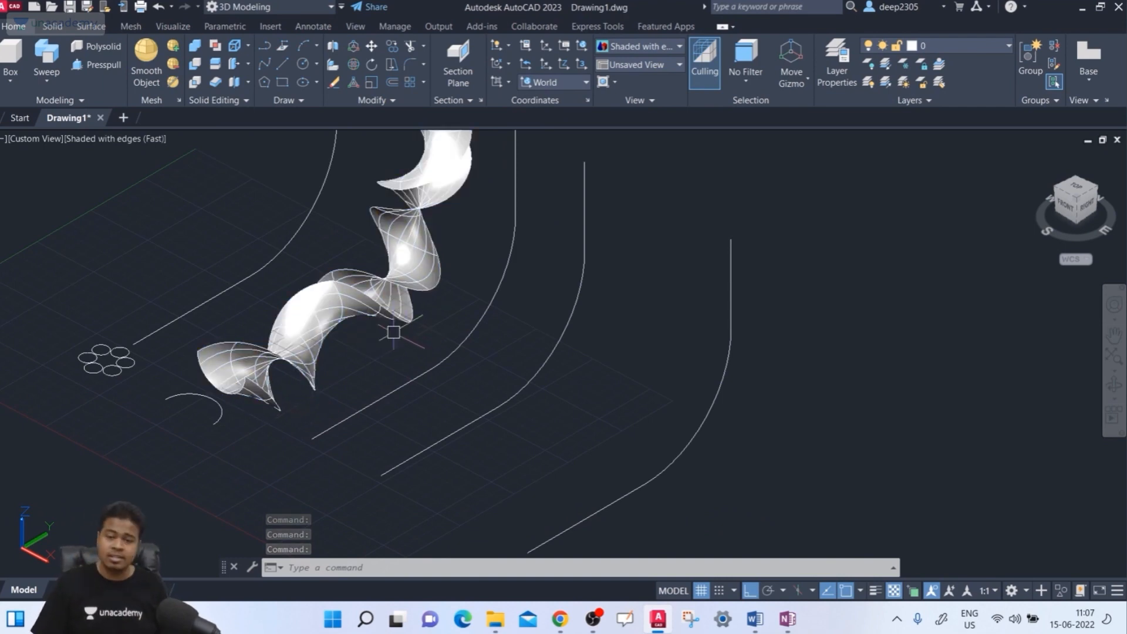
{"action": "scroll", "coordinate": [140, 414], "scroll_direction": "up", "scroll_amount": 4}
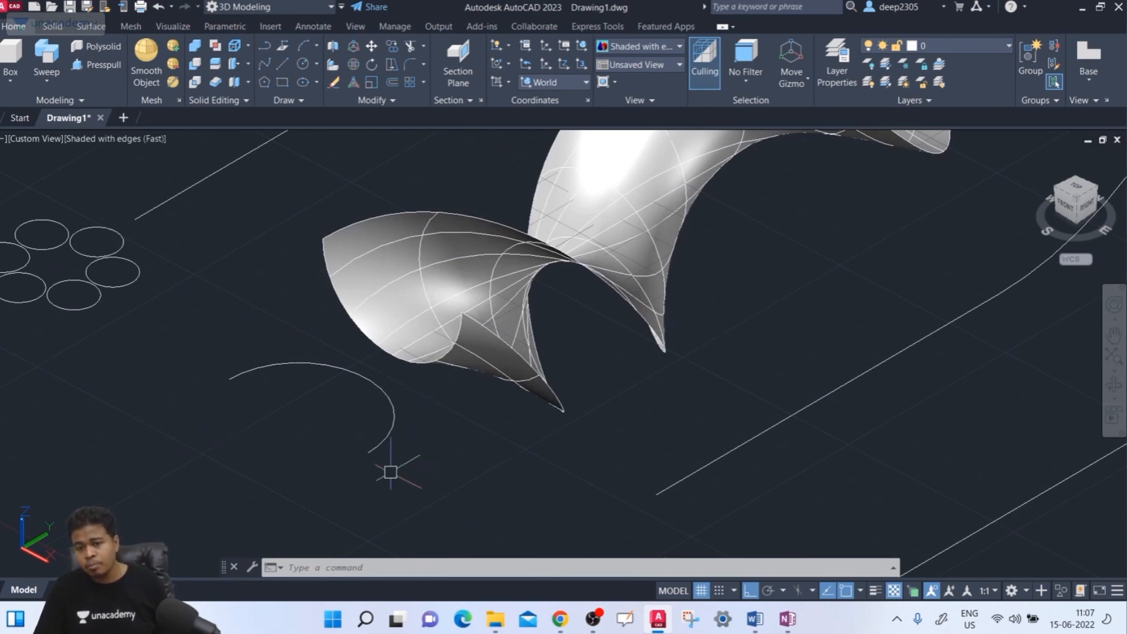
{"action": "scroll", "coordinate": [202, 415], "scroll_direction": "down", "scroll_amount": 6}
{"action": "middle_click_drag", "start_coordinate": [201, 415], "coordinate": [106, 430]}
{"action": "scroll", "coordinate": [156, 421], "scroll_direction": "up", "scroll_amount": 3}
{"action": "middle_click_drag", "start_coordinate": [267, 447], "coordinate": [231, 460]}
{"action": "type", "text": "c"}
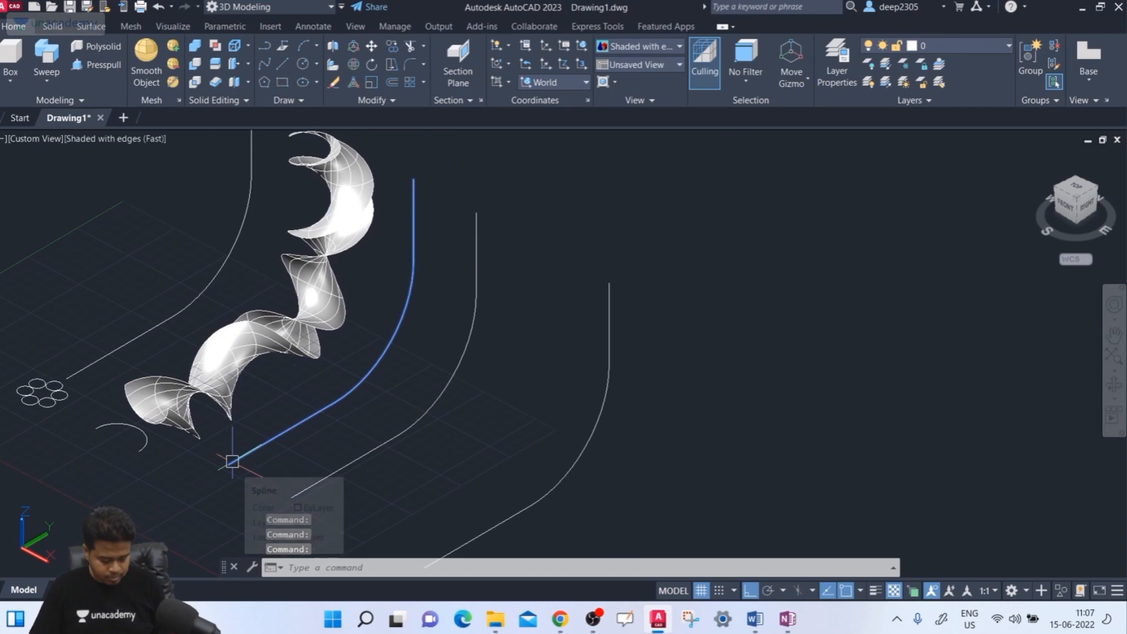
{"action": "key", "text": "Return"}
{"action": "scroll", "coordinate": [234, 460], "scroll_direction": "up", "scroll_amount": 2}
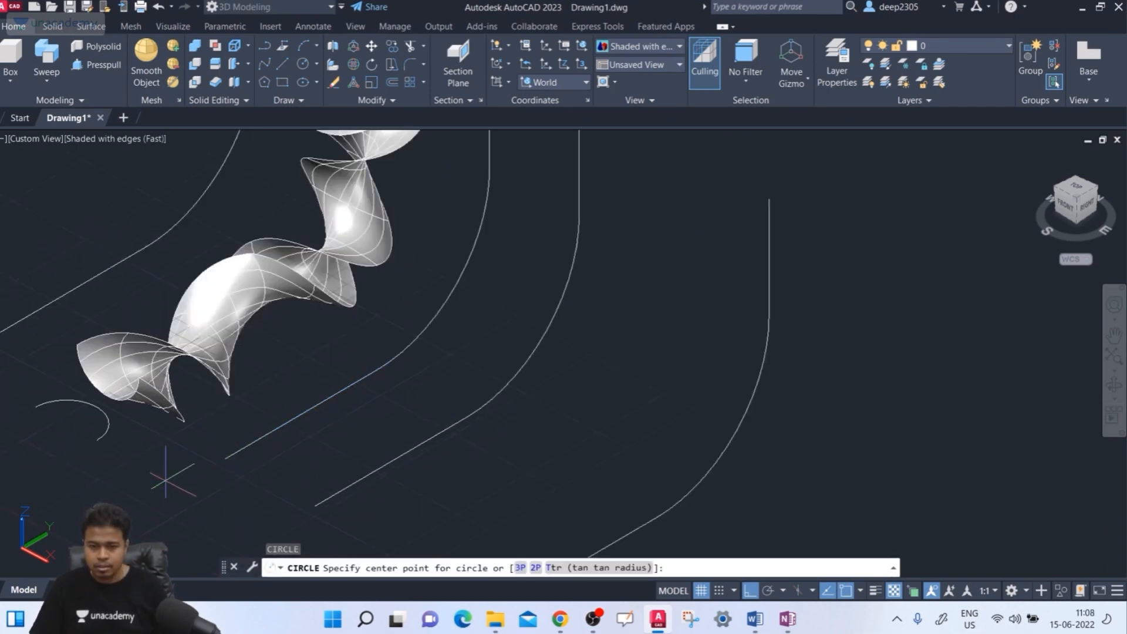
{"action": "key", "text": "Escape"}
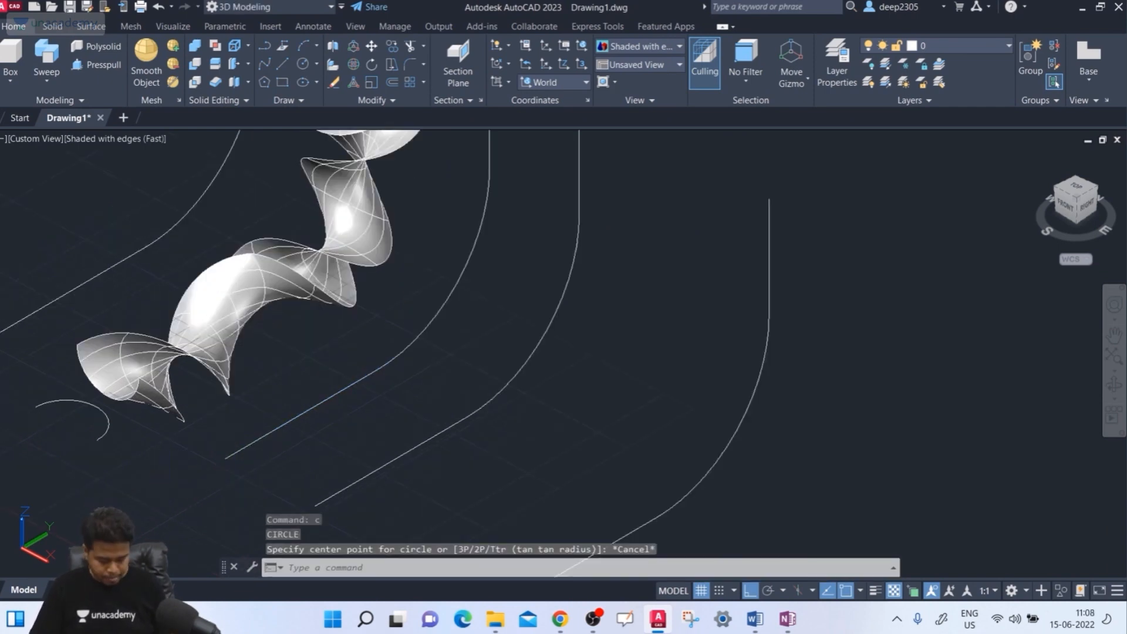
- Copy the open semicircular arc to a spot beside the start of the third curved path
{"action": "type", "text": "co"}
{"action": "key", "text": "Return"}
{"action": "left_click", "coordinate": [101, 446]}
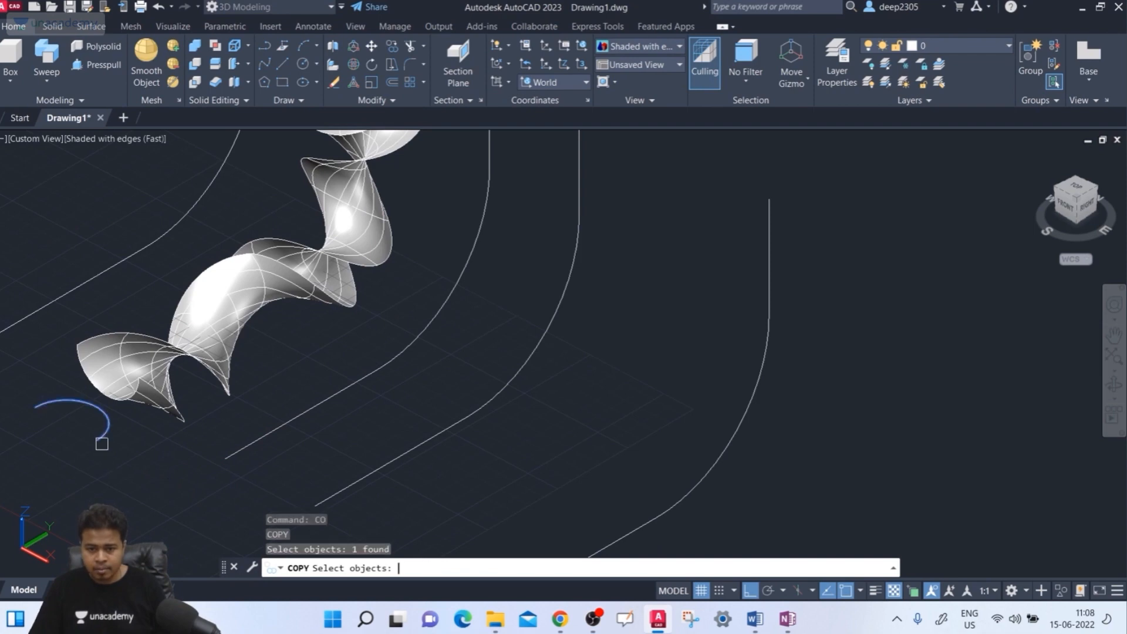
{"action": "key", "text": "Return"}
{"action": "left_click", "coordinate": [66, 423]}
{"action": "left_click", "coordinate": [178, 482]}
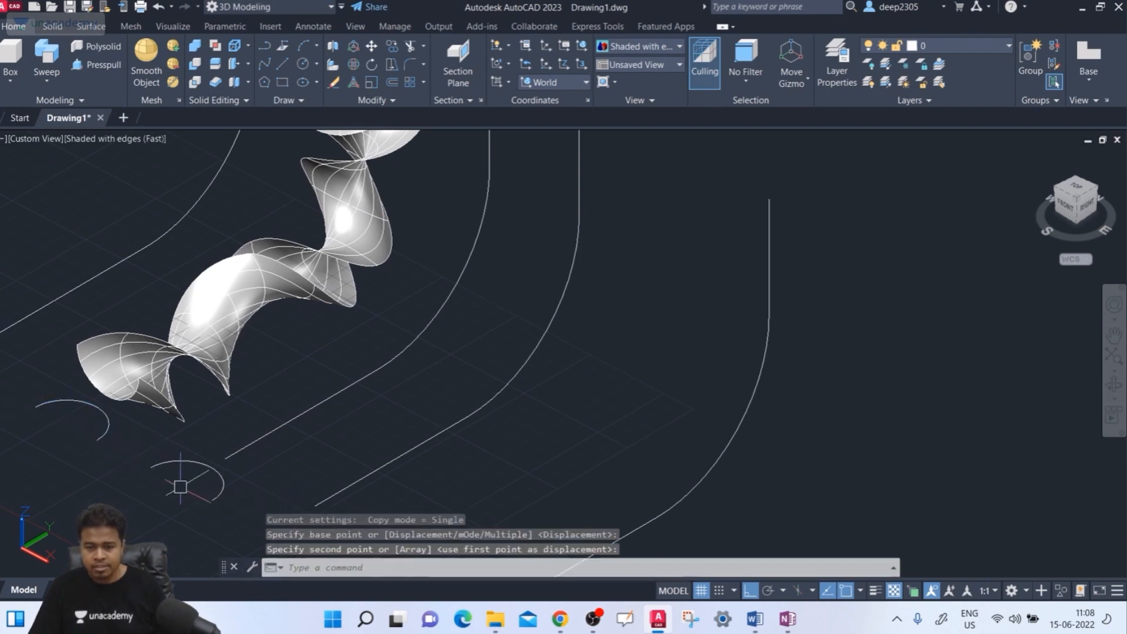
{"action": "key", "text": "Return"}
{"action": "middle_click_drag", "start_coordinate": [211, 499], "coordinate": [173, 500]}
{"action": "key", "text": "Escape"}
{"action": "key", "text": "Escape"}
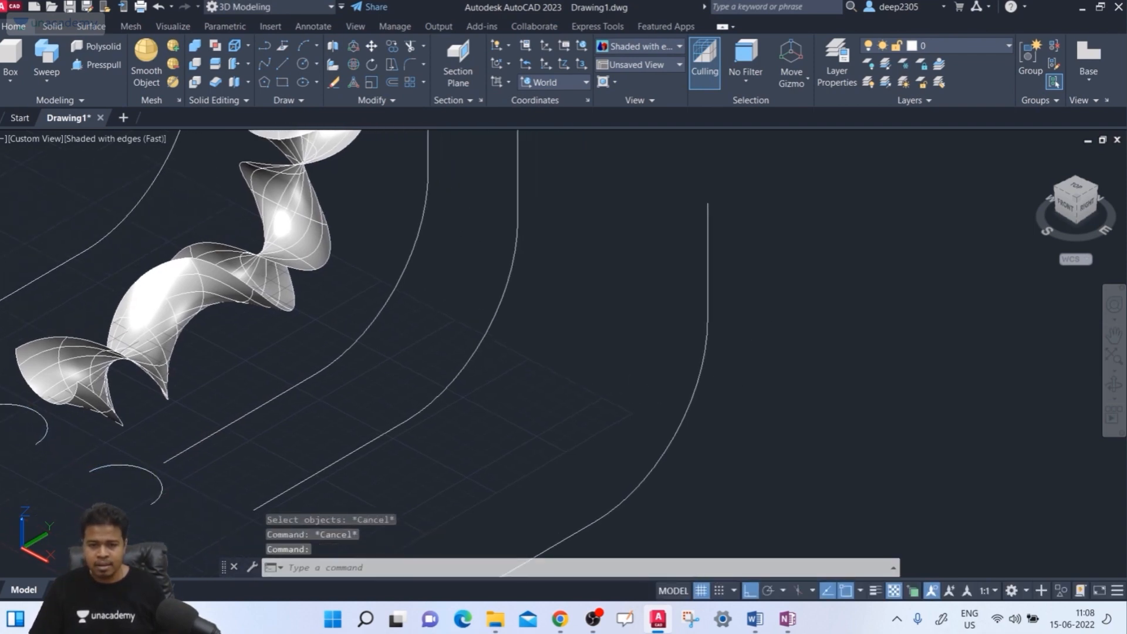
- Start a sweep of the copied arc with the base point at its endpoint nearer the third path
{"action": "scroll", "coordinate": [153, 470], "scroll_direction": "down", "scroll_amount": 4}
{"action": "scroll", "coordinate": [141, 457], "scroll_direction": "up", "scroll_amount": 3}
{"action": "type", "text": "sweep"}
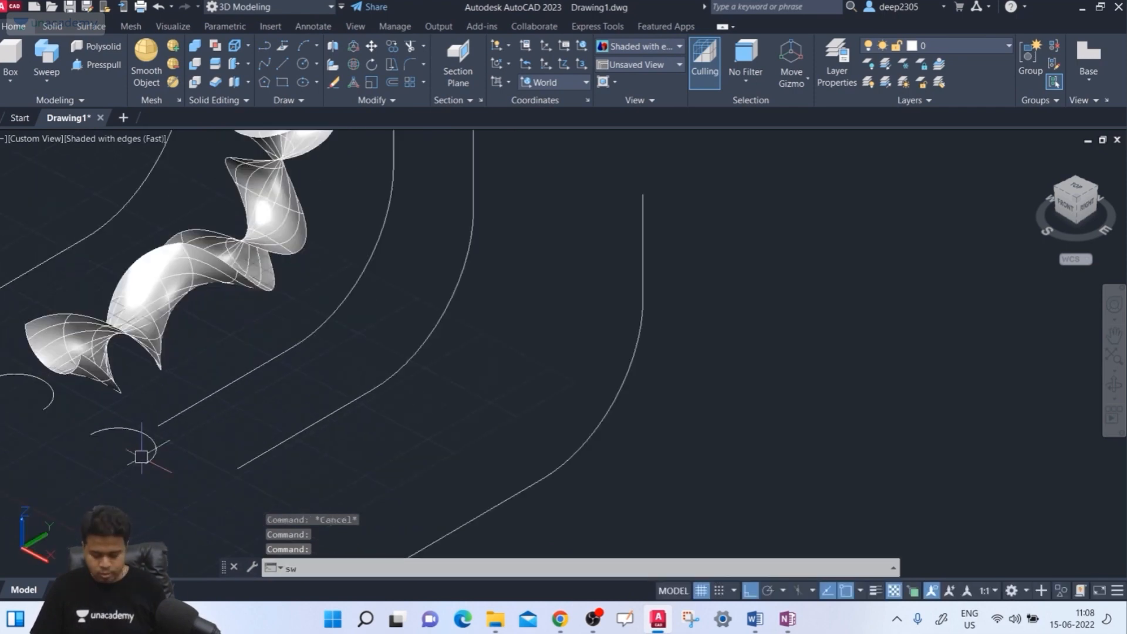
{"action": "key", "text": "Return"}
{"action": "left_click", "coordinate": [153, 461]}
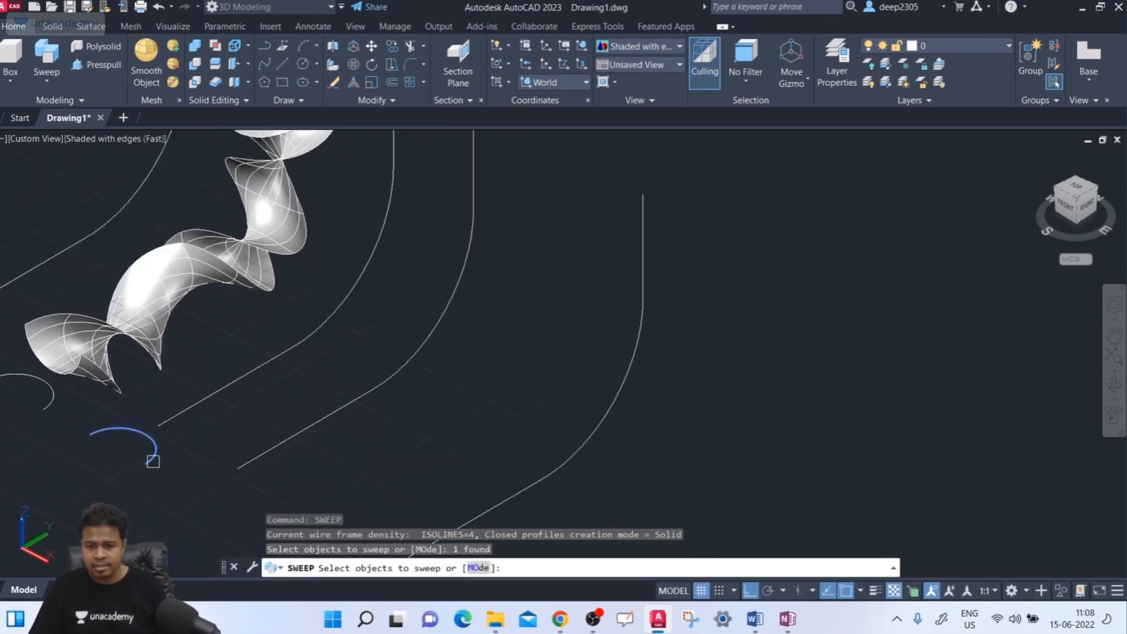
{"action": "key", "text": "Return"}
{"action": "left_click", "coordinate": [497, 569]}
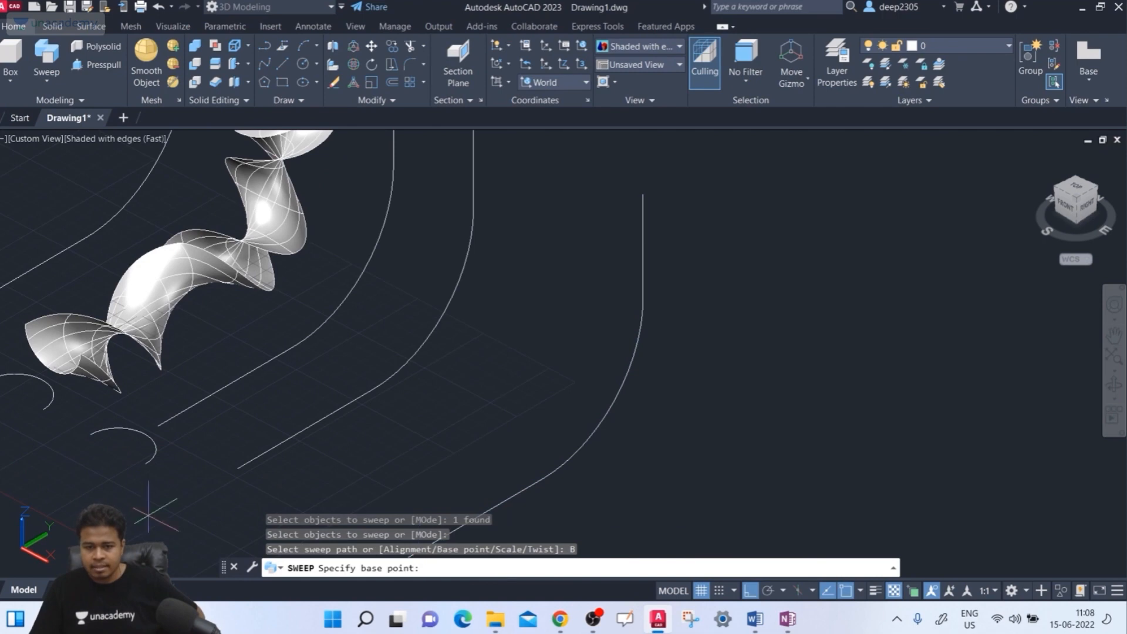
{"action": "scroll", "coordinate": [150, 511], "scroll_direction": "up", "scroll_amount": 4}
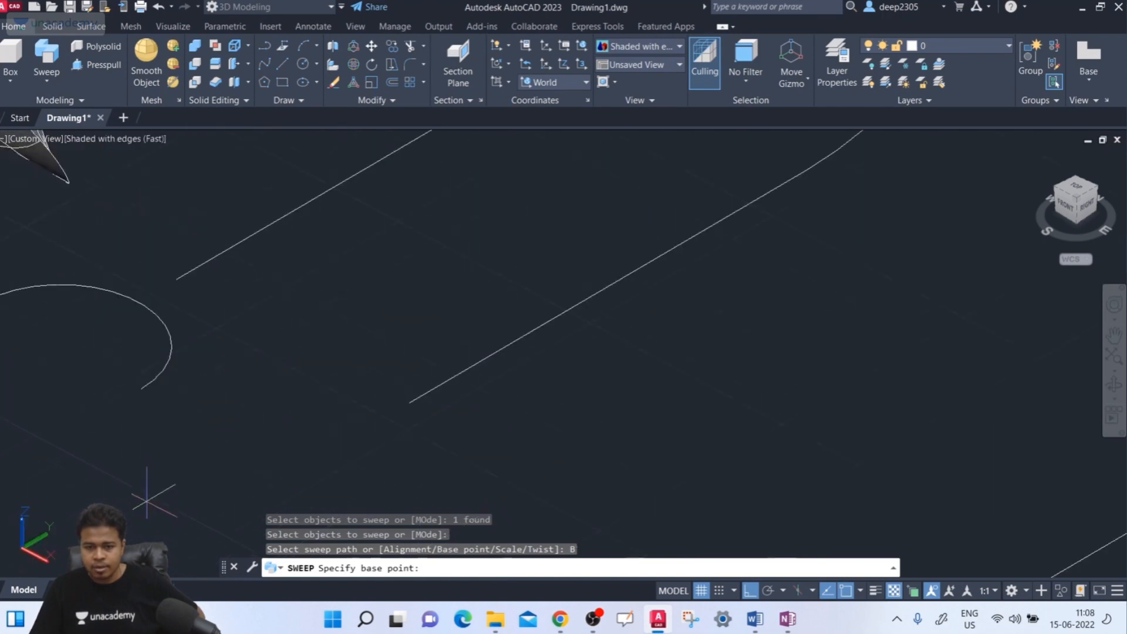
{"action": "left_click", "coordinate": [141, 389]}
{"action": "scroll", "coordinate": [130, 411], "scroll_direction": "down", "scroll_amount": 3}
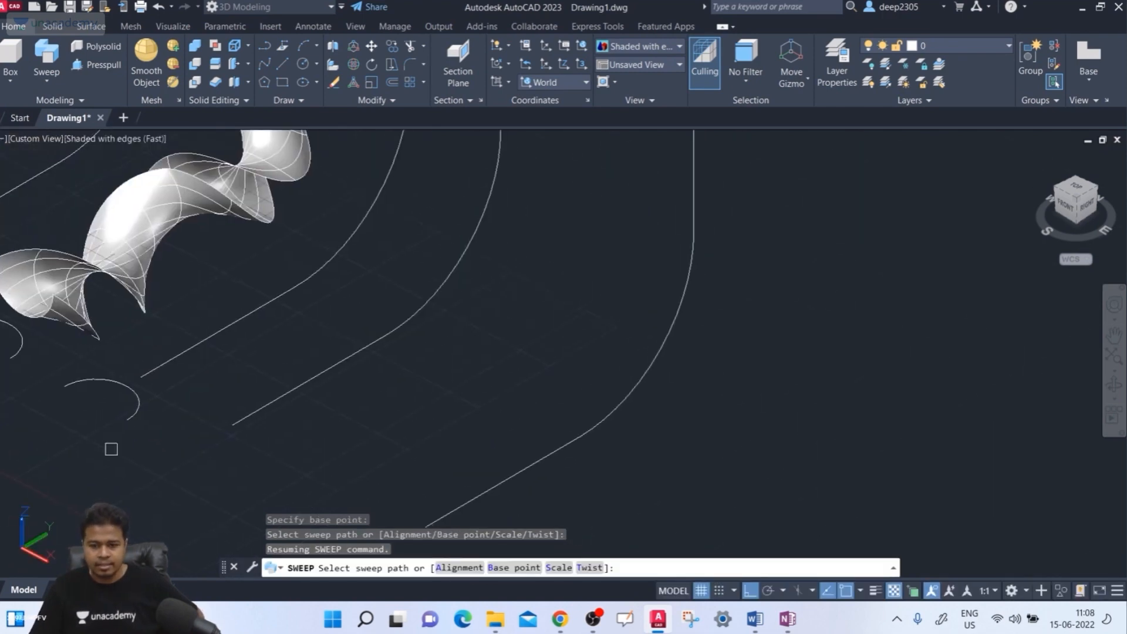
{"action": "middle_click_drag", "start_coordinate": [111, 449], "coordinate": [111, 484]}
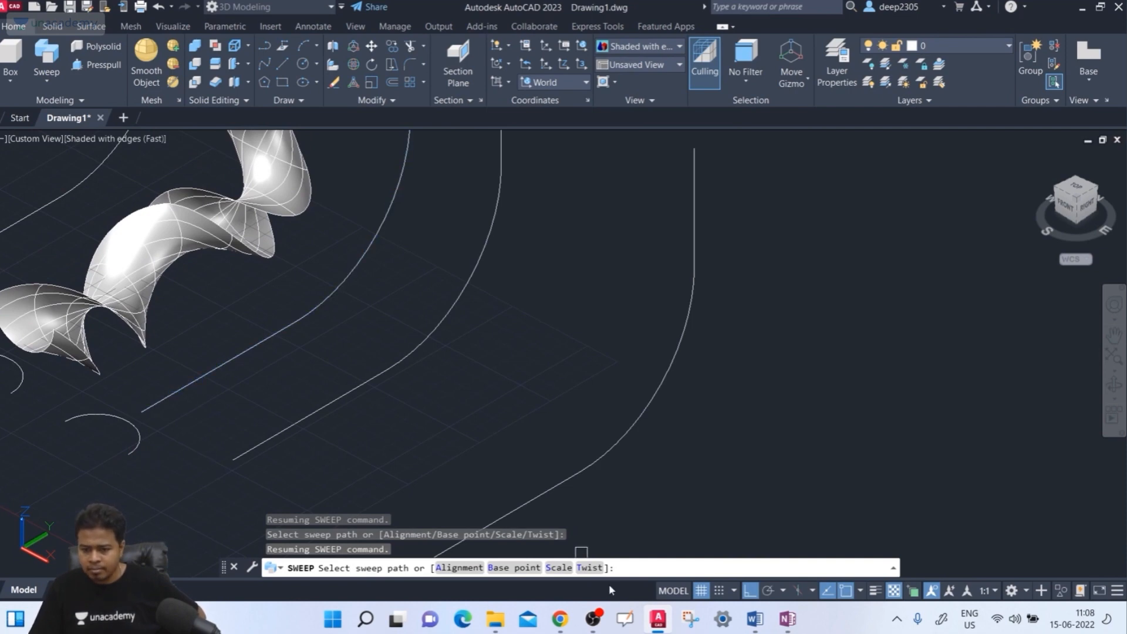
- Set the sweep's twist angle to 1080 and run it along the third curved path
{"action": "left_click", "coordinate": [590, 568]}
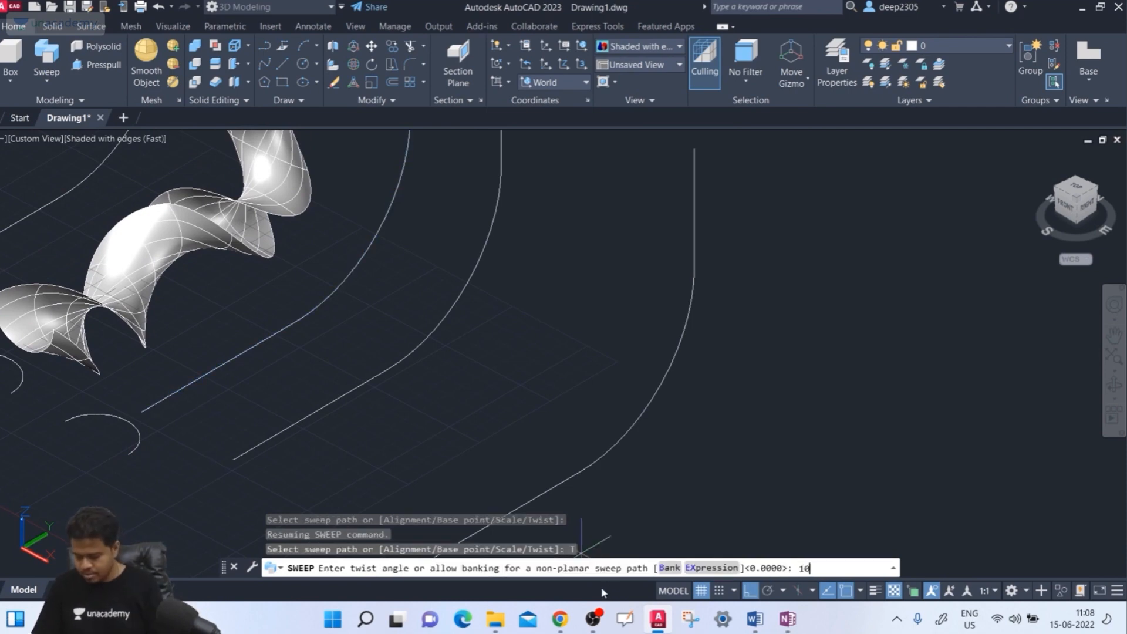
{"action": "type", "text": "1080"}
{"action": "key", "text": "Return"}
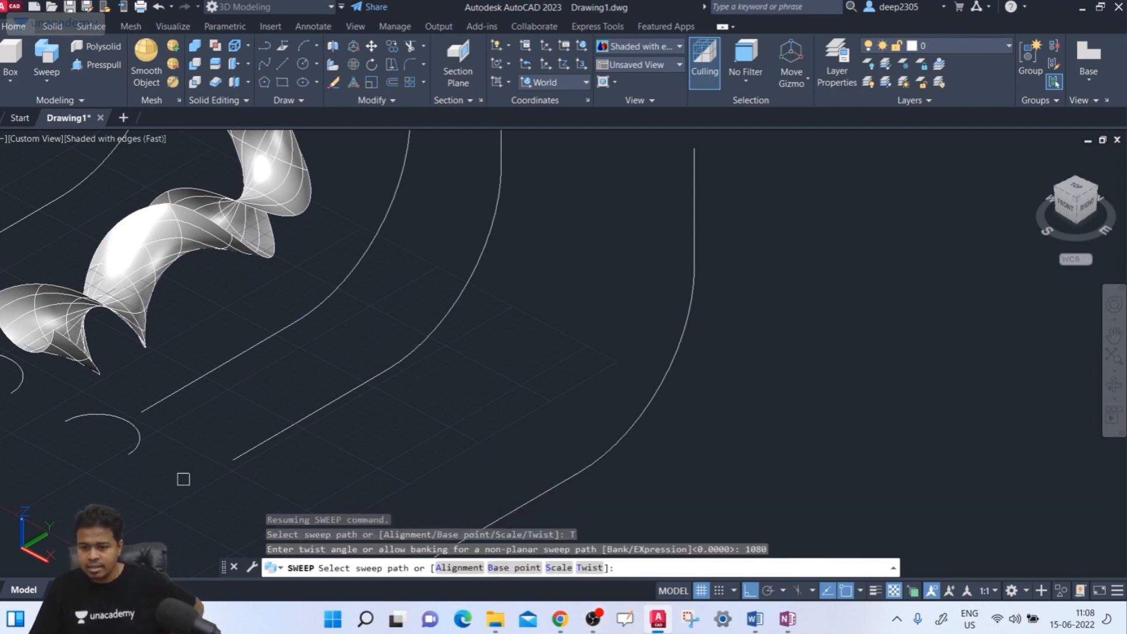
{"action": "left_click", "coordinate": [183, 383]}
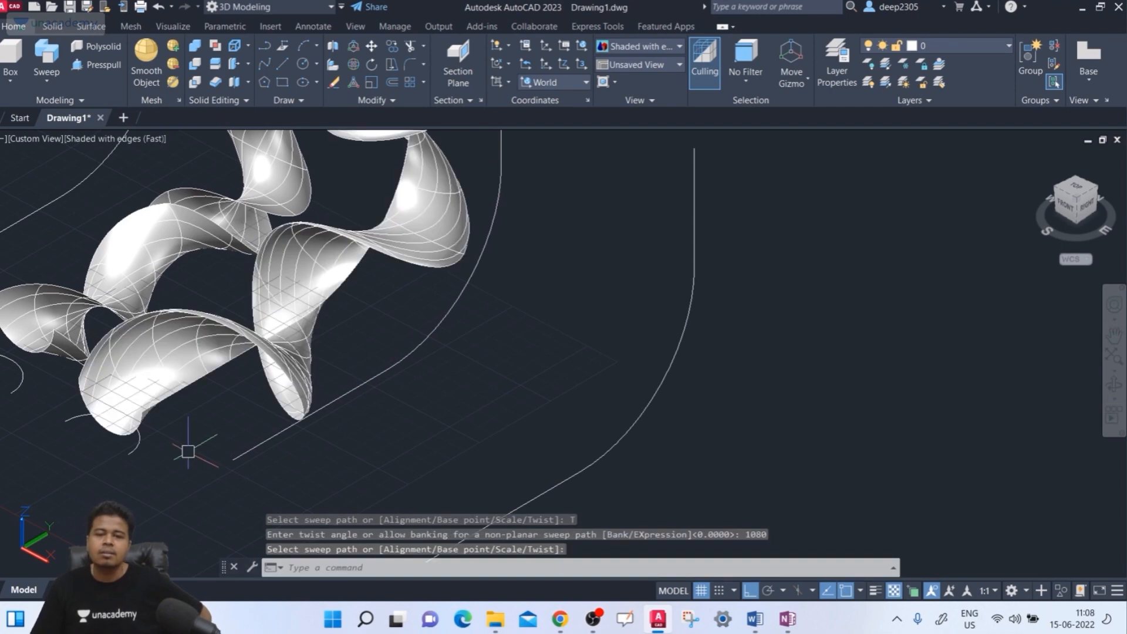
- Compare the two twisted arc surfaces from several angles, checking how each lies relative to its path and base point
{"action": "middle_click_drag", "start_coordinate": [188, 441], "coordinate": [279, 468], "text": "shift"}
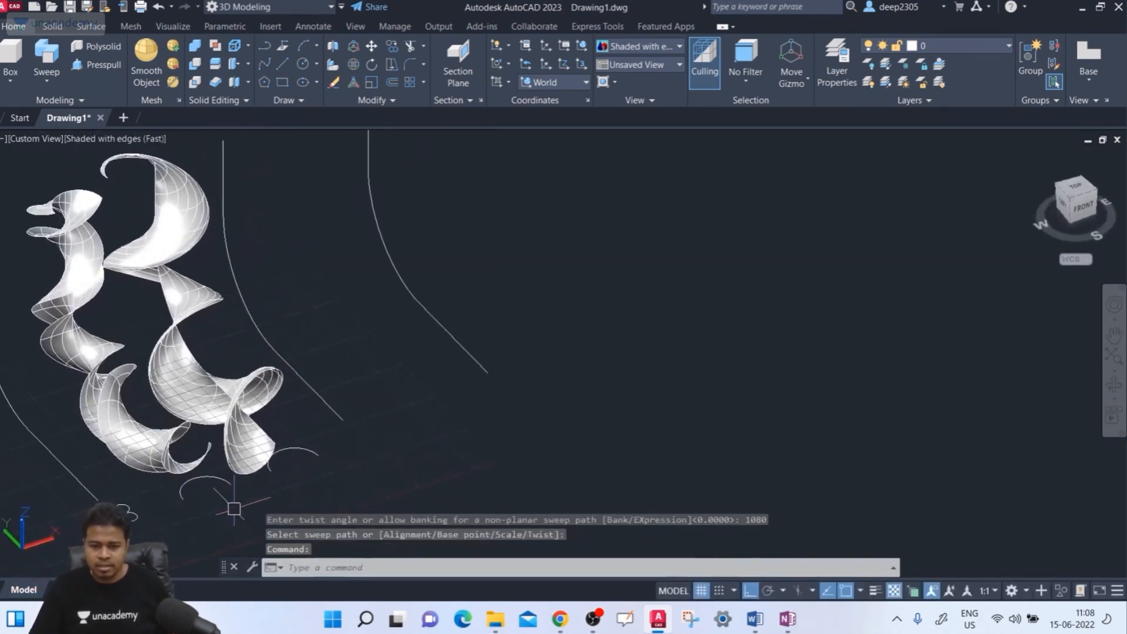
{"action": "middle_click_drag", "start_coordinate": [239, 513], "coordinate": [121, 506], "text": "shift"}
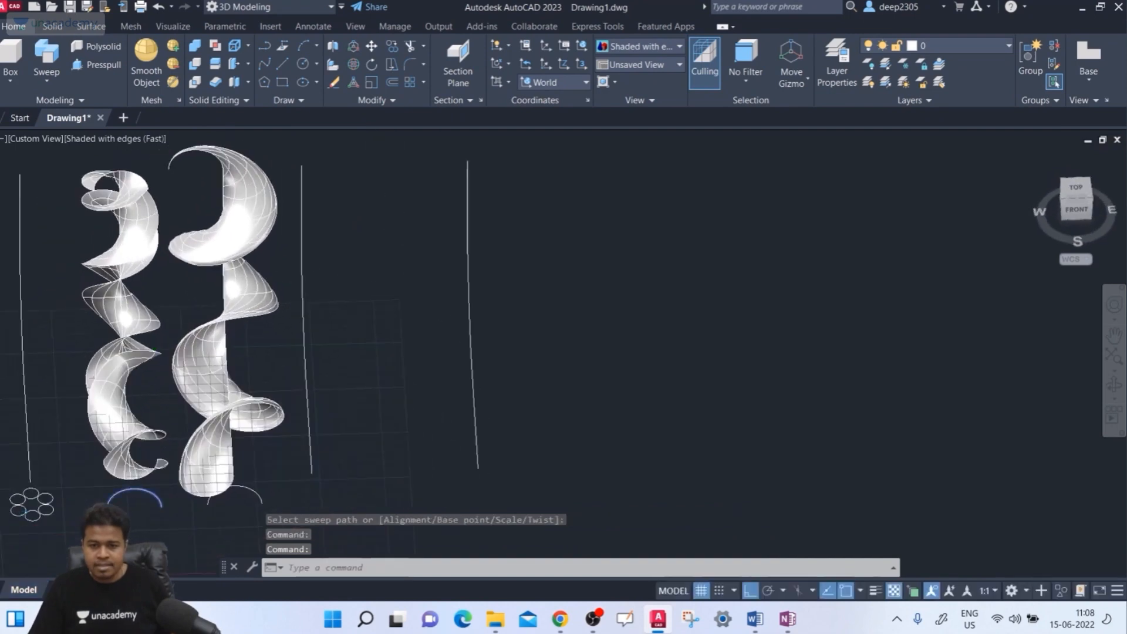
{"action": "scroll", "coordinate": [121, 505], "scroll_direction": "up", "scroll_amount": 3}
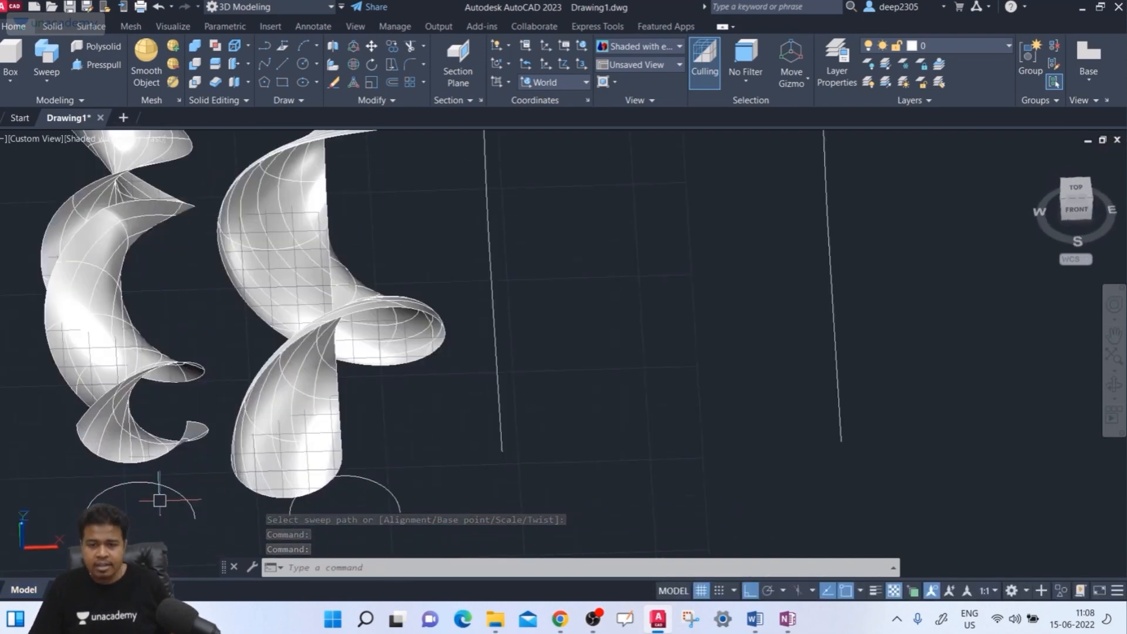
{"action": "middle_click_drag", "start_coordinate": [294, 461], "coordinate": [292, 397], "text": "shift"}
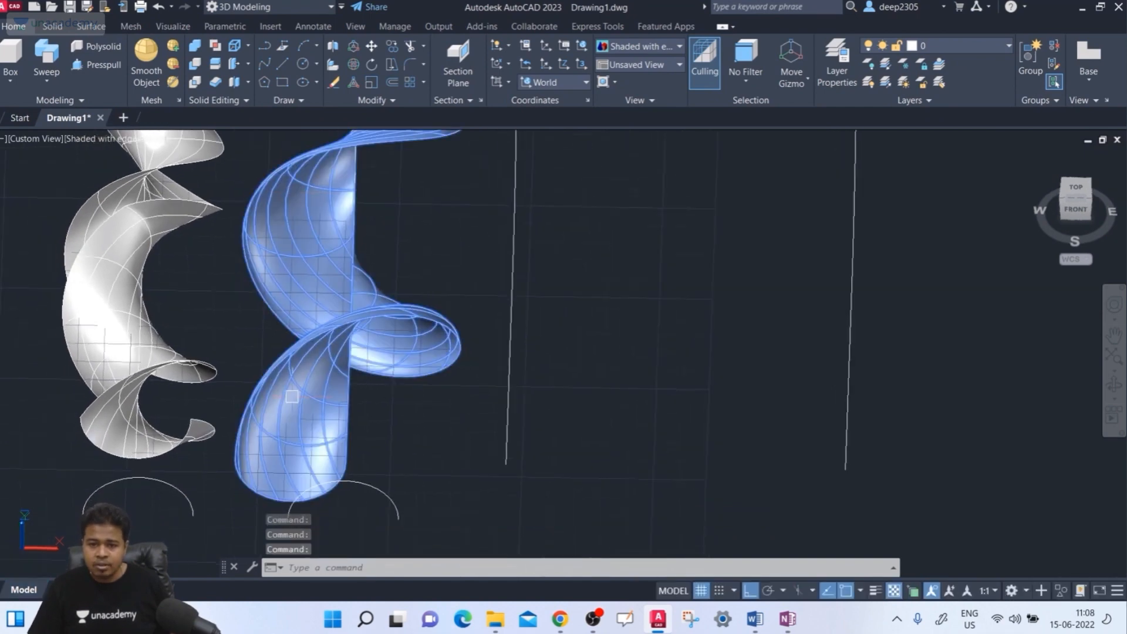
{"action": "middle_click_drag", "start_coordinate": [347, 433], "coordinate": [320, 339]}
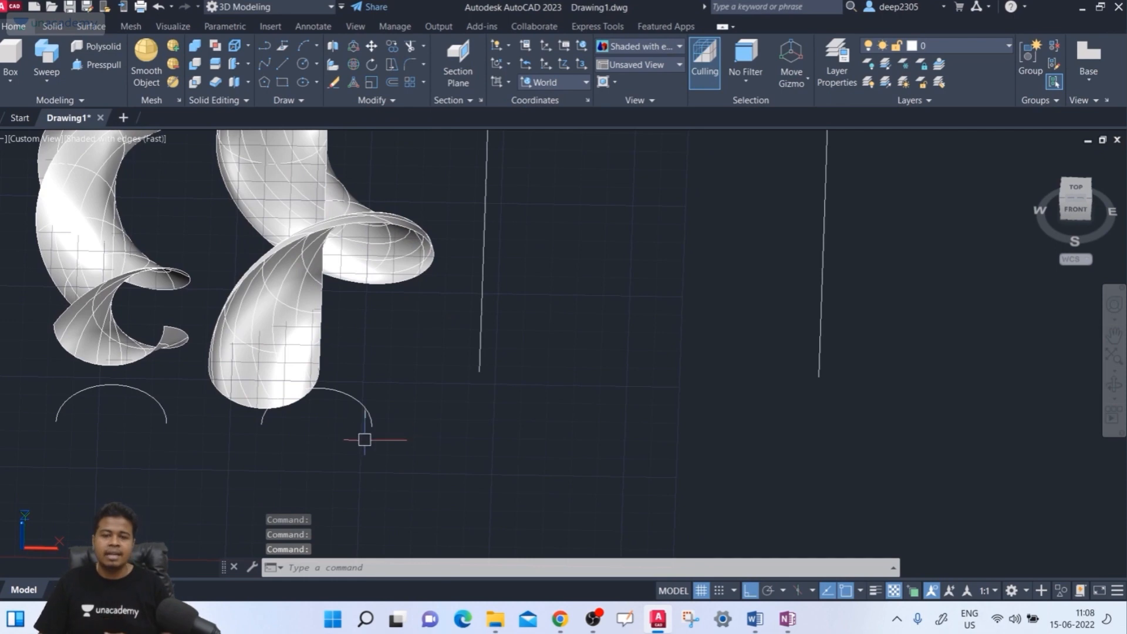
{"action": "scroll", "coordinate": [359, 449], "scroll_direction": "up", "scroll_amount": 2}
{"action": "scroll", "coordinate": [357, 448], "scroll_direction": "down", "scroll_amount": 5}
{"action": "middle_click_drag", "start_coordinate": [350, 447], "coordinate": [225, 442], "text": "shift"}
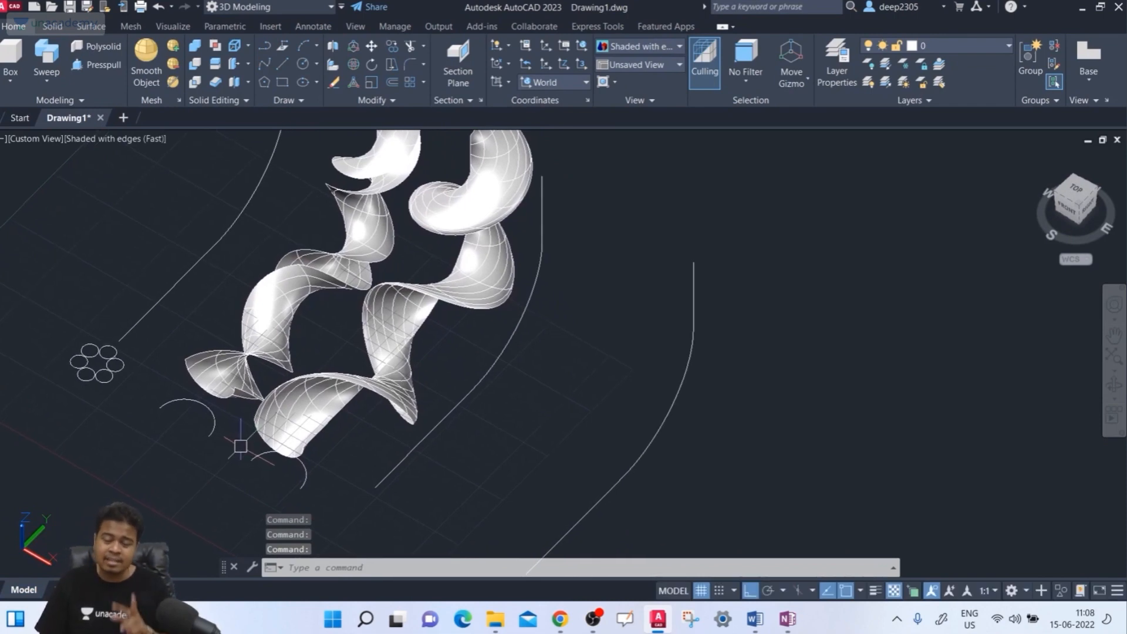
{"action": "scroll", "coordinate": [240, 447], "scroll_direction": "down", "scroll_amount": 4}
{"action": "scroll", "coordinate": [238, 444], "scroll_direction": "up", "scroll_amount": 3}
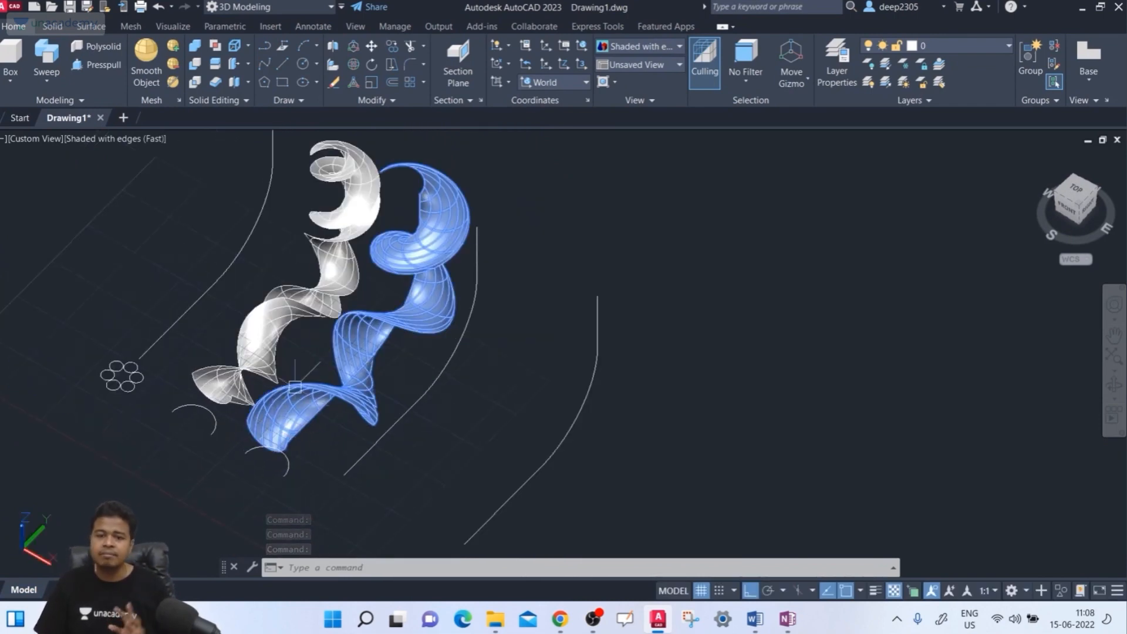
{"action": "left_click", "coordinate": [330, 307]}
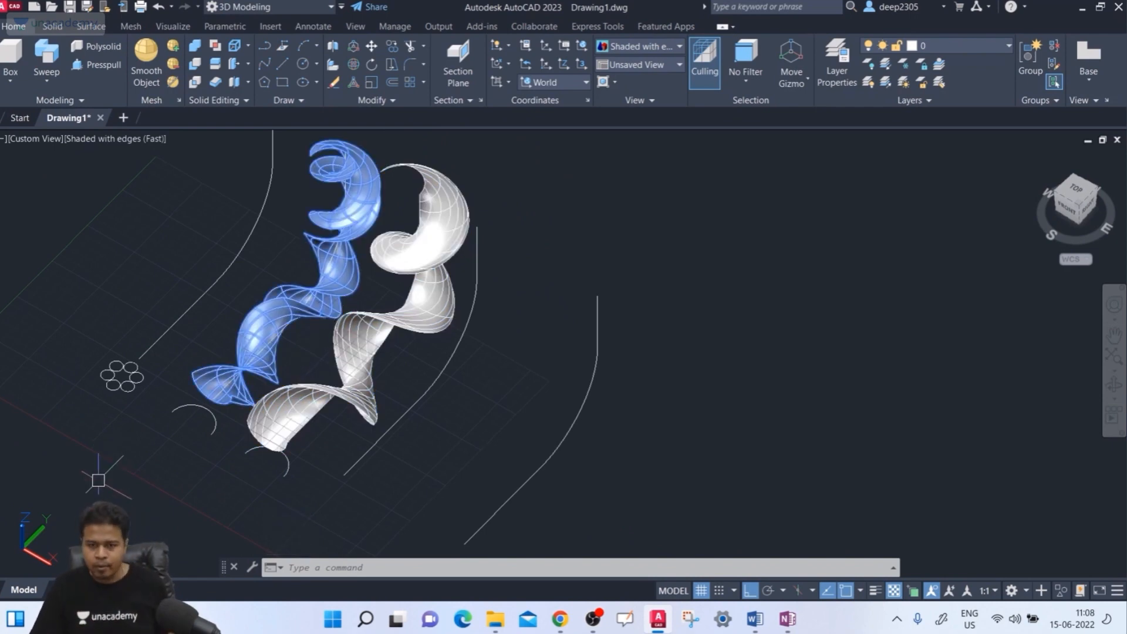
{"action": "key", "text": "Escape"}
- Sweep the ring of six circles along the first curved path with a twist angle of 1080
{"action": "middle_click_drag", "start_coordinate": [98, 479], "coordinate": [44, 456], "text": "shift"}
{"action": "middle_click_drag", "start_coordinate": [97, 384], "coordinate": [164, 466]}
{"action": "type", "text": "sw"}
{"action": "key", "text": "Return"}
{"action": "scroll", "coordinate": [176, 494], "scroll_direction": "up", "scroll_amount": 3}
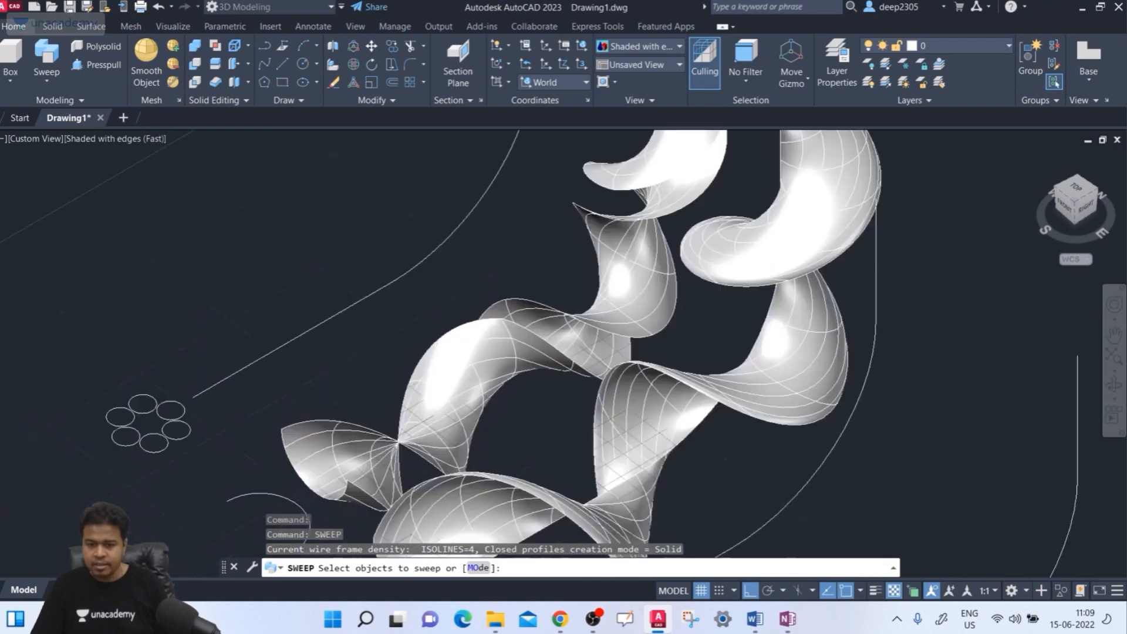
{"action": "middle_click_drag", "start_coordinate": [188, 503], "coordinate": [206, 503]}
{"action": "scroll", "coordinate": [188, 448], "scroll_direction": "up", "scroll_amount": 2}
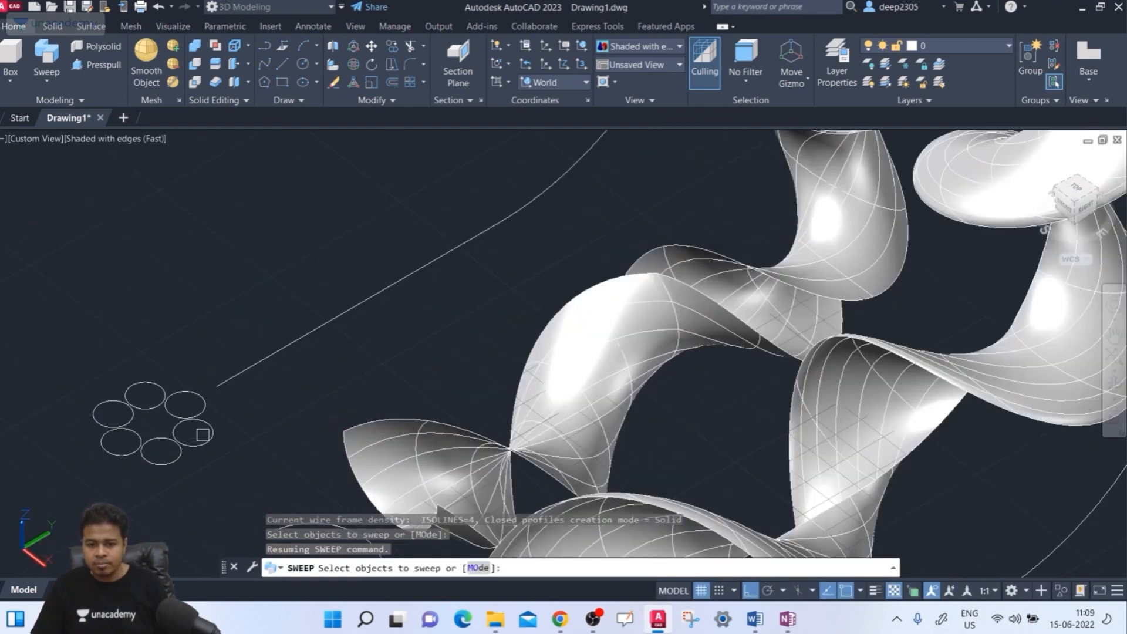
{"action": "left_click", "coordinate": [243, 407]}
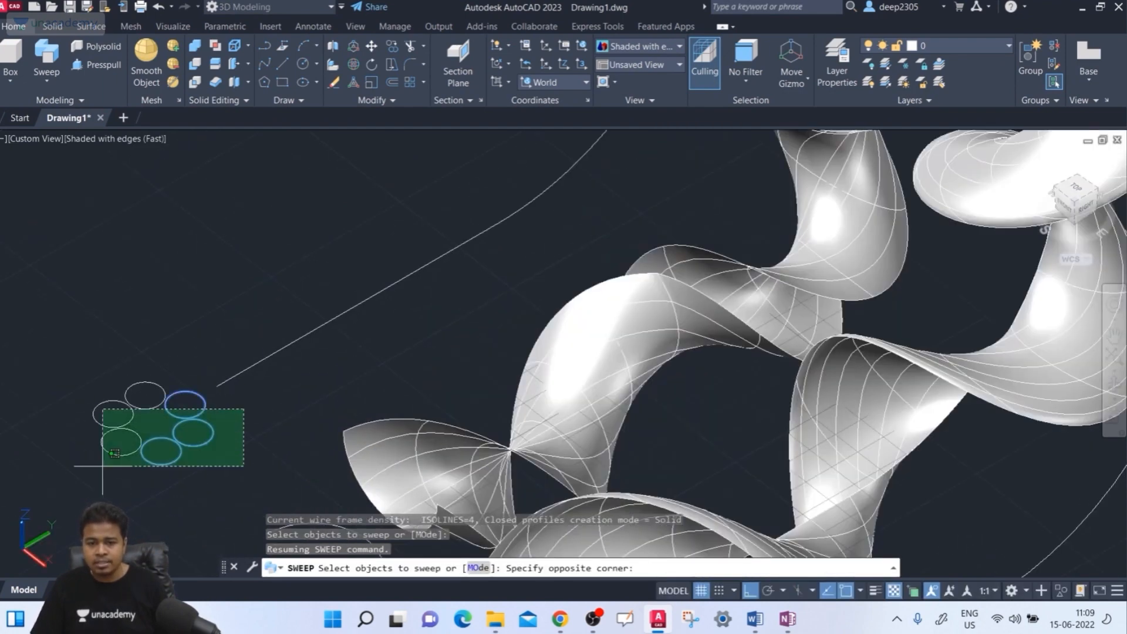
{"action": "left_click", "coordinate": [30, 487]}
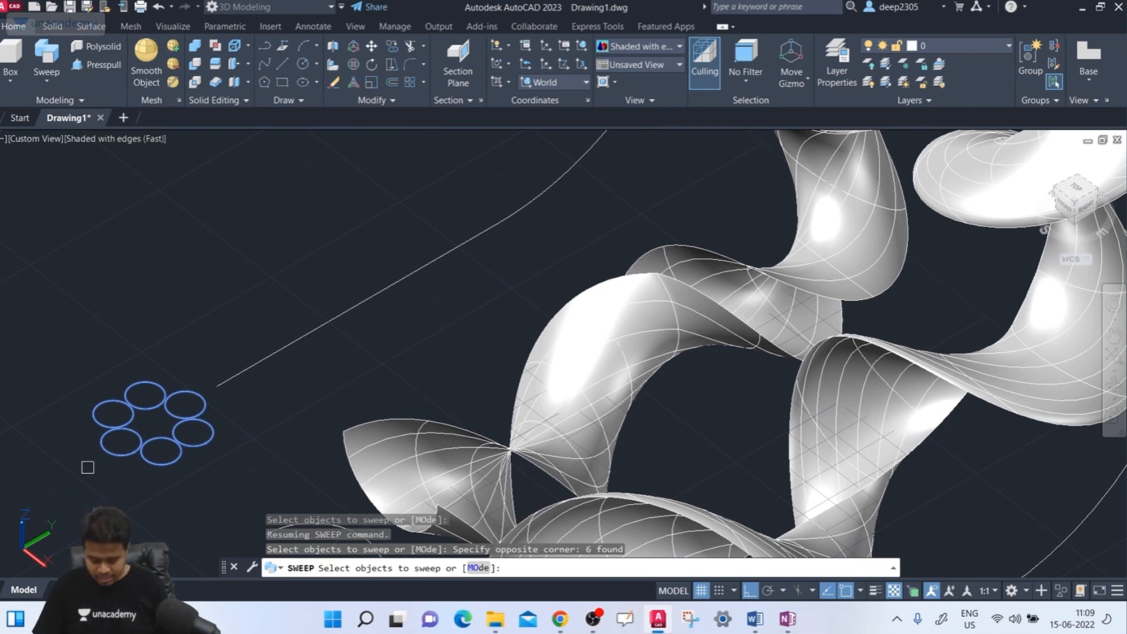
{"action": "key", "text": "Return"}
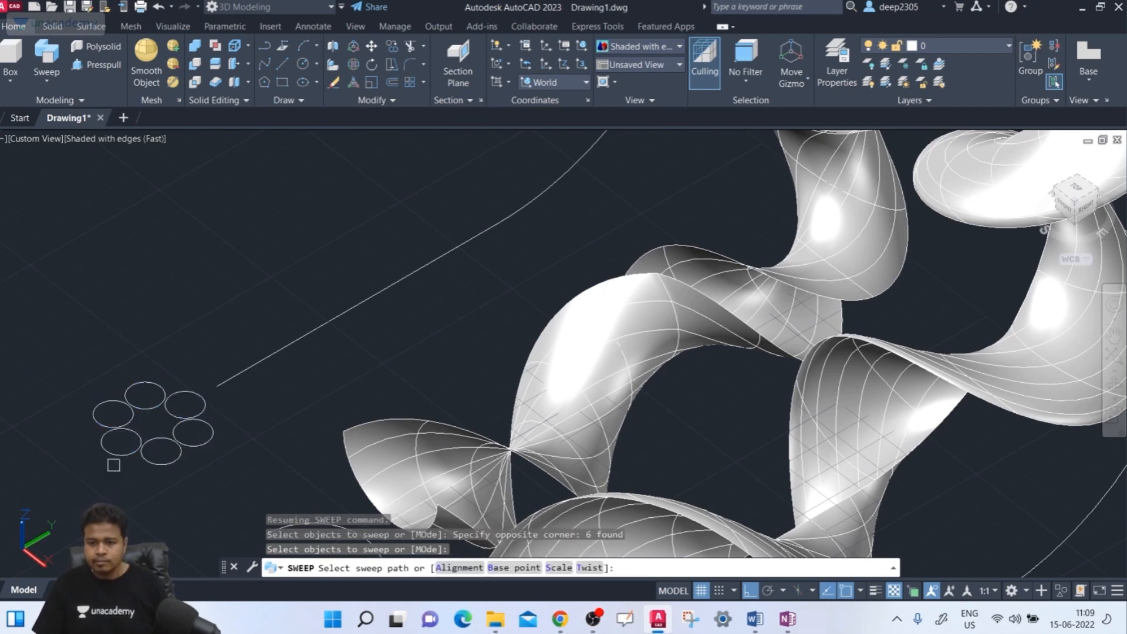
{"action": "type", "text": "T"}
{"action": "key", "text": "Return"}
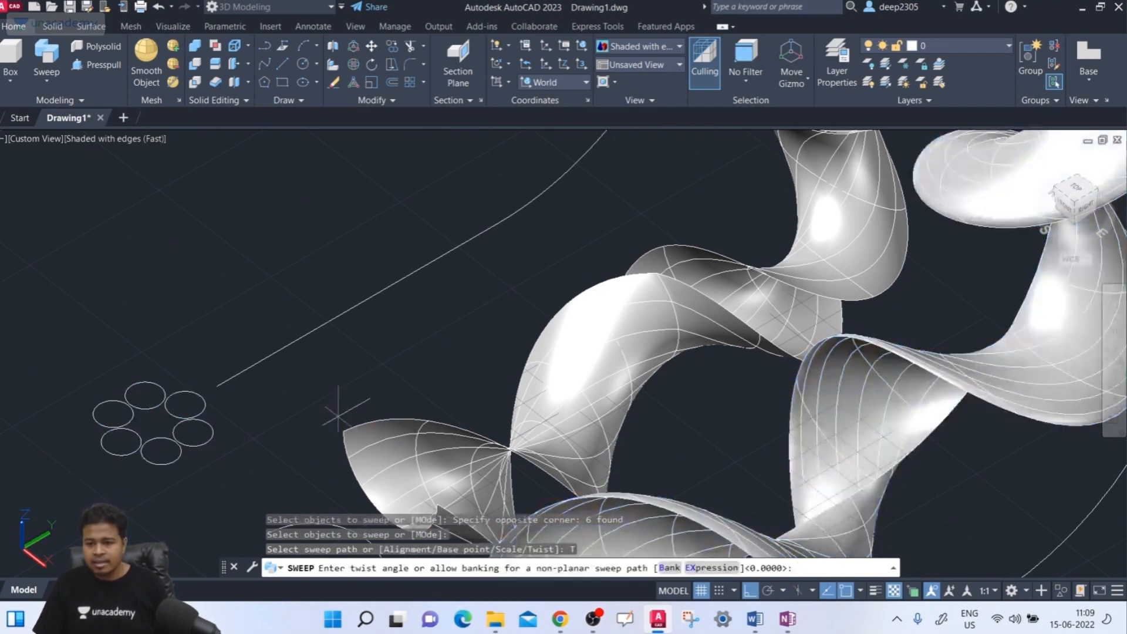
{"action": "type", "text": "1080"}
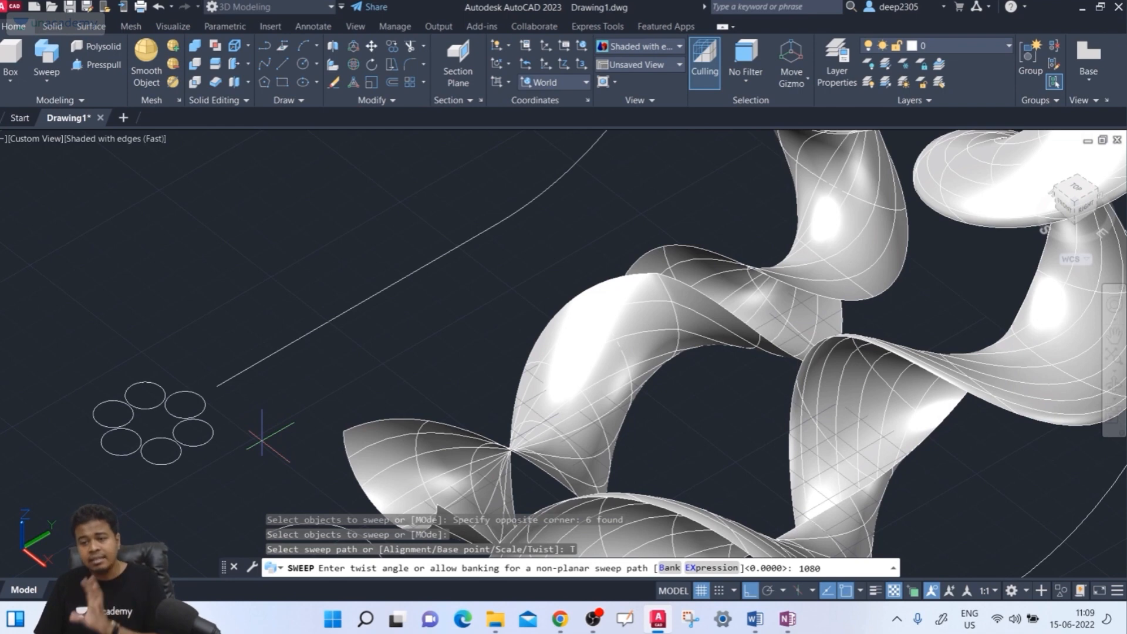
{"action": "key", "text": "Return"}
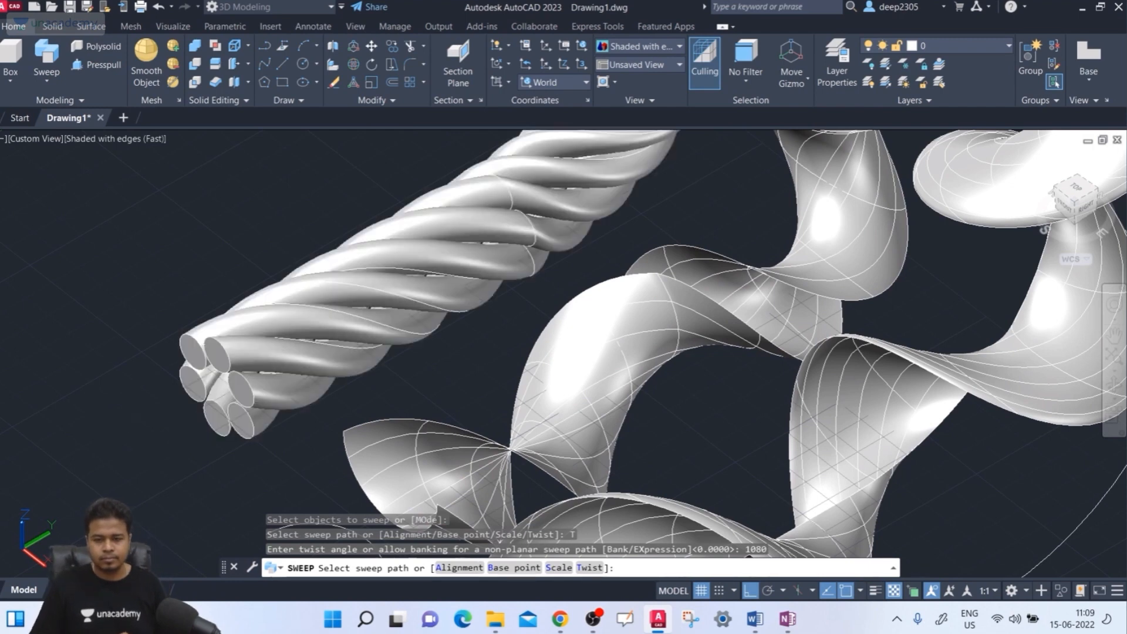
- Examine the twisted rope-like solids along the whole first path
{"action": "scroll", "coordinate": [153, 308], "scroll_direction": "down", "scroll_amount": 5}
{"action": "middle_click_drag", "start_coordinate": [154, 314], "coordinate": [169, 282], "text": "shift"}
{"action": "scroll", "coordinate": [233, 213], "scroll_direction": "up", "scroll_amount": 3}
{"action": "scroll", "coordinate": [223, 240], "scroll_direction": "down", "scroll_amount": 4}
{"action": "scroll", "coordinate": [154, 322], "scroll_direction": "up", "scroll_amount": 4}
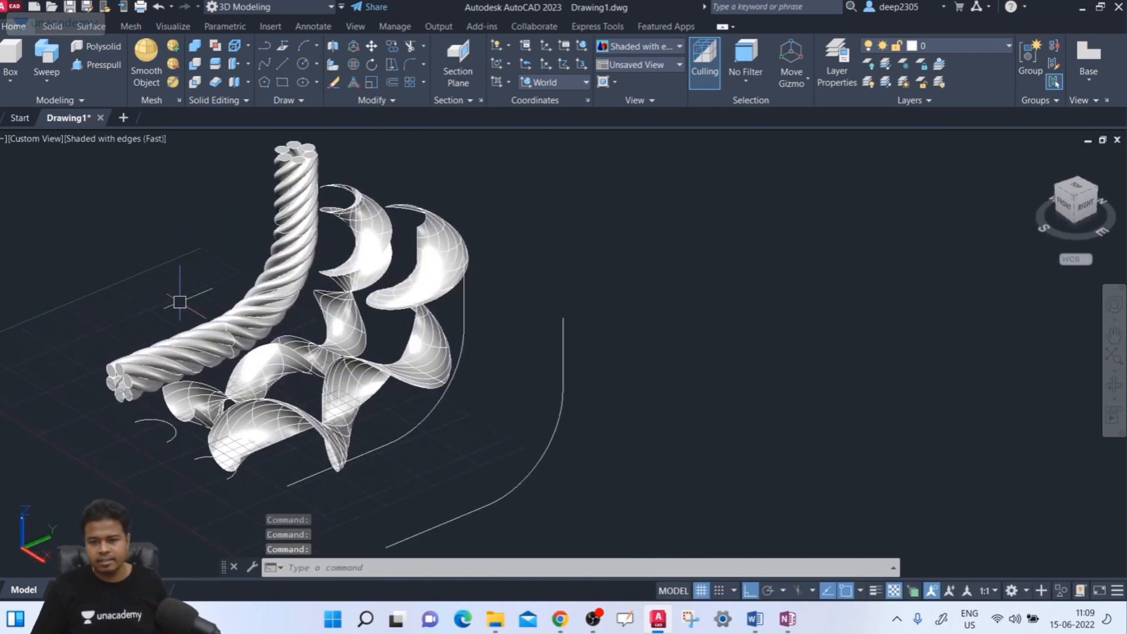
{"action": "middle_click_drag", "start_coordinate": [176, 296], "coordinate": [141, 357], "text": "shift"}
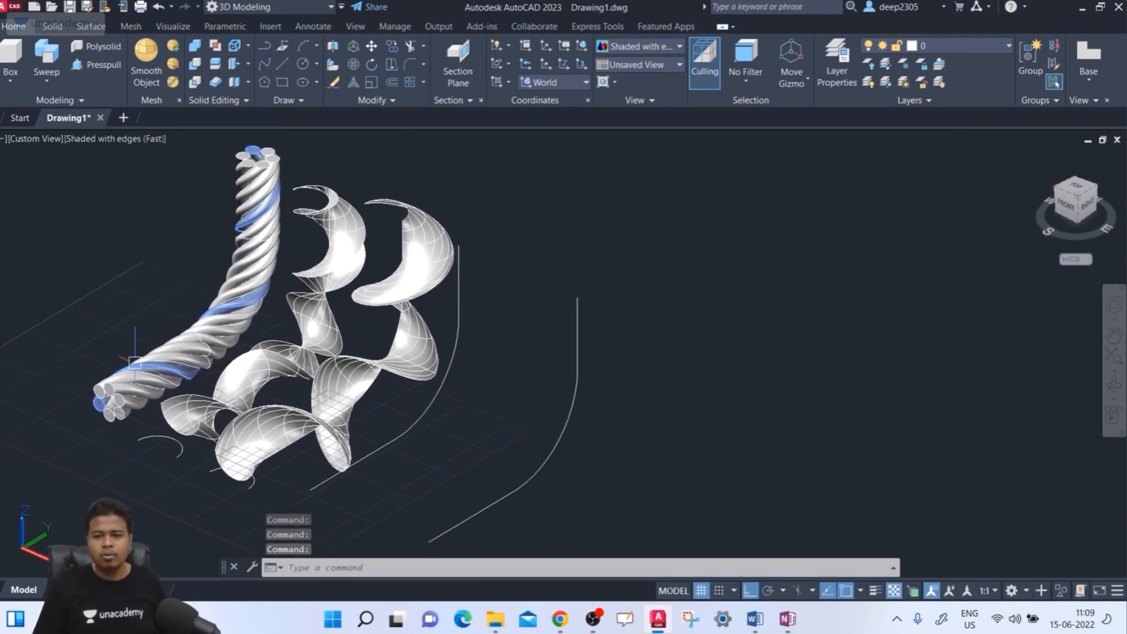